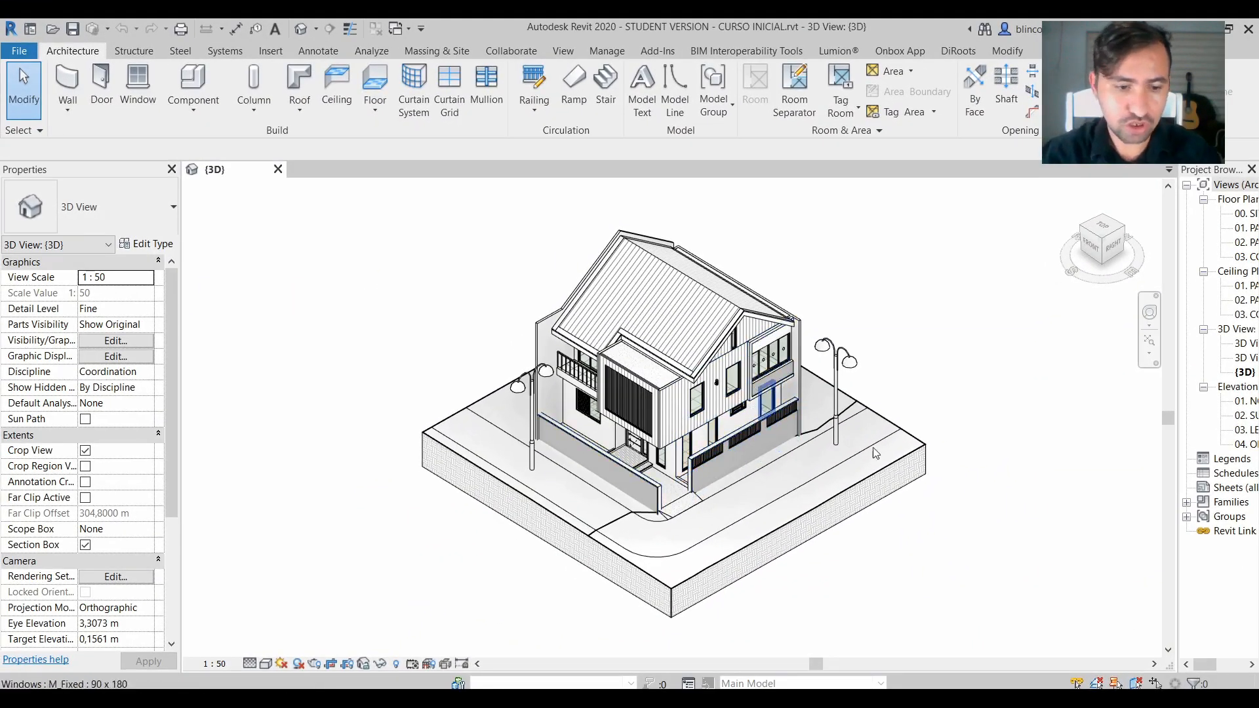
Orient the 3D view to the top-front-right isometric corner and tighten the crop region around the house and its terrain.
shift+middle_drag(877, 466, 809, 460)
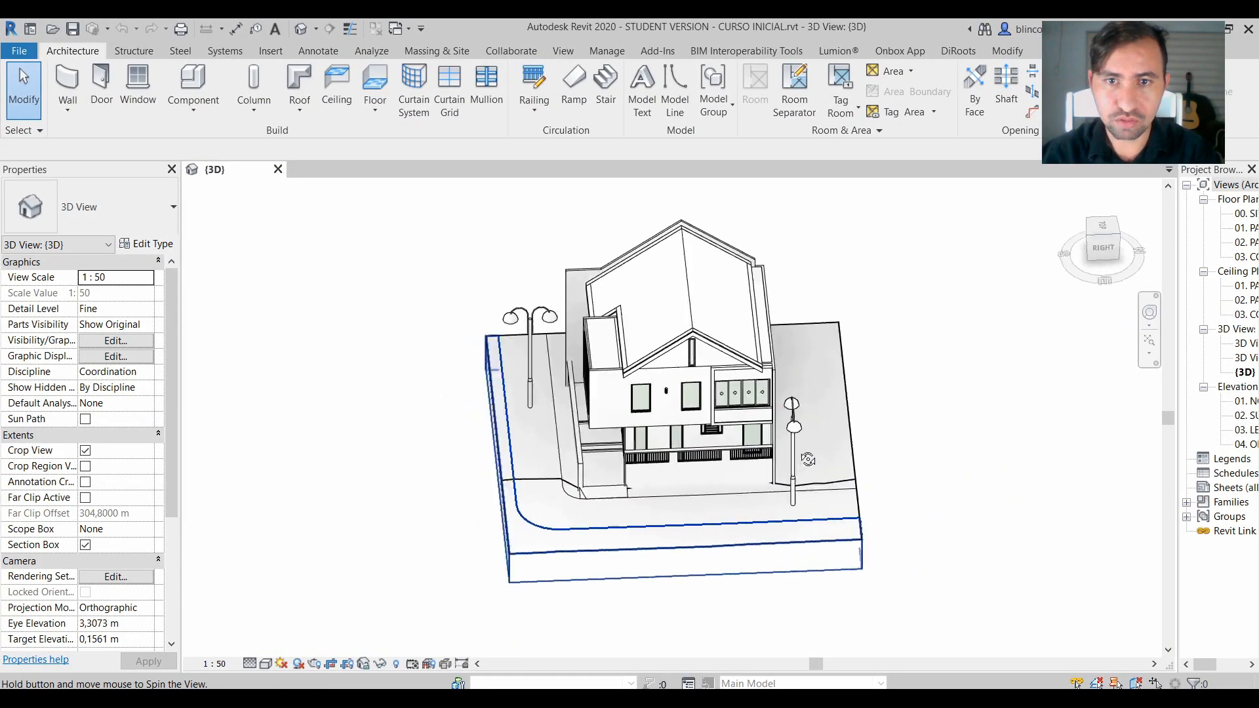
click(1103, 240)
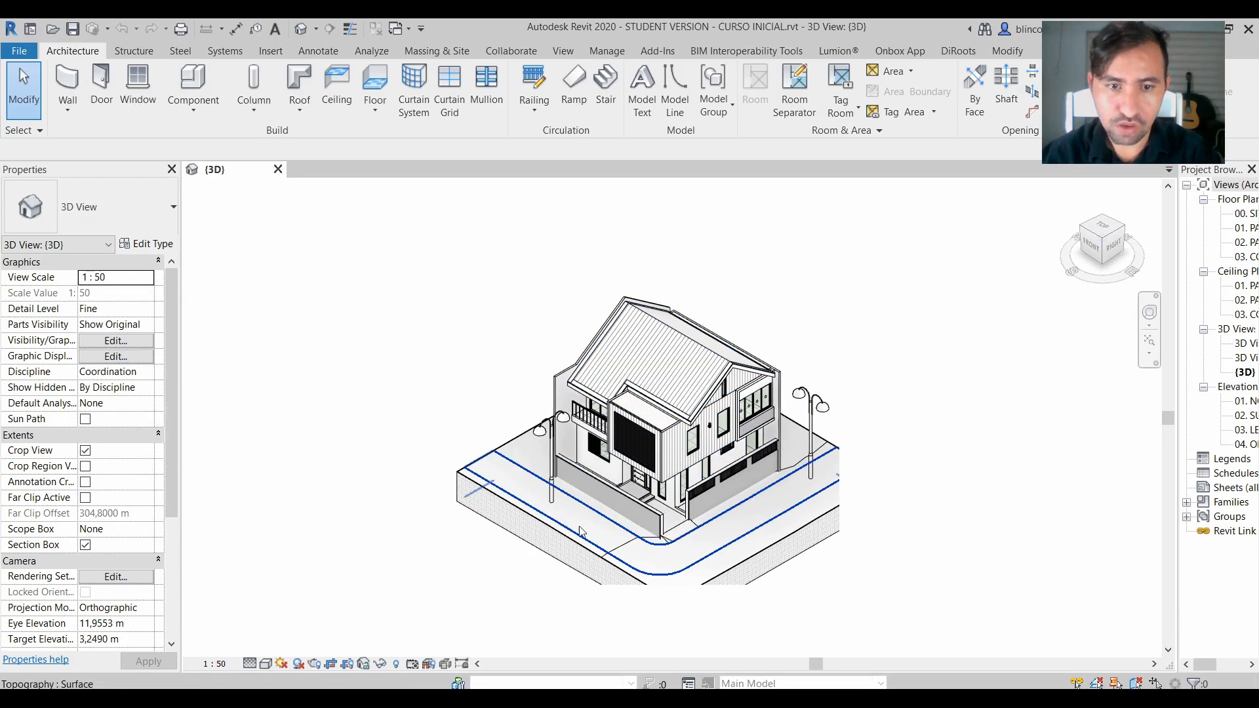
click(330, 664)
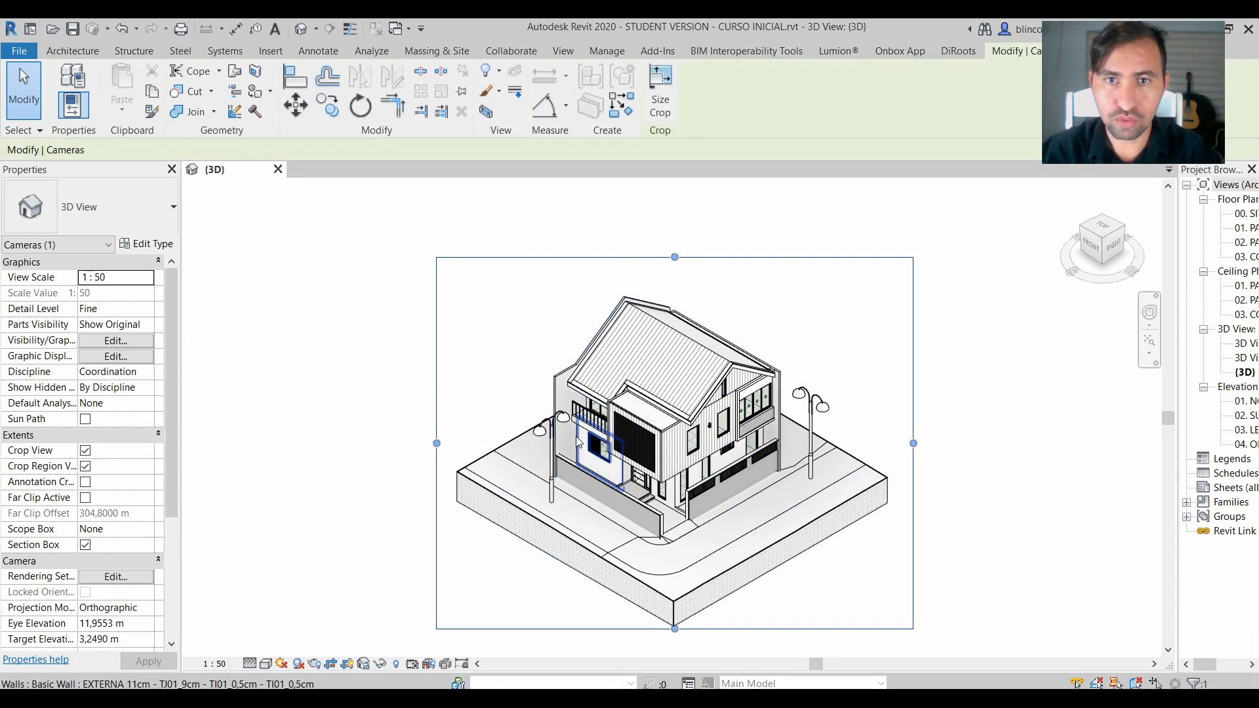
middle_drag(576, 438, 561, 377)
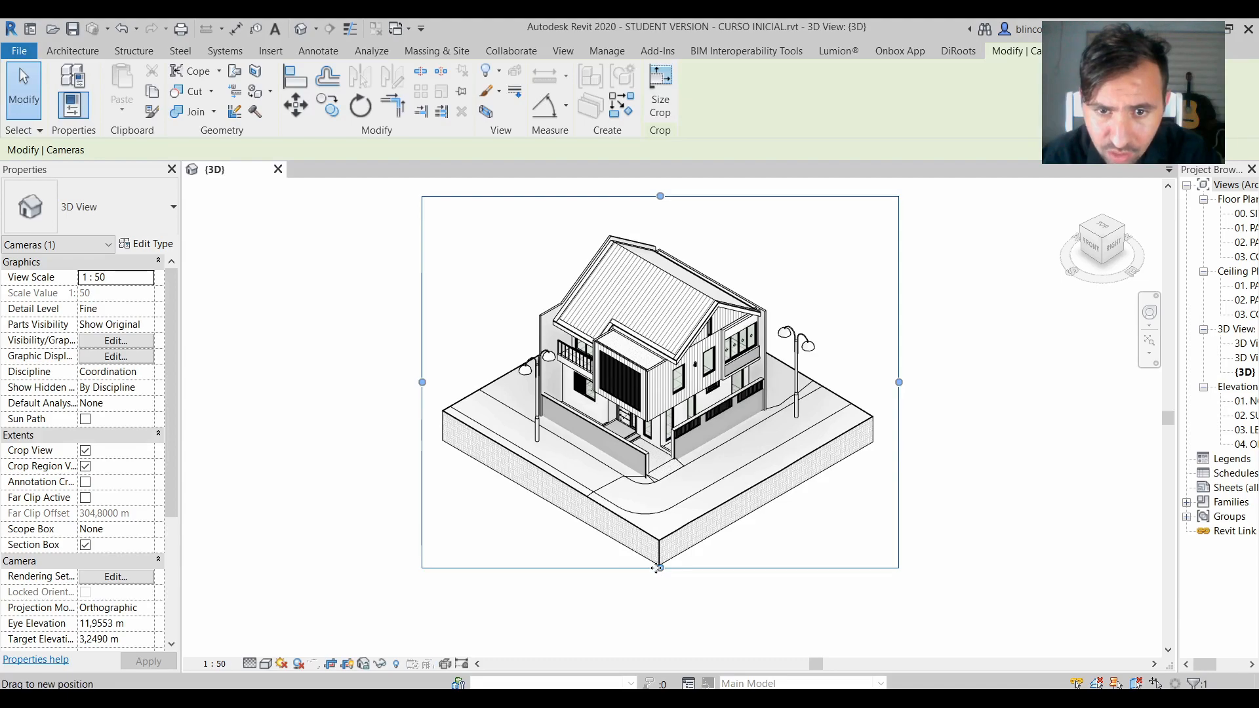
drag(660, 568, 660, 577)
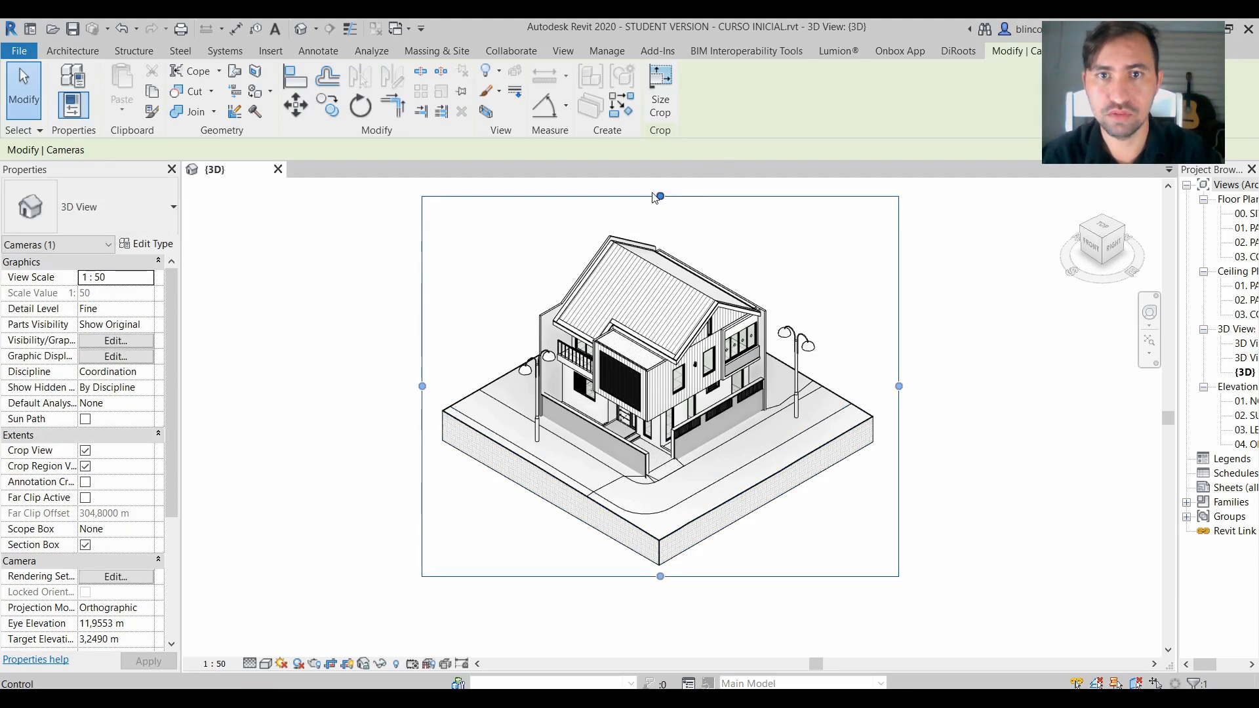
drag(661, 196, 661, 221)
drag(422, 396, 433, 400)
drag(900, 399, 886, 399)
click(804, 531)
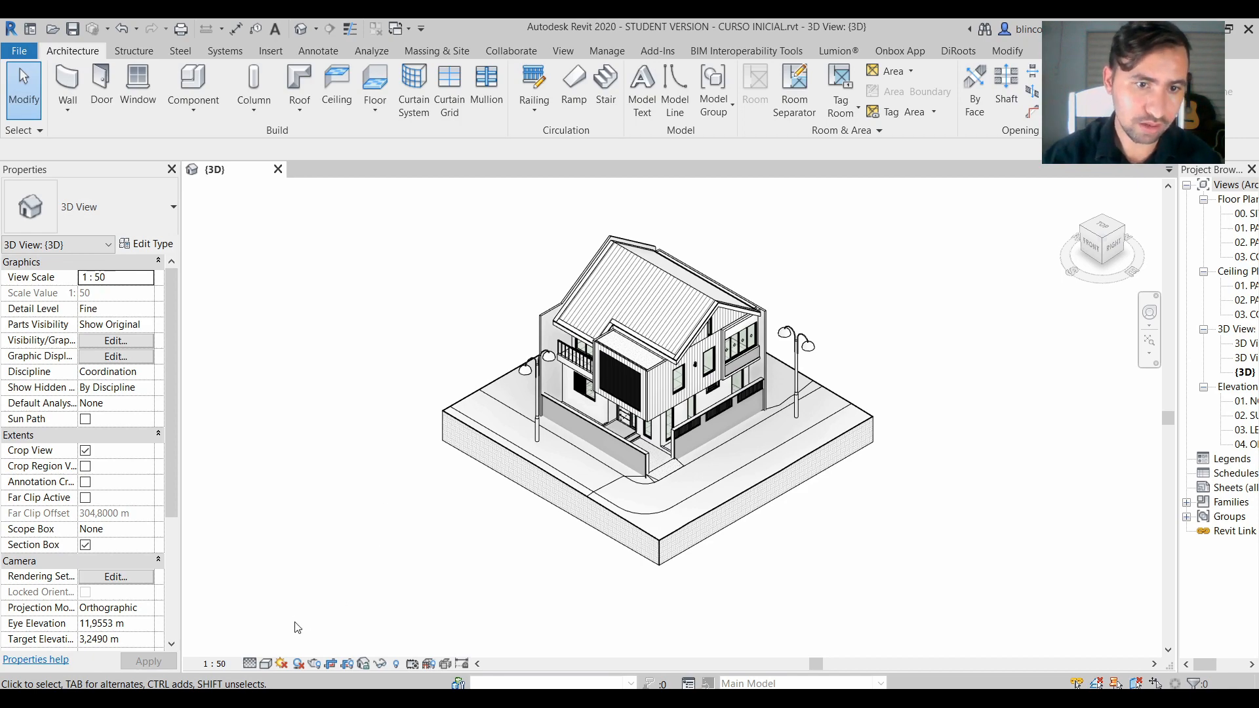
Turn on Cast Shadows for the 3D view in the Graphic Display Options and apply it.
click(266, 663)
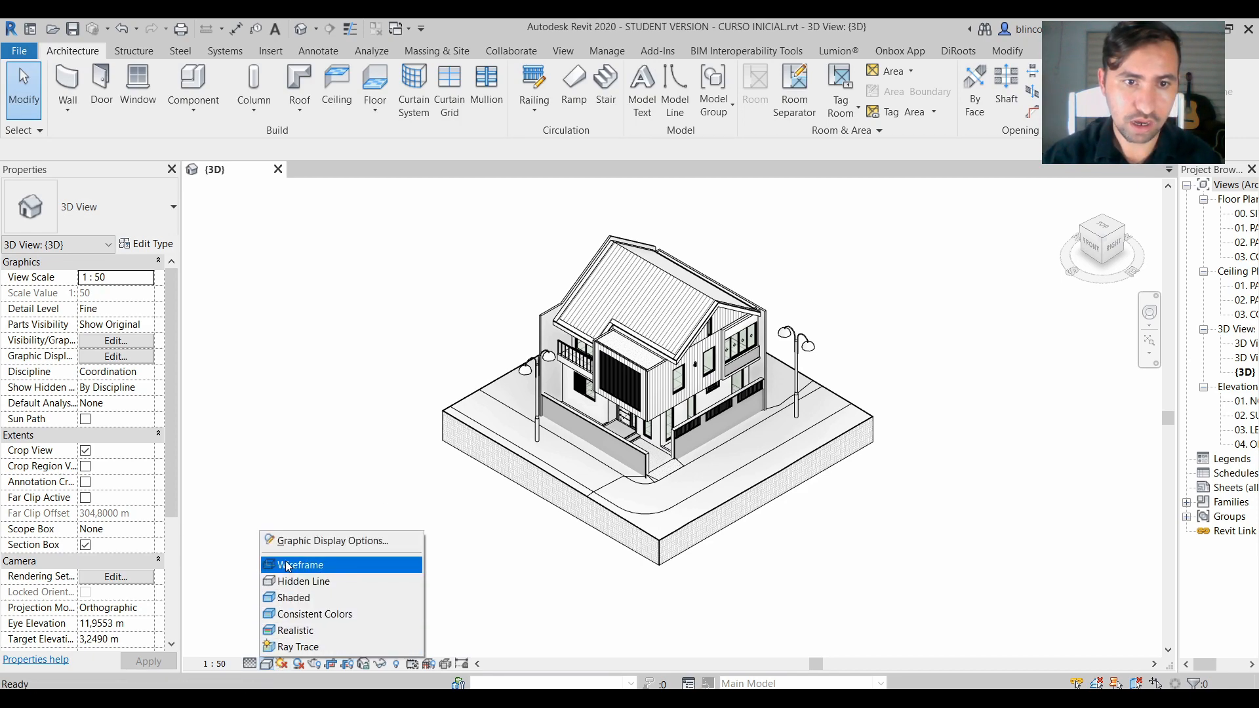
click(286, 542)
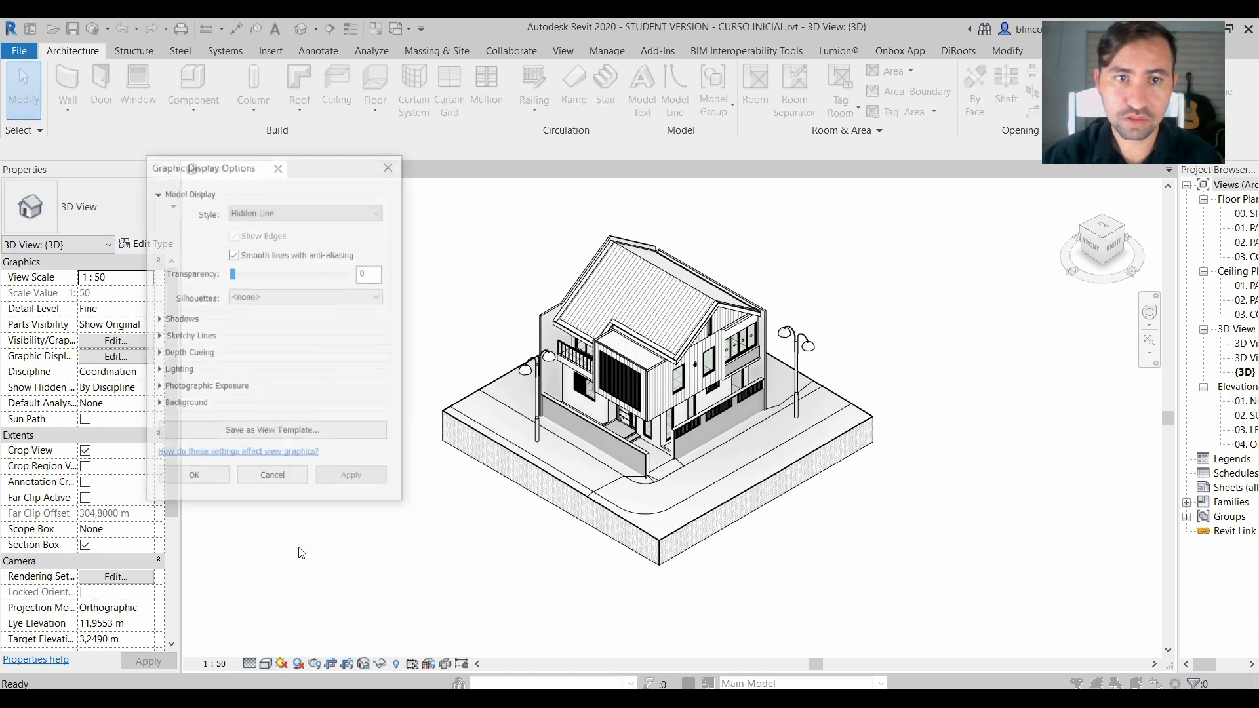
click(157, 319)
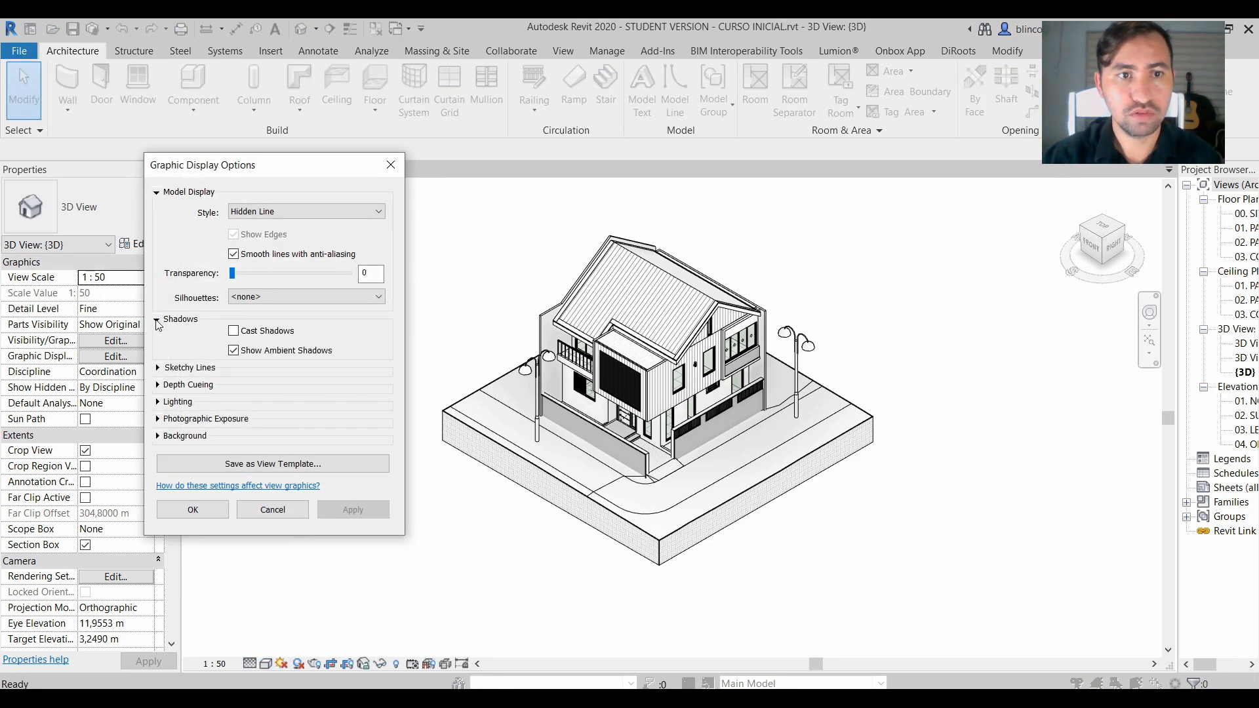
click(259, 336)
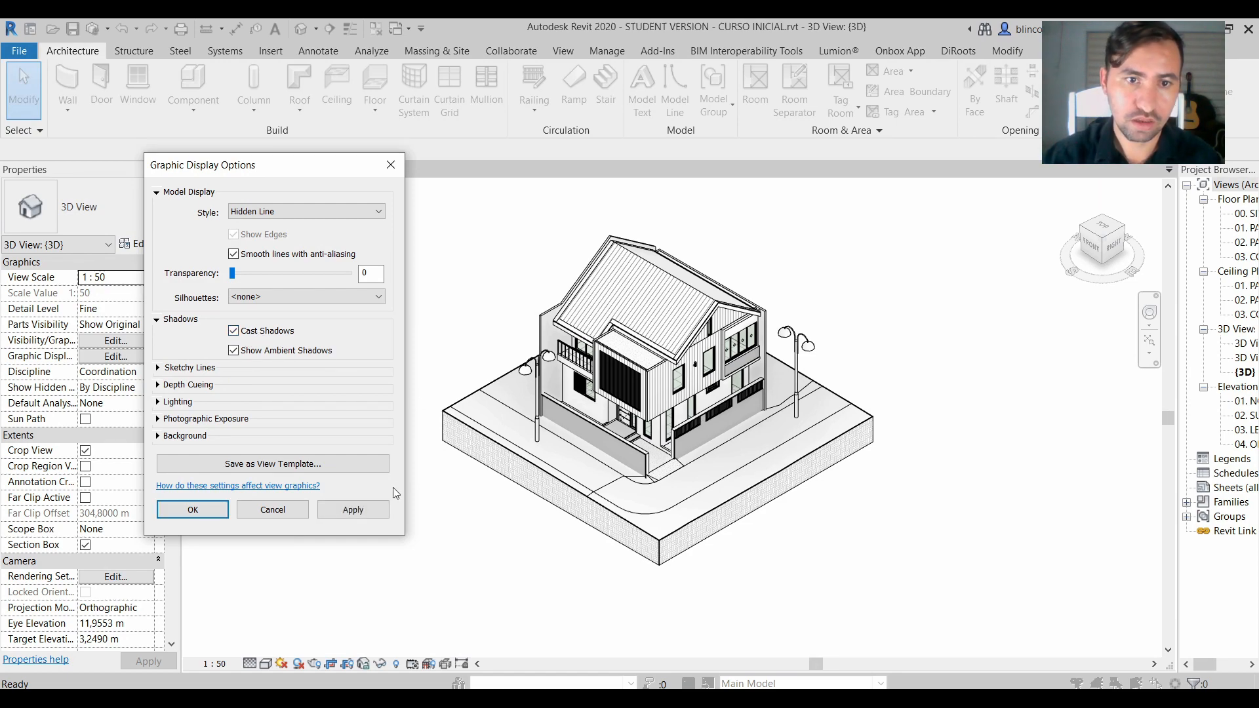
click(372, 511)
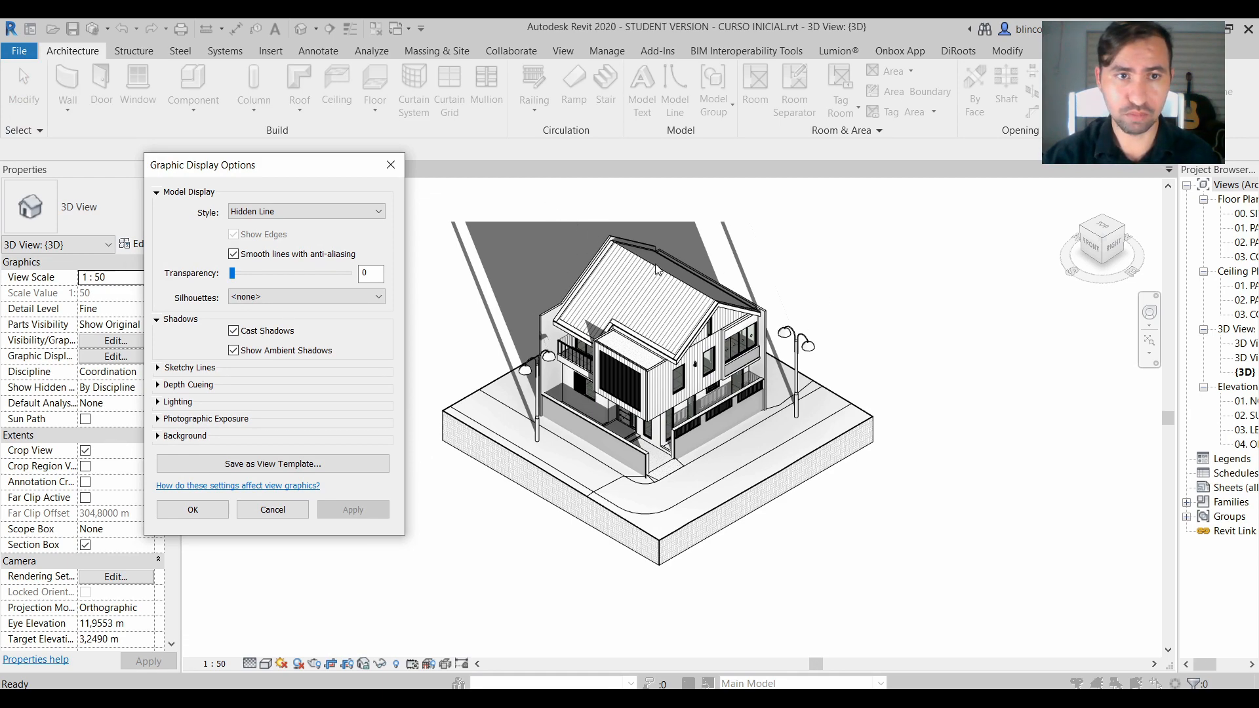
click(190, 510)
Switch the view's sun settings to the Lighting solar study and apply it.
click(282, 664)
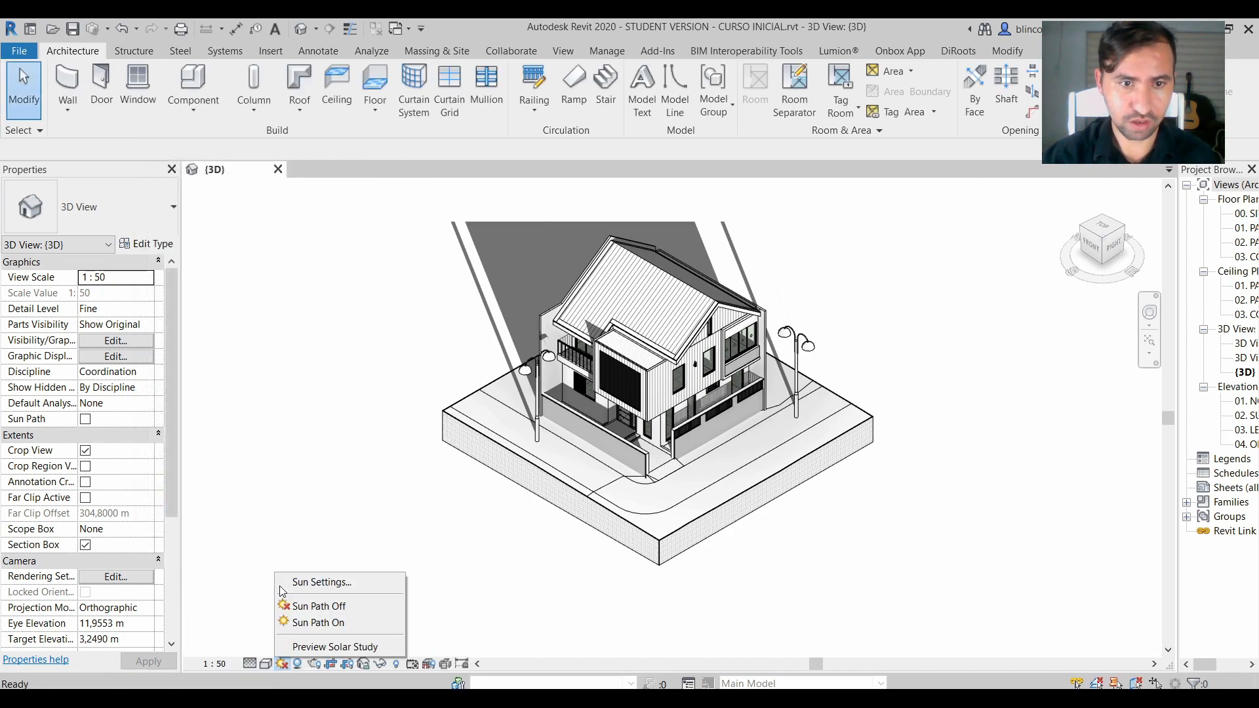
click(308, 581)
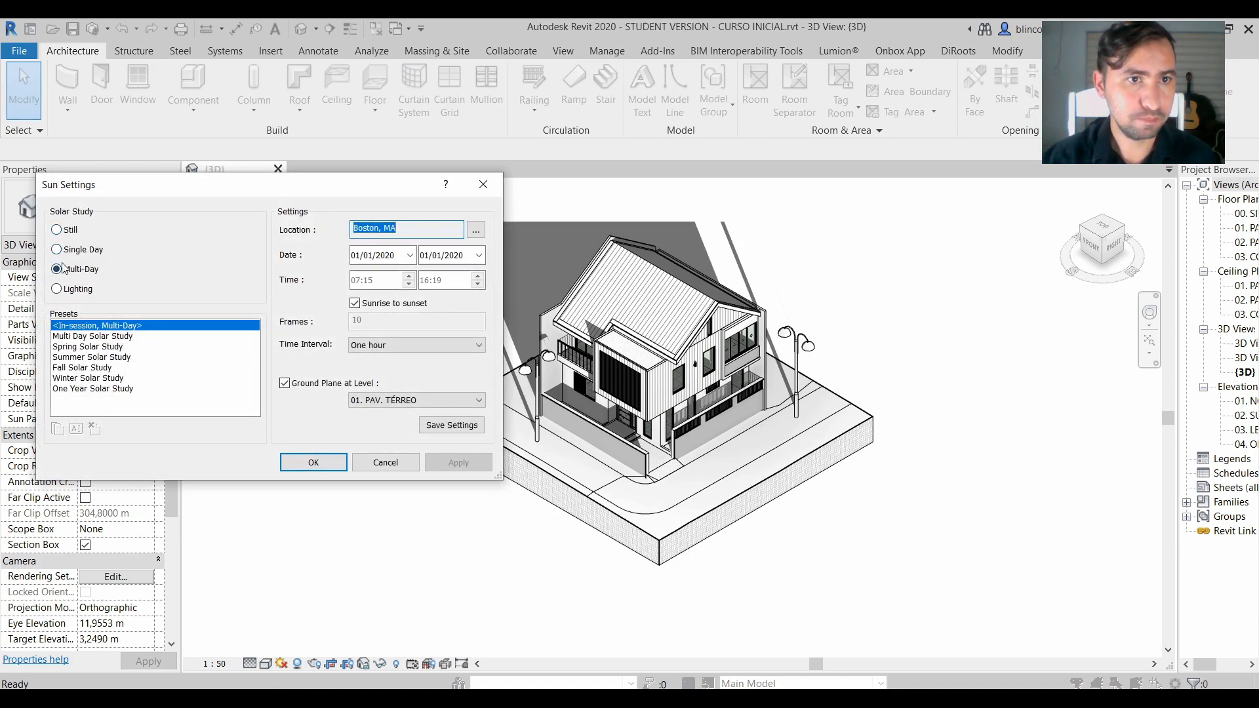
click(57, 230)
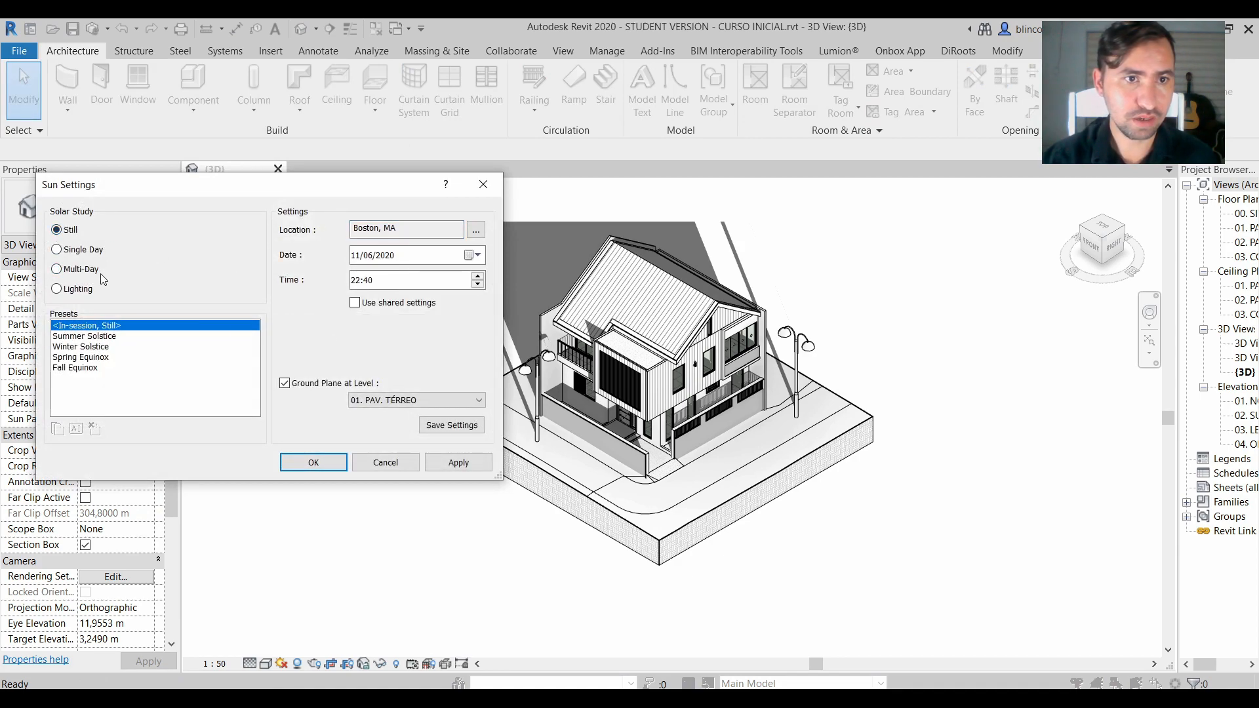
click(66, 292)
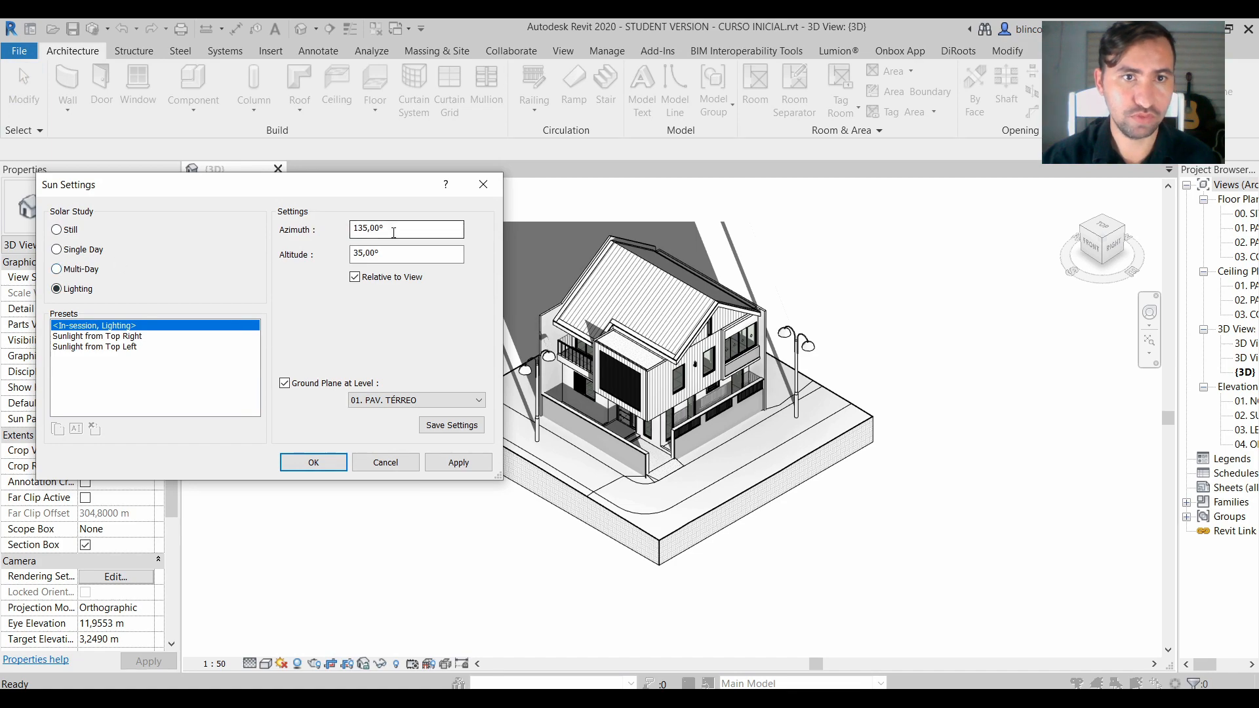
click(453, 463)
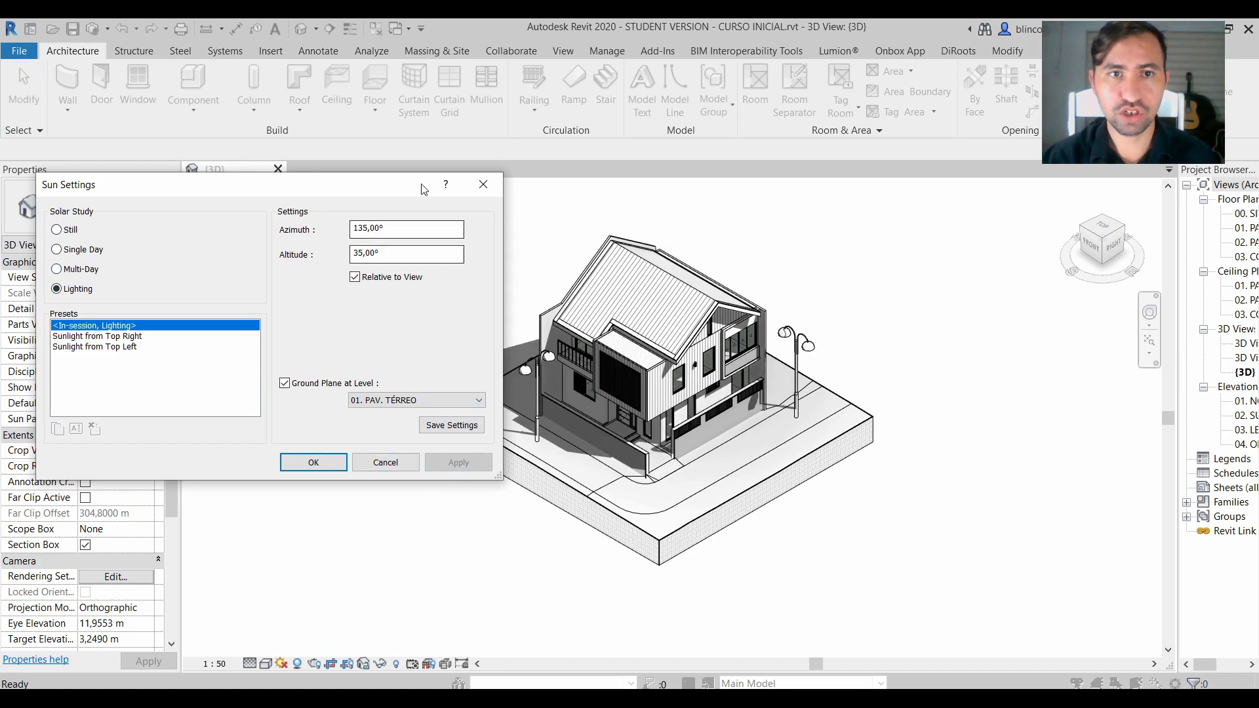
Try sun azimuths of 120° and 90° on the model's shadows.
drag(401, 189, 209, 243)
text(120)
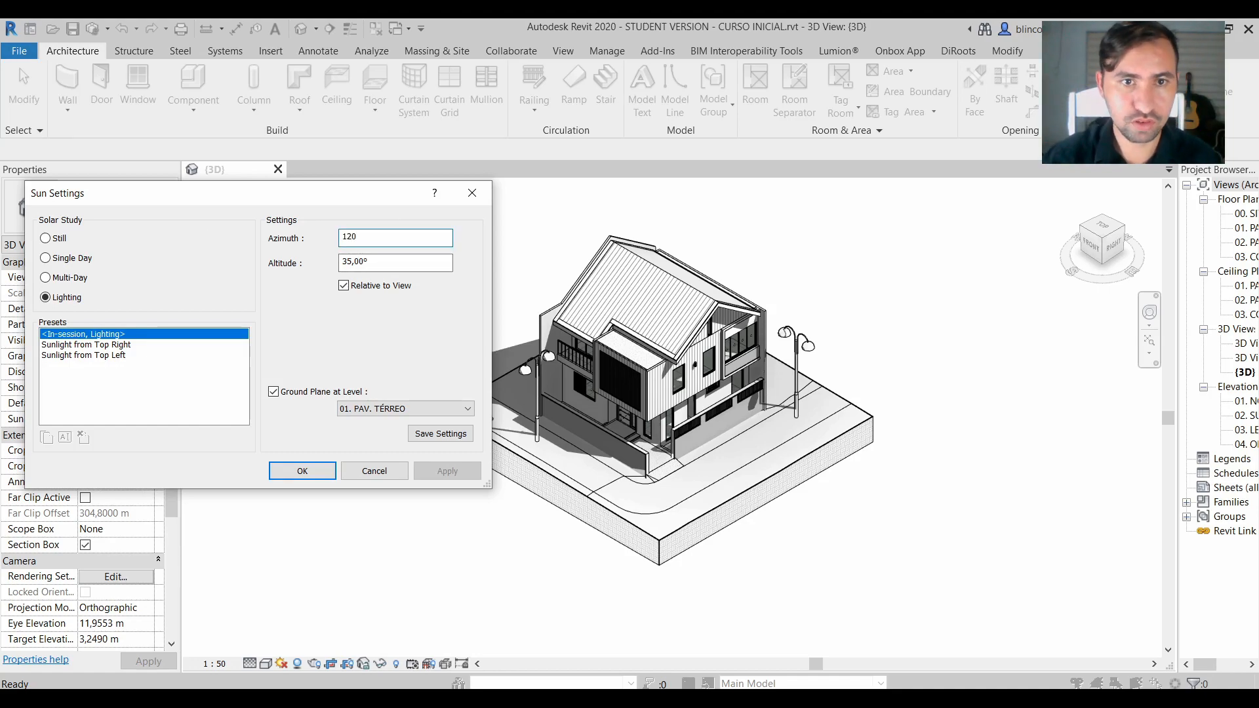
key(Tab)
click(451, 471)
drag(389, 237, 72, 240)
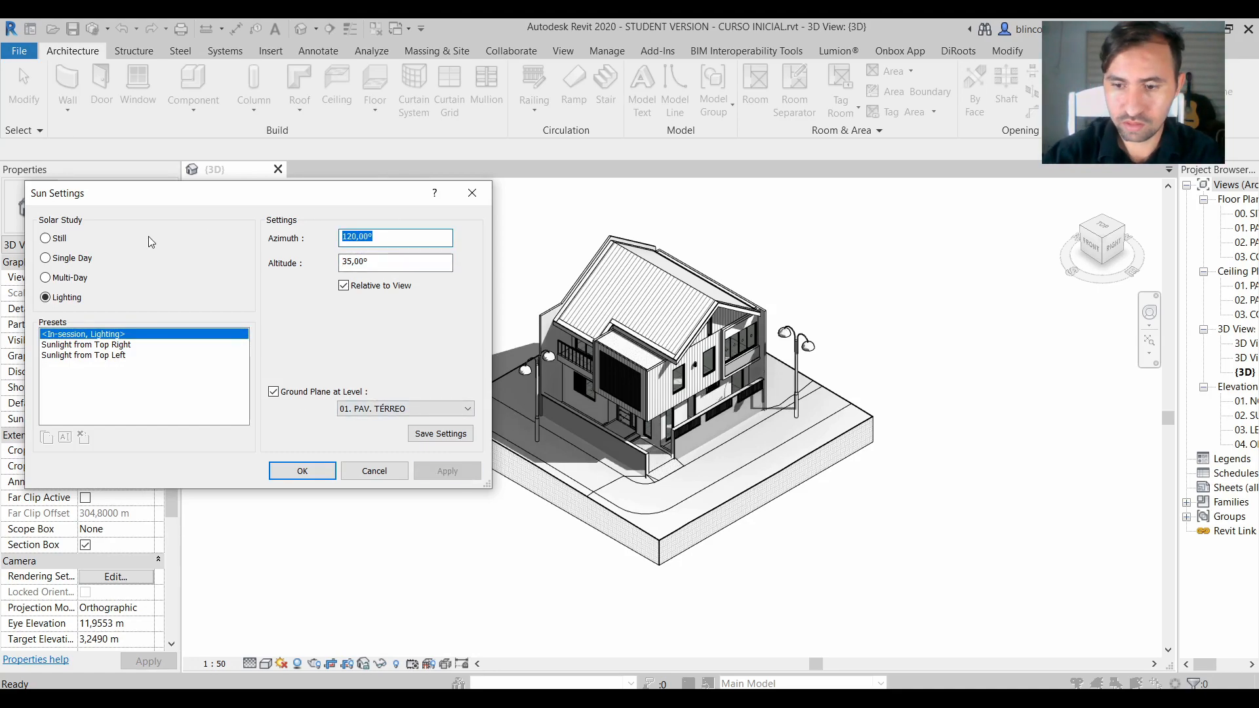
text(90)
click(464, 471)
Try a sun altitude of 80° on the model's shadows.
drag(370, 194, 302, 199)
drag(377, 267, 275, 267)
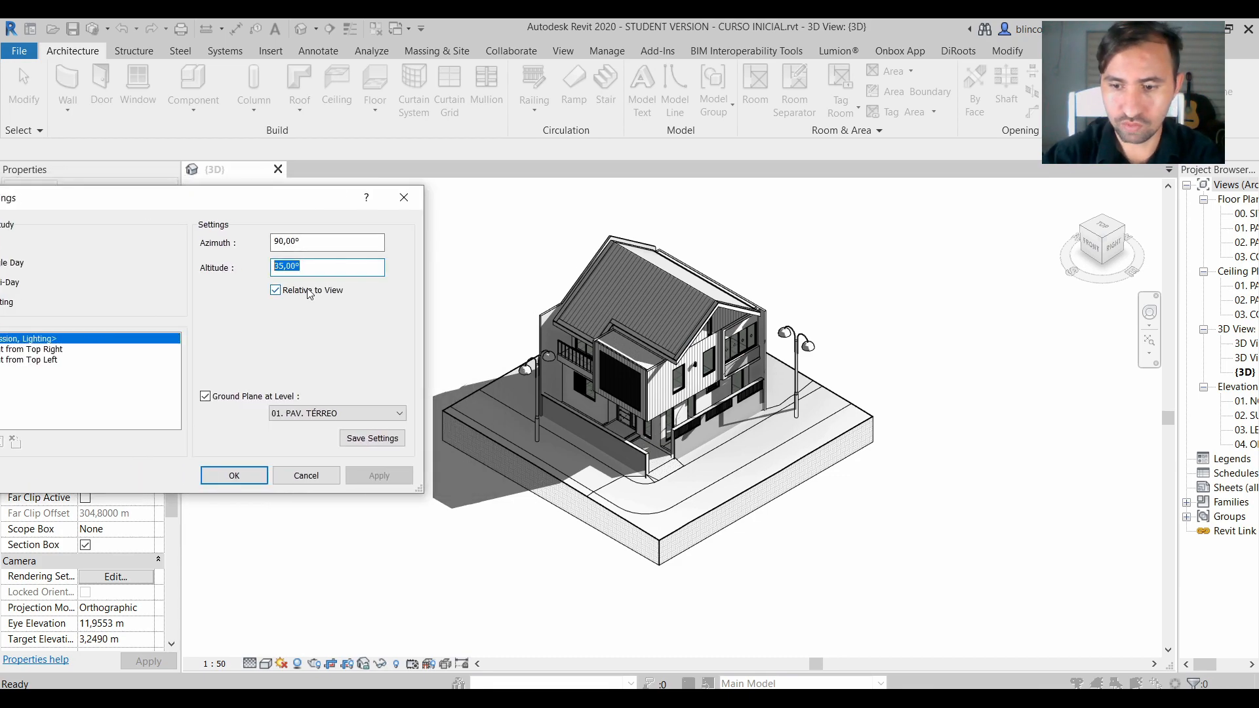
text(80)
click(377, 483)
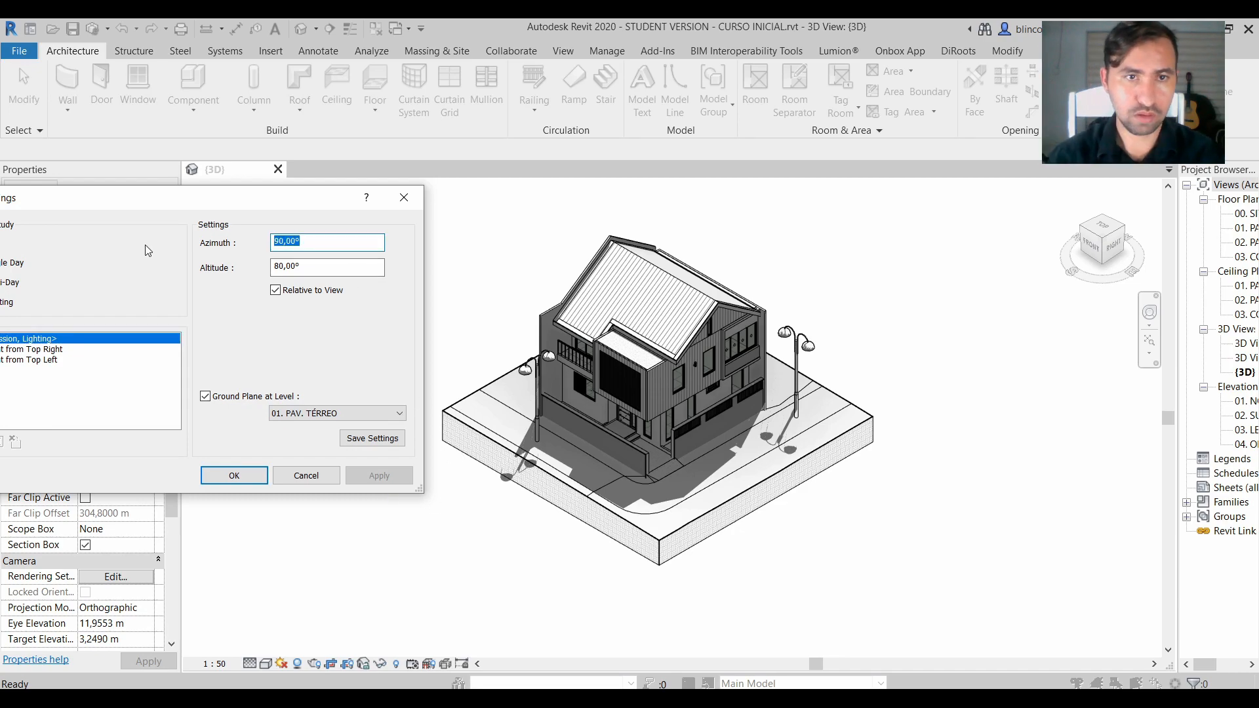
Try a sun azimuth of 120° again, and settle on 135°.
text(120)
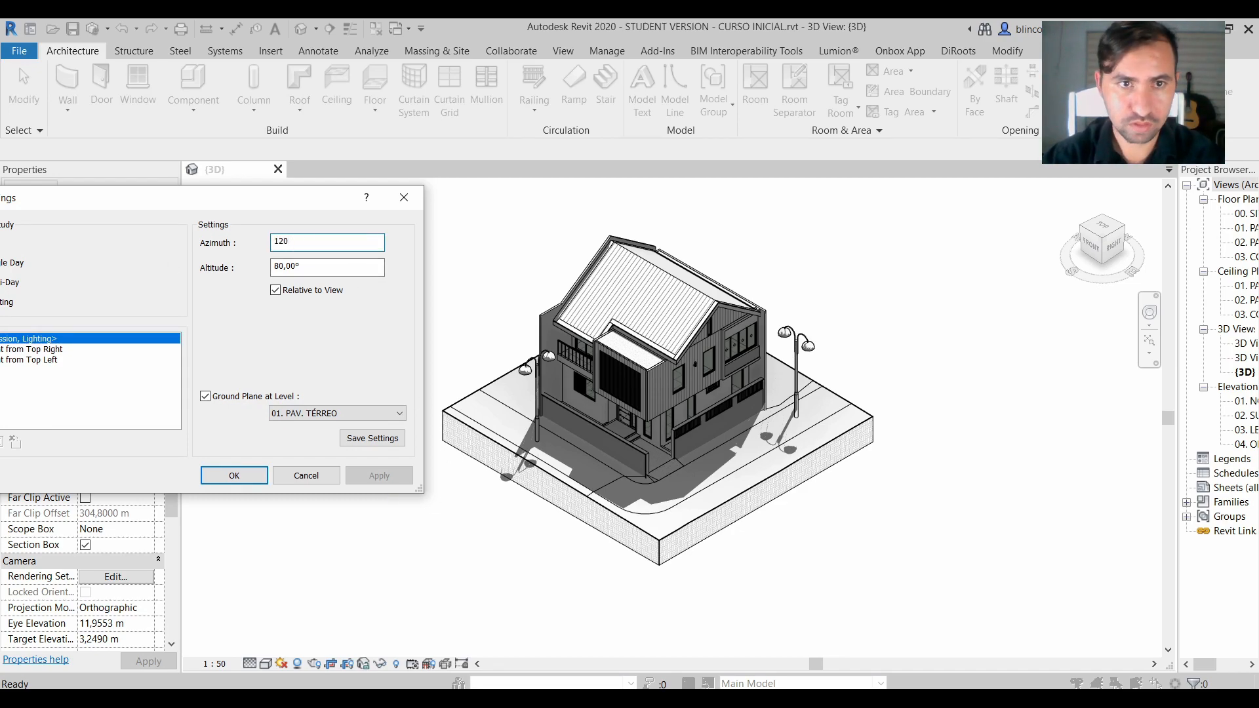
click(383, 477)
click(328, 250)
double_click(328, 250)
text(135)
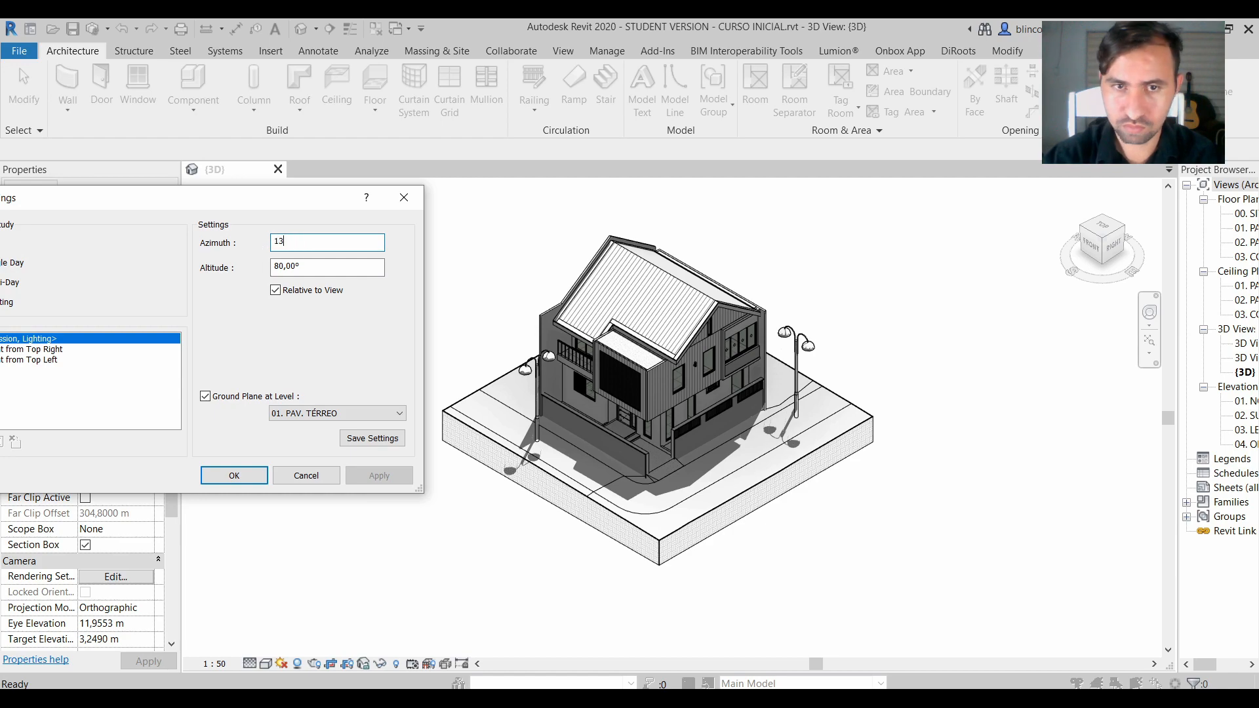
click(379, 475)
Try a sun altitude of 60°, settle on 45° and accept the sun settings.
double_click(308, 267)
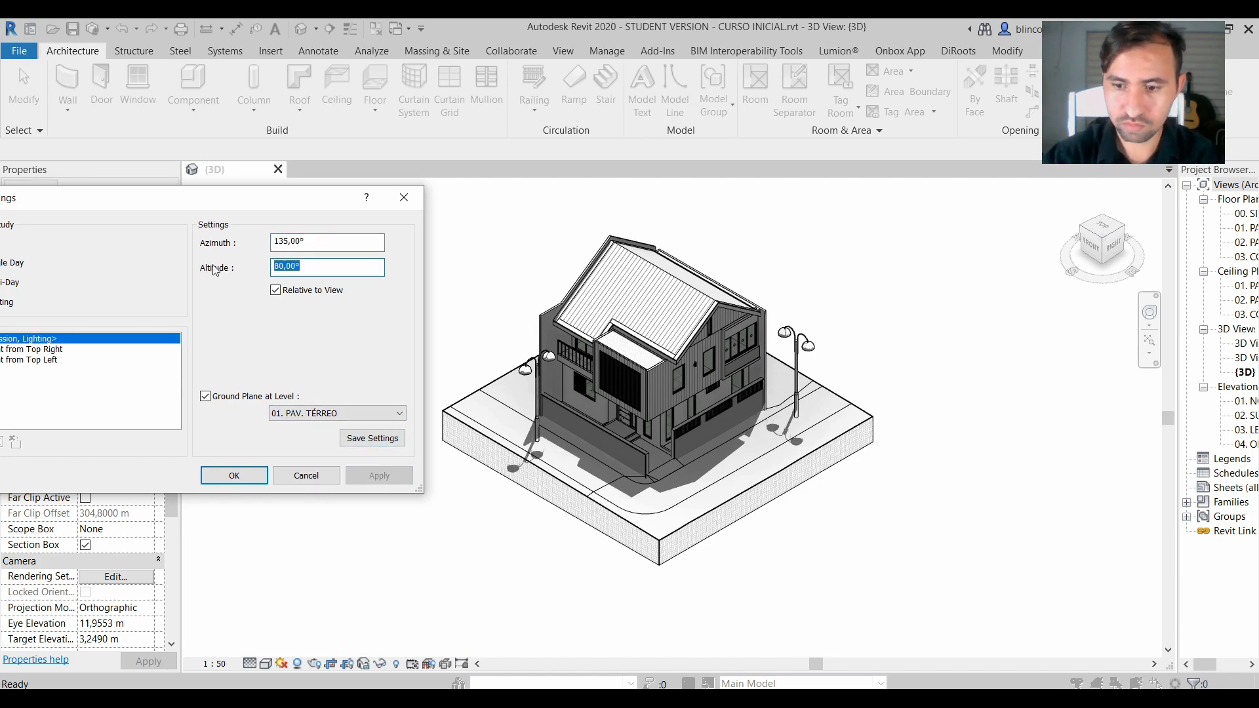
text(60)
click(394, 477)
double_click(328, 268)
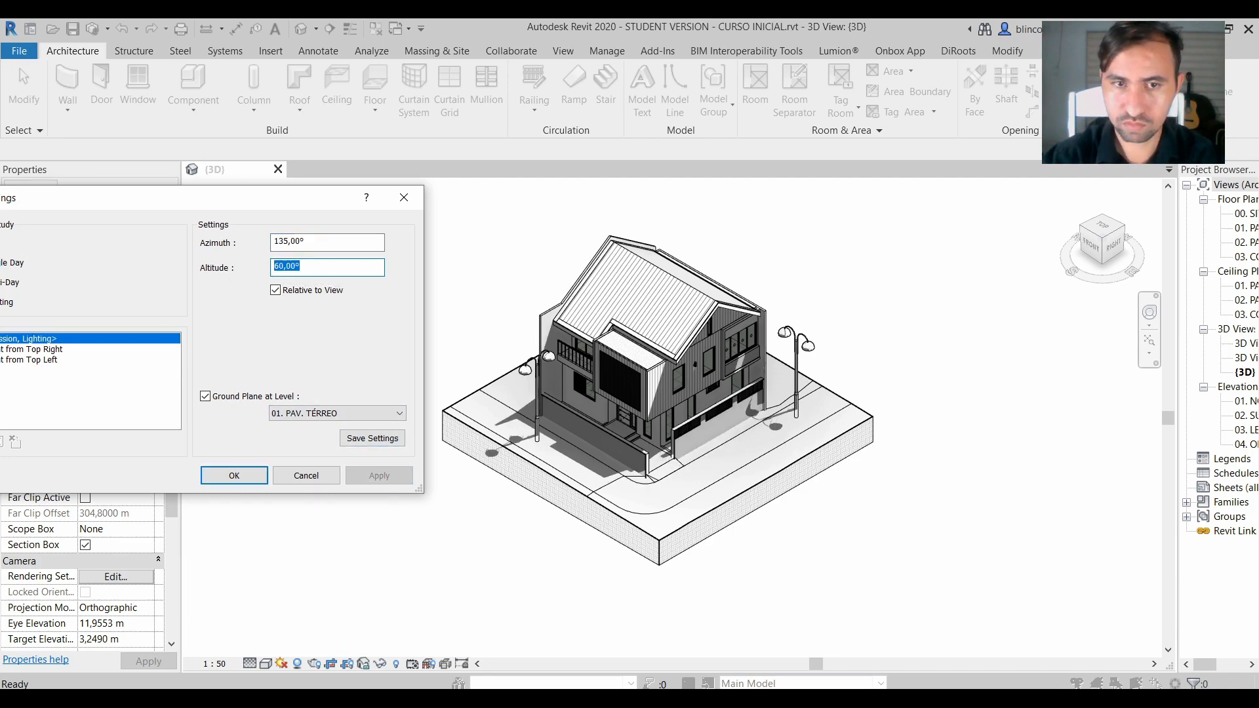
text(45)
click(381, 476)
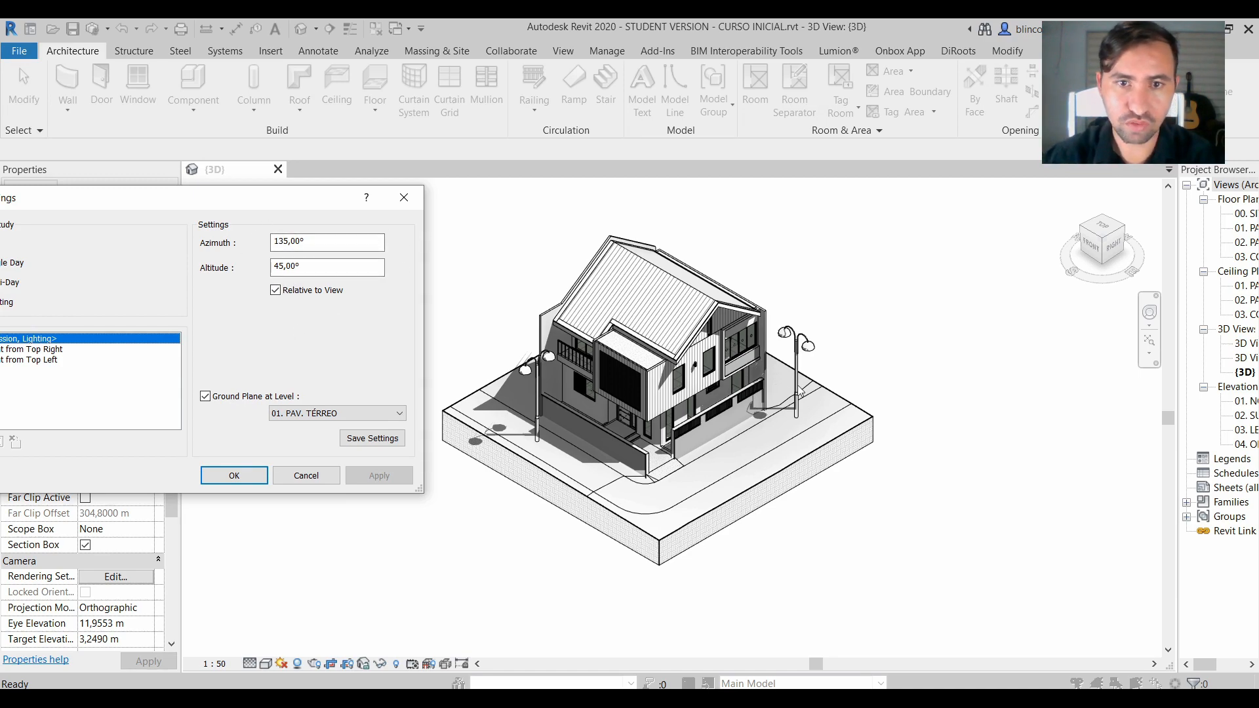
click(254, 482)
Lighten the view's shadows in the lighting display options, trying an intensity of 15 and settling on 22.
click(267, 665)
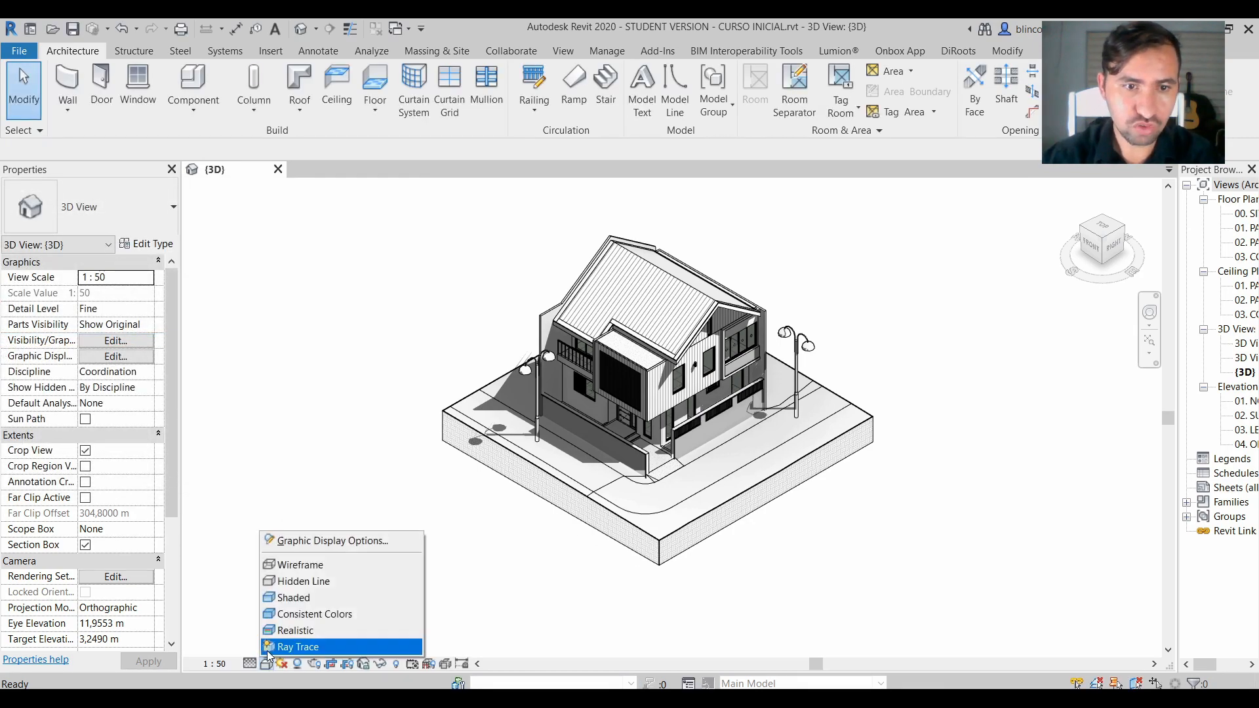
click(293, 540)
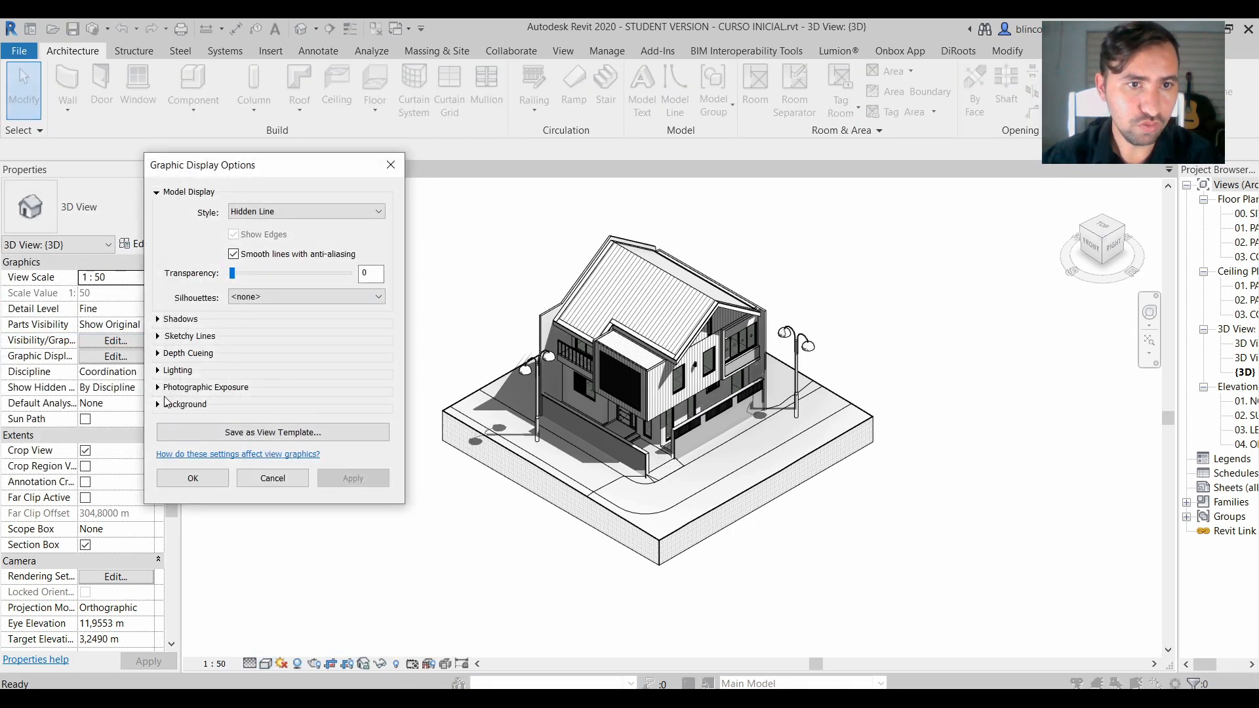
click(157, 371)
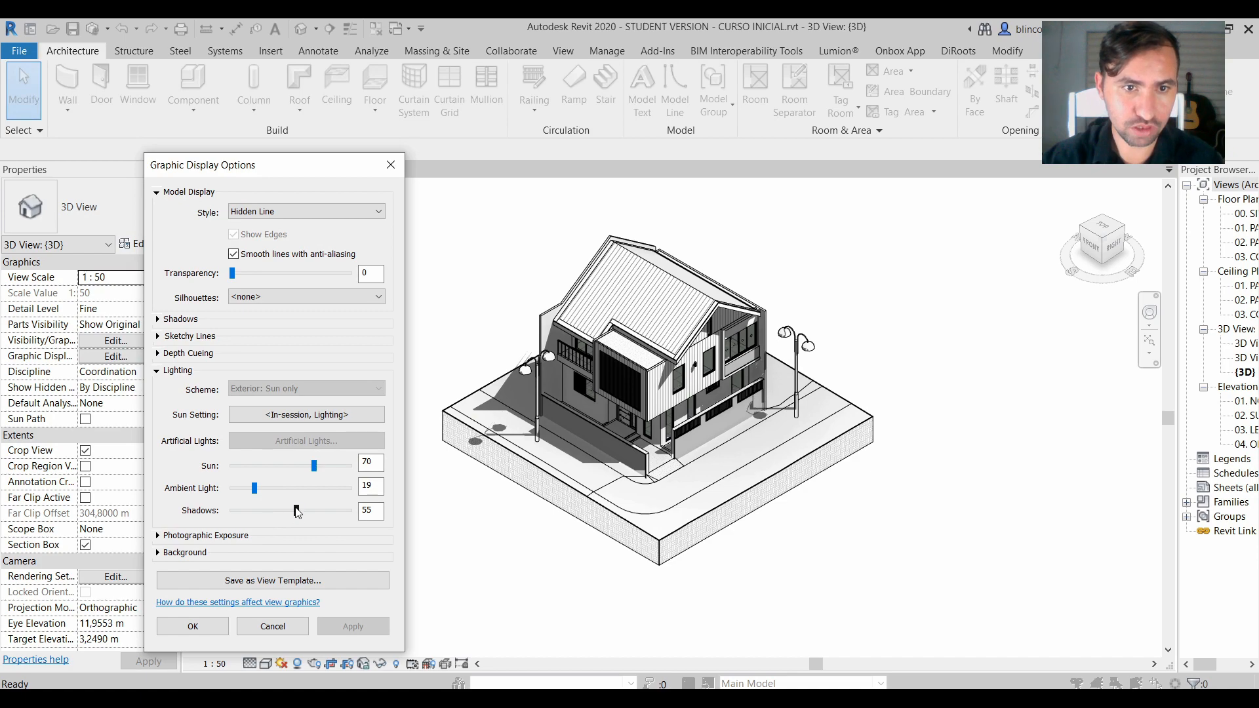
drag(296, 509, 247, 507)
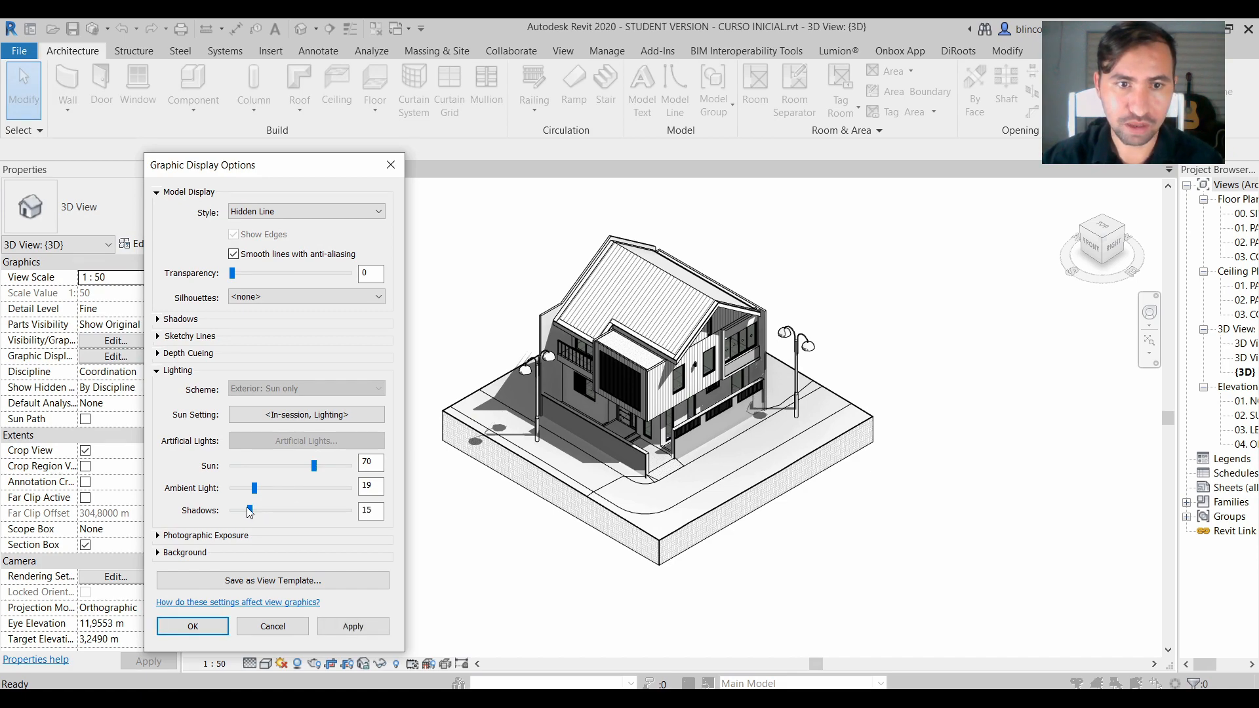
click(353, 628)
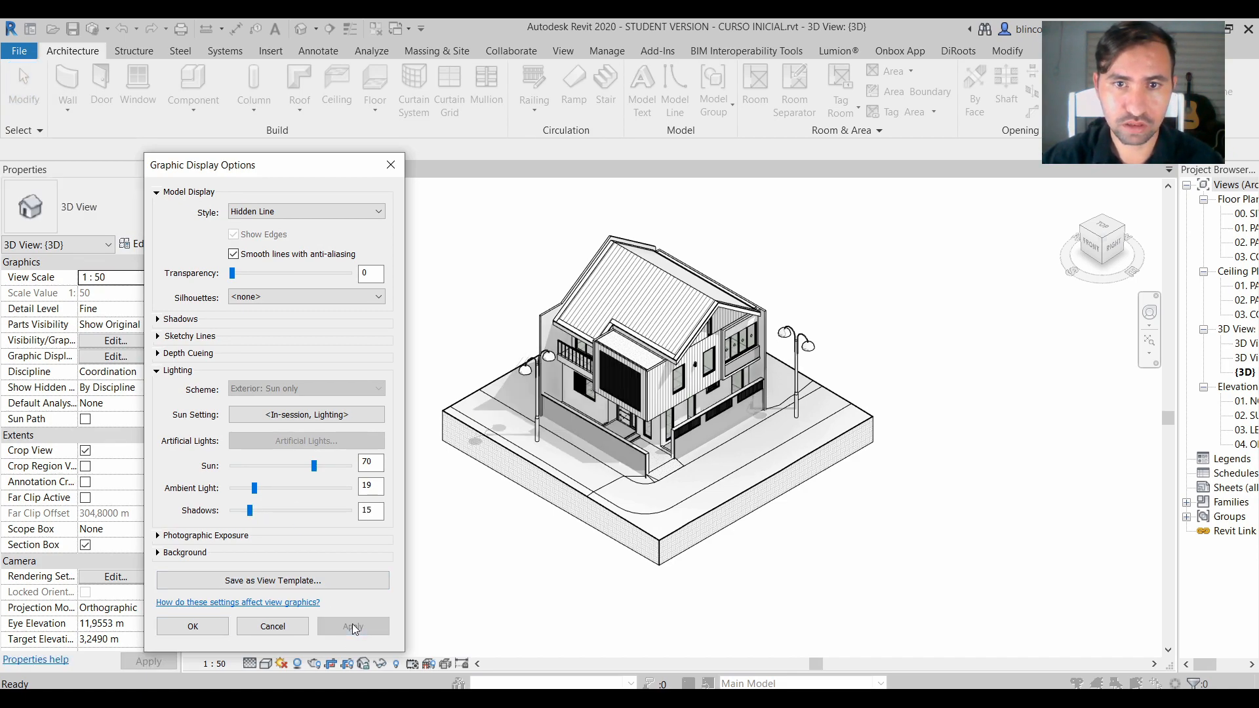
drag(259, 509, 258, 510)
click(354, 627)
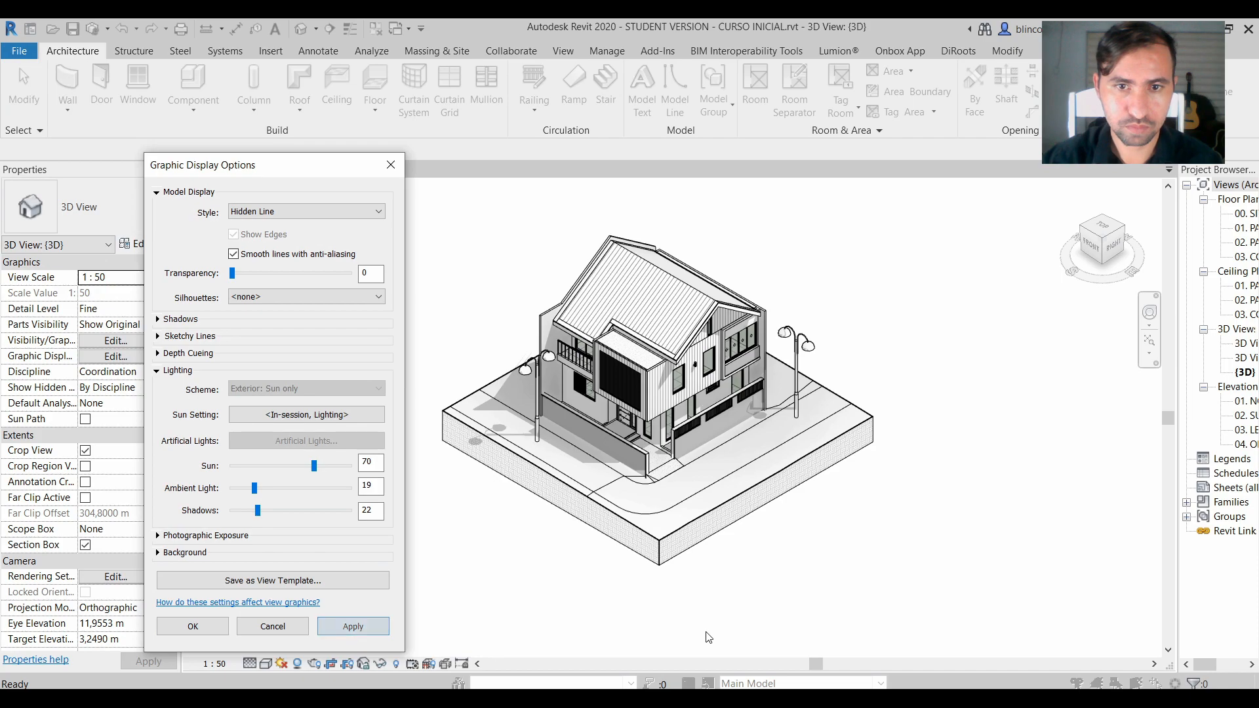
click(209, 627)
scroll(635, 450, up, 6)
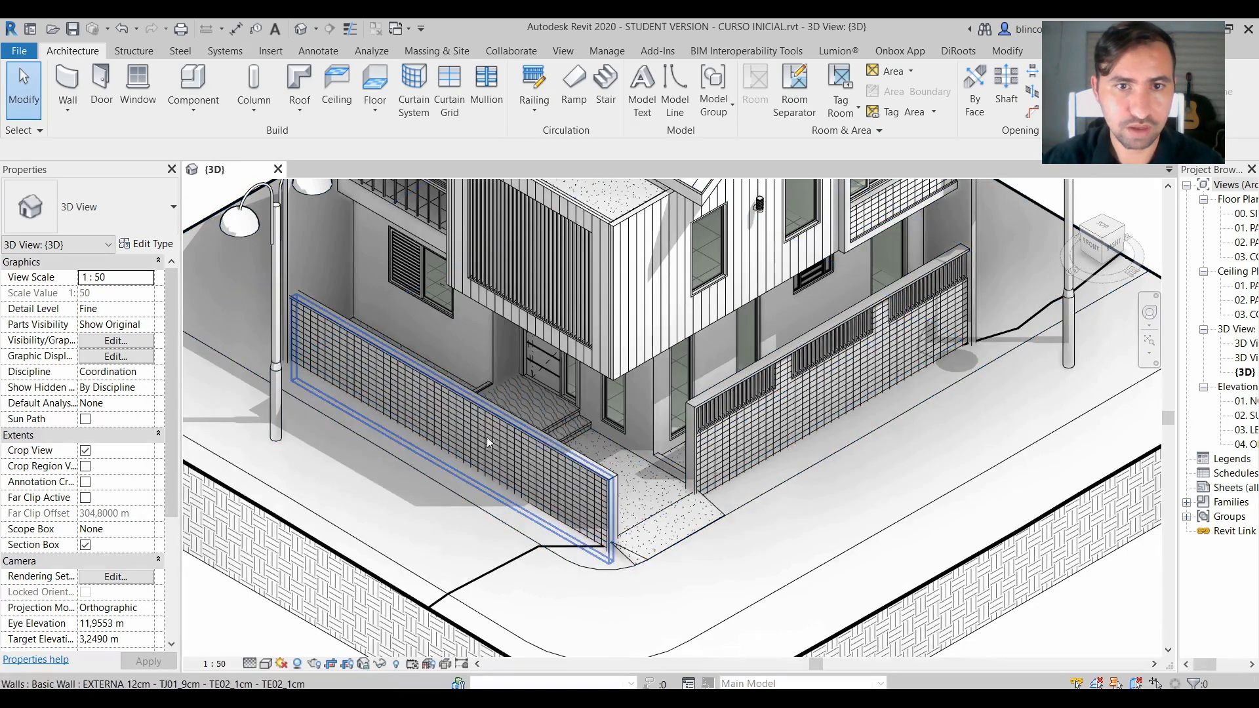
scroll(898, 410, down, 8)
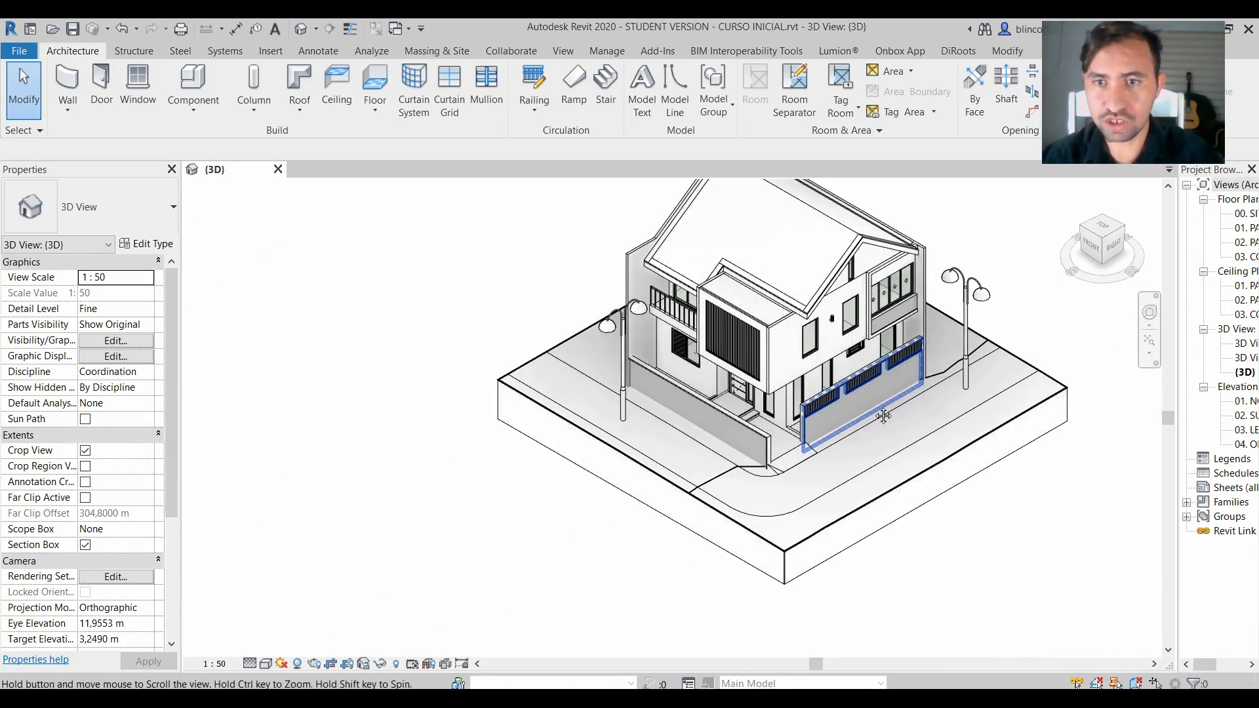
scroll(880, 403, down, 3)
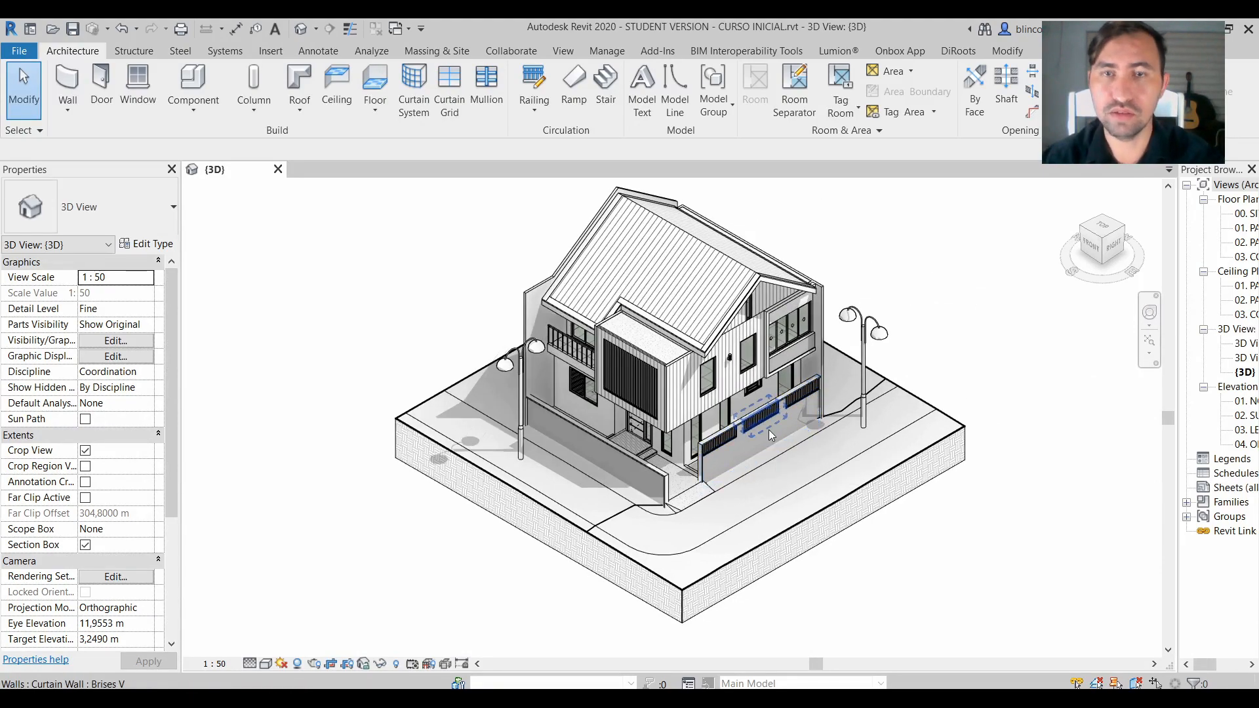
scroll(762, 424, down, 1)
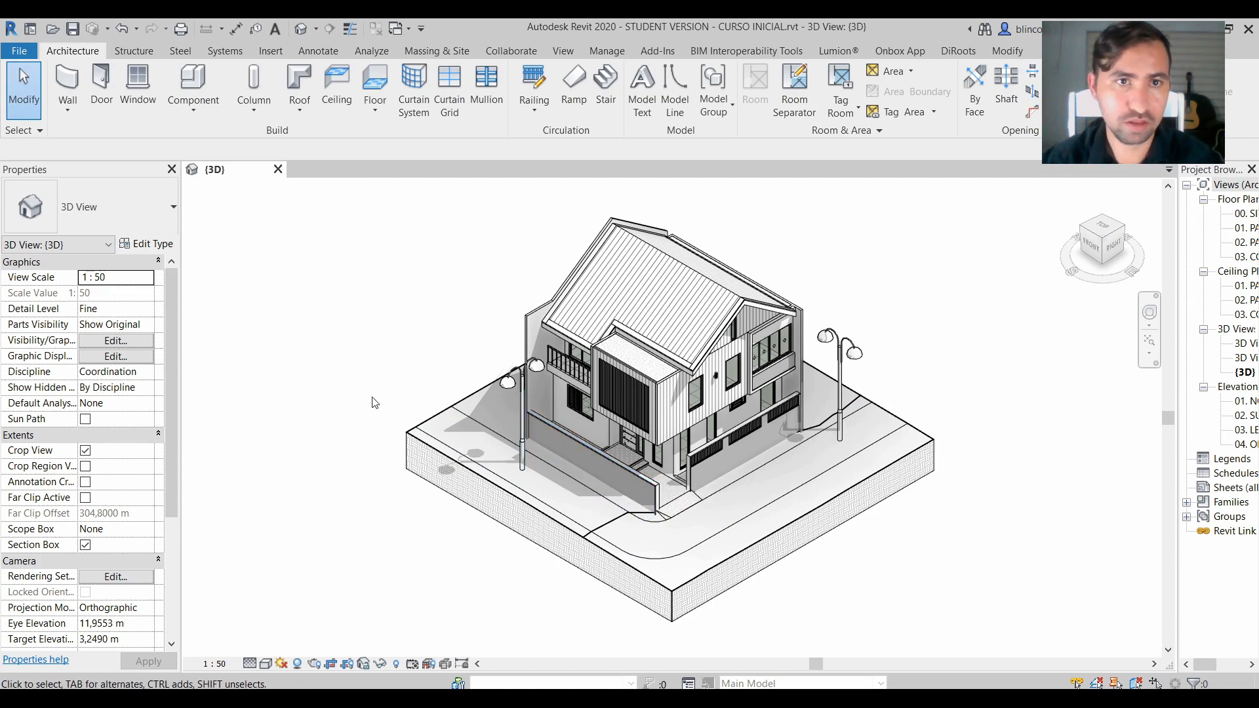
Start an image export of the current 3D view.
click(18, 51)
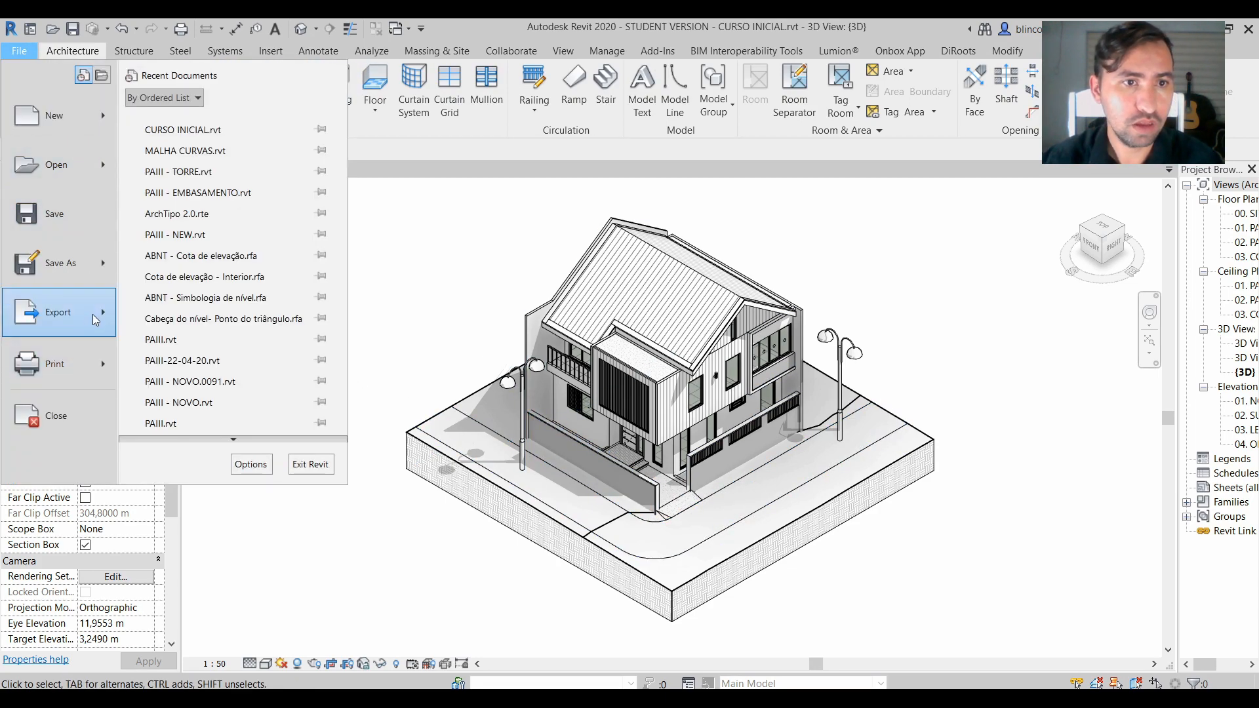
mouse_move(98, 318)
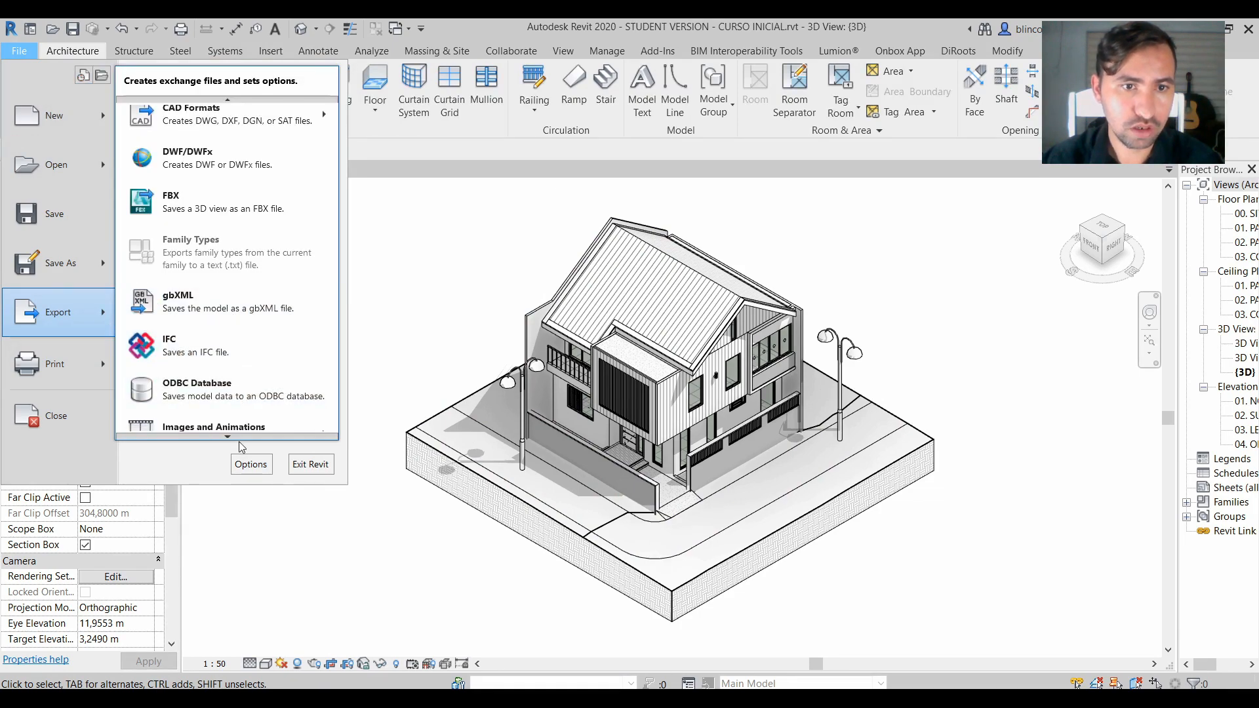
scroll(240, 430, down, 1)
mouse_move(239, 411)
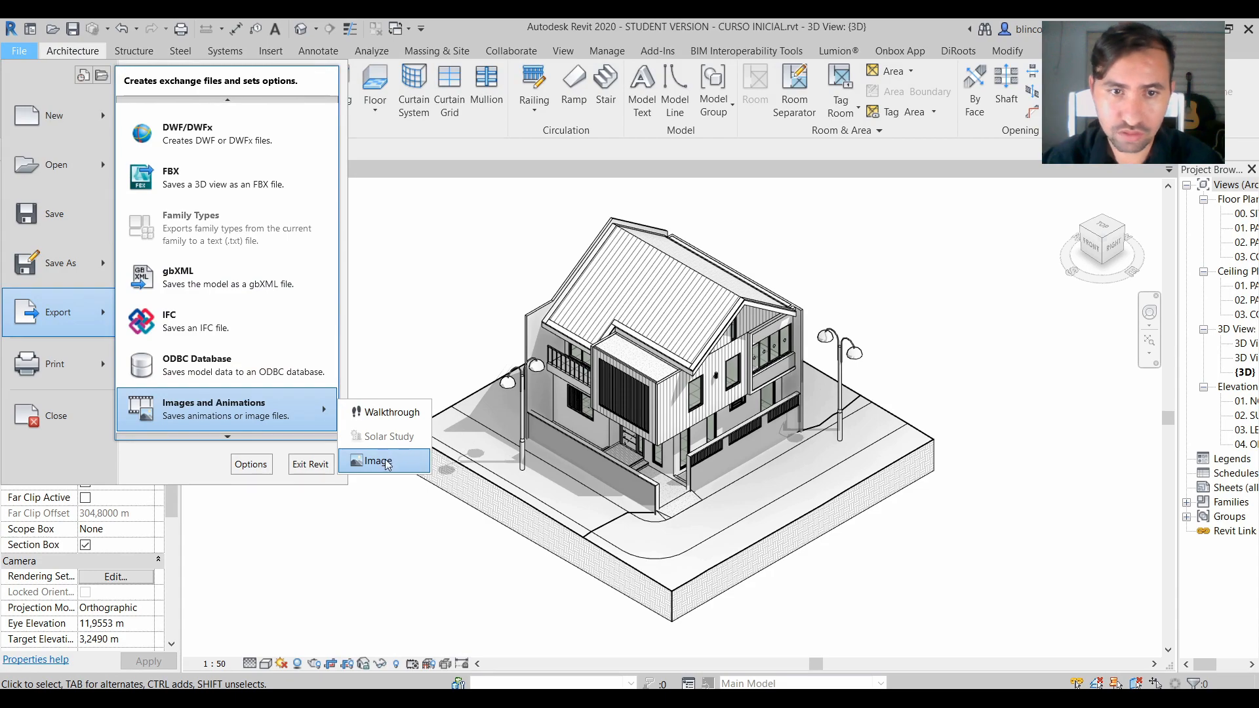
click(360, 463)
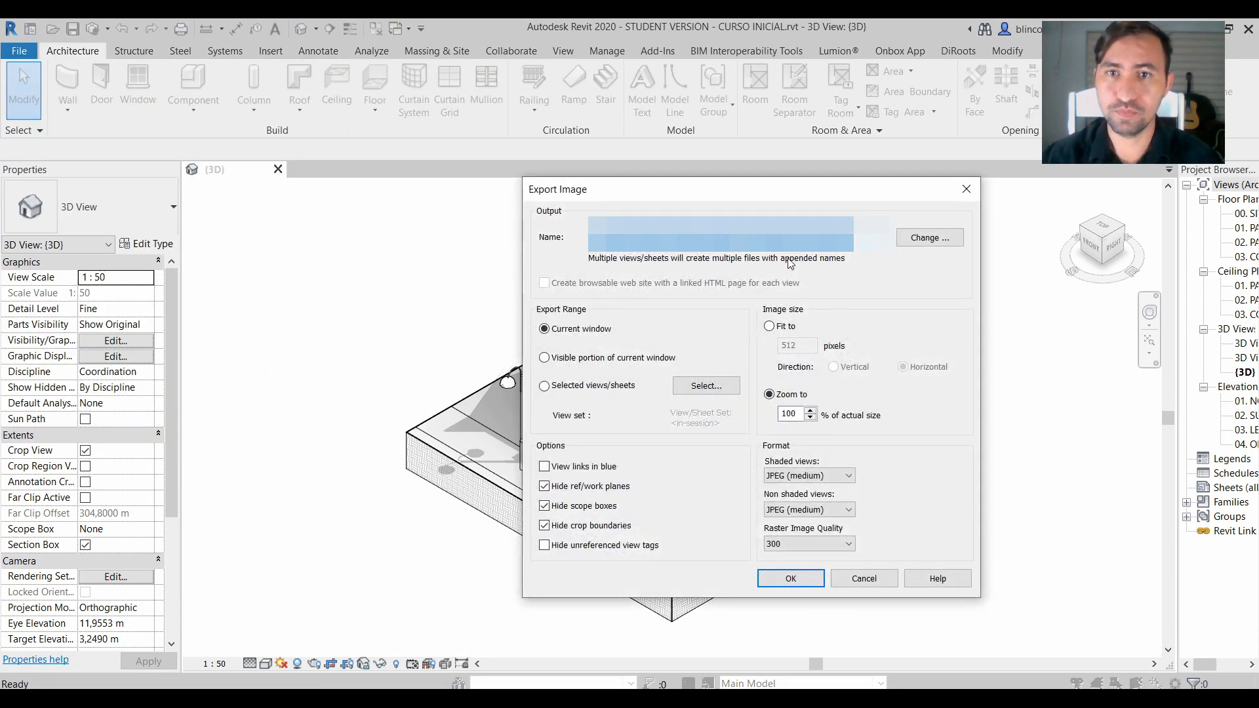
Set the export's output file to WATERCOLOR - PB1.jpg in the Watercolor folder.
click(927, 239)
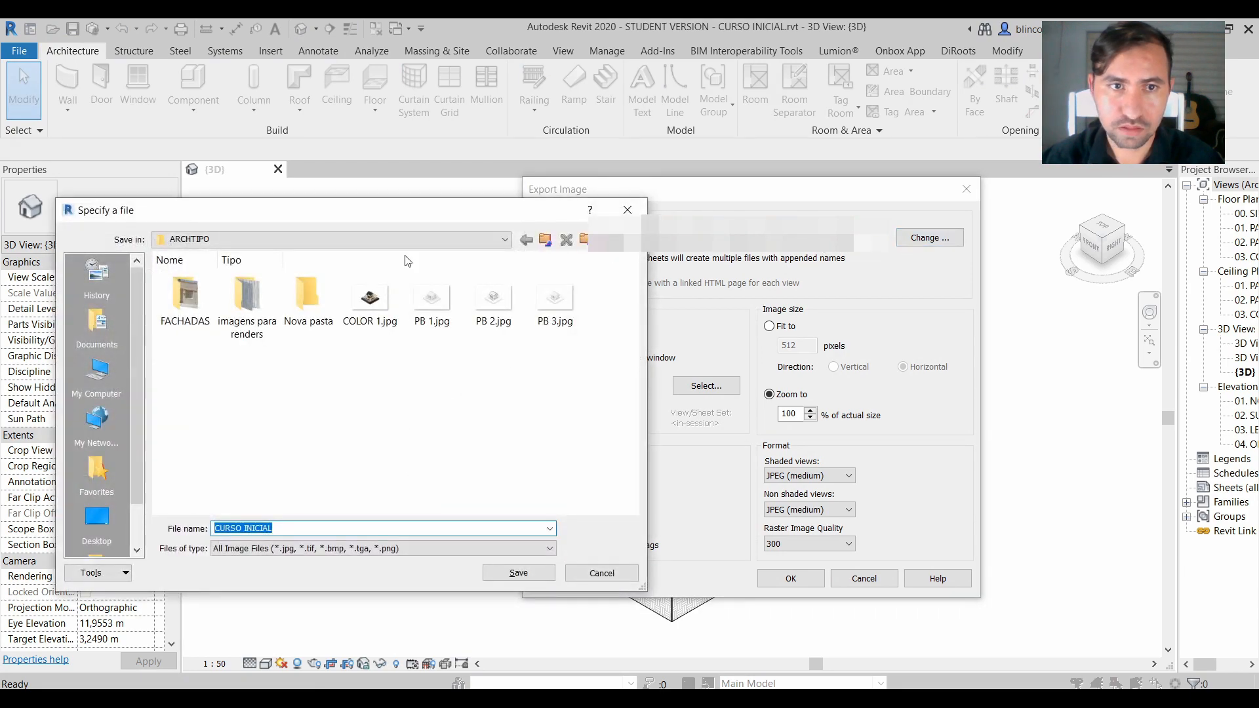
click(427, 528)
triple_click(436, 530)
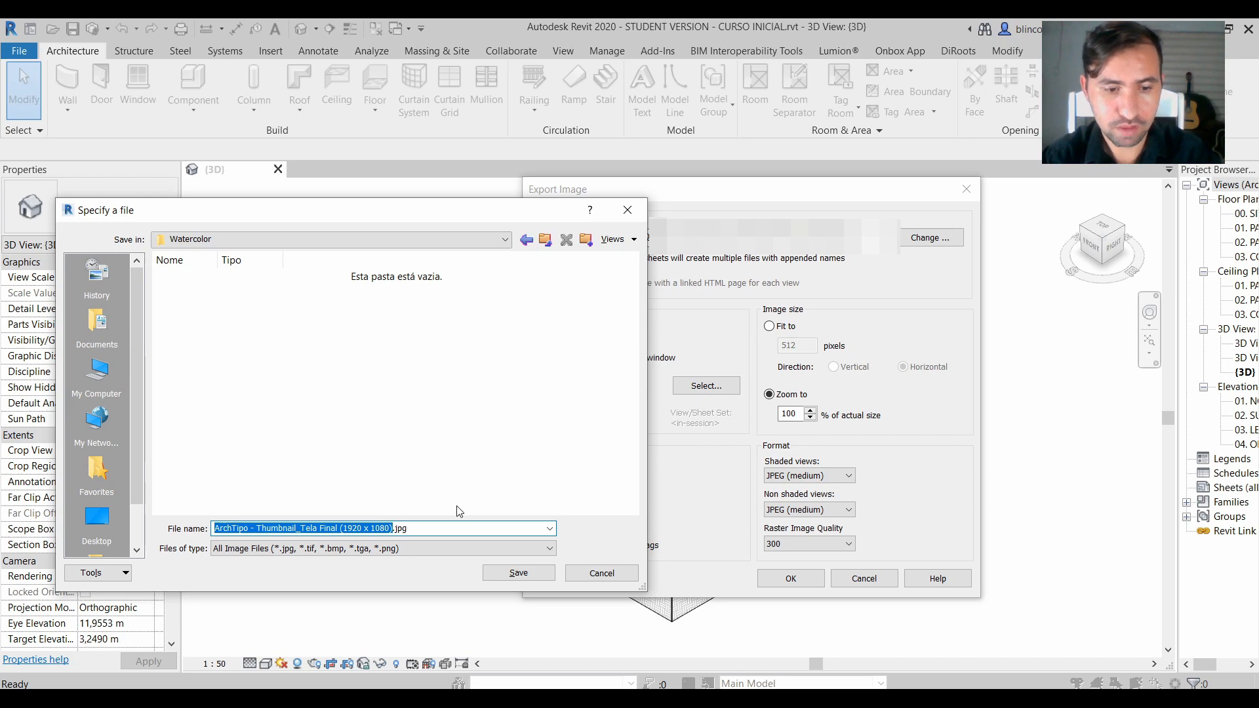
text(WATERCOL)
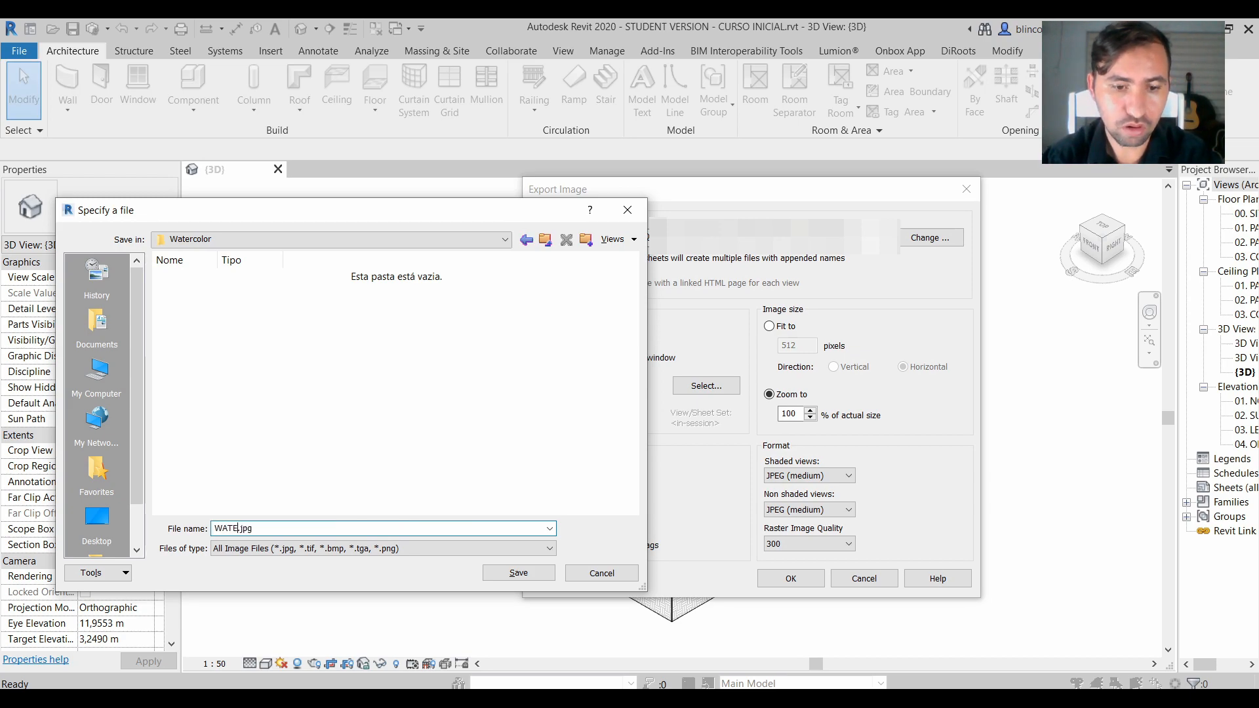
text(LOR)
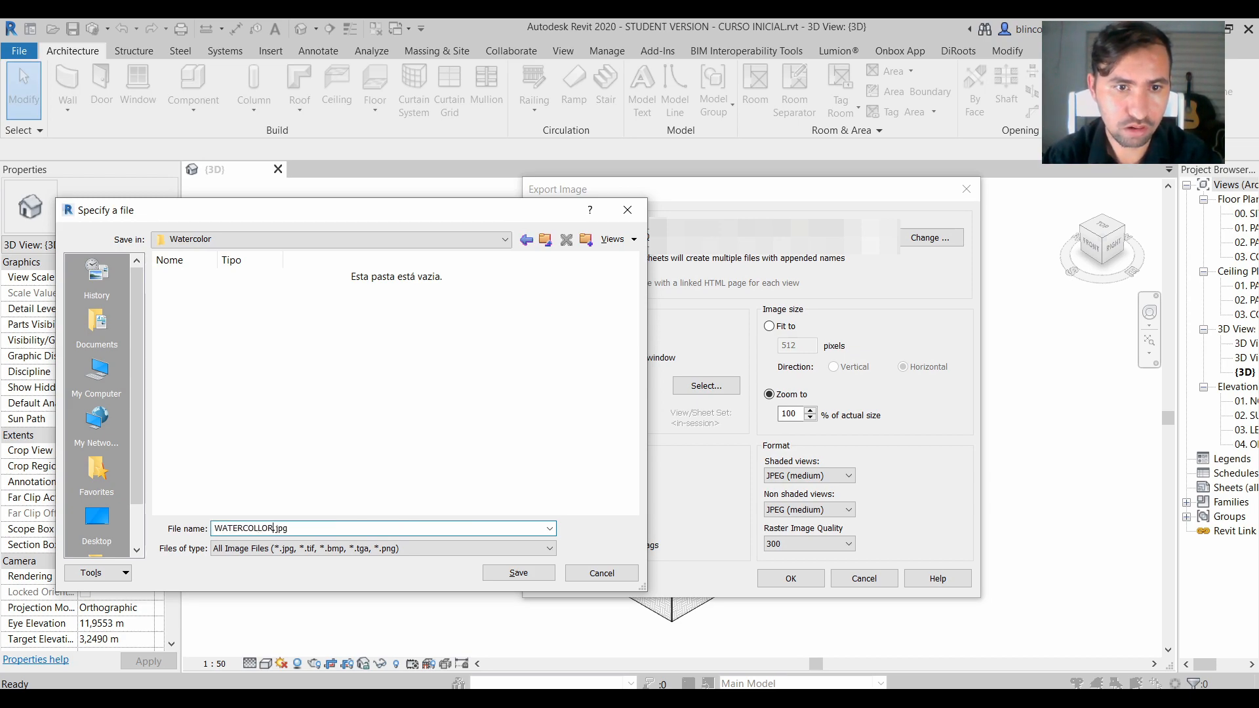
key(BackSpace)
key(BackSpace)
text(OR)
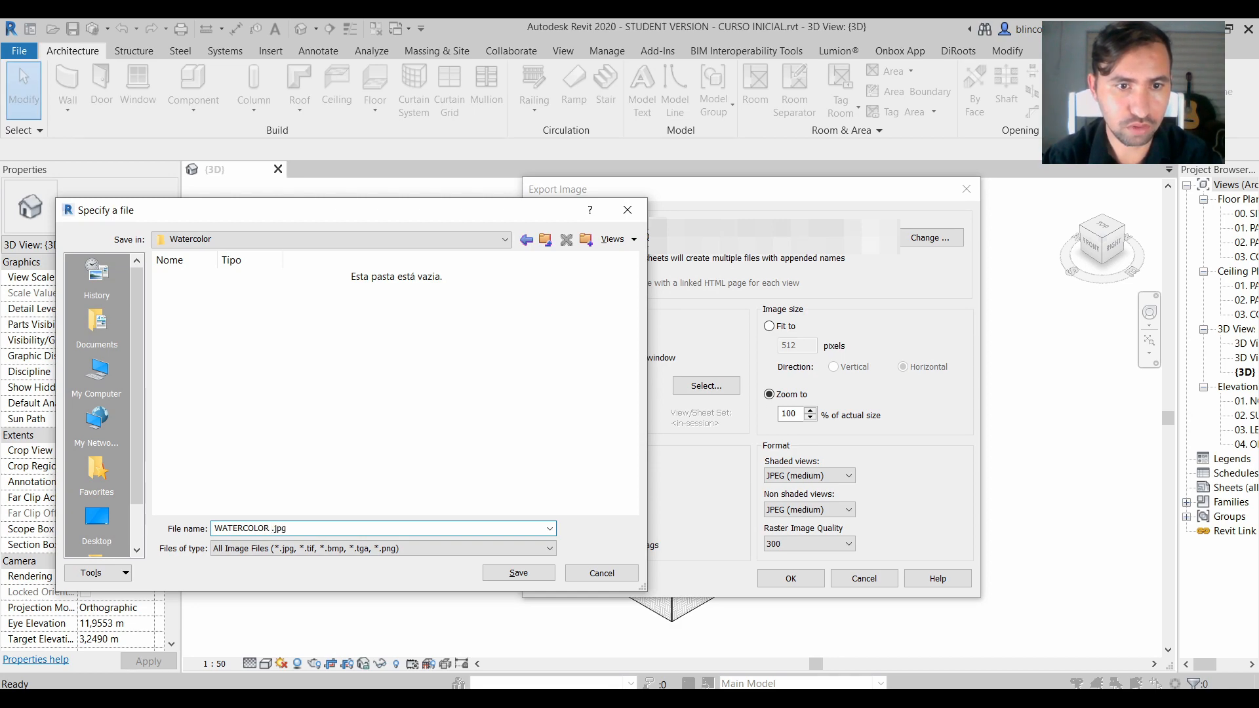
text( - P)
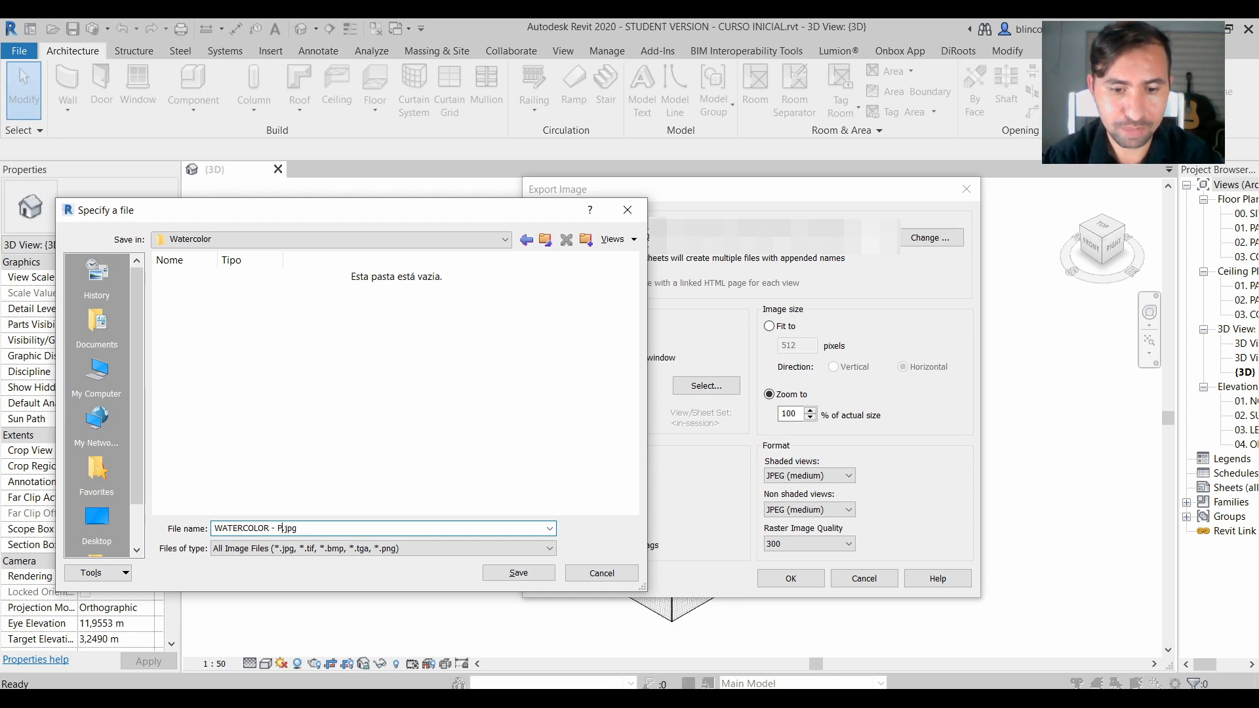
text(B1)
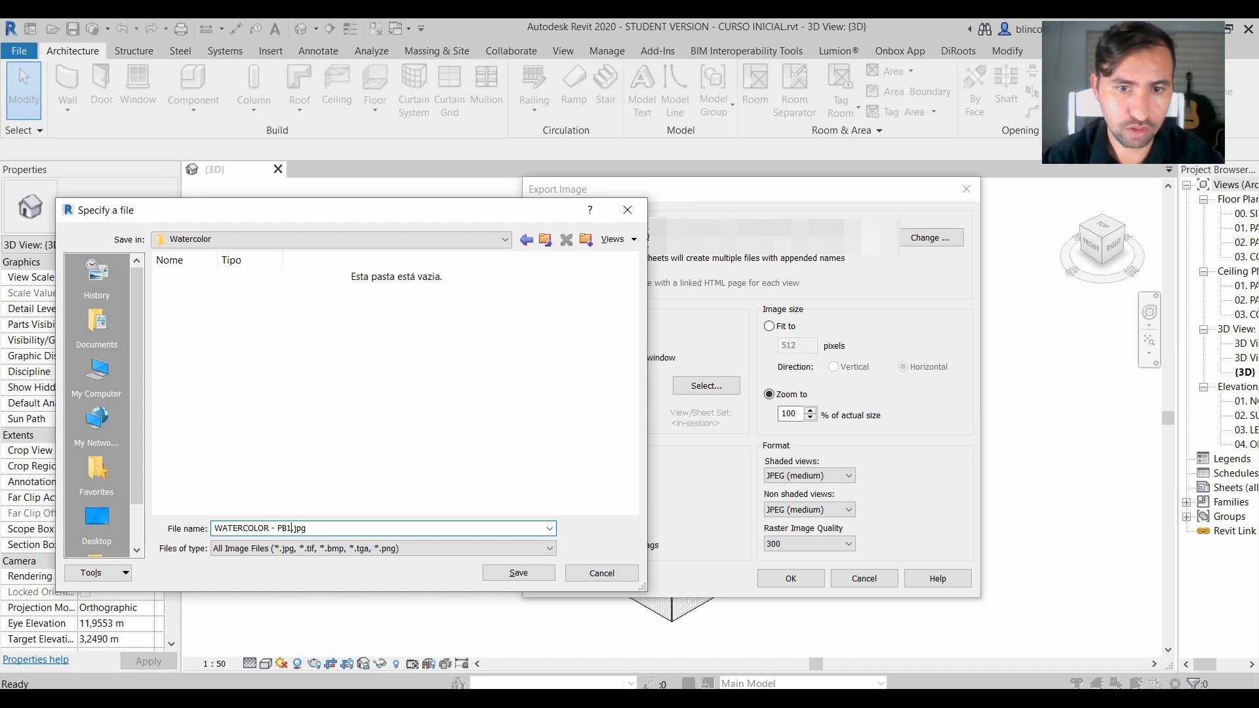
key(Return)
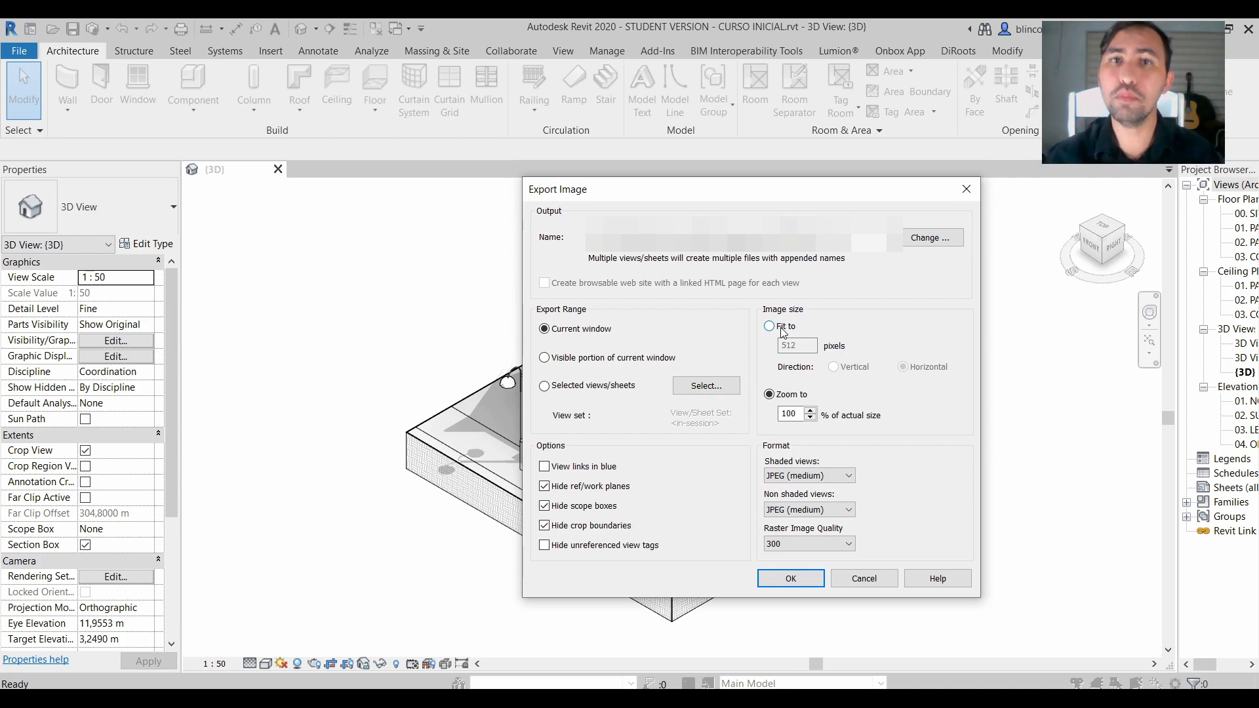
Size the exported image by fitting it to 1080 pixels instead of zooming by percentage.
click(784, 330)
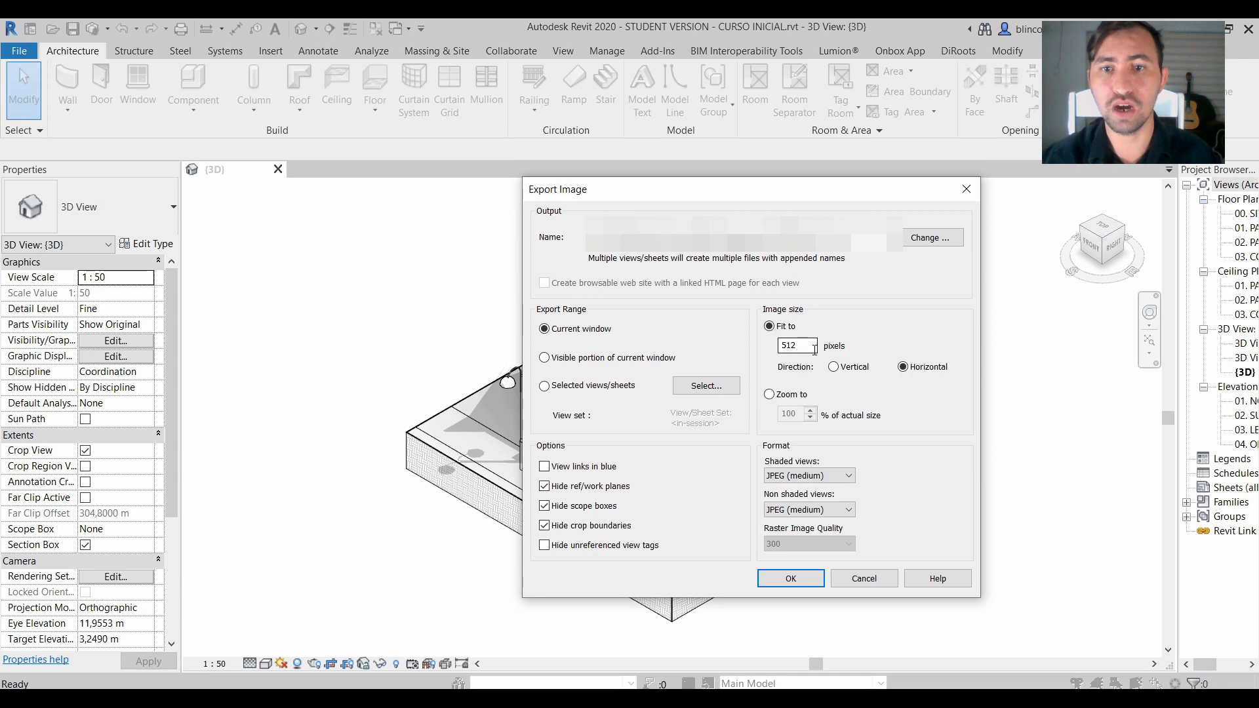
double_click(790, 346)
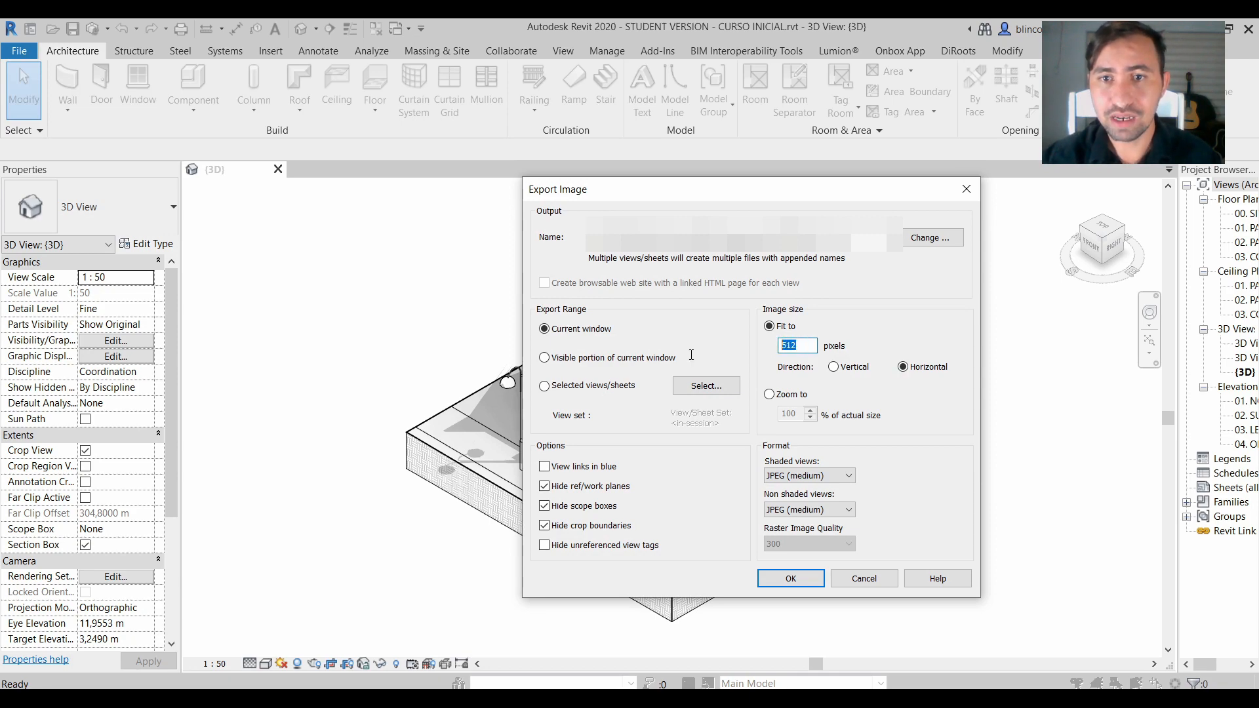
text(1080)
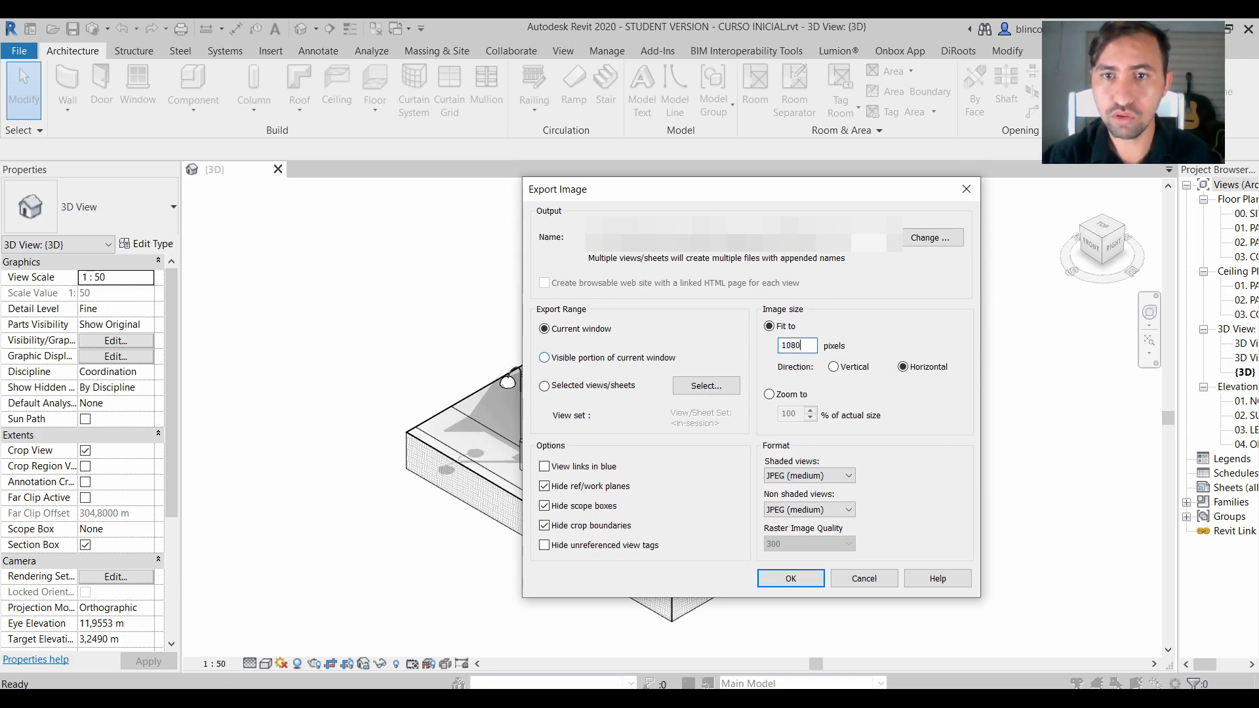
key(Tab)
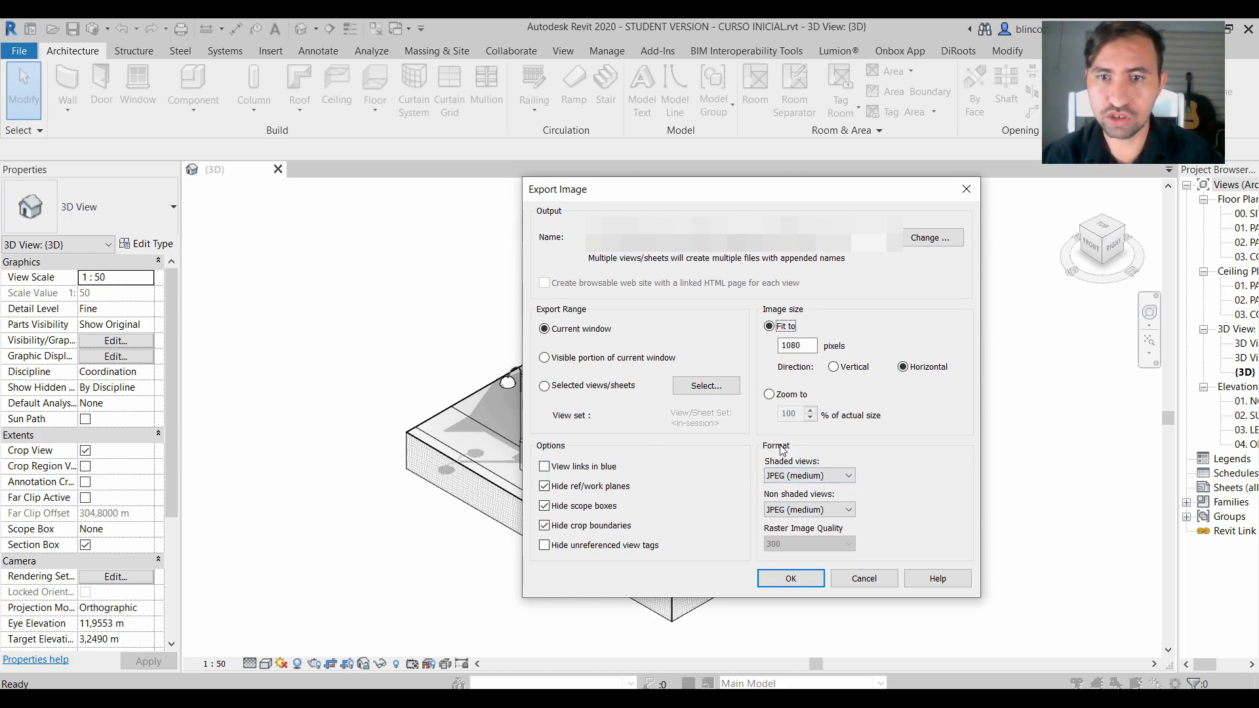
Set both the shaded and non-shaded view formats to JPEG (smallest) and export the image.
click(811, 482)
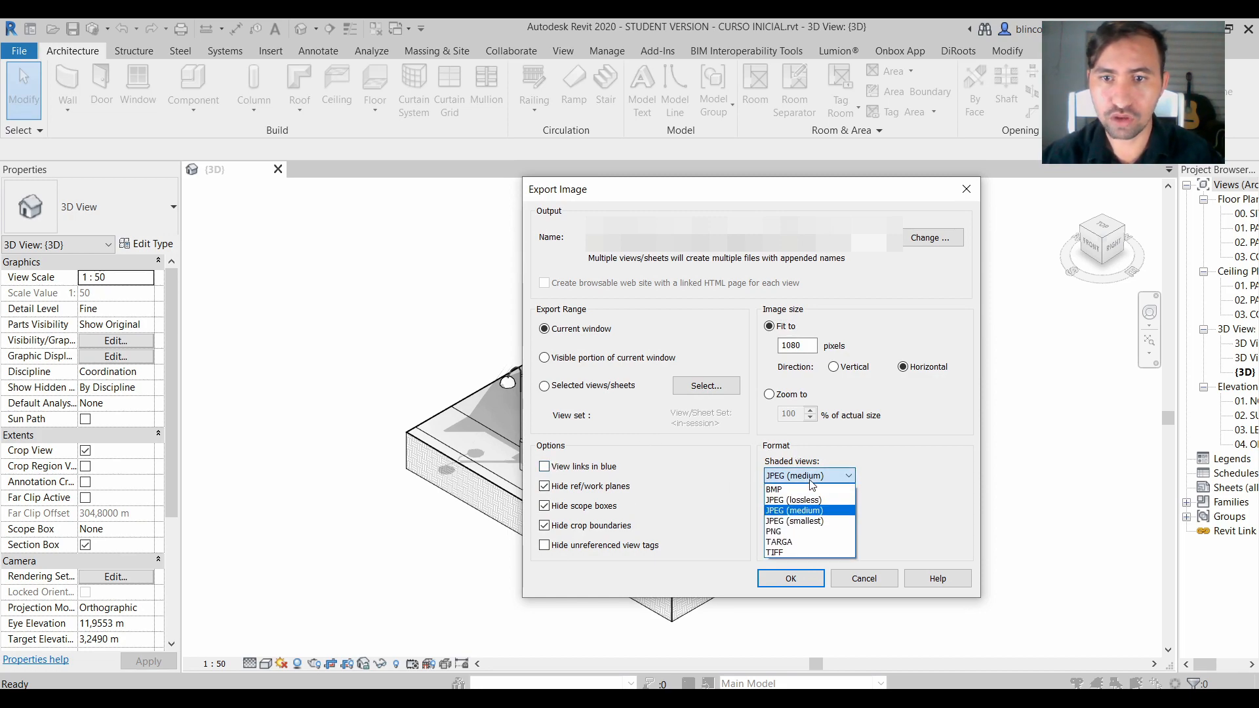
click(796, 522)
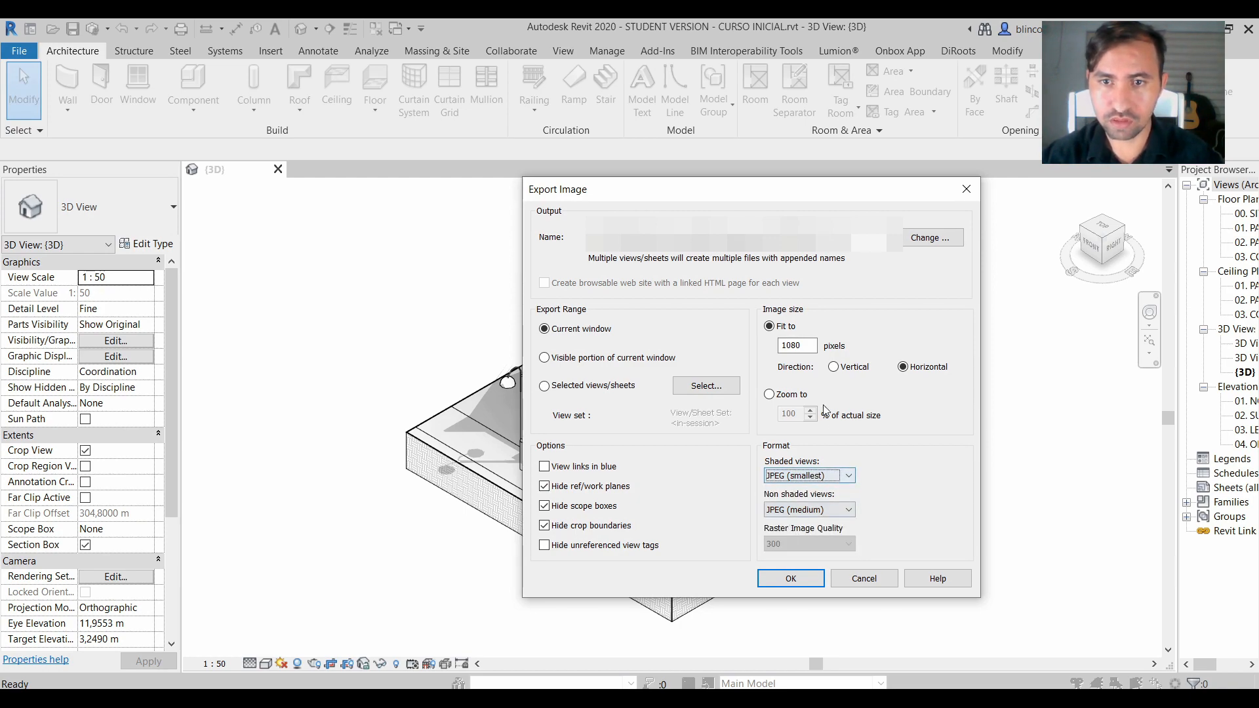
click(786, 513)
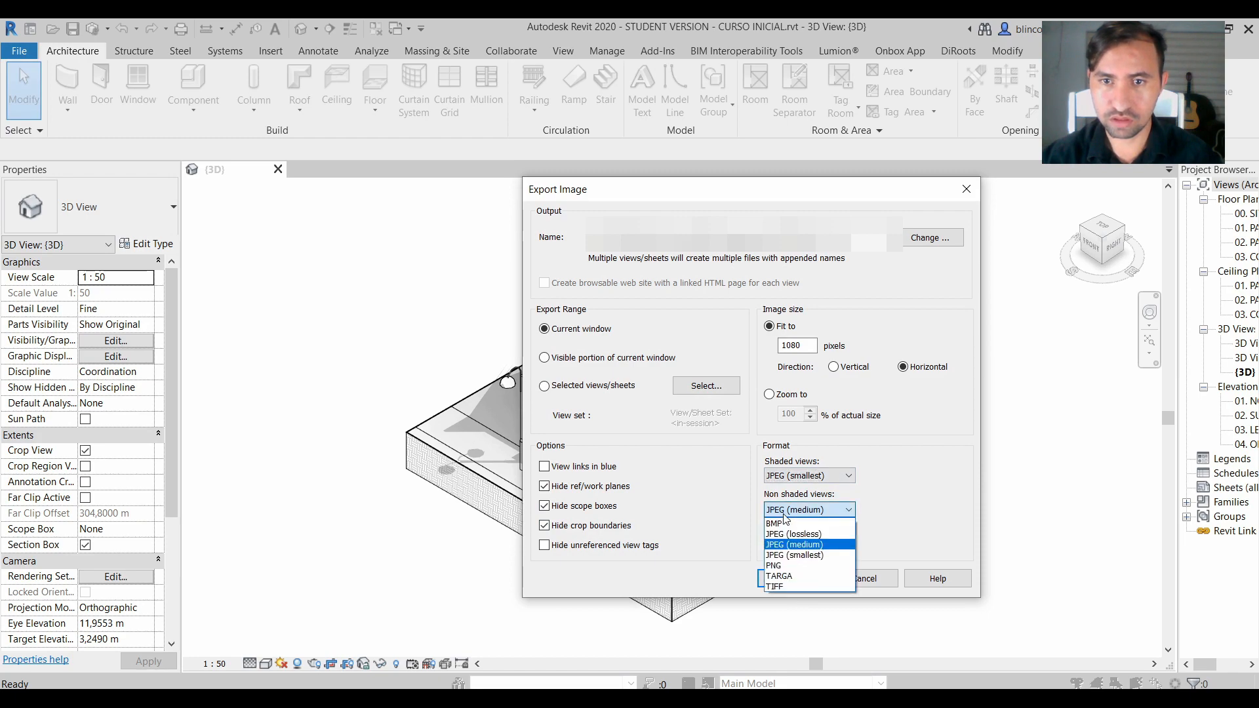
click(808, 555)
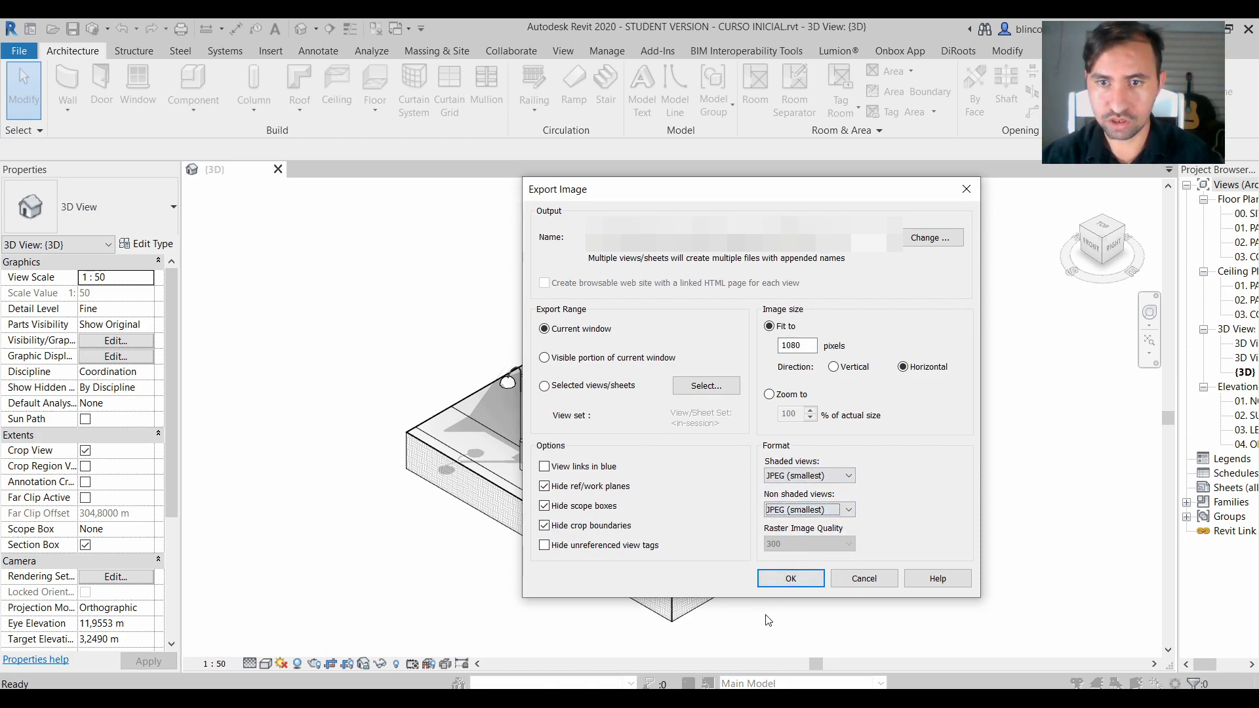
click(789, 581)
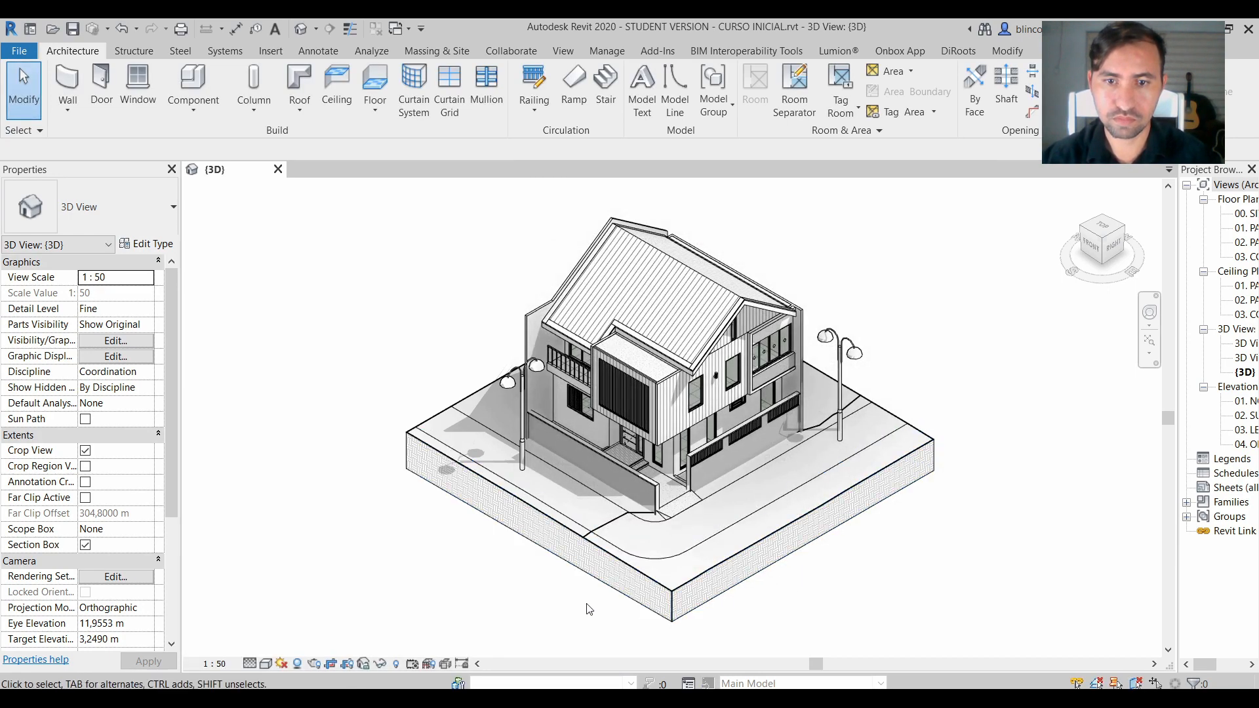
Switch to File Explorer, open WATERCOLOR - PB1.jpg and examine the exported house's image quality up close, then close the picture.
click(505, 699)
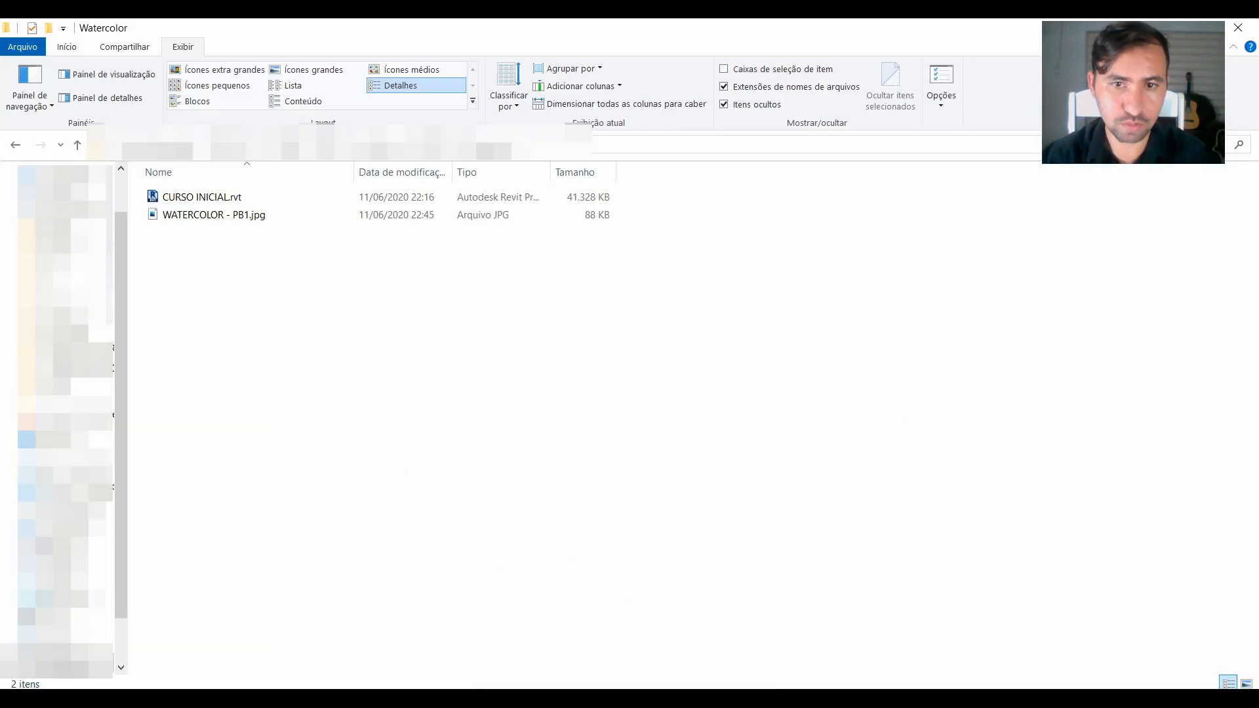
double_click(203, 214)
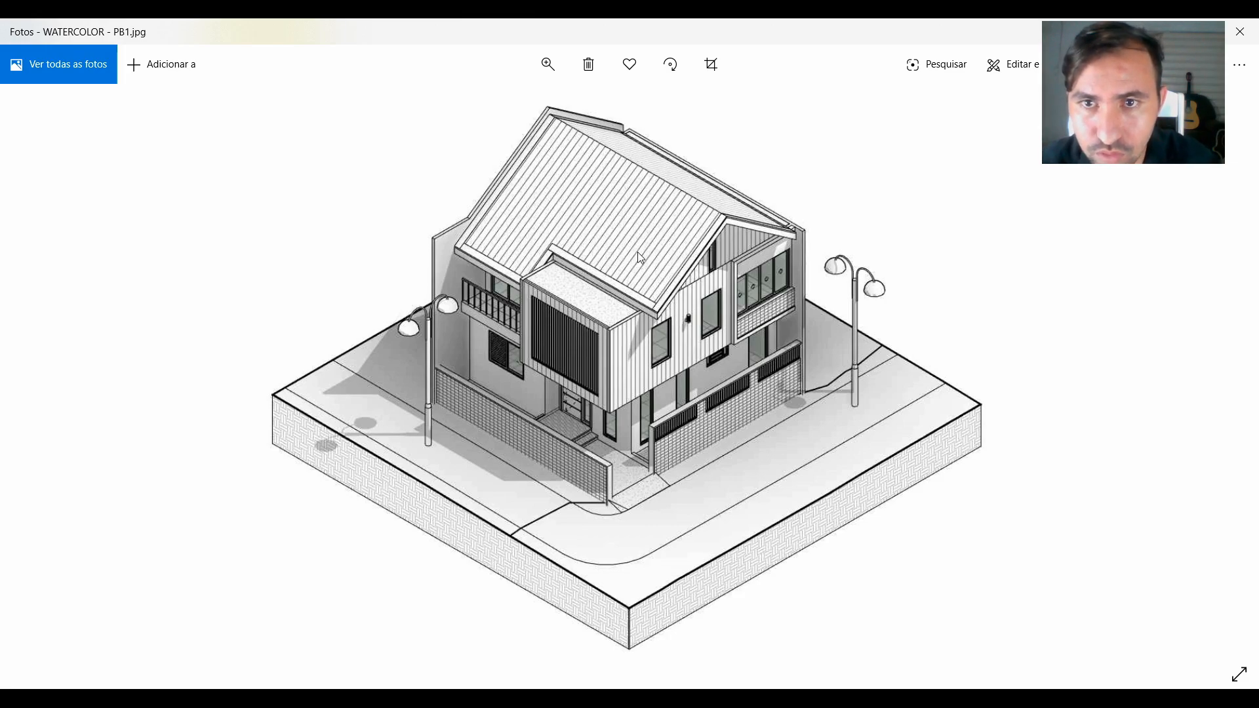
scroll(638, 253, up, 5)
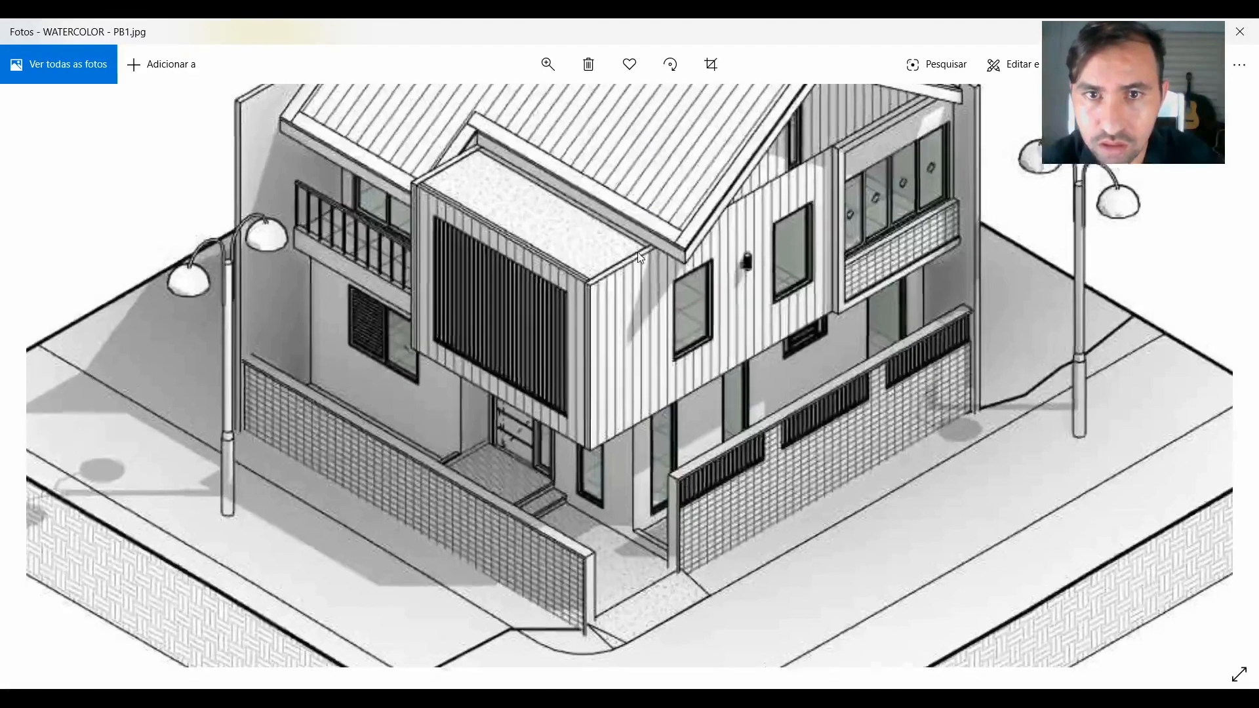
scroll(638, 252, up, 2)
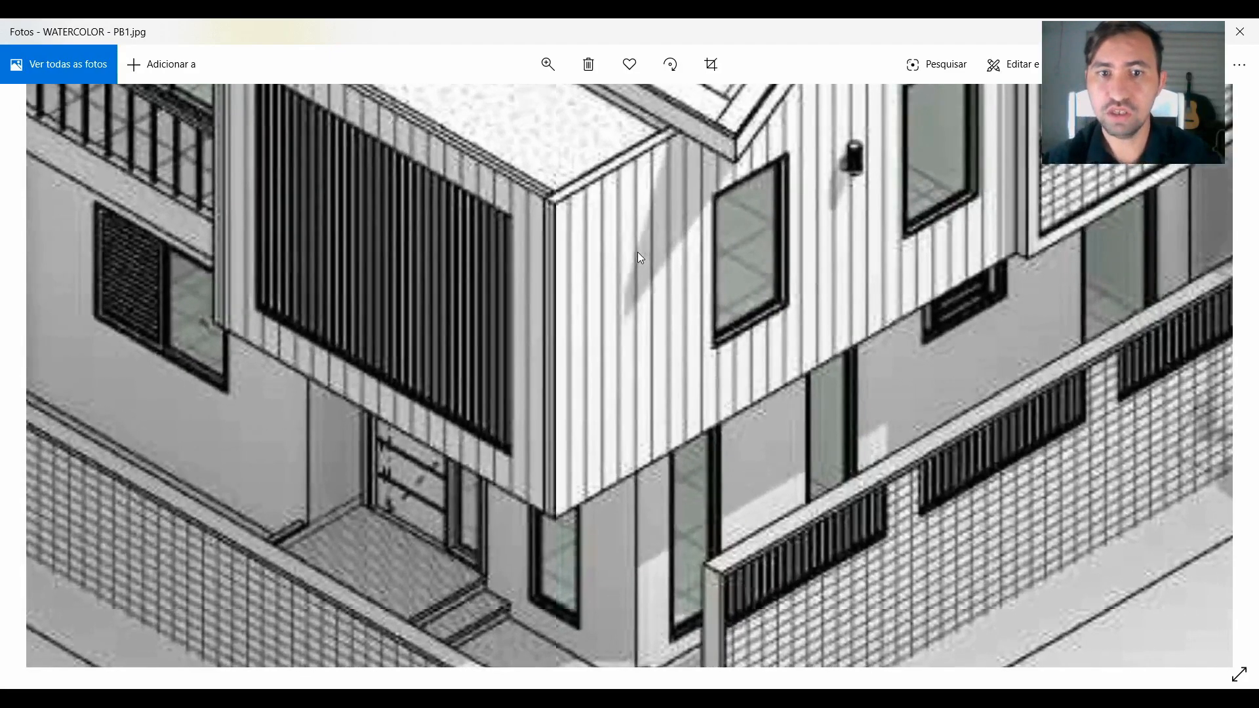
scroll(641, 257, down, 6)
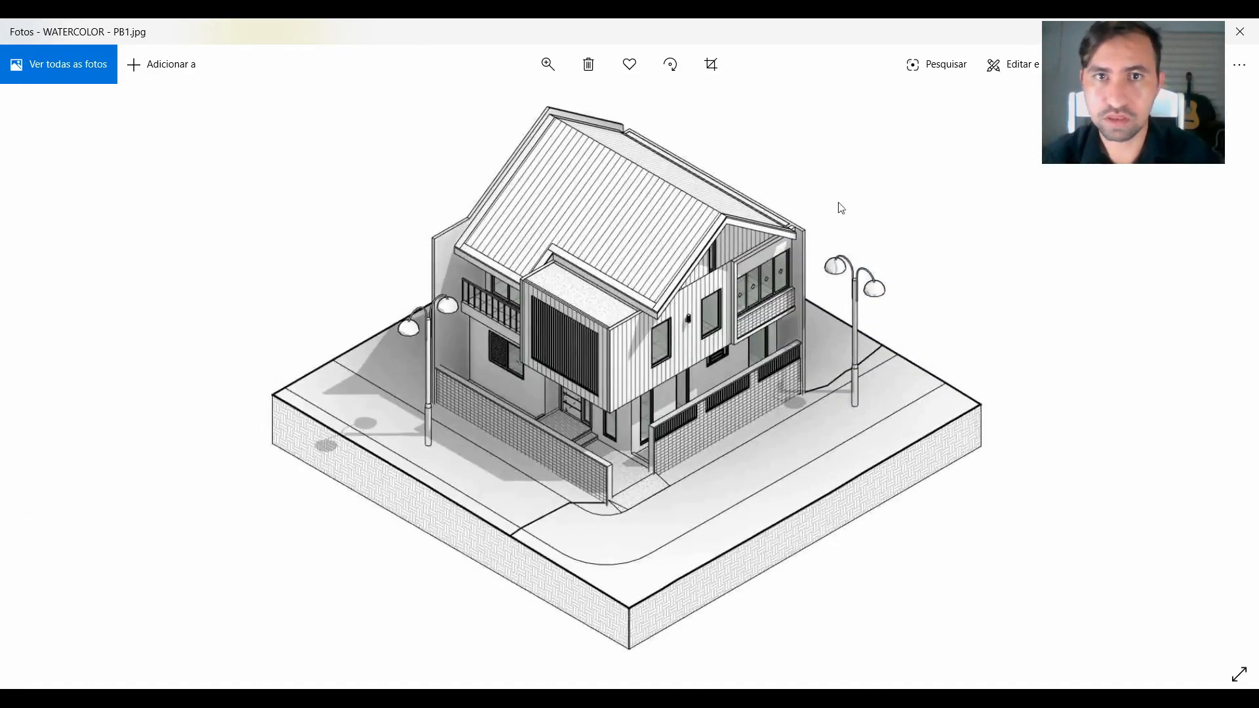
click(1240, 31)
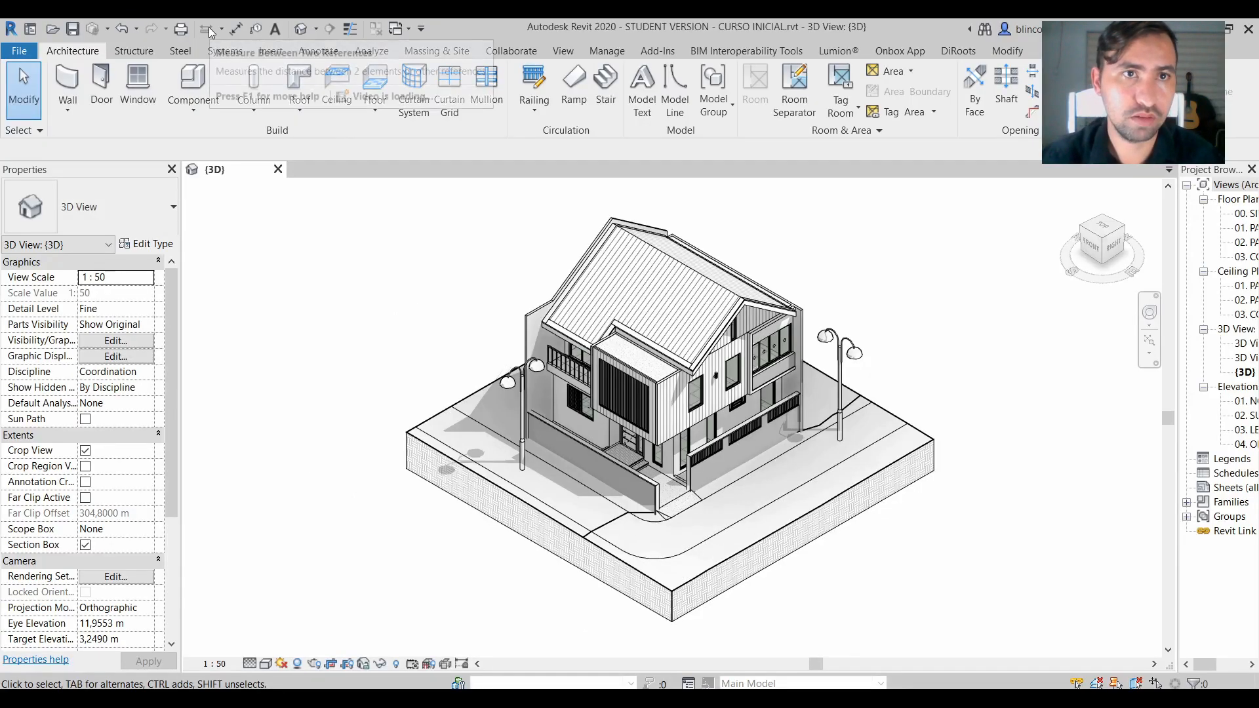
Start another image export of the 3D view with JPEG (lossless) for both shaded and non-shaded views.
click(19, 50)
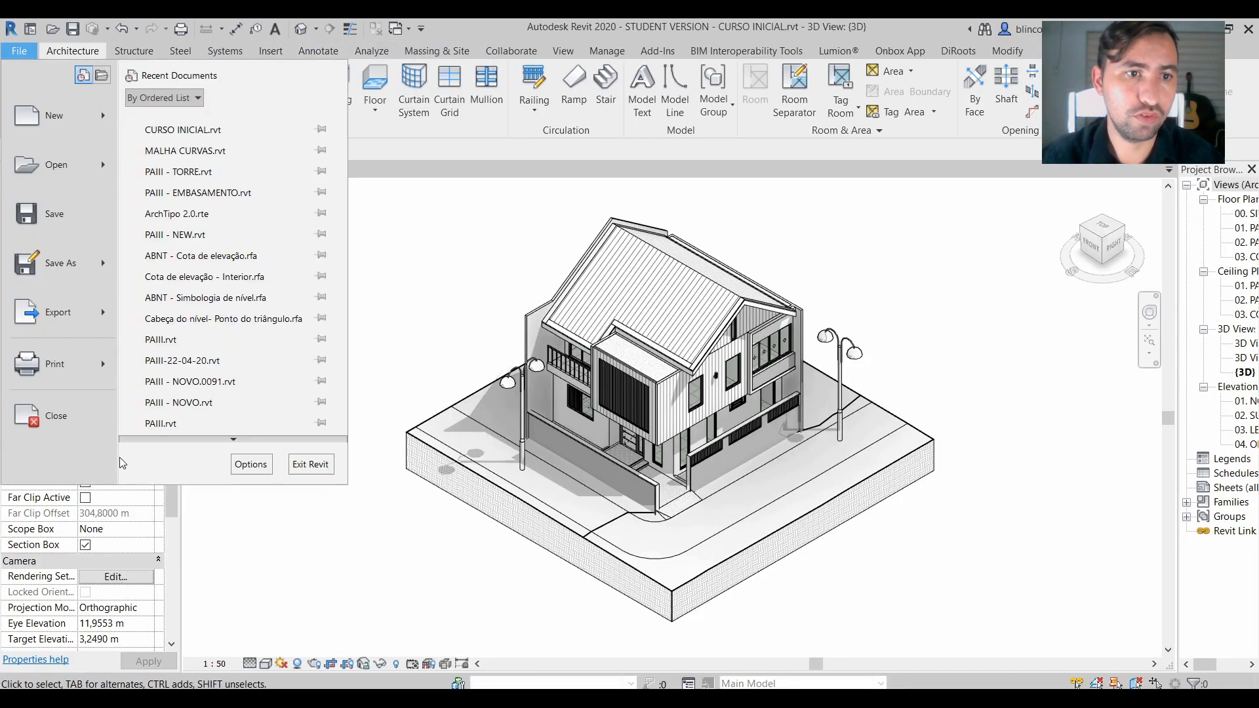
mouse_move(58, 313)
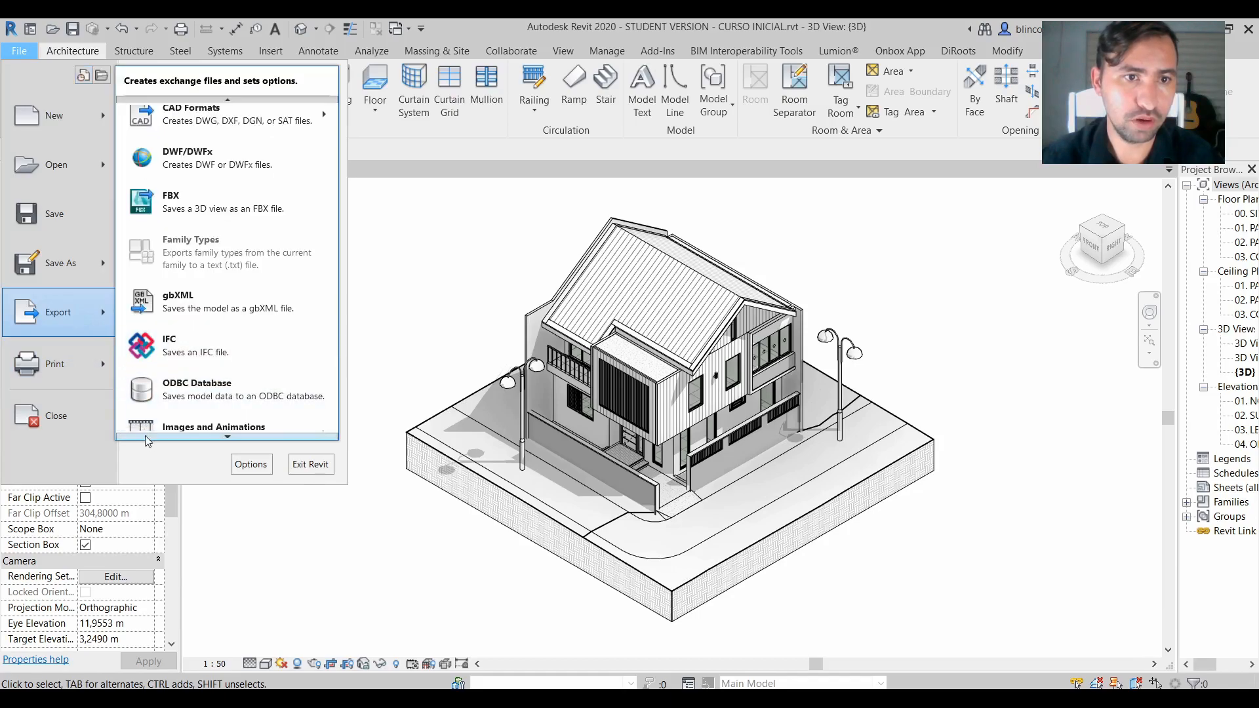
mouse_move(277, 439)
click(371, 474)
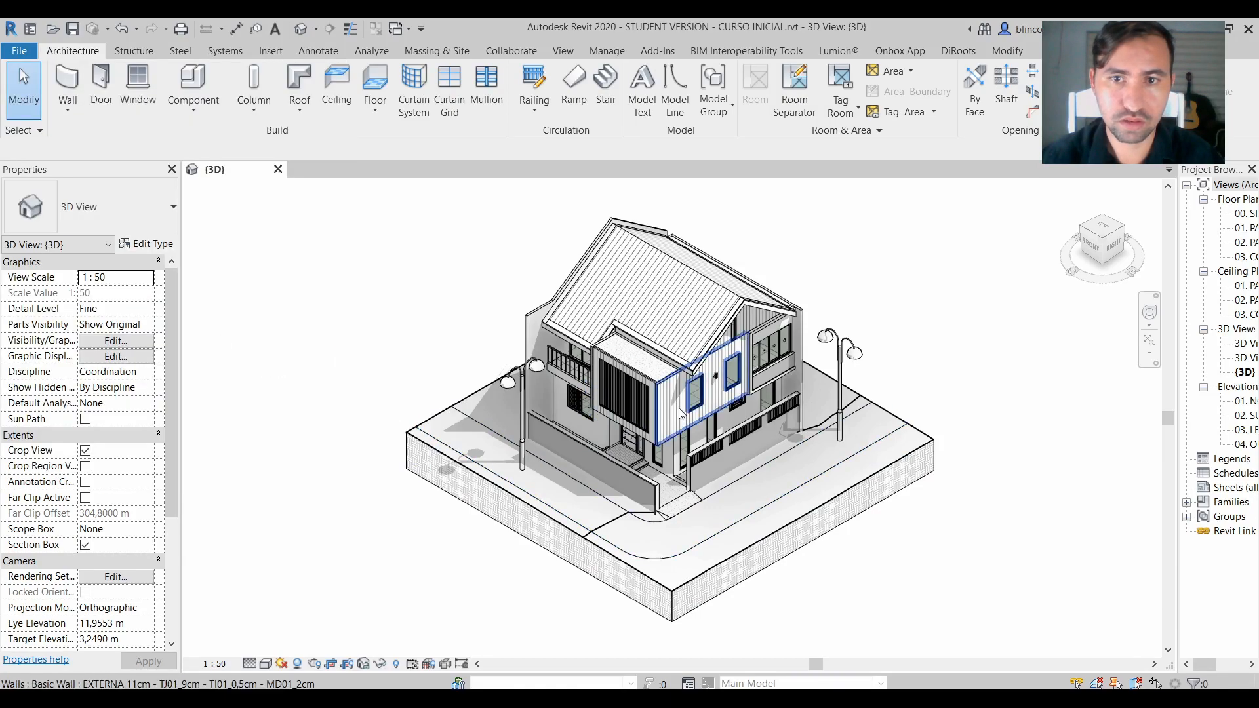
click(806, 478)
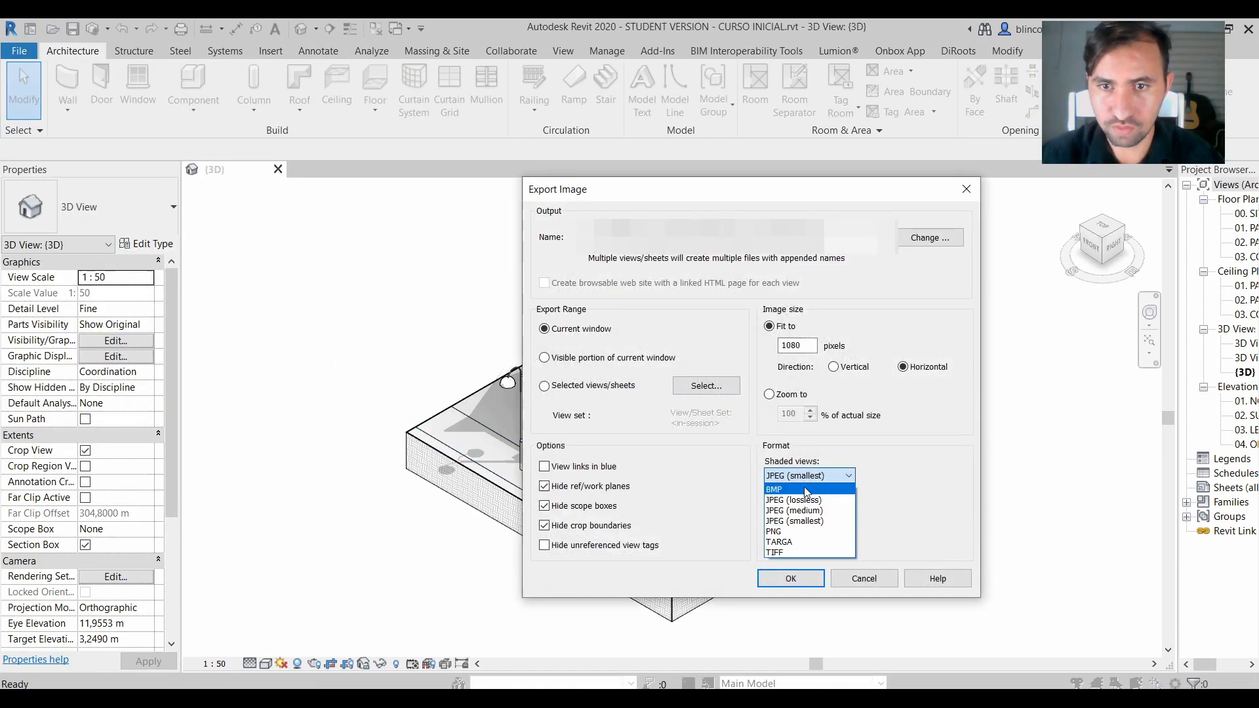
click(810, 501)
click(809, 510)
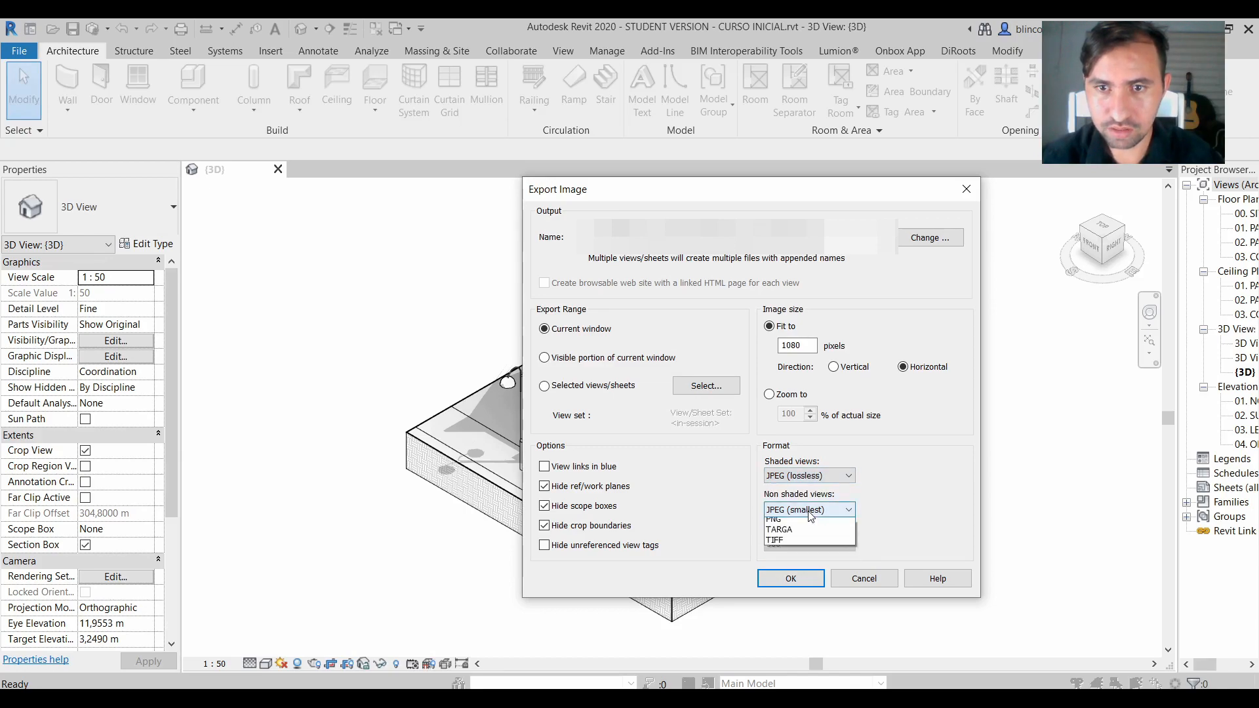
click(810, 534)
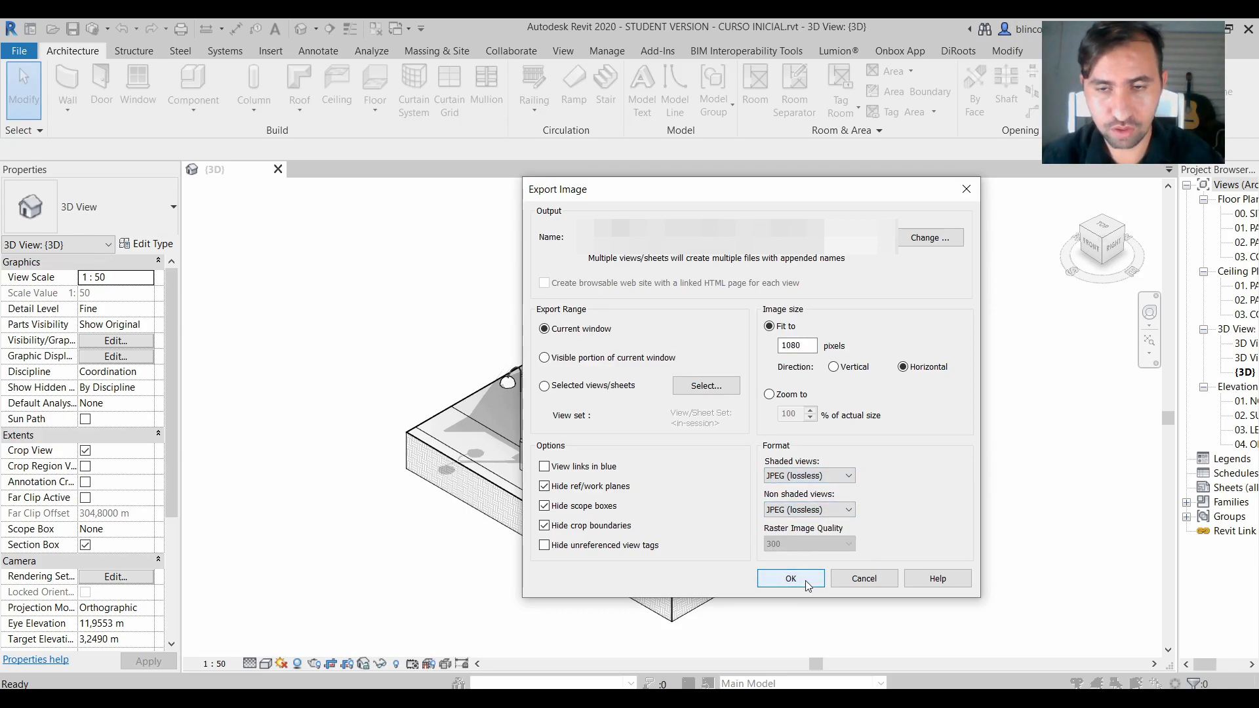
Set the output file name to WATERCOLOR - PB1_1.jpg in the Watercolor folder and export the image.
click(927, 238)
click(185, 300)
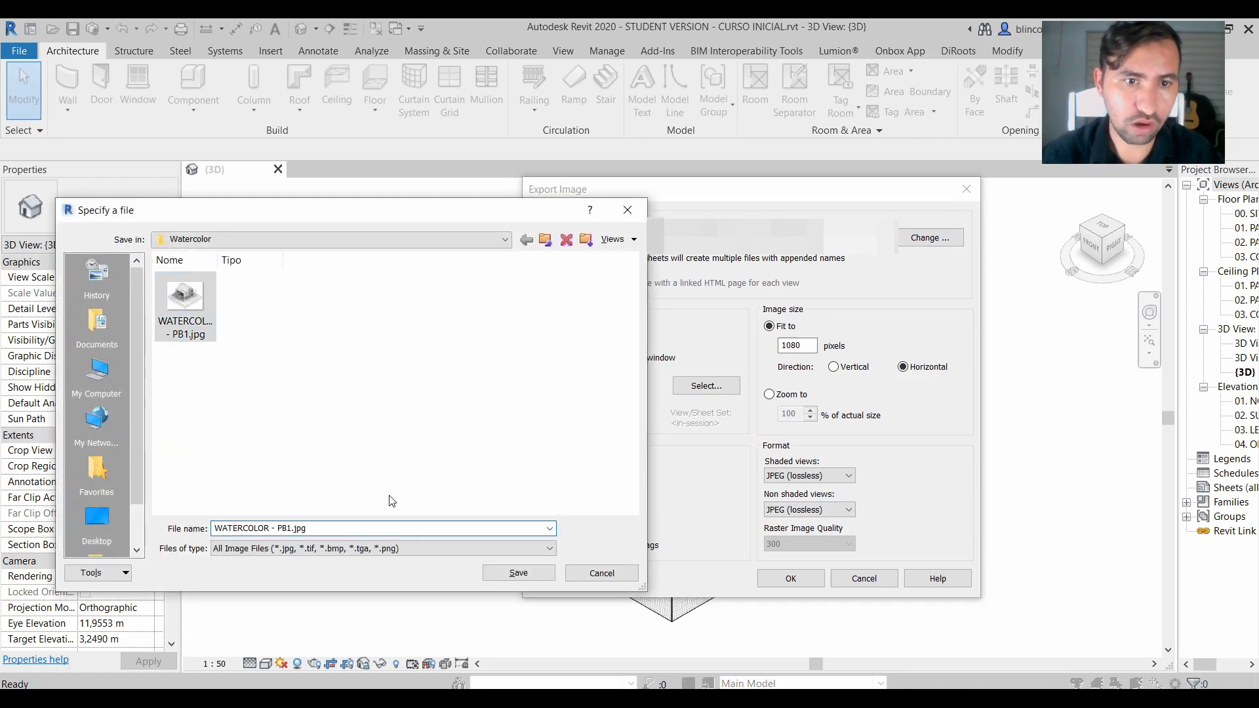
text(_2)
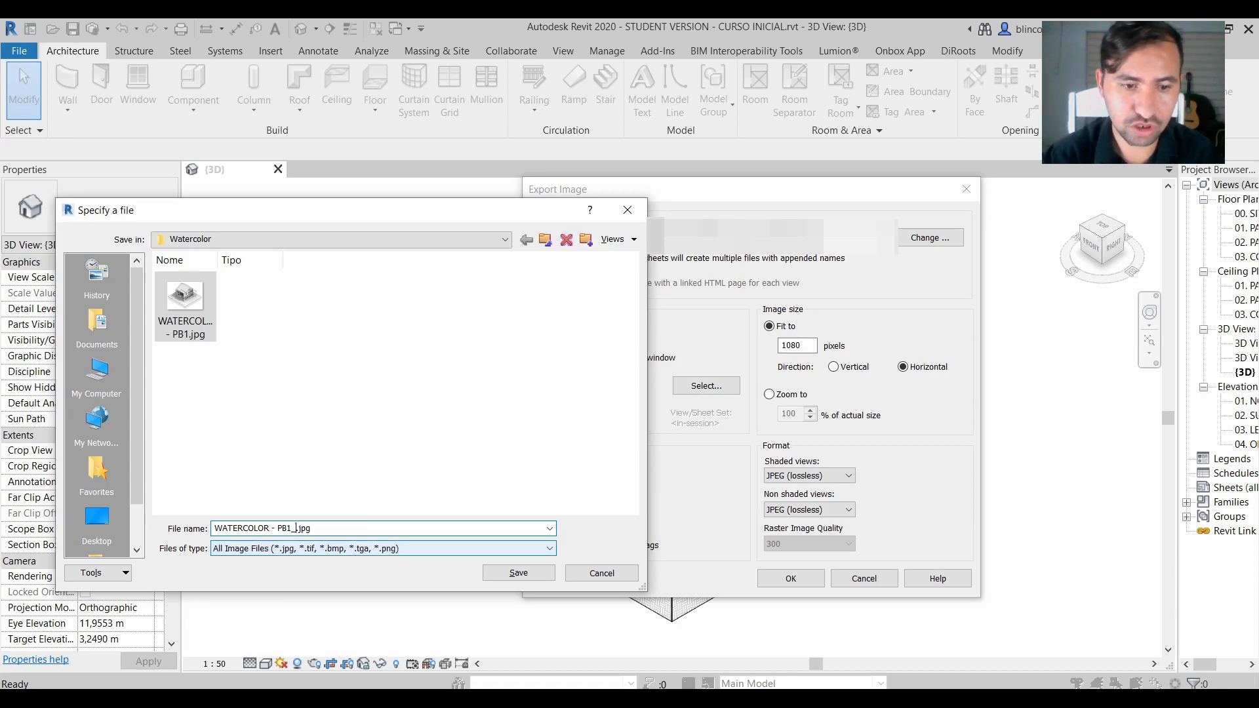
key(Return)
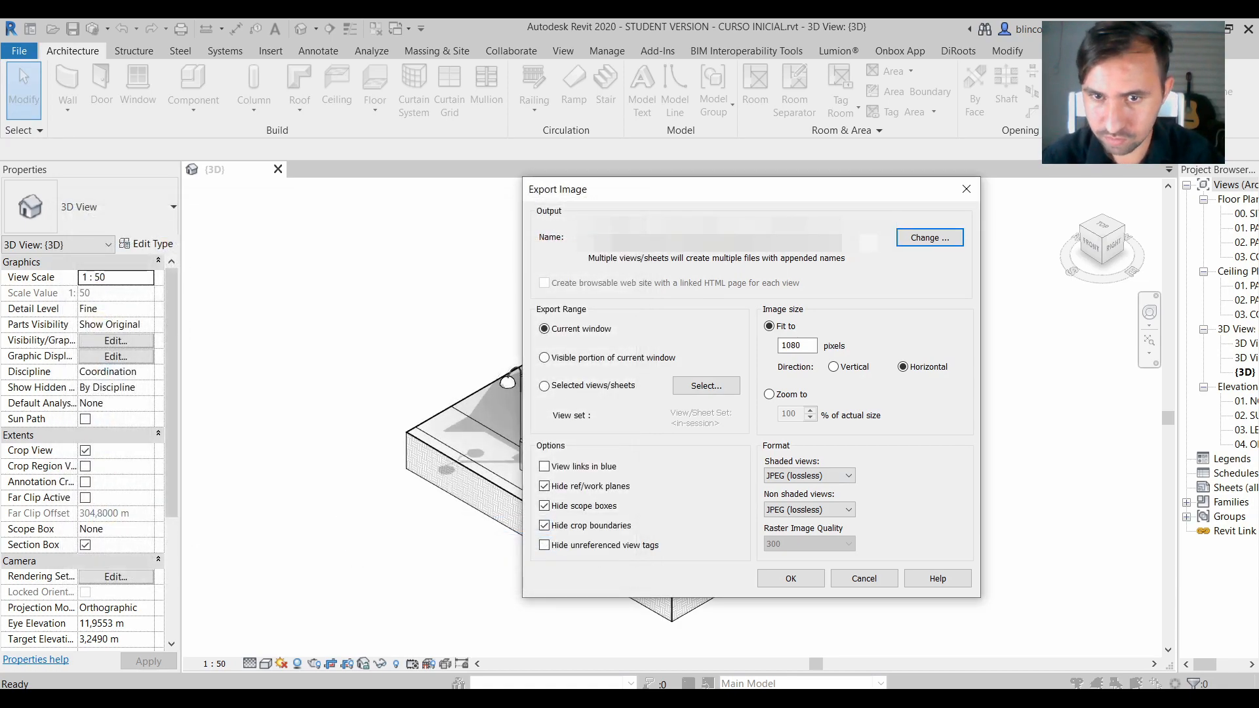
click(791, 579)
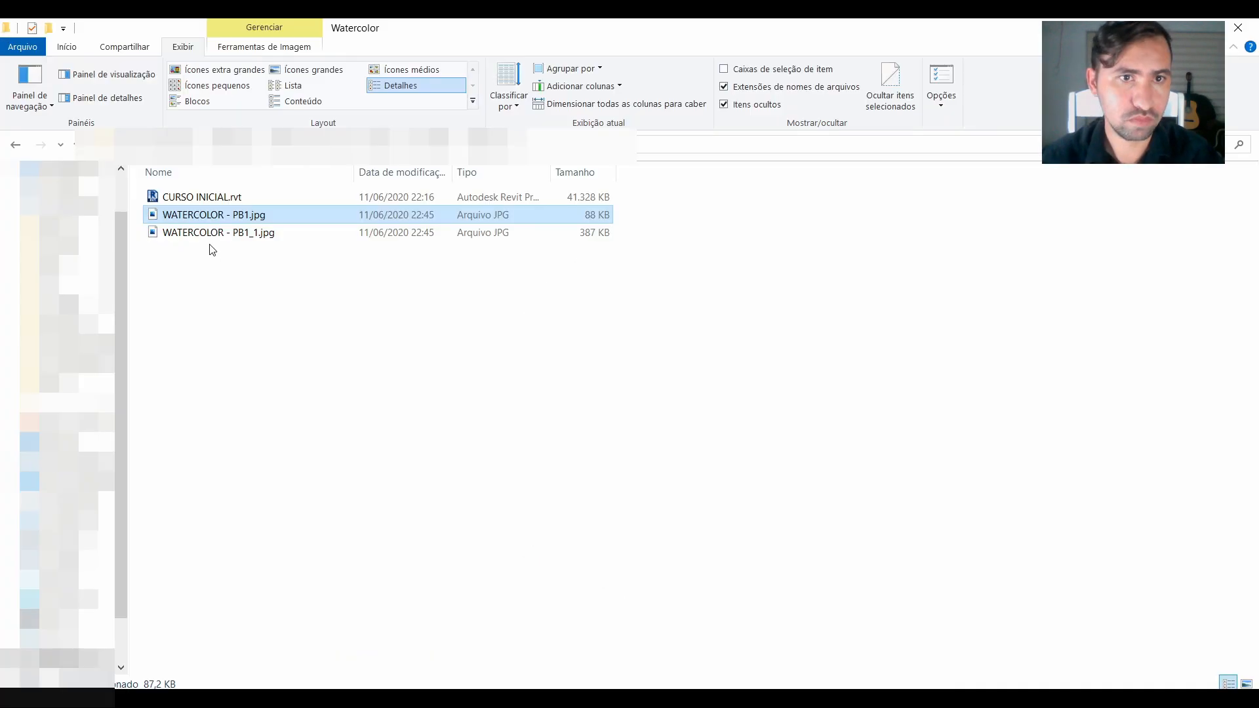
Open WATERCOLOR - PB1_1.jpg in File Explorer, compare it with WATERCOLOR - PB1.jpg and examine its image quality up close.
click(208, 235)
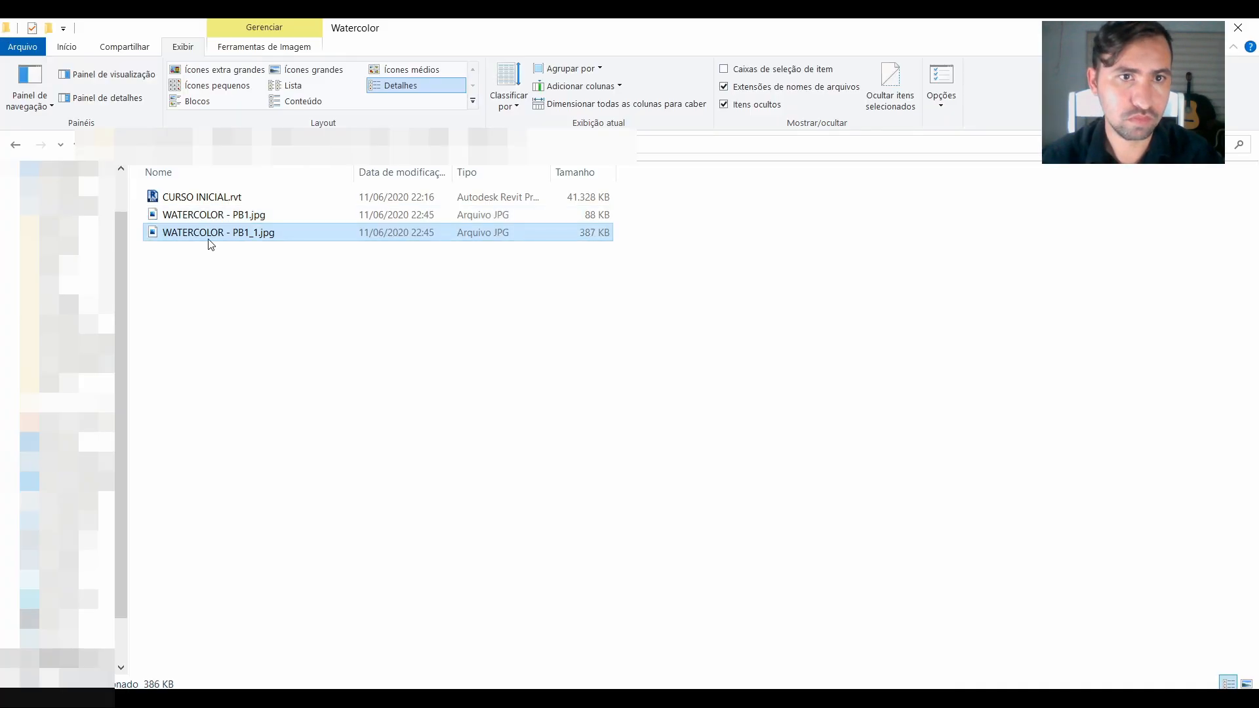
double_click(210, 233)
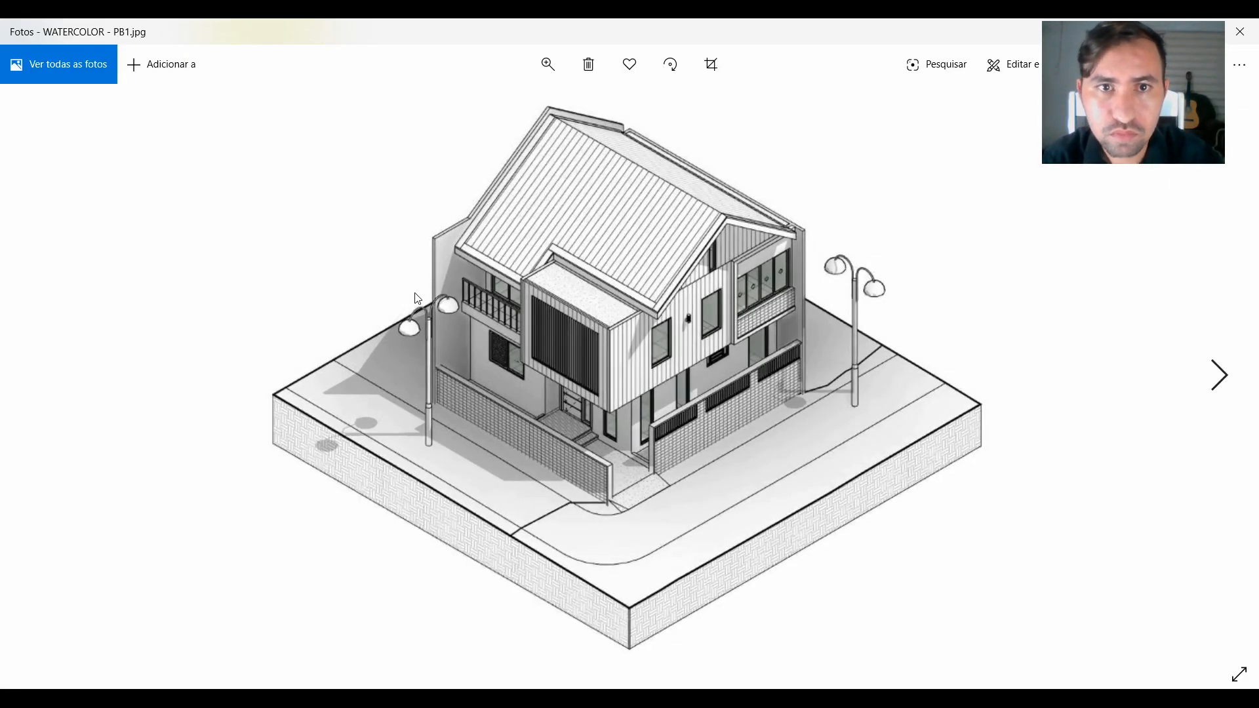
key(Right)
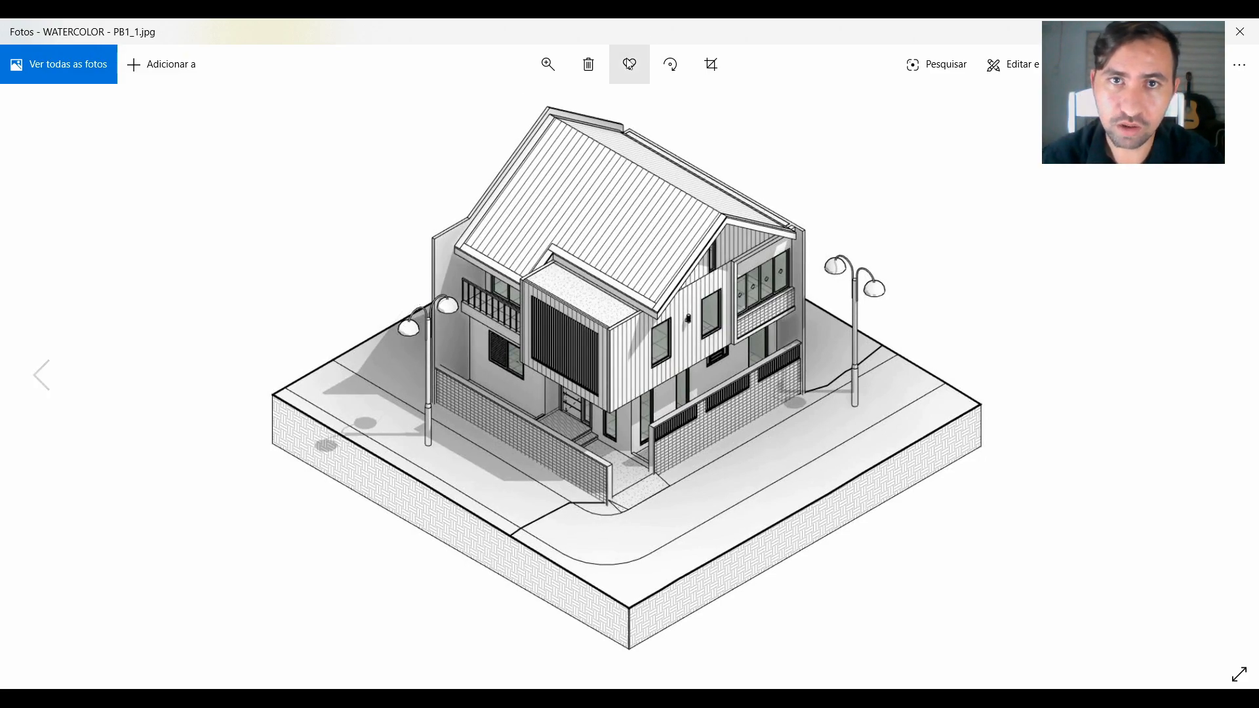
click(549, 65)
drag(481, 111, 551, 106)
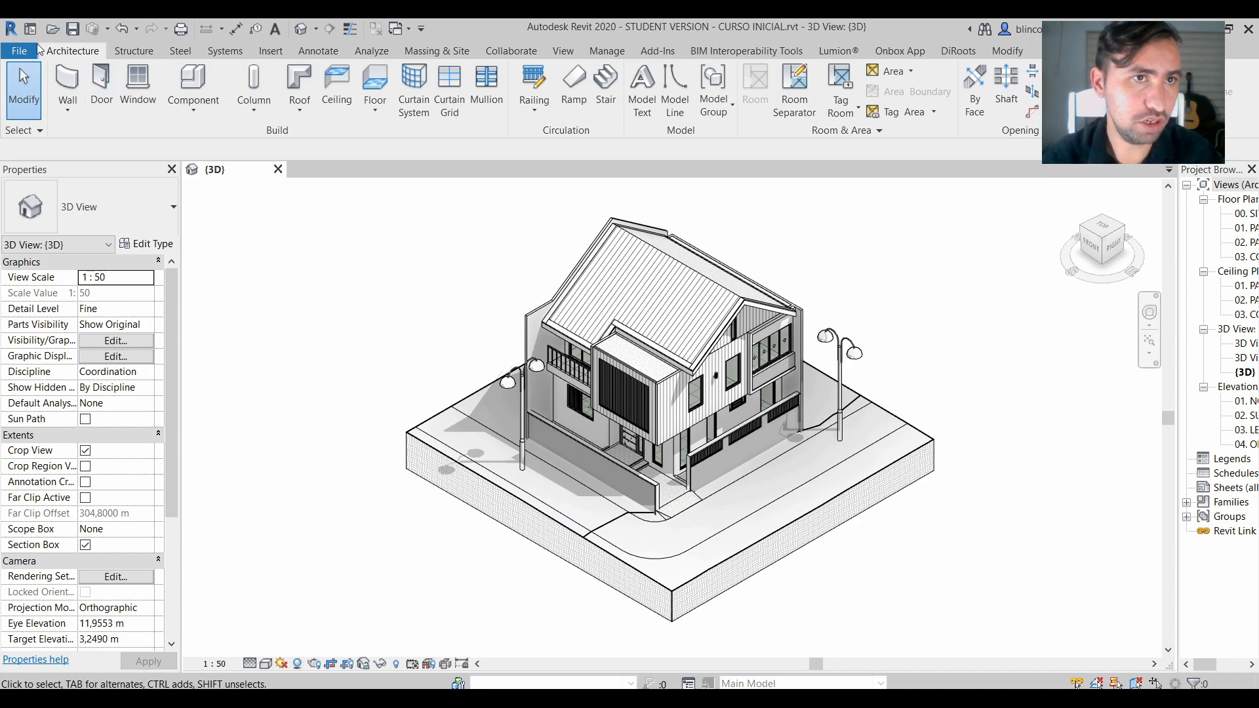
Export another image of the 3D view in Revit with PNG as the format for both shaded and non-shaded views.
click(19, 50)
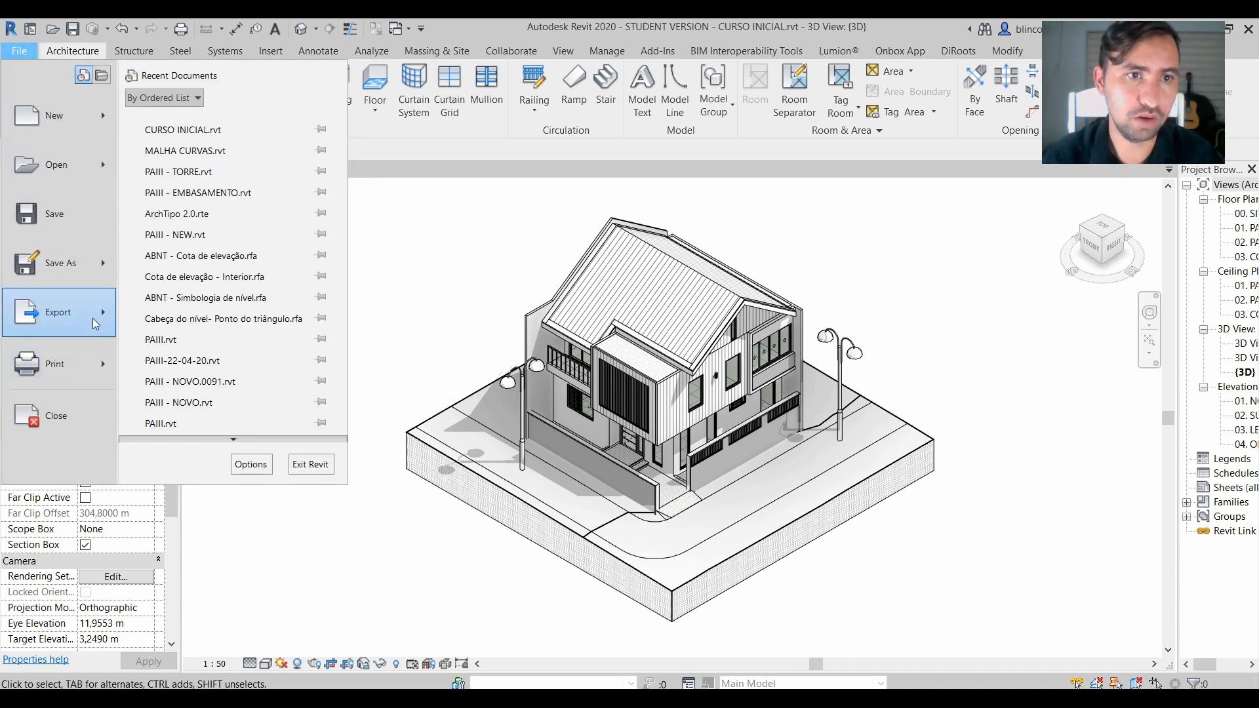
mouse_move(58, 312)
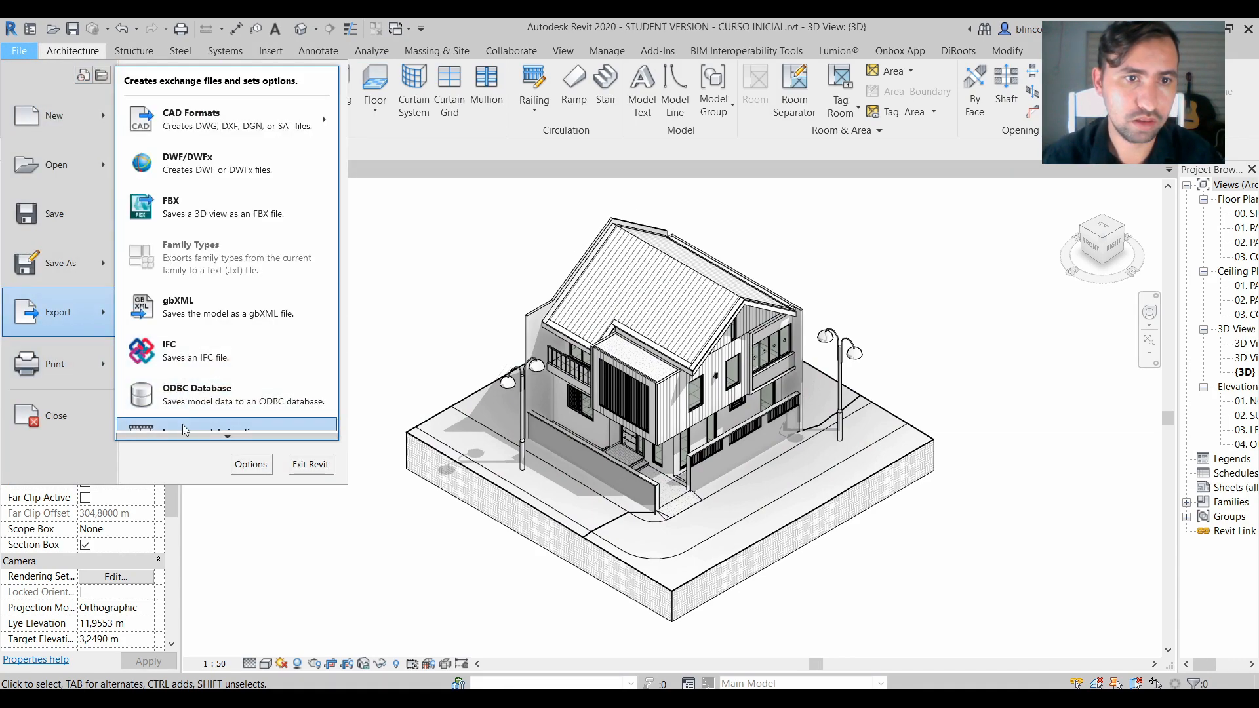
mouse_move(185, 426)
click(375, 479)
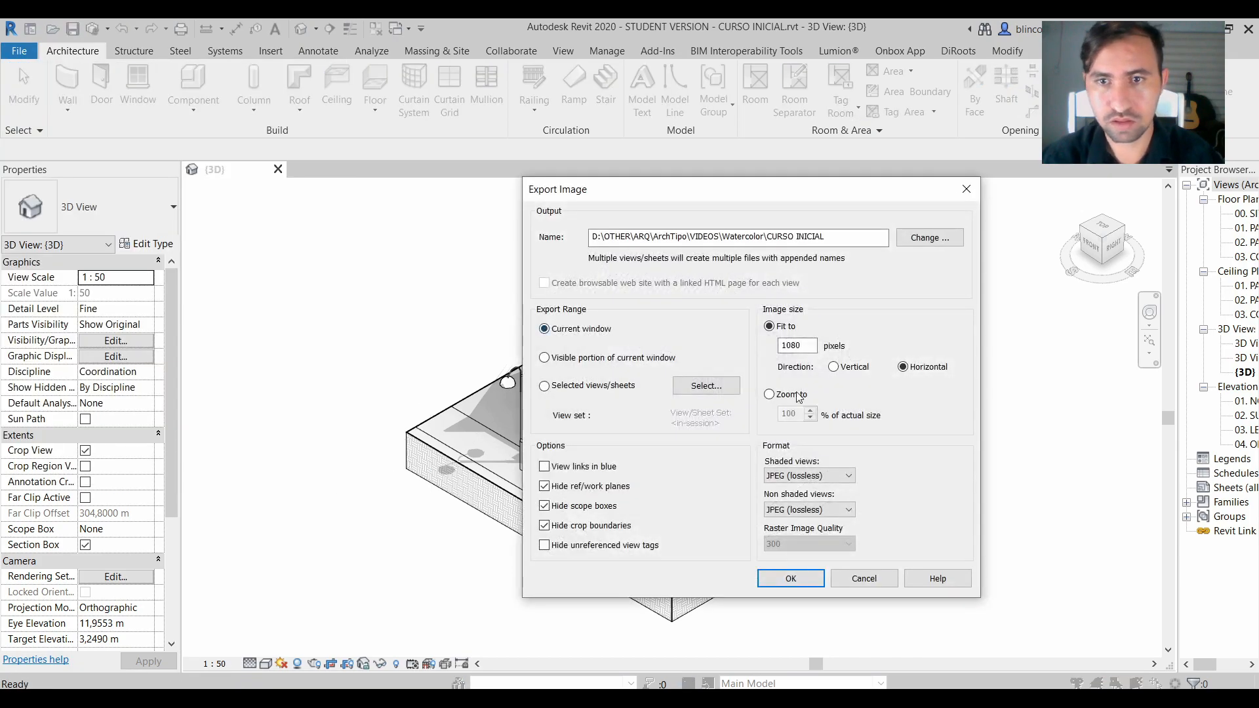
click(809, 477)
click(800, 531)
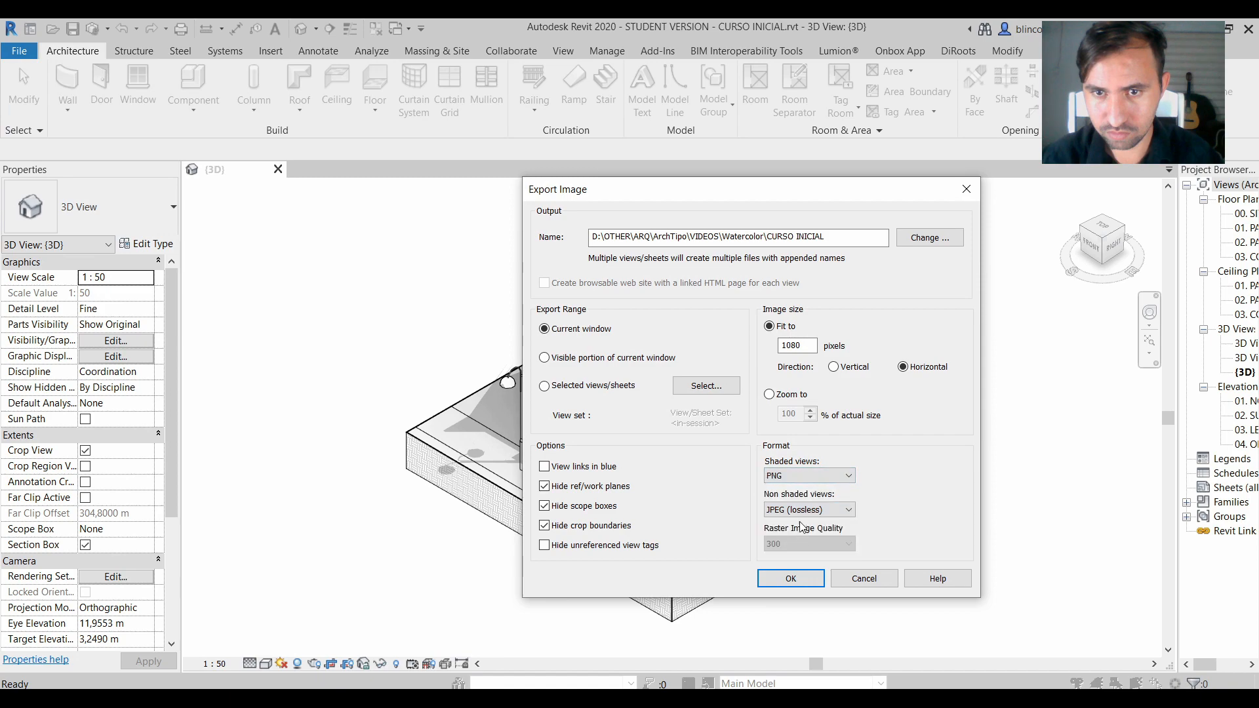
click(804, 509)
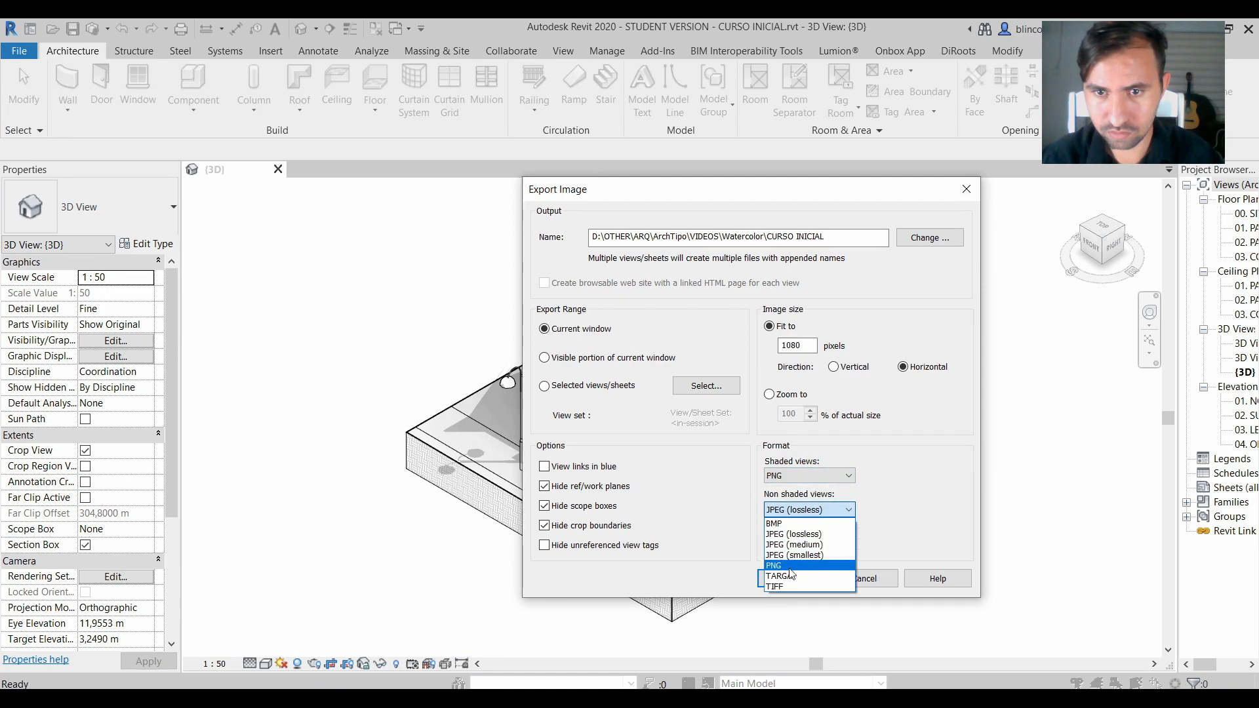
click(794, 565)
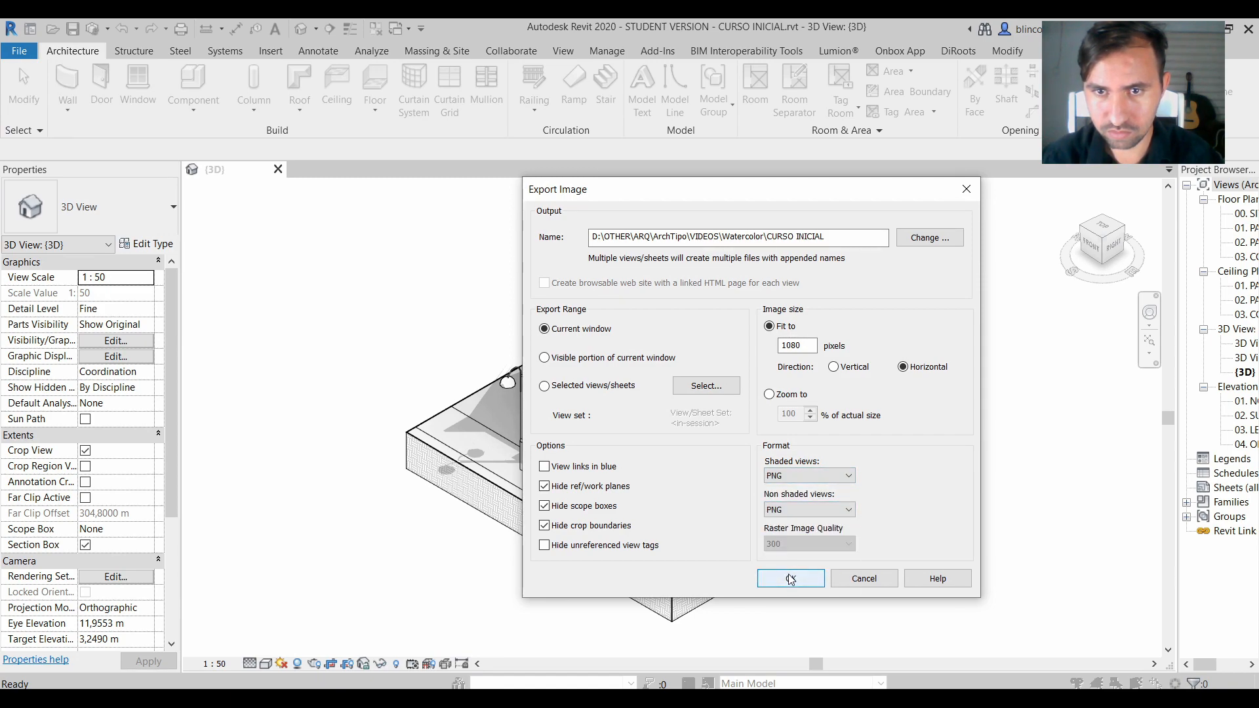
click(791, 578)
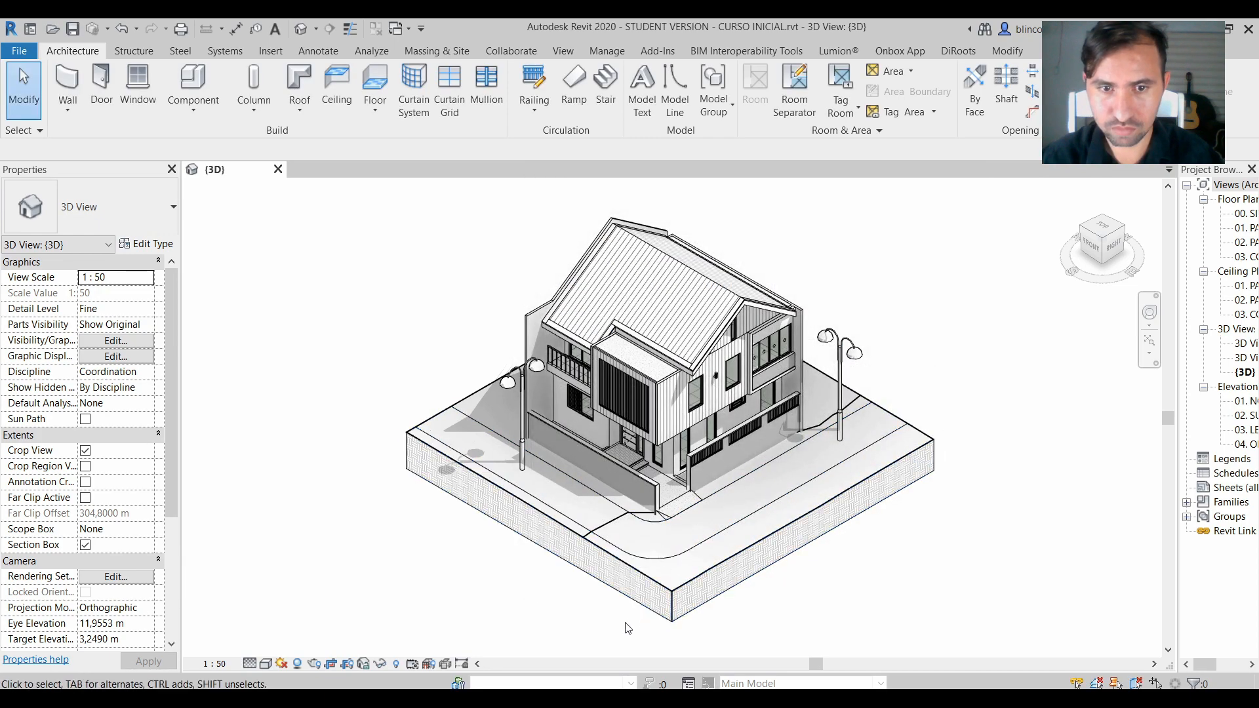
Switch to File Explorer, open CURSO INICIAL.png, compare its quality with the neighbouring image up close, then close the picture and return to Revit.
key(alt+Tab)
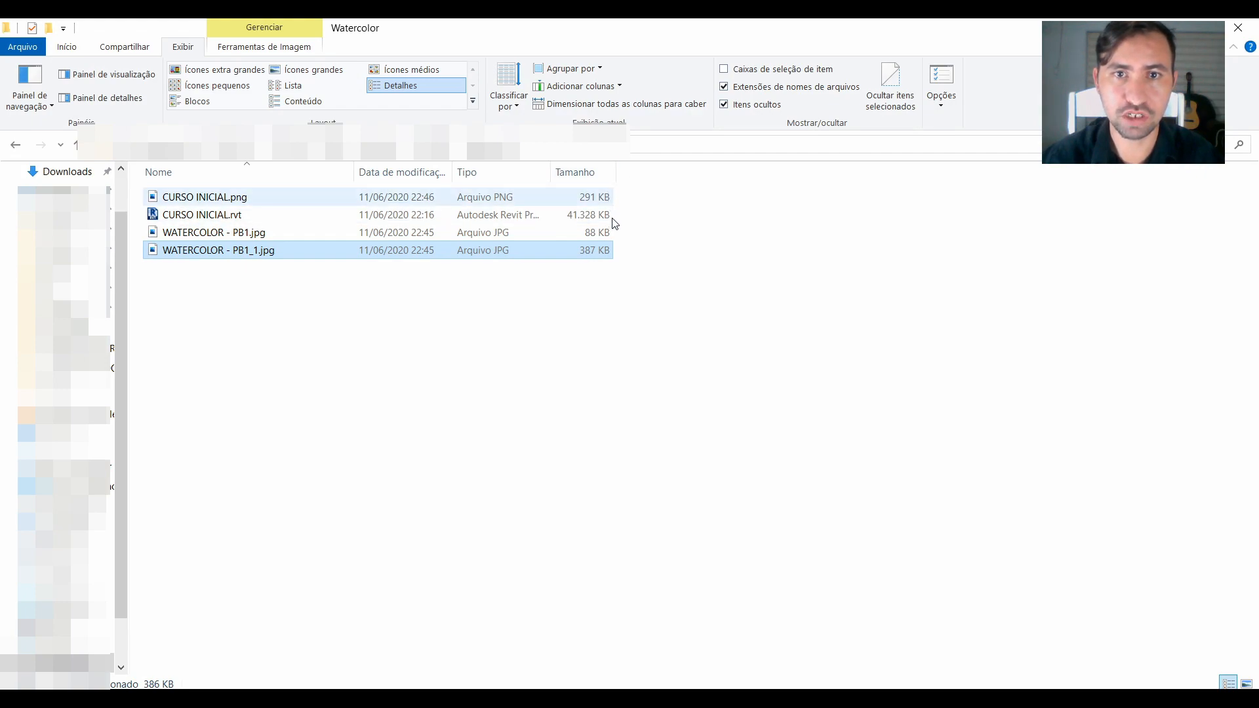
click(164, 199)
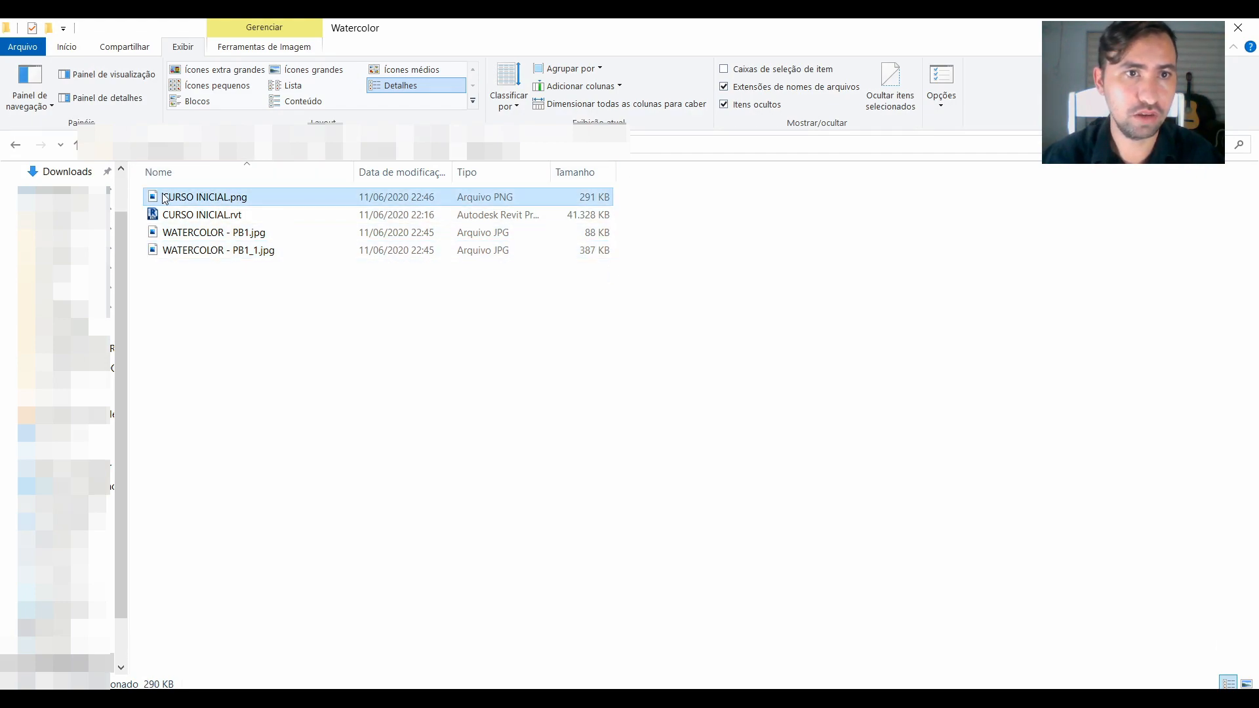
double_click(165, 199)
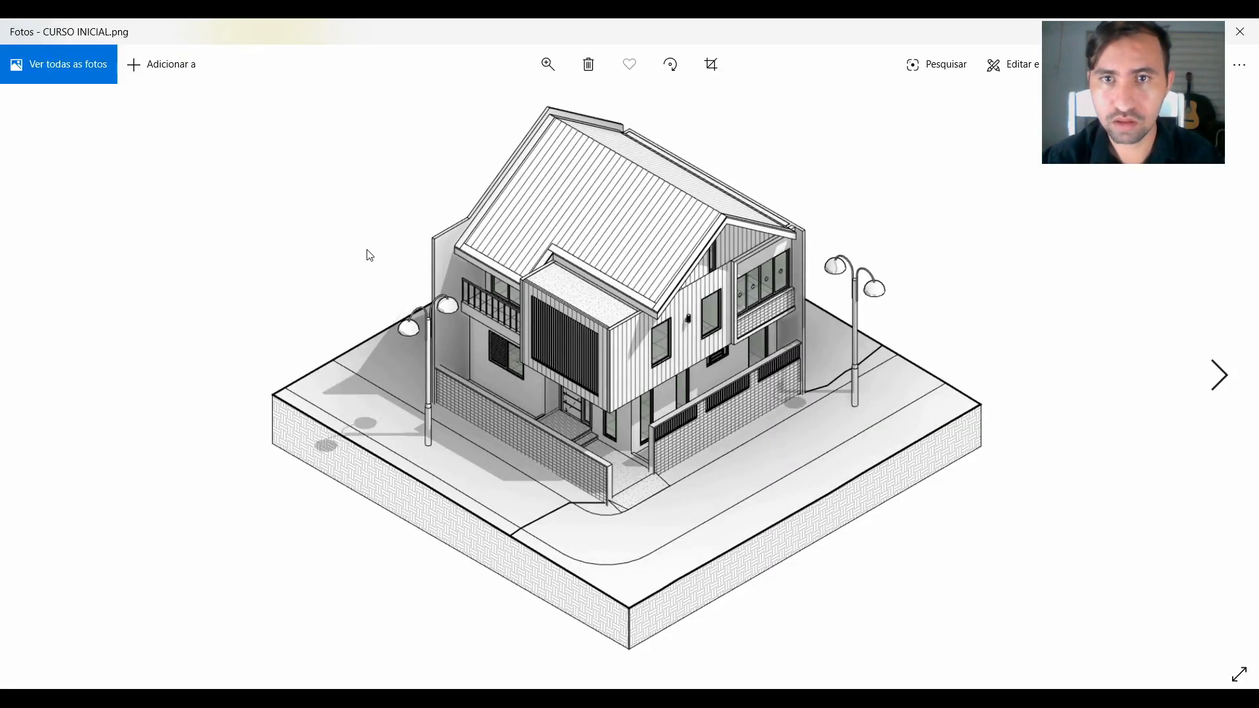
key(Right)
key(Left)
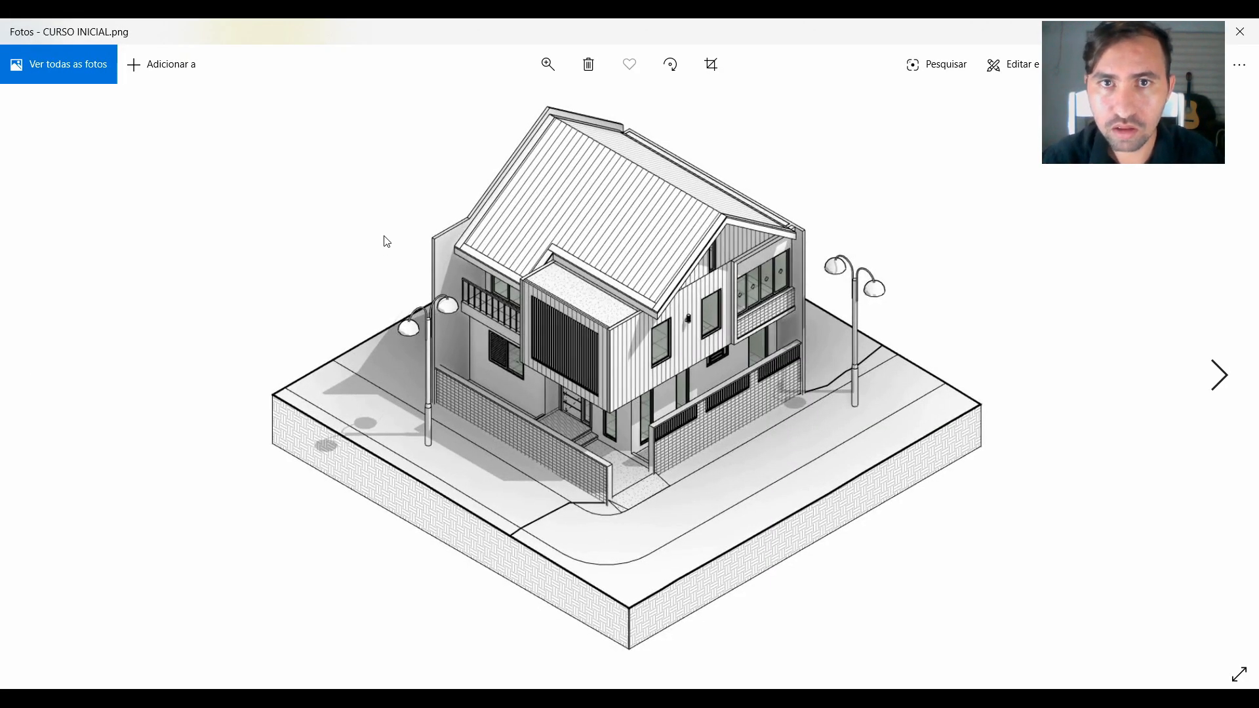
click(548, 69)
drag(496, 105, 396, 119)
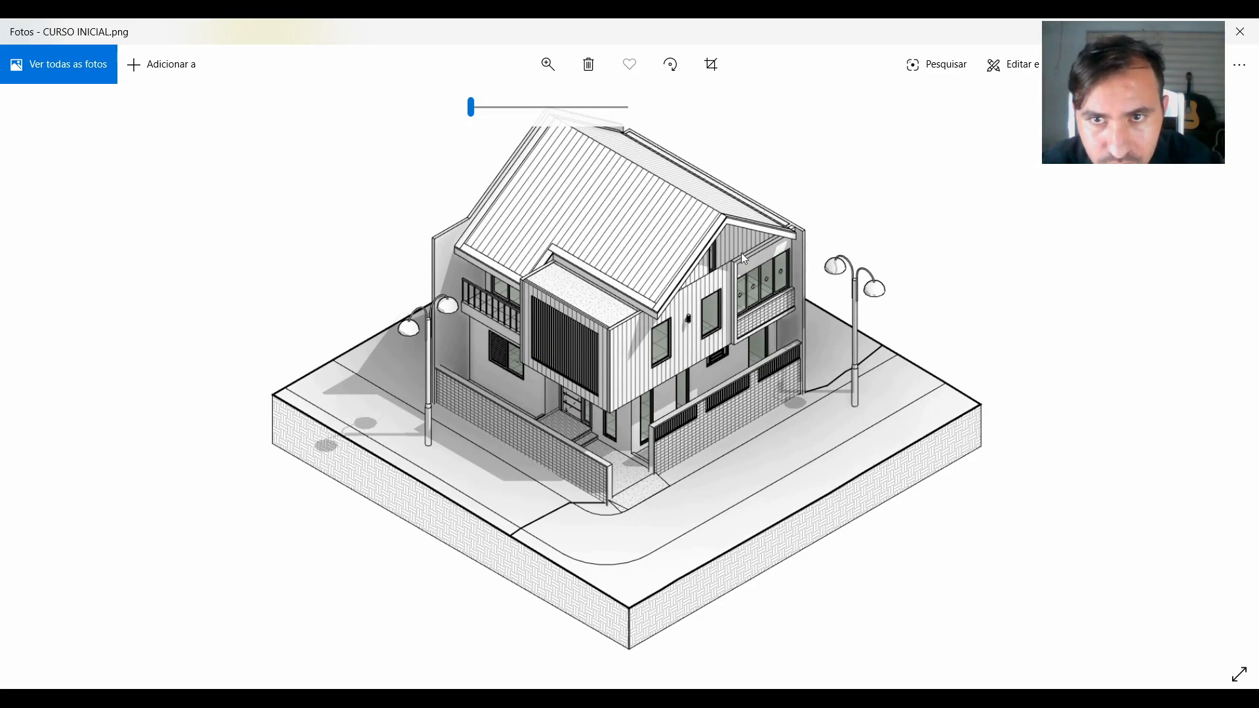
click(1240, 65)
click(1240, 31)
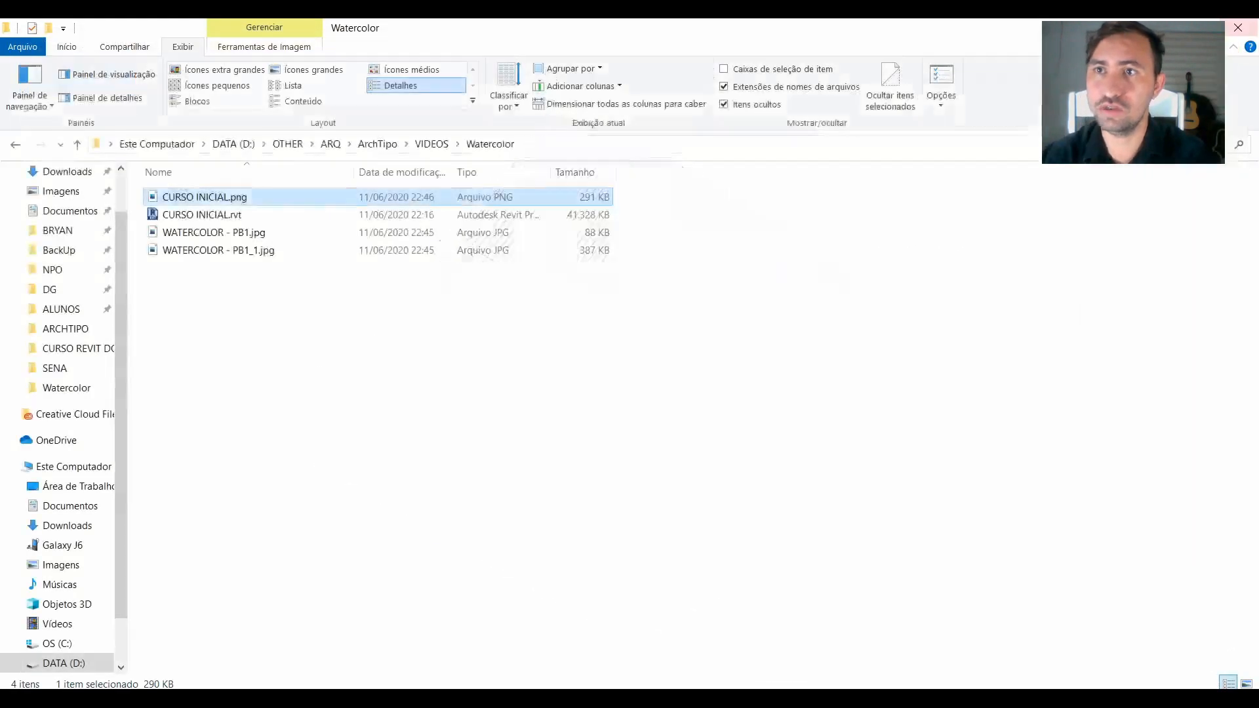
click(1167, 30)
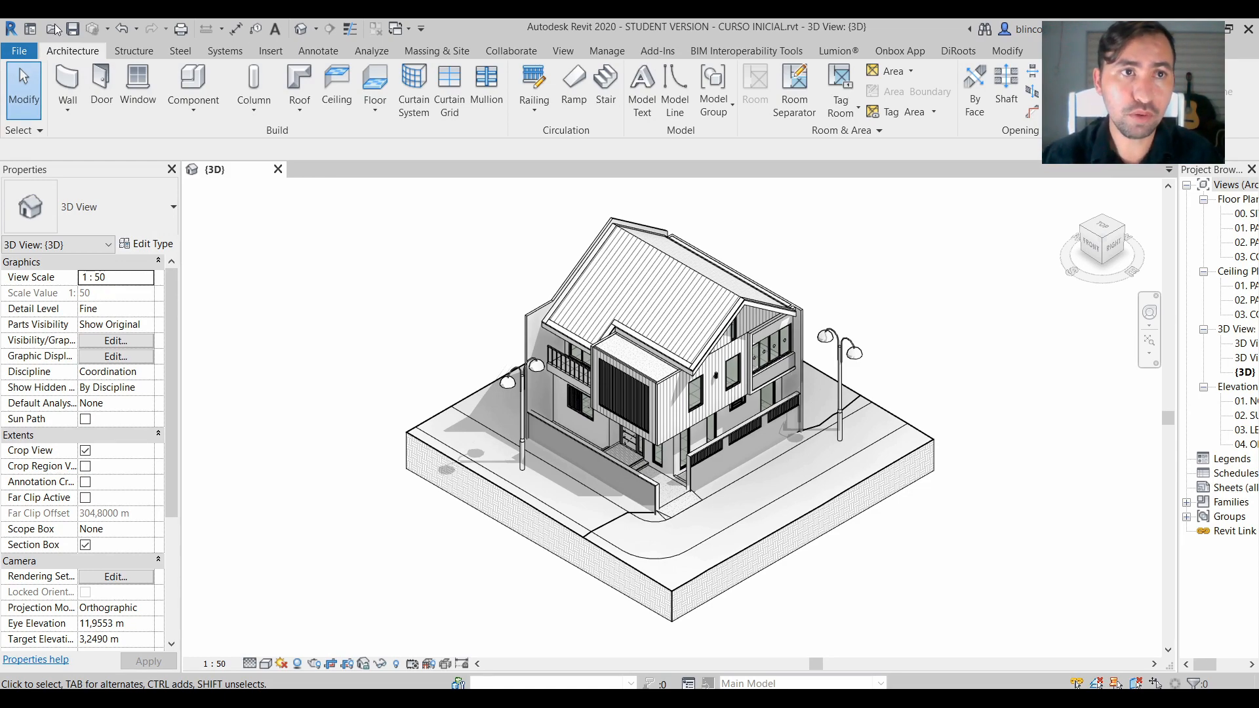
Start another image export sized by zooming to 100% of actual size, with raster image quality set to 600.
click(13, 51)
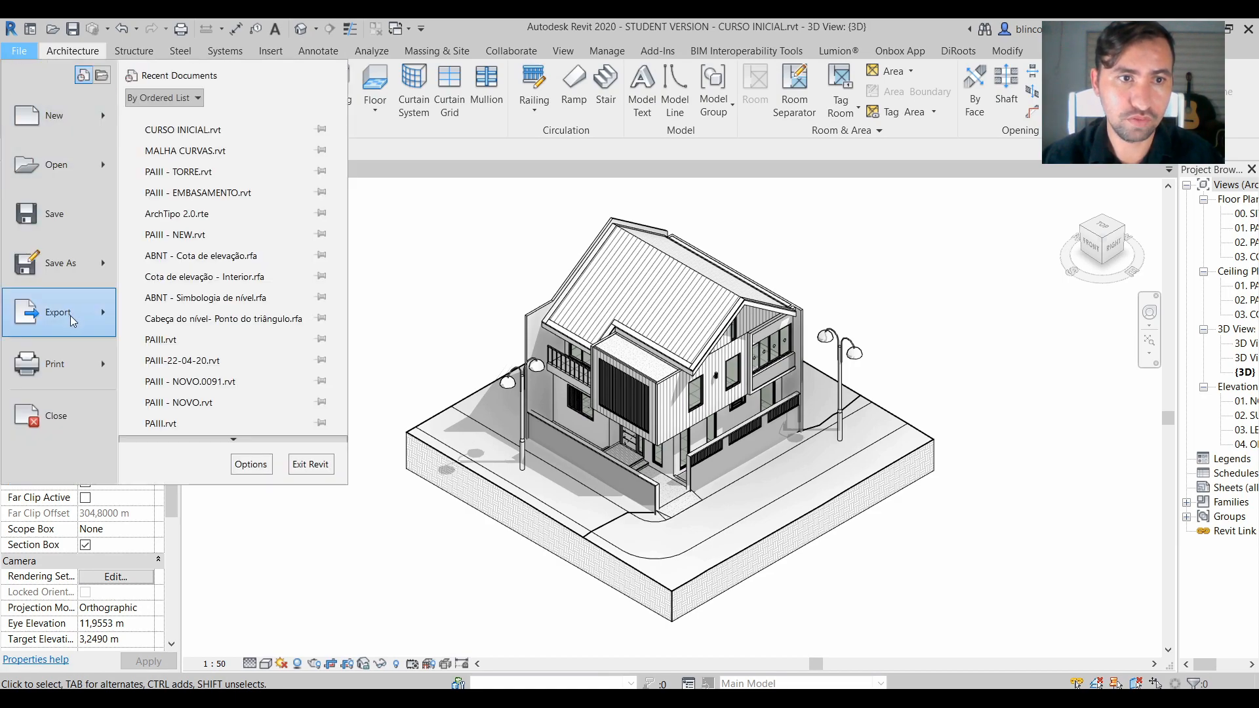
mouse_move(88, 305)
mouse_move(302, 417)
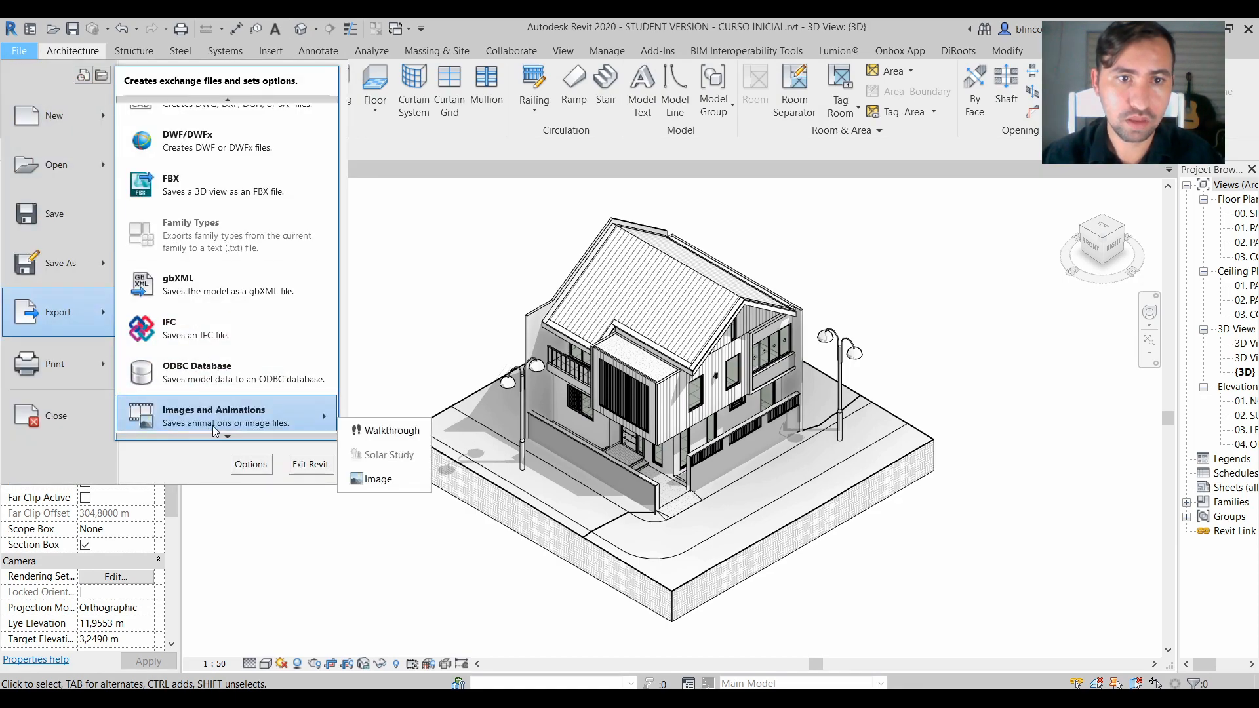
click(378, 479)
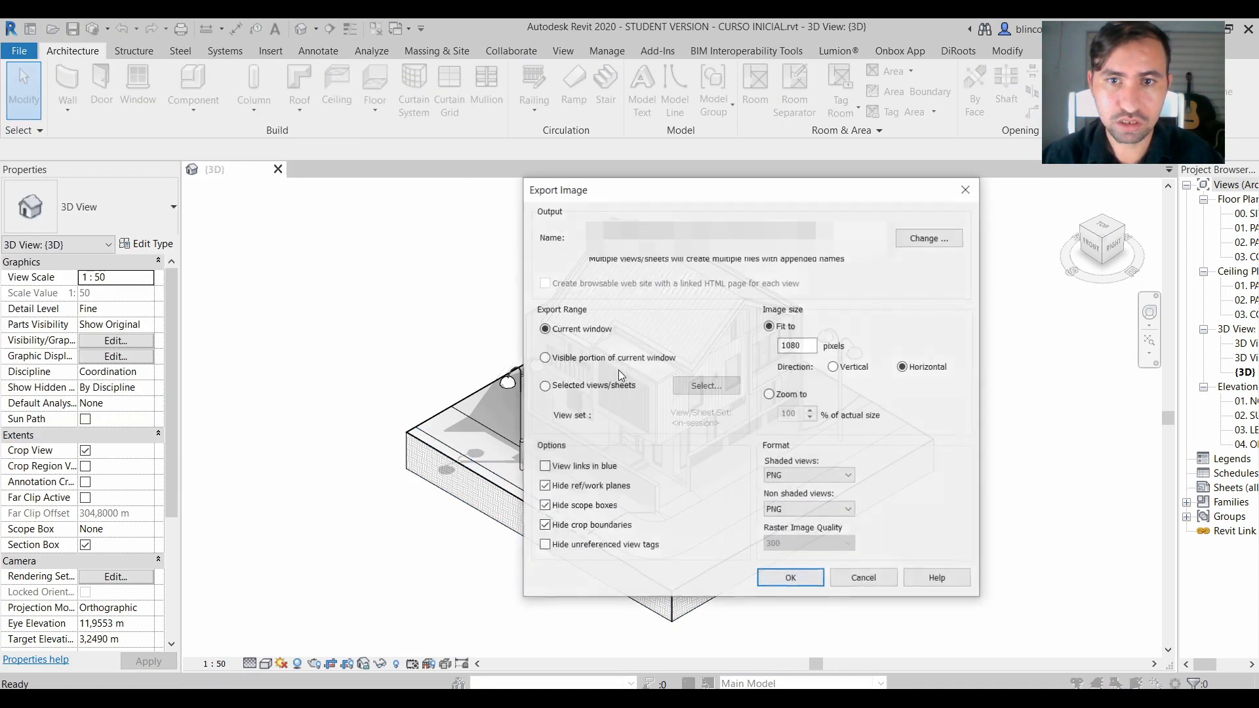
click(791, 395)
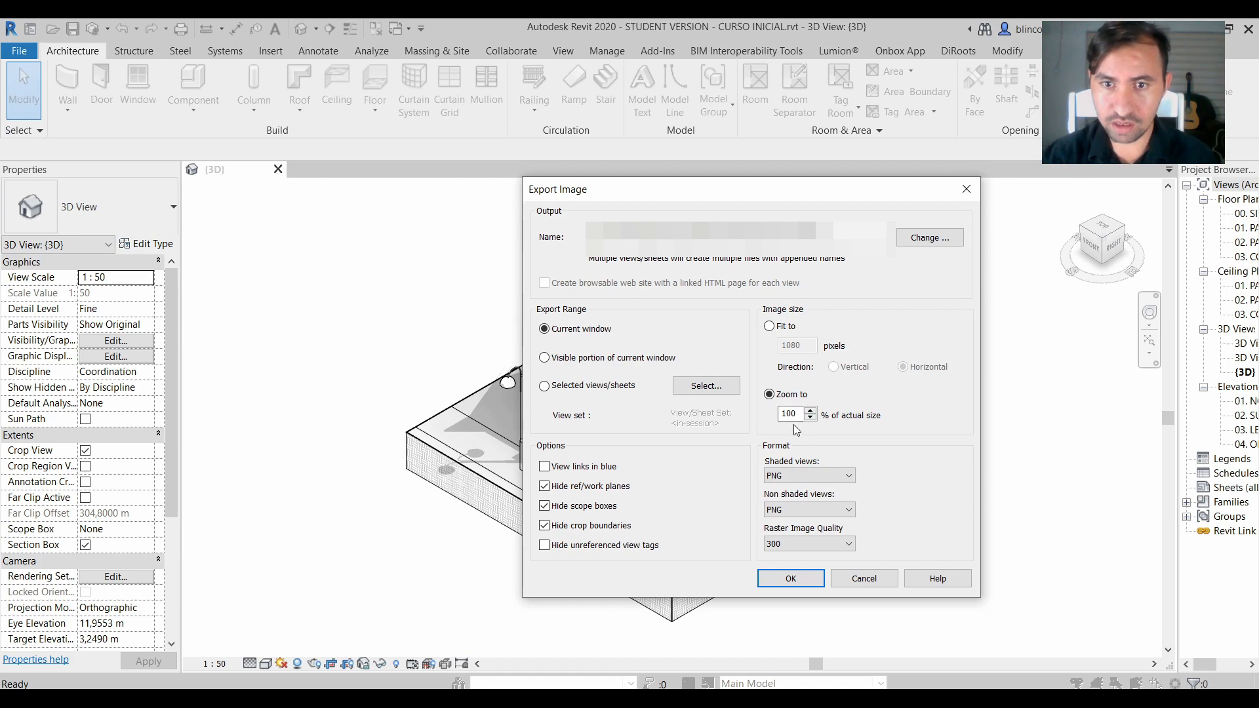
click(771, 547)
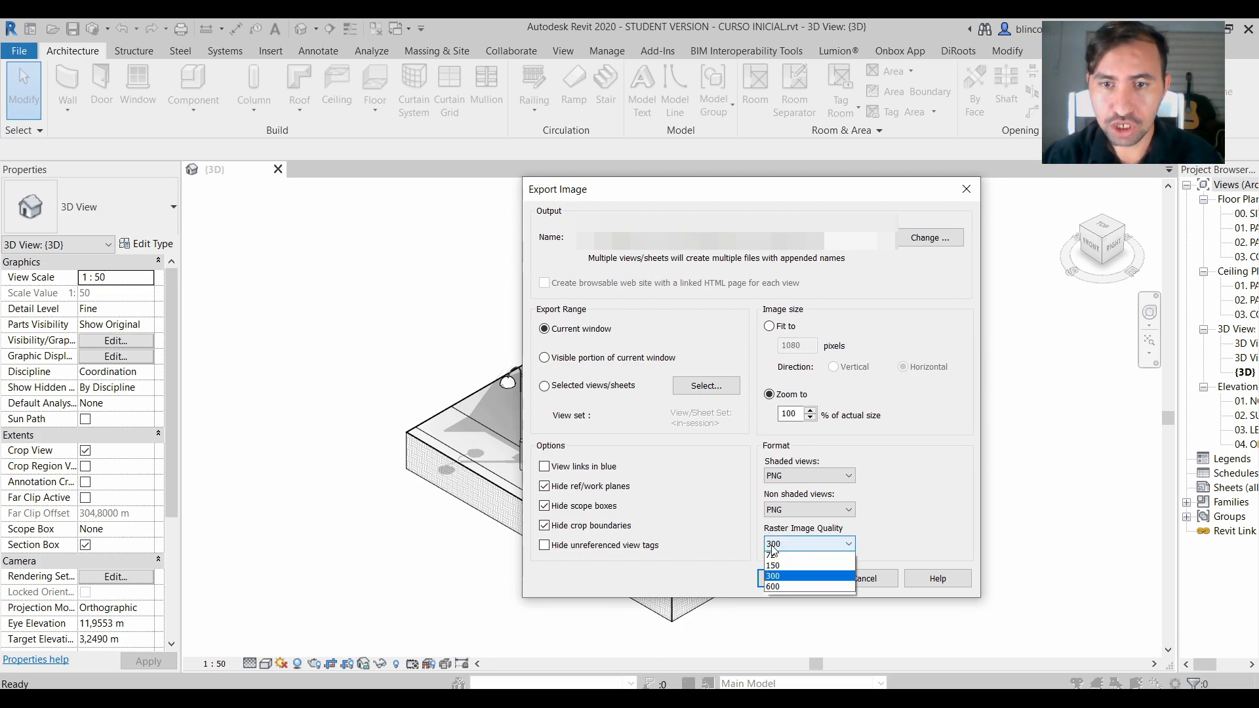
click(788, 589)
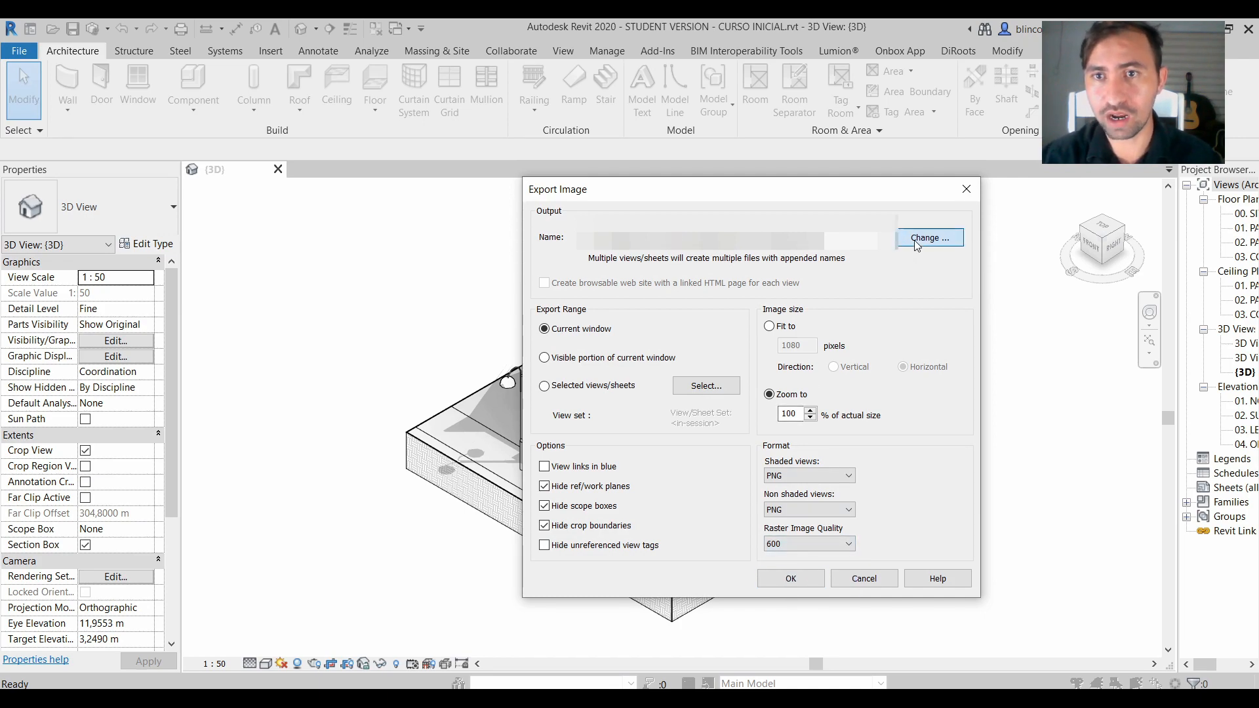
Base the output file name on WATERCOLOR - PB1_1.jpg in the Watercolor folder, edit the name's ending, and export the image.
click(944, 238)
click(323, 335)
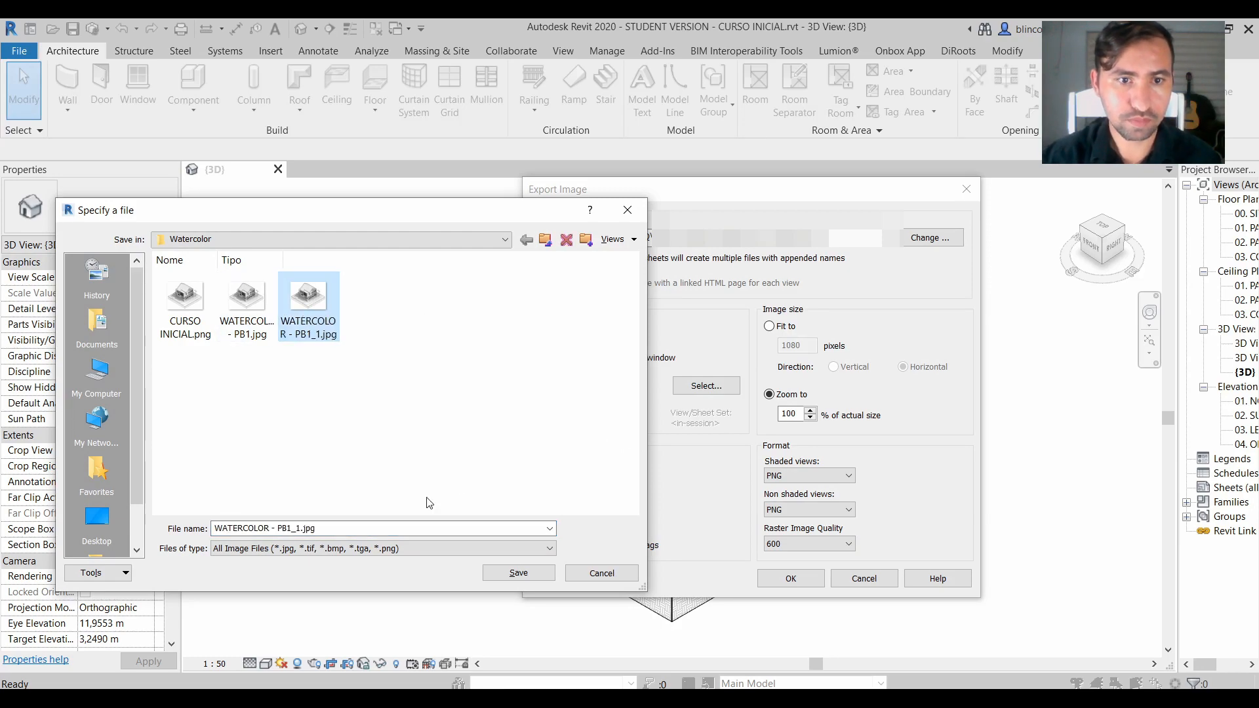
click(297, 529)
click(360, 526)
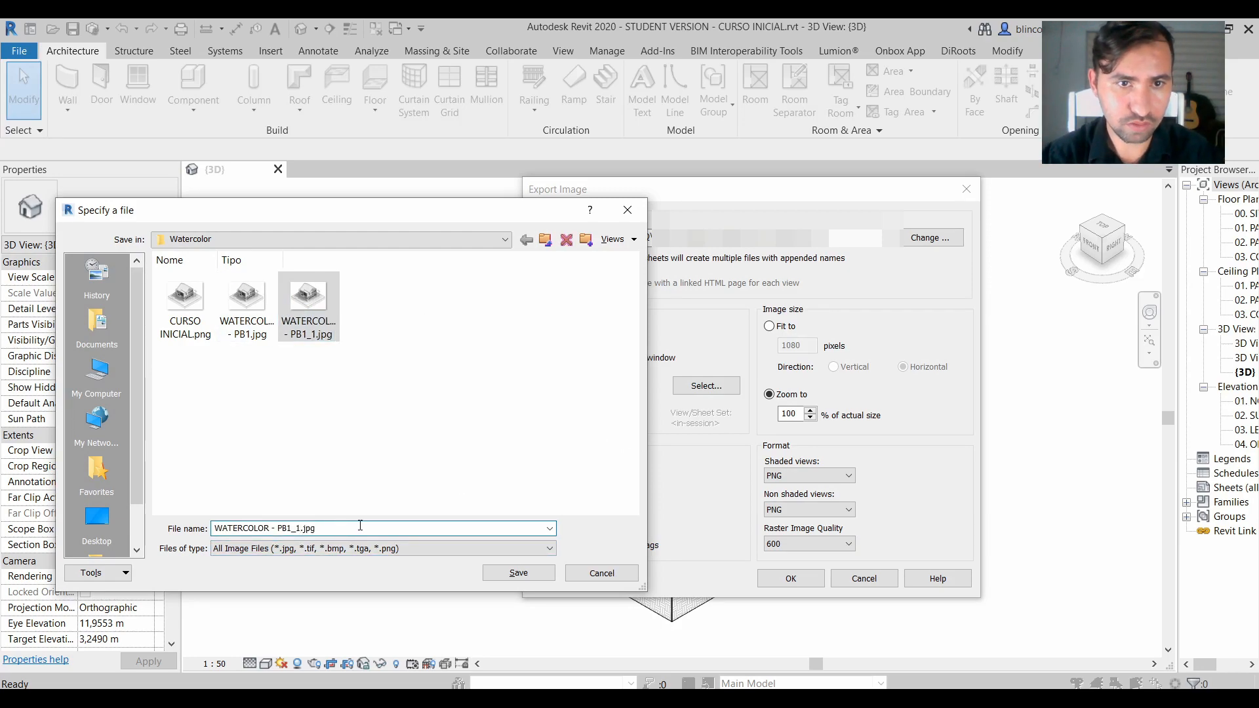
key(shift+Left)
key(Right)
key(shift+Right)
key(shift+Right)
key(Left)
key(Left)
key(shift+End)
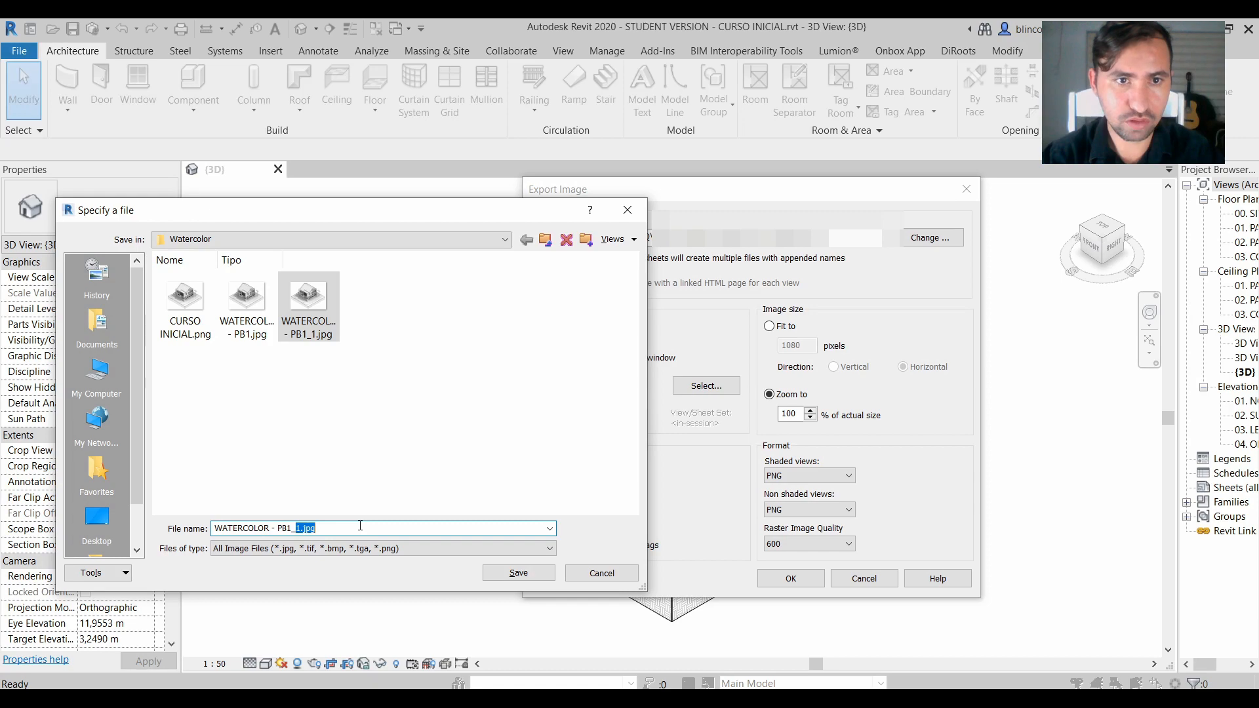
key(Return)
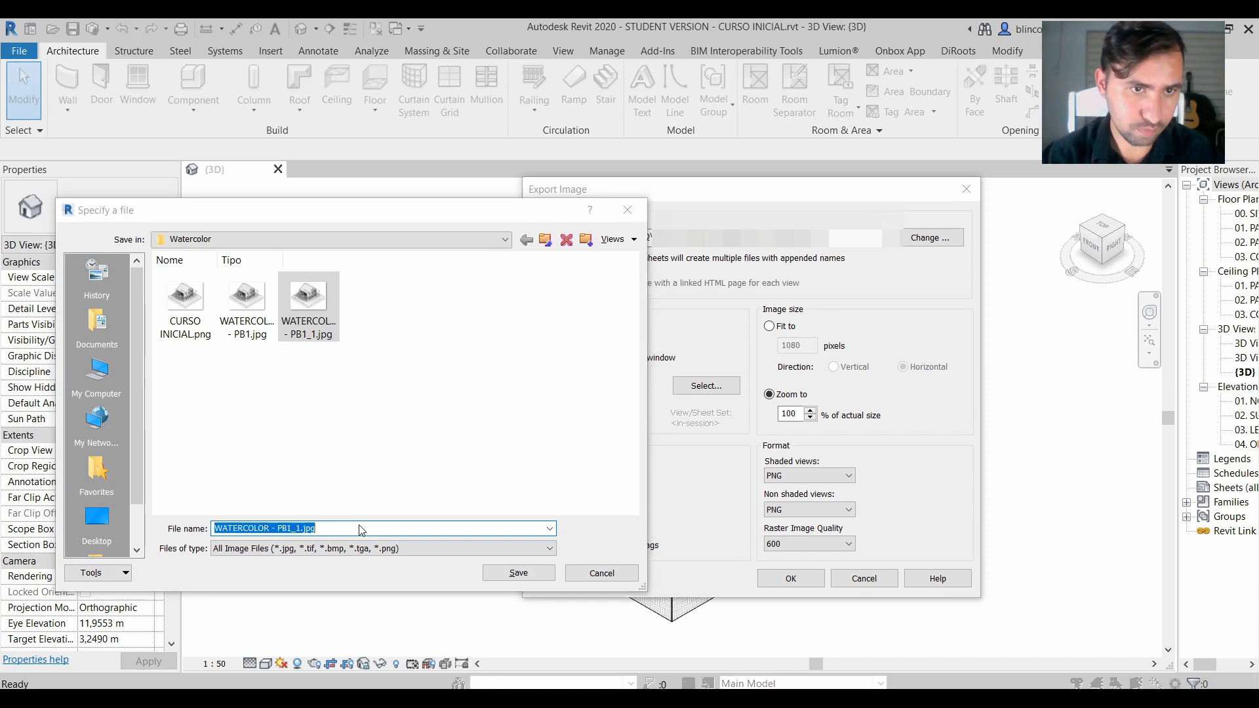
click(728, 385)
key(End)
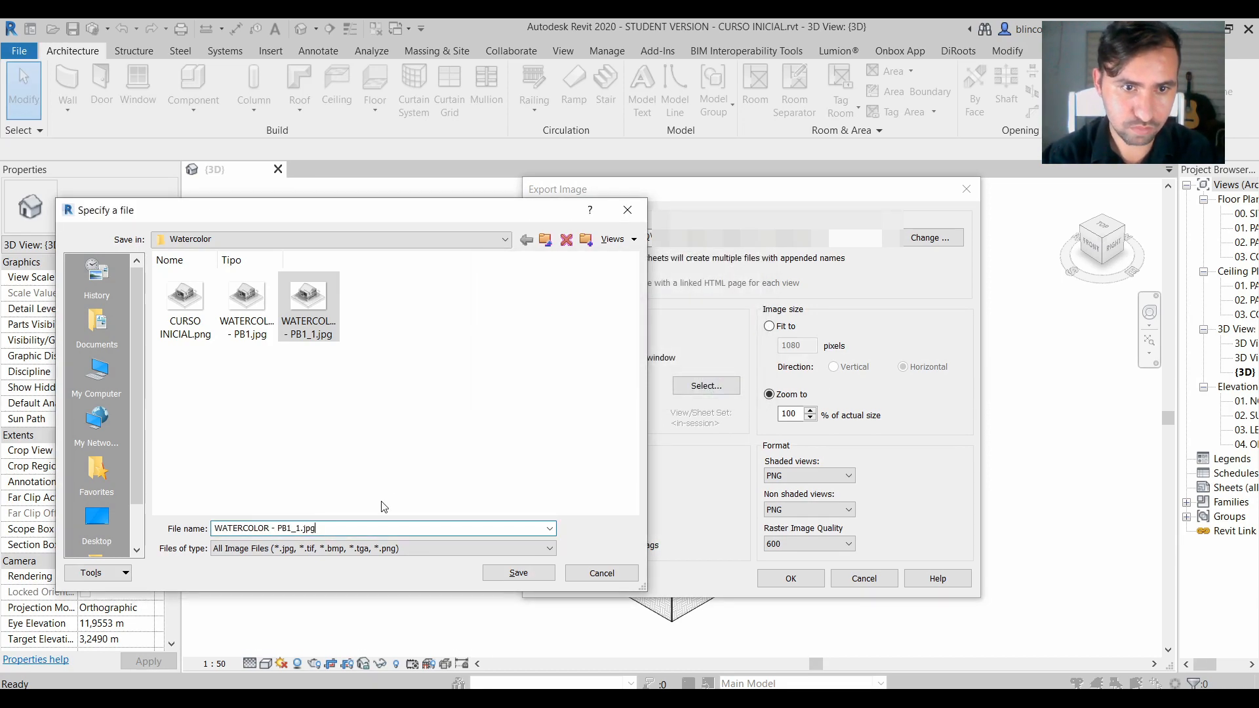
click(388, 552)
click(386, 554)
click(326, 528)
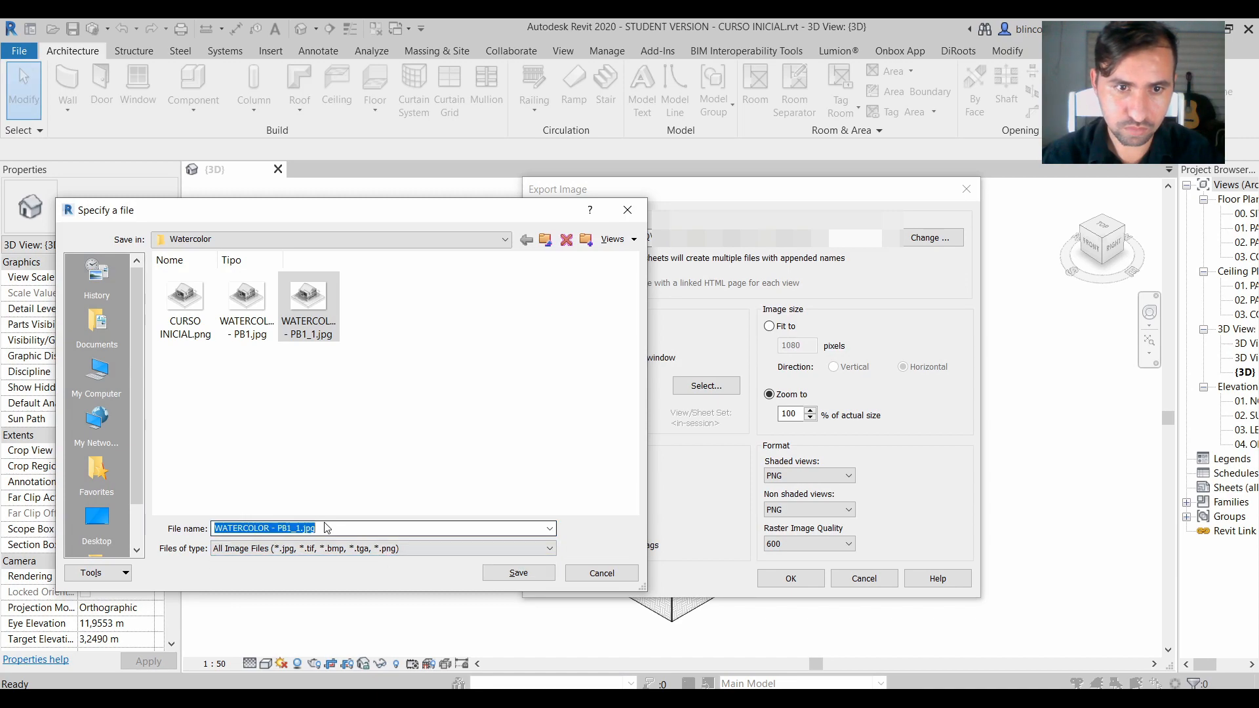
drag(324, 528, 298, 528)
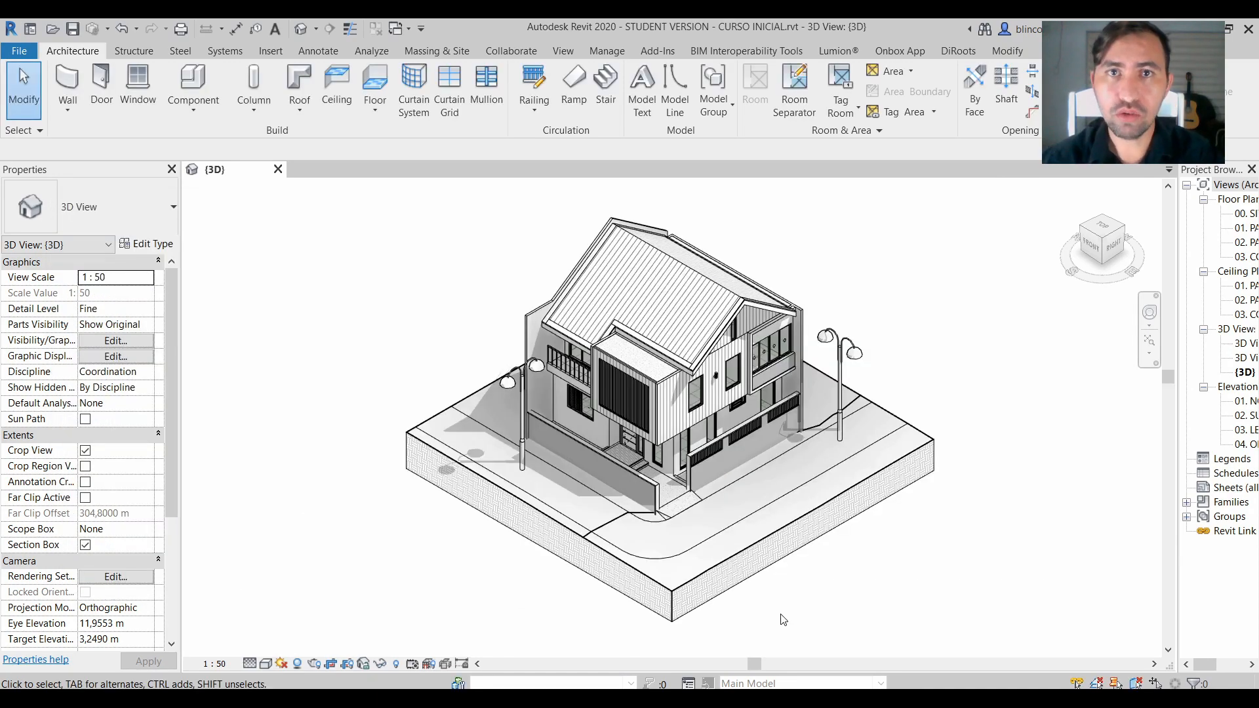
Switch to File Explorer, open CURSO INICIAL.png, compare it with WATERCOLOR - PB1_2.png up close, and return to Revit.
key(alt+Tab)
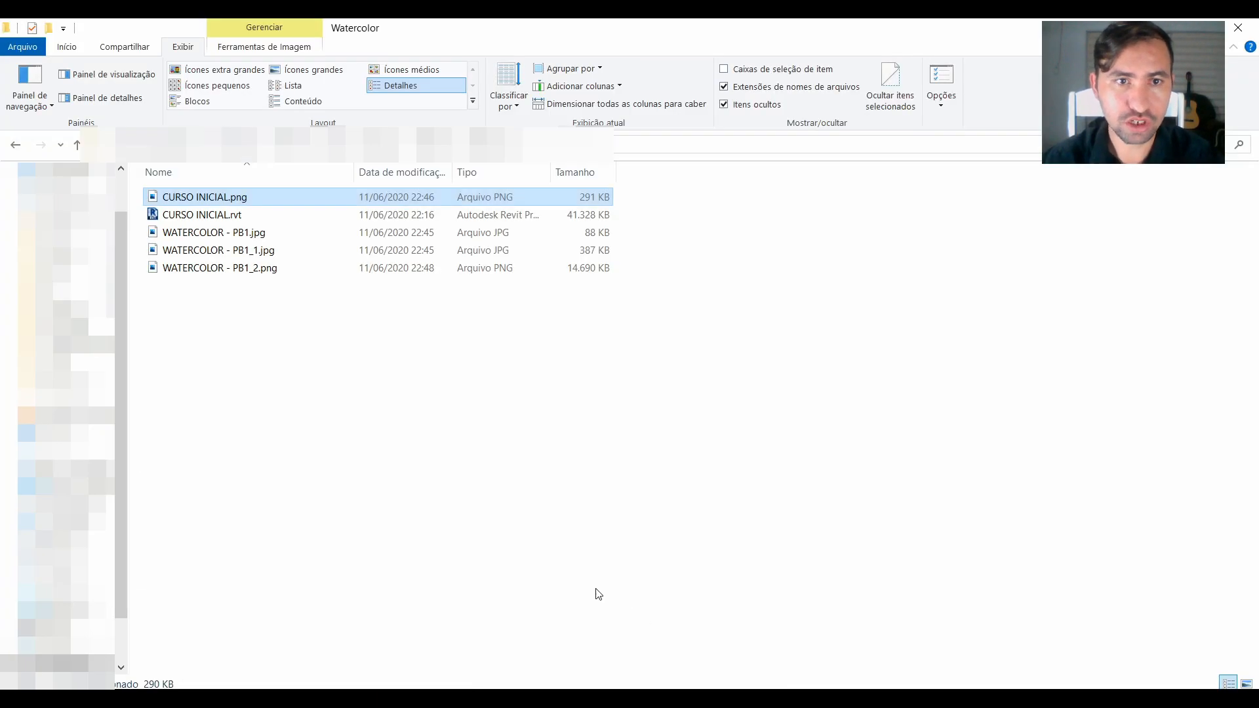
double_click(205, 198)
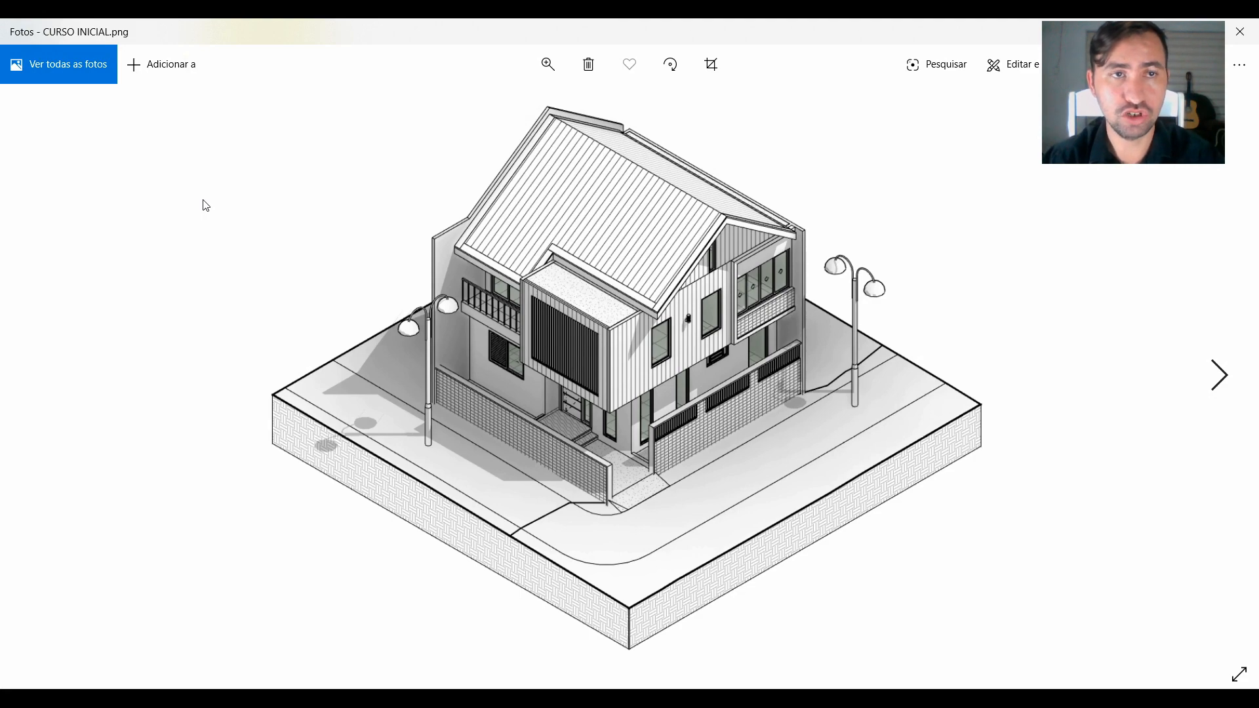
key(Right)
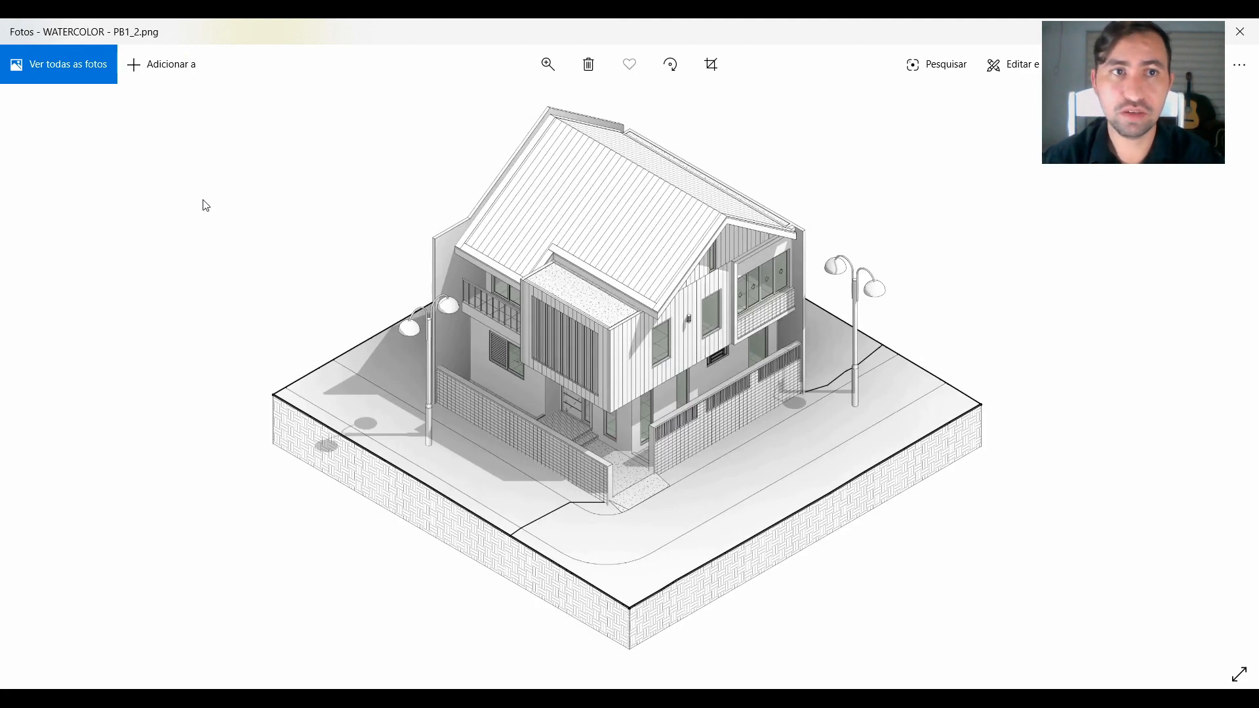
click(548, 73)
drag(476, 107, 485, 110)
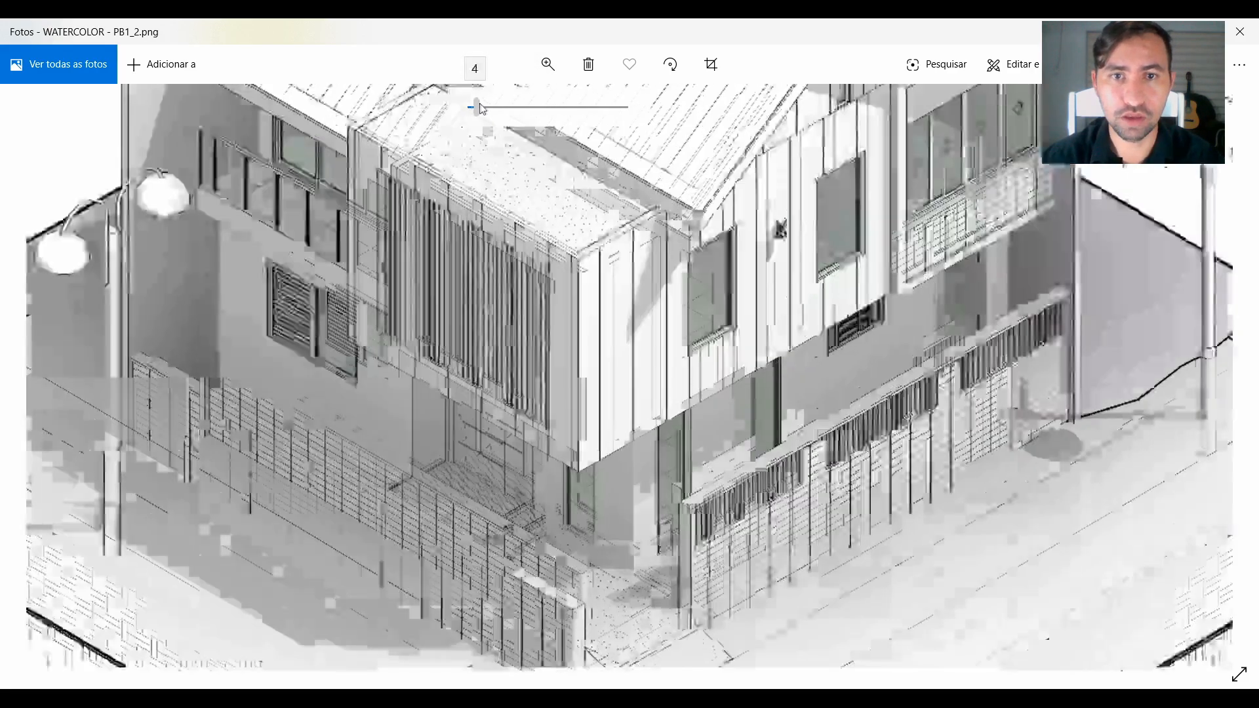
drag(720, 187, 740, 289)
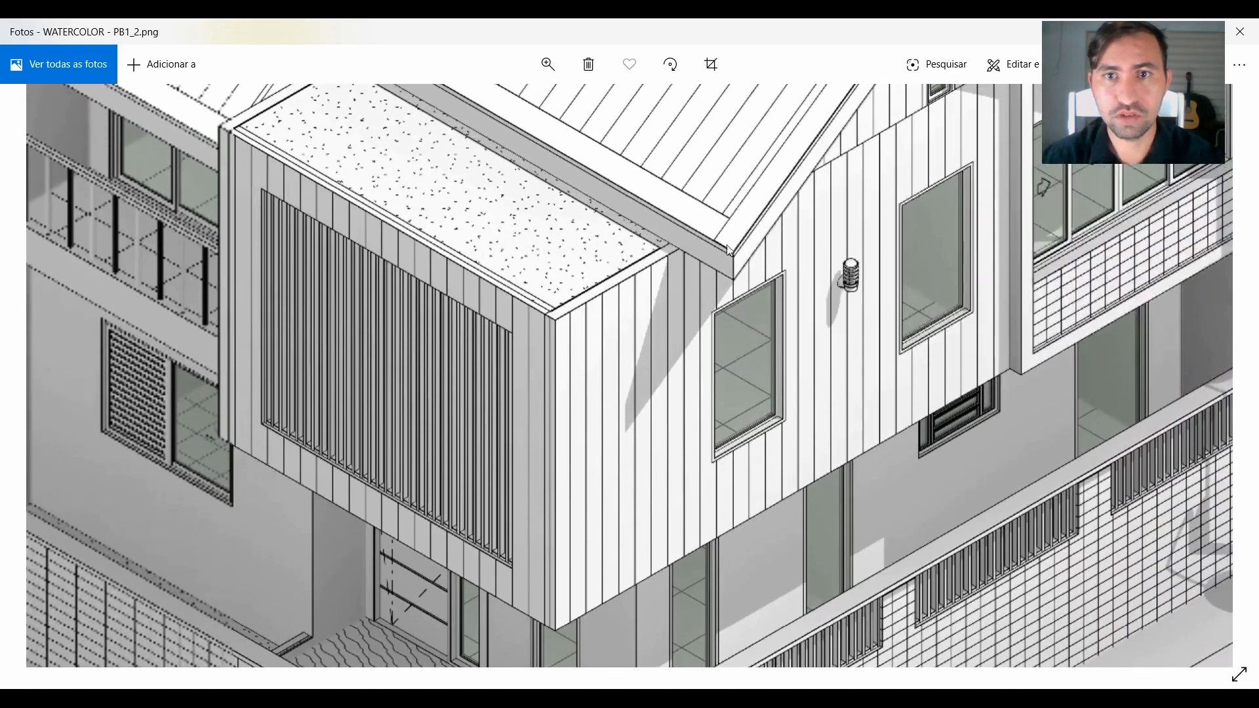
drag(708, 217, 704, 303)
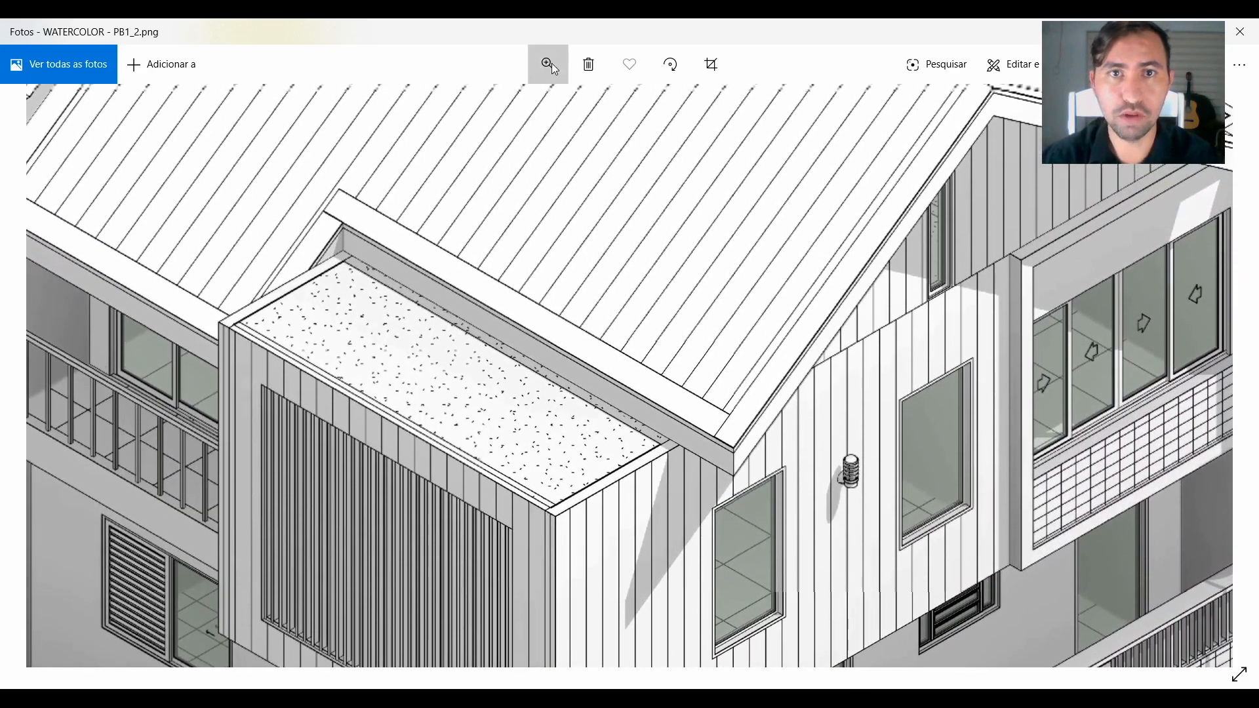
click(550, 64)
drag(510, 112, 515, 111)
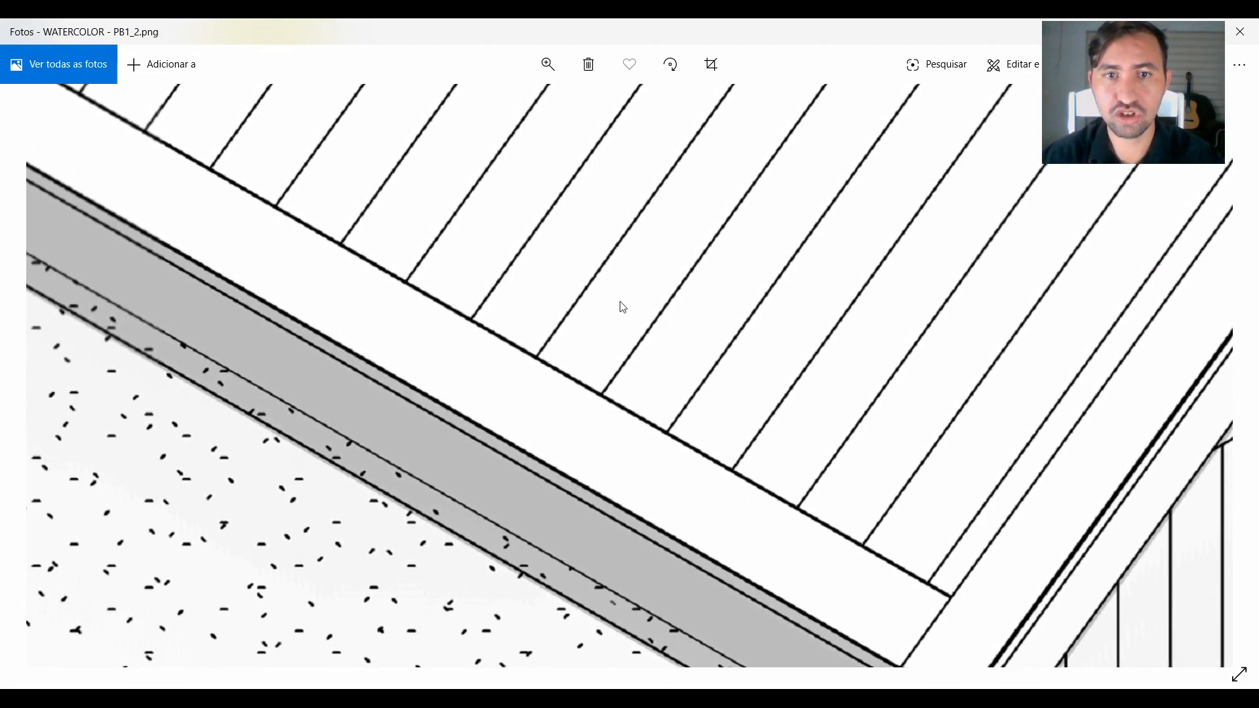
drag(624, 265, 604, 309)
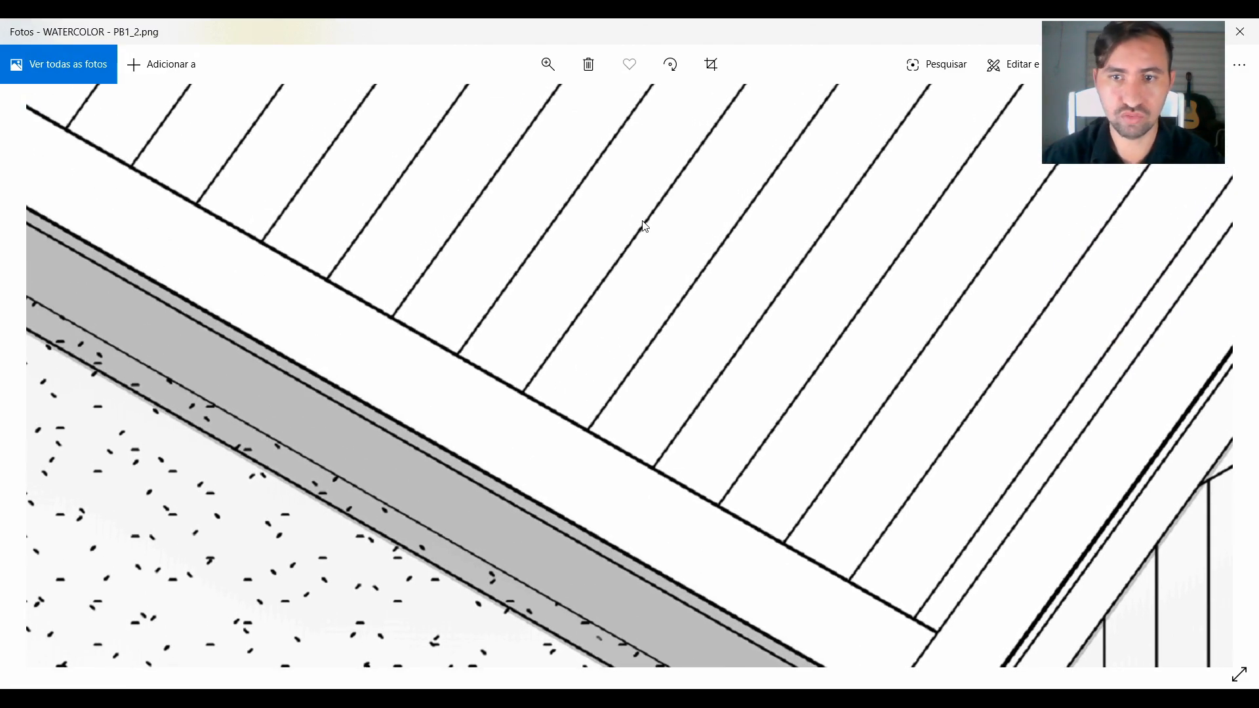
click(558, 85)
drag(513, 109, 387, 125)
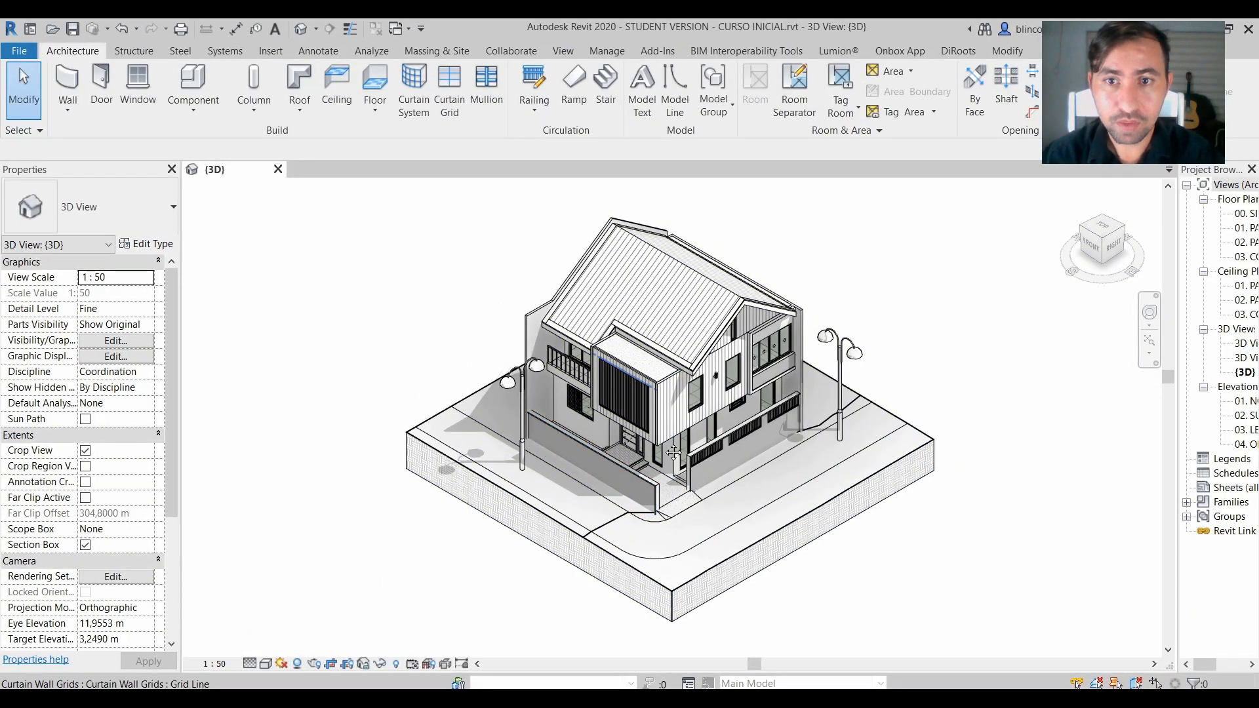
Turn off cast and ambient shadows for the 3D view and set its visual style to Consistent Colors.
middle_drag(670, 453, 661, 449)
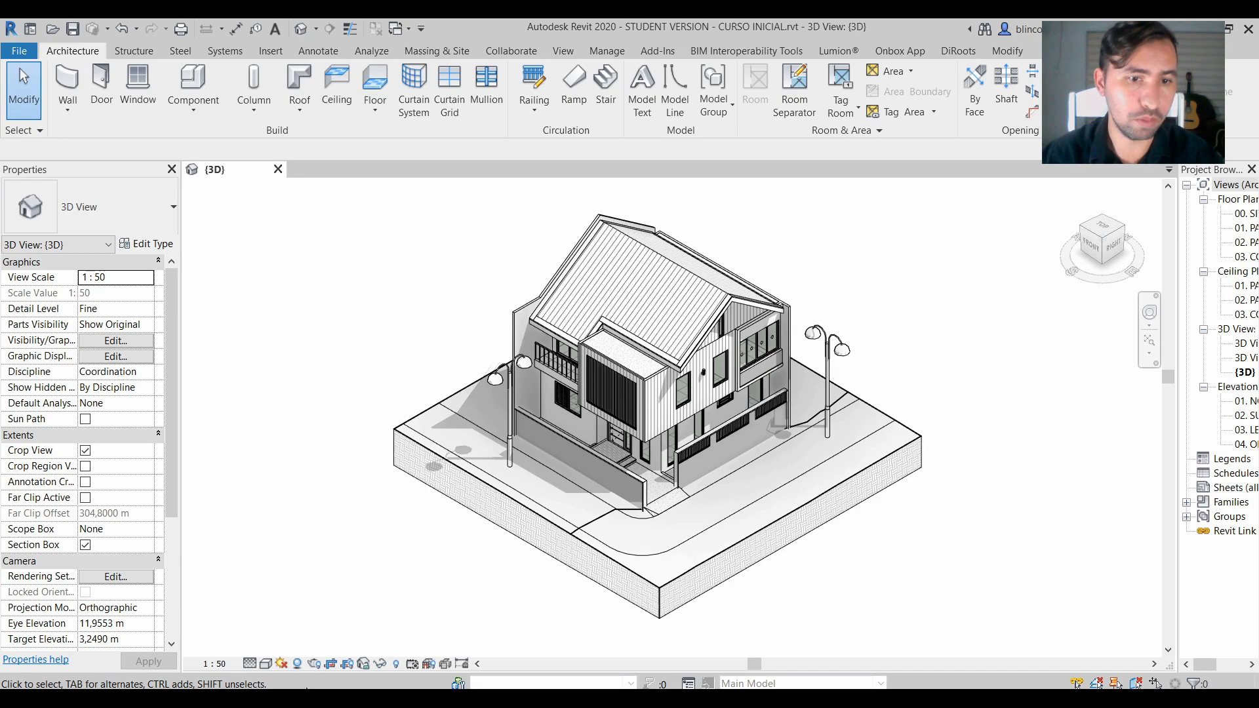
click(266, 664)
click(269, 542)
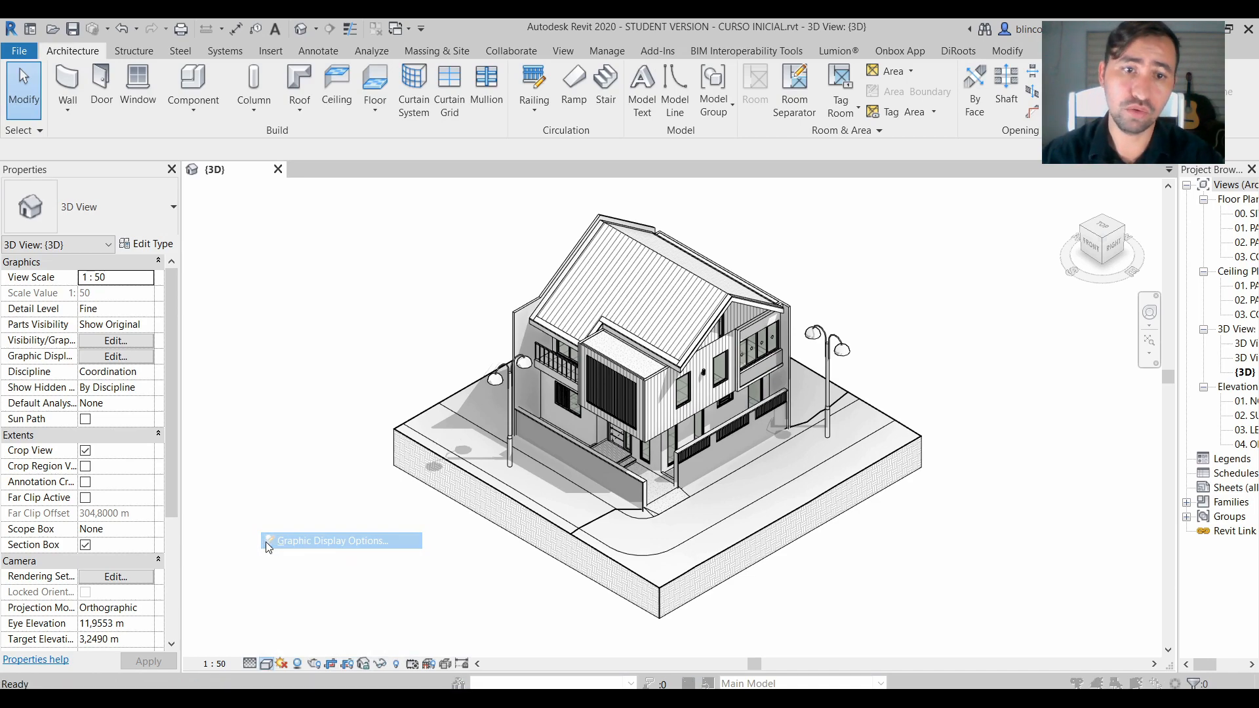
click(158, 319)
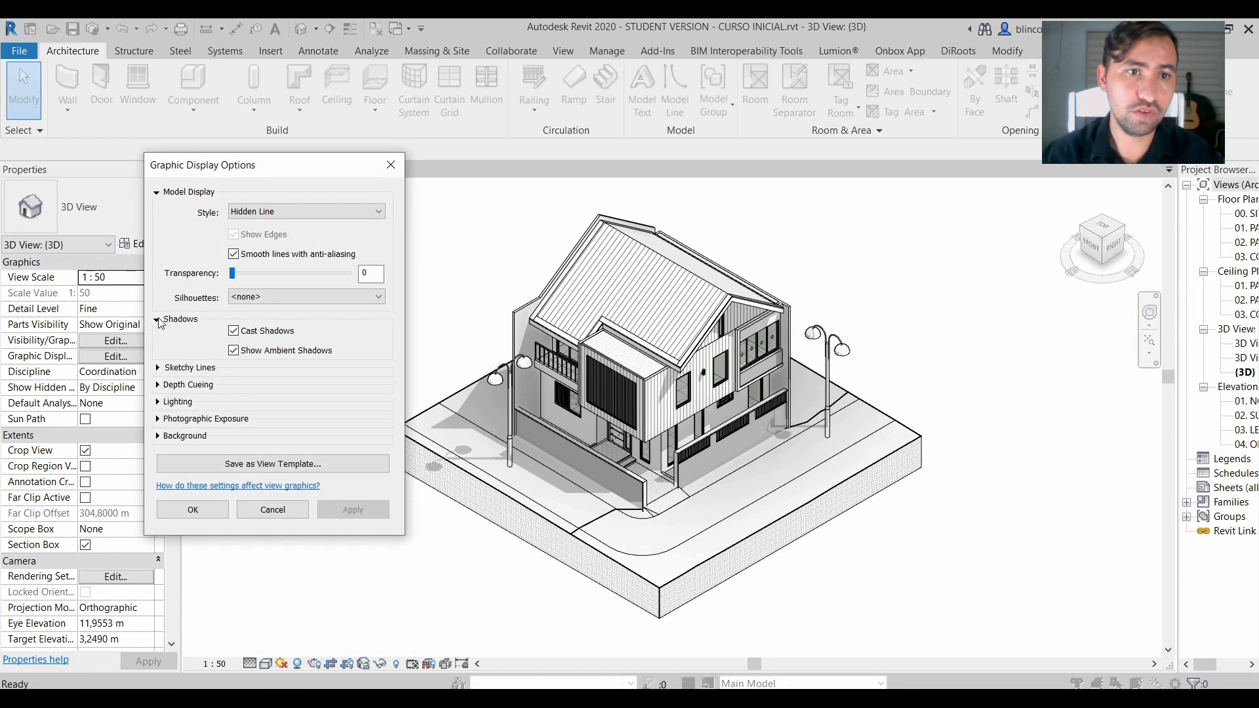
click(248, 331)
click(245, 351)
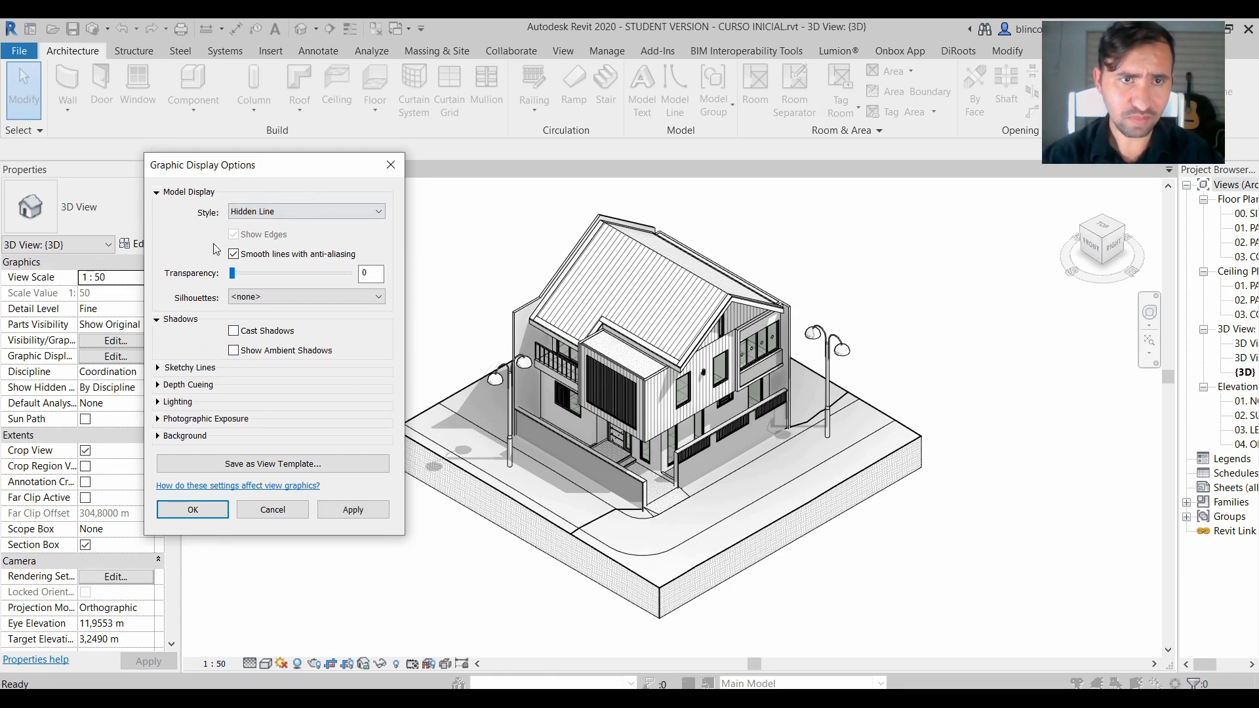
click(246, 212)
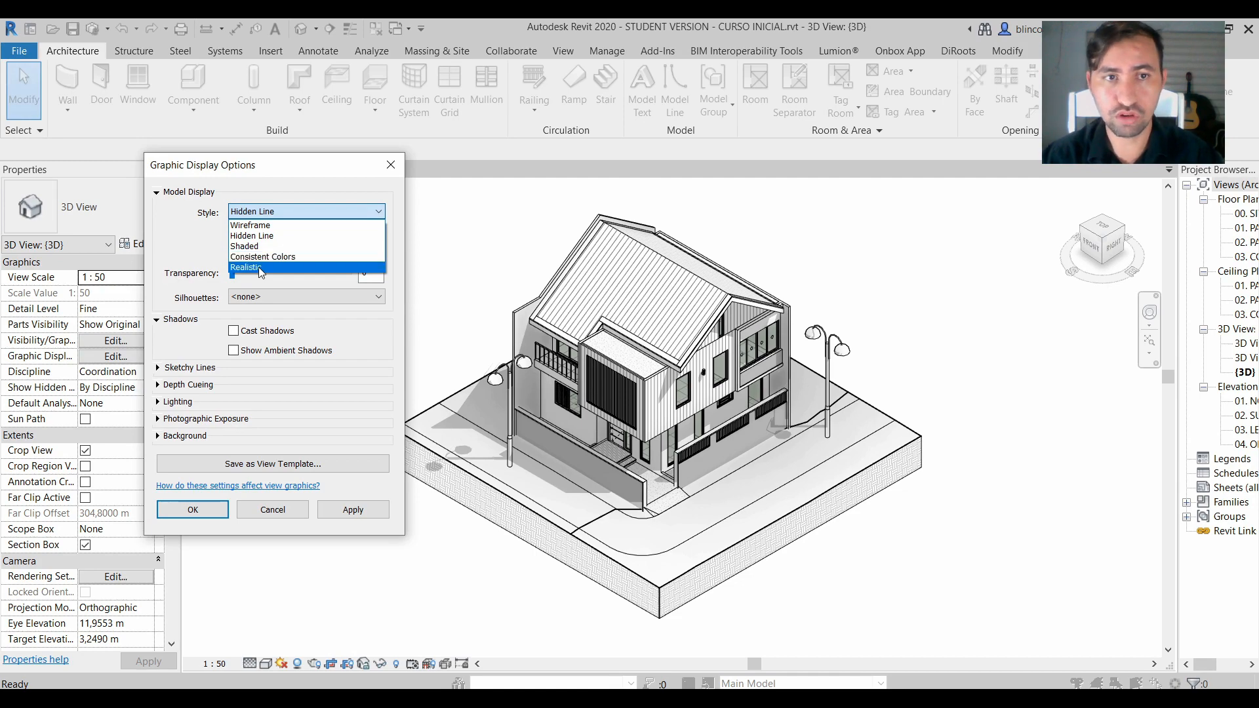
click(255, 261)
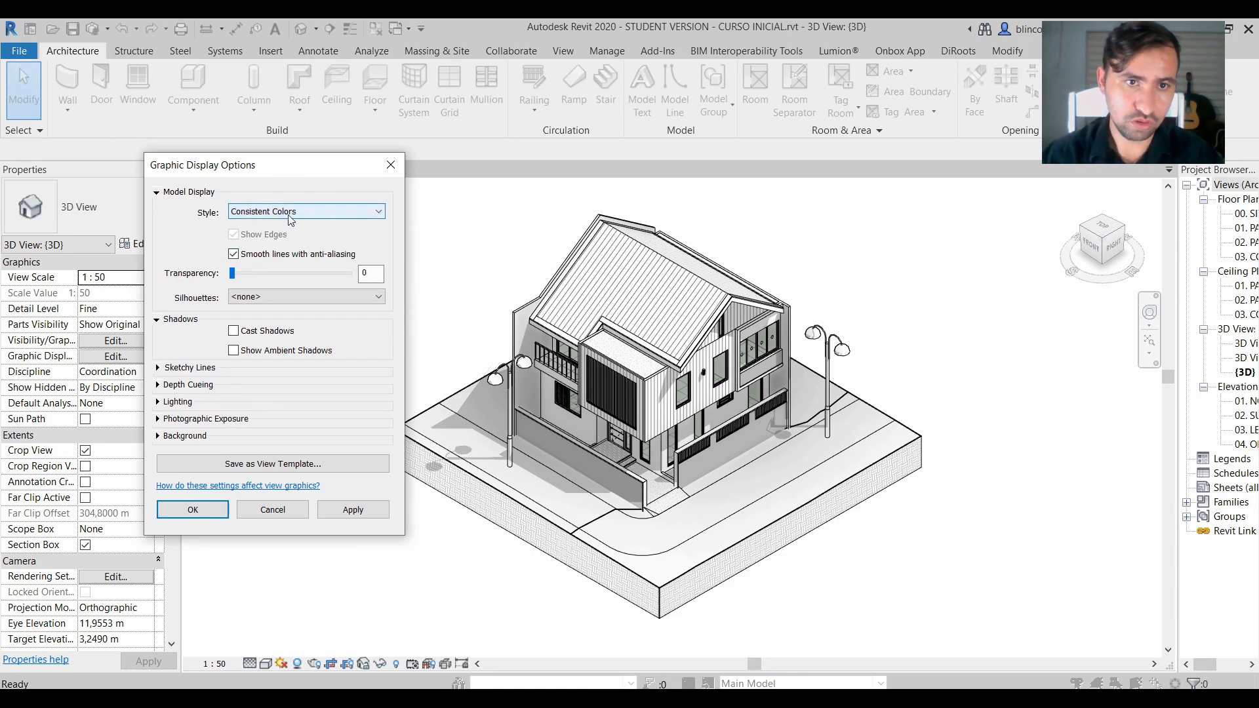
click(367, 511)
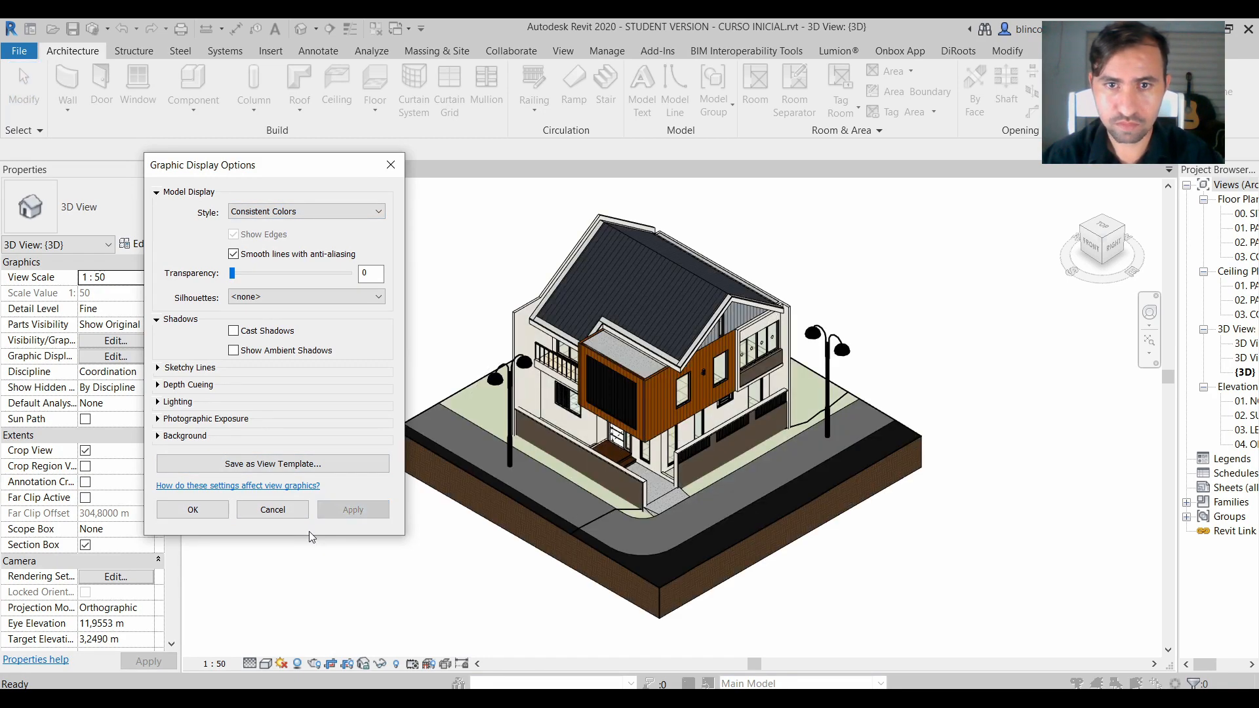
click(193, 510)
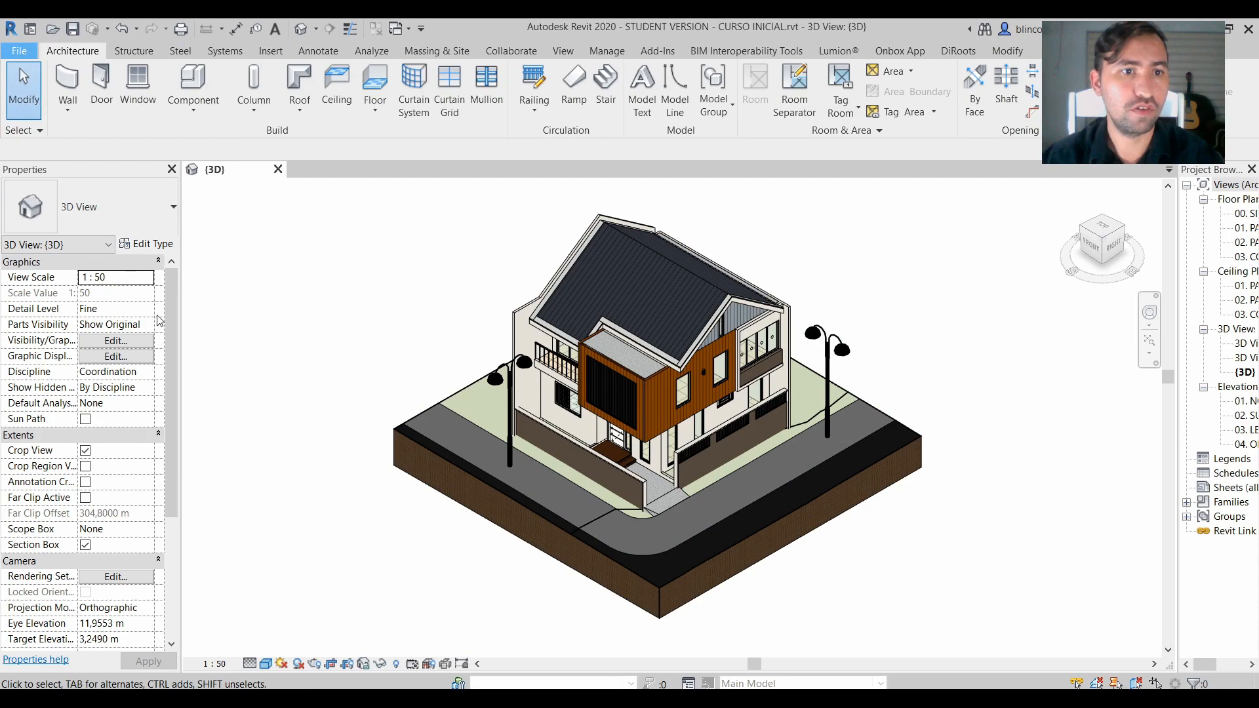
Start another image export and base the output file name on WATERCOLOR - PB1_2.png in the Watercolor folder.
click(19, 51)
mouse_move(83, 323)
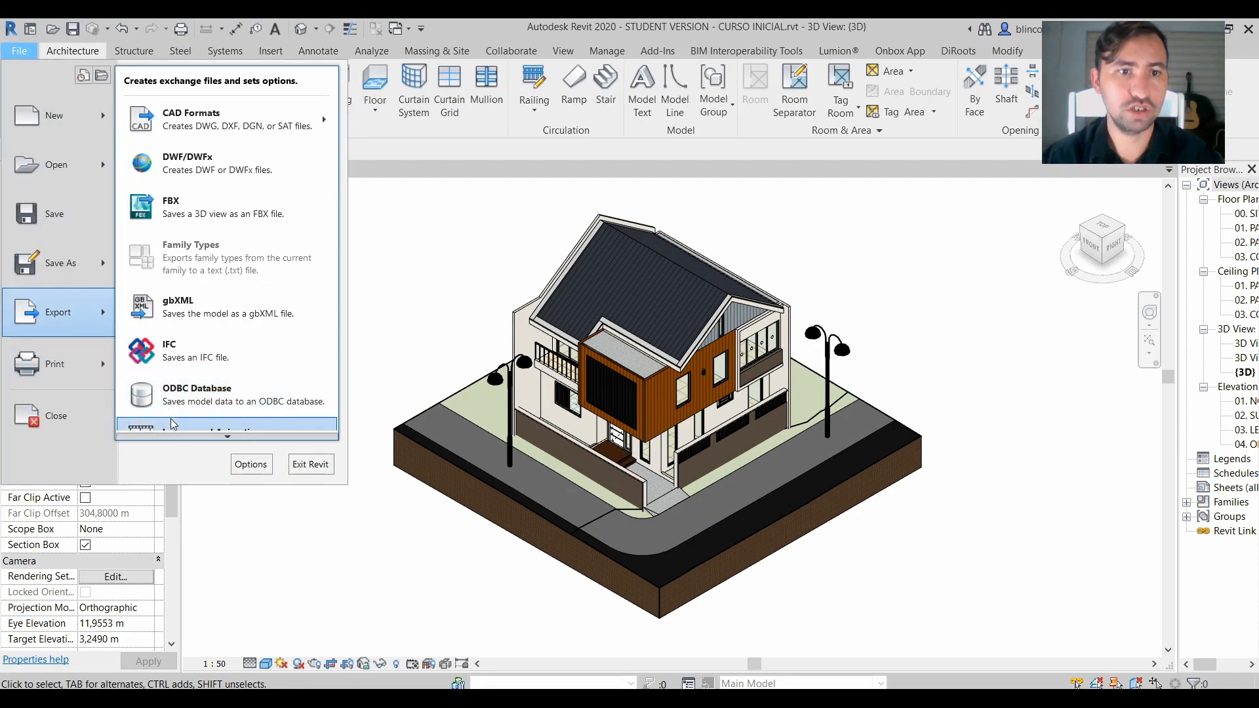
mouse_move(174, 425)
click(400, 479)
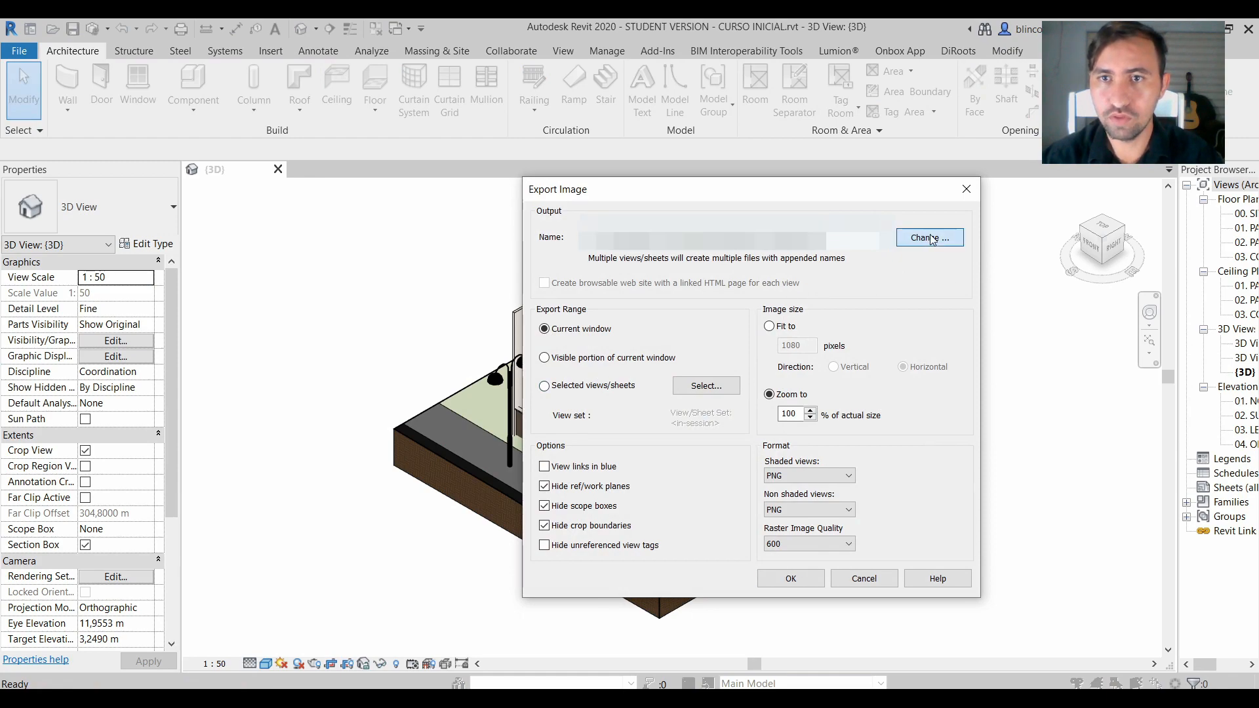
click(932, 239)
click(186, 309)
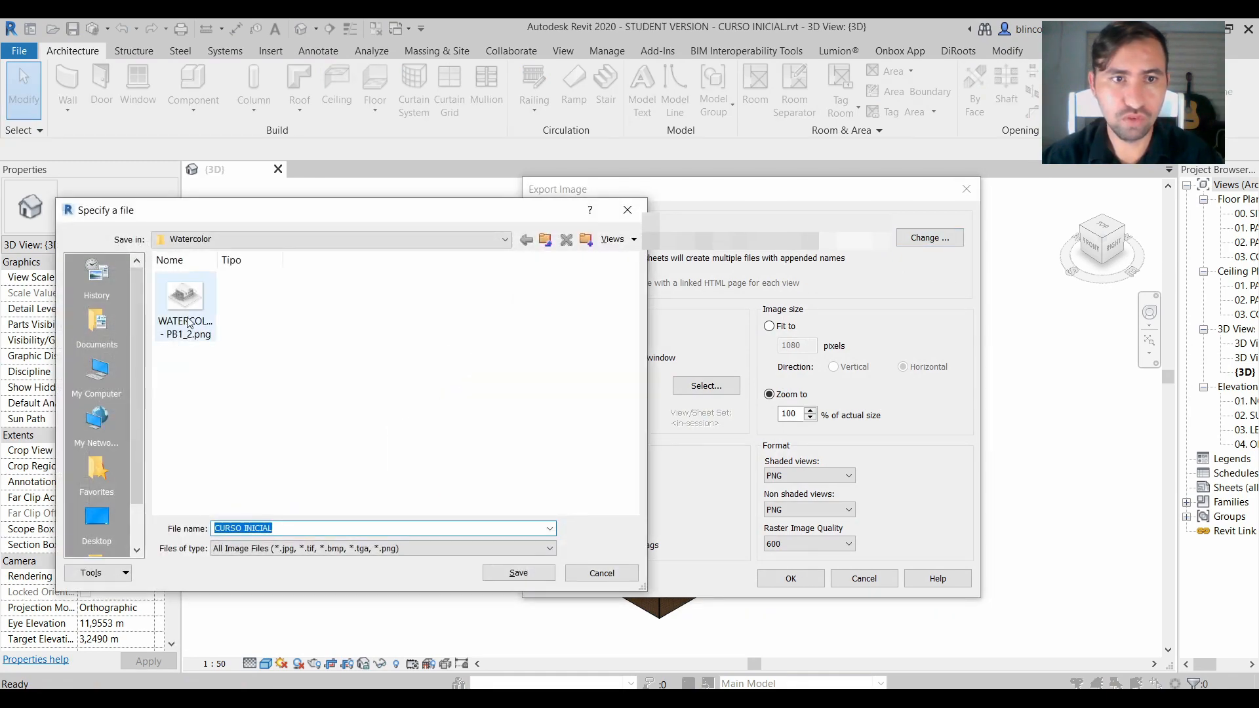
Change the output file name to WATERCOLOR - COLOR 1.png and export the image.
click(284, 530)
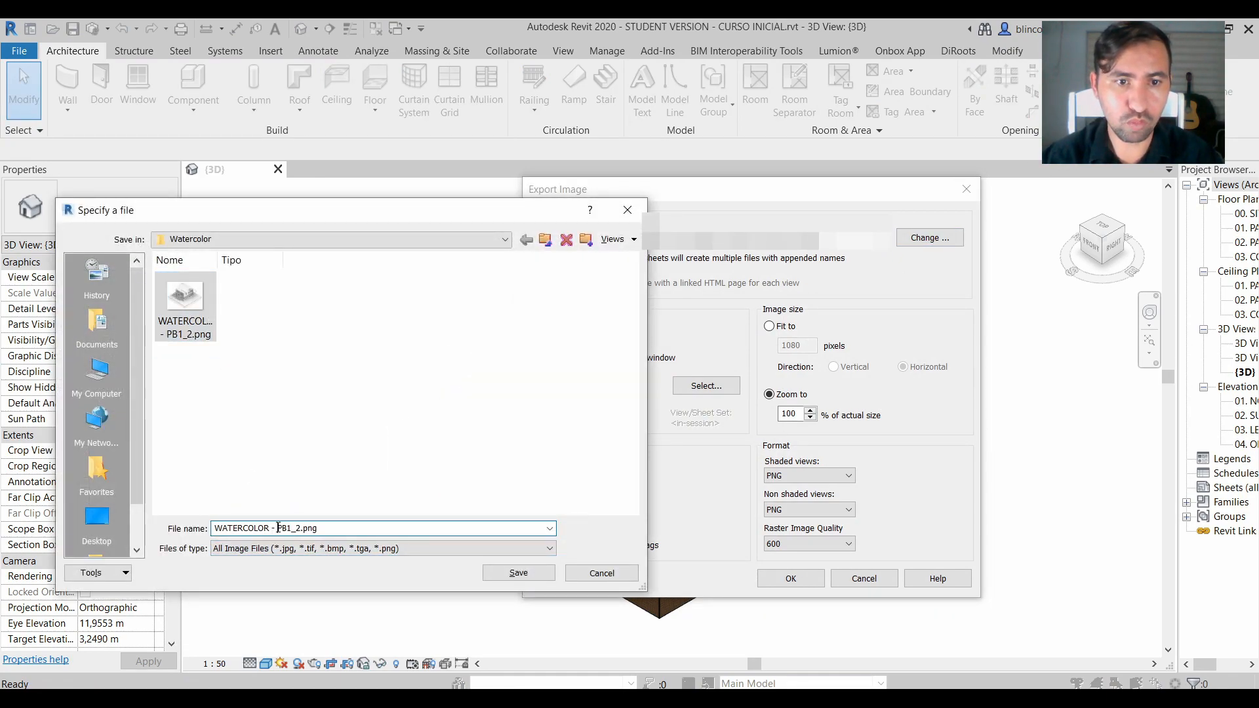
click(292, 528)
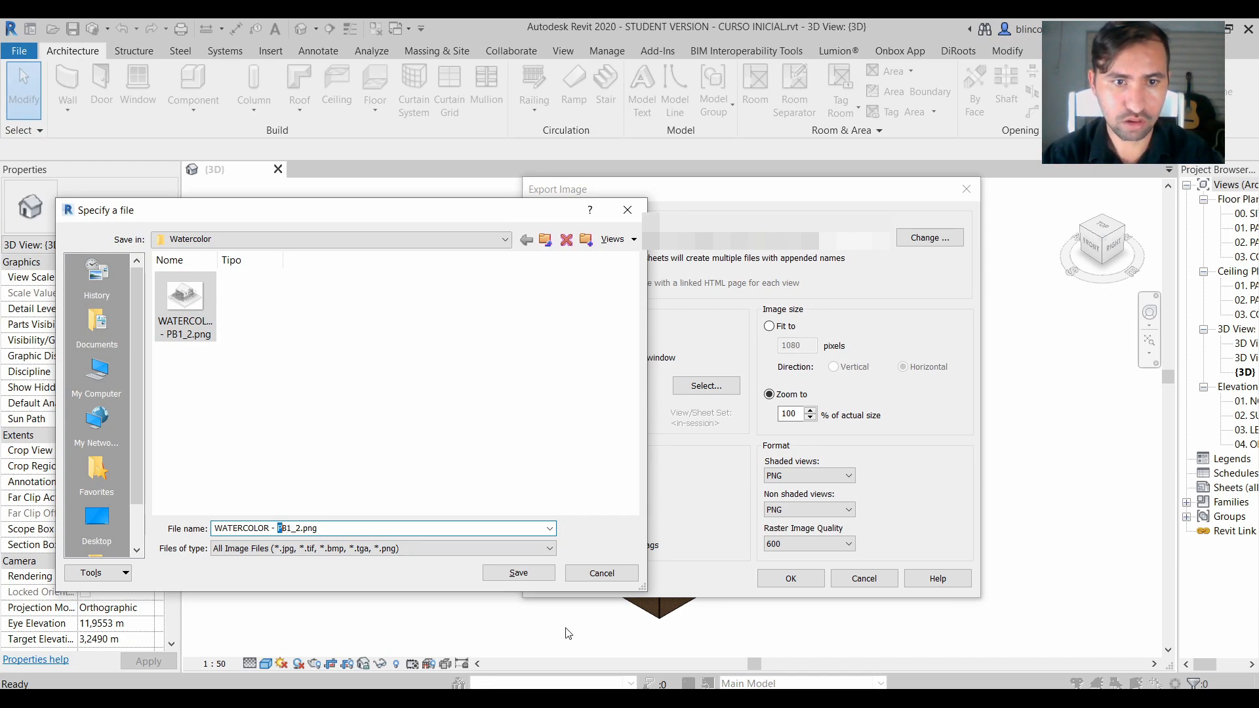
key(shift+Right)
key(shift+Right)
key(shift+Right)
key(shift+Right)
key(shift+Right)
text(COL)
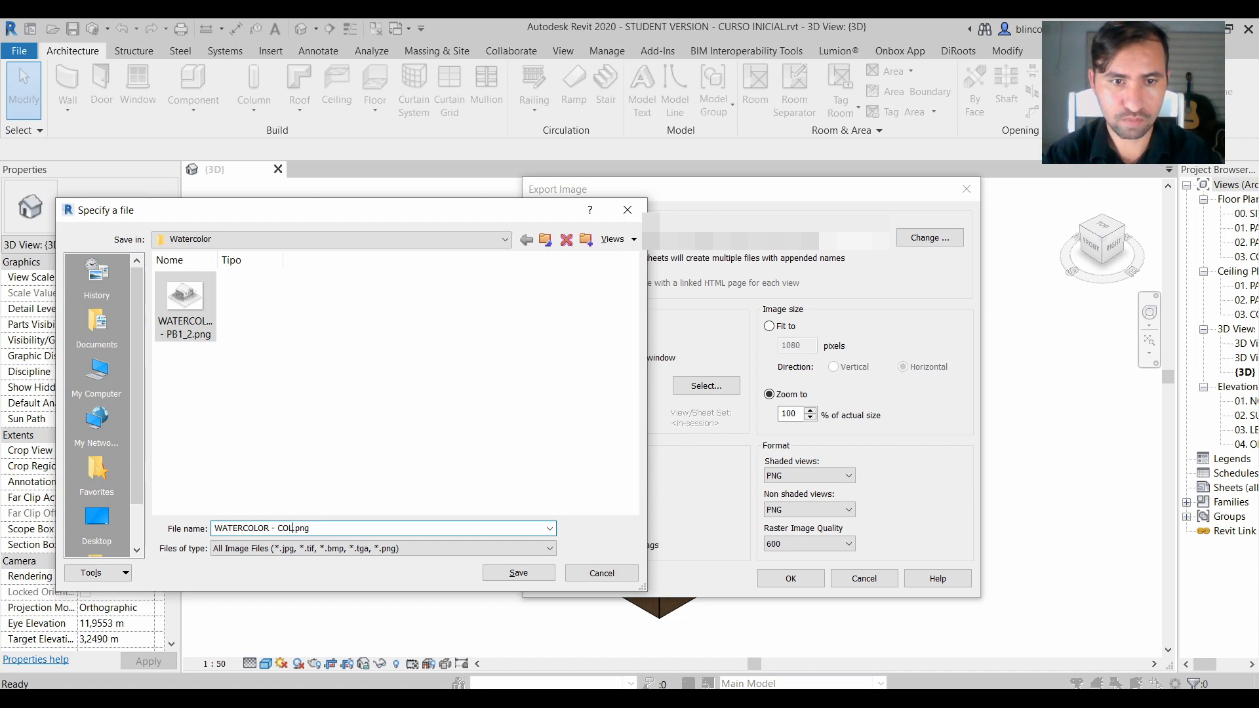
text(OR 1)
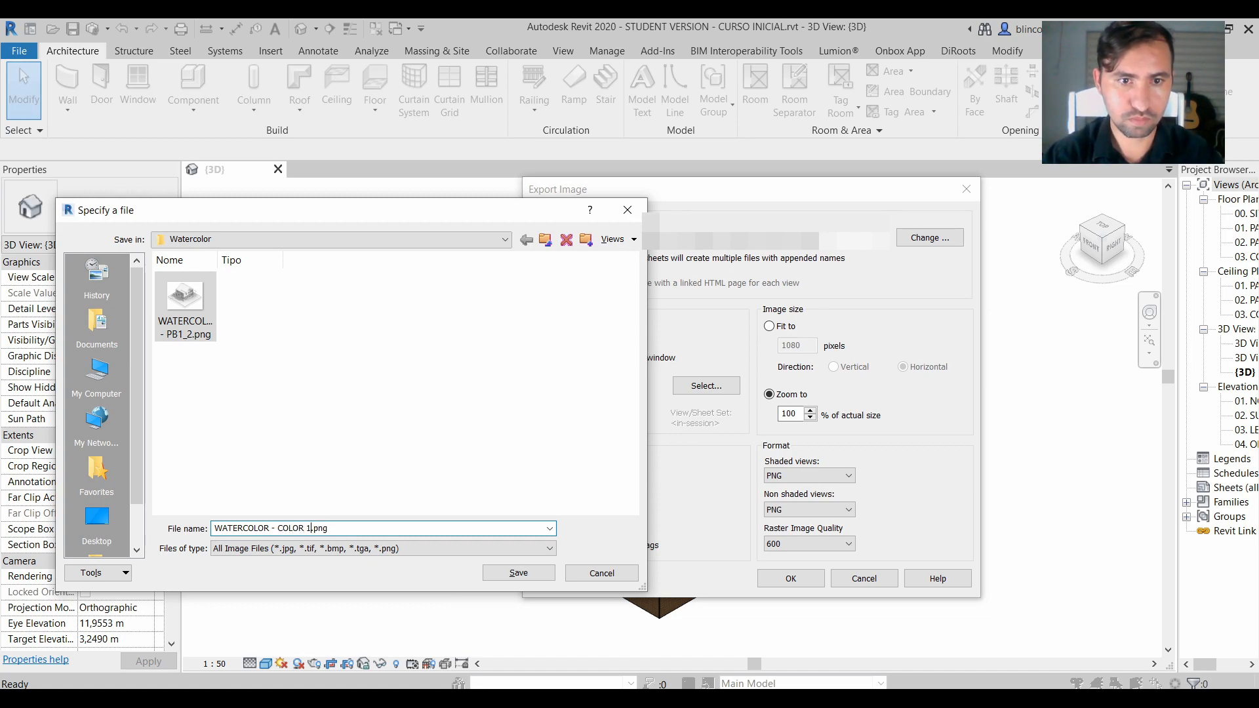
key(Return)
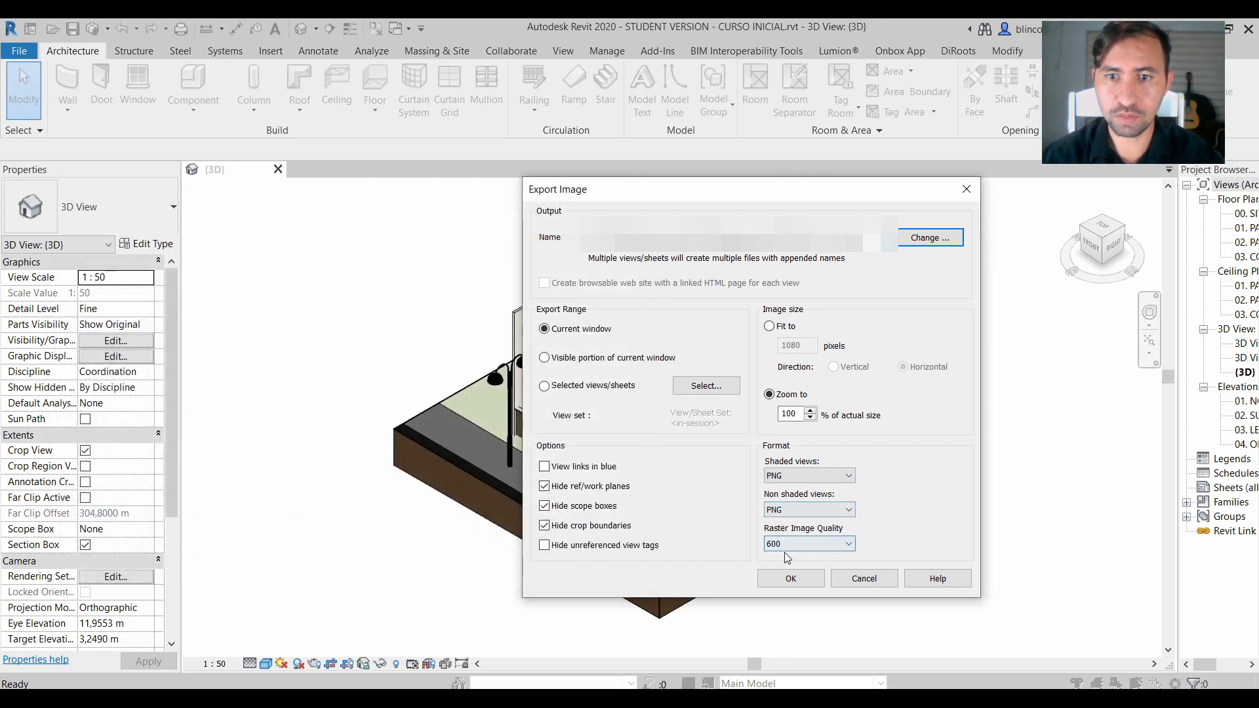
click(782, 577)
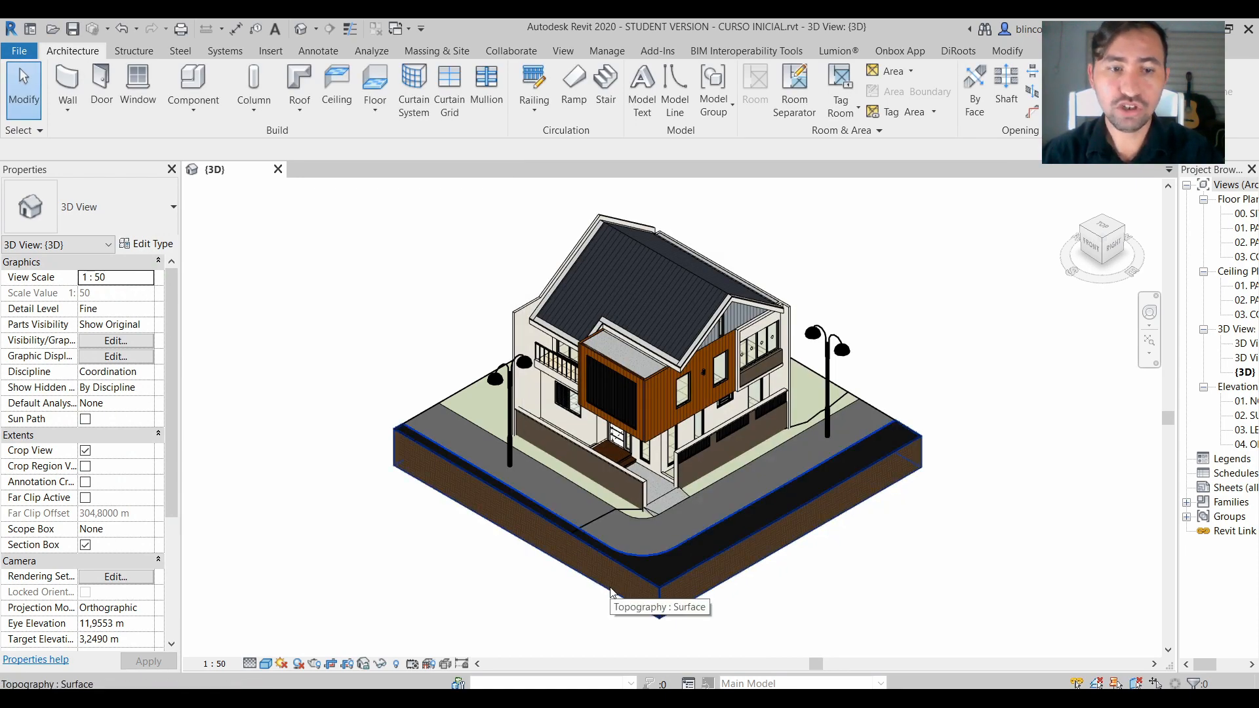
Set the 3D view's model display style to Hidden Line and apply it.
click(270, 665)
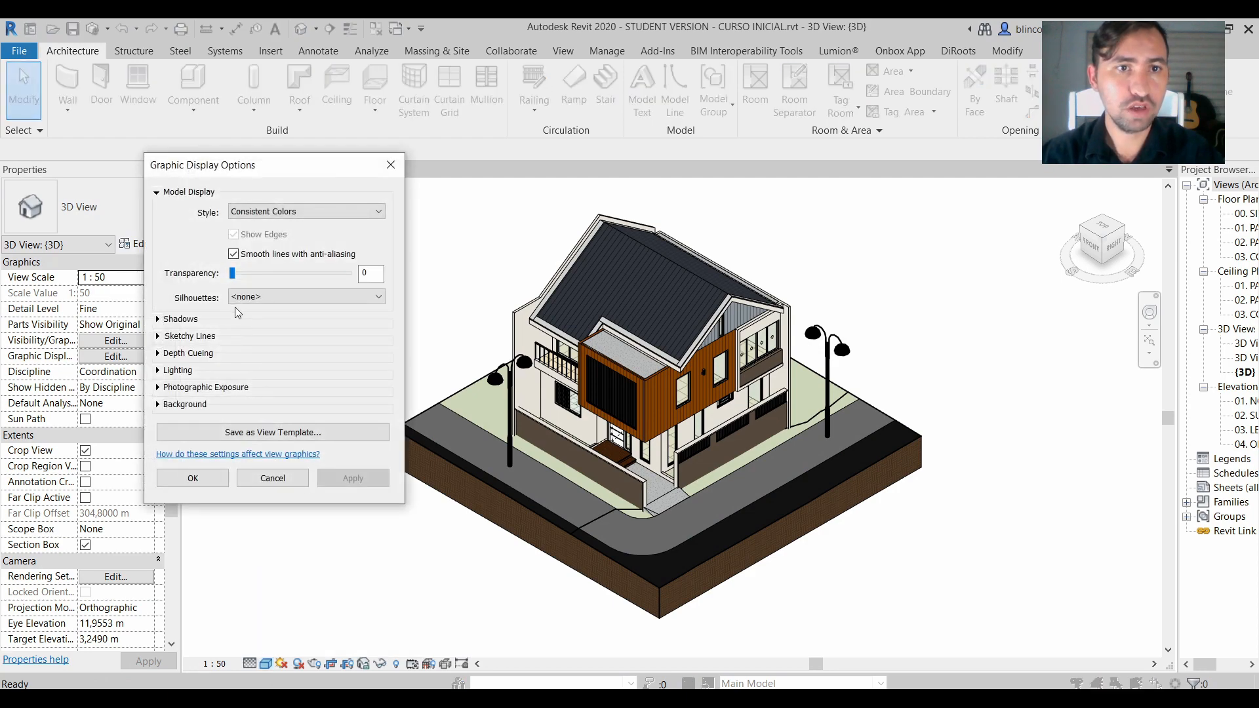
click(241, 213)
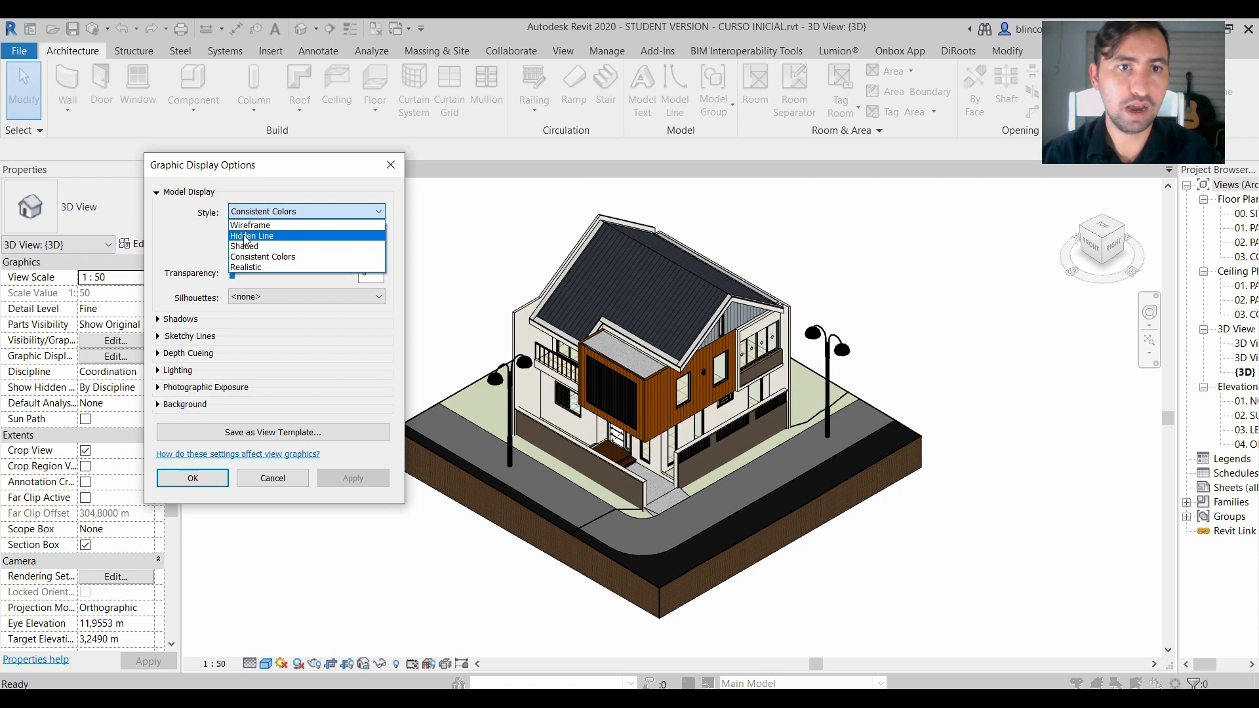
click(246, 236)
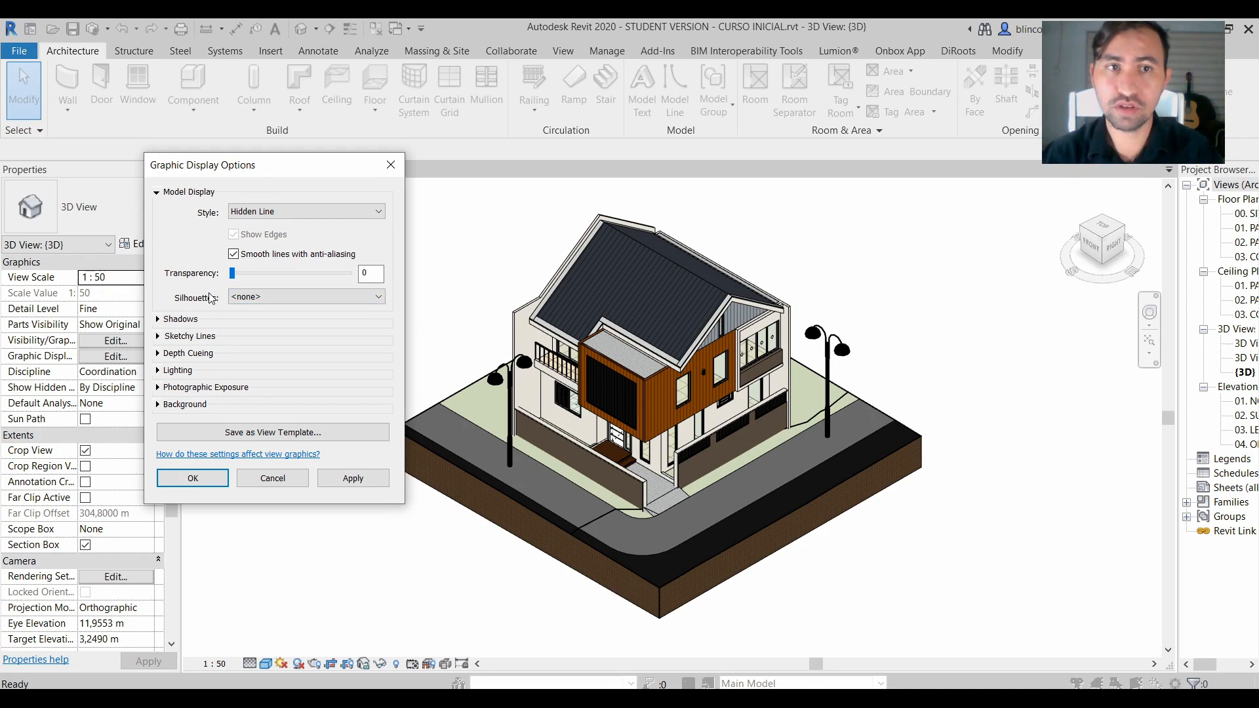
click(358, 486)
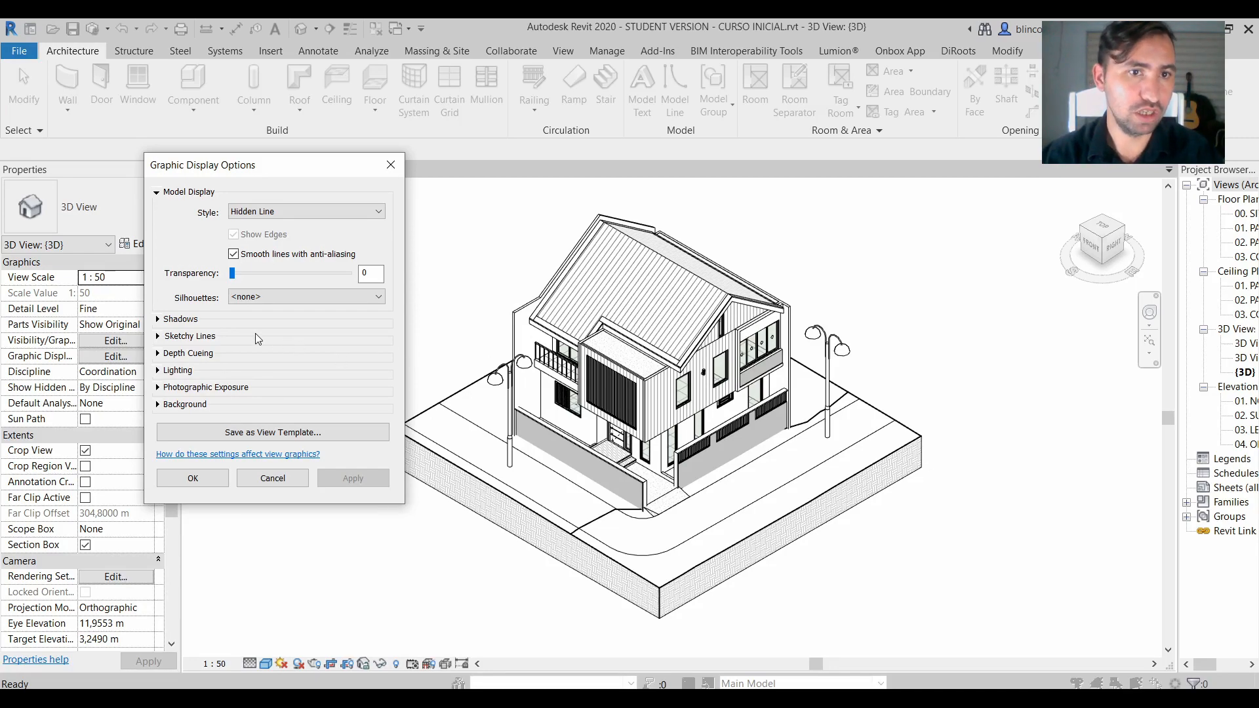
Set the view's silhouettes to the Lines style and apply it.
click(266, 296)
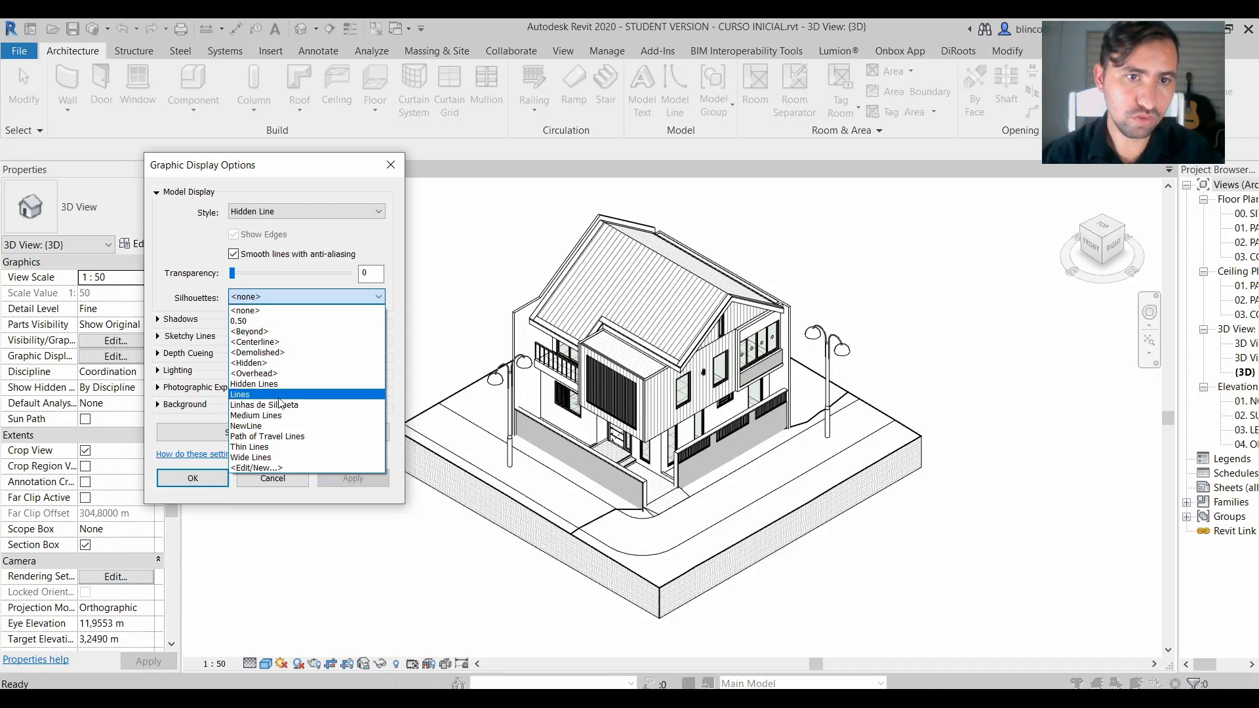
click(282, 394)
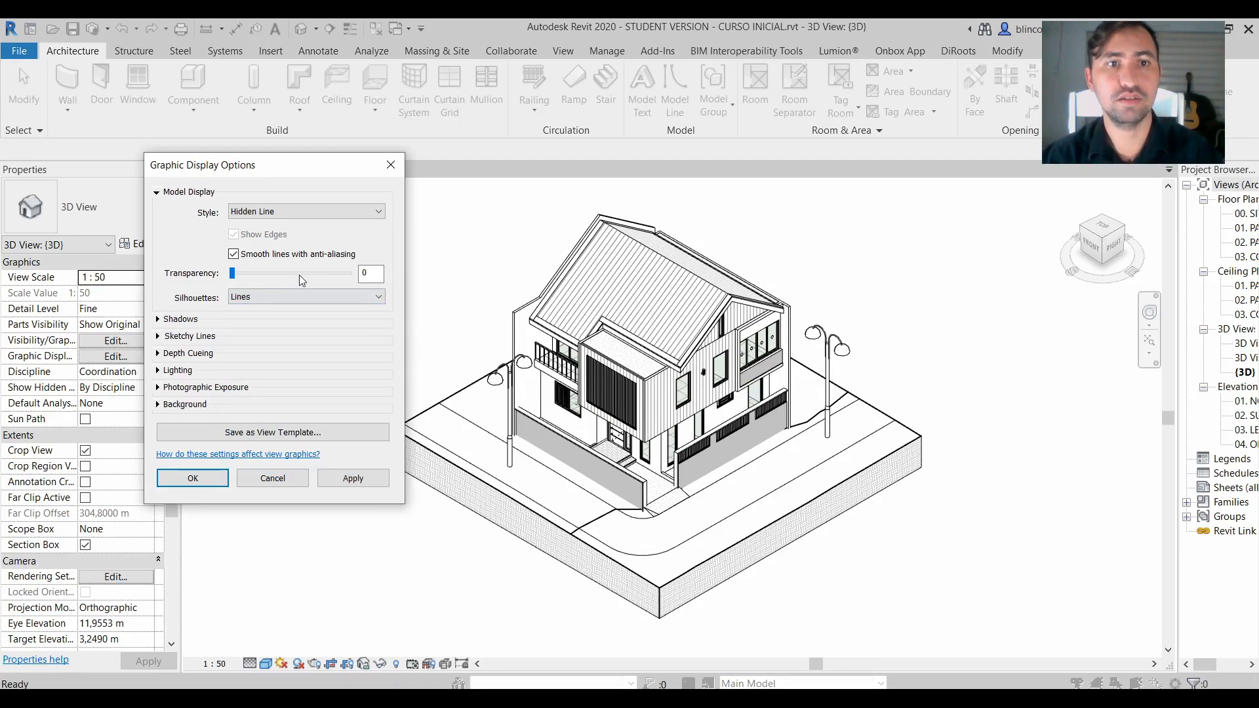
click(367, 481)
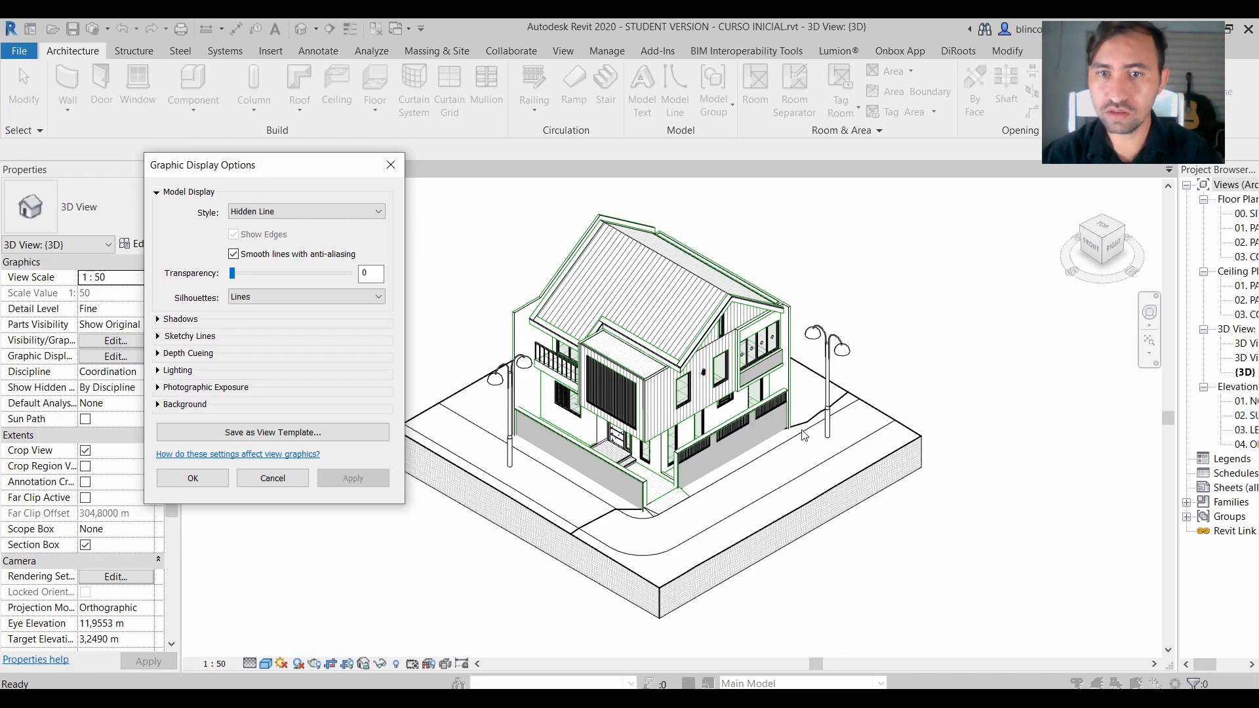
Create a new line style named Linhas - Silhueta as a subcategory of Lines from the silhouette style options.
click(284, 300)
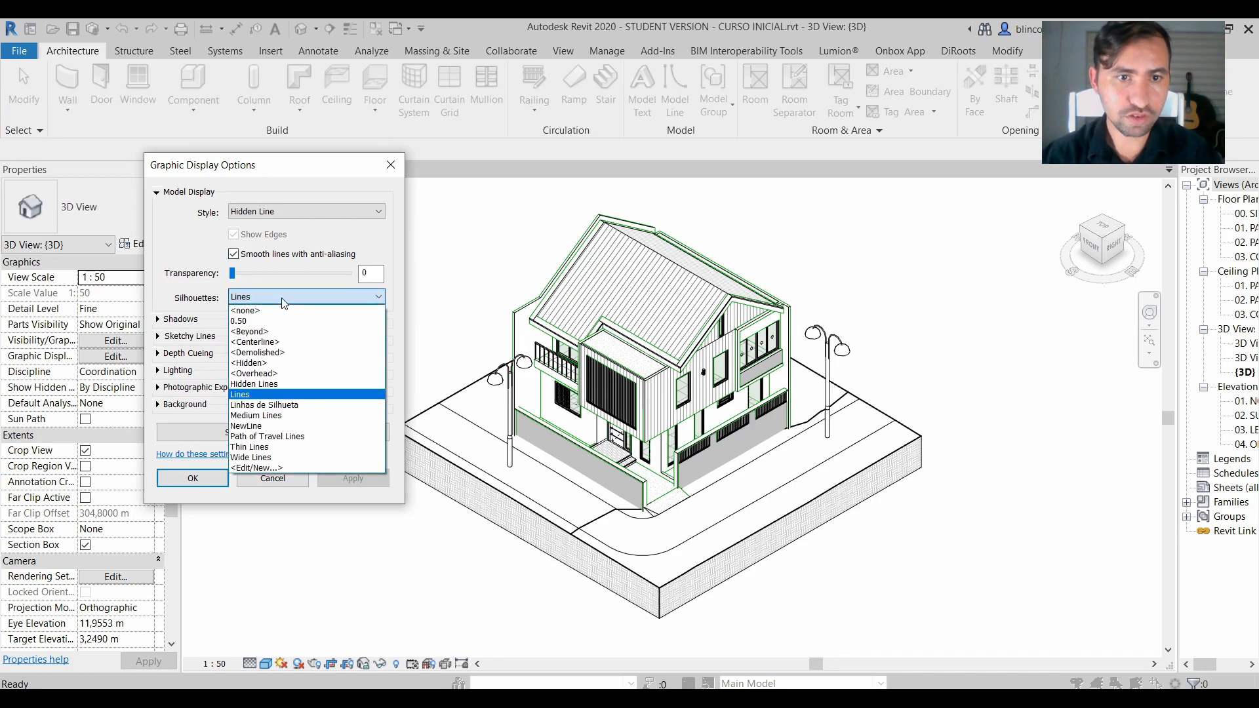
click(267, 460)
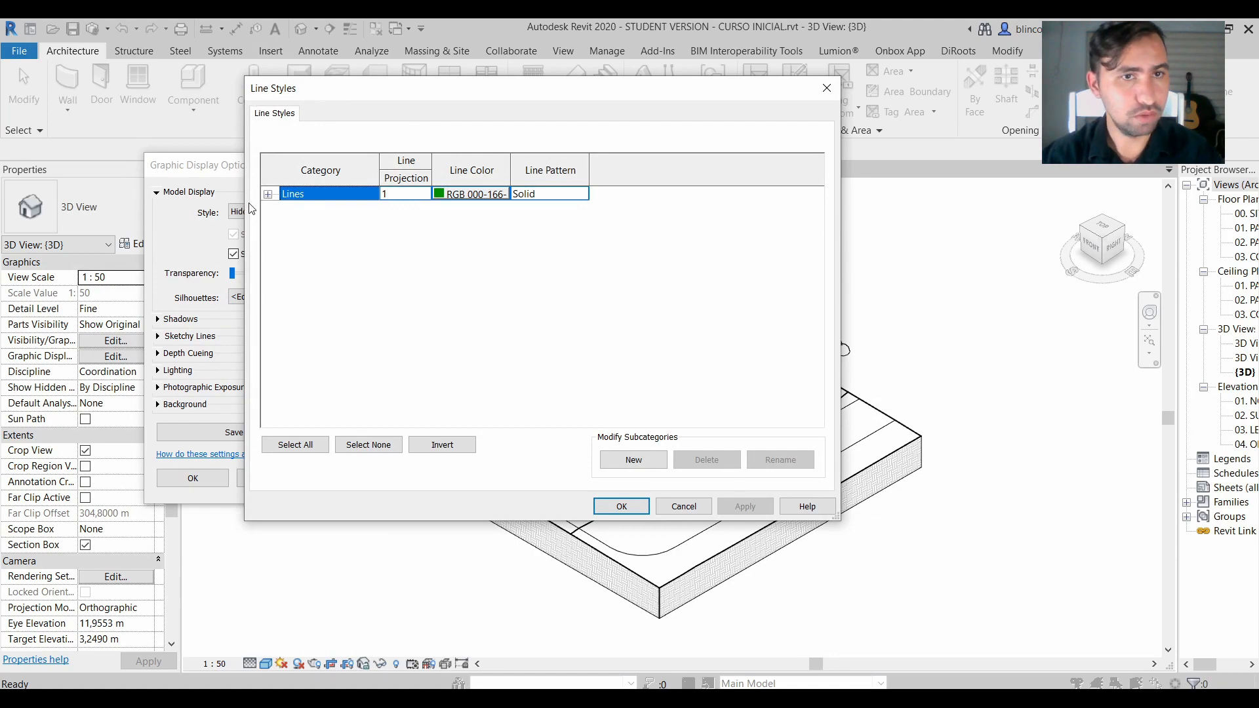
click(267, 194)
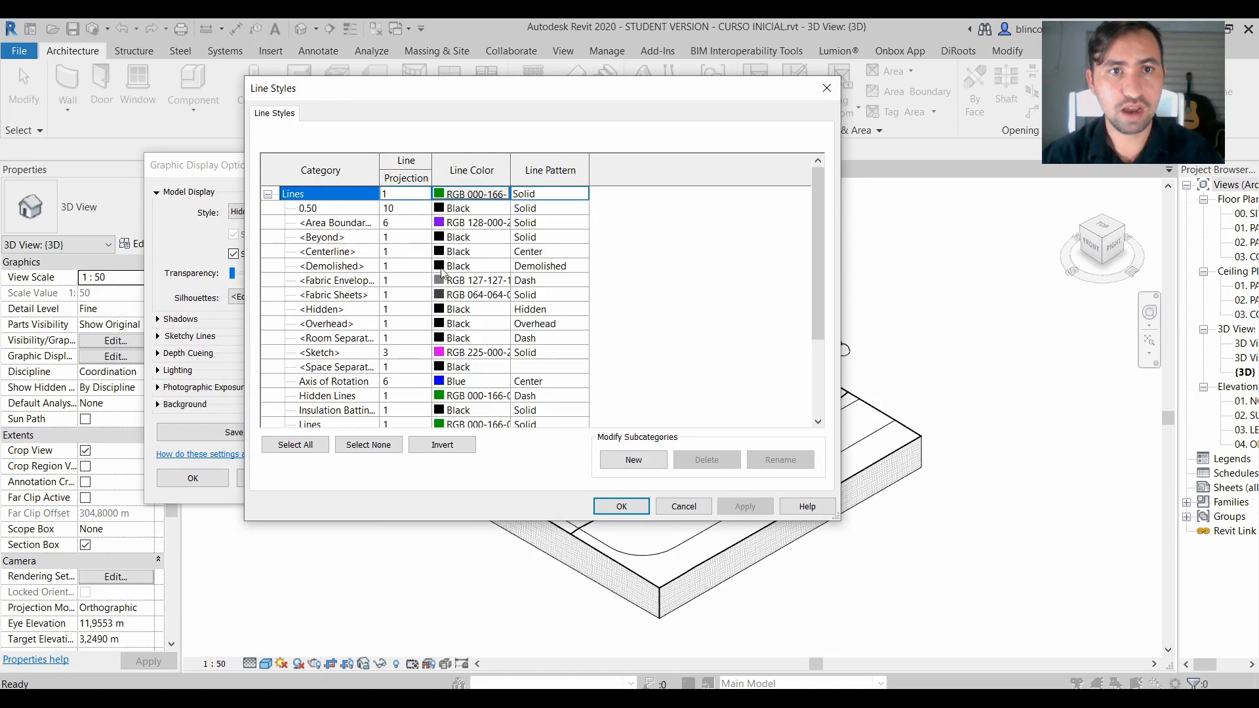
click(633, 466)
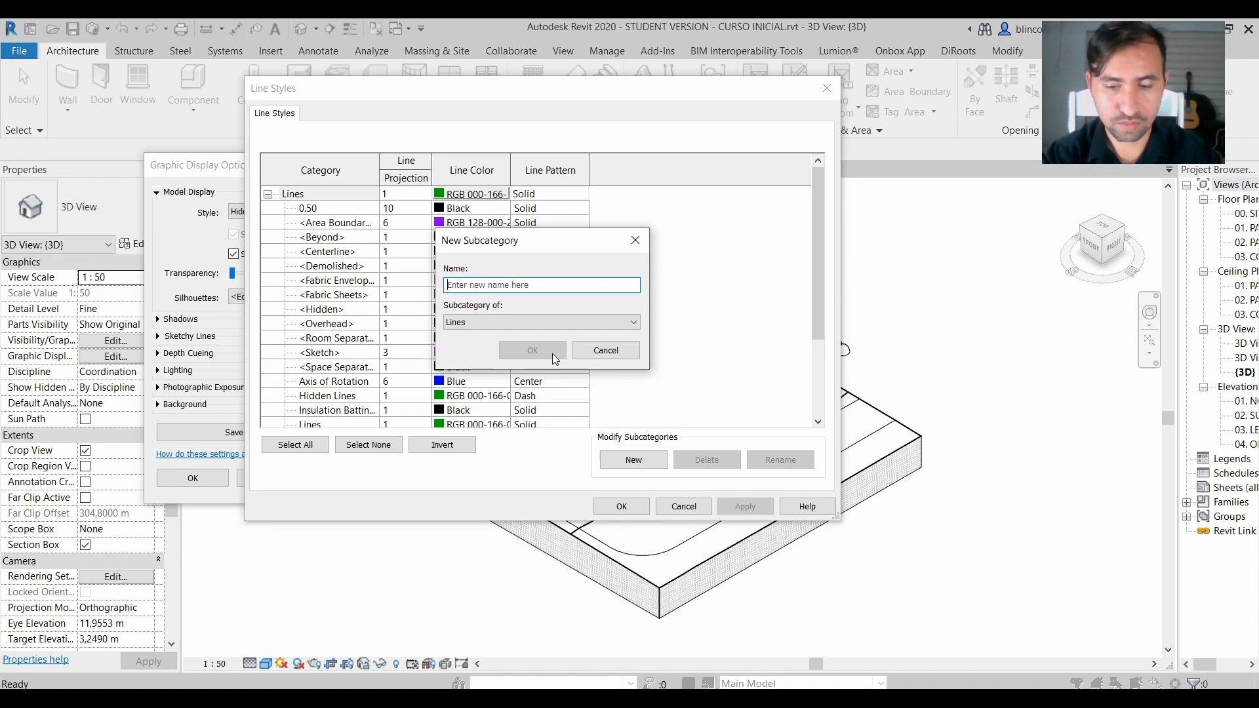
text(lINHA)
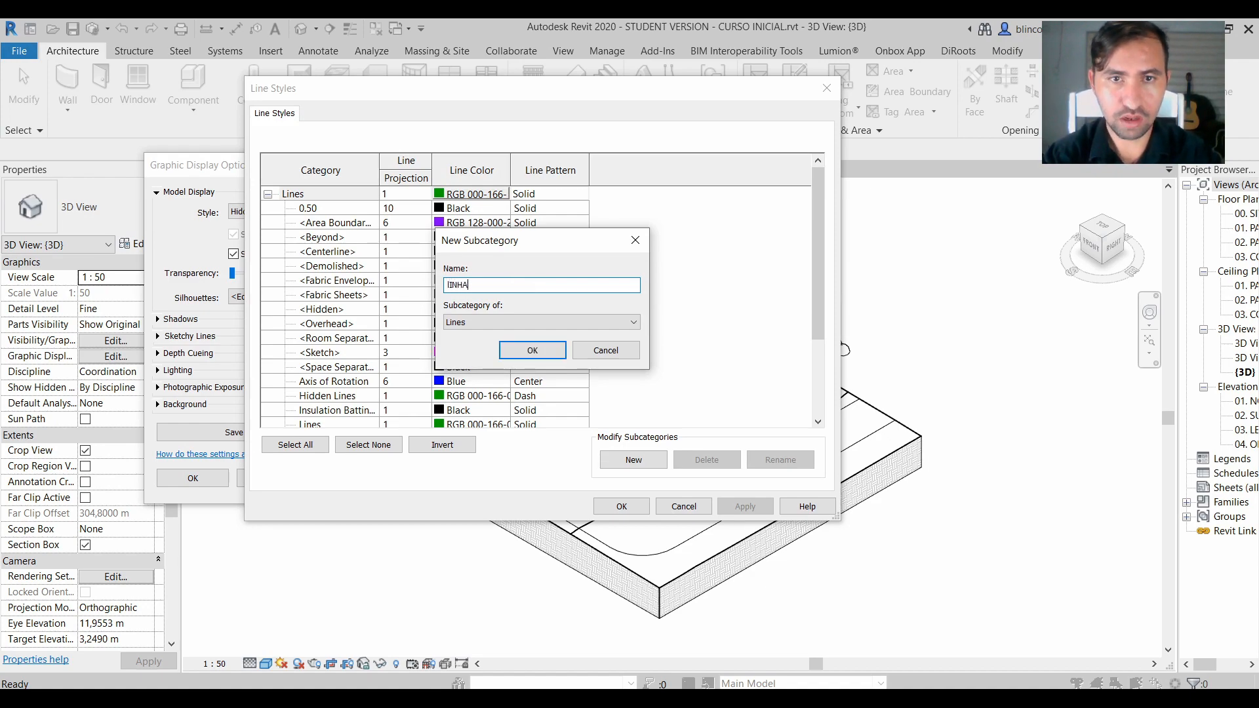
key(BackSpace)
key(BackSpace)
key(BackSpace)
key(BackSpace)
key(BackSpace)
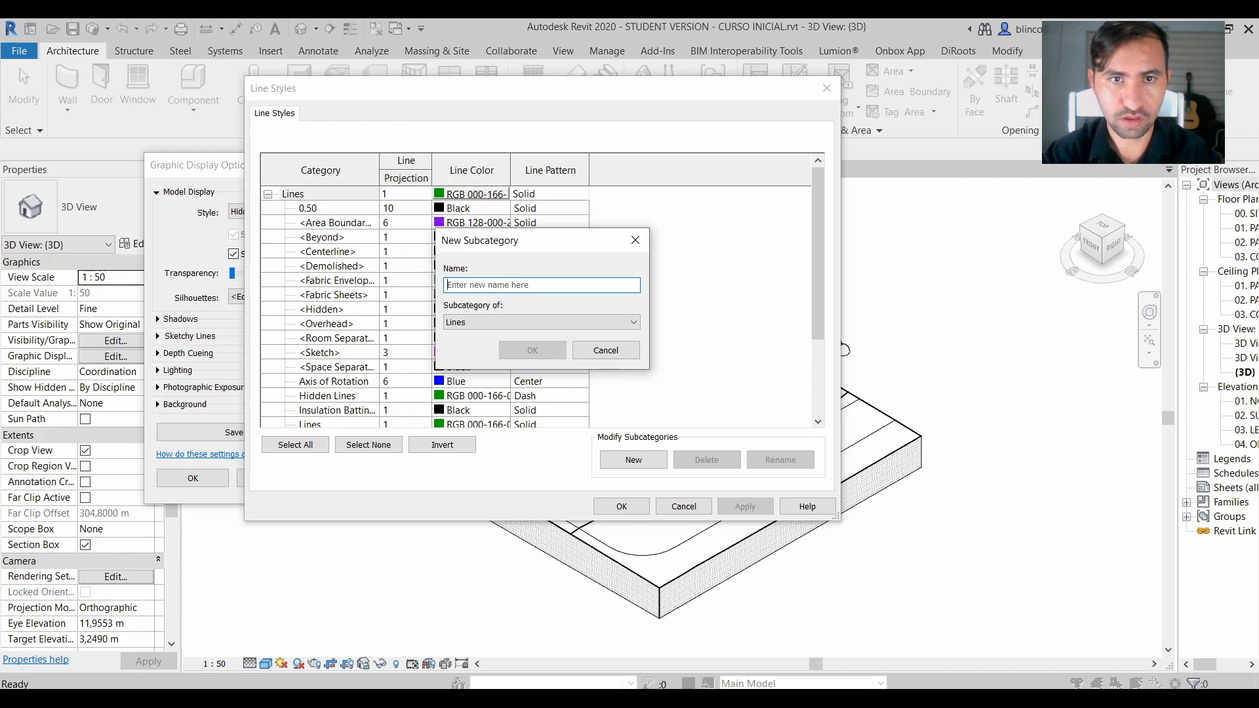
text(Linhas - Silhueta)
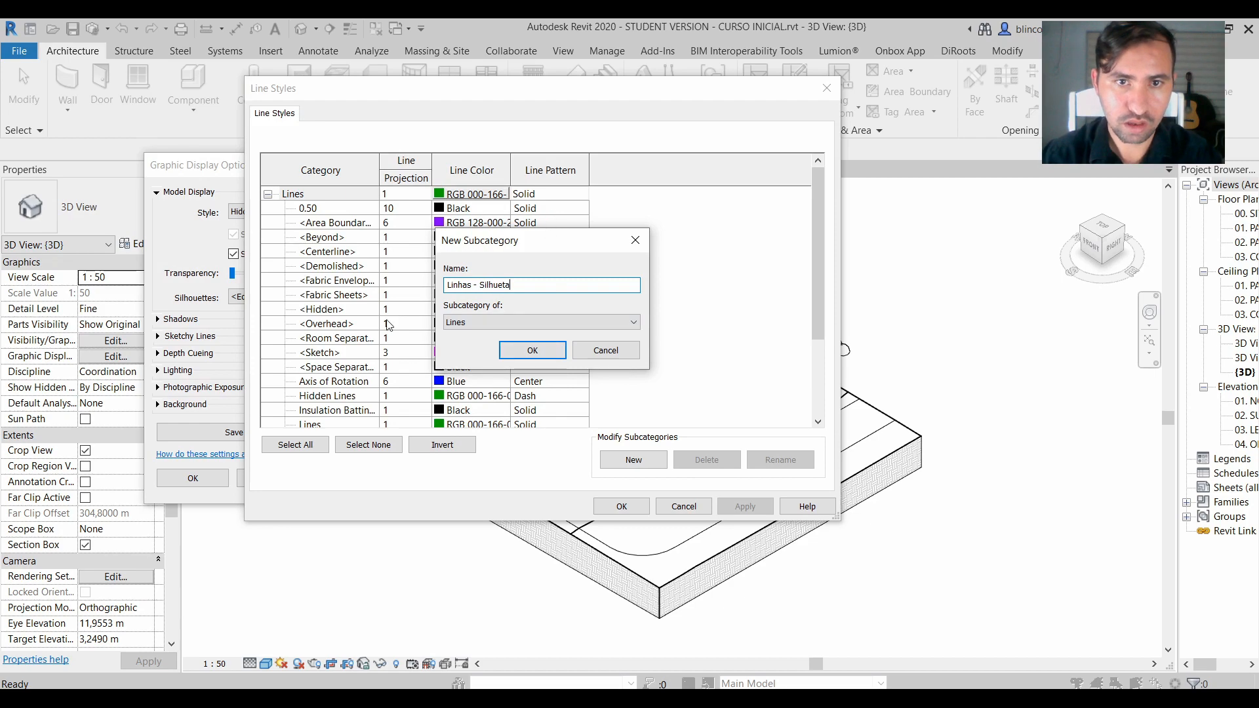
click(510, 322)
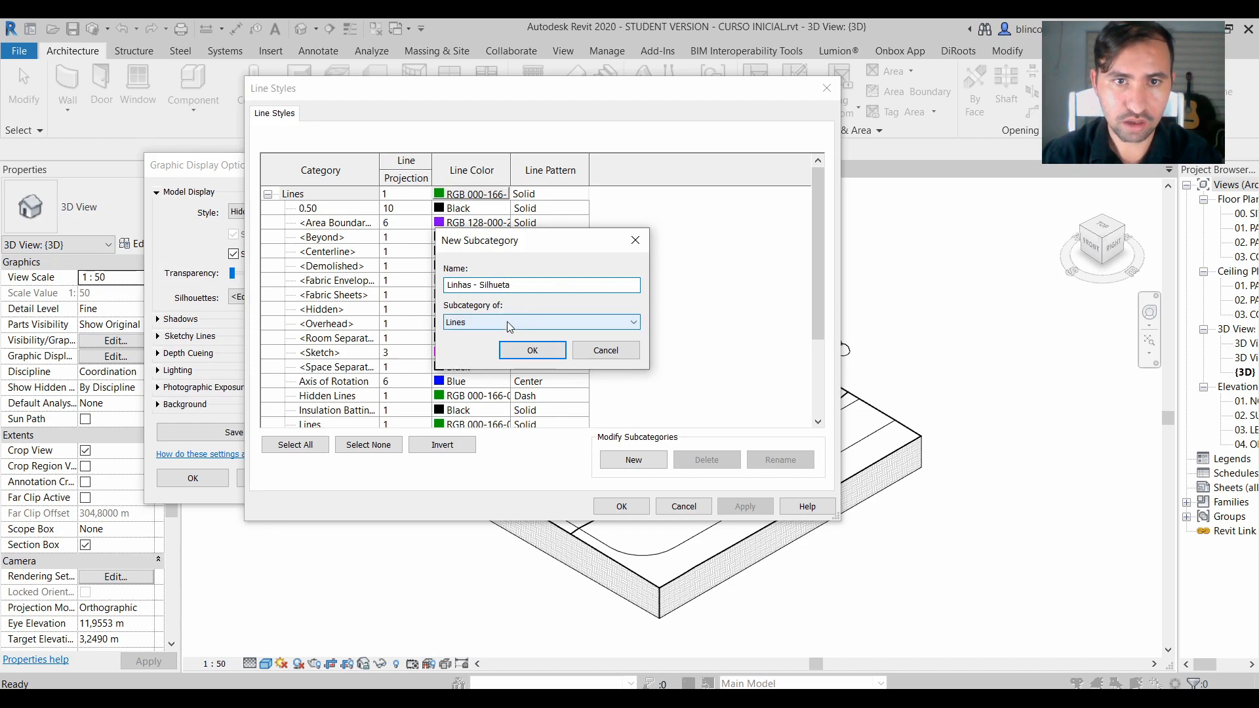
click(511, 336)
click(511, 343)
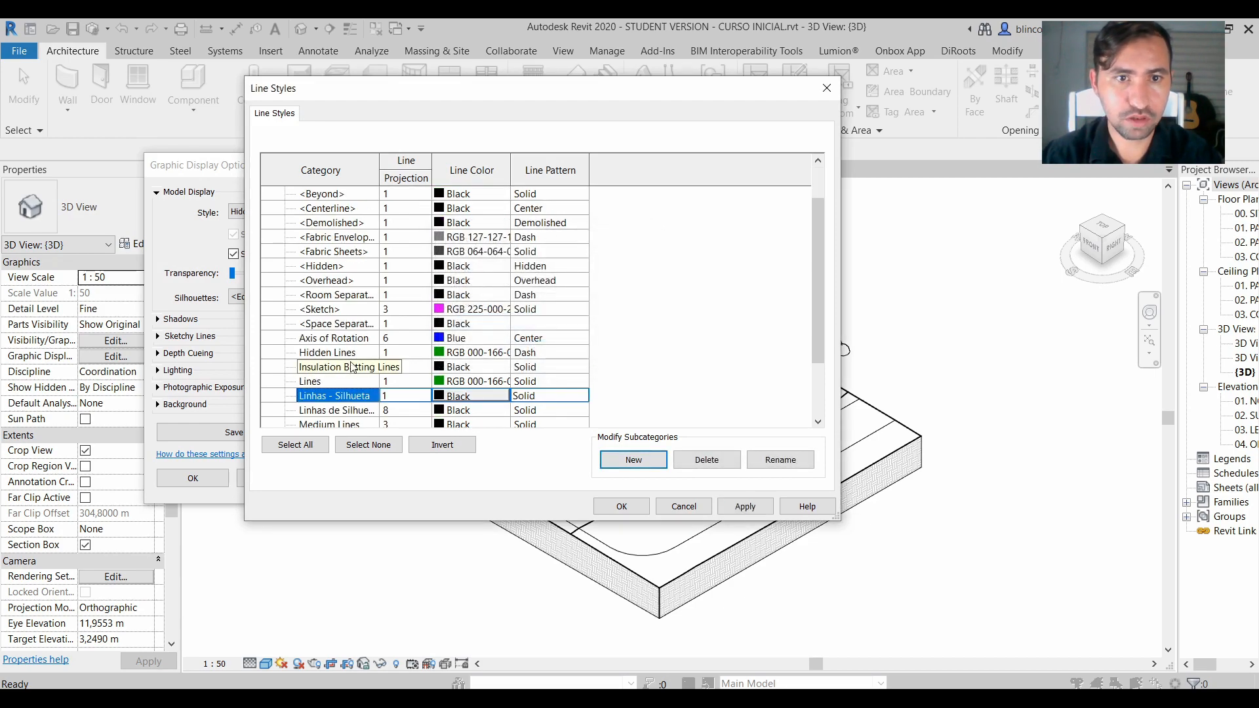
Delete the existing Linhas de Silhueta line style and confirm the deletion.
click(308, 414)
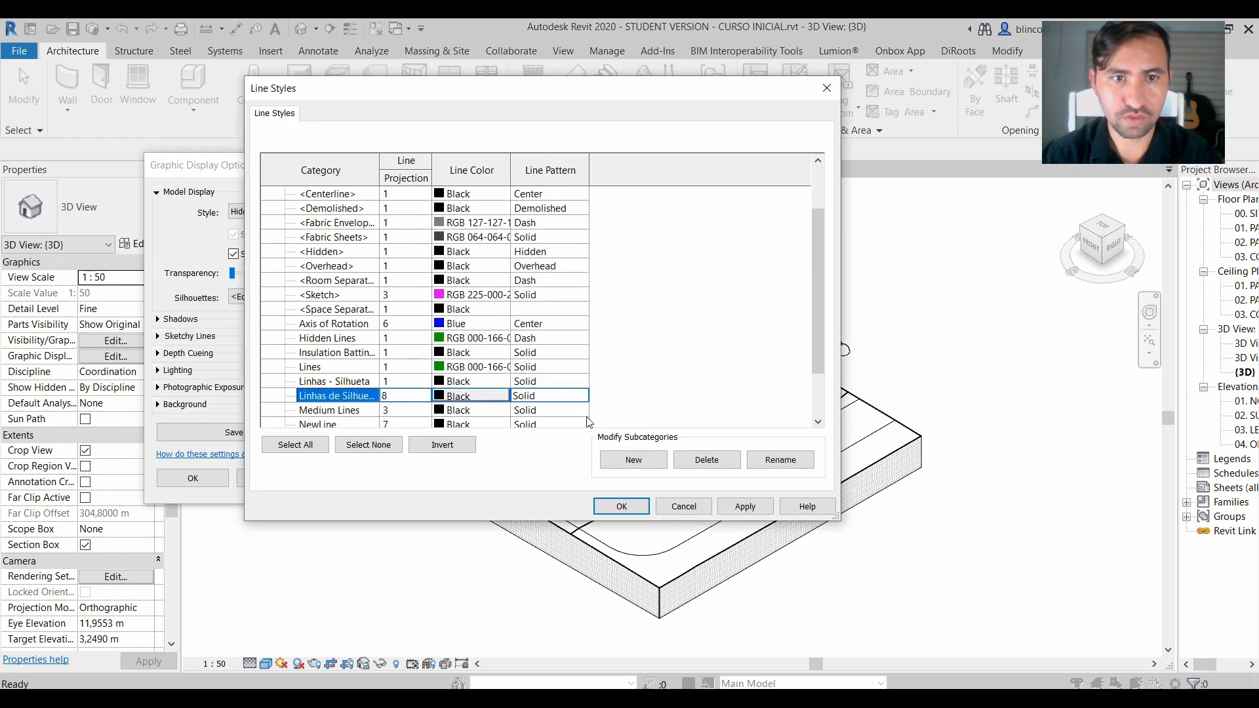
click(703, 463)
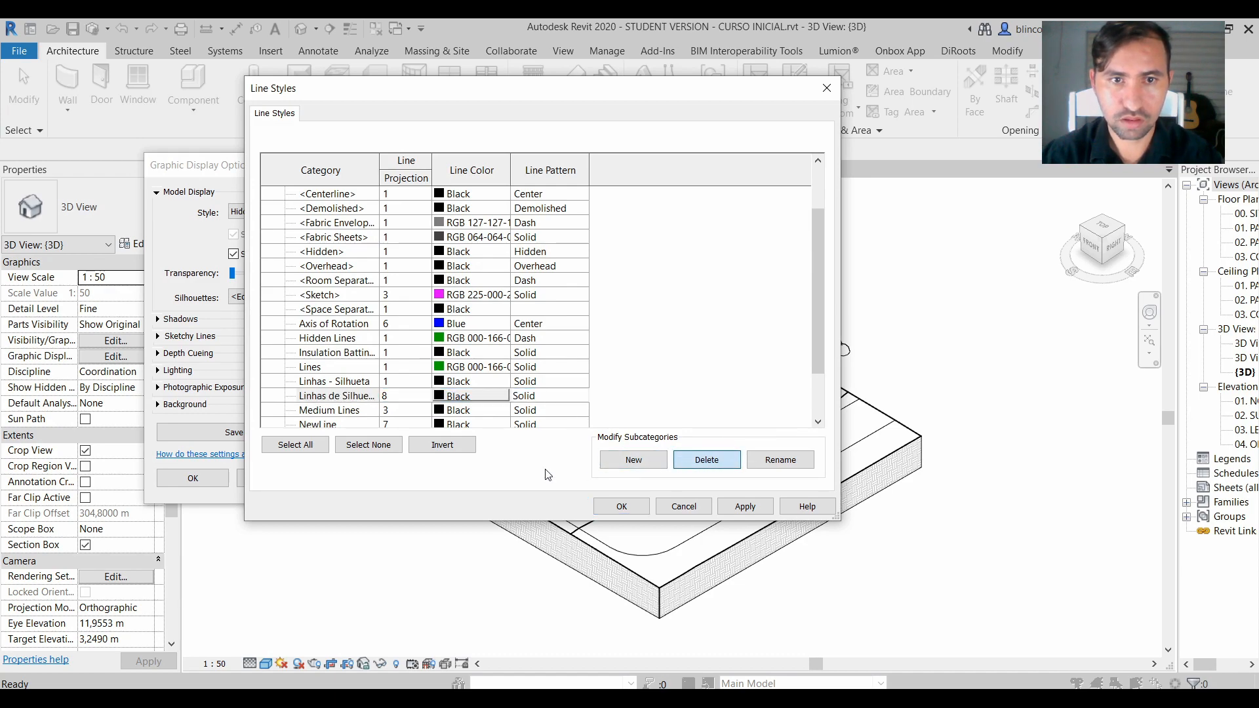
click(654, 379)
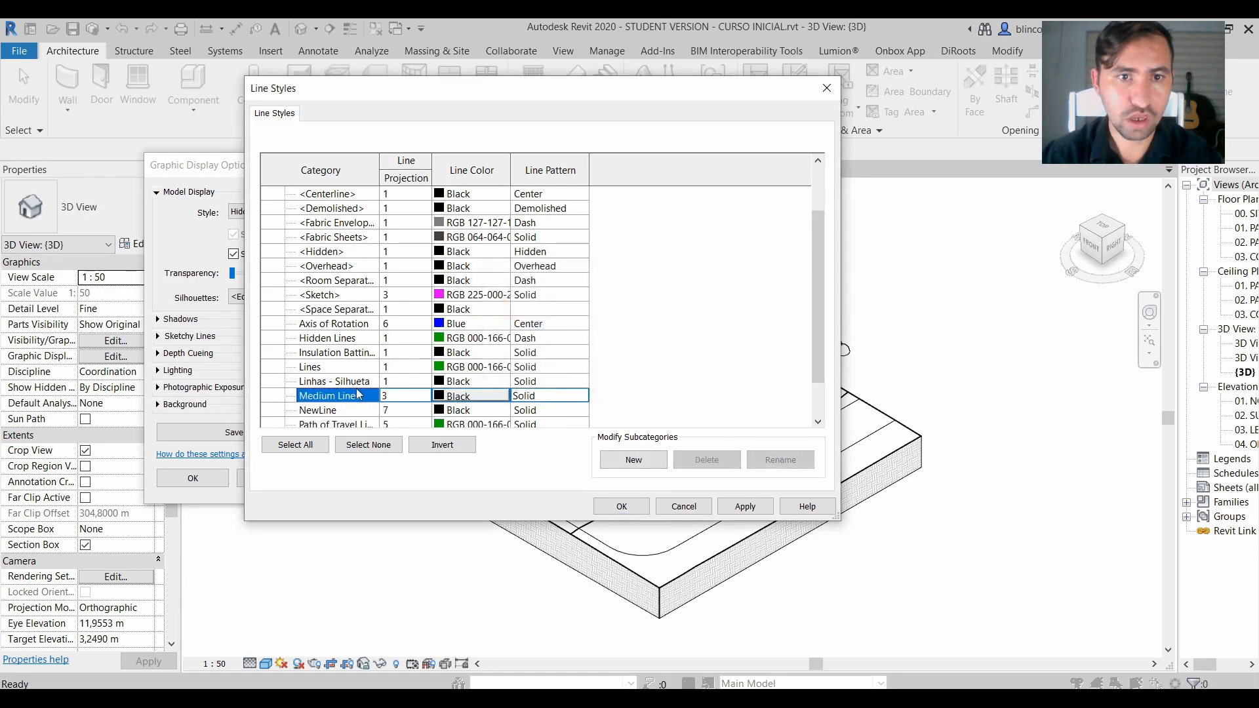
Set the projection line weight of the Linhas - Silhueta style to 8 and accept the line style and display settings.
click(348, 382)
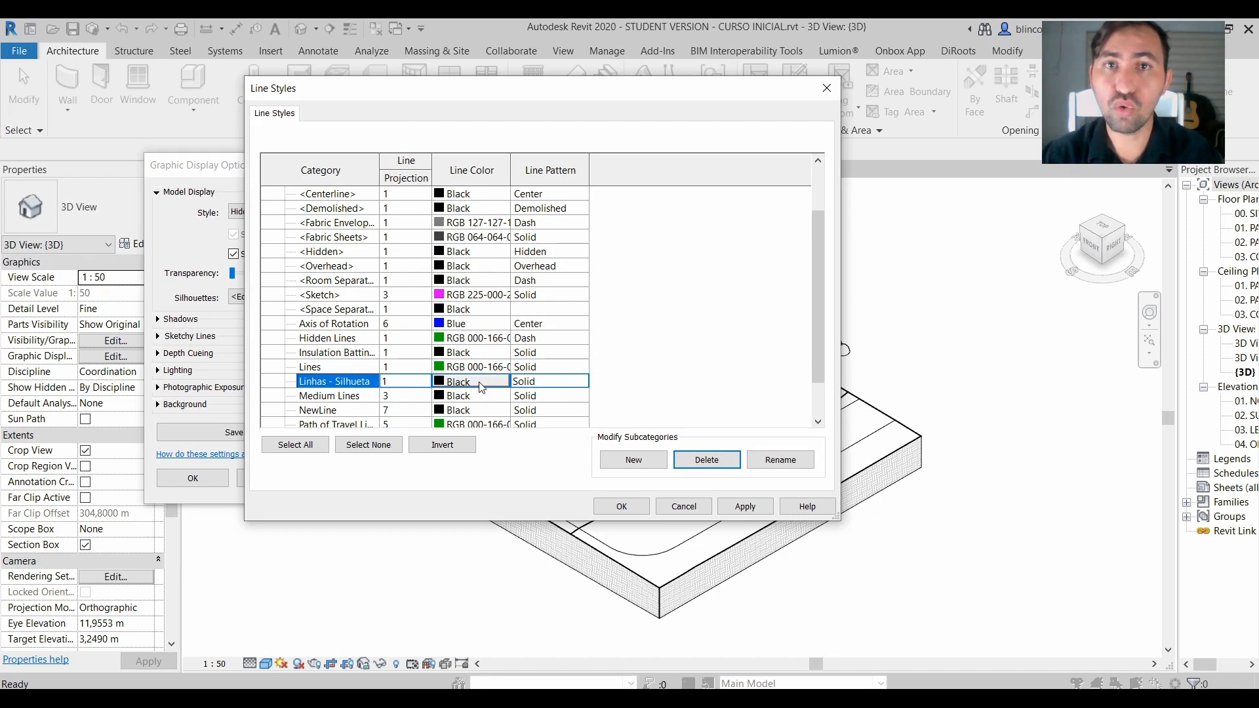
click(395, 382)
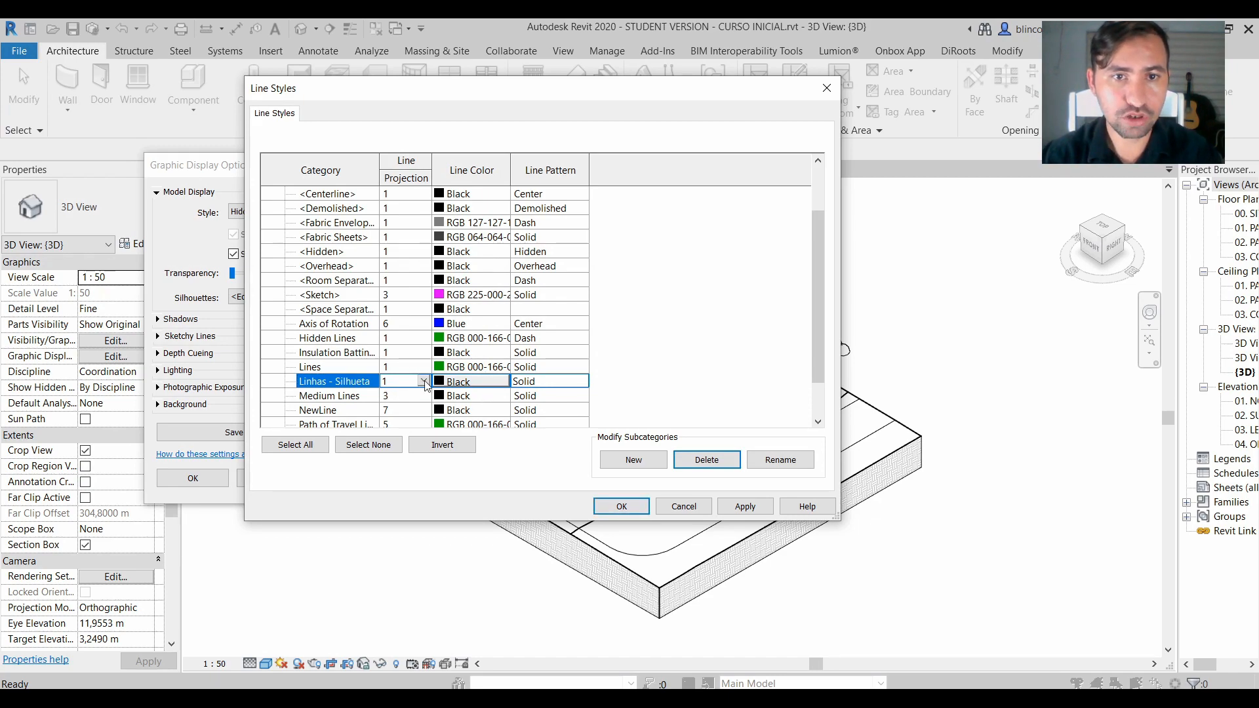
click(424, 382)
drag(424, 411, 423, 419)
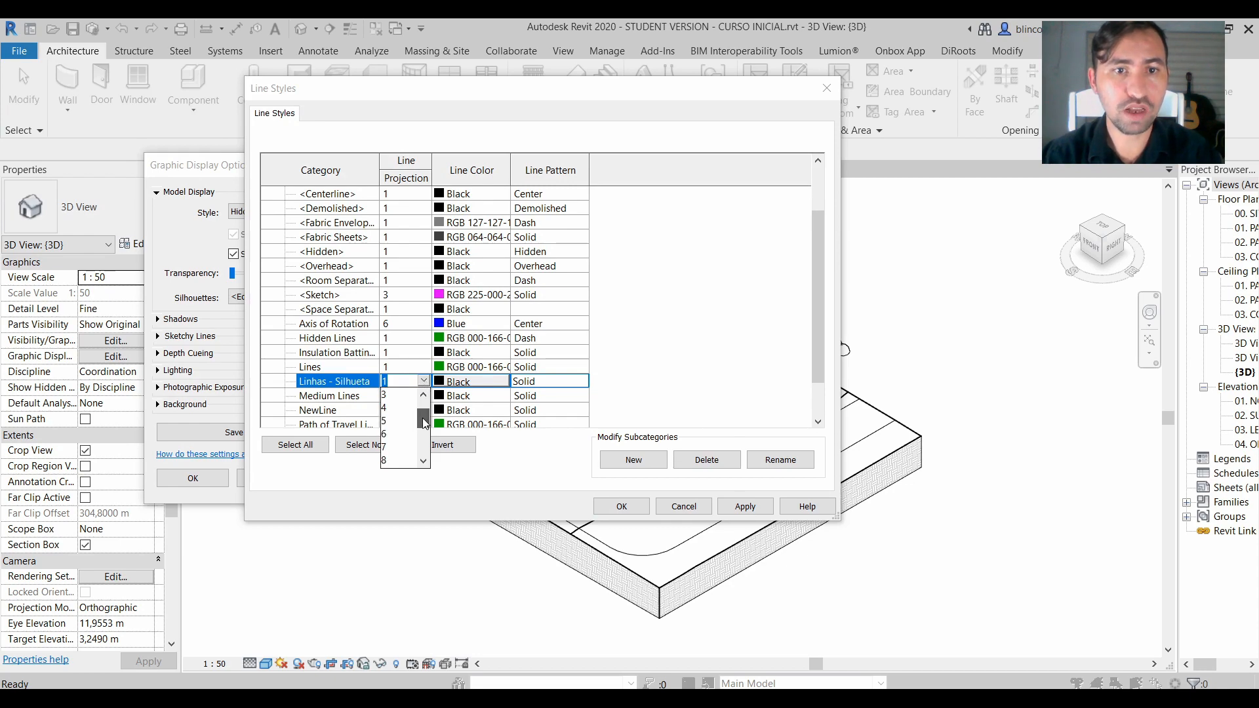
click(388, 462)
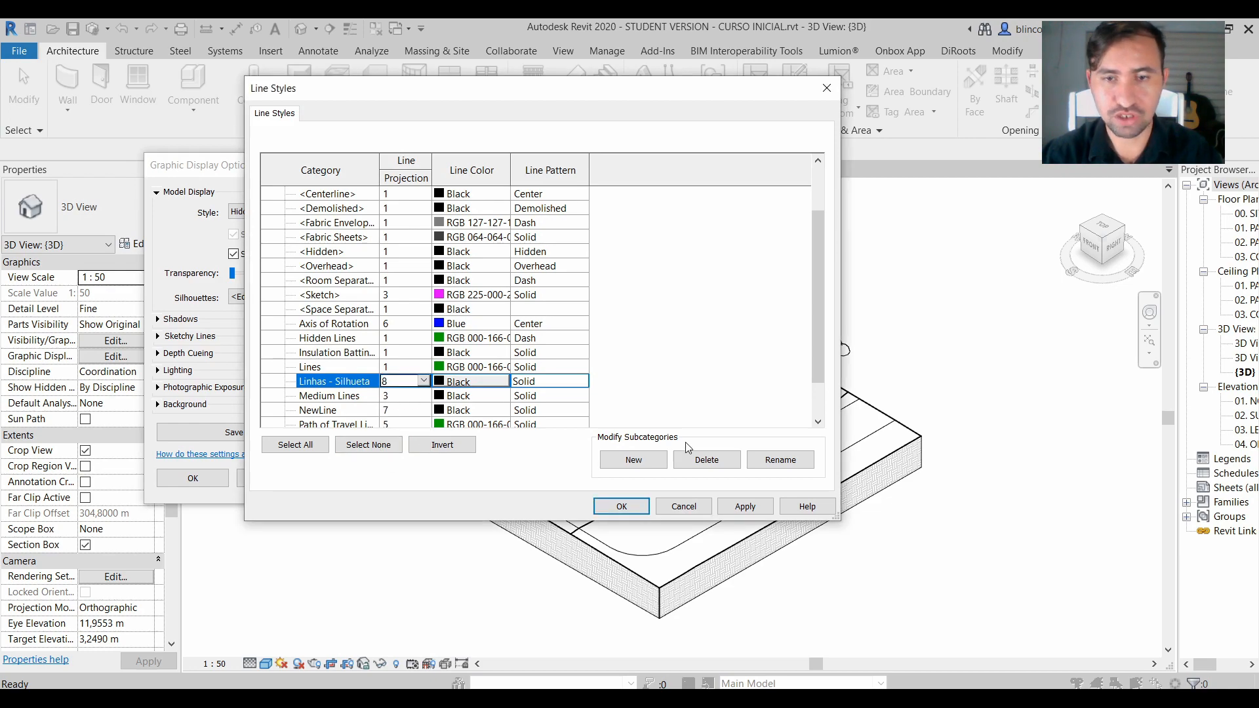
click(621, 507)
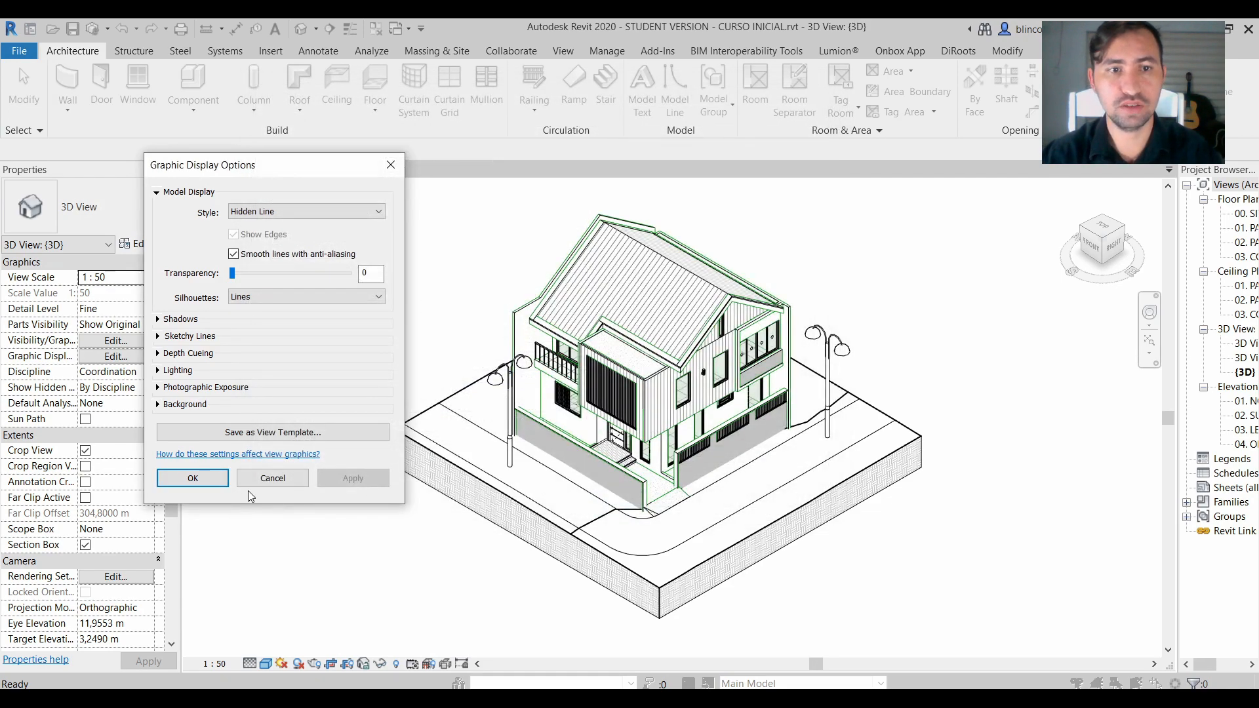
click(196, 478)
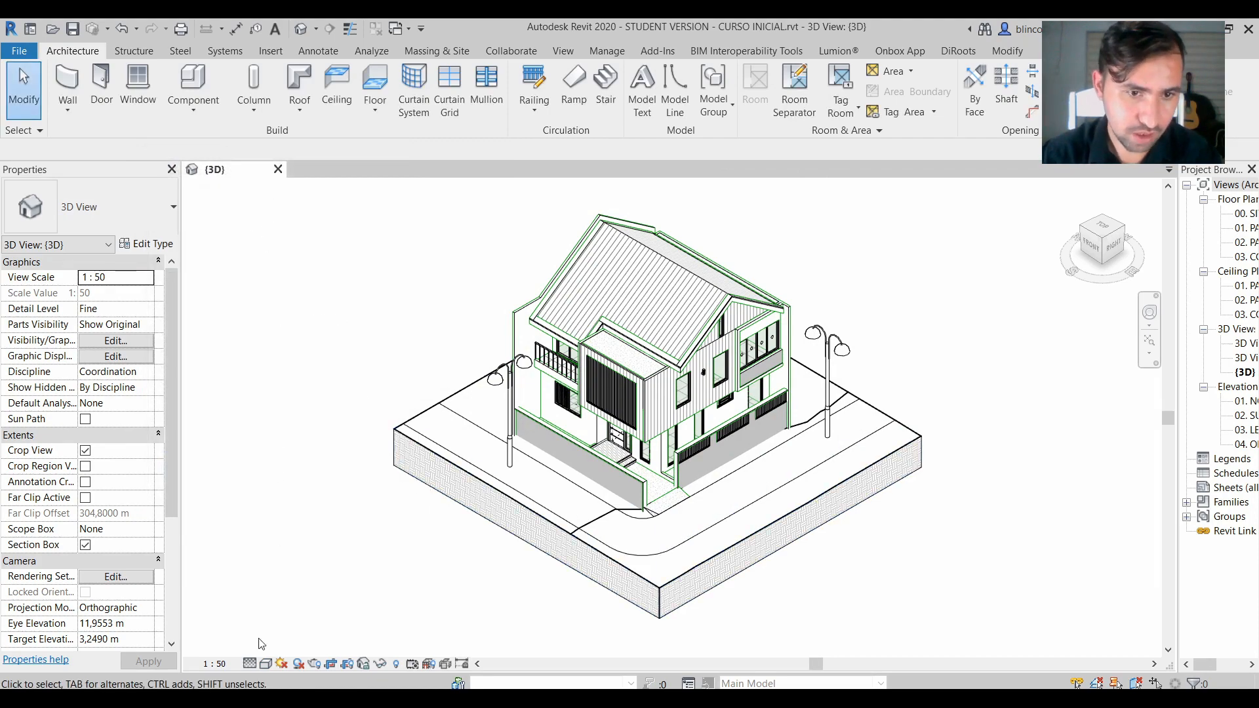
Set the 3D view's silhouettes to the Linhas - Silhueta style and apply it.
click(267, 661)
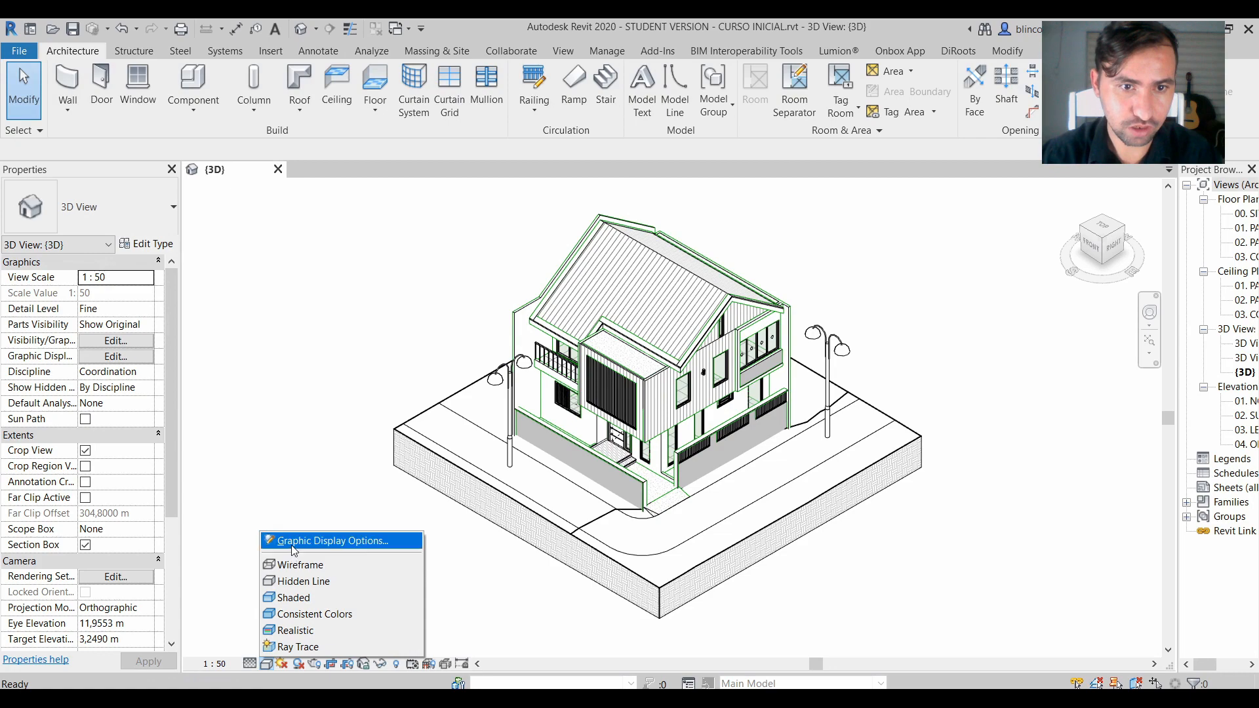
click(333, 540)
click(246, 298)
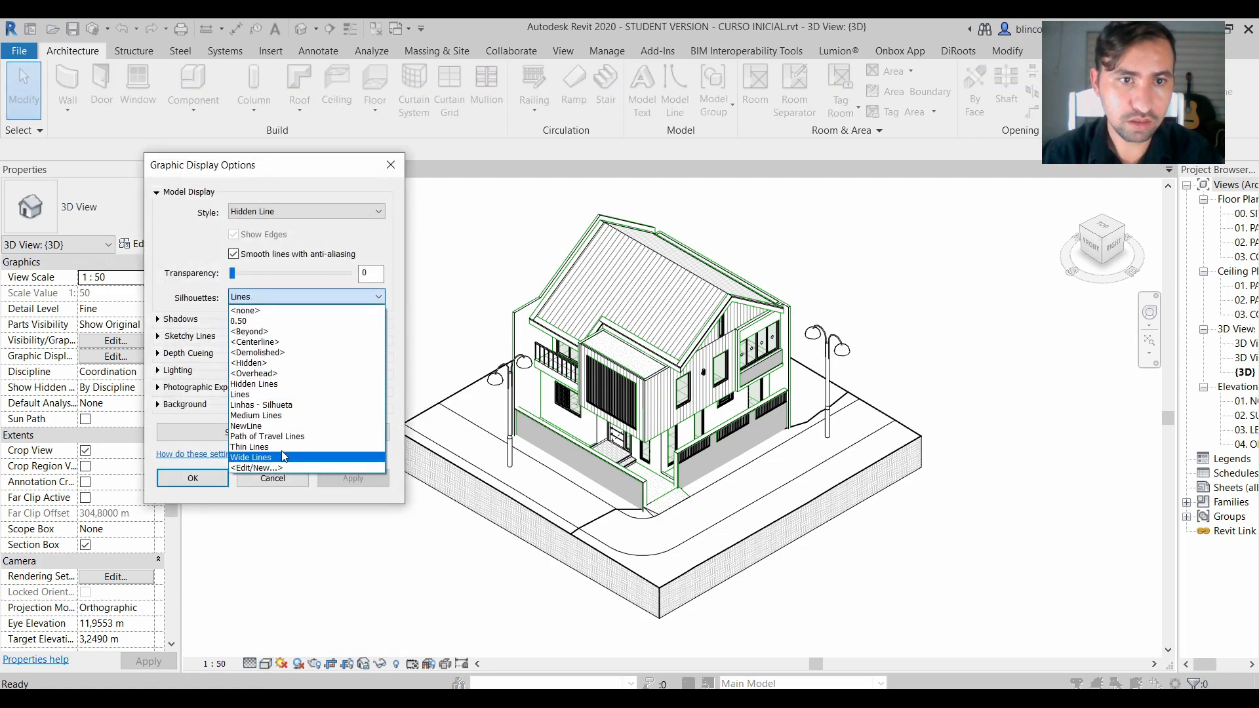
click(264, 404)
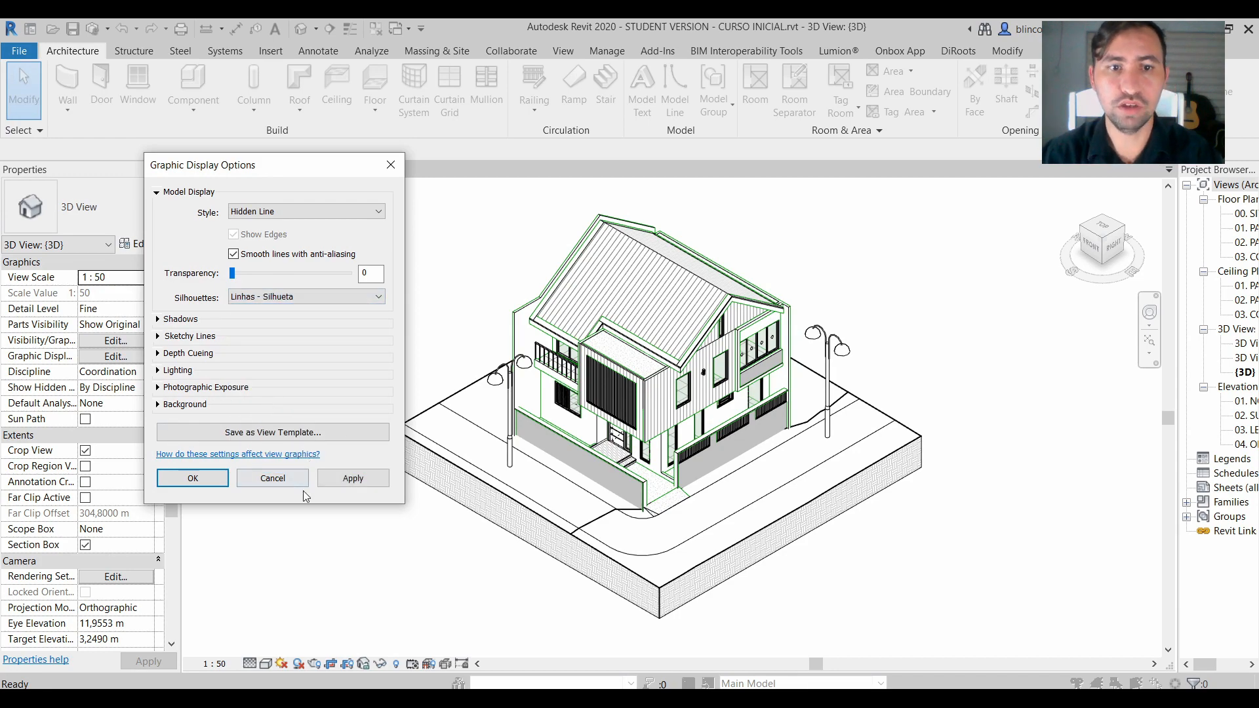
click(353, 479)
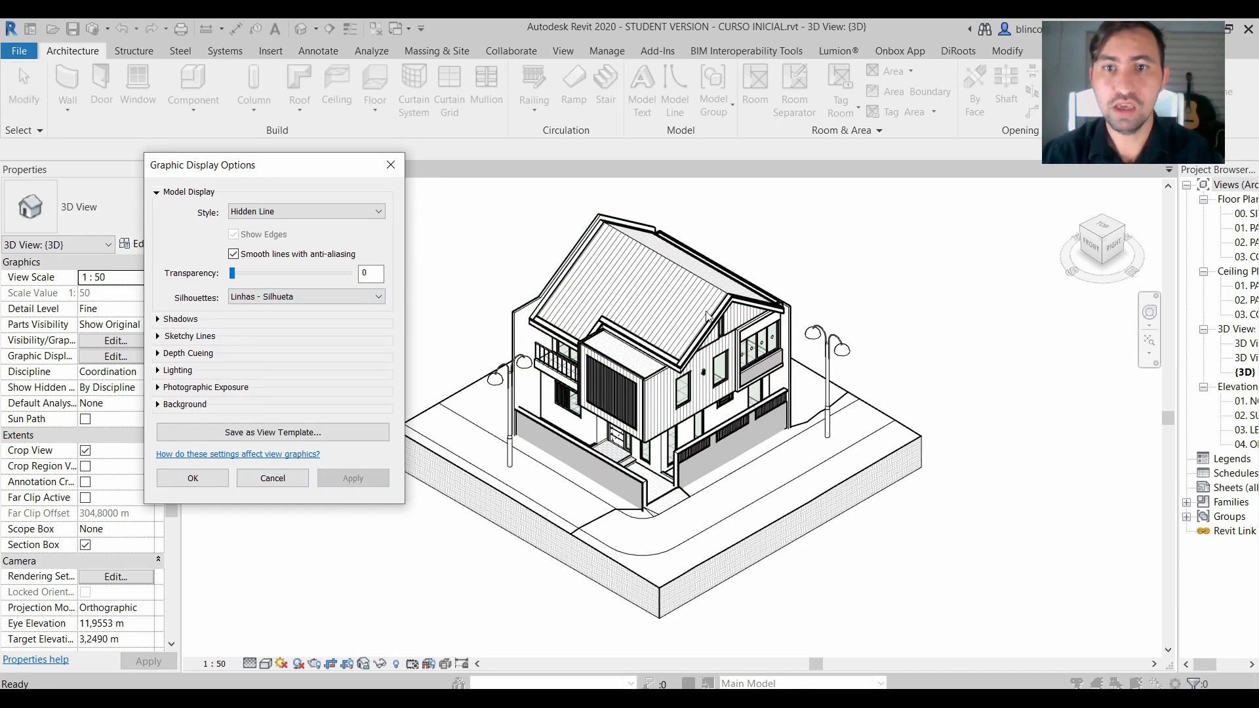
click(184, 478)
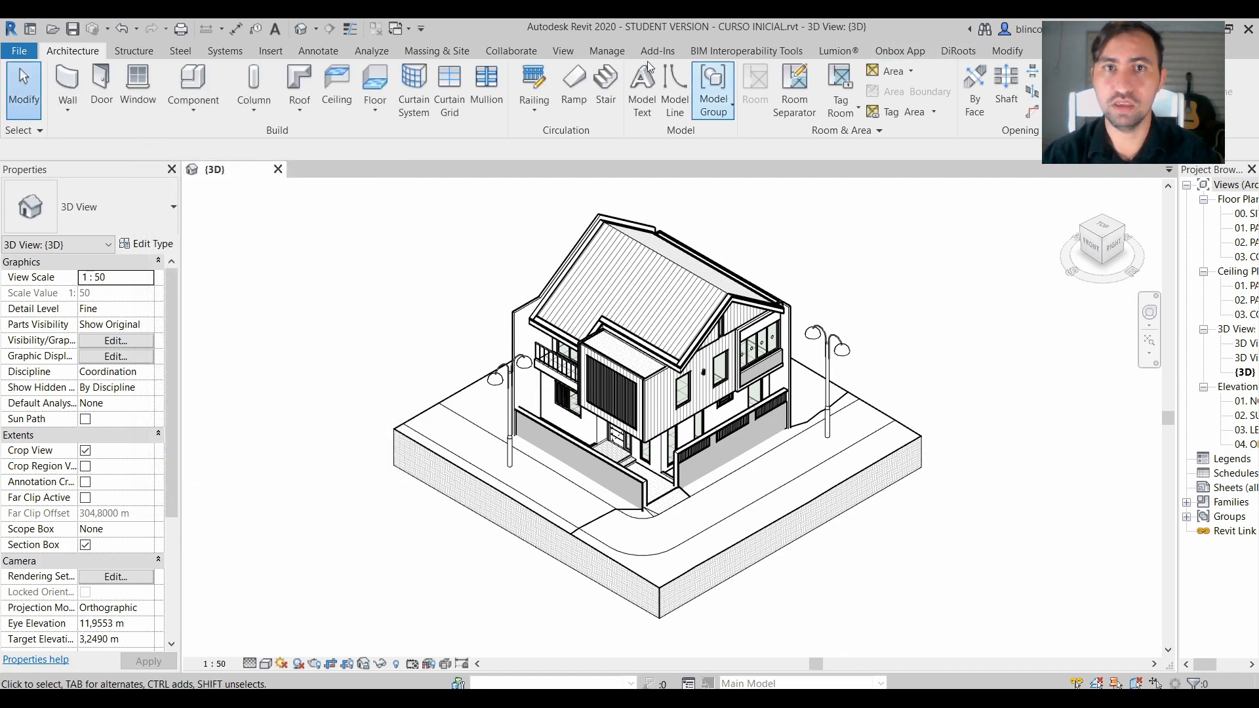
Review the project's line styles under Lines in the additional settings, including the Linhas - Silhueta entry.
click(607, 50)
click(548, 98)
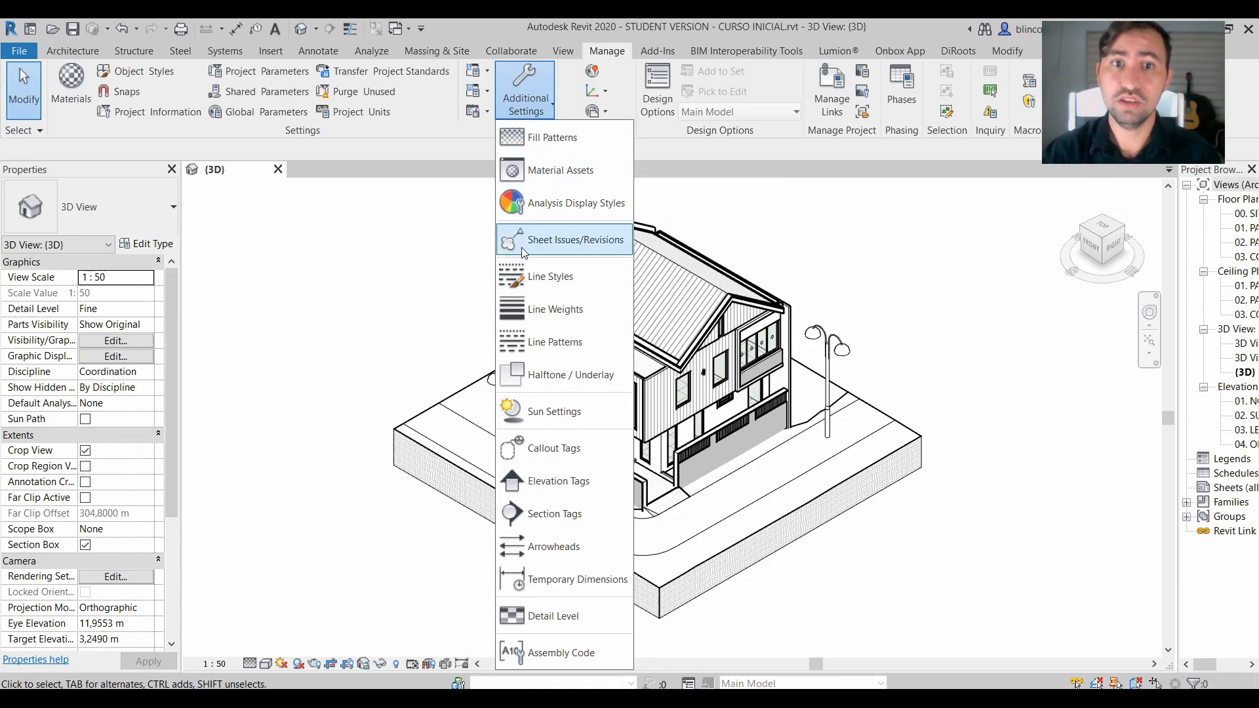
click(530, 277)
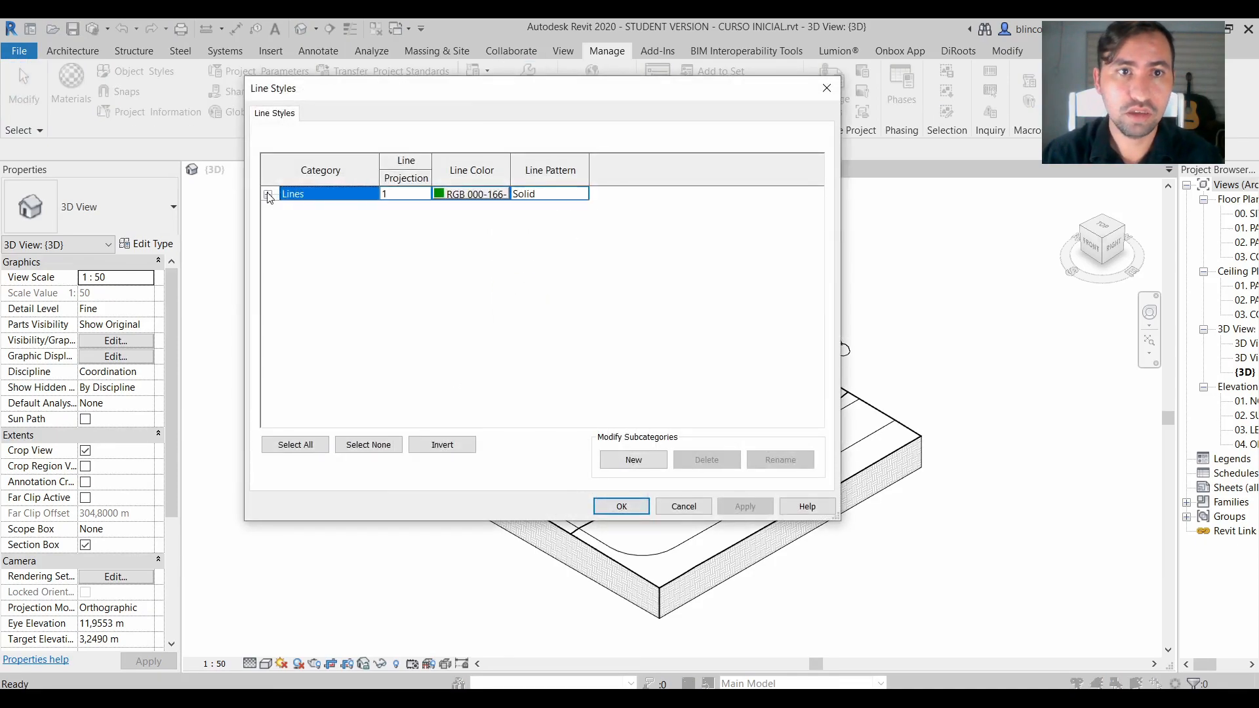
click(268, 194)
scroll(403, 390, down, 1)
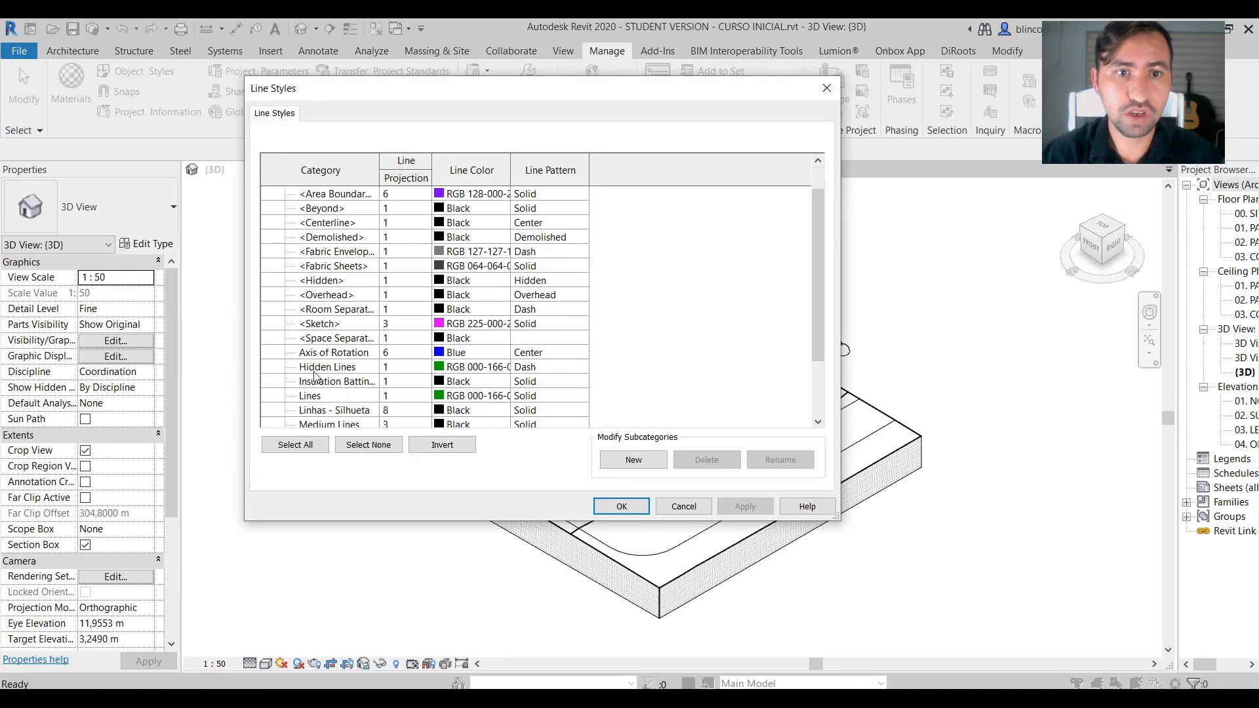
scroll(313, 403, down, 1)
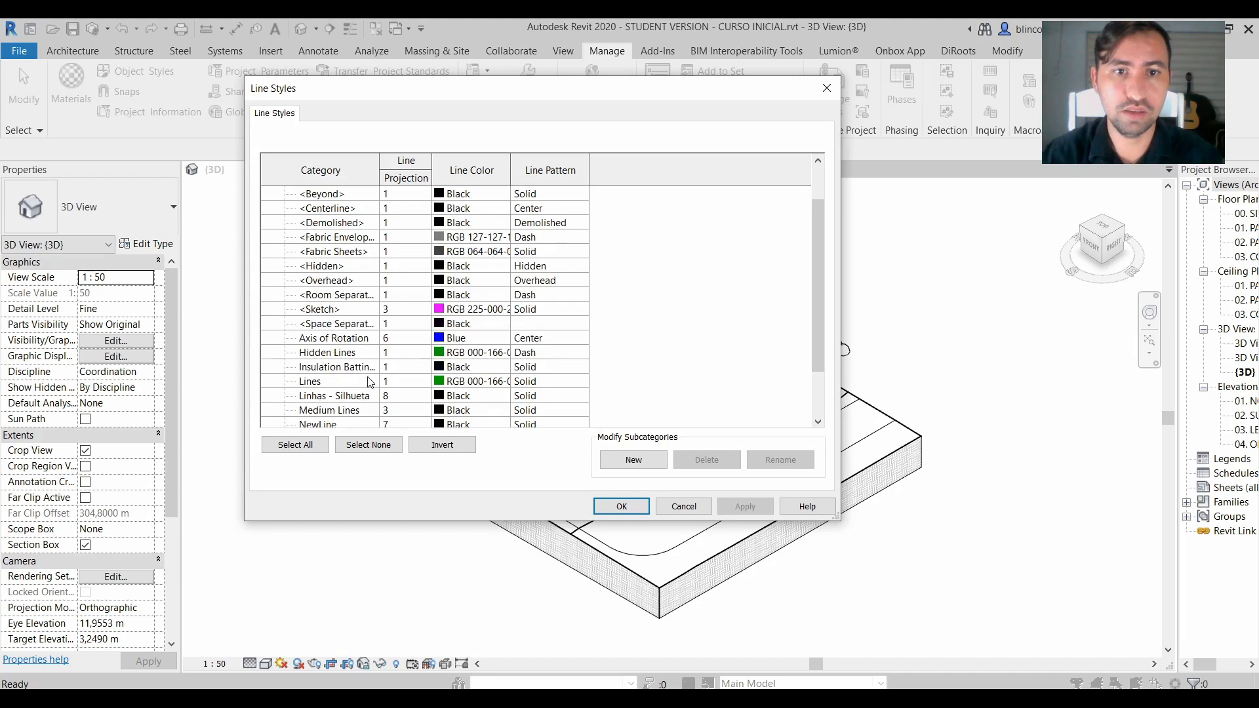
click(622, 506)
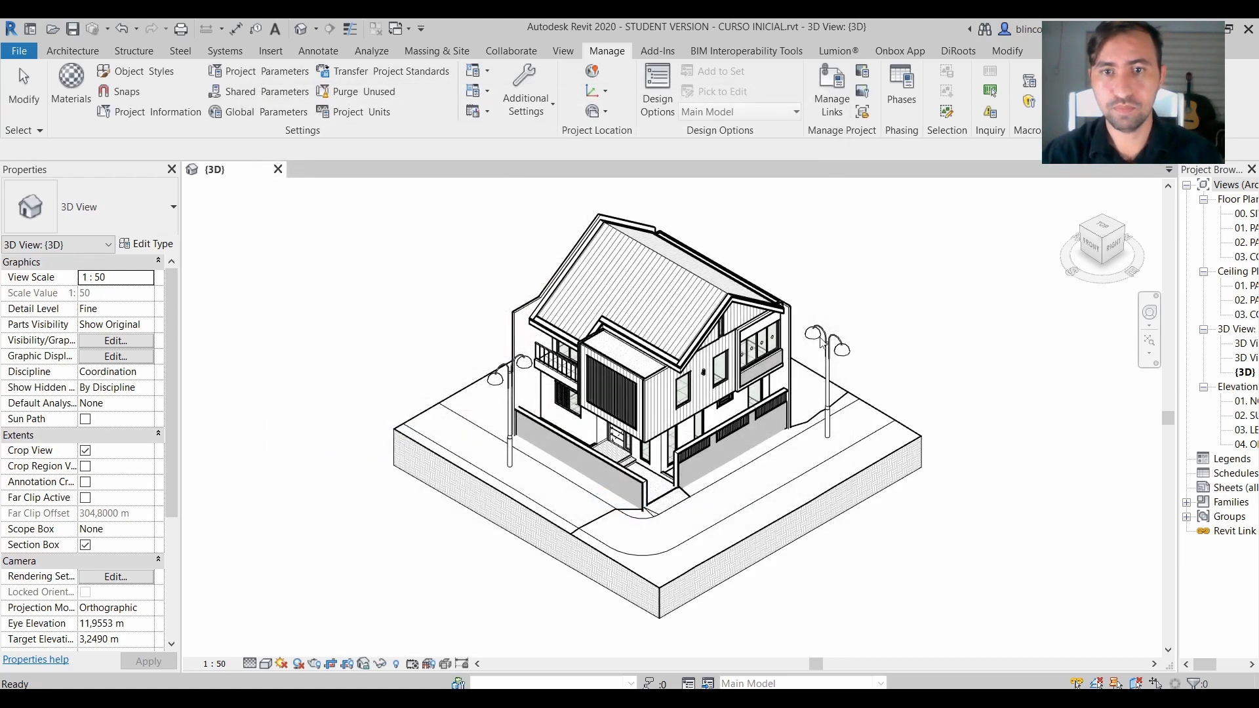
Start an image export of the silhouette view and specify its output file in the Watercolor folder, basing the name on WATERCOLOR - PB1_2.png.
click(19, 51)
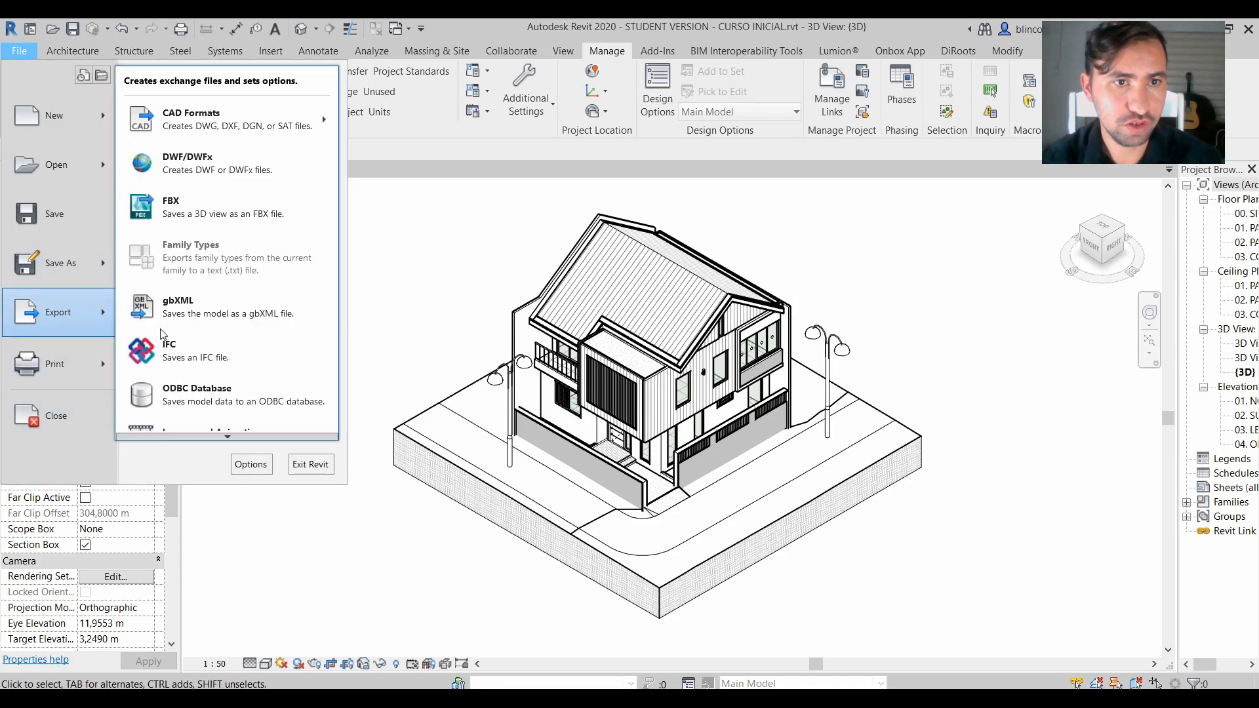
mouse_move(63, 349)
mouse_move(260, 430)
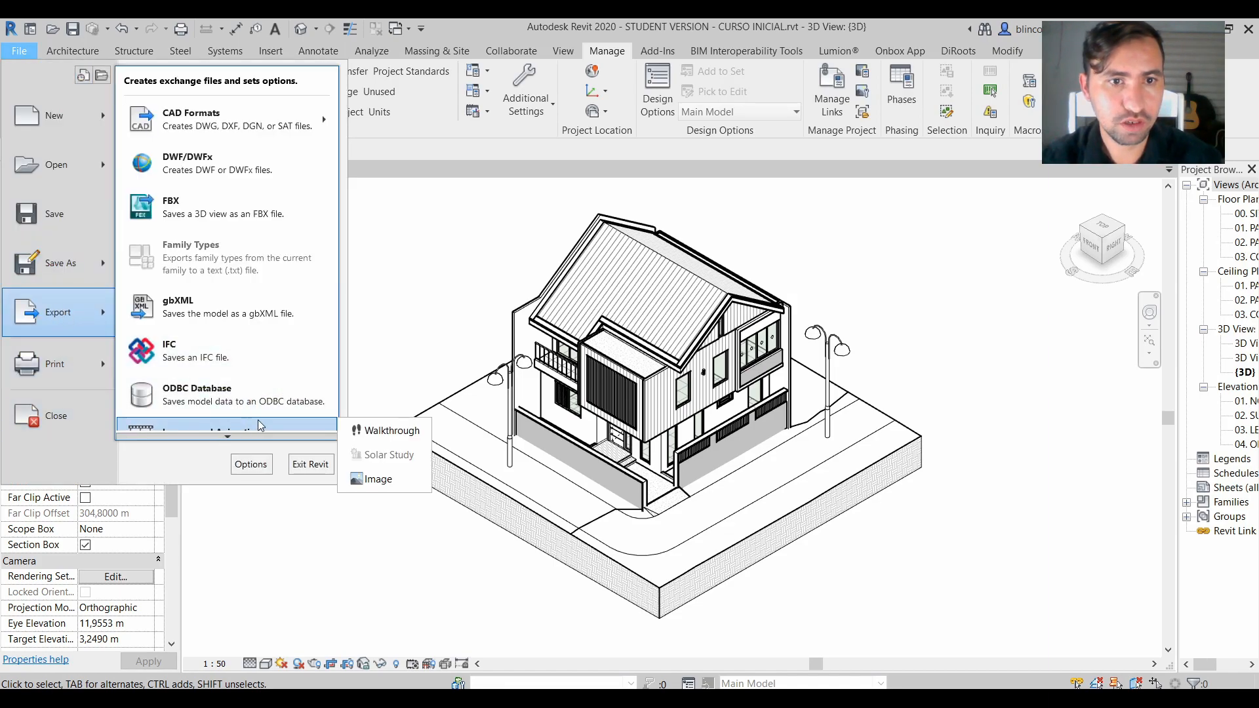
click(356, 482)
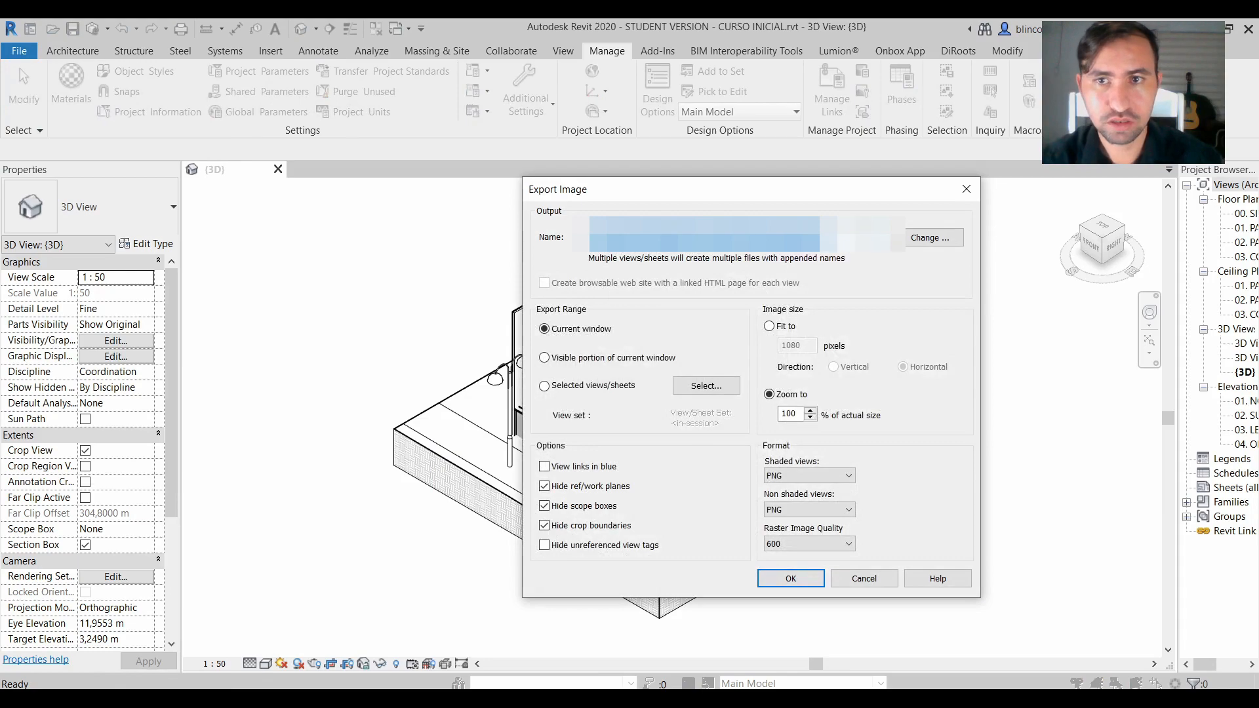
click(930, 238)
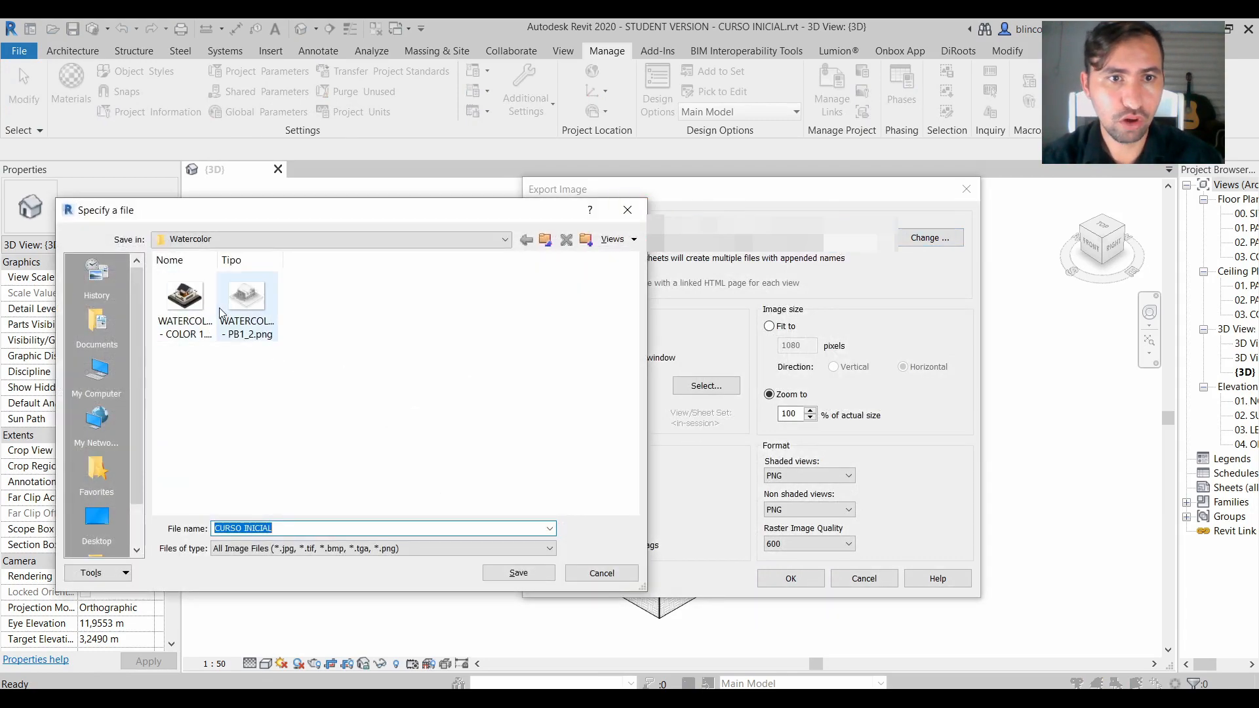
click(246, 303)
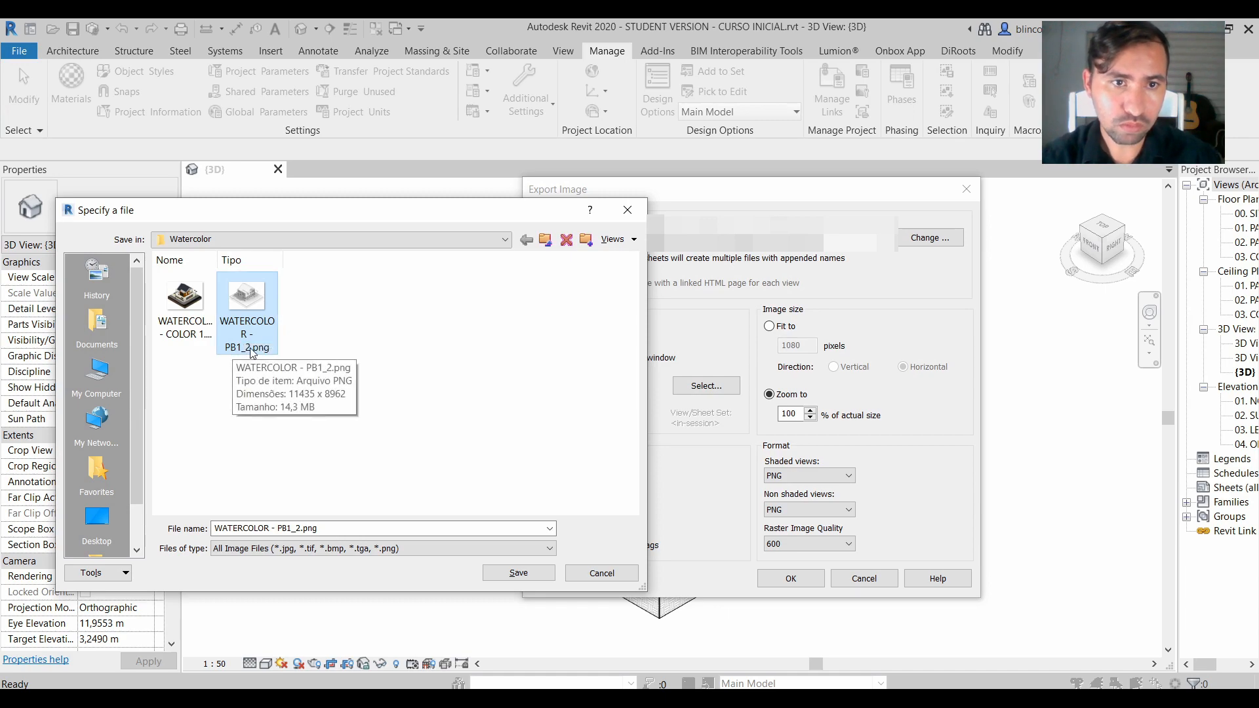
key(Tab)
click(302, 528)
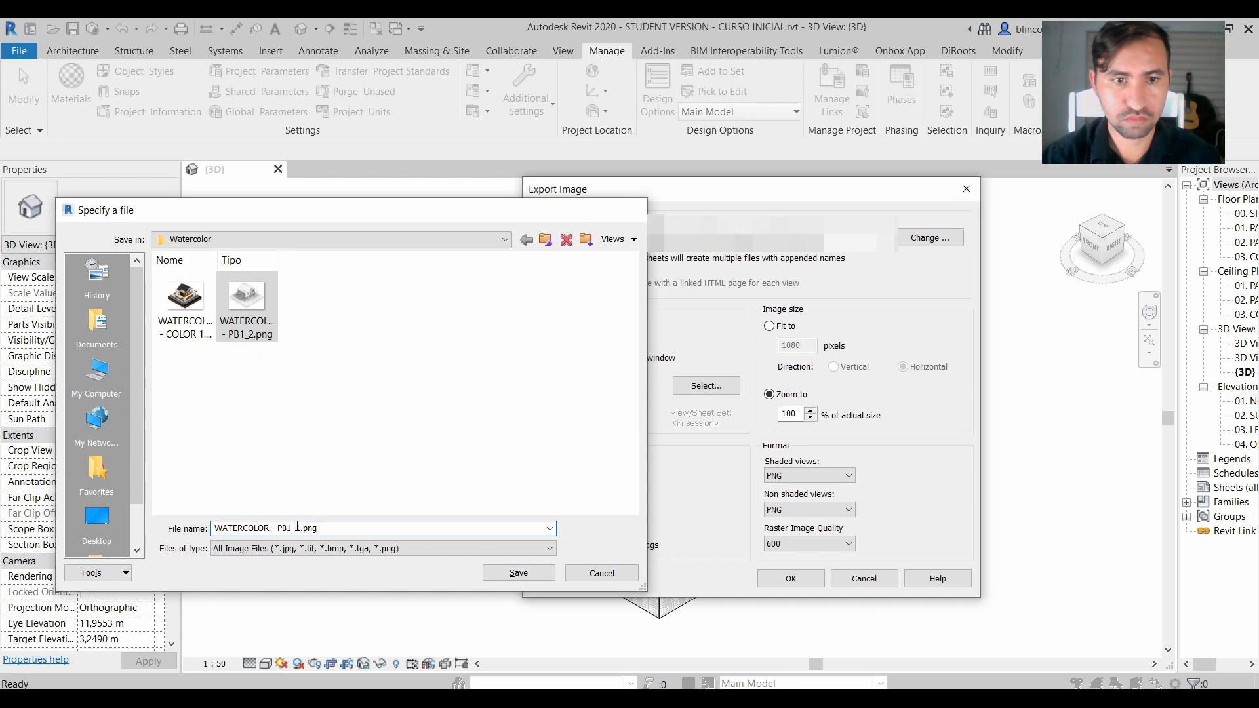
key(Return)
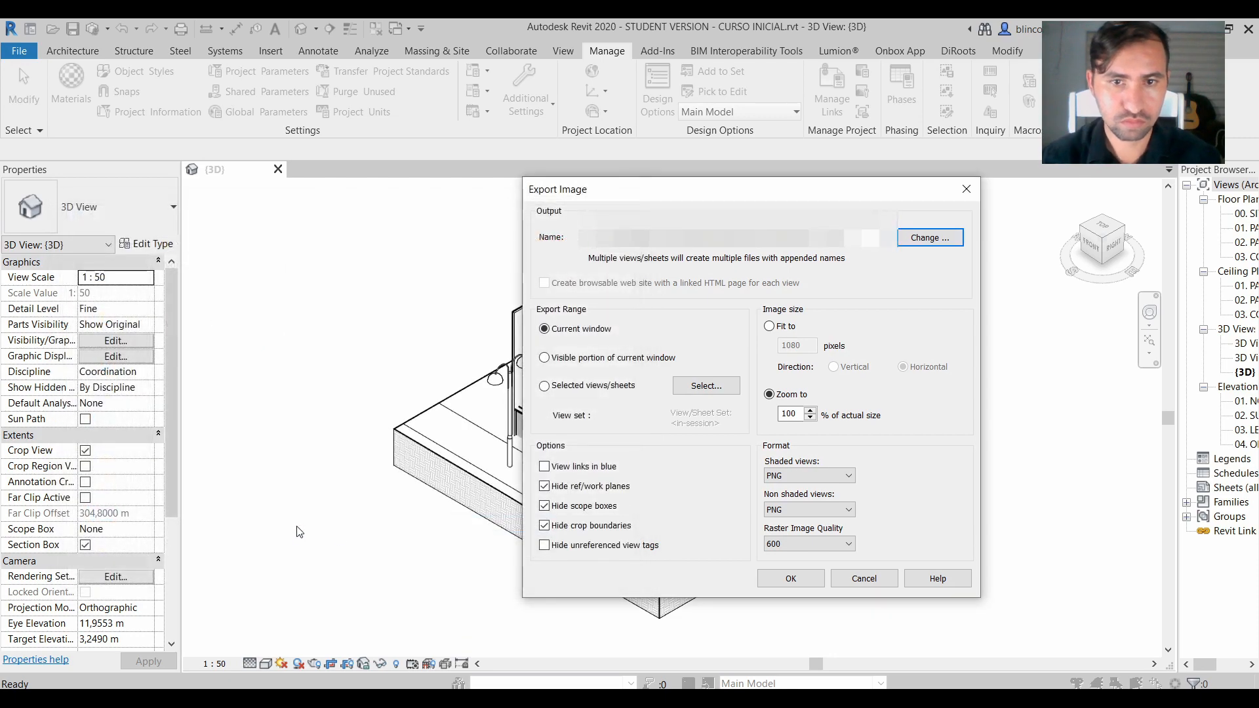
Run the silhouette view's PNG export and review the exported color, PB1_1 and PB1_2 images in the Watercolor folder.
click(790, 581)
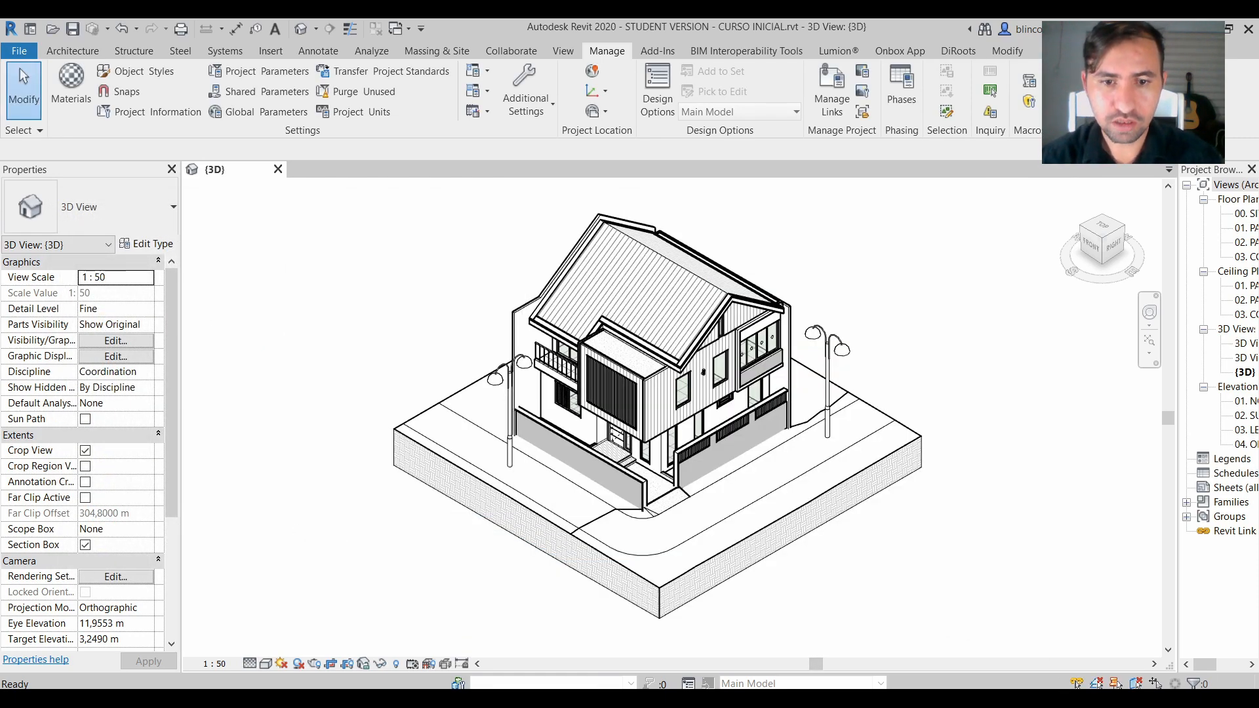
key(alt+Tab)
drag(387, 415, 466, 417)
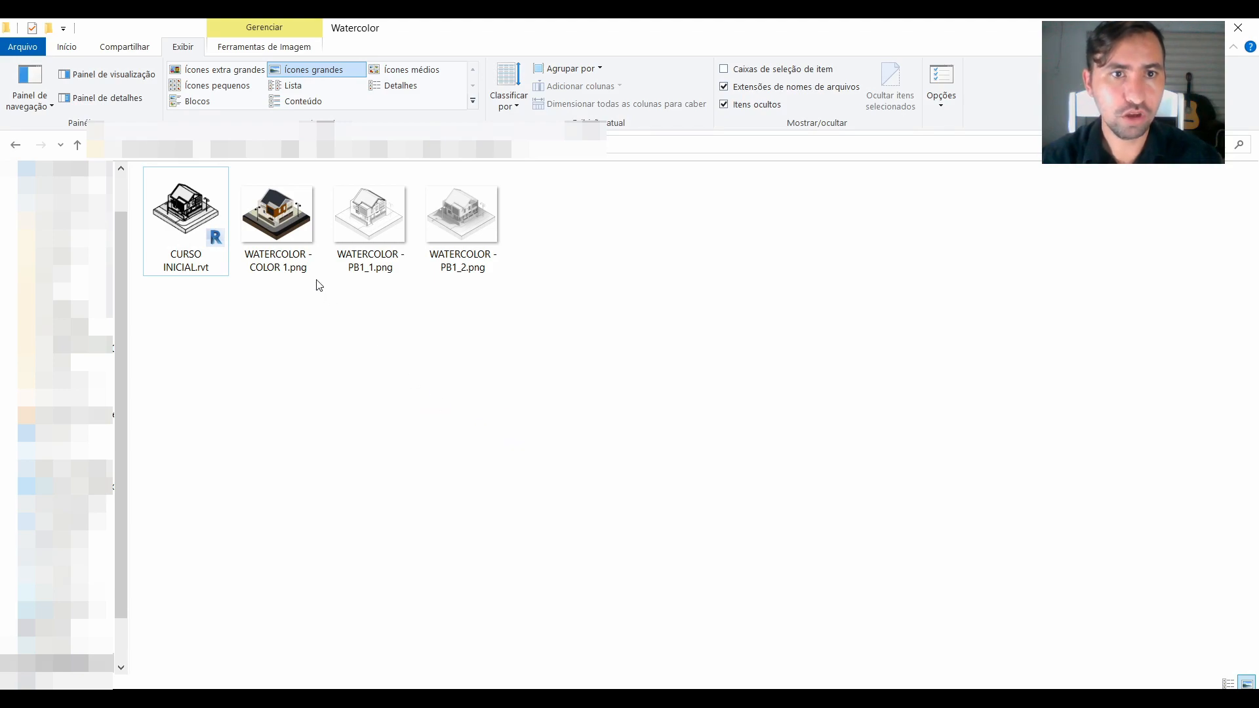
double_click(285, 224)
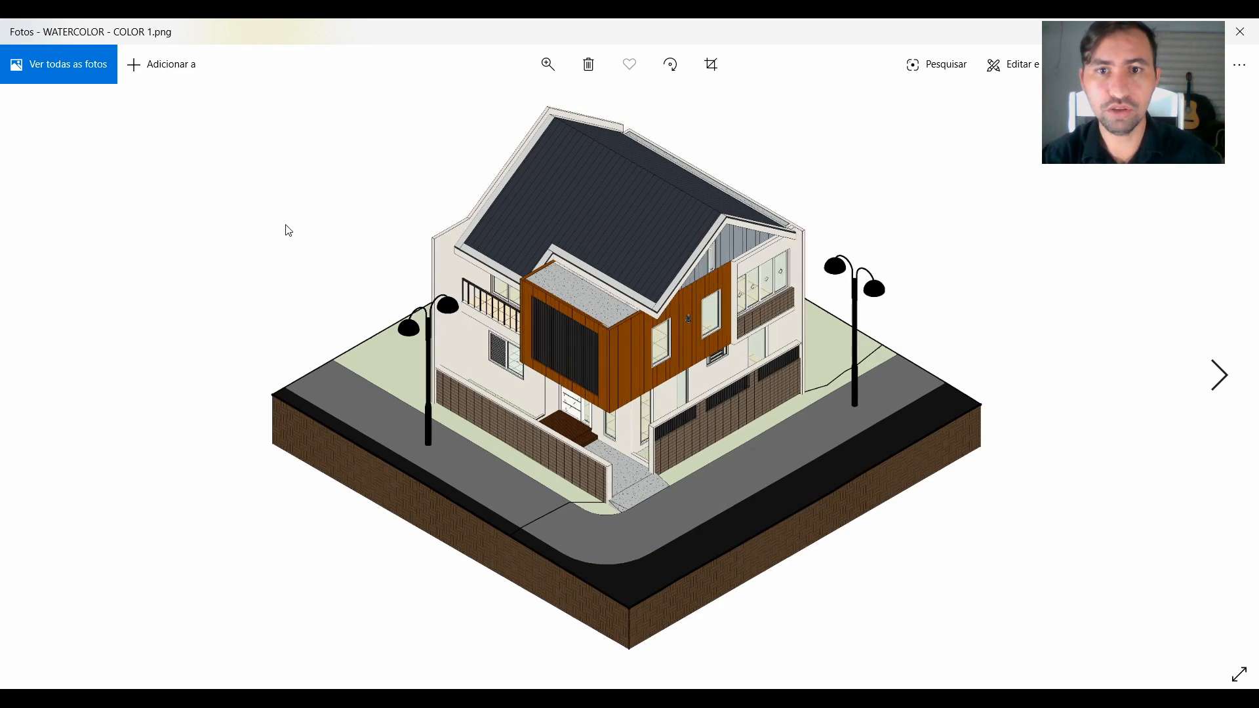
key(Right)
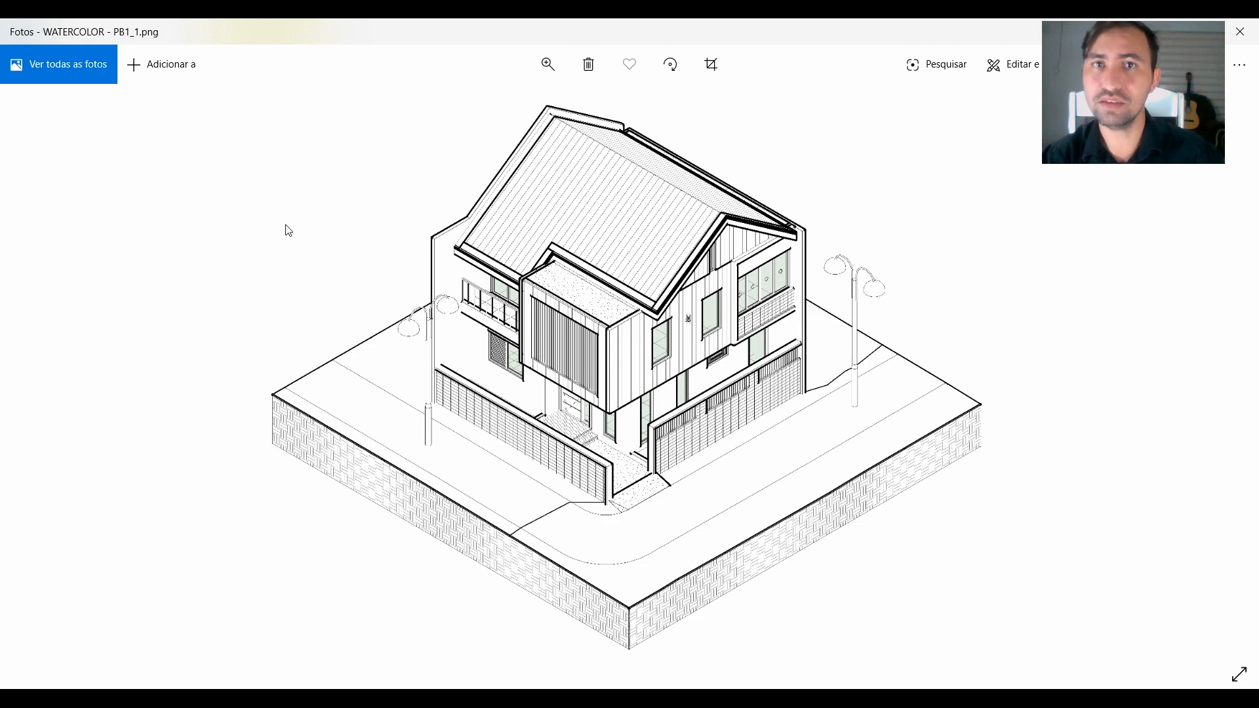
key(Right)
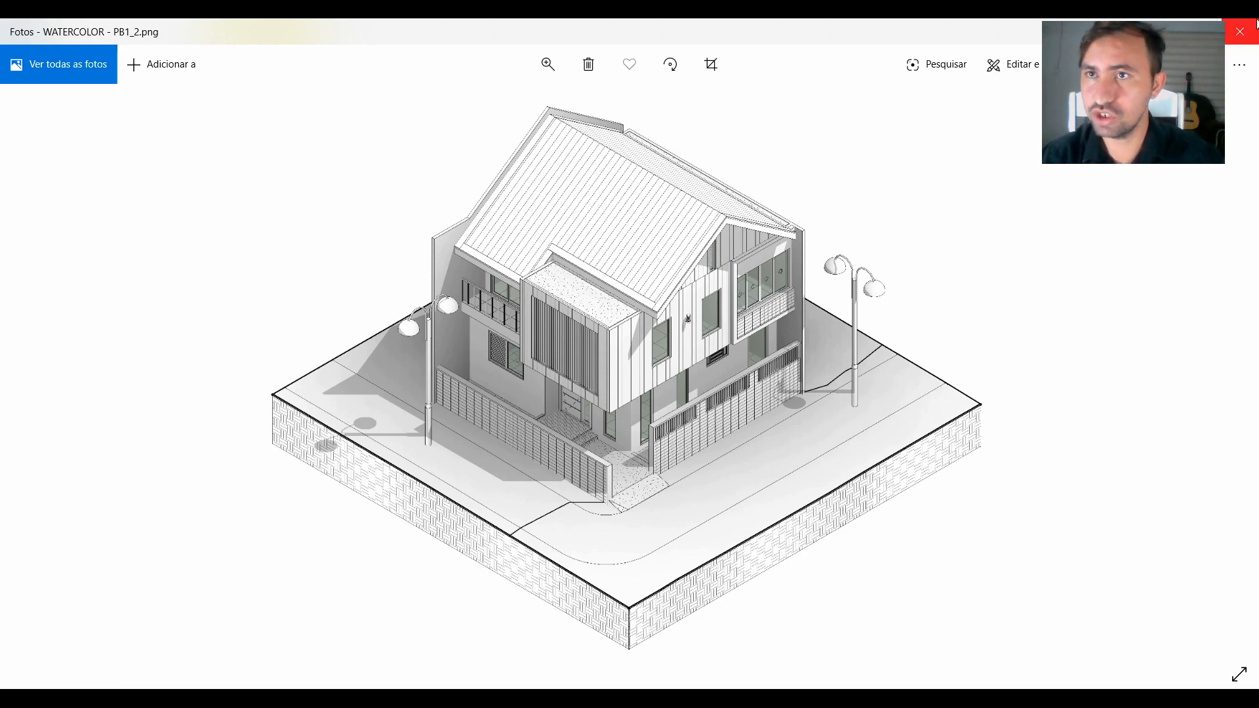
click(1232, 38)
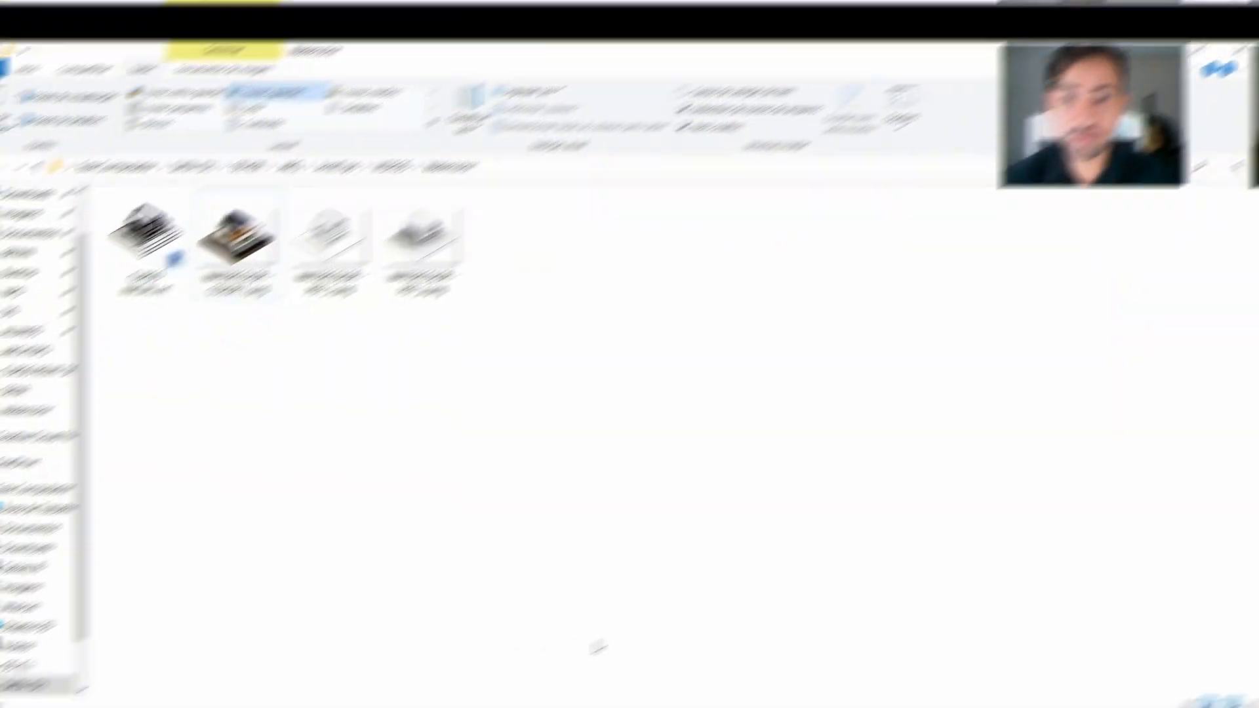
Switch to Photoshop and start a new document named Watercolor Architecture.
click(597, 647)
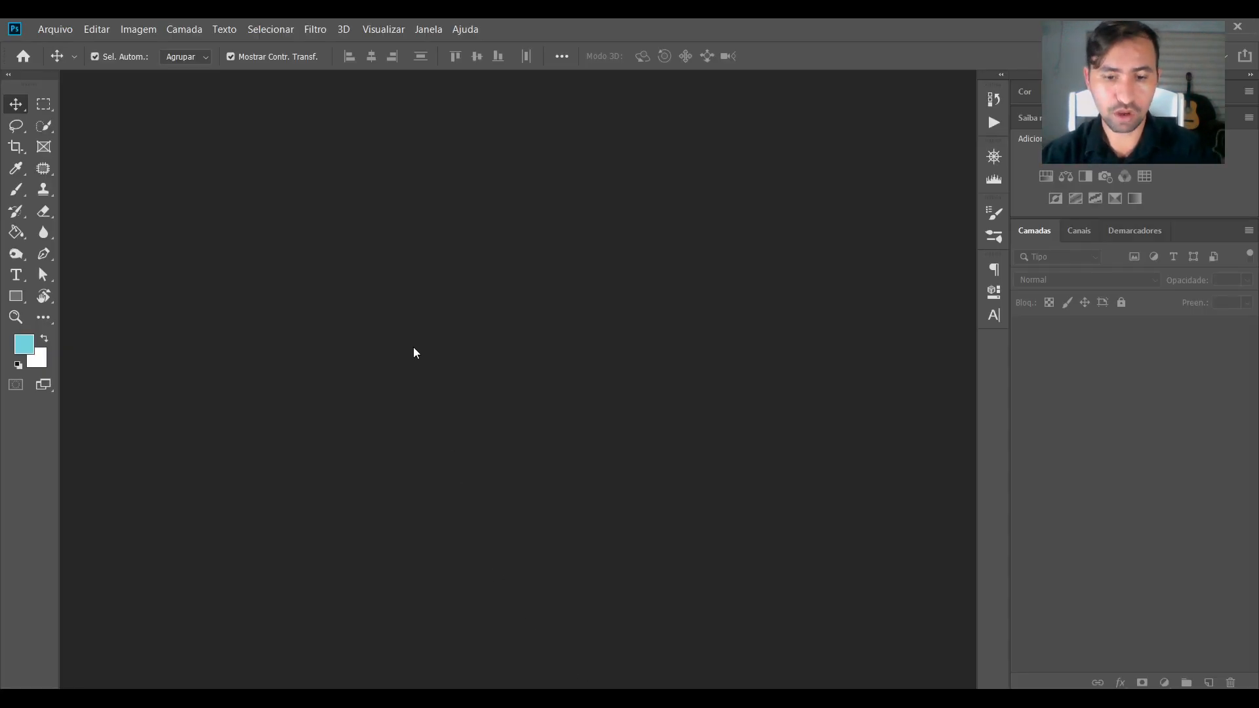
key(ctrl+n)
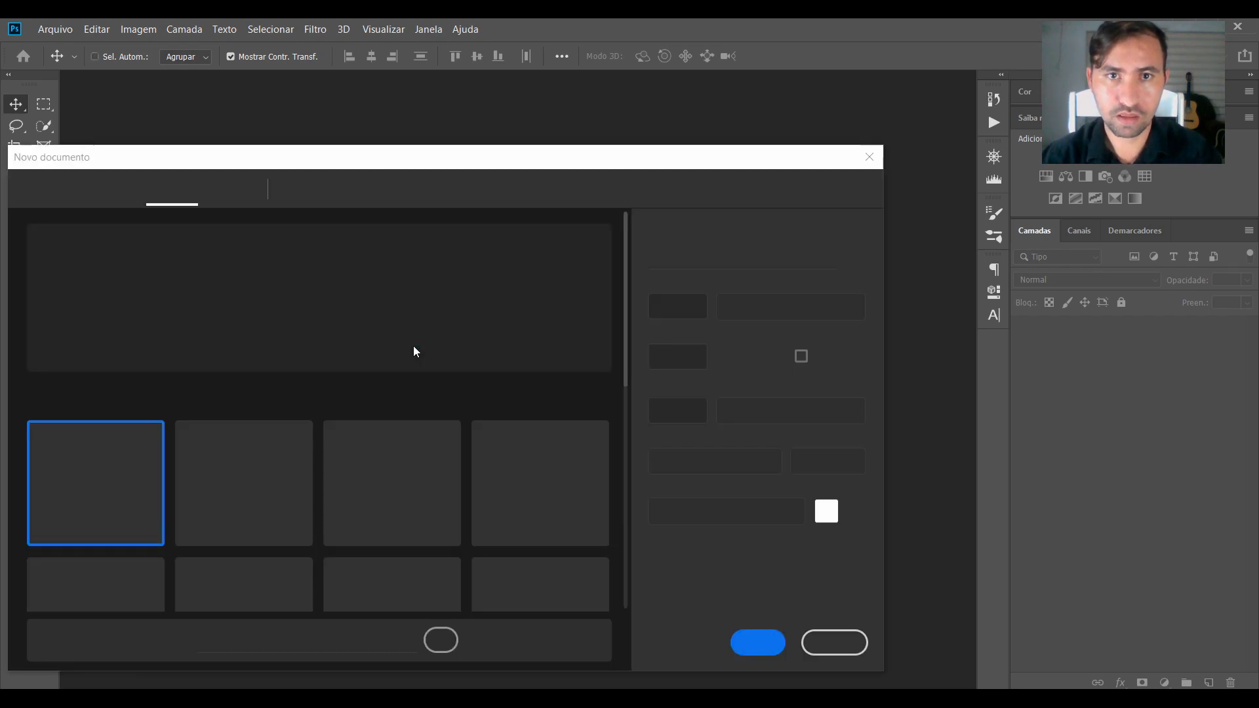
click(744, 256)
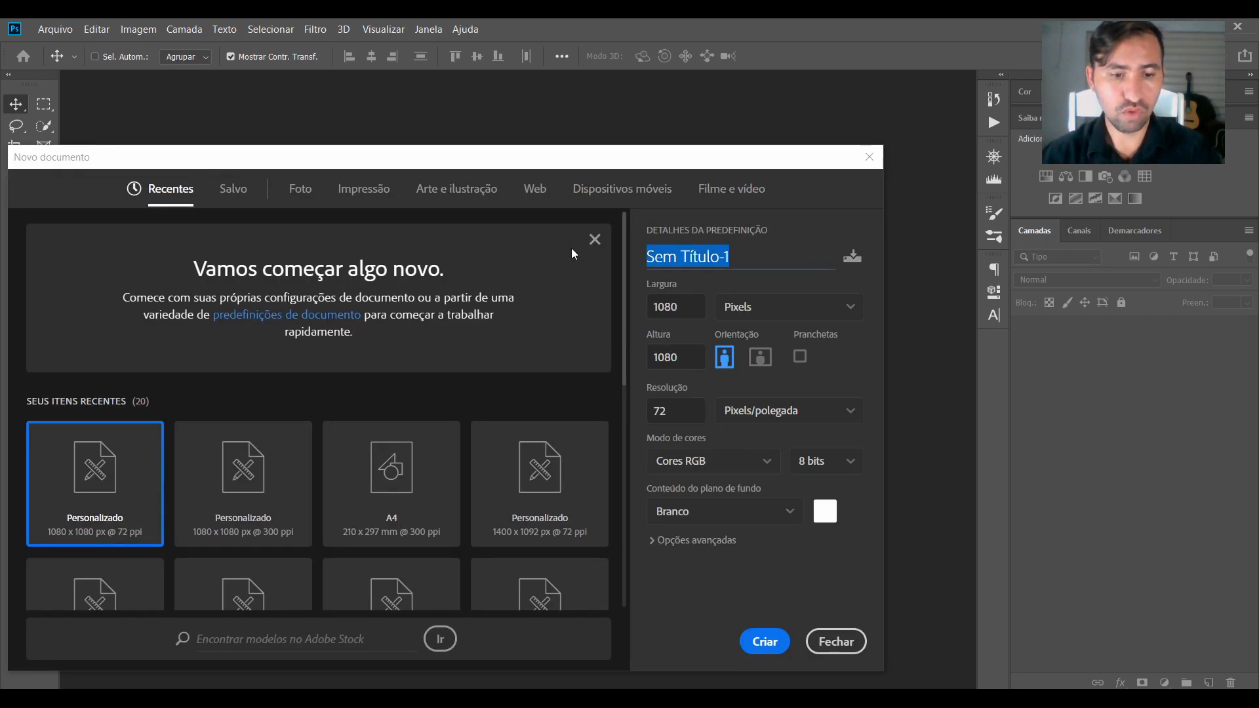
text(Water)
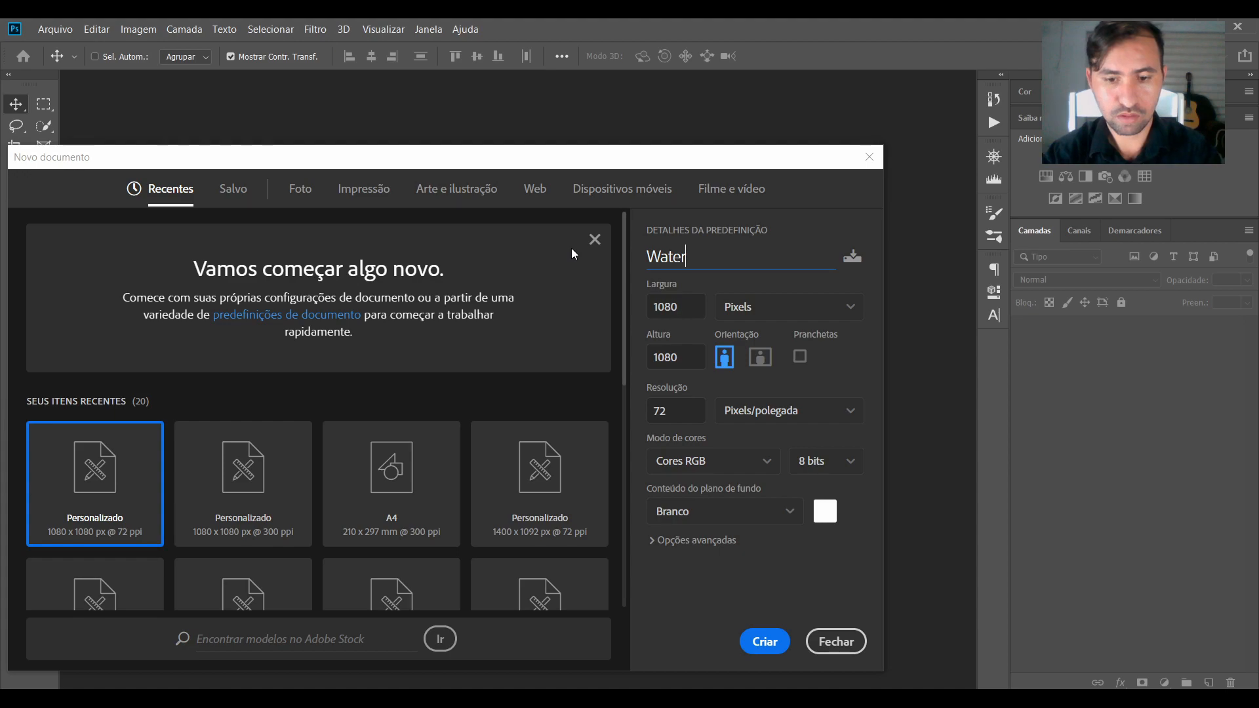
text(color)
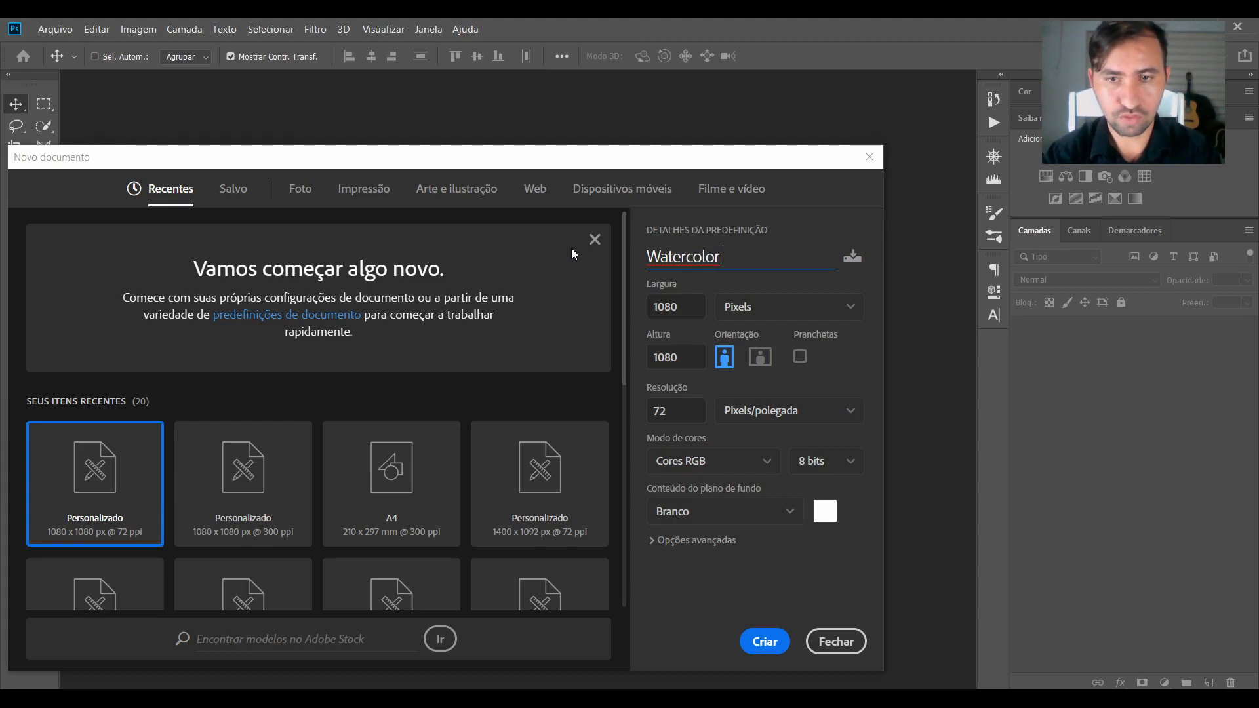
text( Archi)
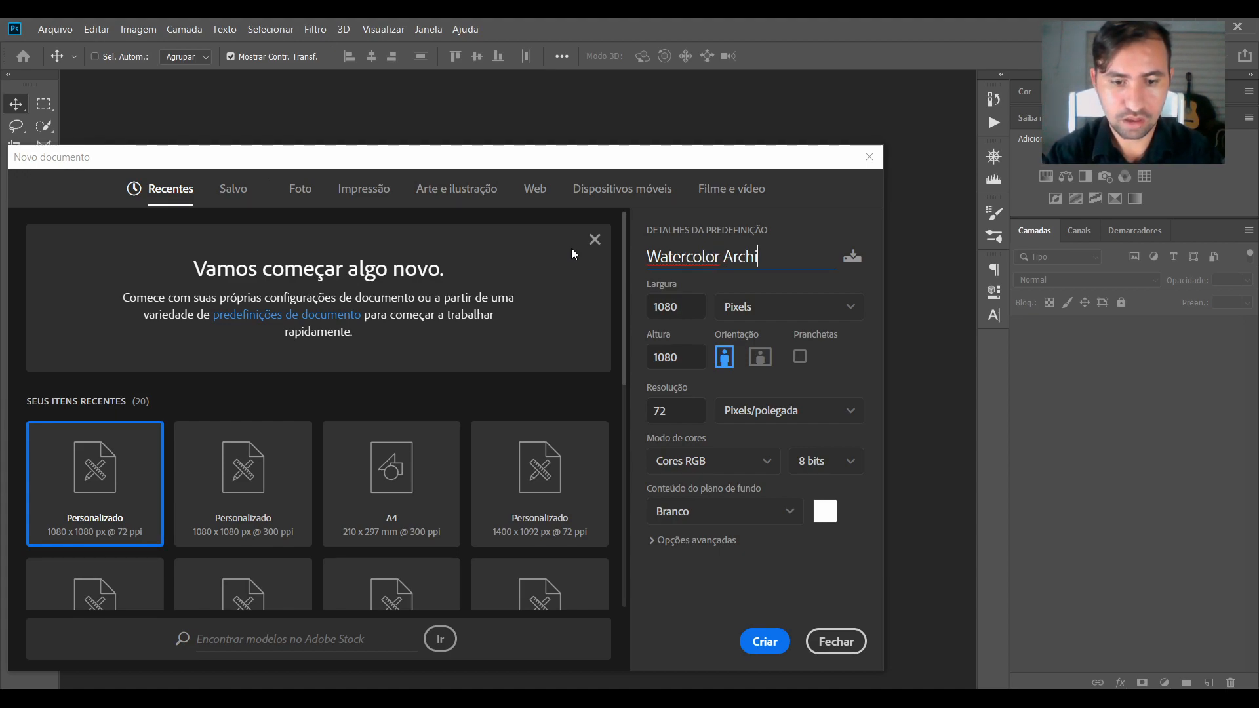
text(tecture)
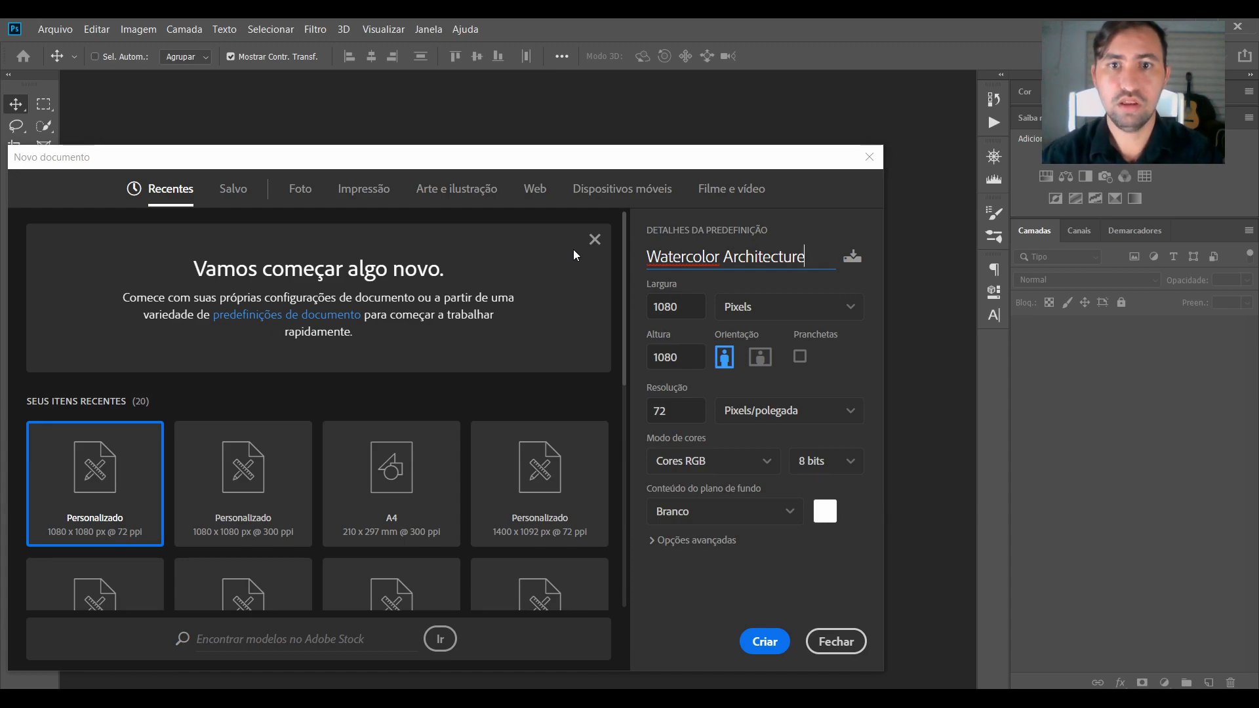
Set the resolution to 300 pixels per inch, keep 1080 x 1080 pixels and RGB color, and create the document.
drag(691, 311, 653, 313)
drag(689, 359, 638, 366)
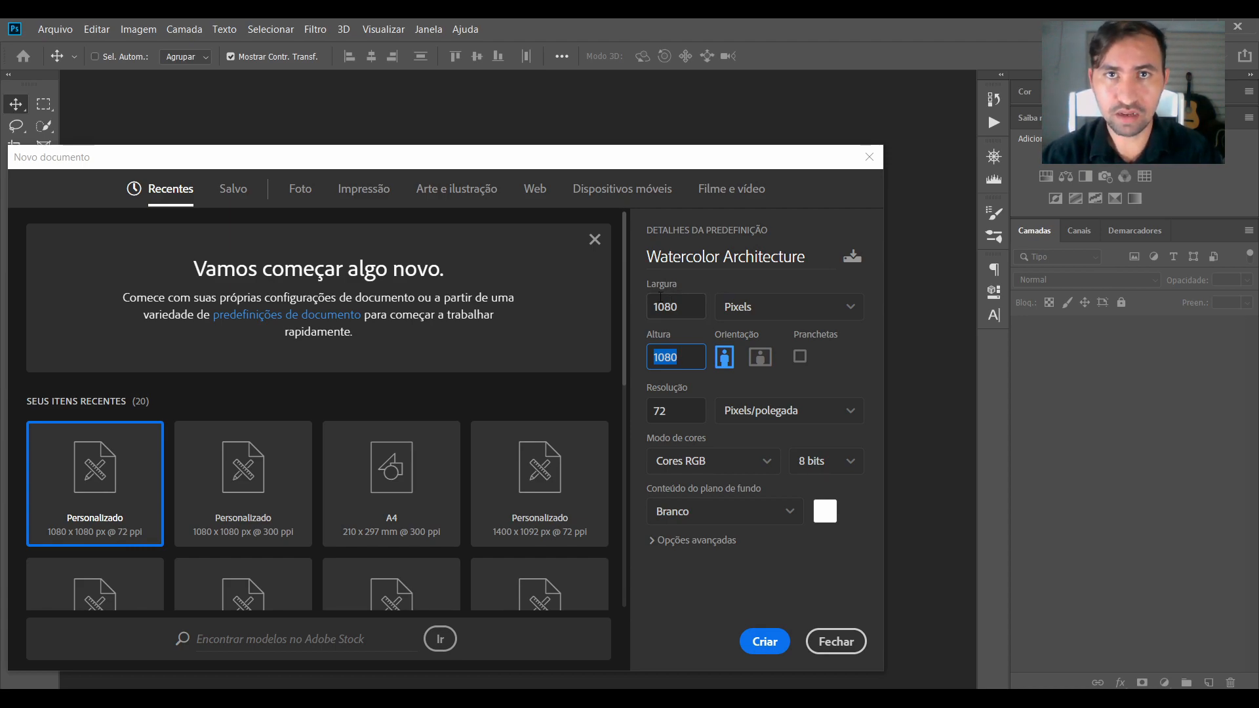
click(732, 320)
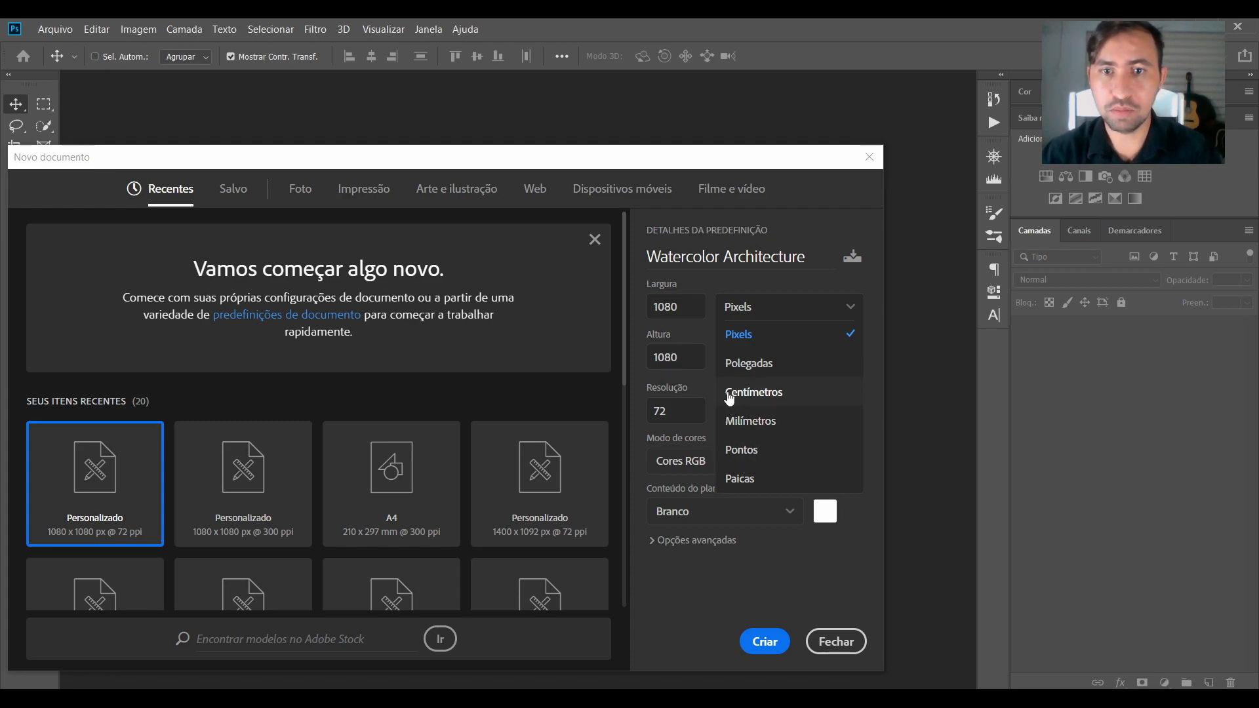
click(655, 434)
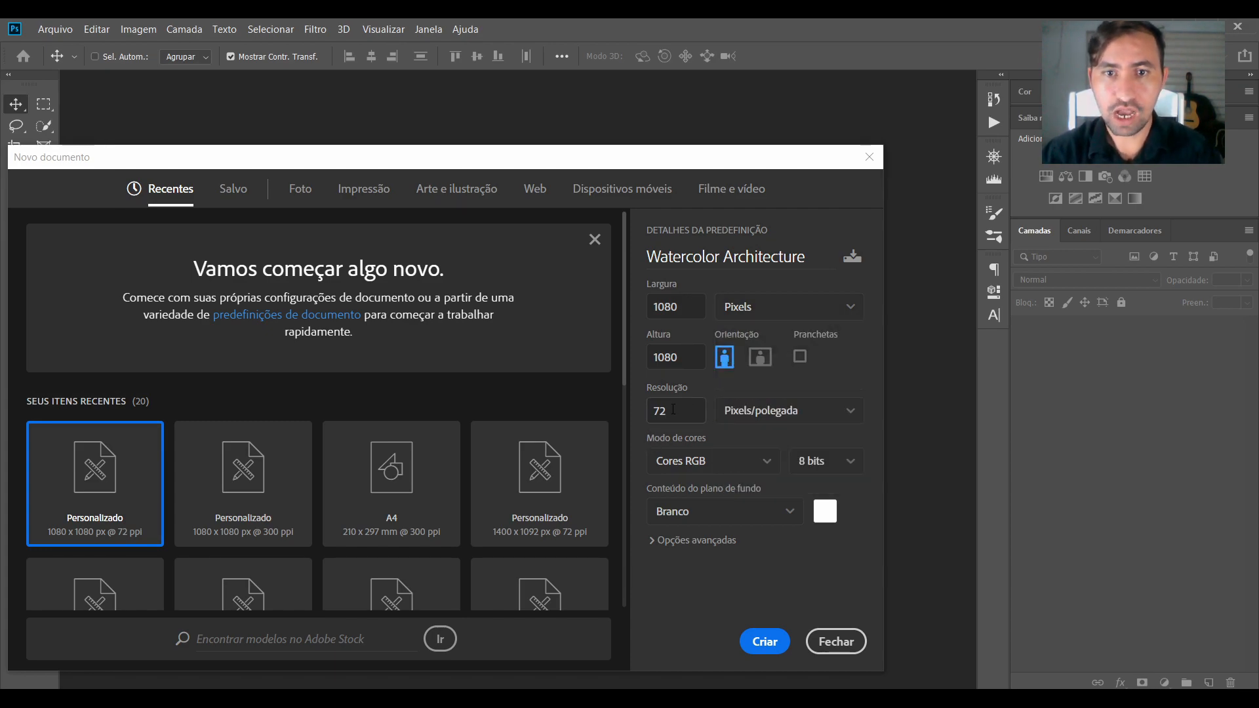
click(674, 410)
text(300)
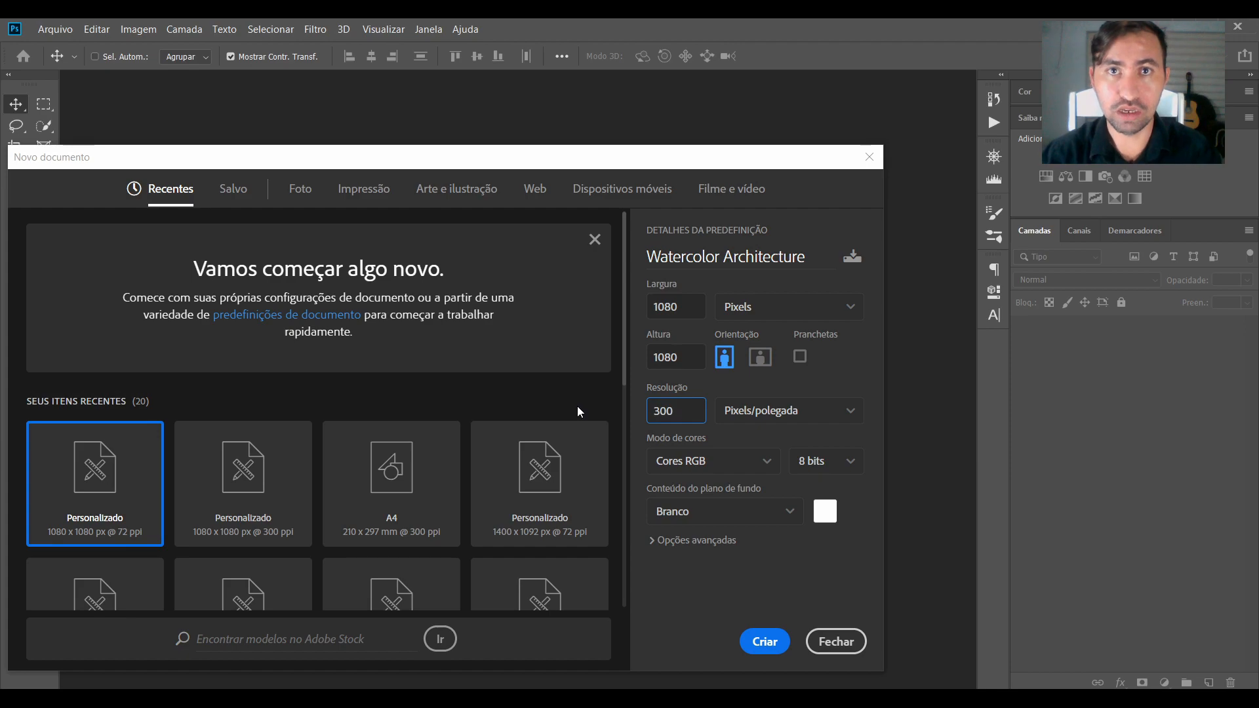
click(693, 462)
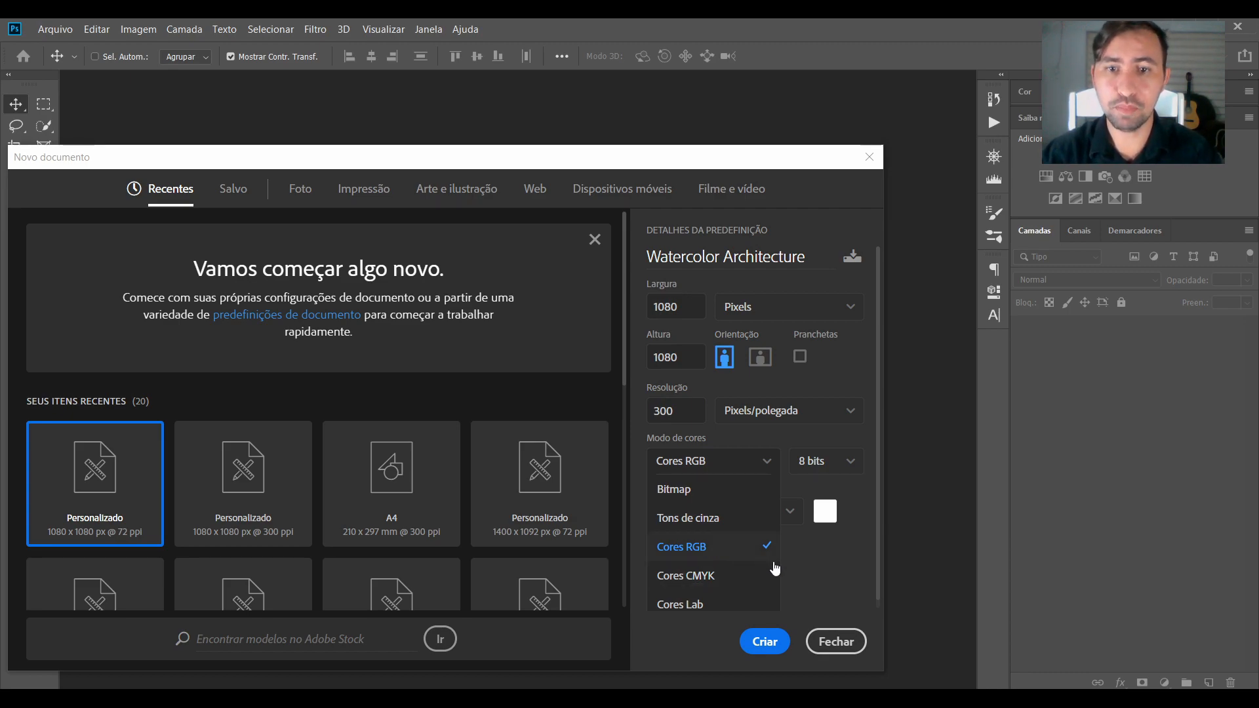
click(688, 554)
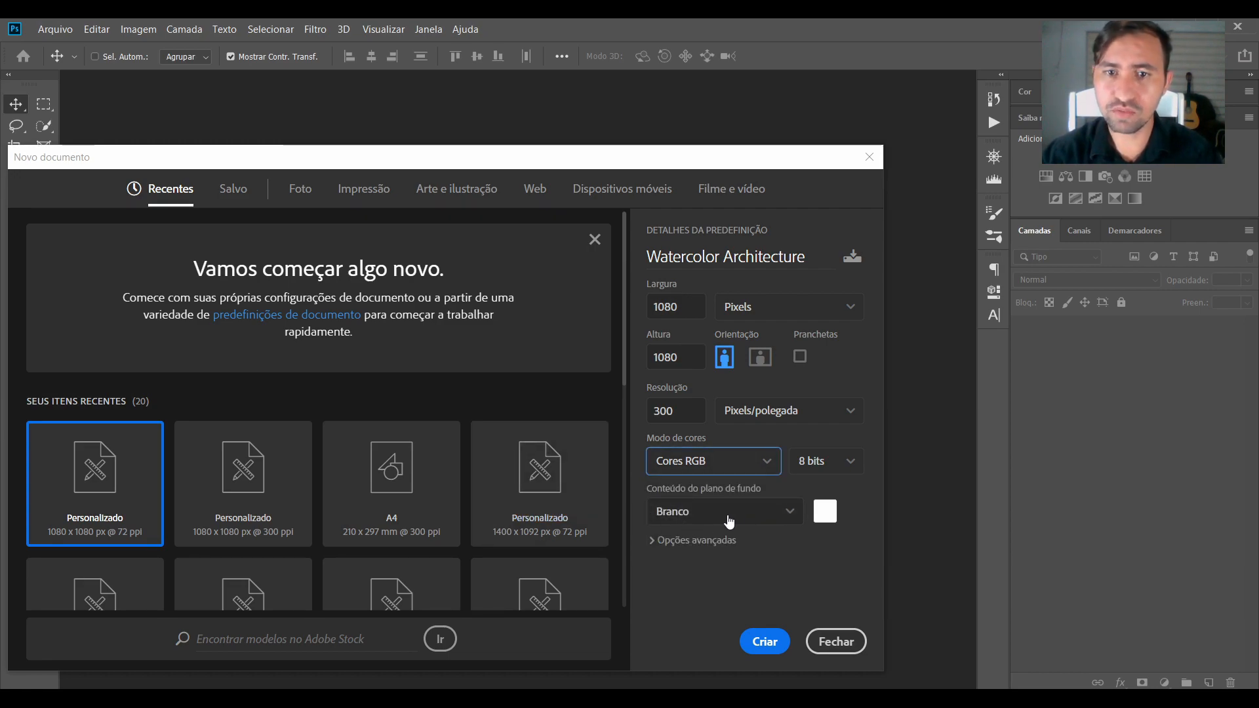
click(654, 538)
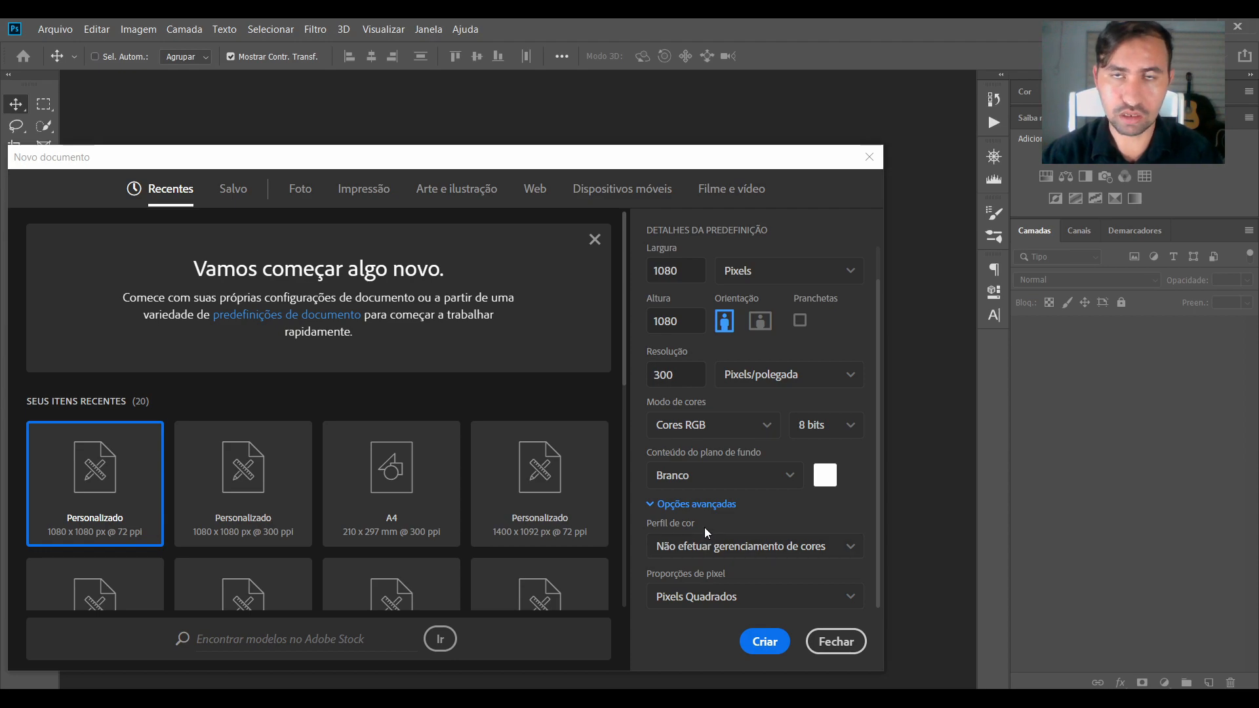
click(761, 642)
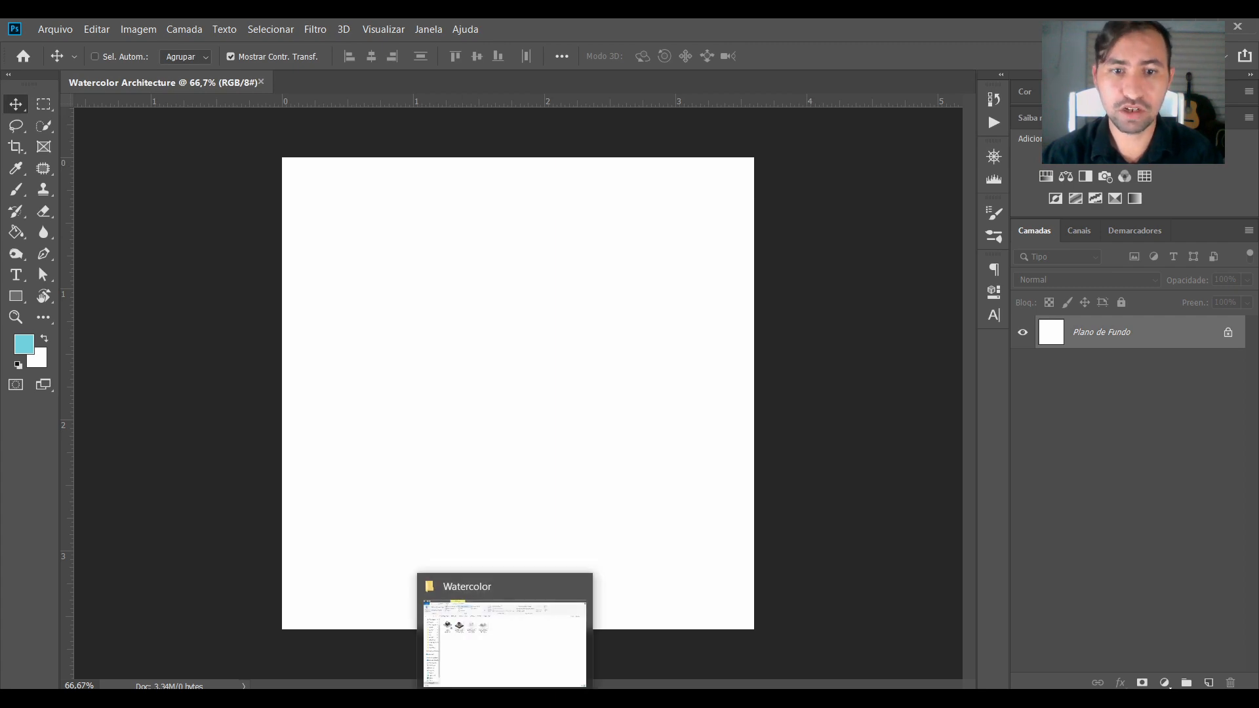
Place WATERCOLOR - COLOR 1.png, PB1_1.png and PB1_2.png from the Watercolor folder into the document as separate layers at their fitted size.
click(504, 698)
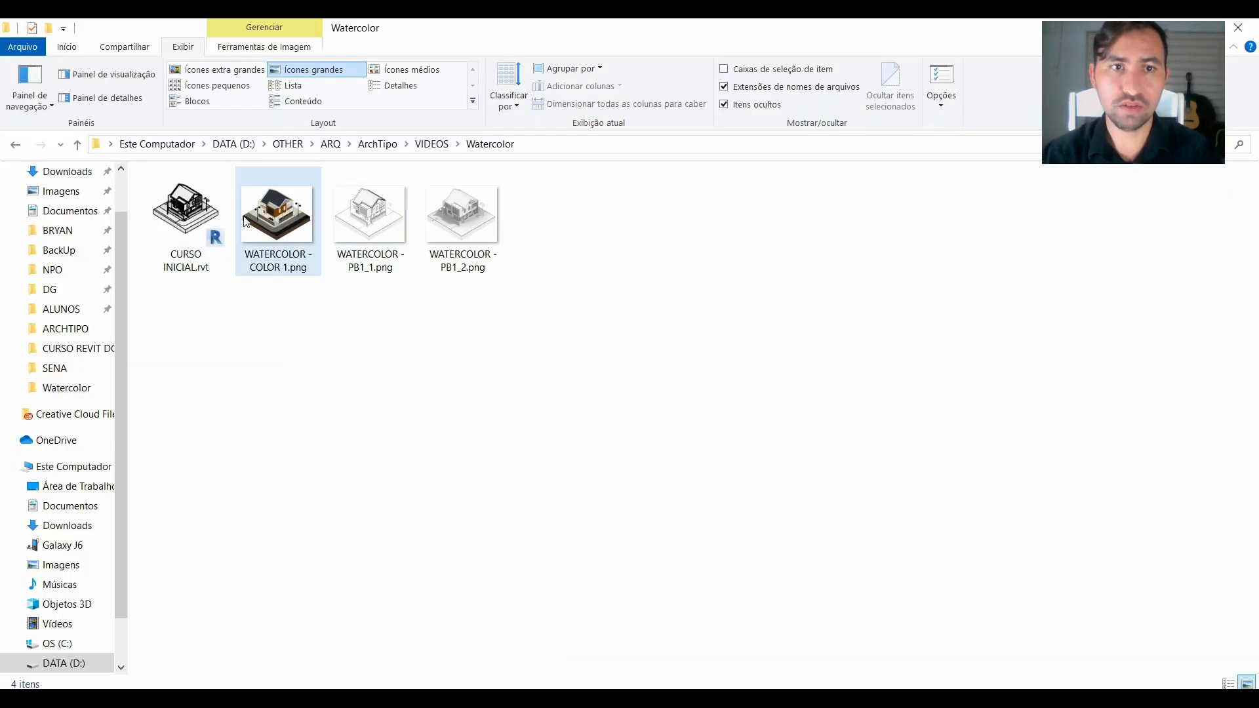
click(270, 223)
shift+click(472, 236)
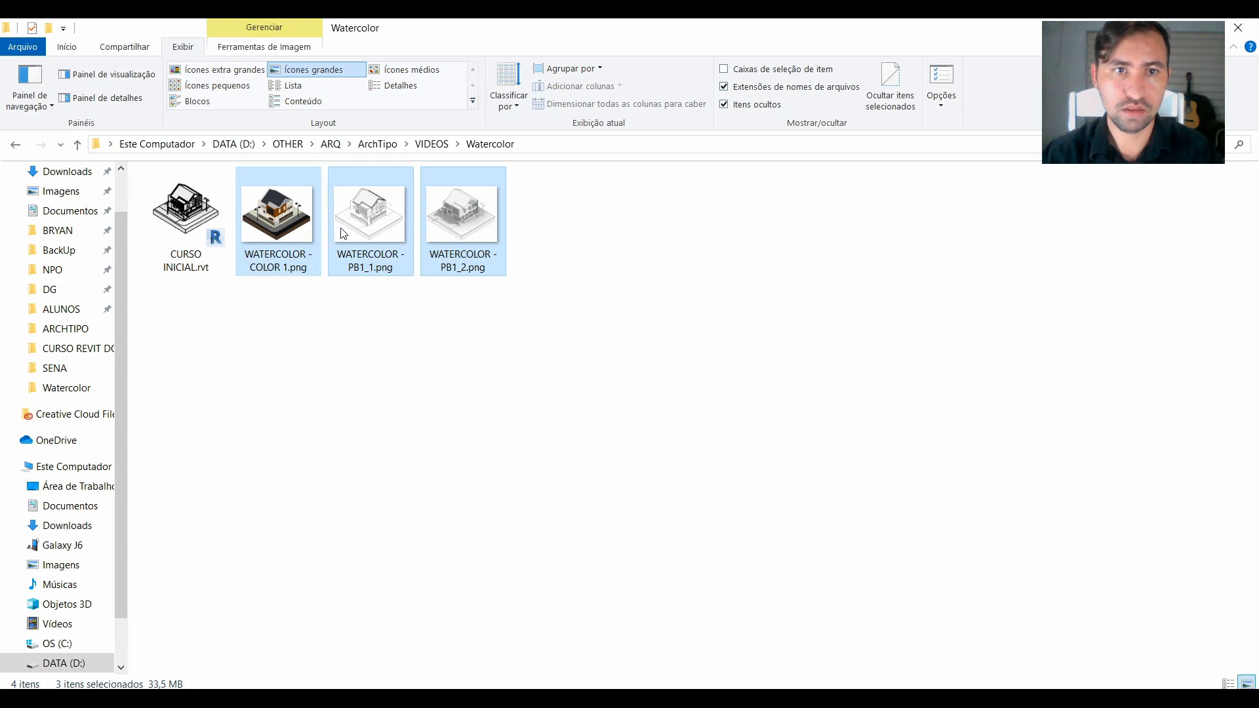
drag(280, 233, 402, 458)
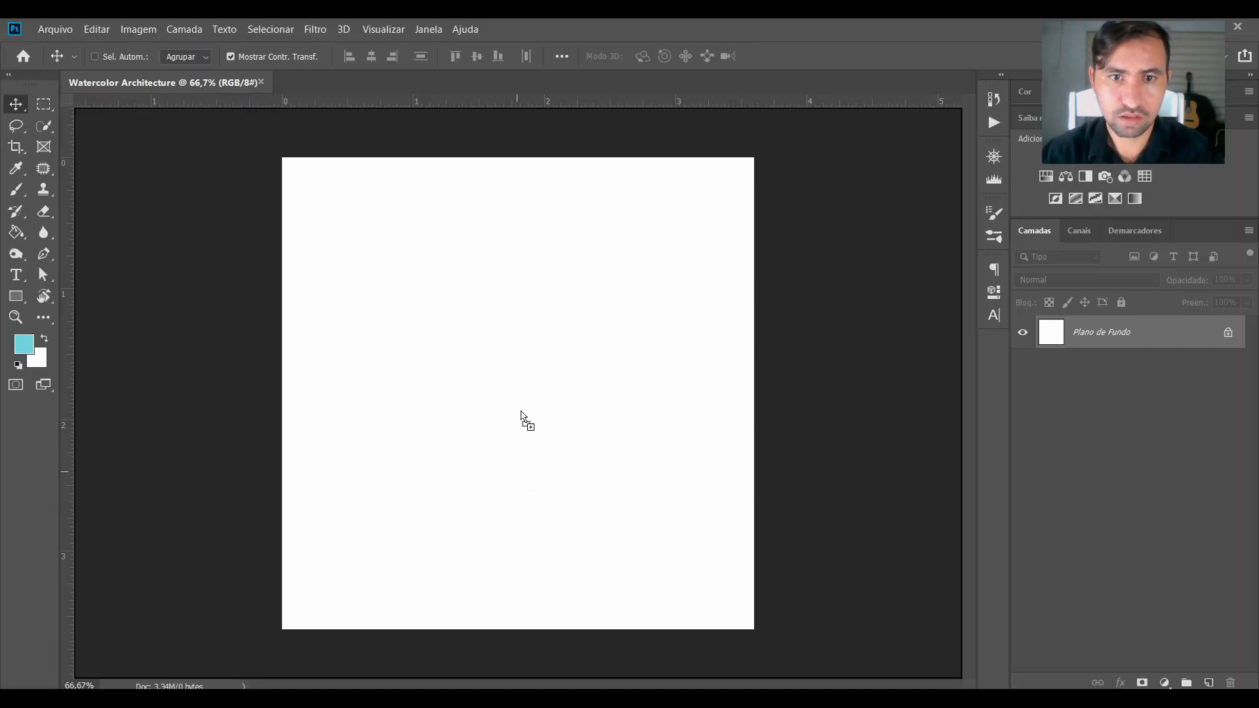
drag(520, 421, 521, 396)
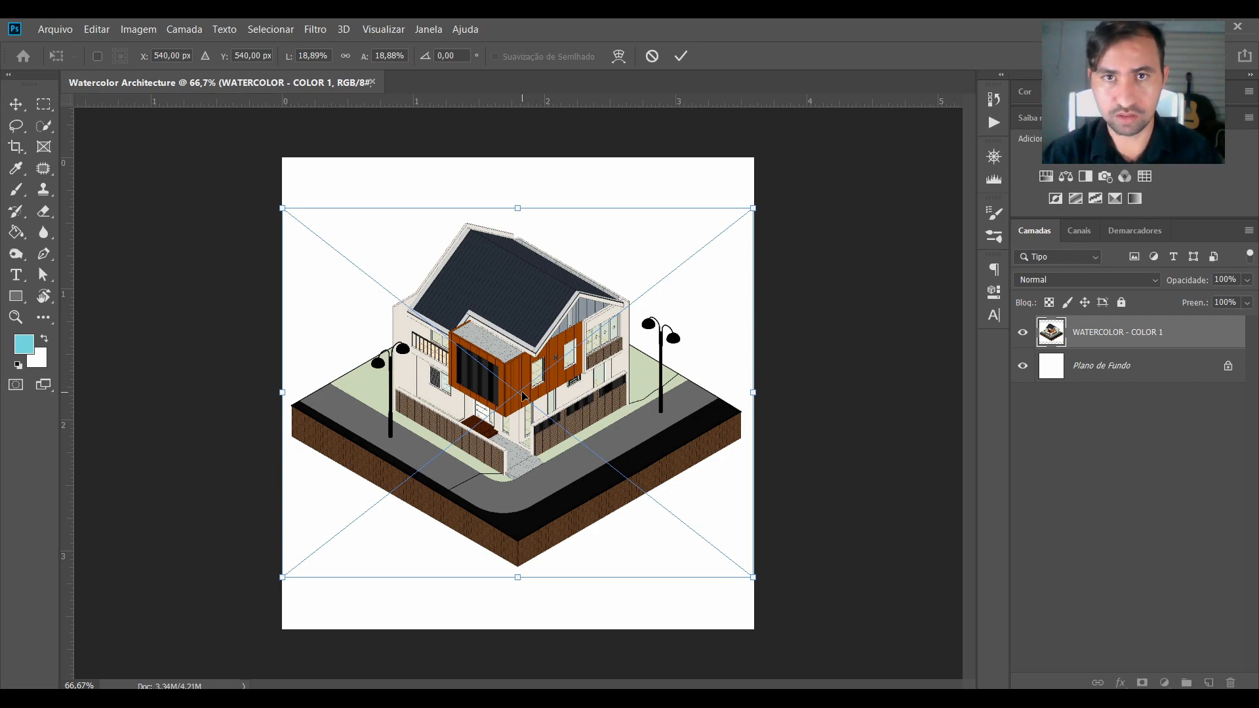
click(681, 56)
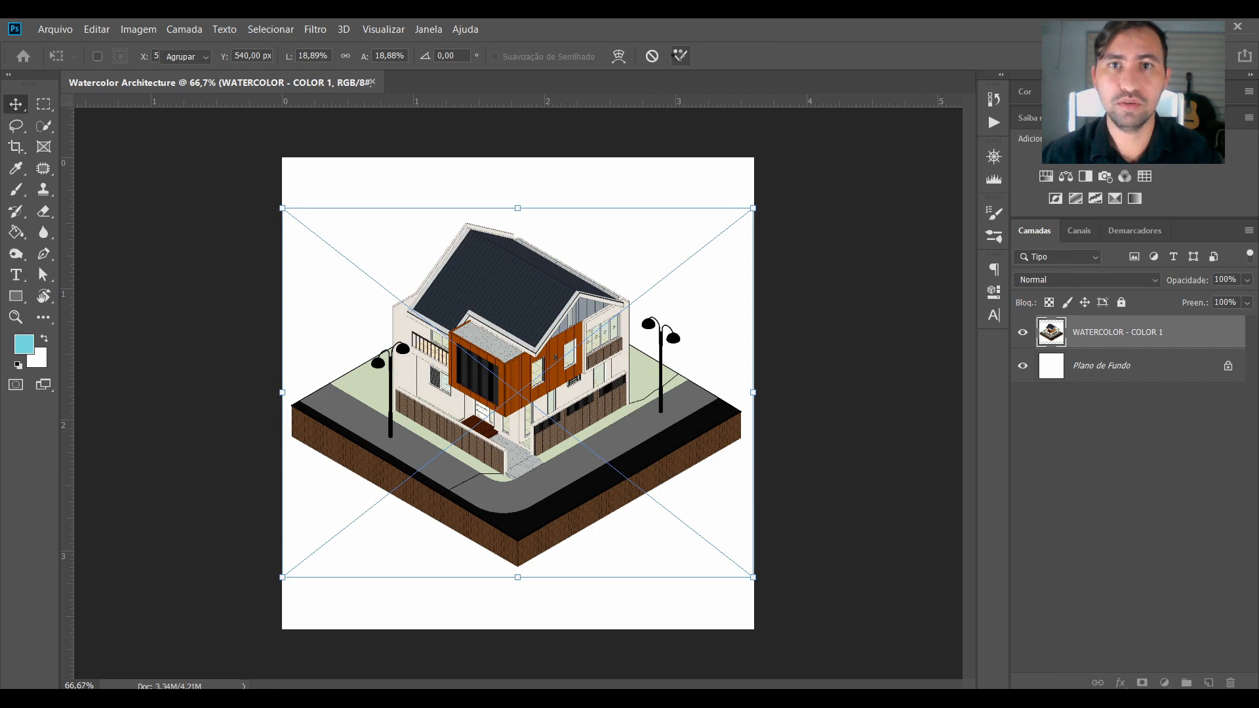
click(681, 57)
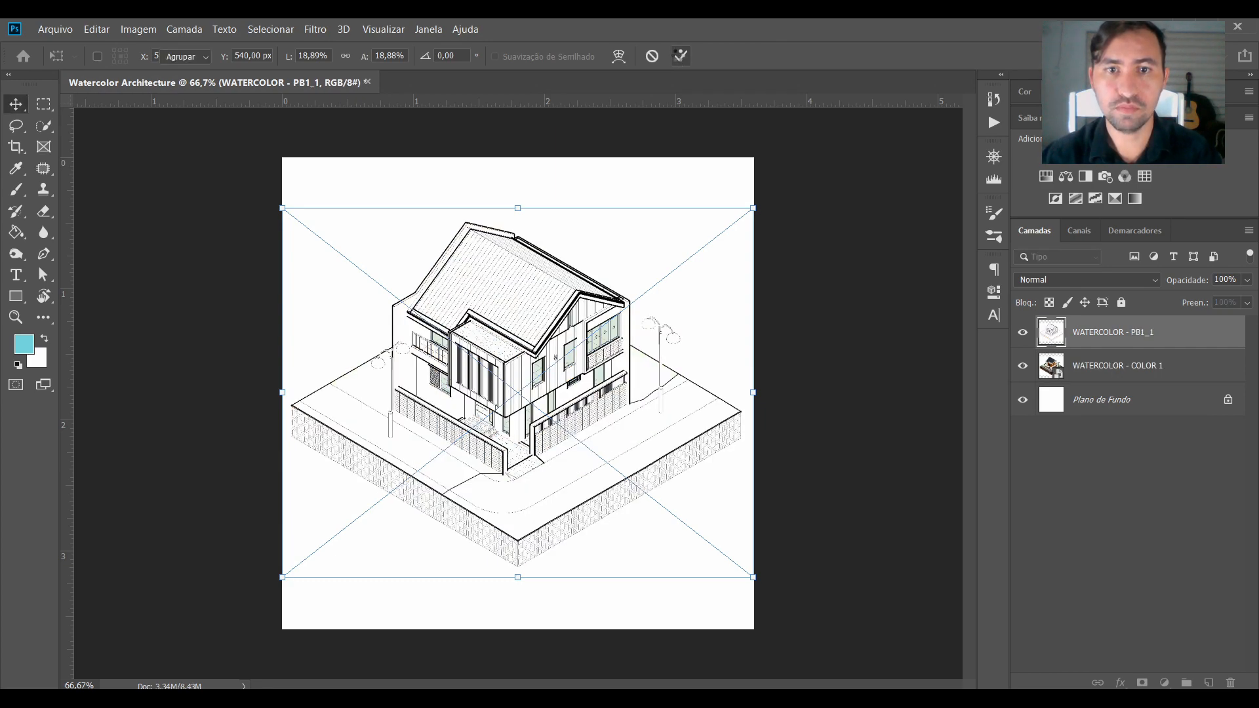
click(680, 56)
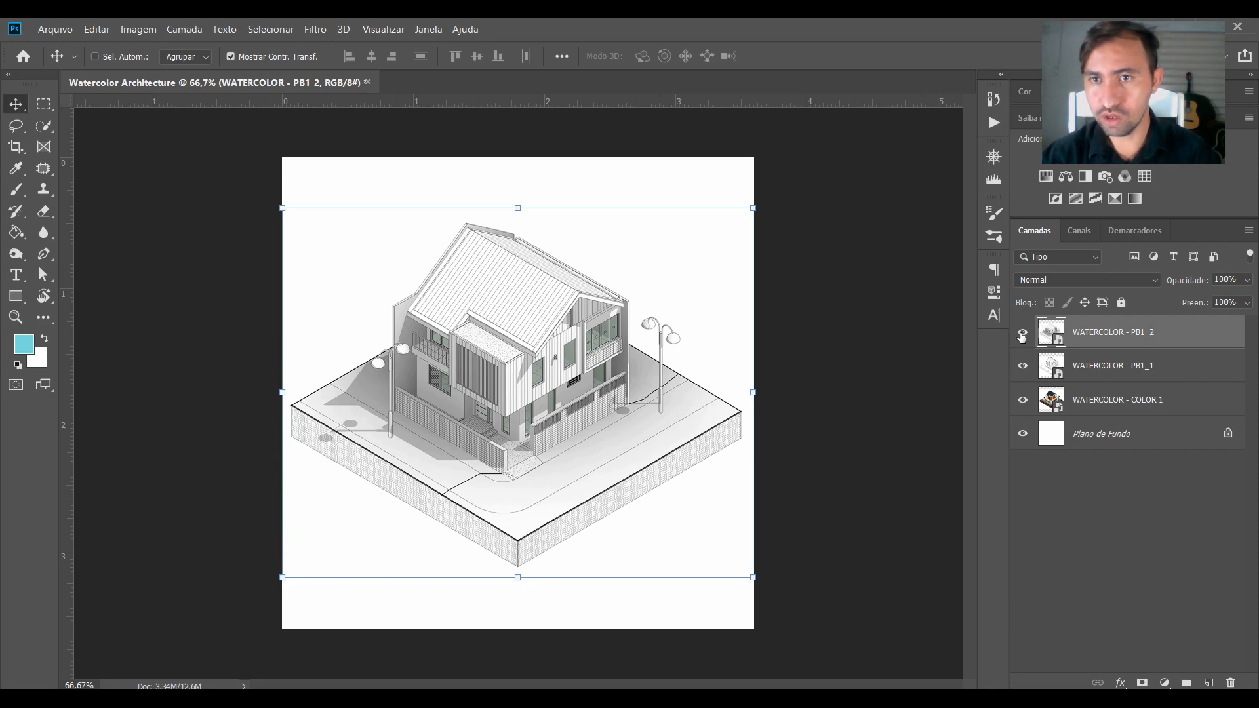
Hide the WATERCOLOR - PB1_2 and PB1_1 layers and add a layer mask to WATERCOLOR - COLOR 1.
click(1023, 333)
click(1023, 366)
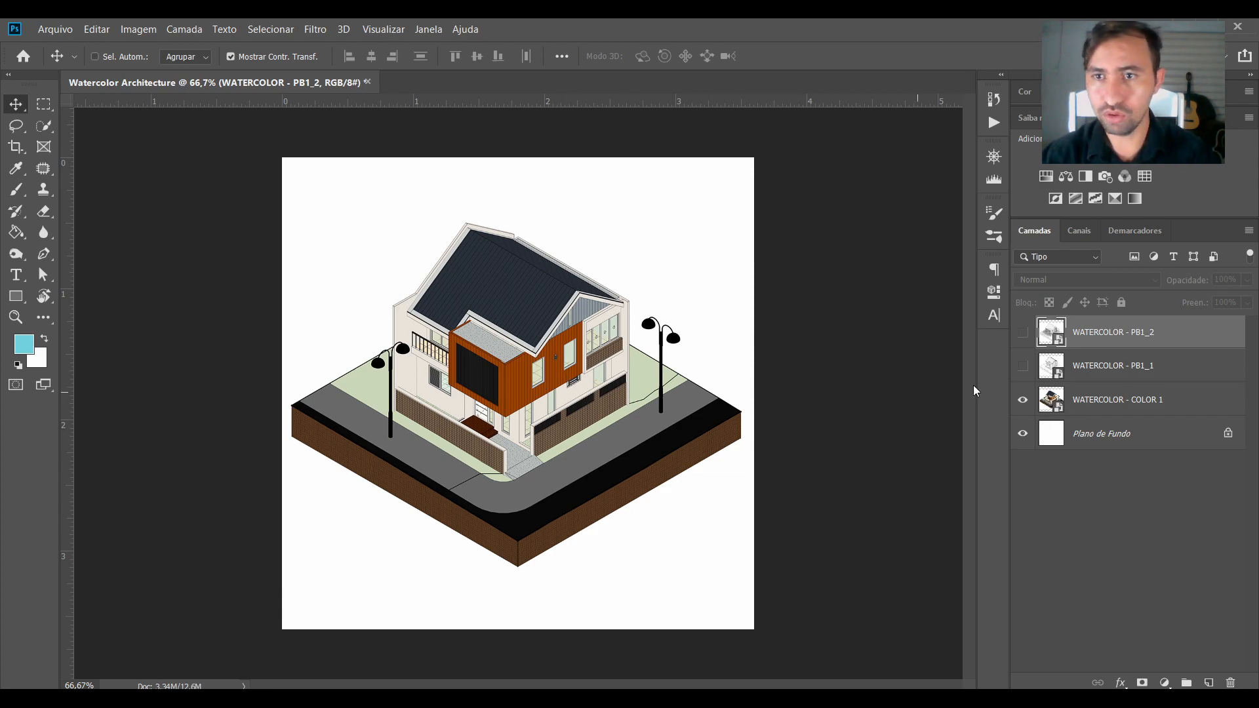
click(1097, 405)
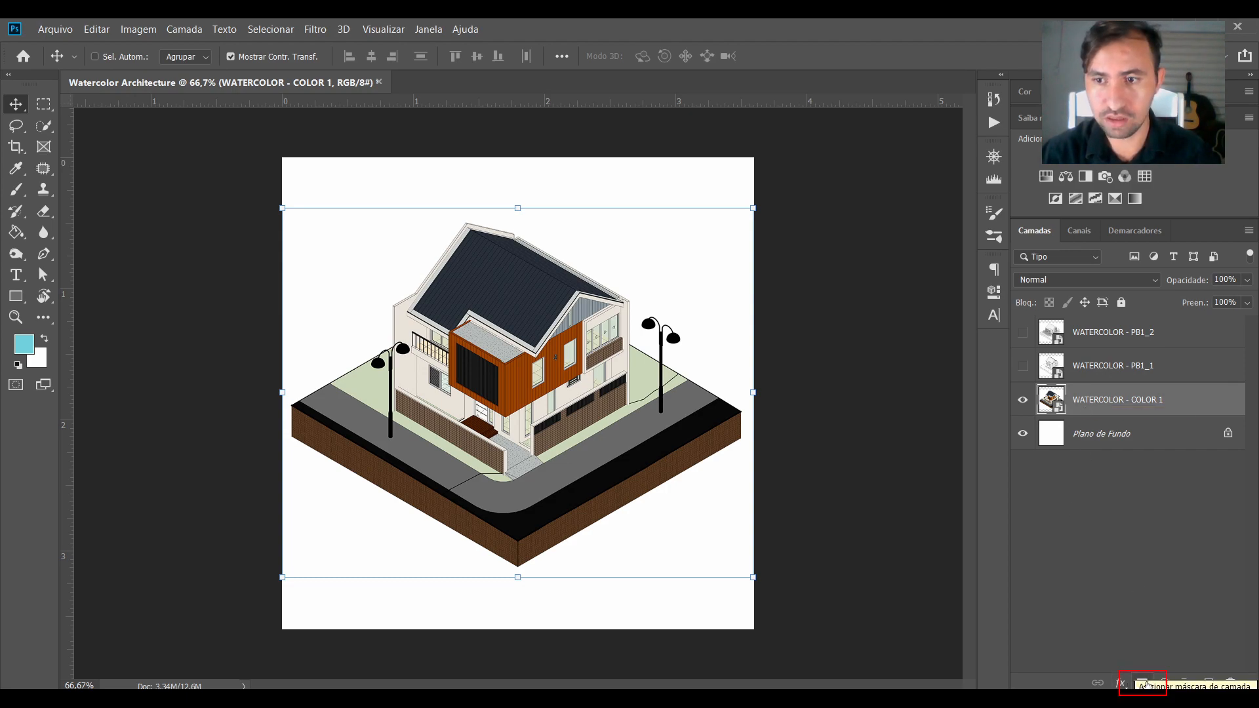
click(1144, 683)
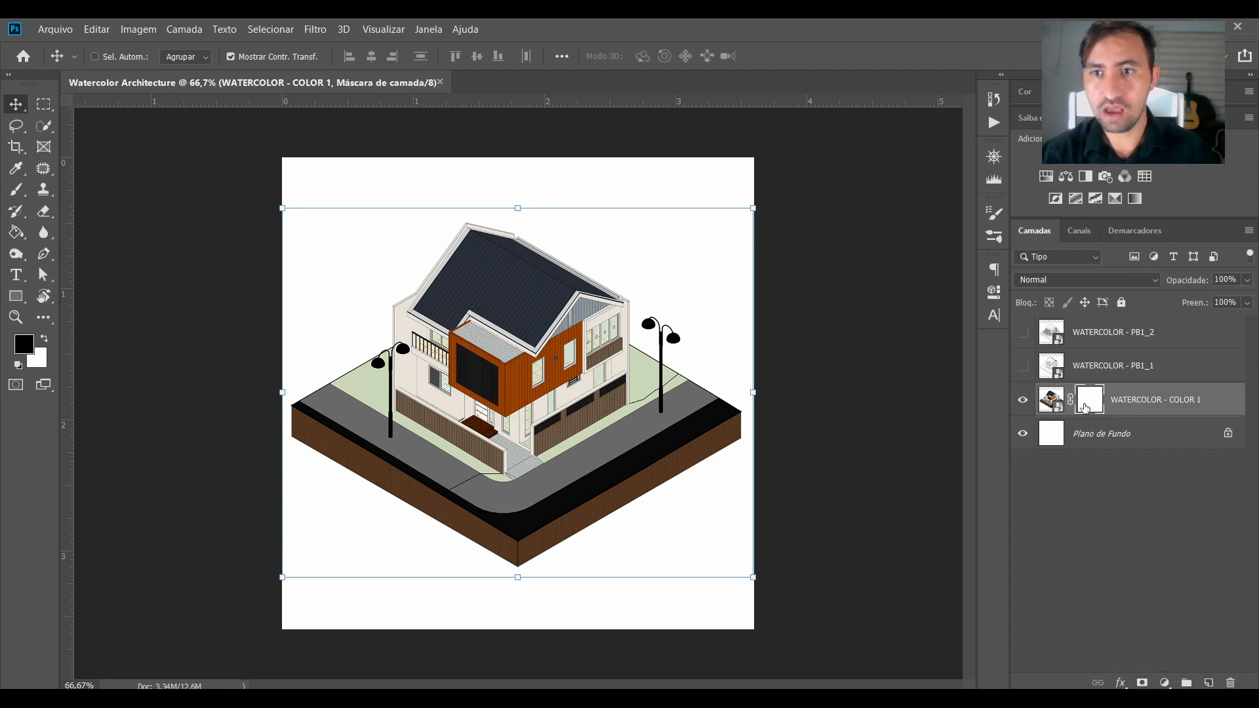
With the WATERCOLOR - COLOR 1 mask active, choose the charcoal pencil brush "Mais recente lápis de carvão 25 p..." and set its size to 600 px.
click(1050, 402)
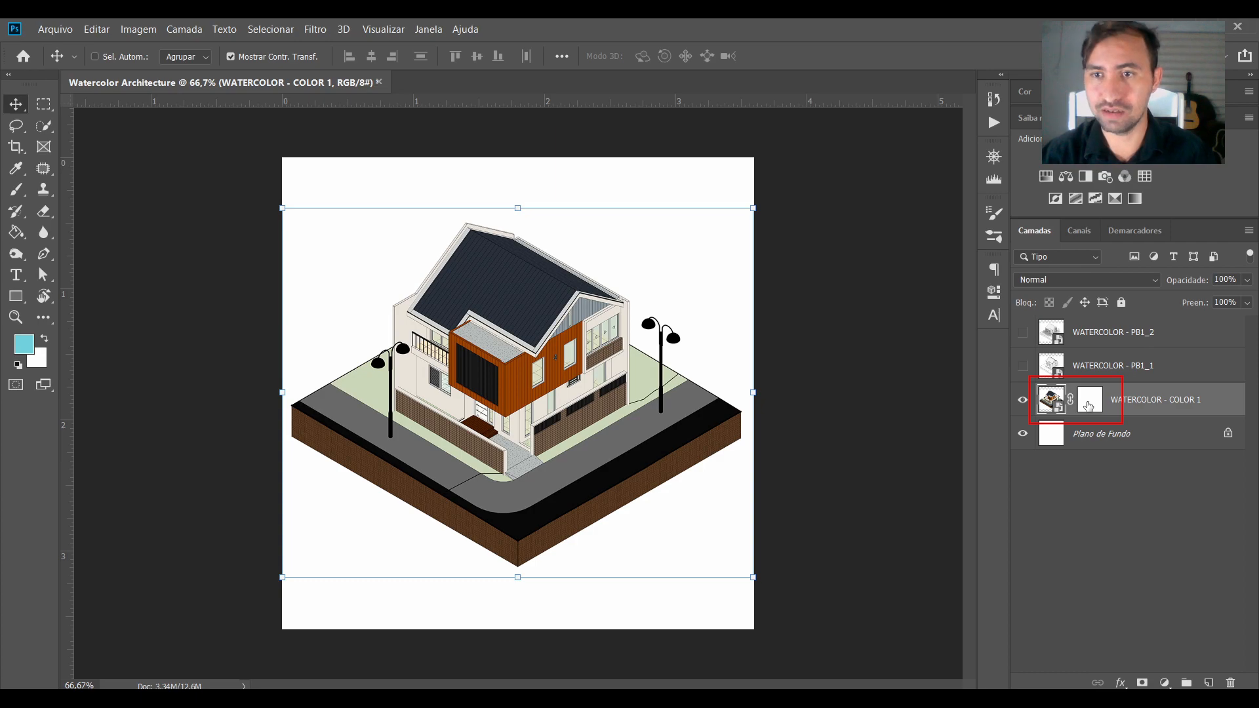
click(1089, 405)
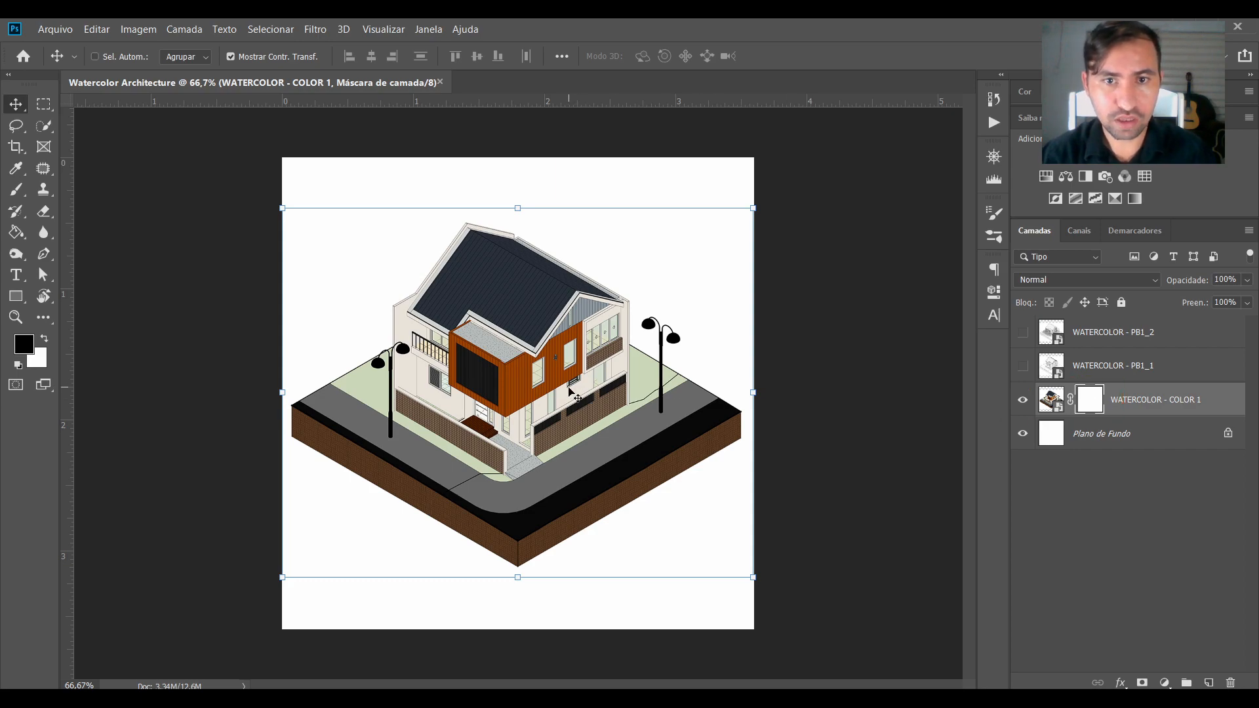
click(16, 191)
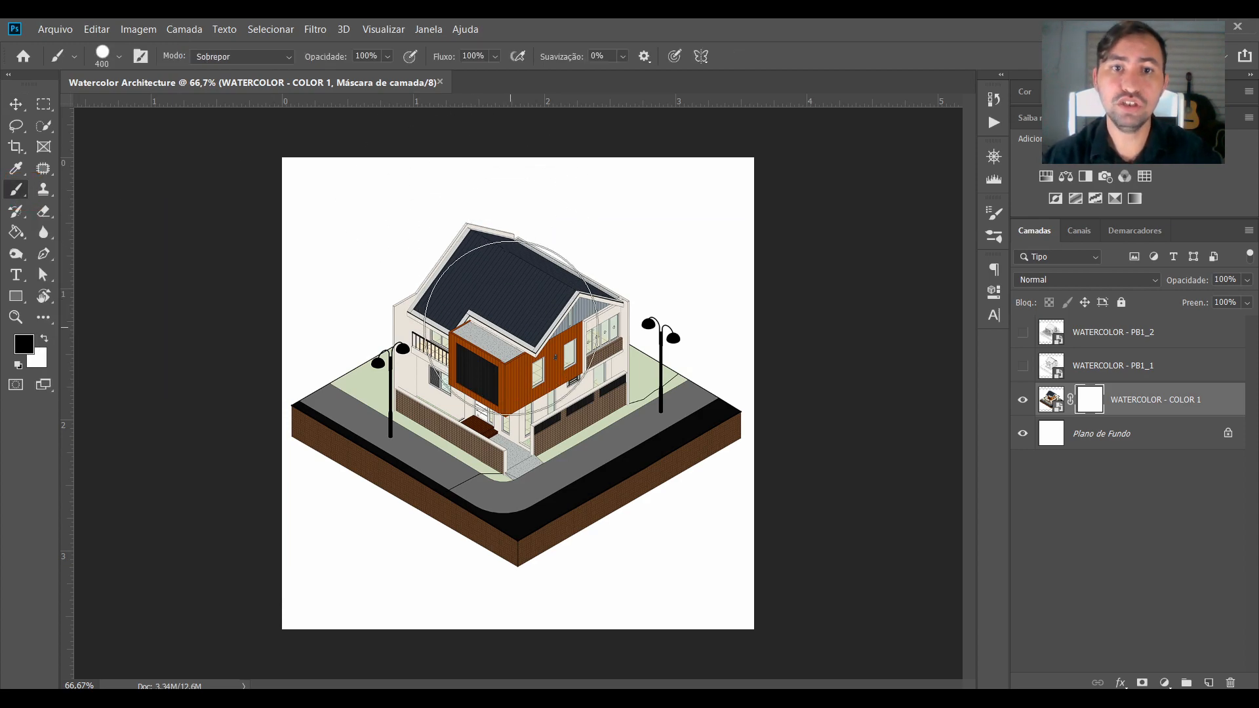
right_click(511, 328)
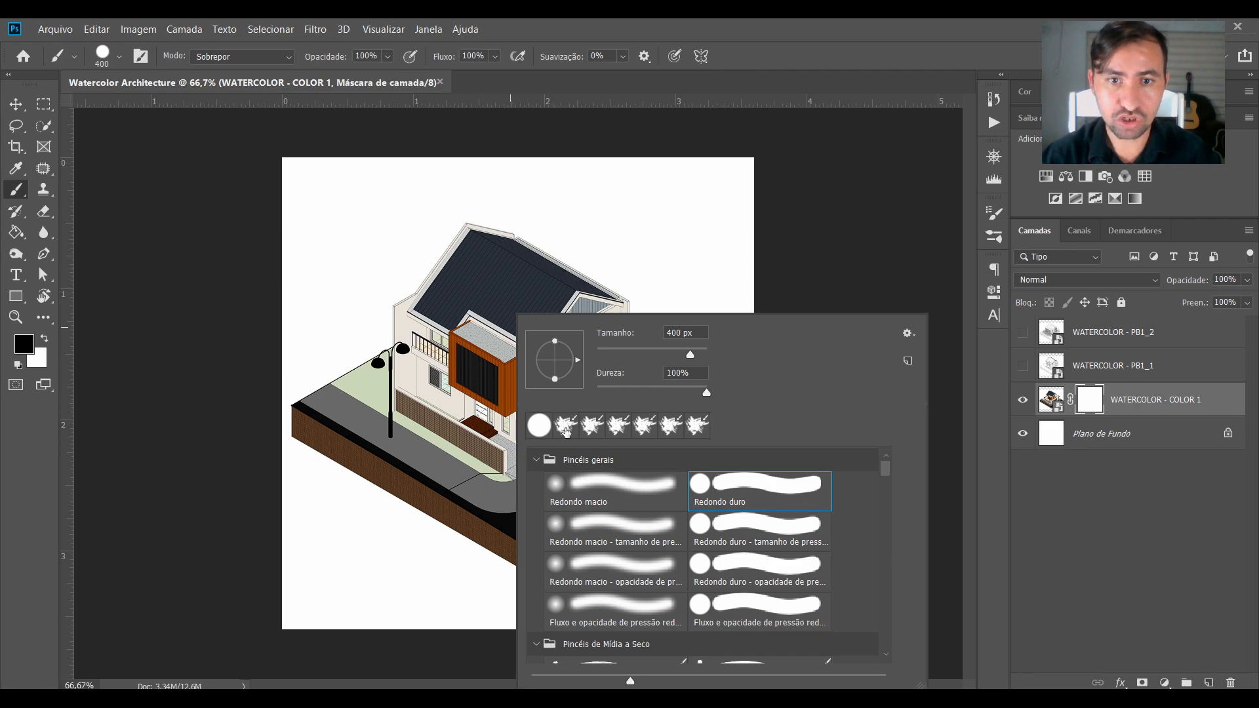
scroll(774, 533, down, 1)
scroll(776, 557, down, 4)
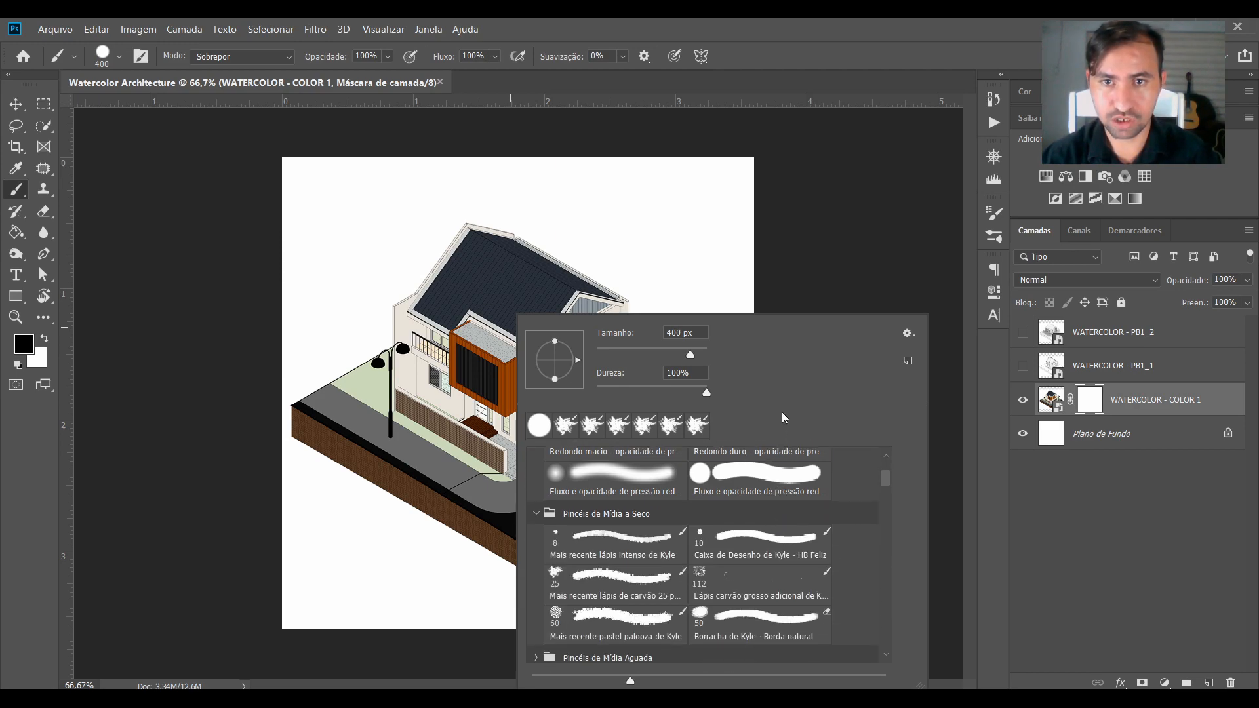
scroll(656, 558, down, 1)
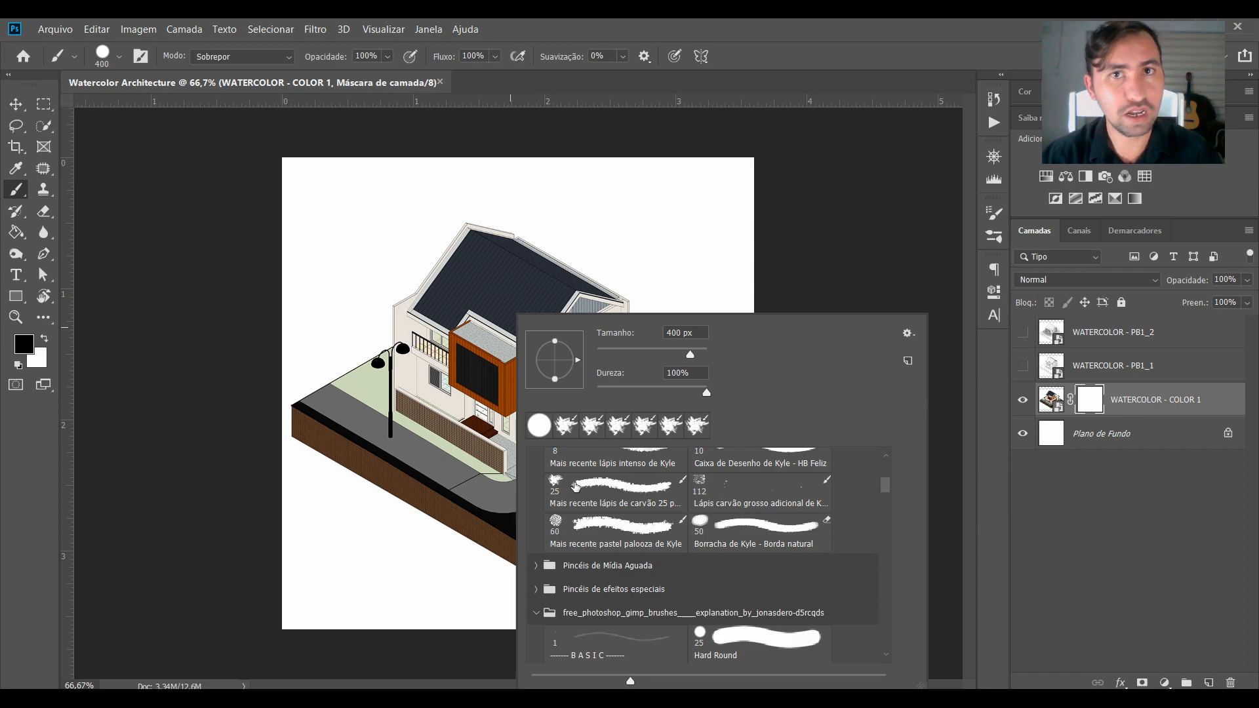
click(613, 355)
drag(675, 356, 689, 353)
text(600)
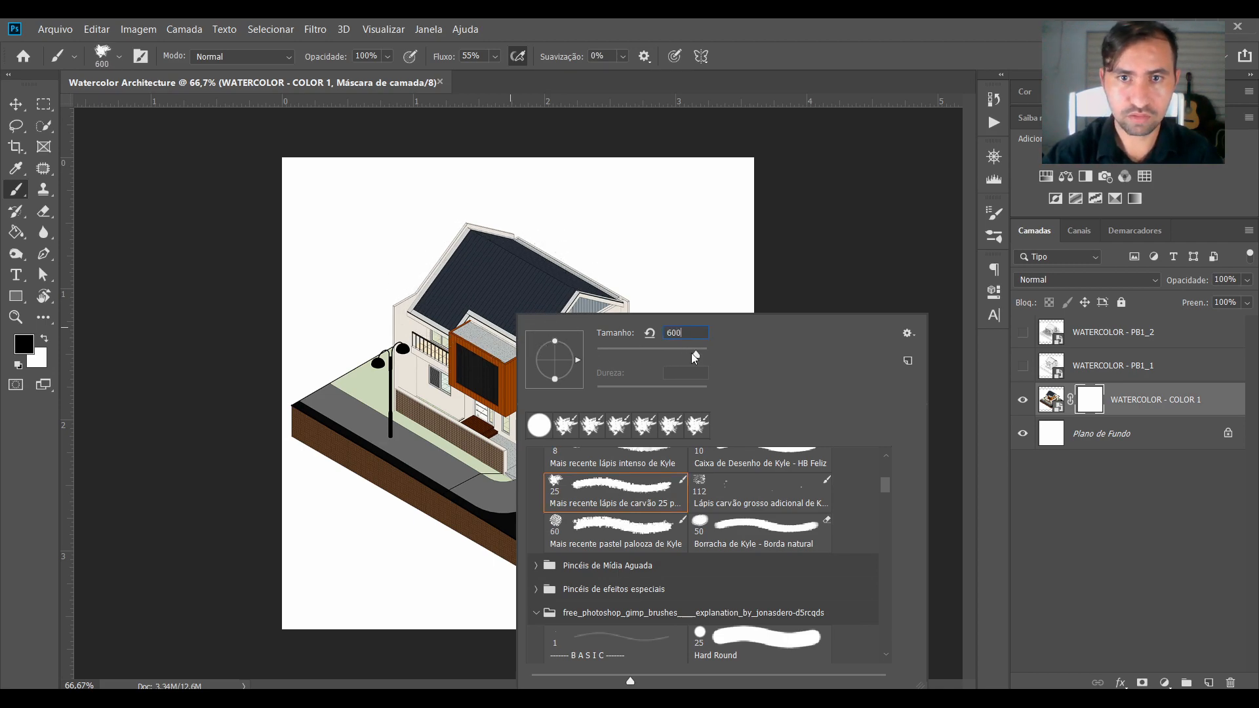
key(Return)
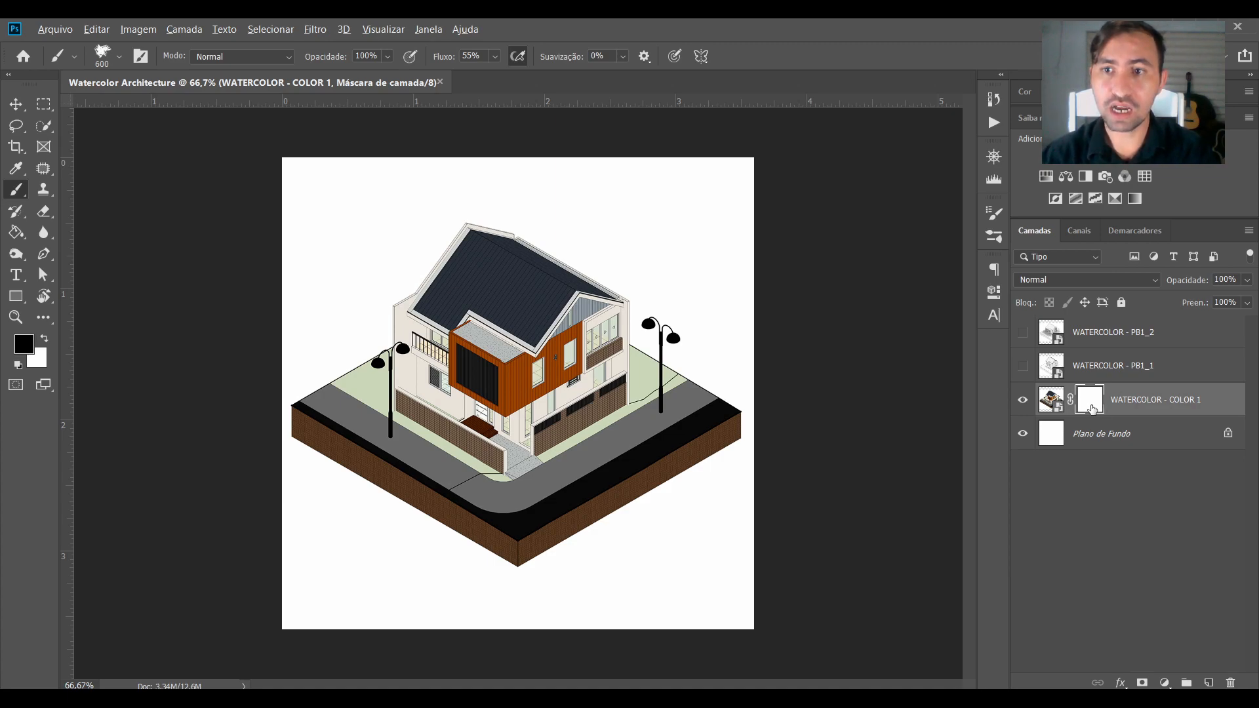
In the mask-only view of WATERCOLOR - COLOR 1, paint a black blot over the center, and return to the normal view.
alt+click(1092, 410)
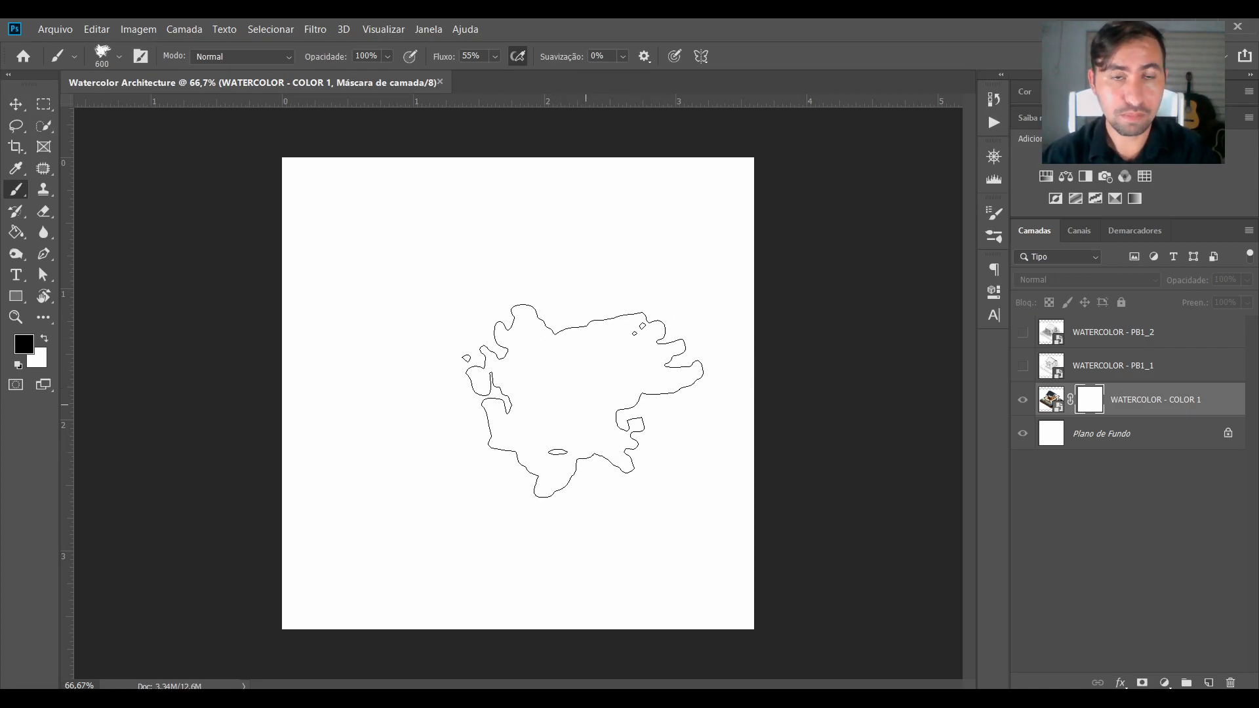
mouse_move(509, 386)
mouse_down()
mouse_move(493, 404)
mouse_move(524, 378)
mouse_move(498, 408)
mouse_up()
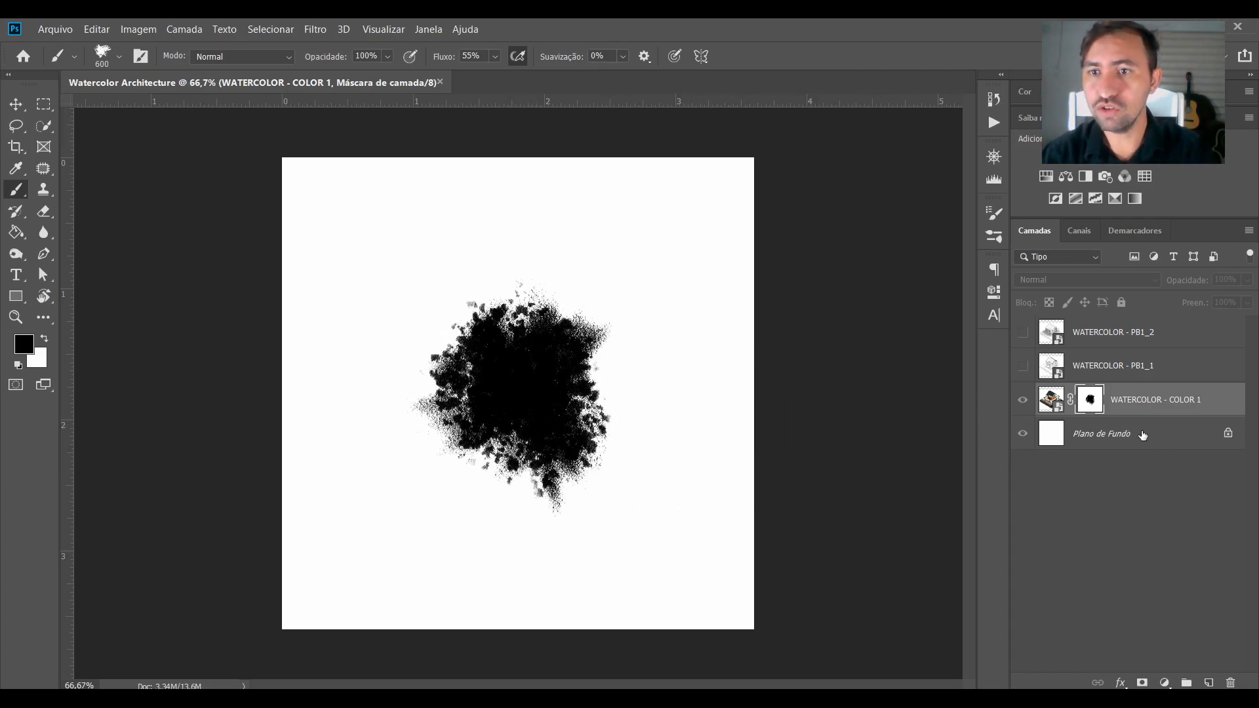
alt+click(1091, 406)
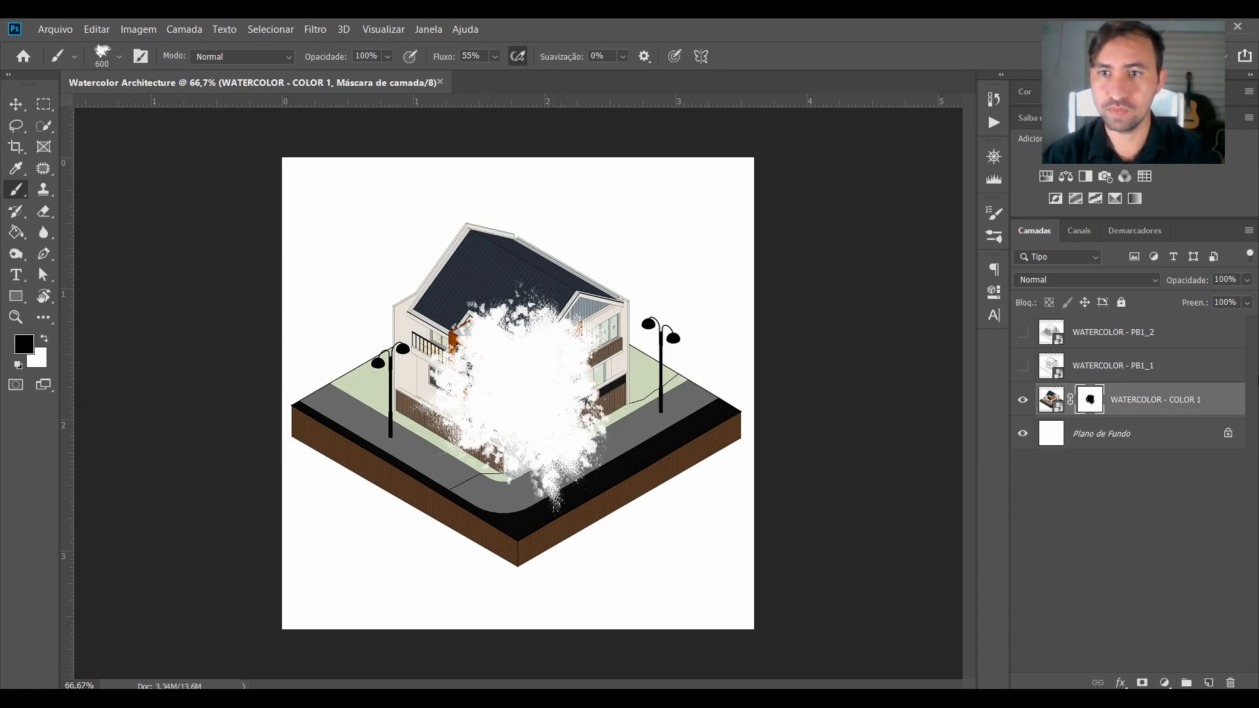
Show WATERCOLOR - PB1_1, try it beneath WATERCOLOR - COLOR 1, restore its place above, and hide it again.
click(1050, 373)
click(1023, 366)
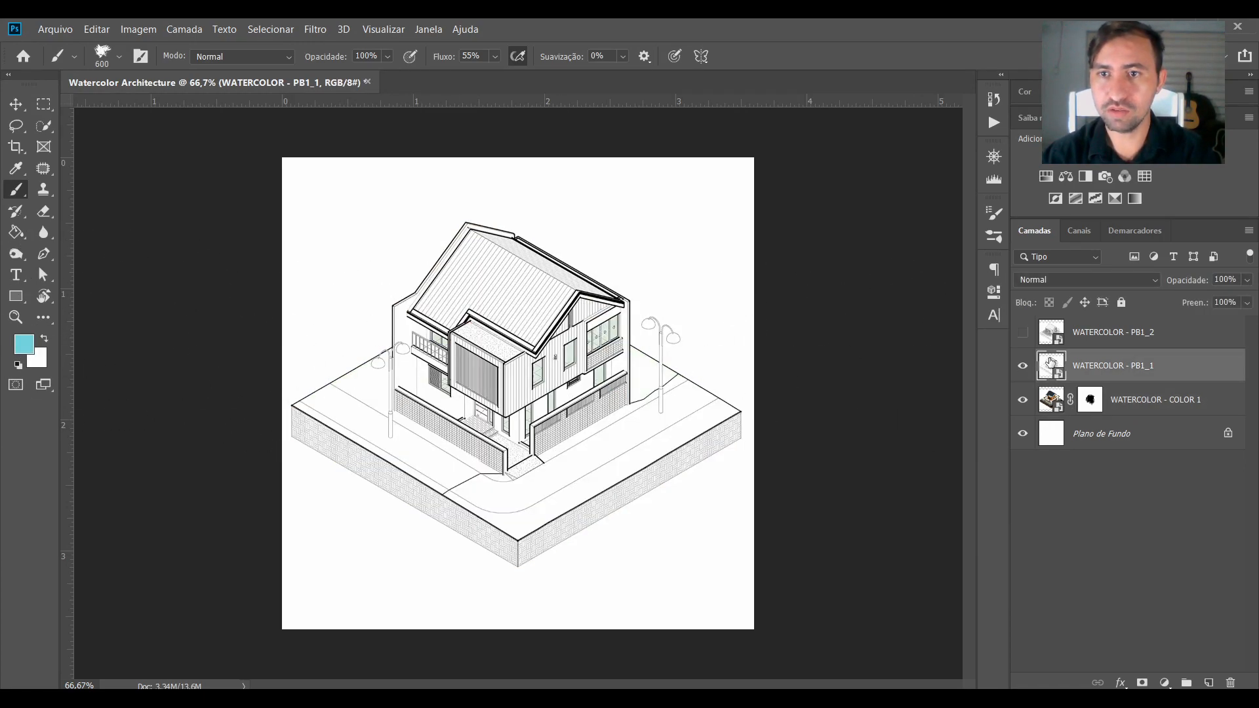
drag(1051, 366, 1071, 430)
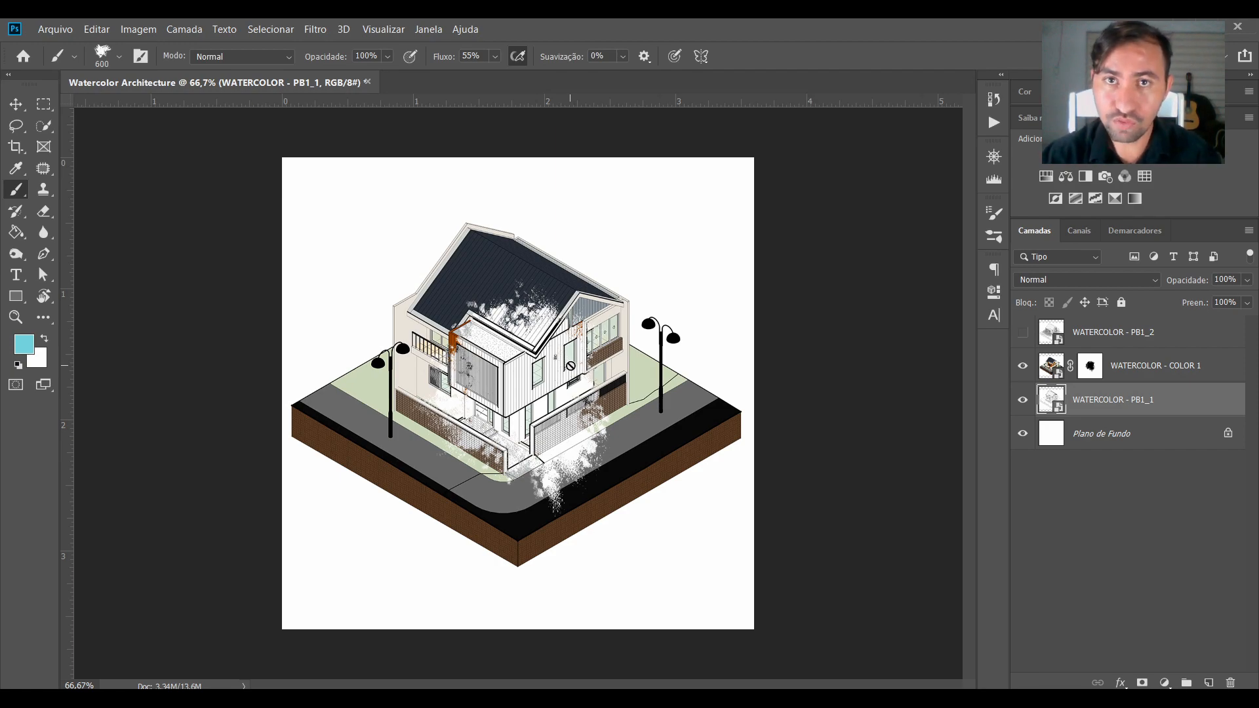
mouse_move(1115, 400)
mouse_down()
mouse_move(1109, 374)
mouse_move(1049, 358)
mouse_up()
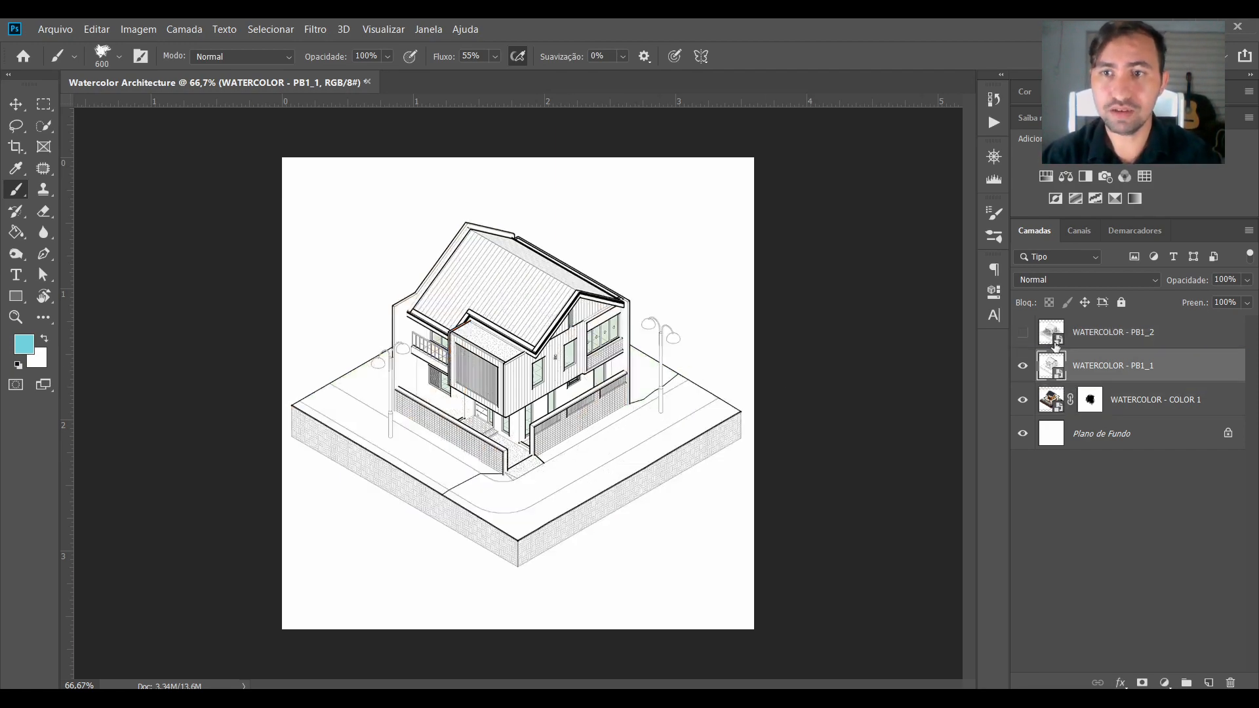
click(1023, 366)
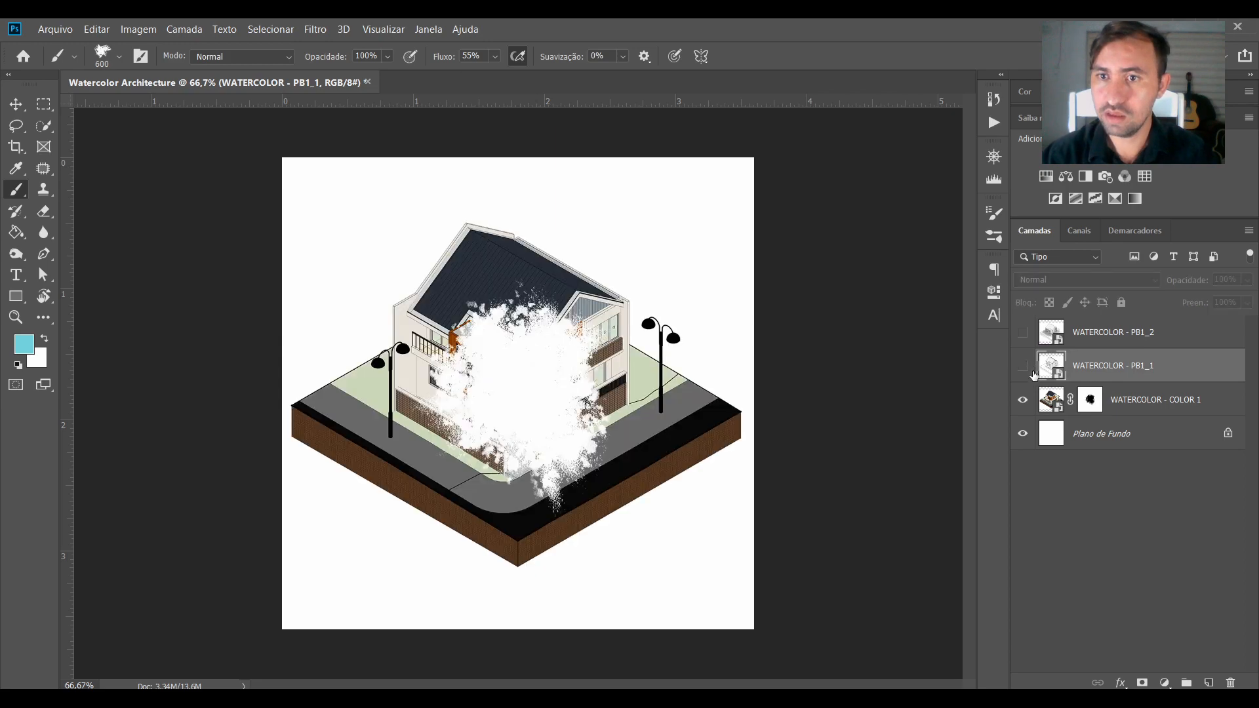
Clear the painted blot from the WATERCOLOR - COLOR 1 mask, fill the entire mask with black, return to the normal view and deselect.
alt+click(1090, 400)
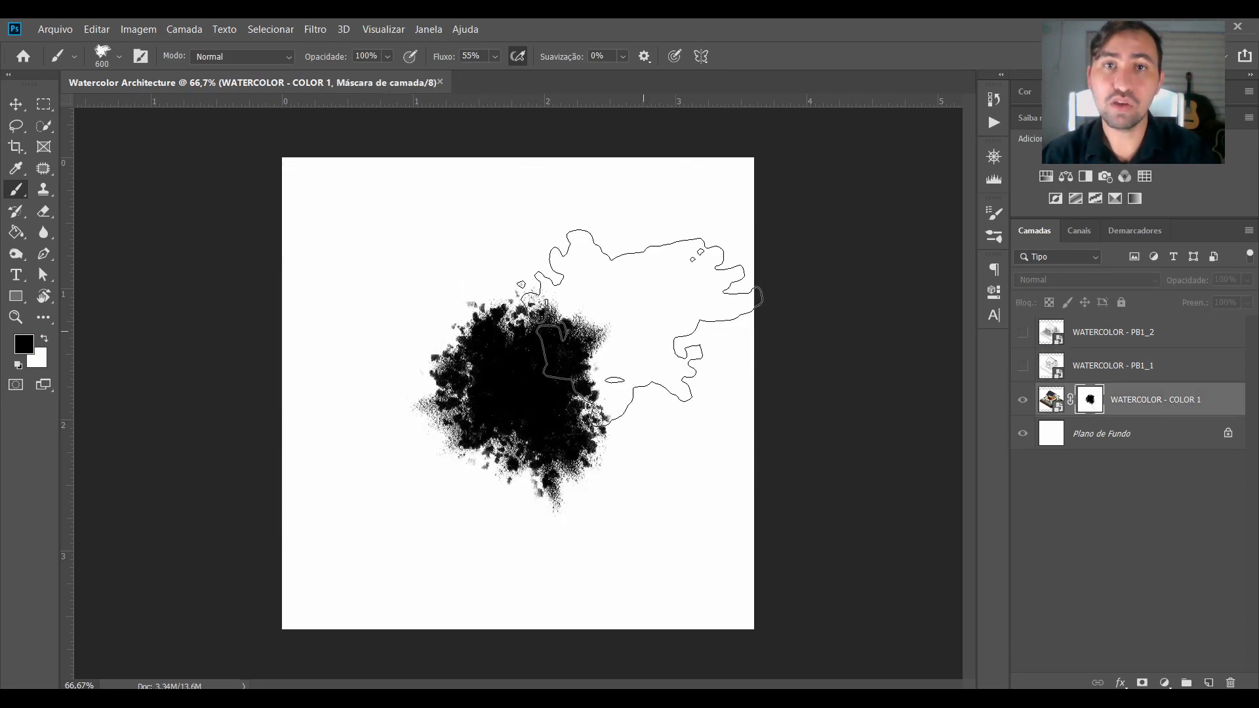
key(ctrl+a)
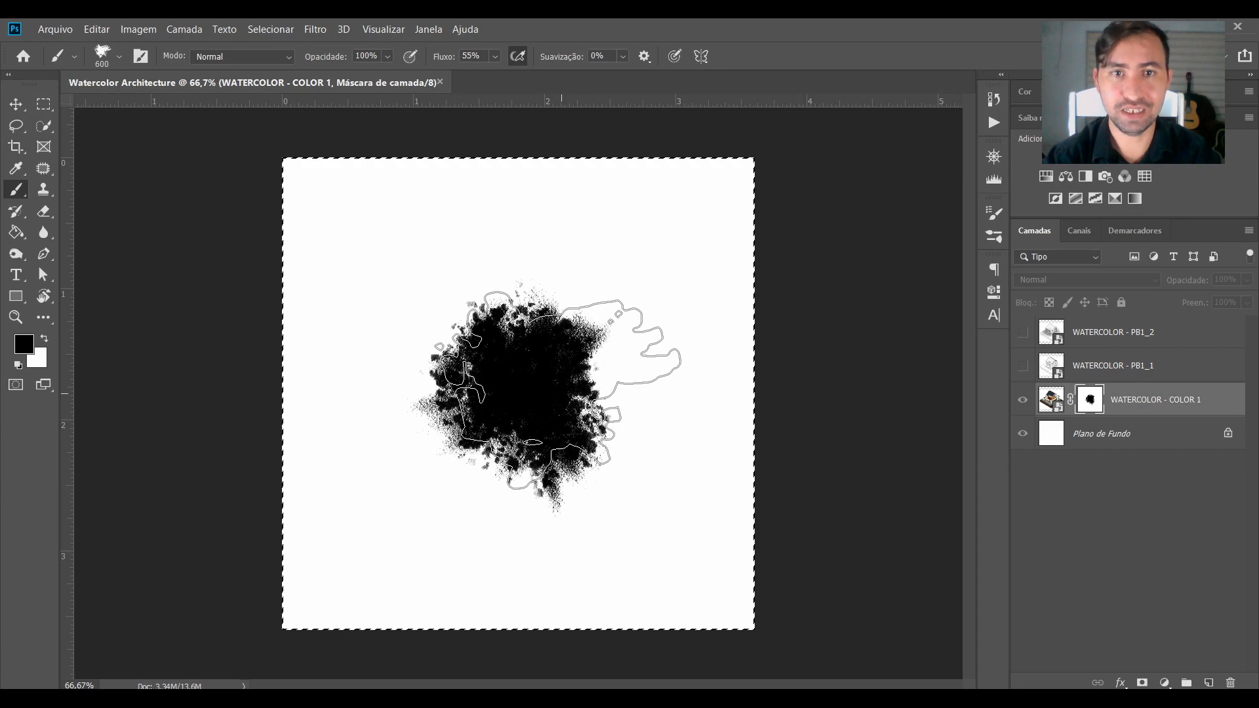
key(Delete)
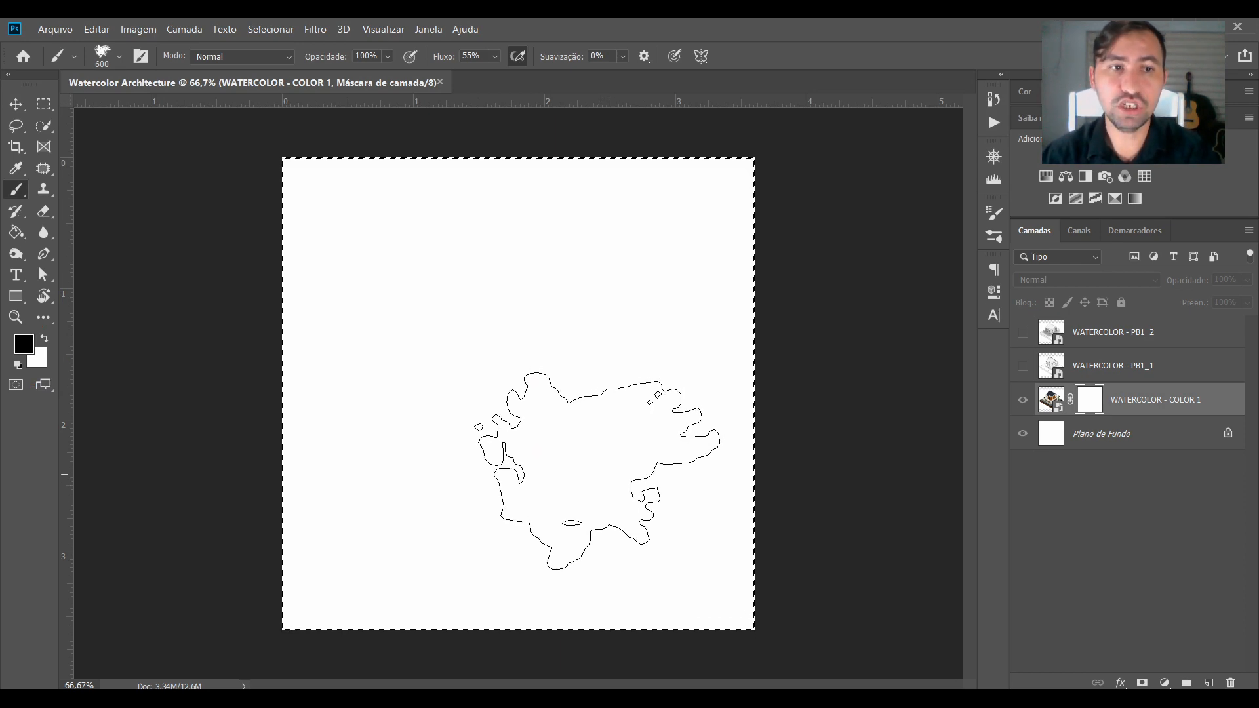
key(x)
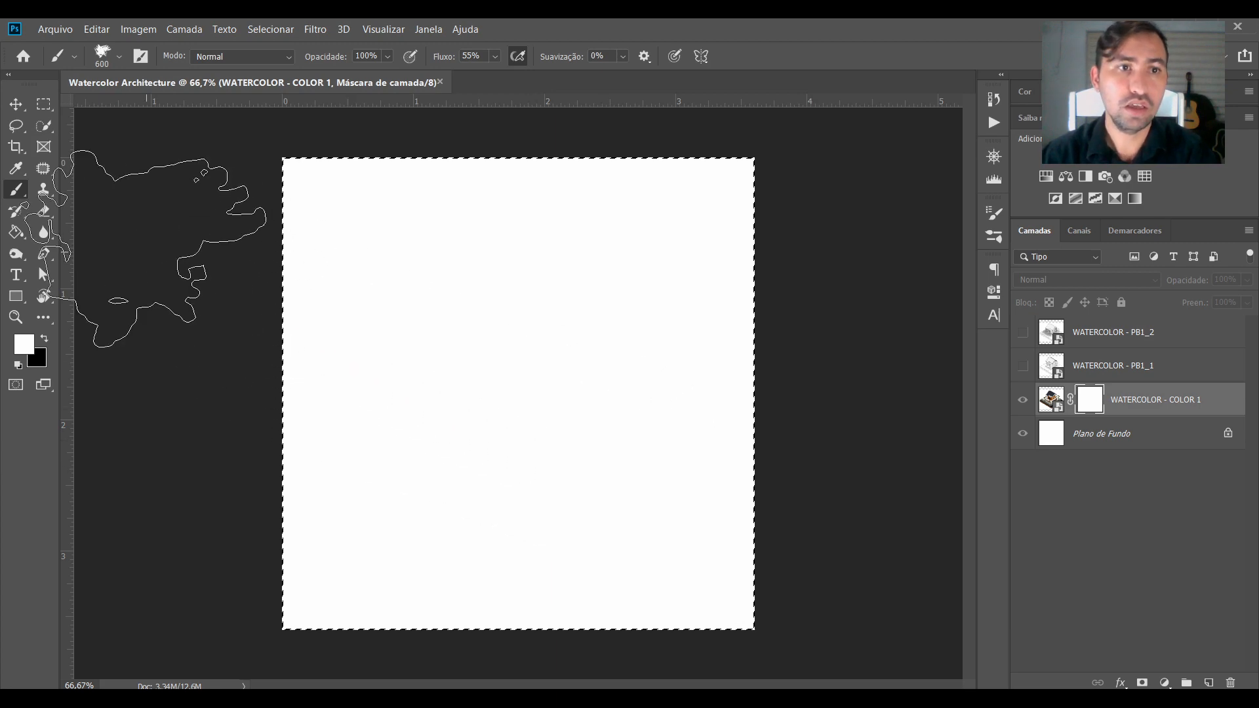
click(16, 233)
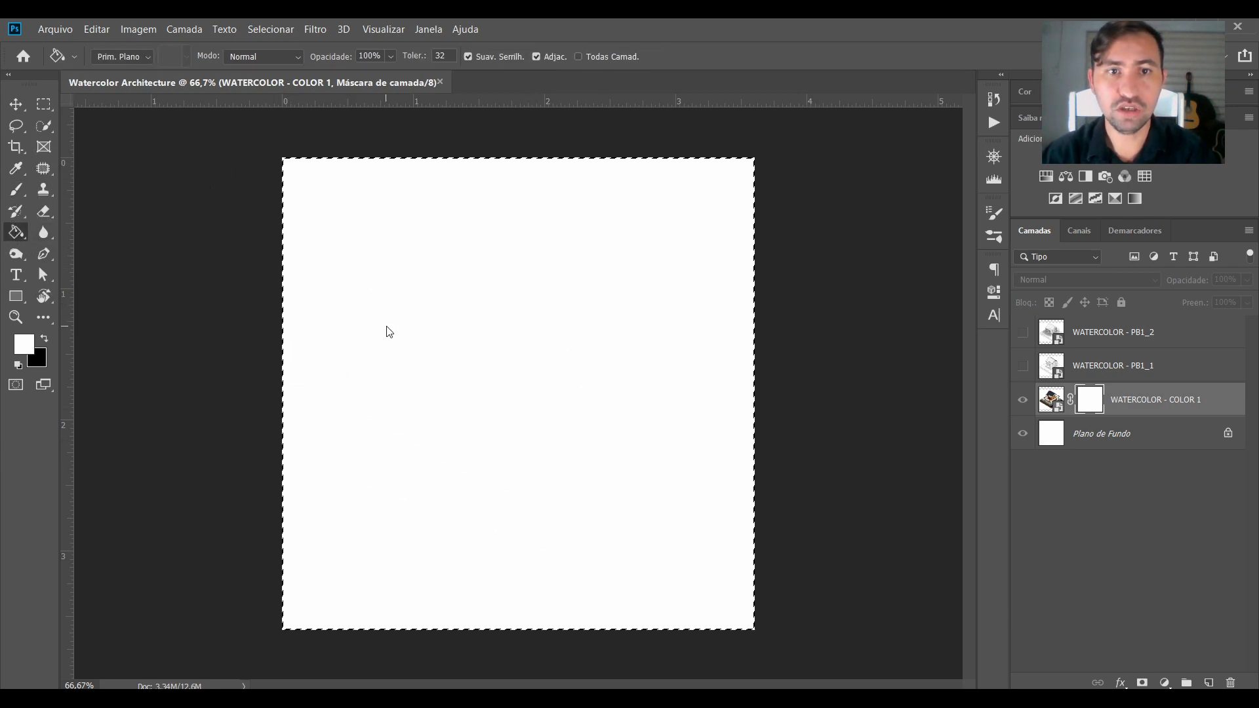
key(x)
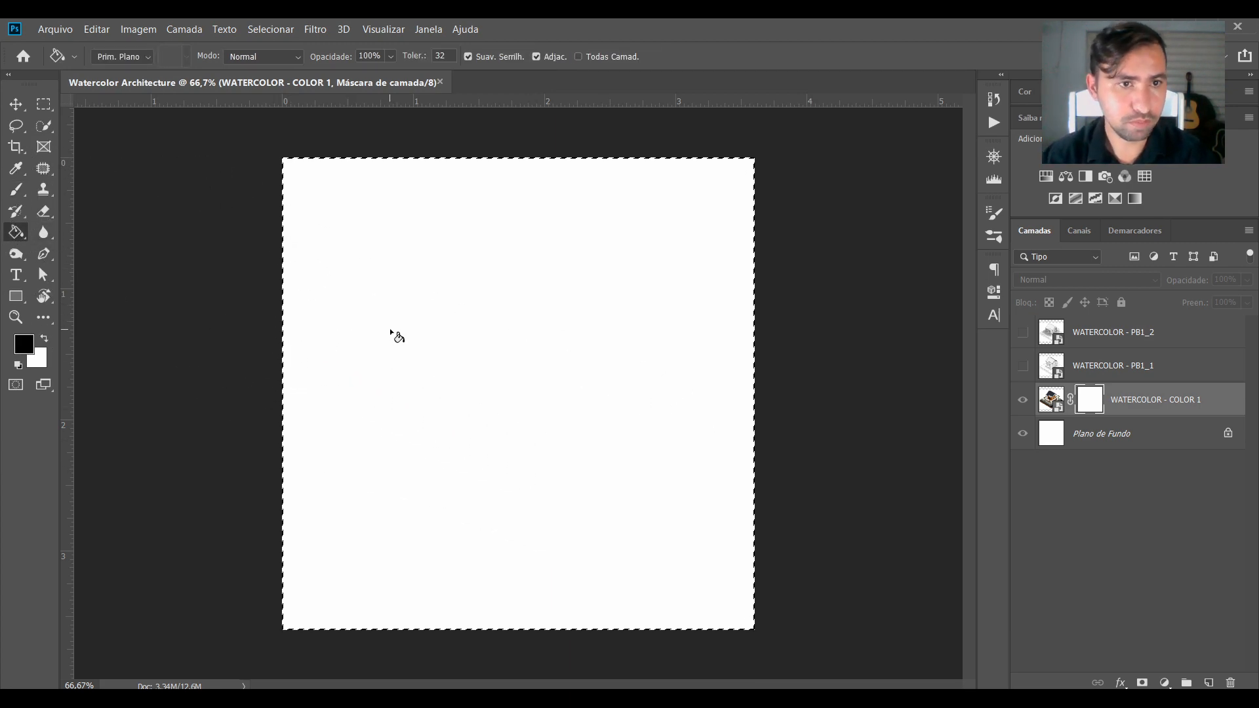
click(389, 331)
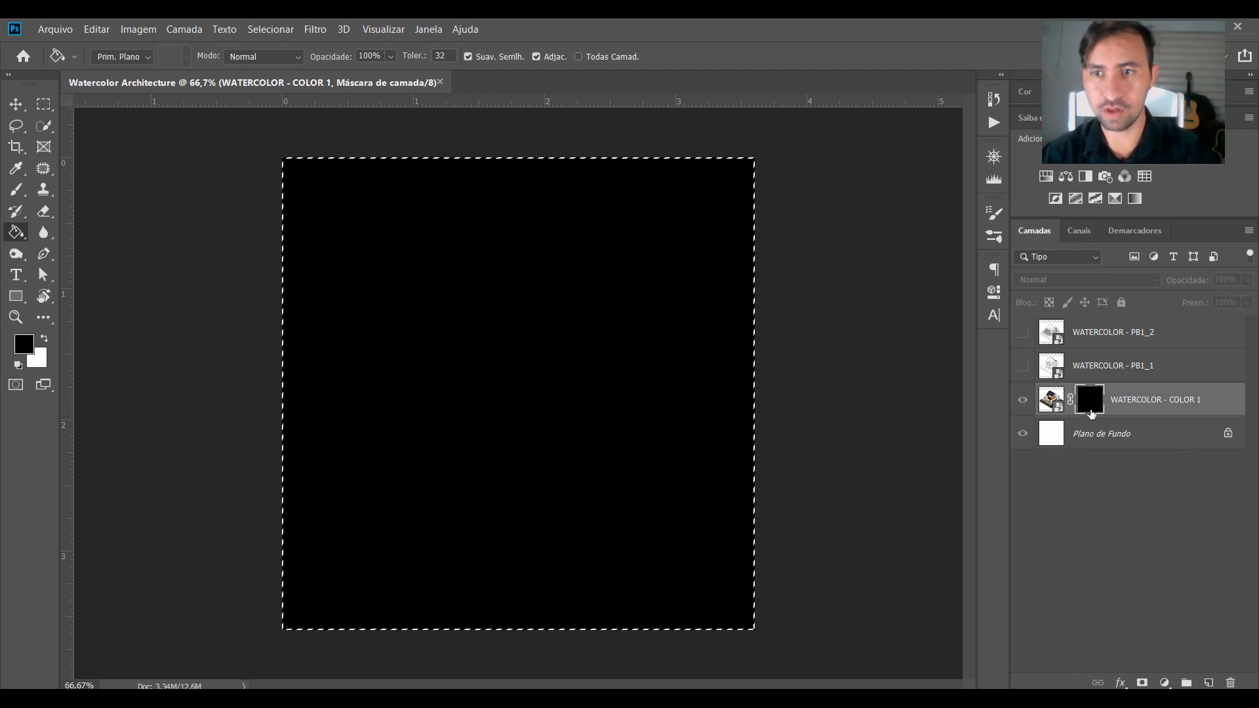
alt+click(1087, 406)
key(ctrl+d)
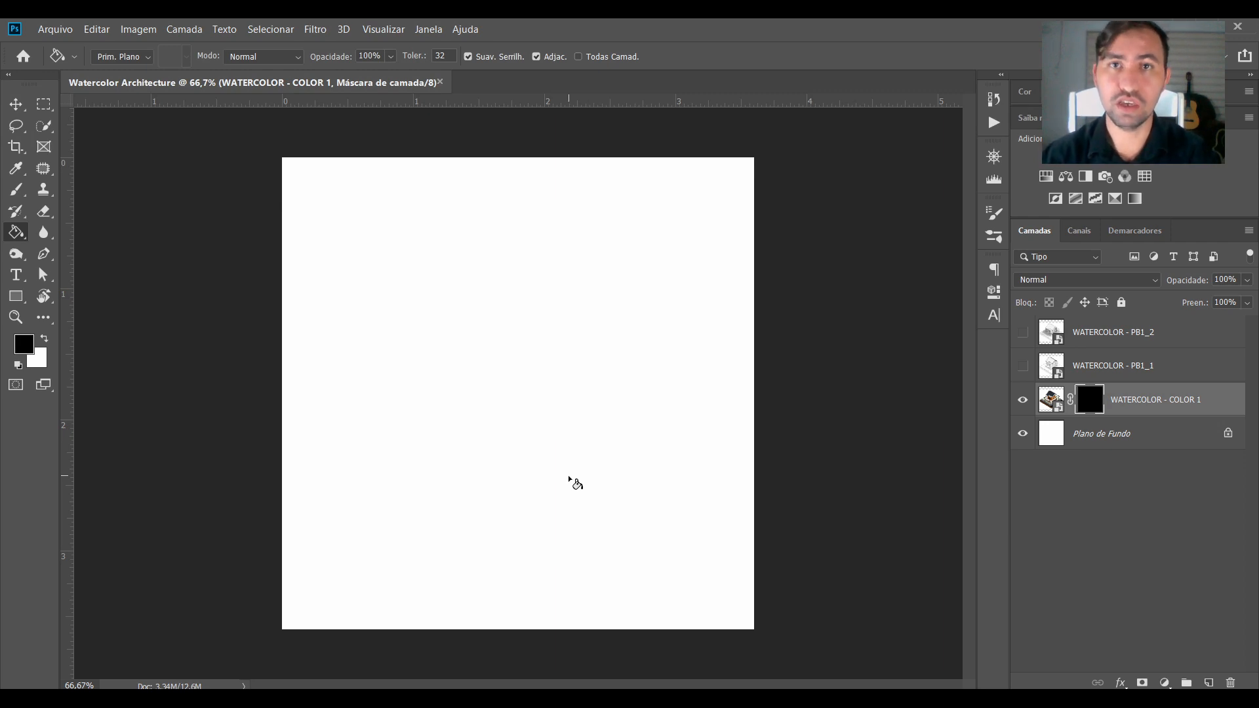
Switch back to the Brush tool with white as the foreground color.
key(b)
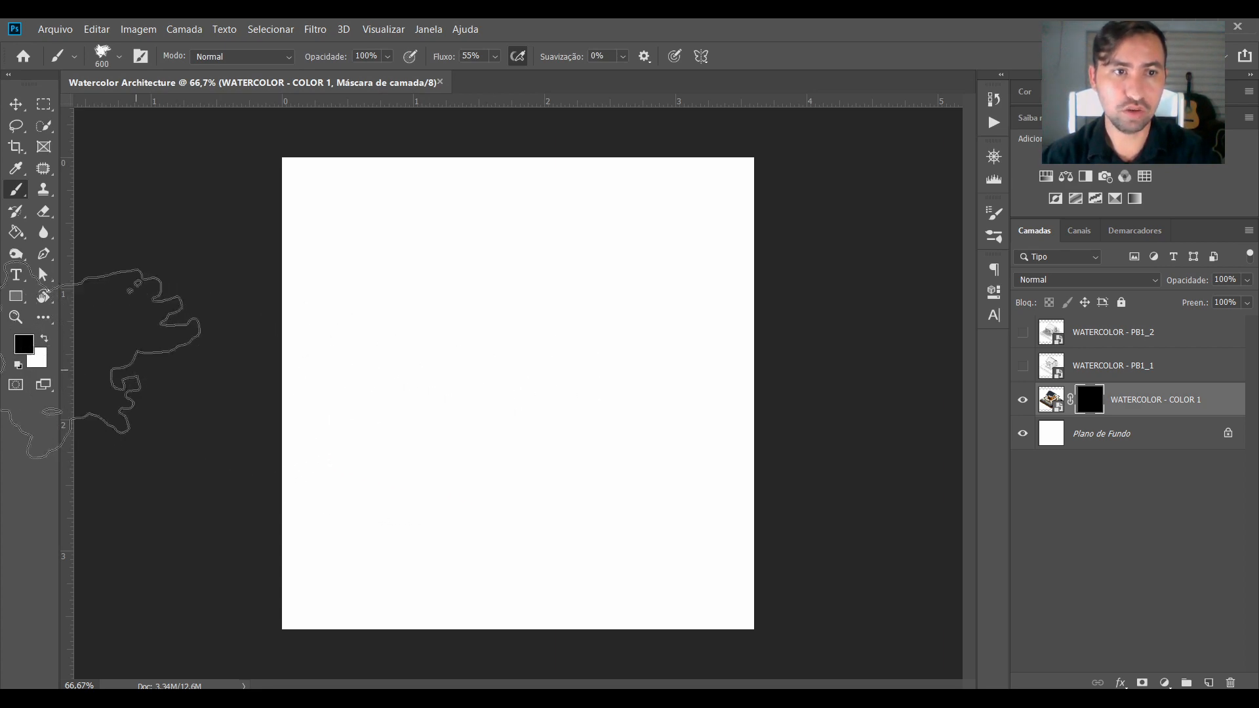
click(43, 337)
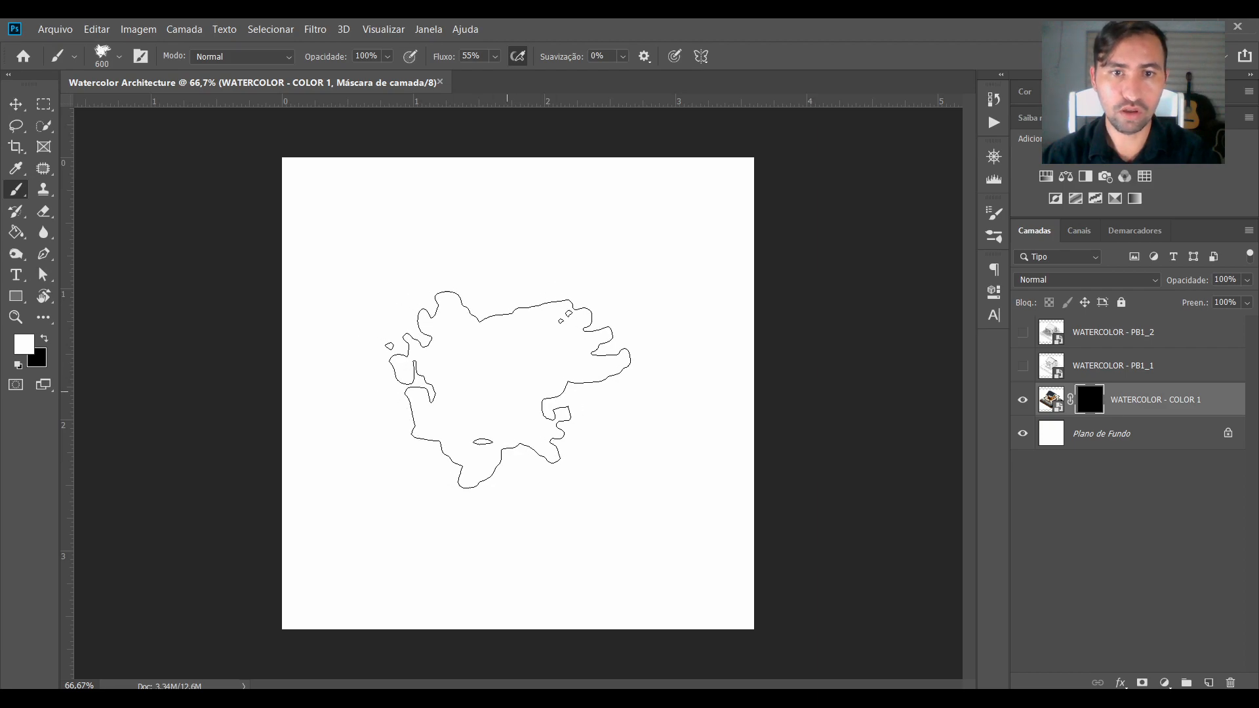
Try revealing the middle of the house with white strokes on the mask at 100% opacity and 55% flow, and undo them.
mouse_move(508, 389)
mouse_down()
mouse_move(531, 420)
mouse_move(692, 335)
mouse_move(682, 351)
mouse_move(537, 364)
mouse_move(663, 302)
mouse_move(564, 393)
mouse_move(487, 353)
mouse_up()
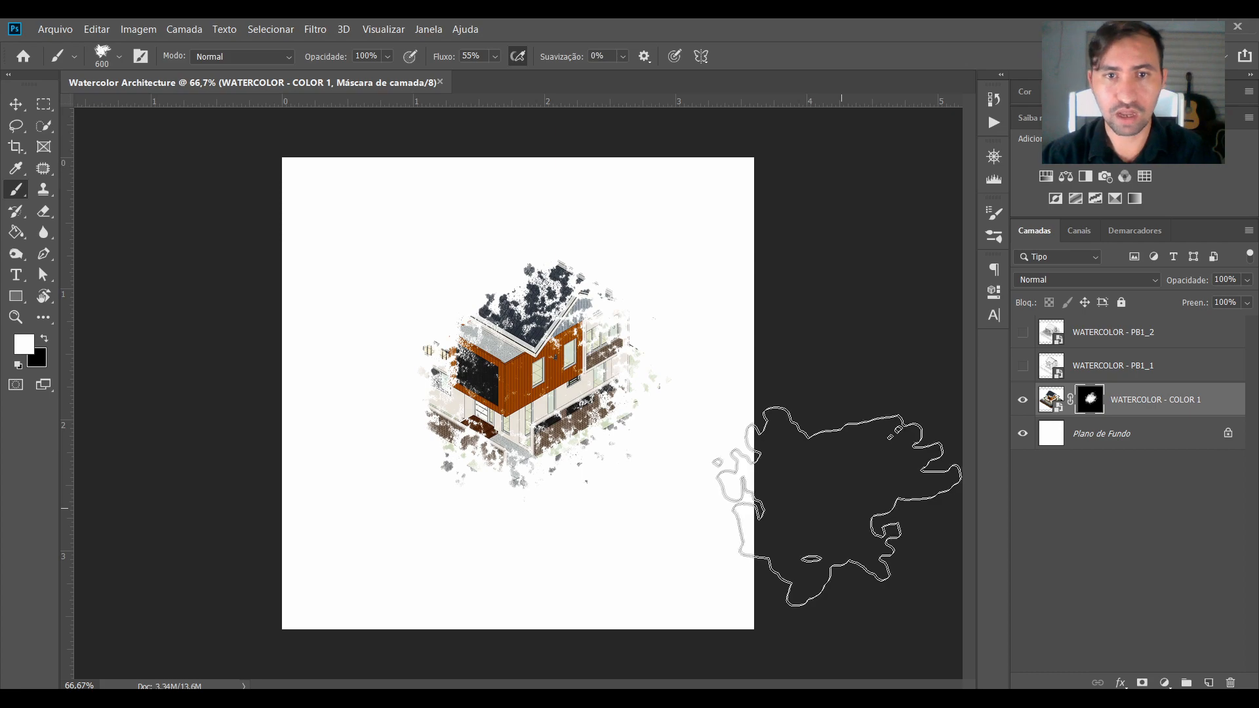
key(ctrl+z)
key(ctrl+z)
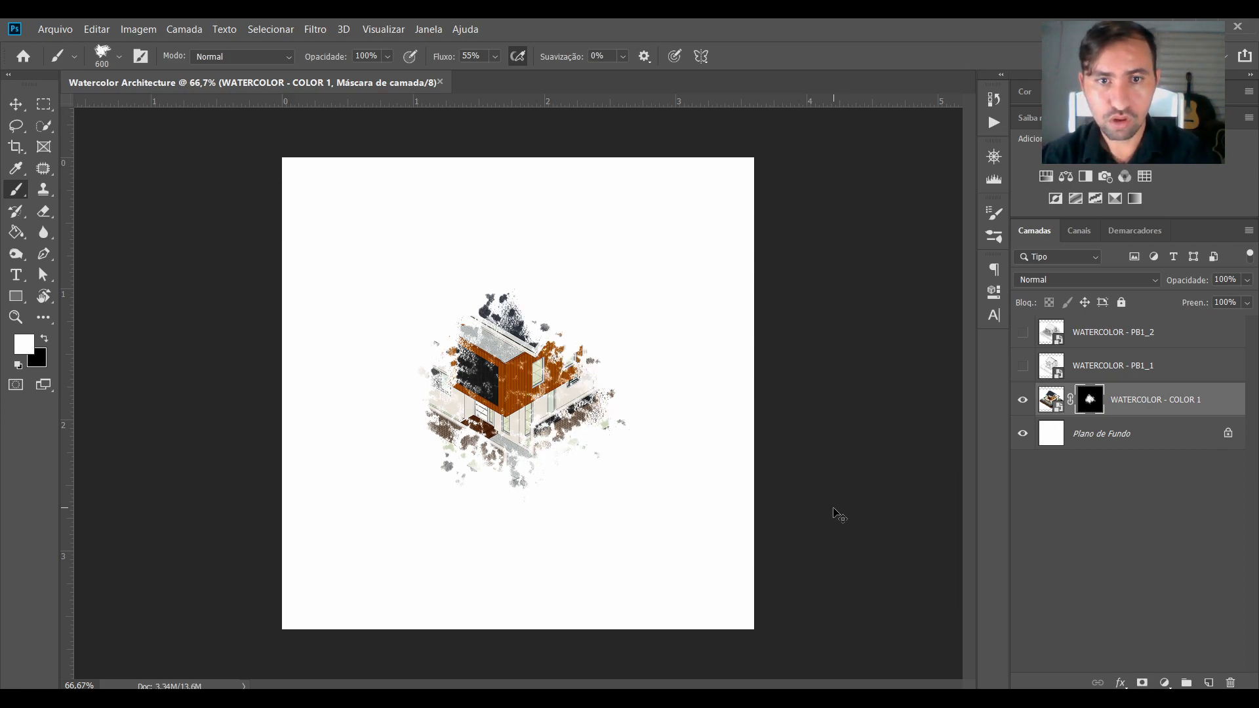
key(ctrl+BackSpace)
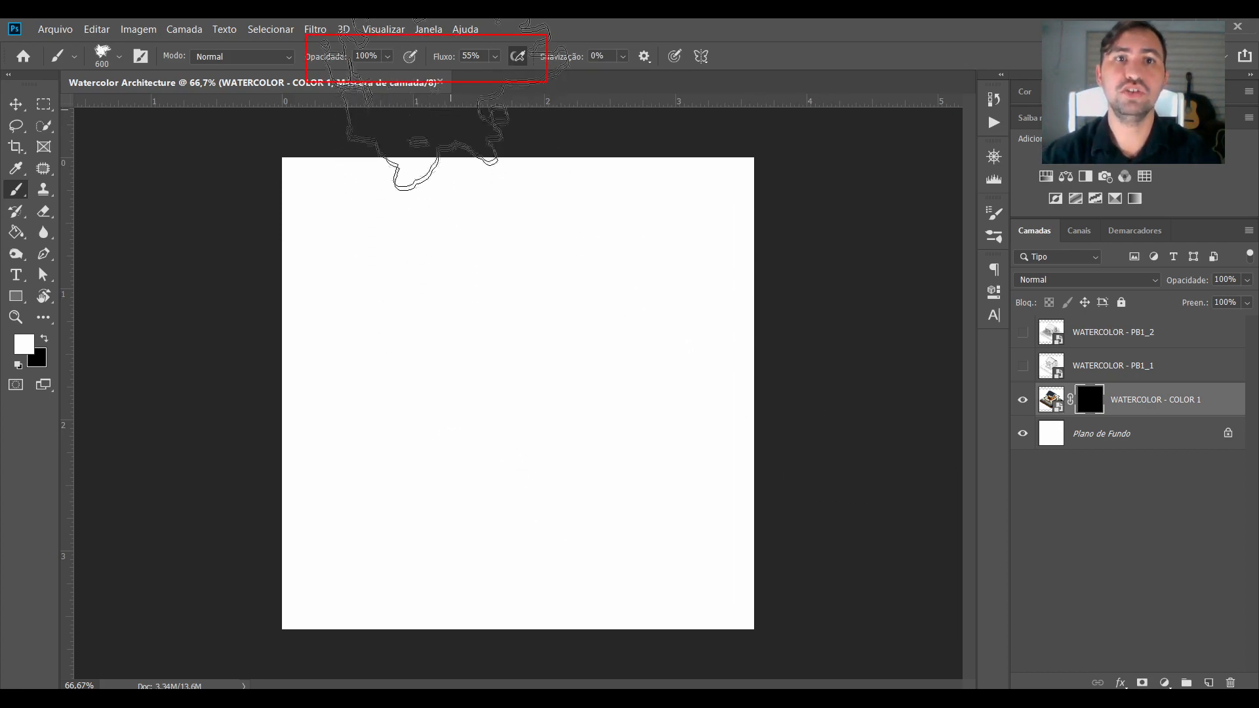
Lower the brush opacity to 52% and the flow to 9%.
click(388, 57)
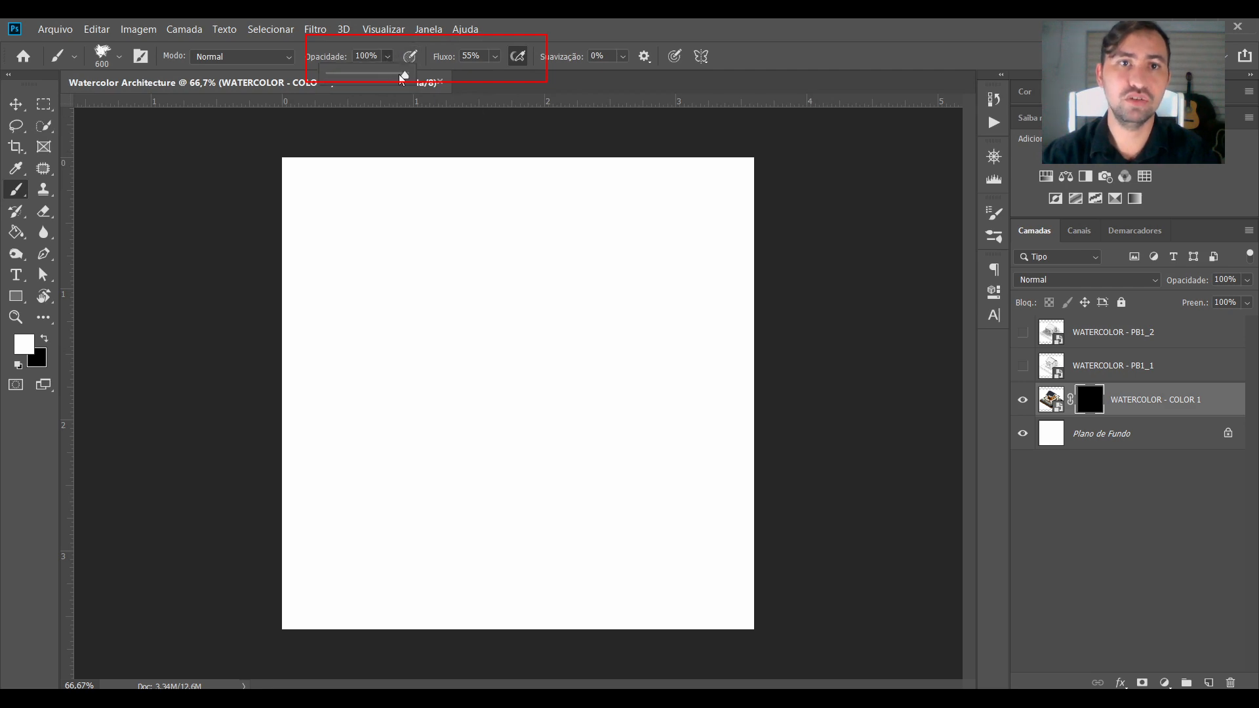
drag(376, 75, 370, 75)
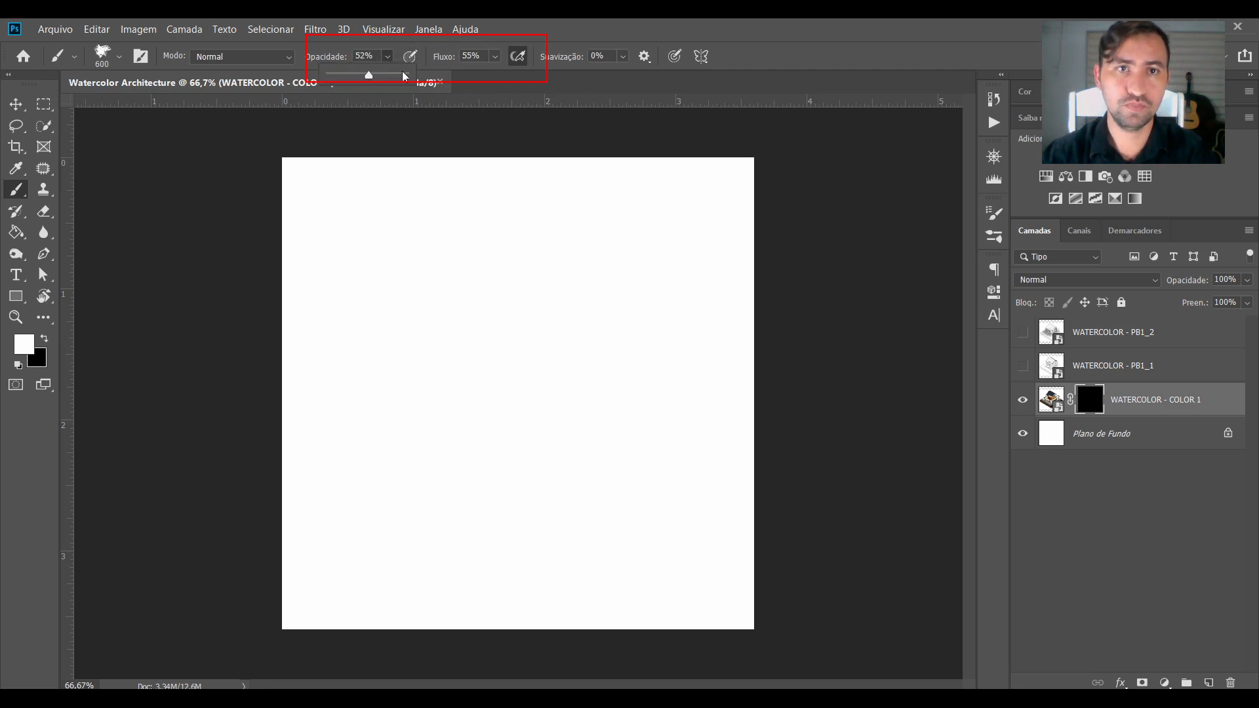
click(496, 56)
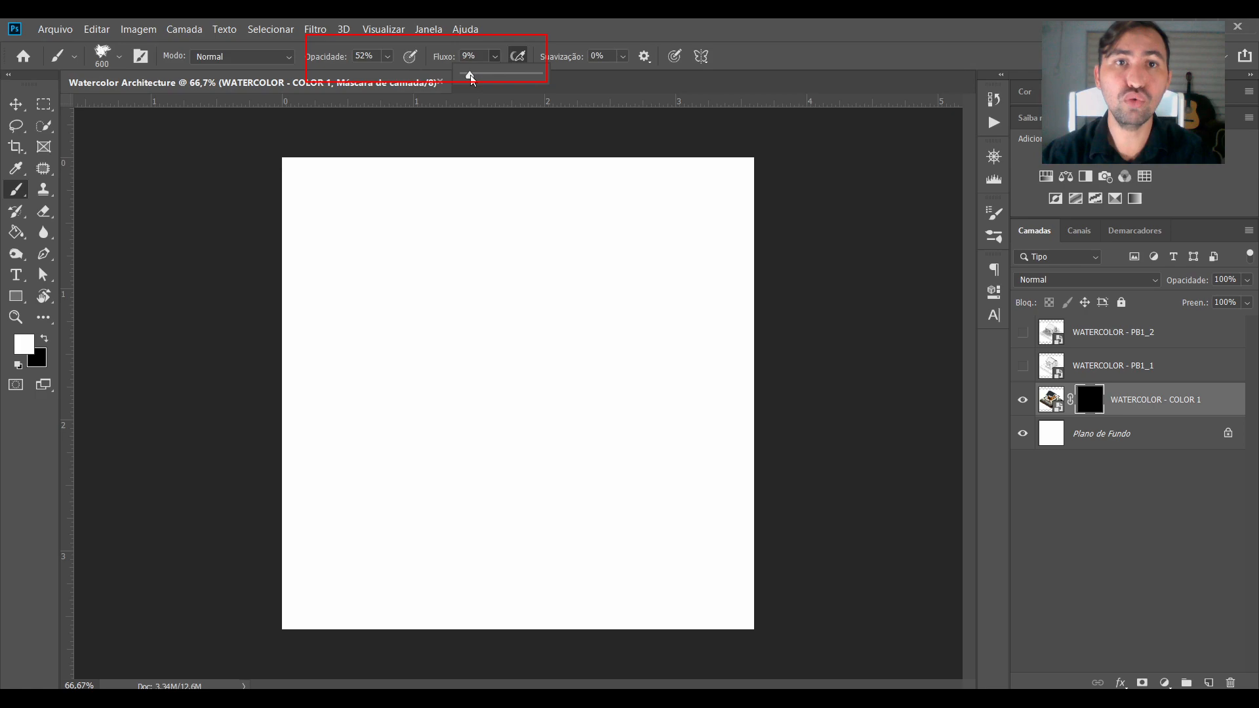
Paint repeated white strokes on the WATERCOLOR - COLOR 1 mask to reveal the house and its surroundings, building up more color on the house.
mouse_move(422, 337)
mouse_down()
mouse_move(450, 380)
mouse_move(502, 351)
mouse_move(604, 342)
mouse_move(571, 485)
mouse_move(470, 365)
mouse_move(501, 318)
mouse_move(641, 318)
mouse_move(675, 351)
mouse_move(576, 478)
mouse_move(482, 463)
mouse_move(444, 413)
mouse_move(549, 378)
mouse_up()
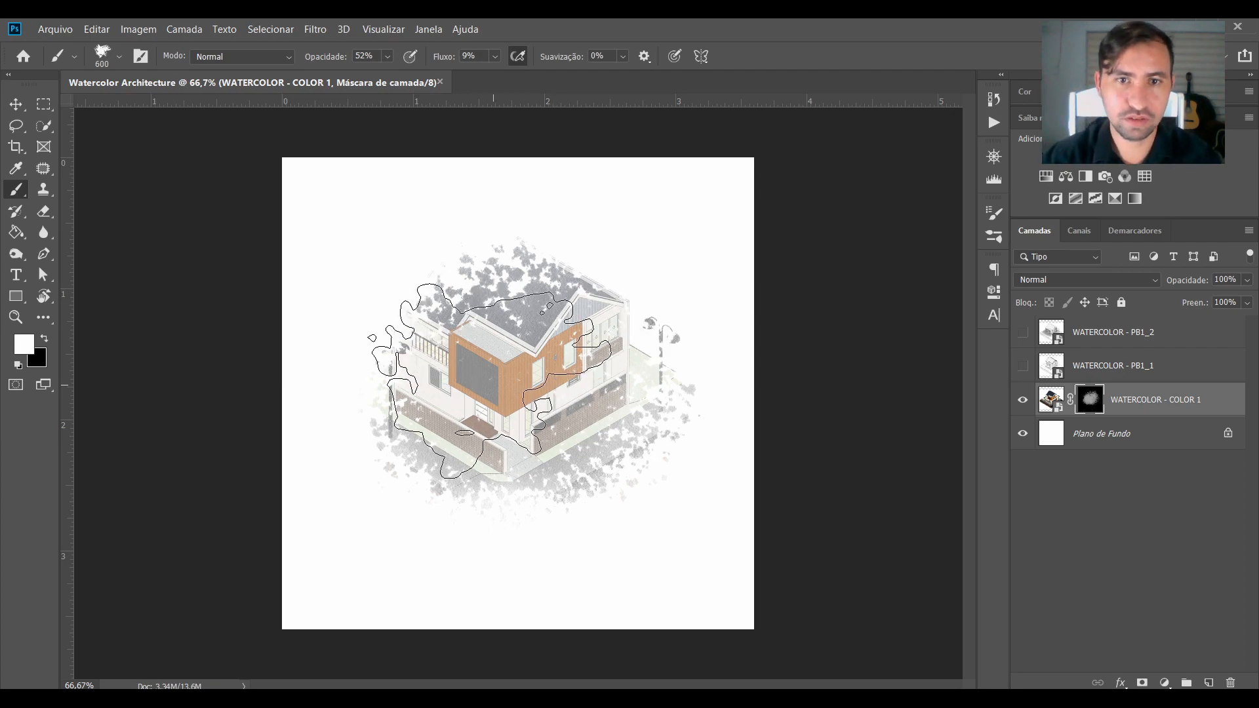
mouse_move(513, 389)
mouse_down()
mouse_move(505, 361)
mouse_move(543, 365)
mouse_move(519, 369)
mouse_move(531, 407)
mouse_move(455, 425)
mouse_up()
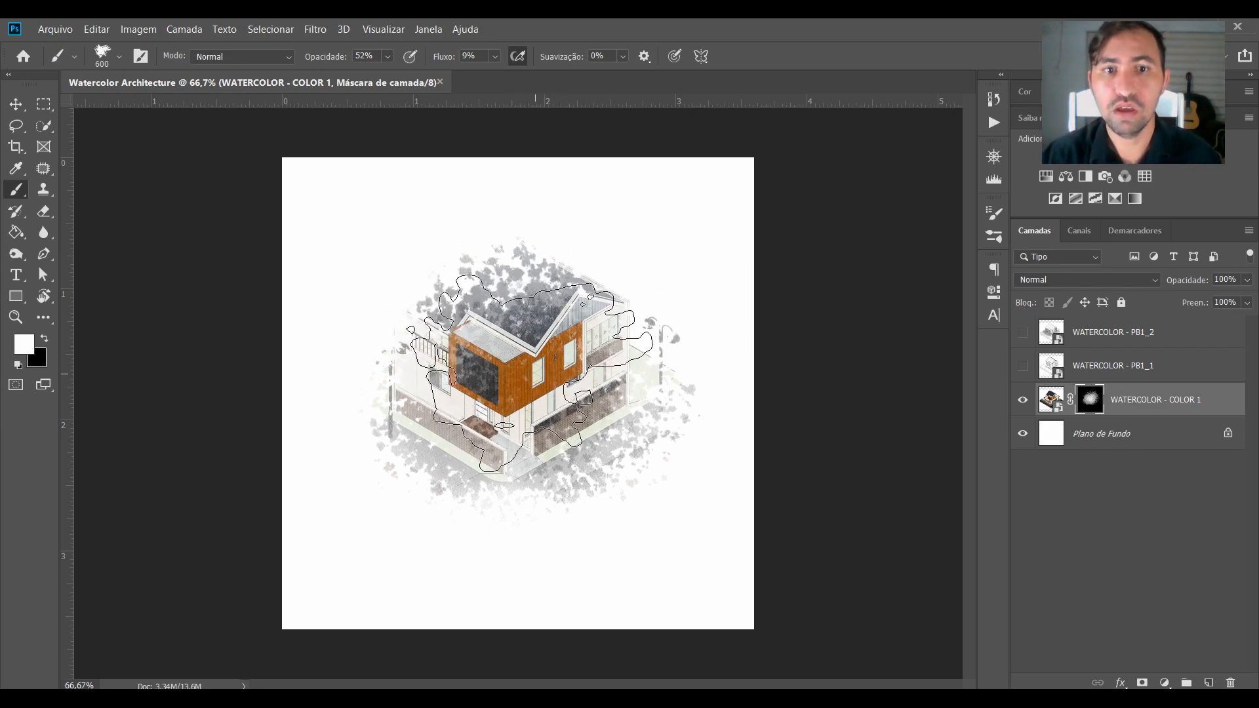
mouse_move(469, 347)
mouse_down()
mouse_move(406, 318)
mouse_move(456, 334)
mouse_move(444, 346)
mouse_up()
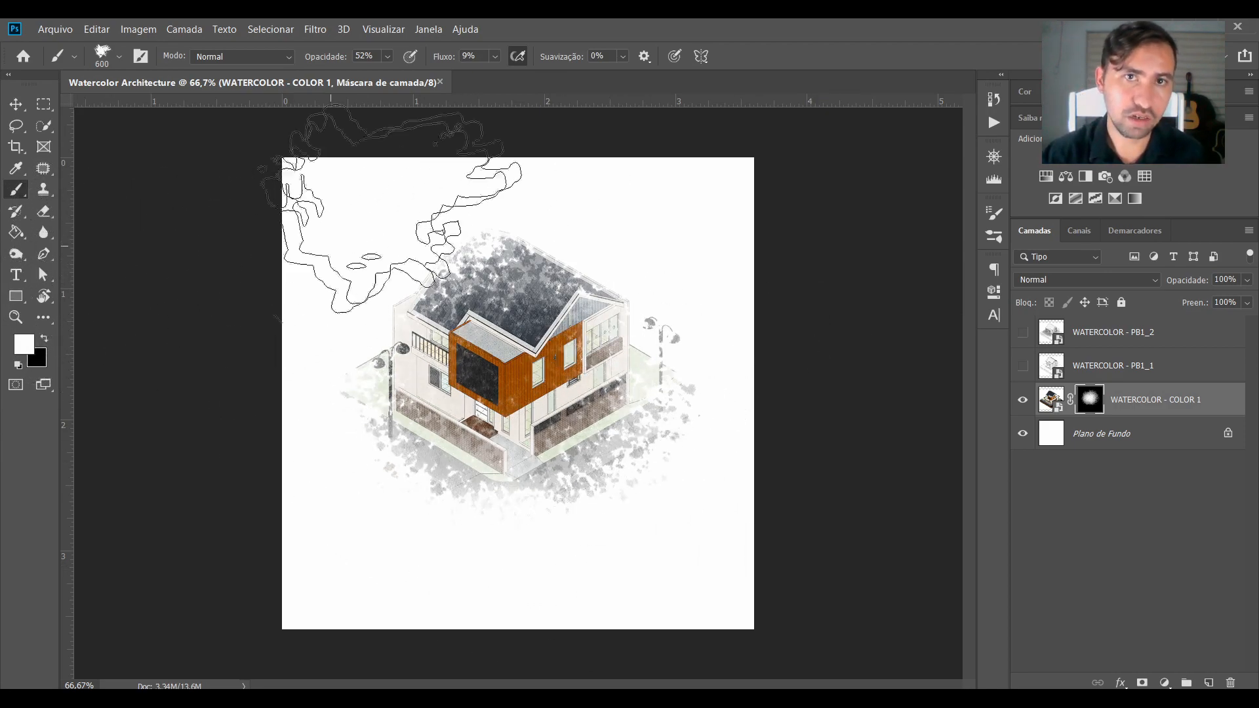
Lower the brush flow to 1% and paint white on the WATERCOLOR - COLOR 1 mask to reveal more ground in front of the house.
click(494, 57)
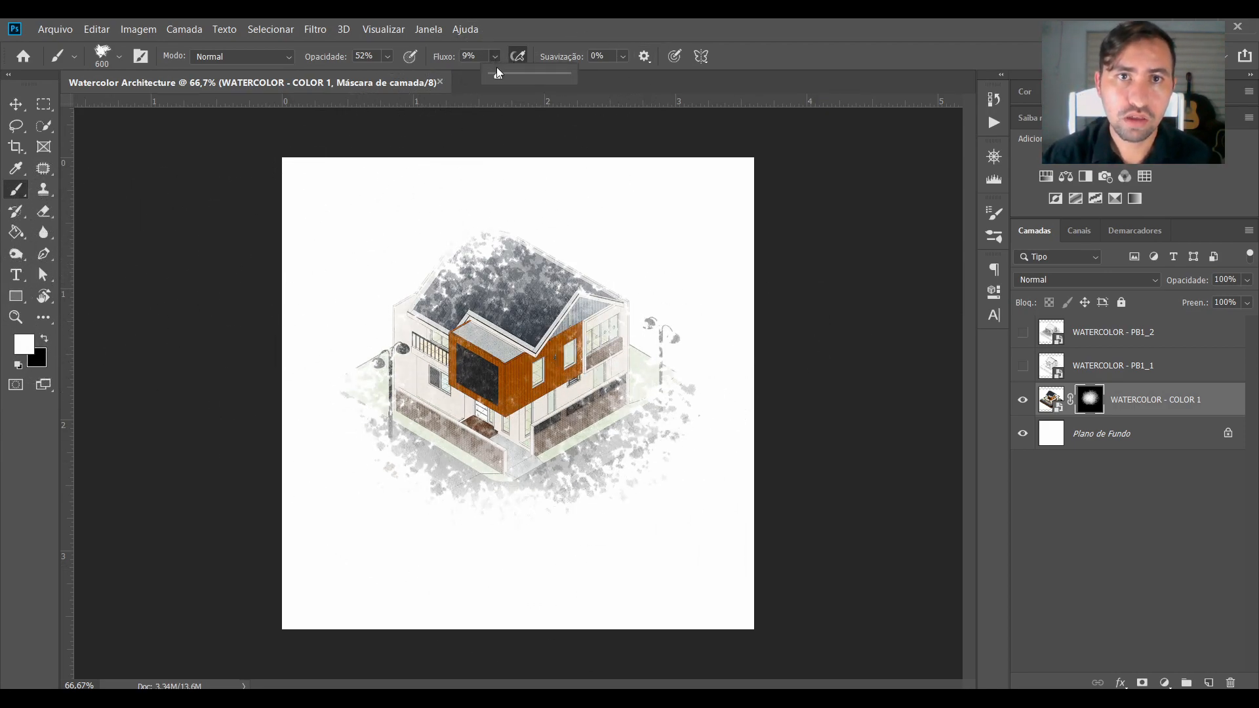
drag(498, 73, 490, 73)
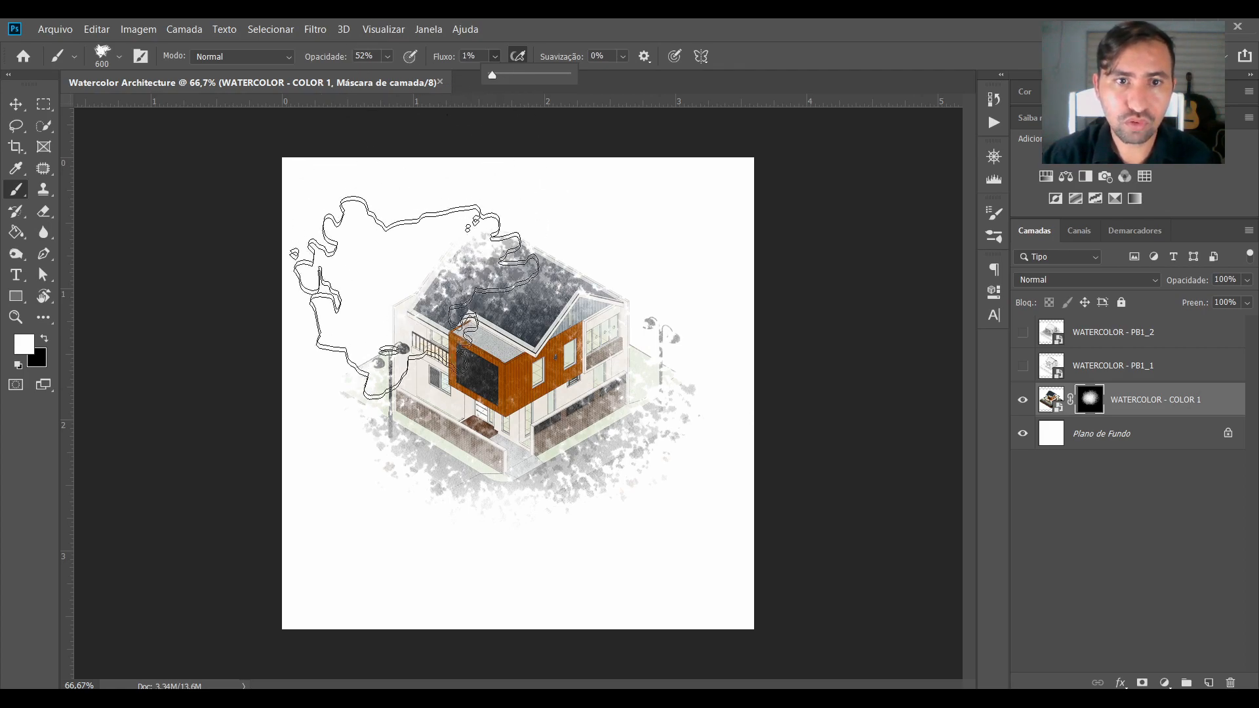
mouse_move(452, 485)
mouse_down()
mouse_move(602, 530)
mouse_move(362, 439)
mouse_move(507, 488)
mouse_move(665, 457)
mouse_move(689, 393)
mouse_move(666, 422)
mouse_move(660, 315)
mouse_move(617, 412)
mouse_up()
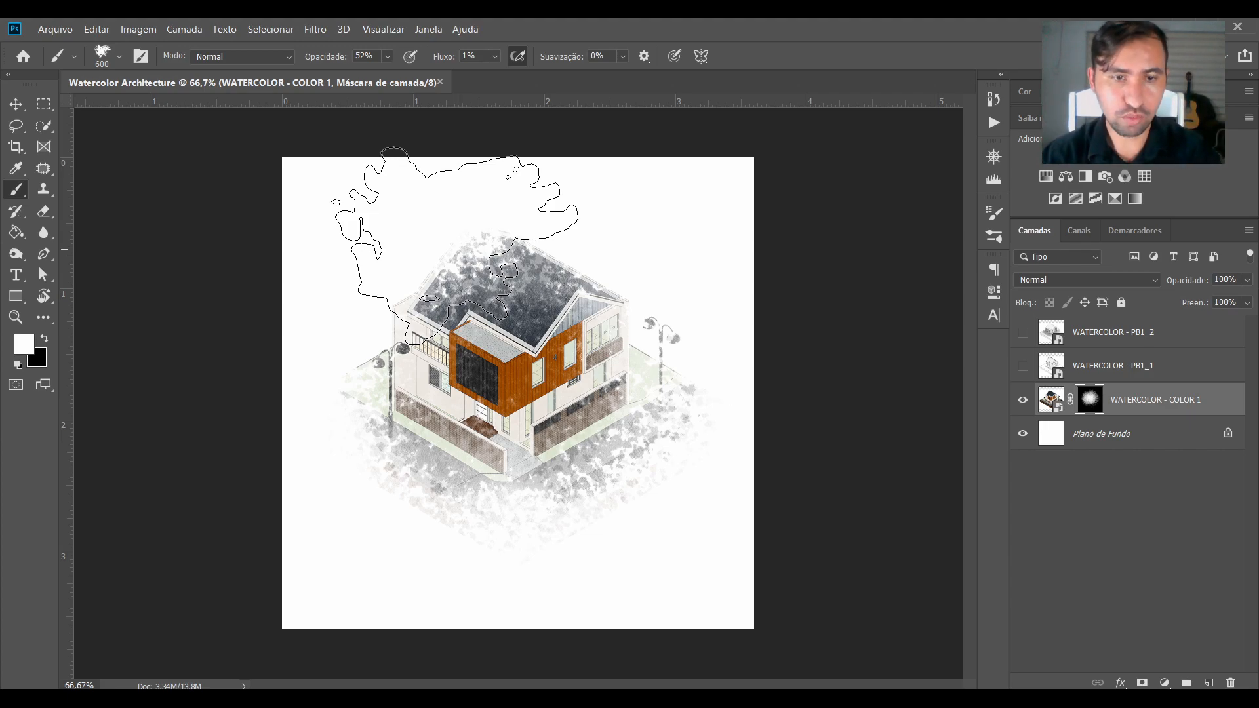
Paint black on the mask over the front of the house to soften its color, and return to white as the foreground color.
key(x)
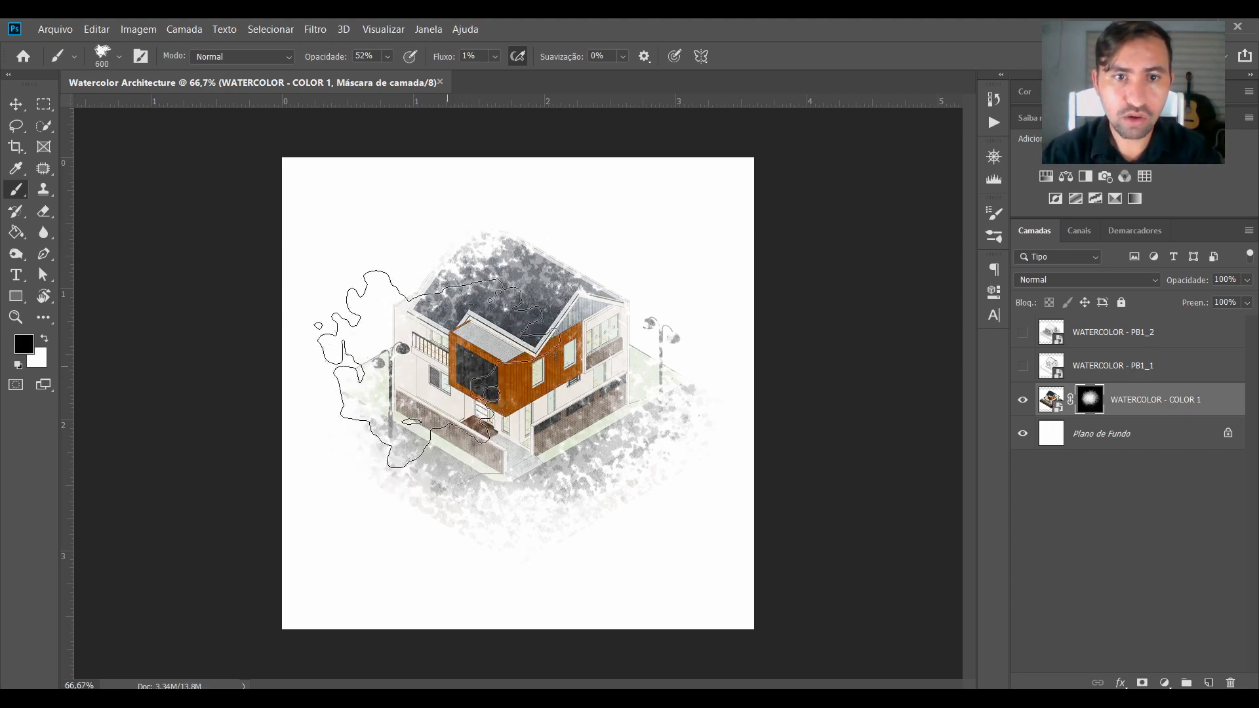
mouse_move(414, 436)
mouse_down()
mouse_move(408, 456)
mouse_move(476, 443)
mouse_move(508, 409)
mouse_up()
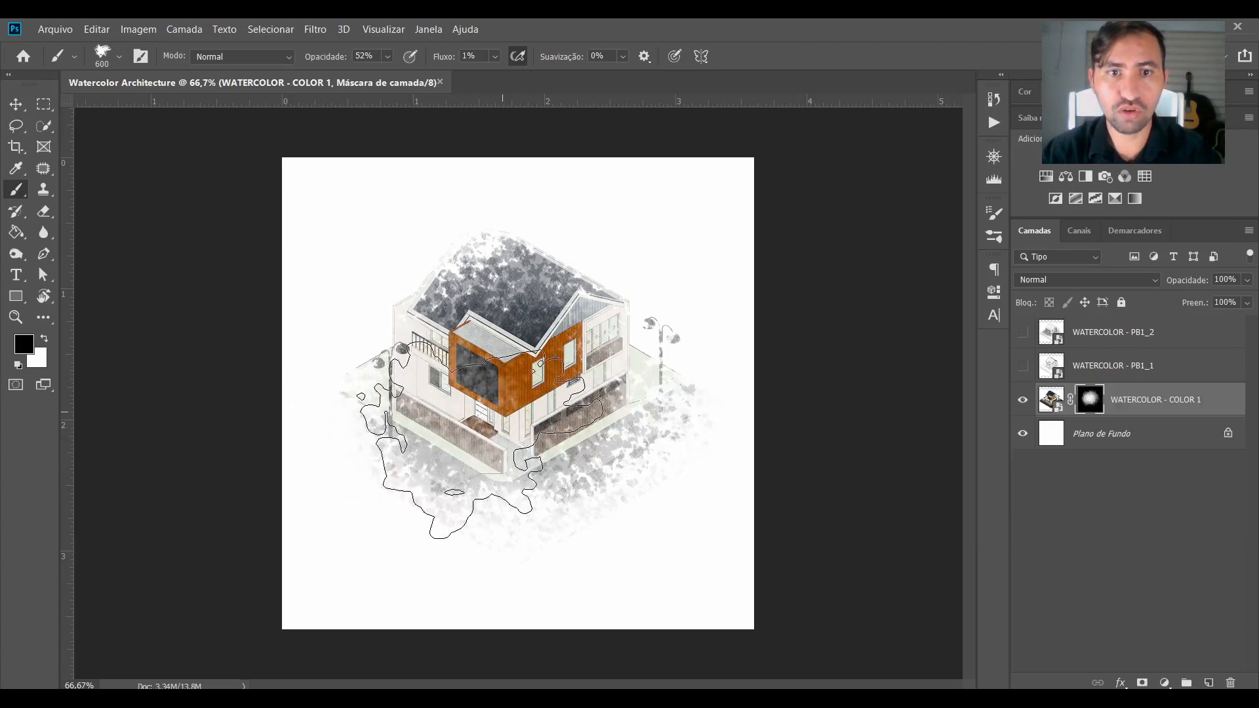
key(x)
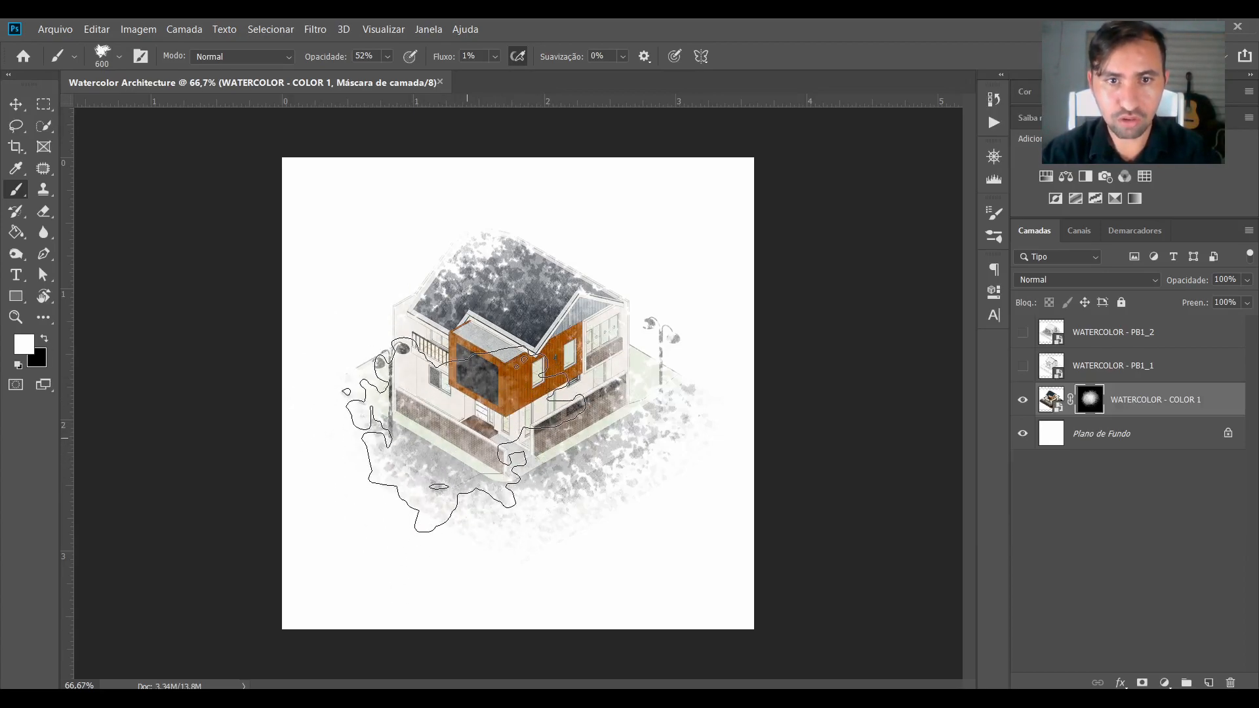
Enlarge the brush to 1200 px and paint white strokes on the mask to reveal the outer ground around the house.
key(bracketright)
key(bracketright)
key(bracketright)
key(bracketright)
key(bracketright)
key(bracketright)
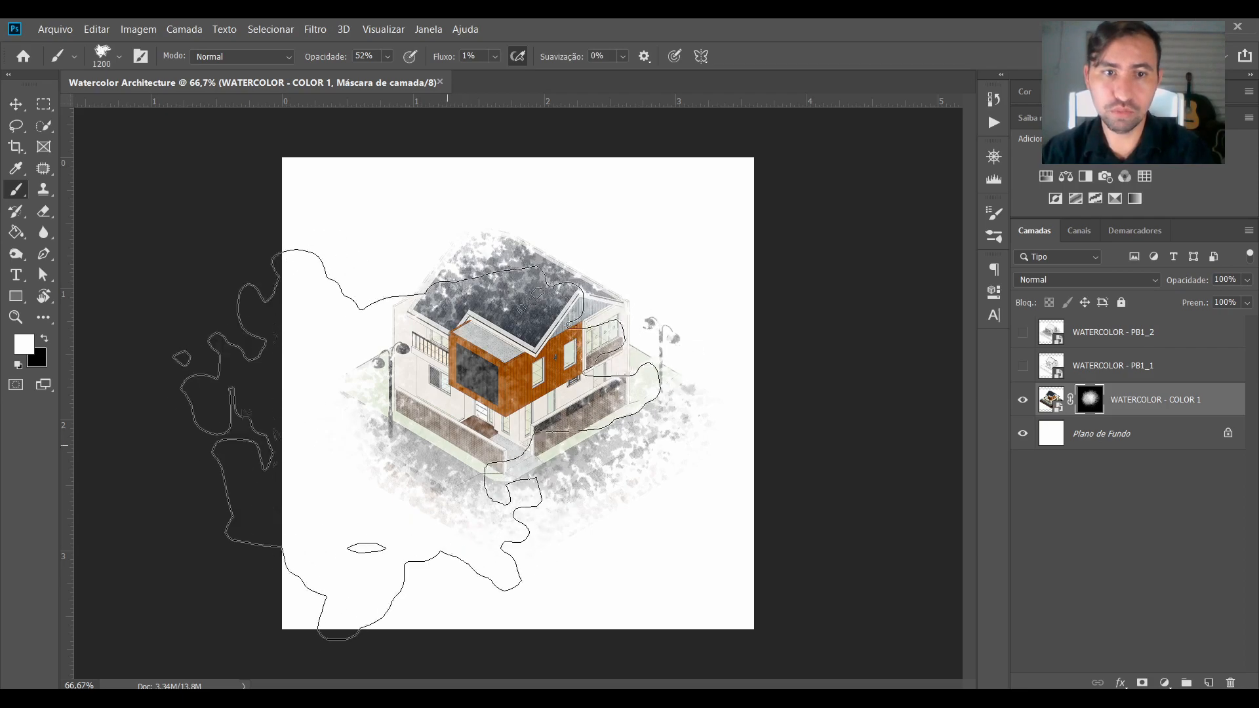
mouse_move(412, 498)
mouse_down()
mouse_move(360, 481)
mouse_move(375, 507)
mouse_move(445, 480)
mouse_move(707, 468)
mouse_up()
key(x)
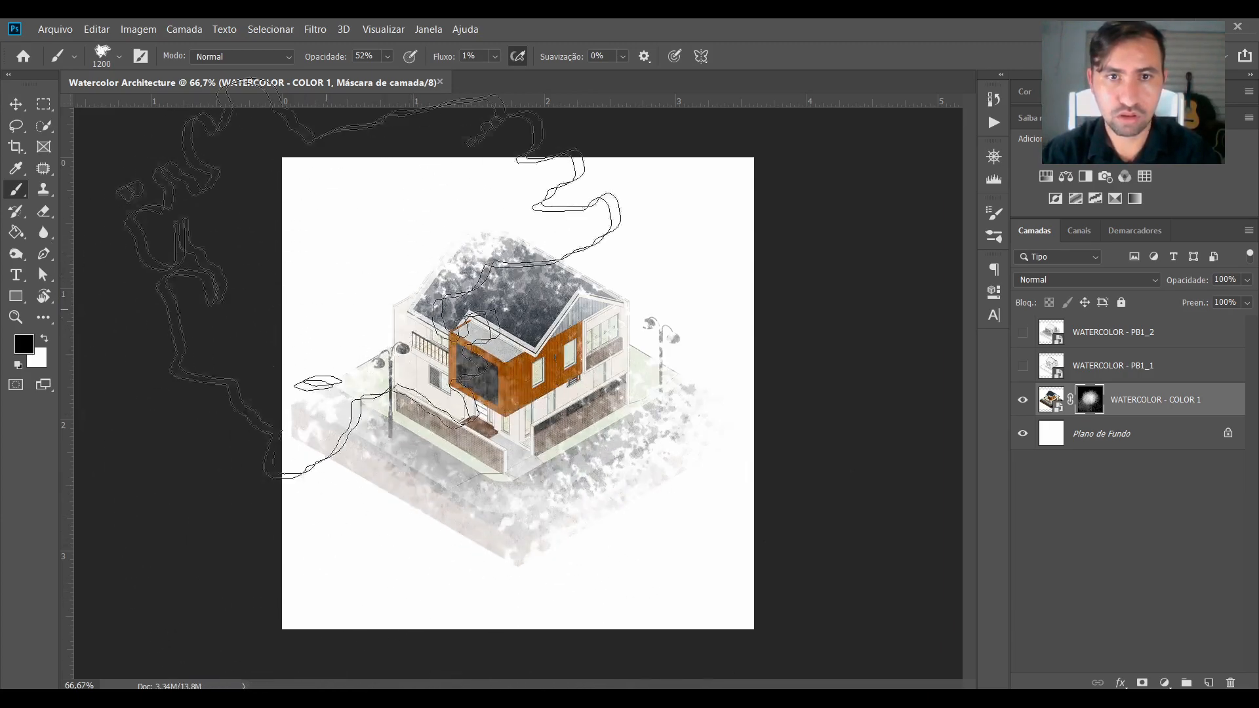
key(x)
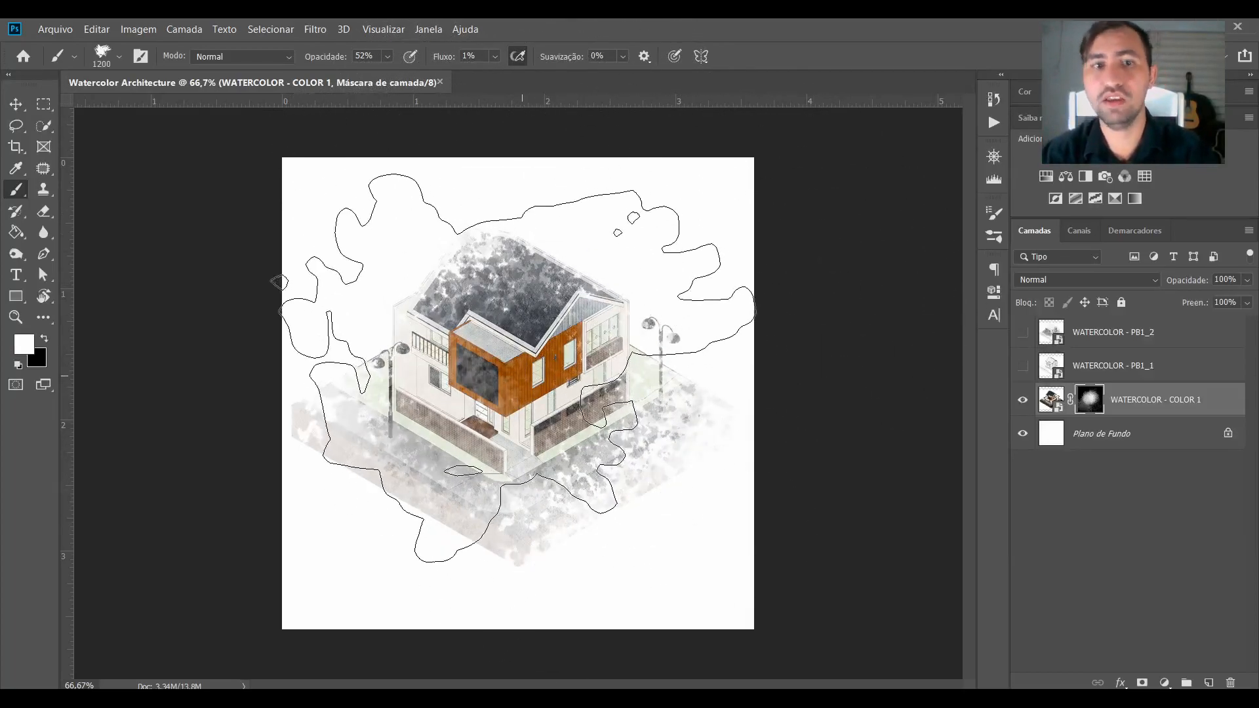
Switch to black, reduce the brush to 600 px and soften parts of the house's color on the mask.
key(x)
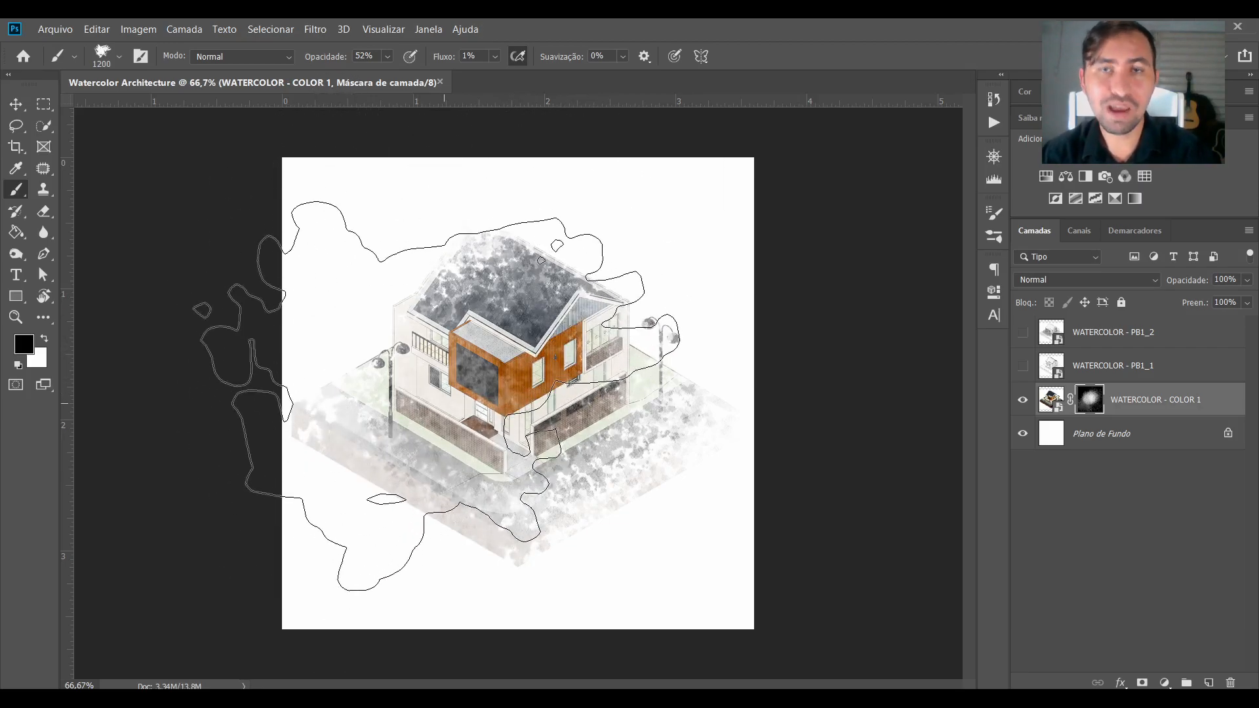
key(bracketleft)
key(bracketleft)
key(bracketleft)
key(bracketleft)
key(bracketleft)
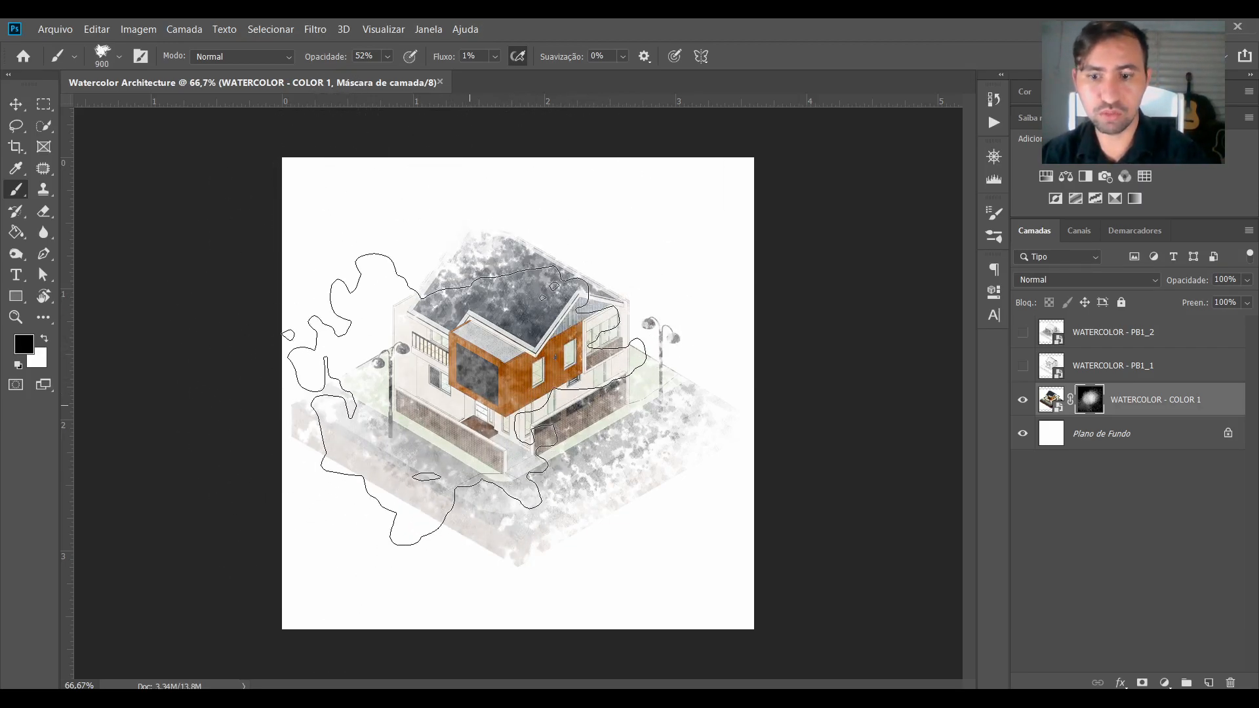
key(bracketleft)
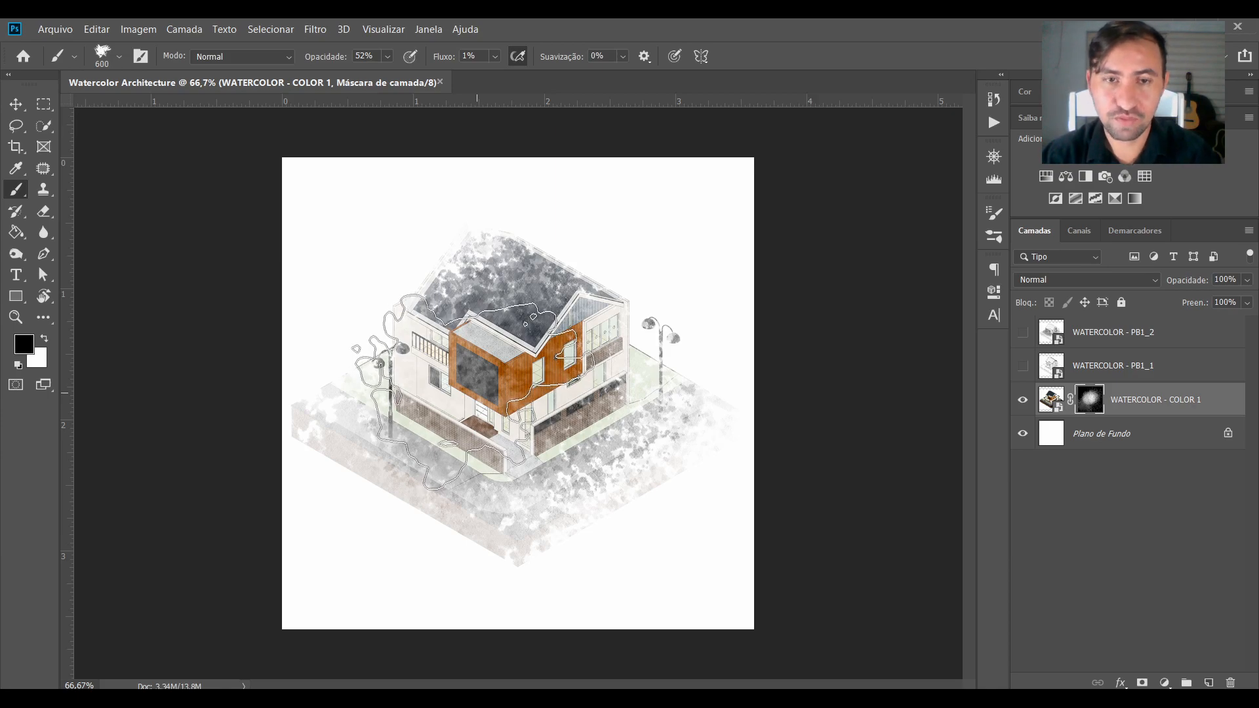
Reduce the brush size to 252 px and paint white on the mask to reveal more of the roof.
right_click(502, 346)
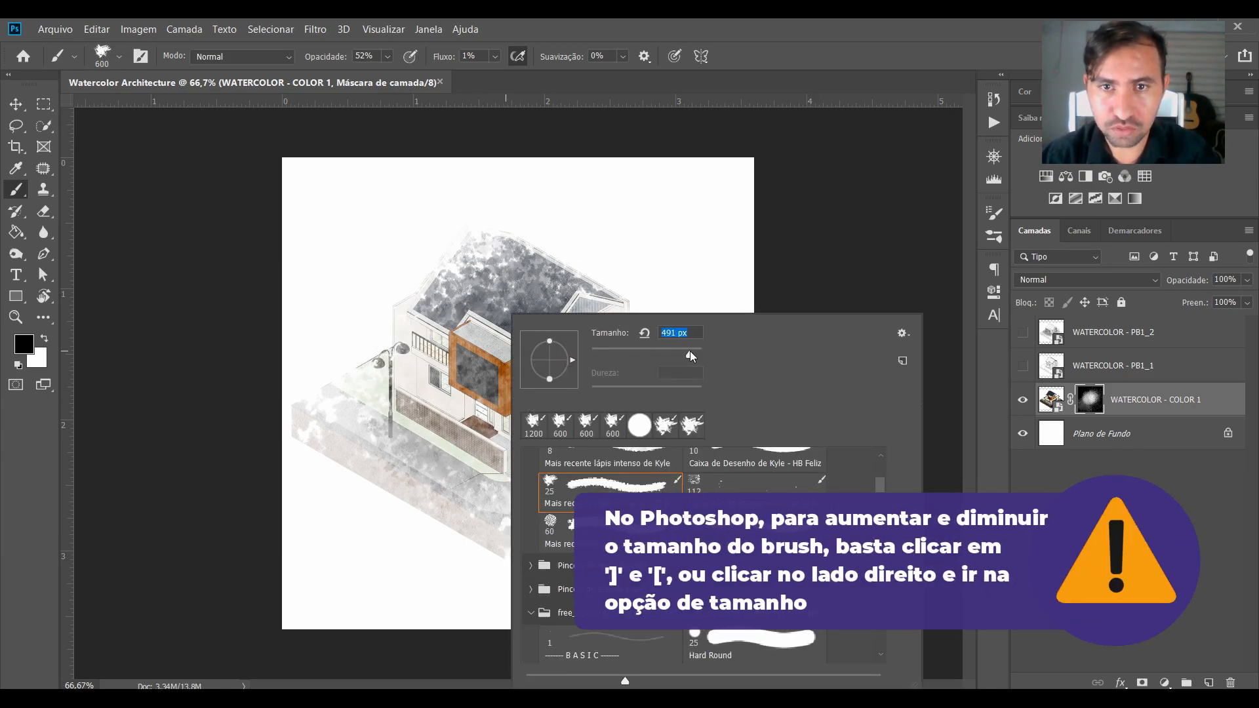
drag(690, 352, 680, 353)
click(479, 315)
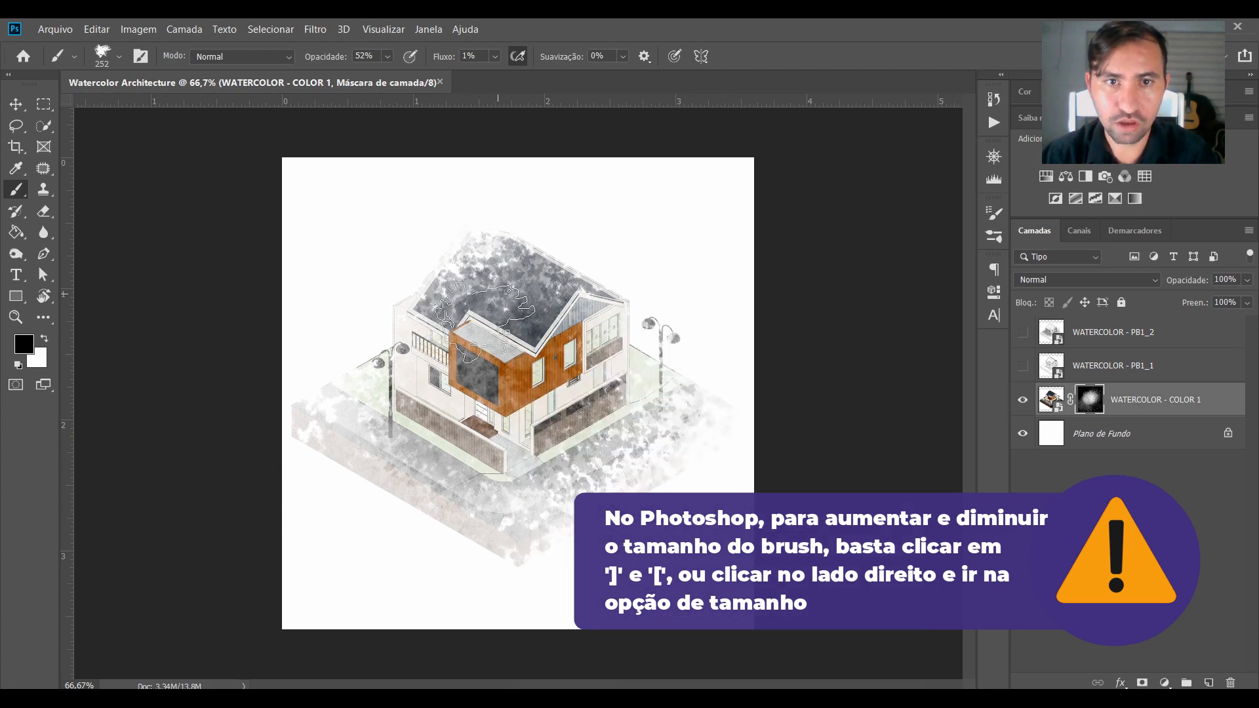
key(x)
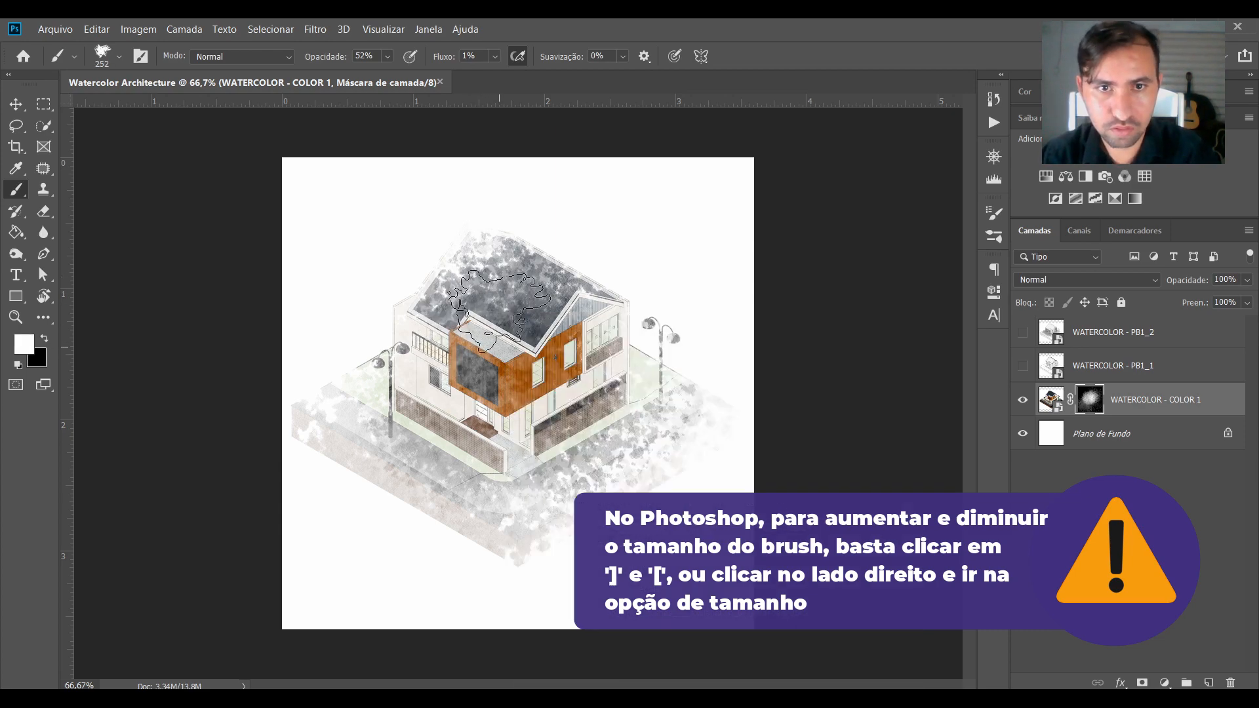
mouse_move(500, 311)
mouse_down()
mouse_move(453, 390)
mouse_move(435, 344)
mouse_move(418, 355)
mouse_move(494, 247)
mouse_move(467, 242)
mouse_move(458, 266)
mouse_move(498, 256)
mouse_move(478, 258)
mouse_up()
Touch up the roof and its edges on the mask by alternating black and white brush strokes.
key(z)
key(x)
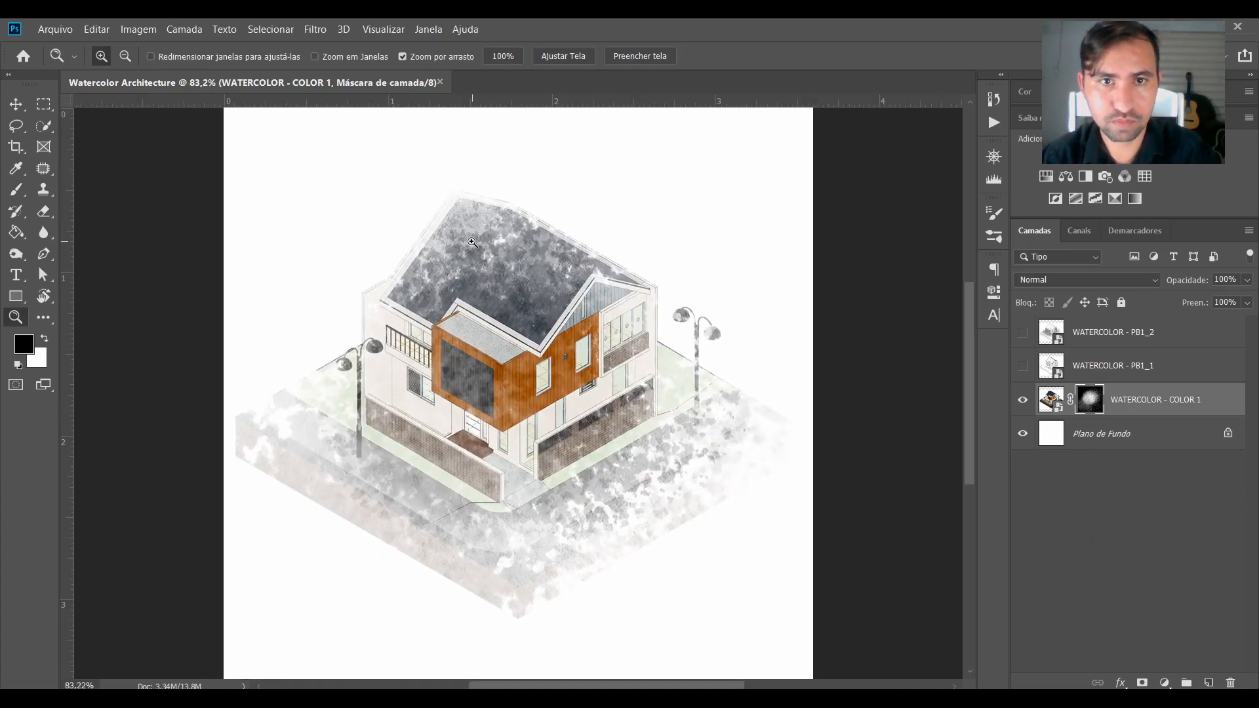
key(b)
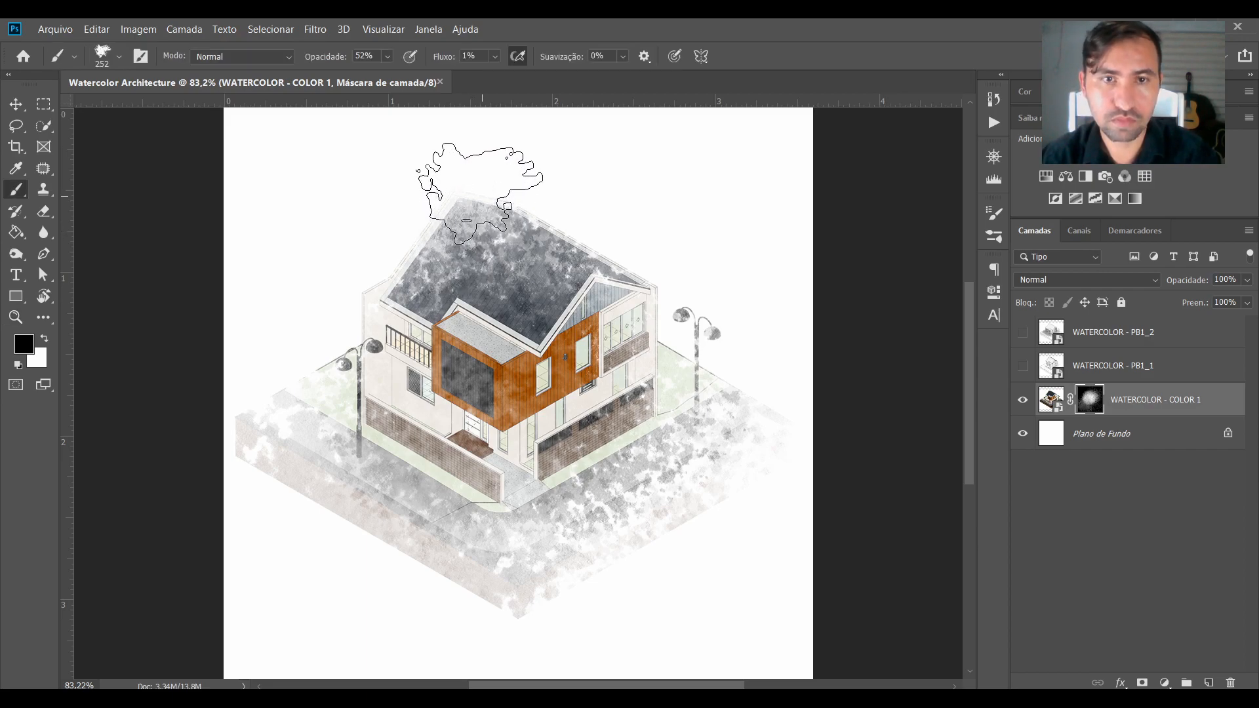
key(x)
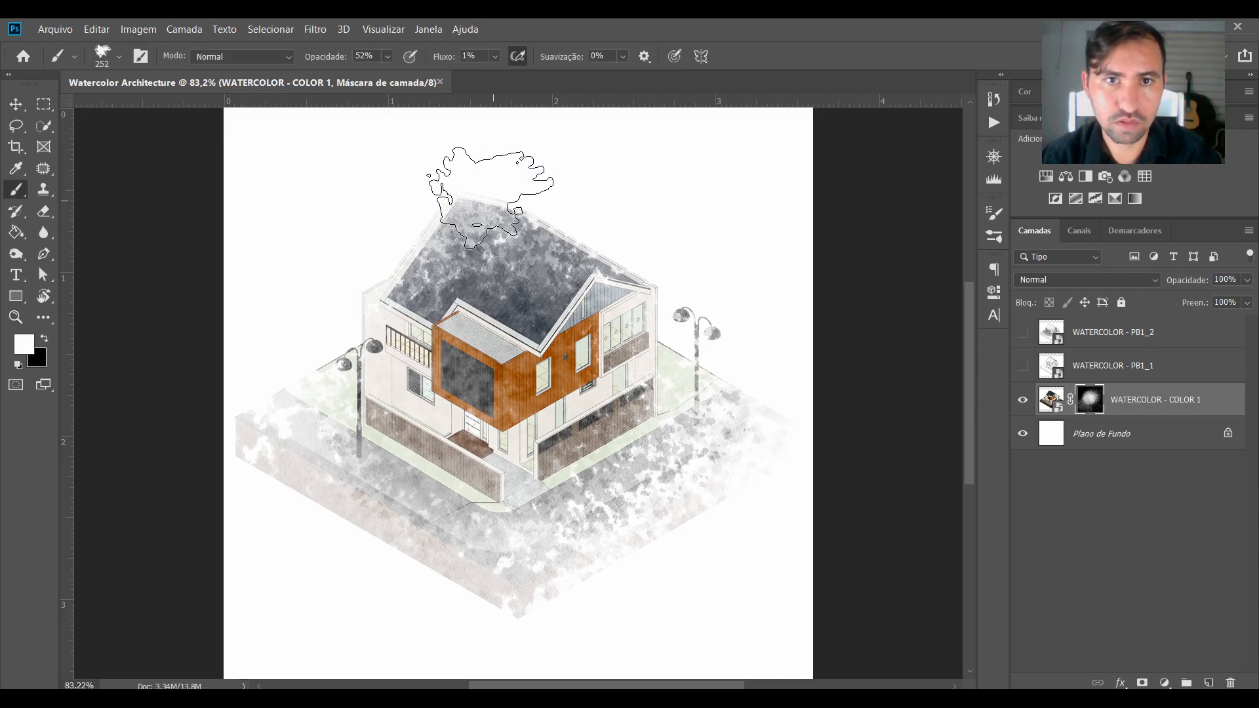
key(x)
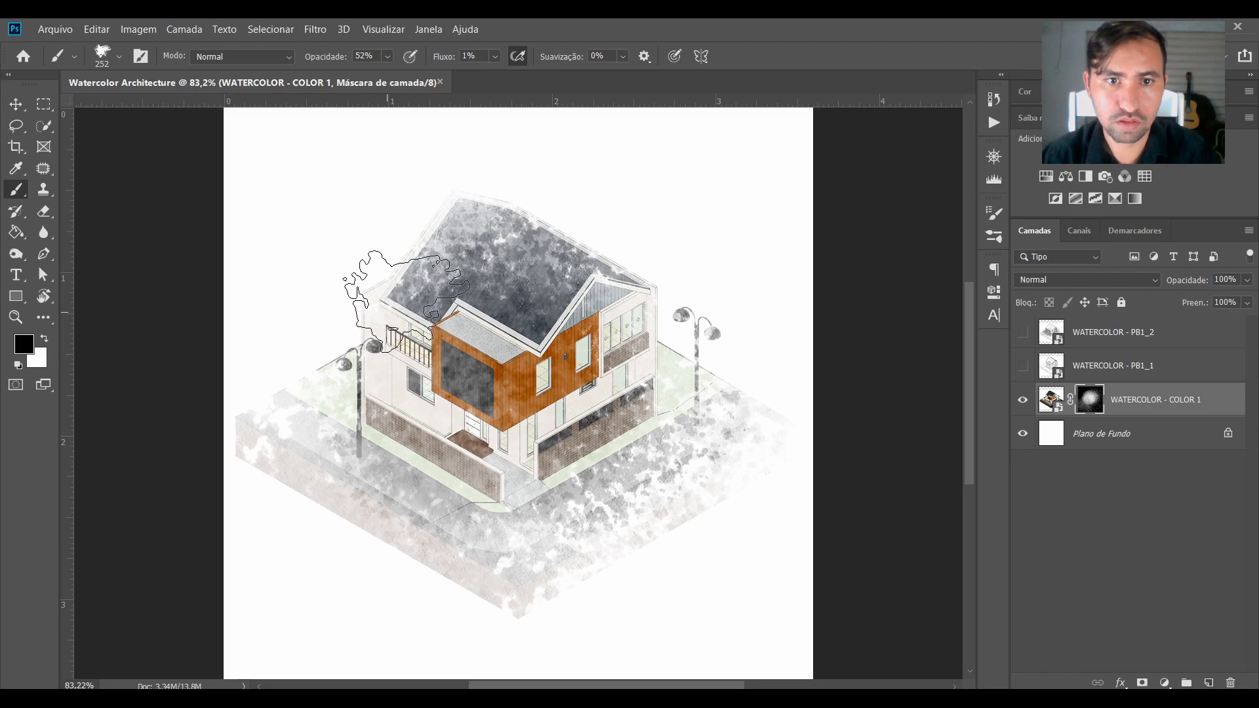
alt+scroll(499, 347, down, 1)
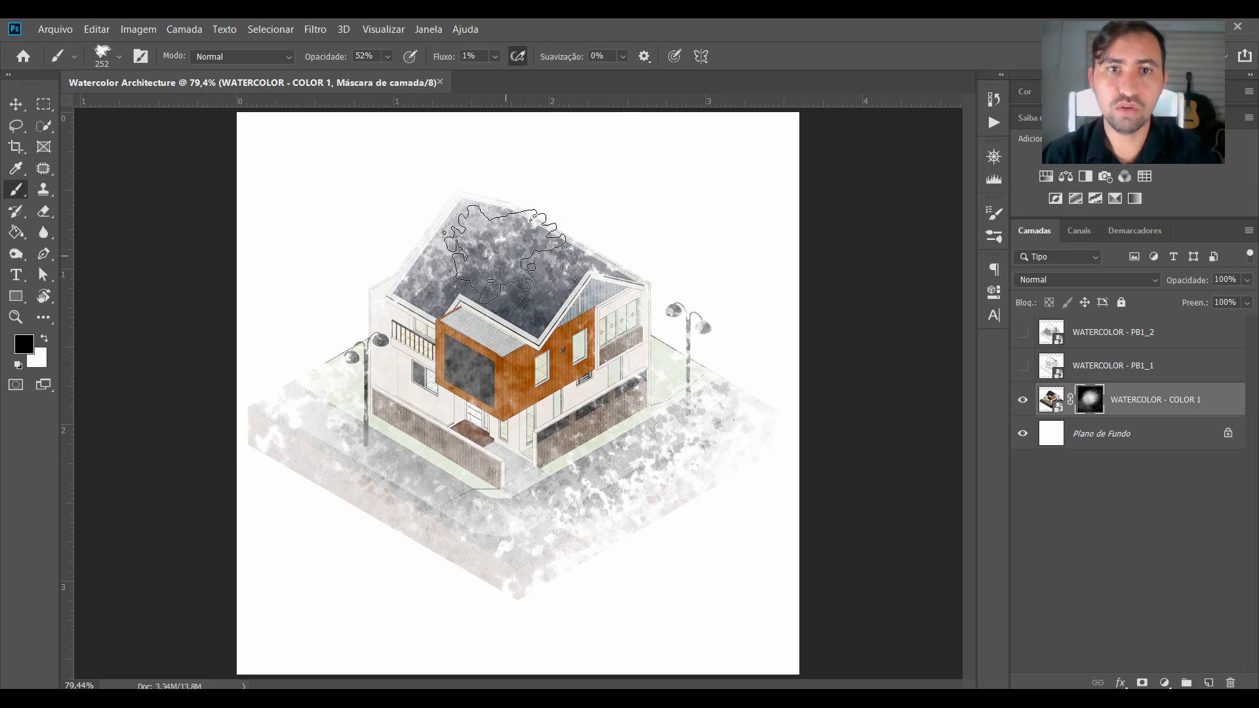
Increase the brush size to 400 px.
right_click(507, 256)
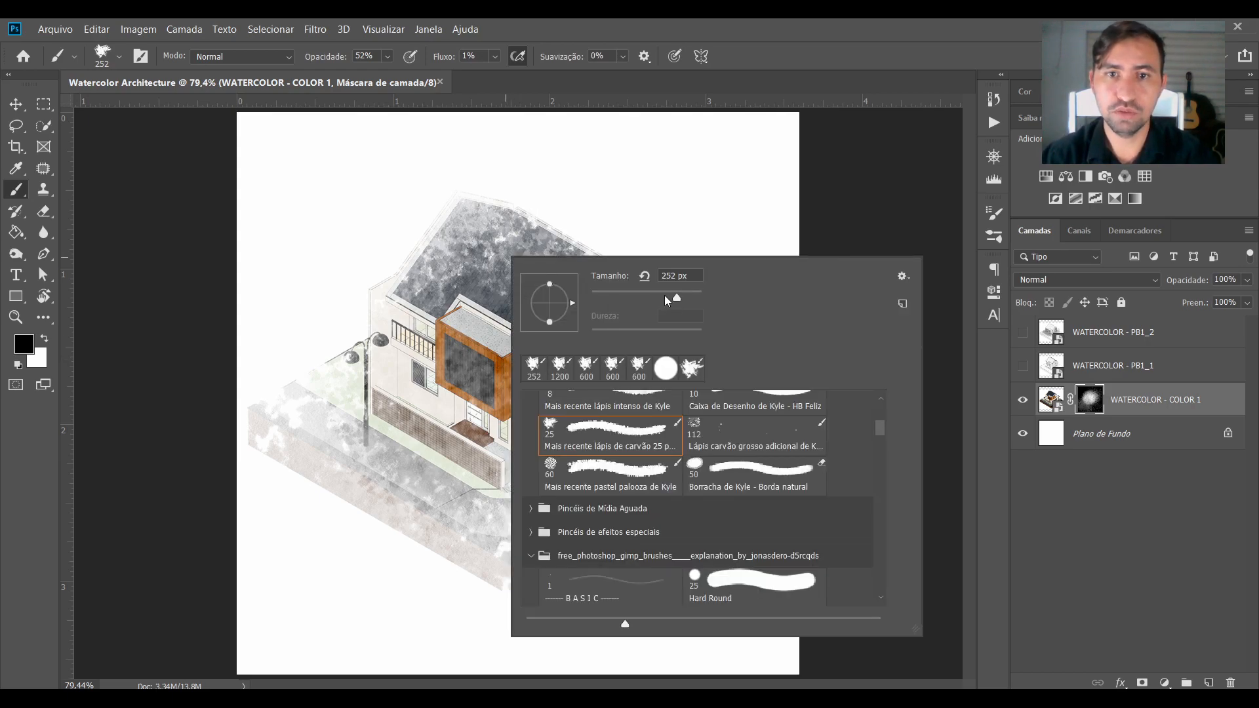
click(468, 256)
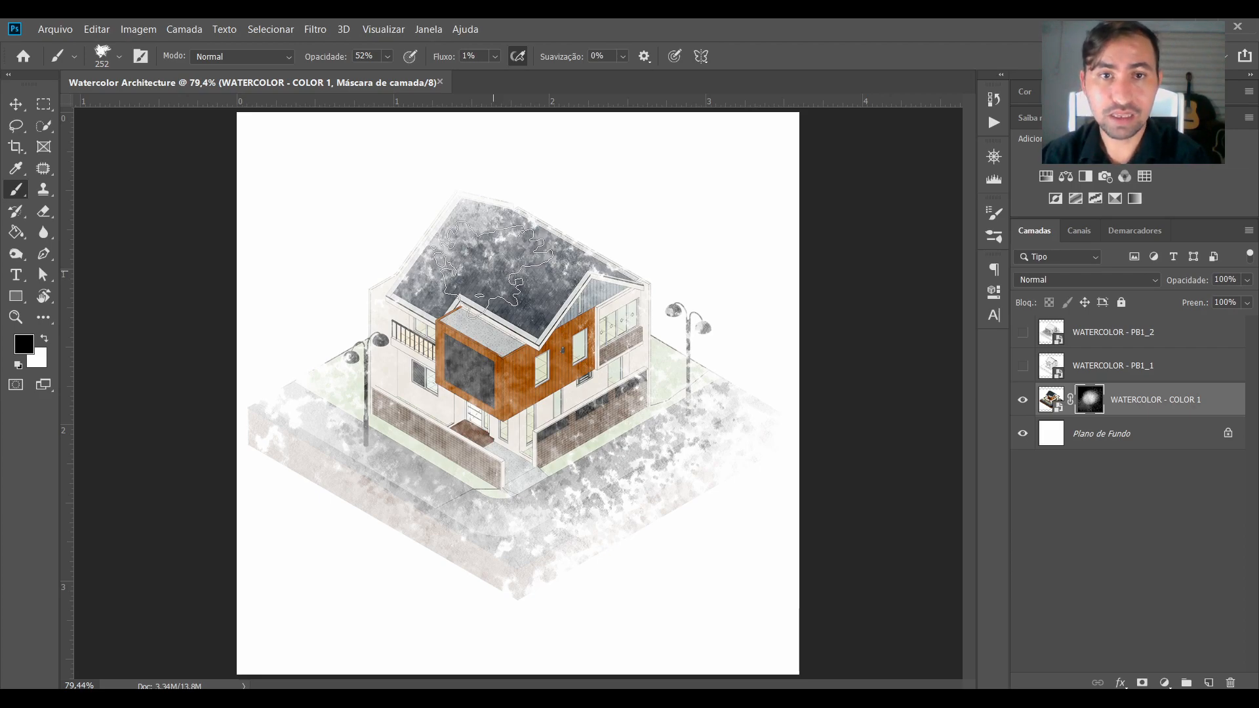
key(bracketright)
key(bracketright)
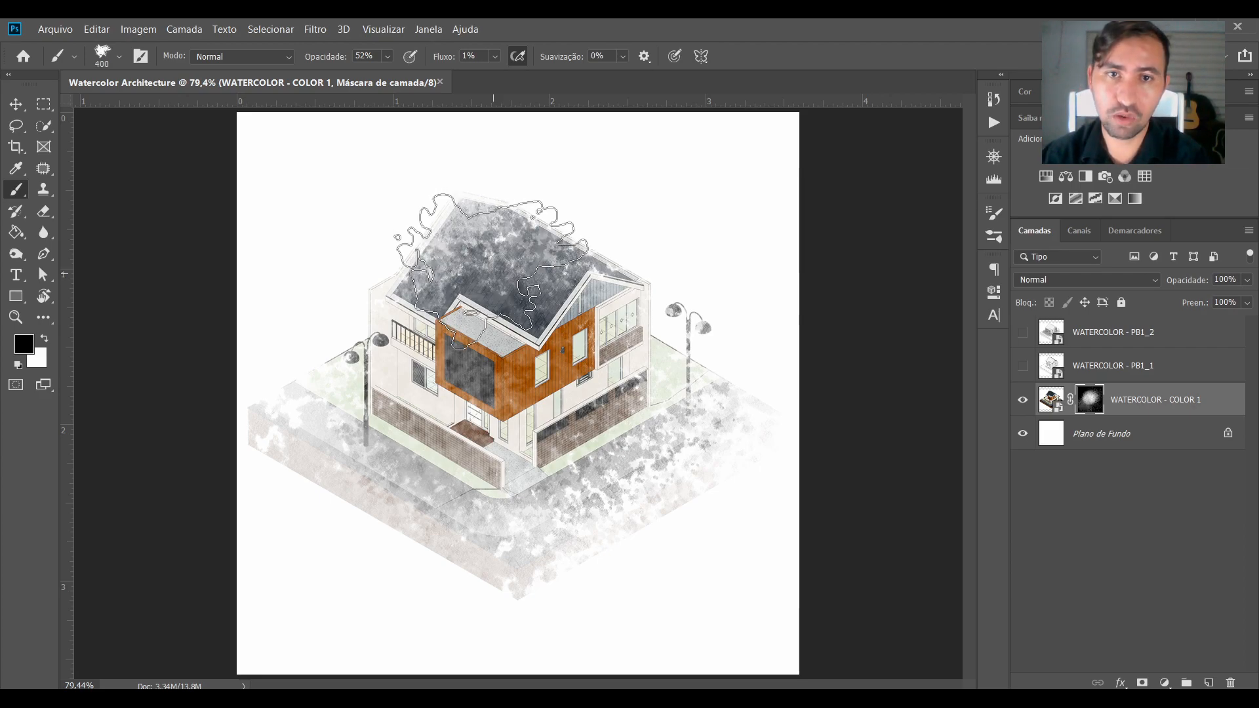
key(bracketleft)
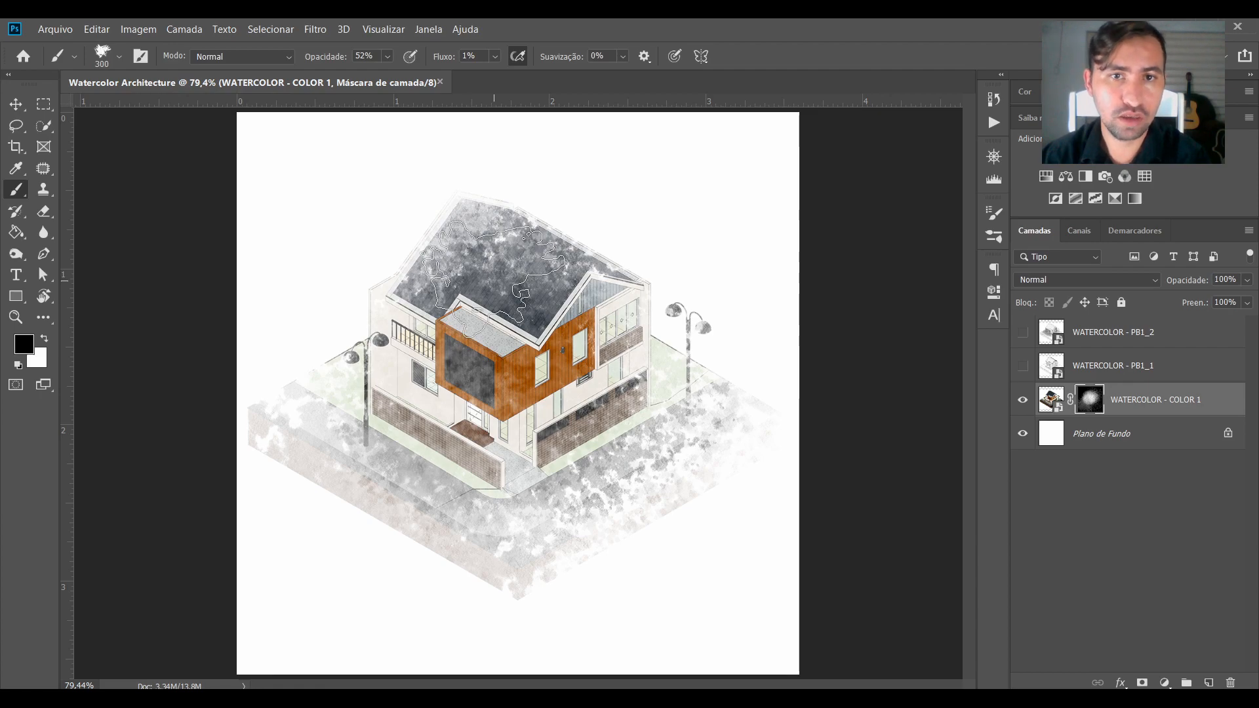
key(bracketright)
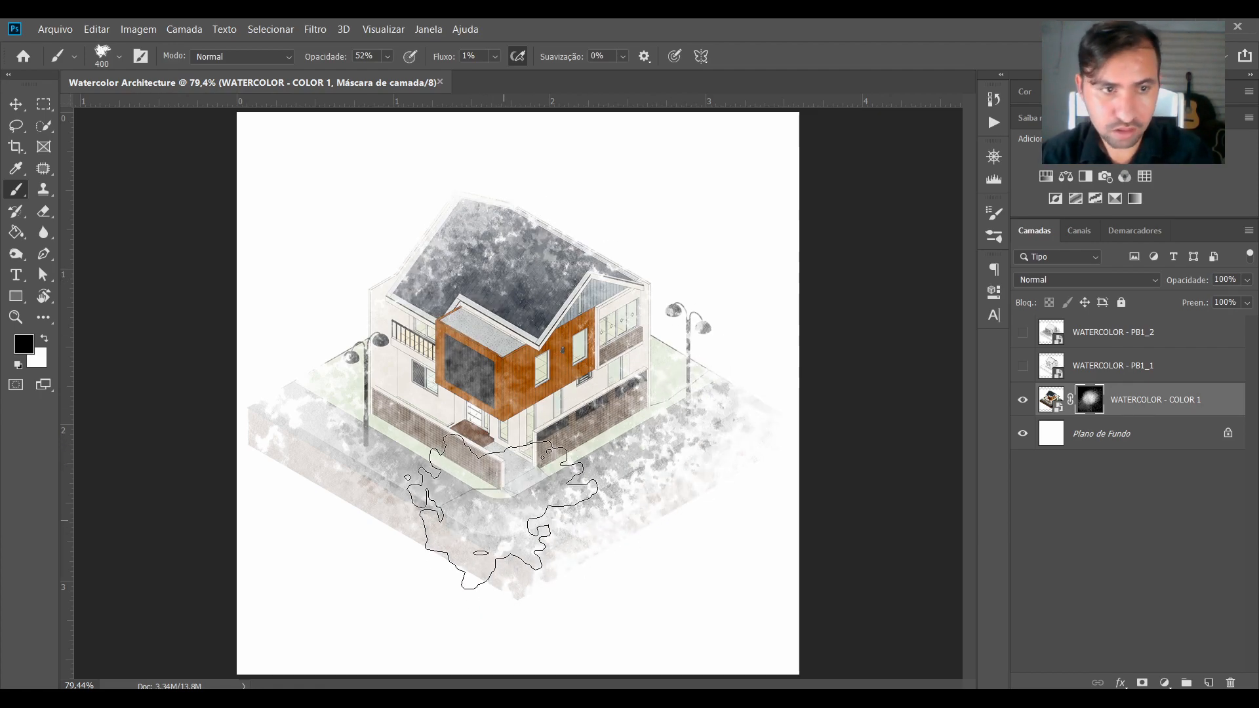
Alternate white and black strokes on the mask to vary the color of the front ground strip and the orange facade volume.
key(x)
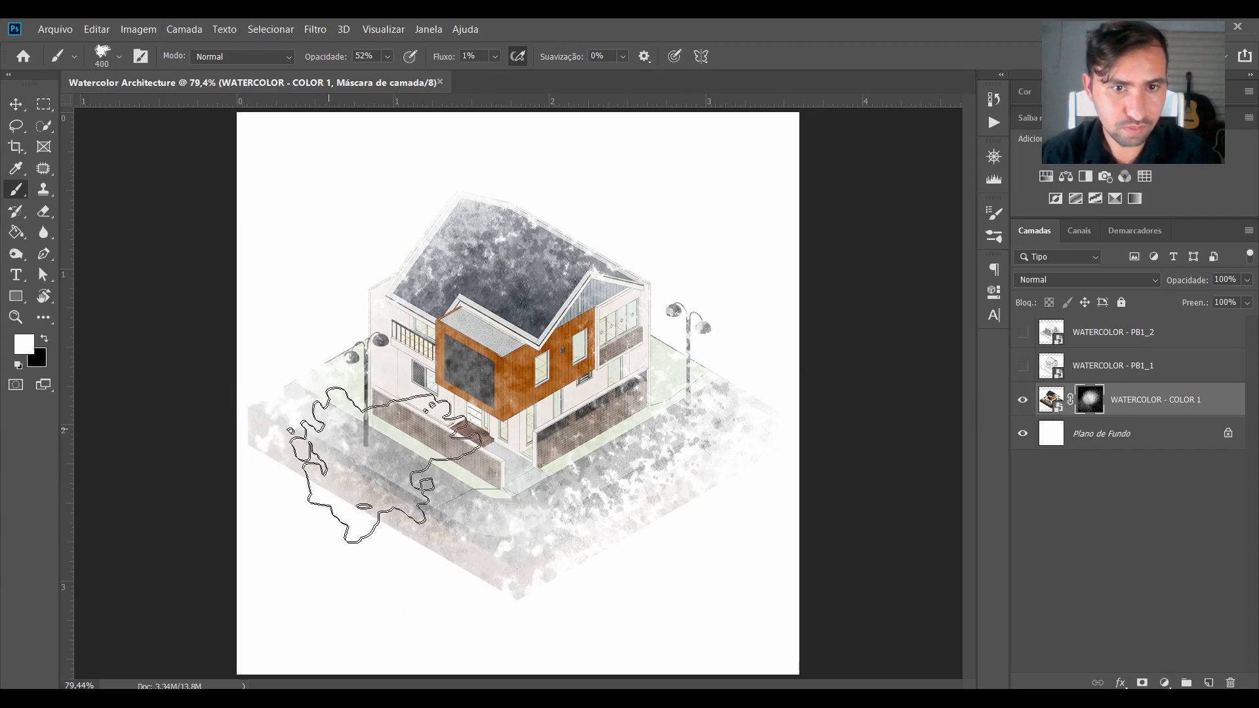
key(x)
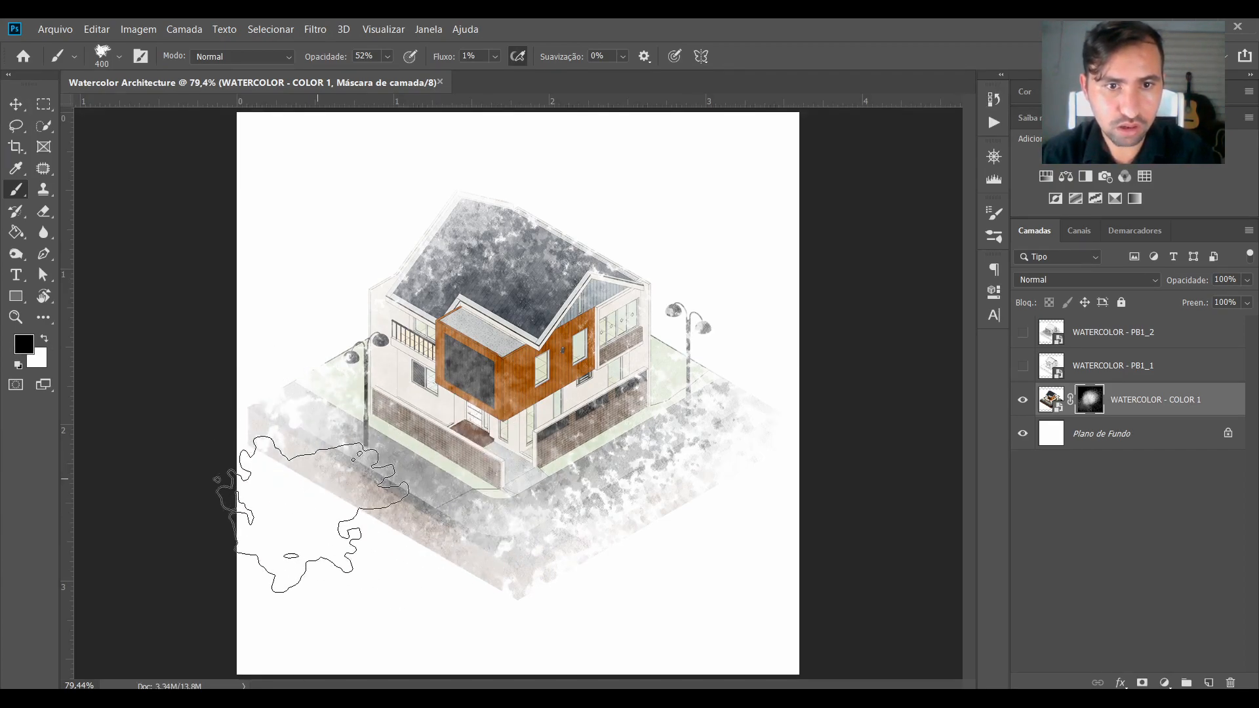
key(x)
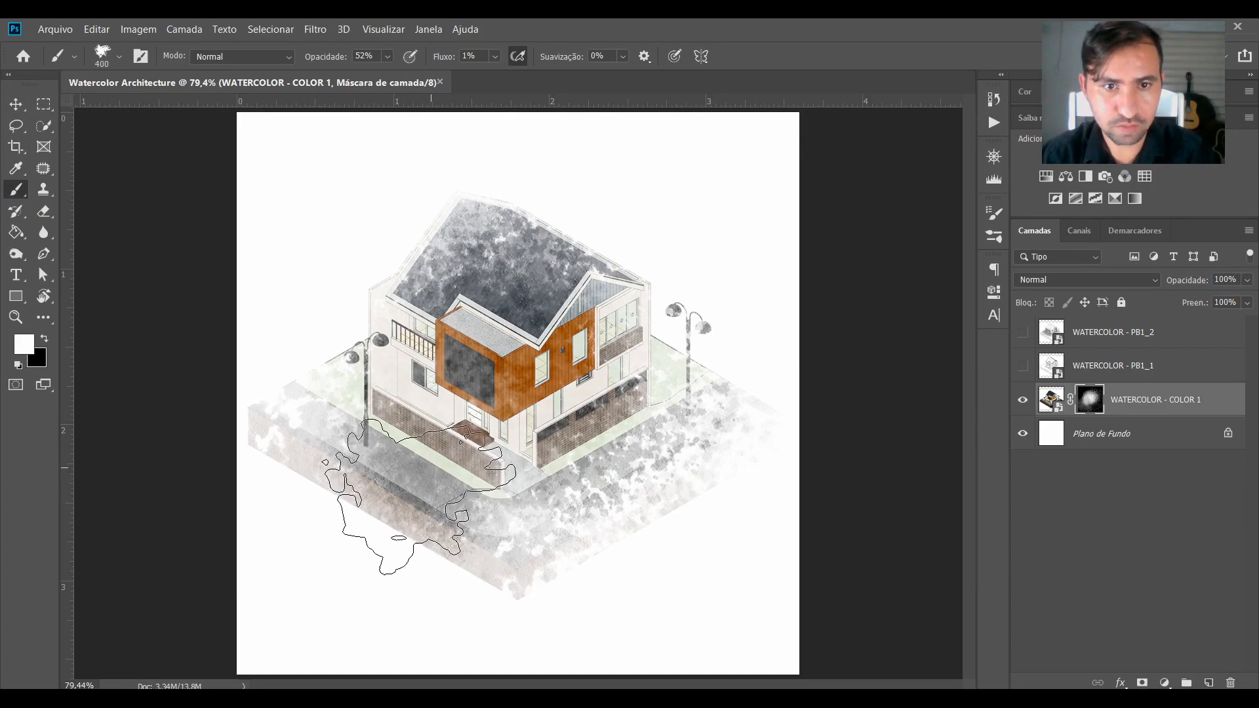
key(x)
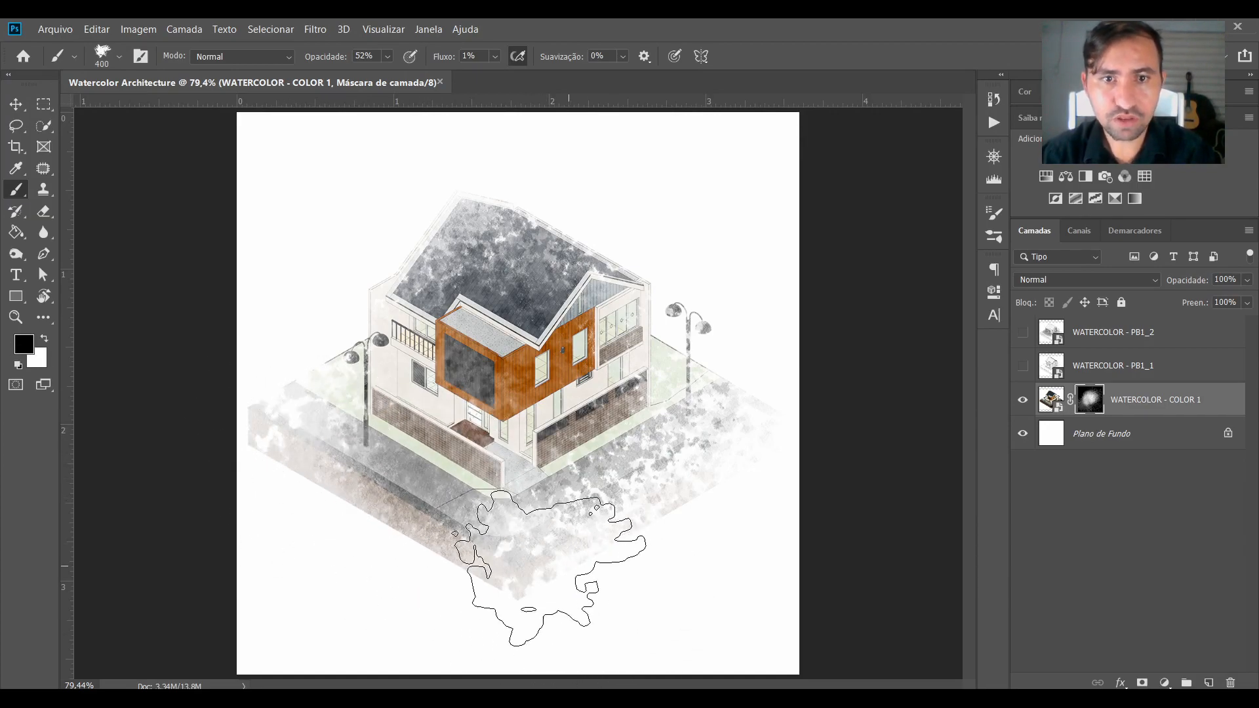
key(x)
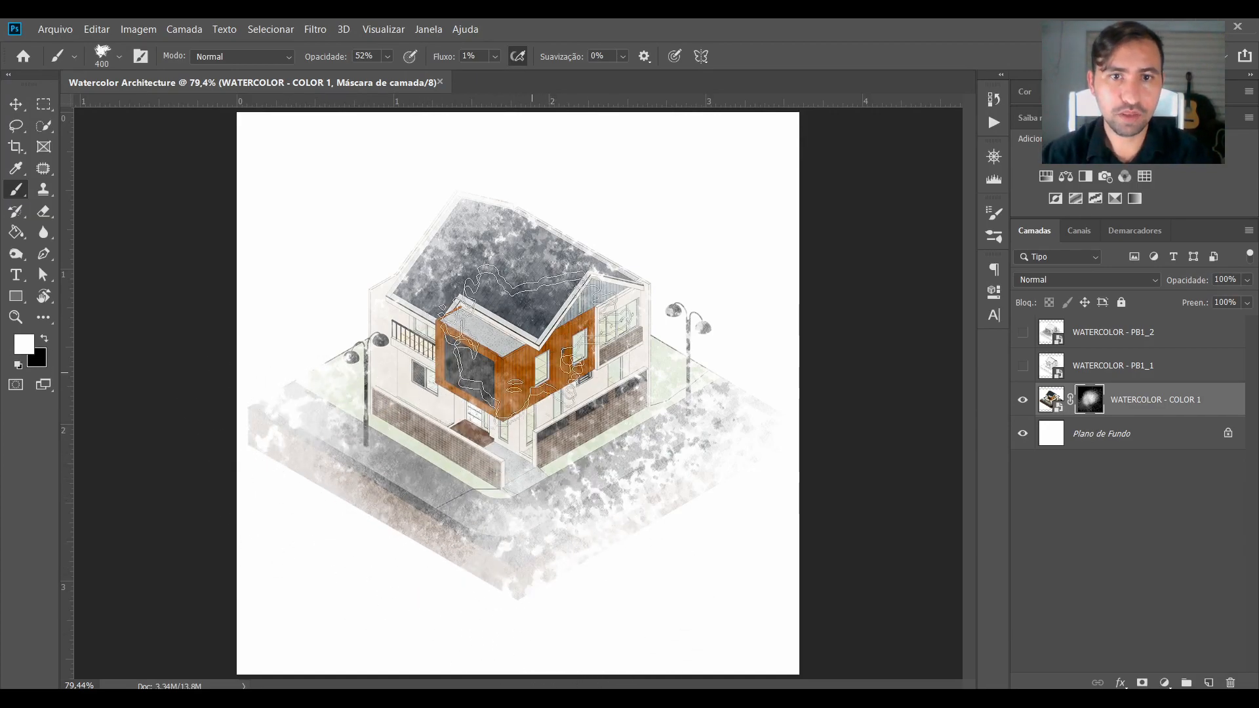
key(x)
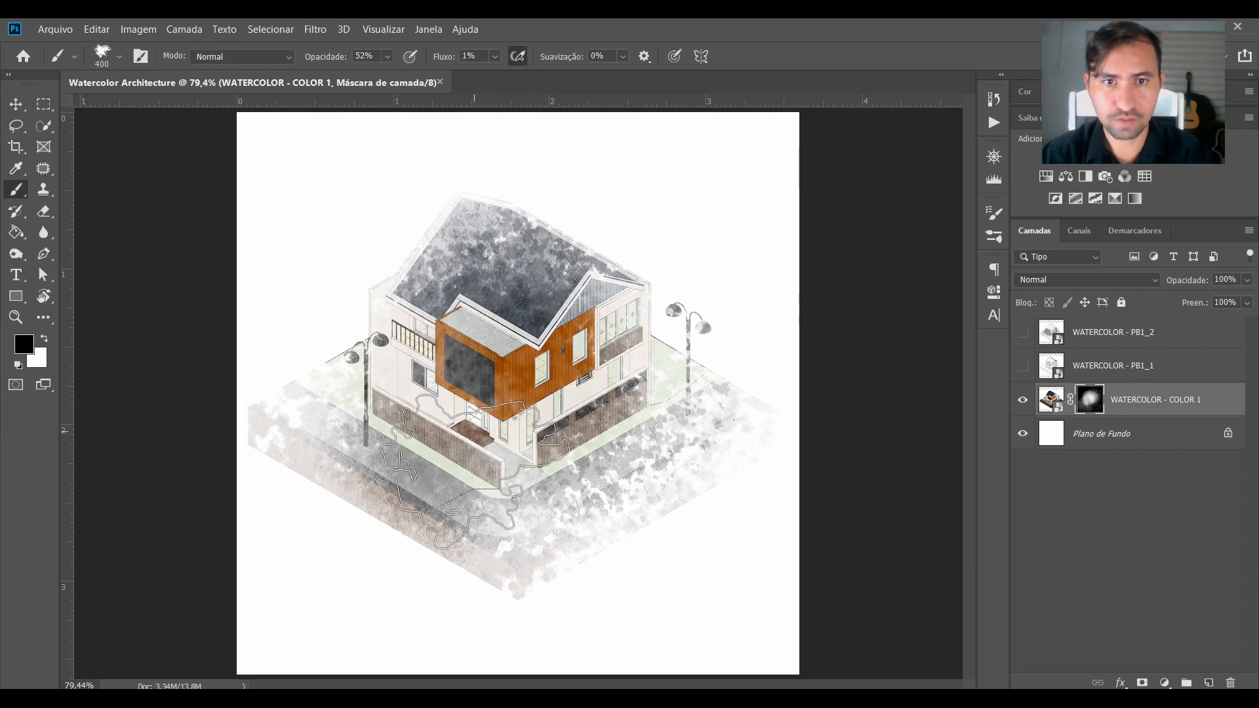
key(x)
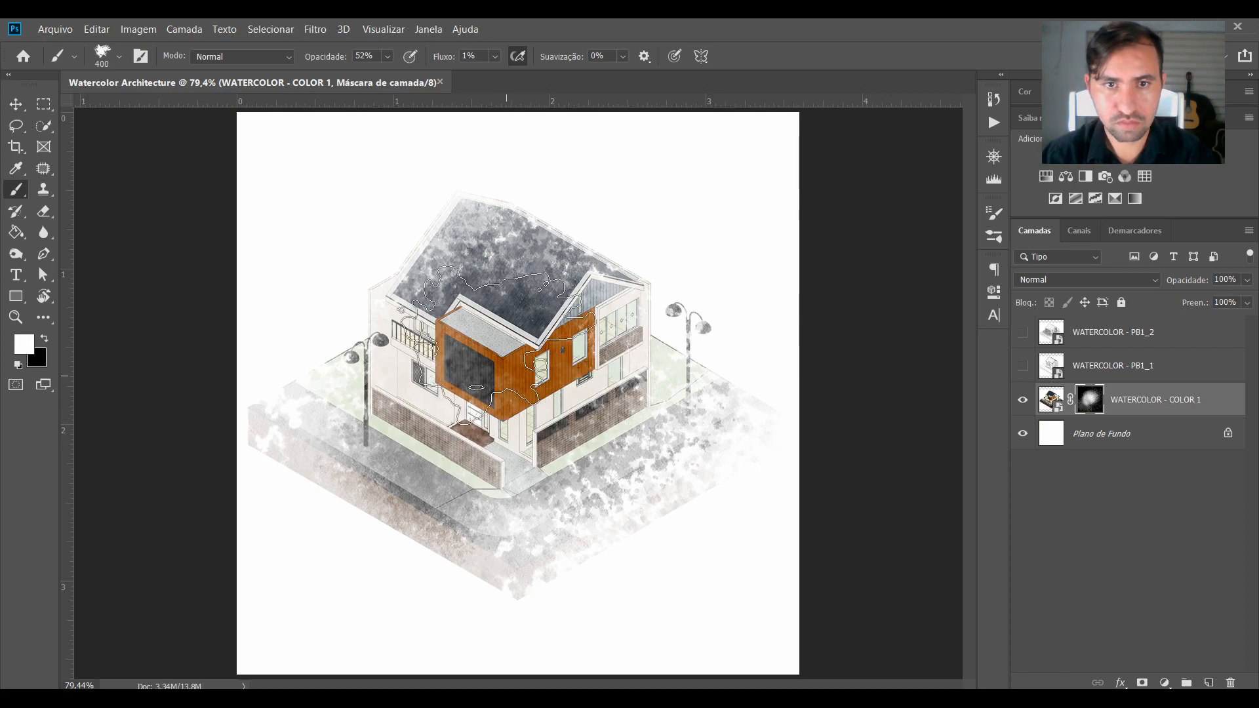
Show the WATERCOLOR - PB1_1 line layer and set its blending mode to Multiplicação.
mouse_move(627, 700)
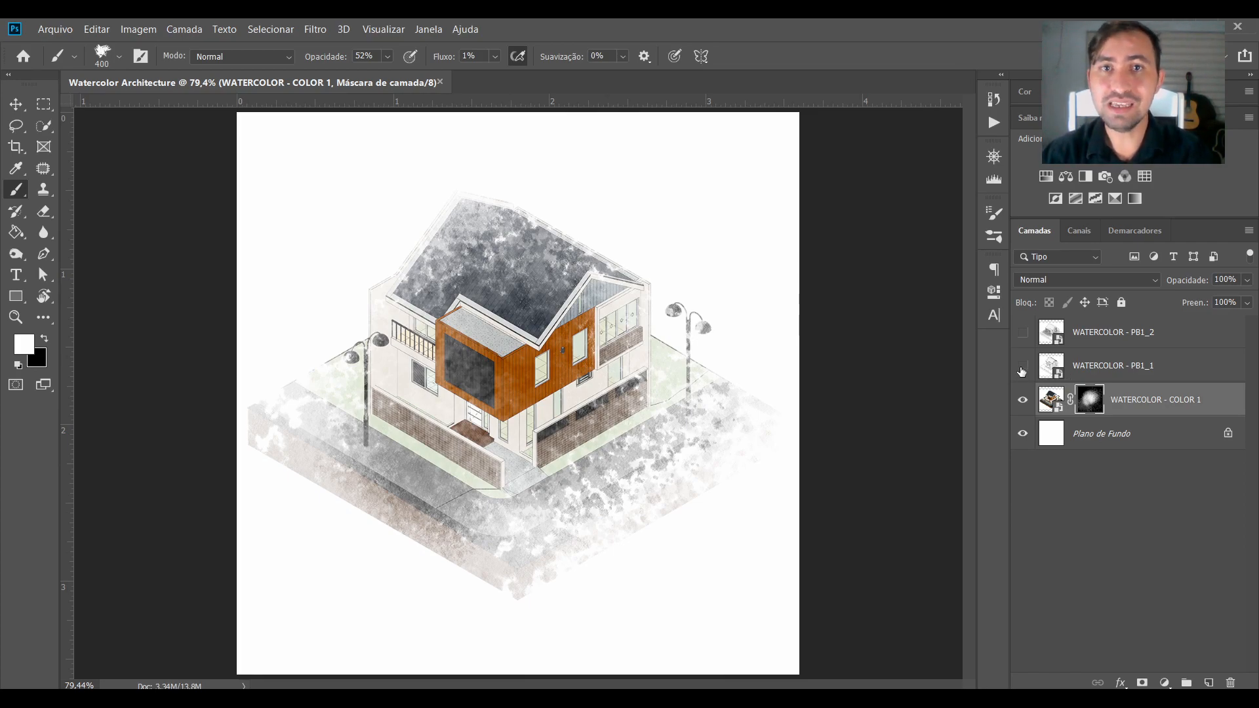
click(1023, 368)
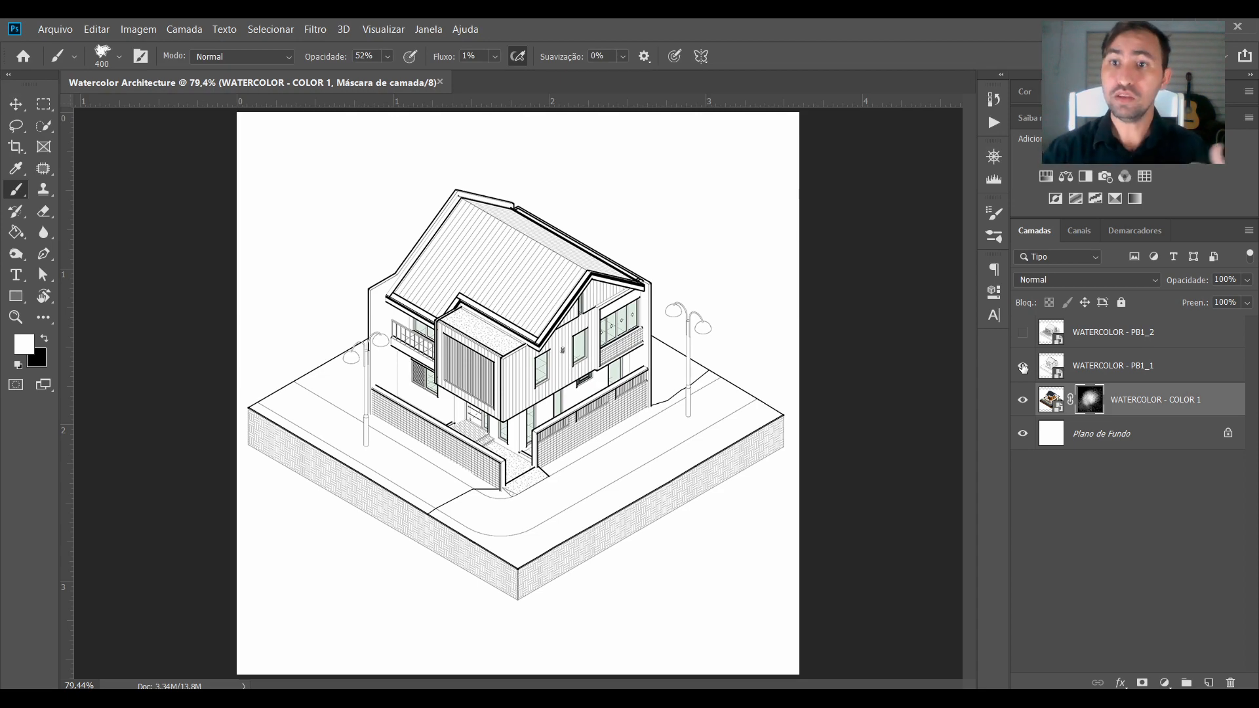
click(1064, 366)
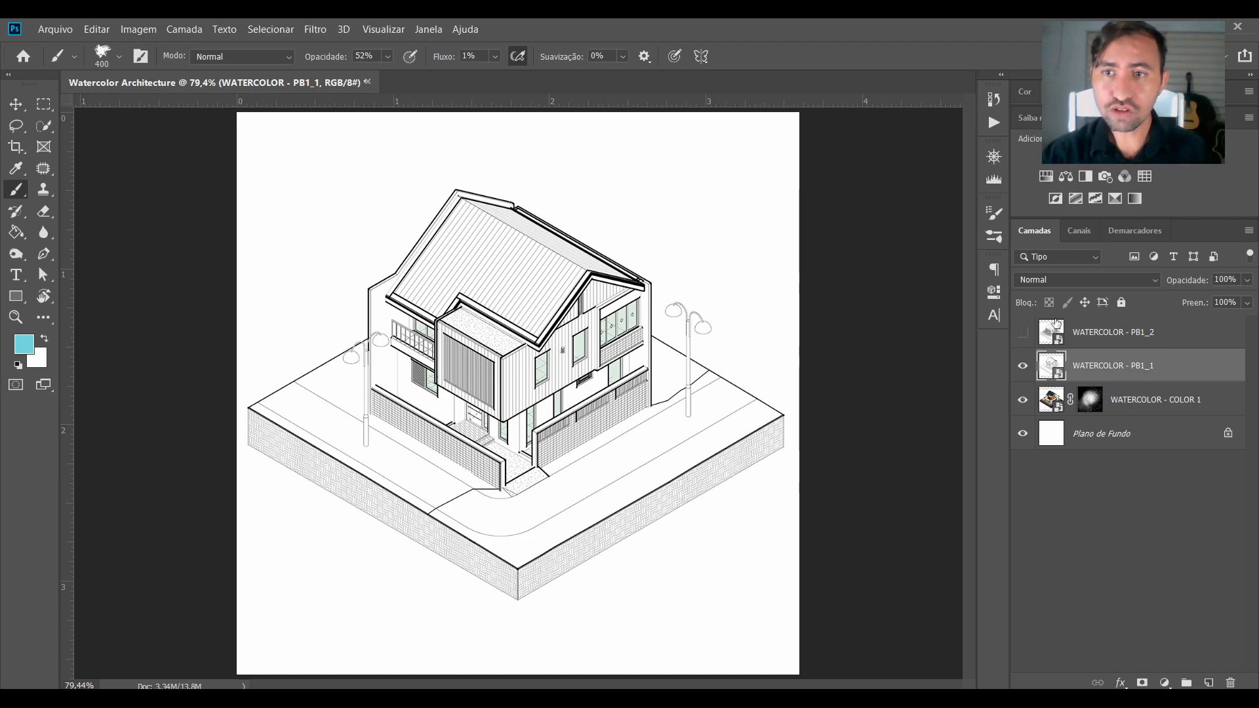
click(1020, 278)
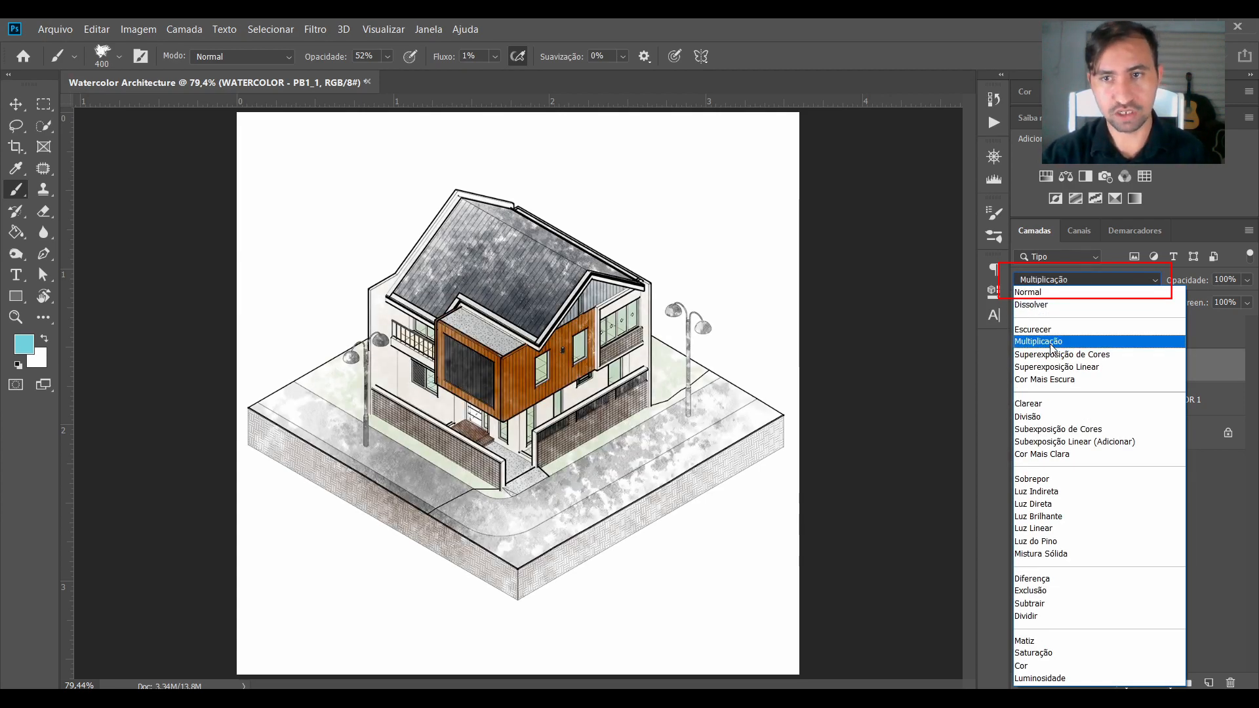
click(1052, 342)
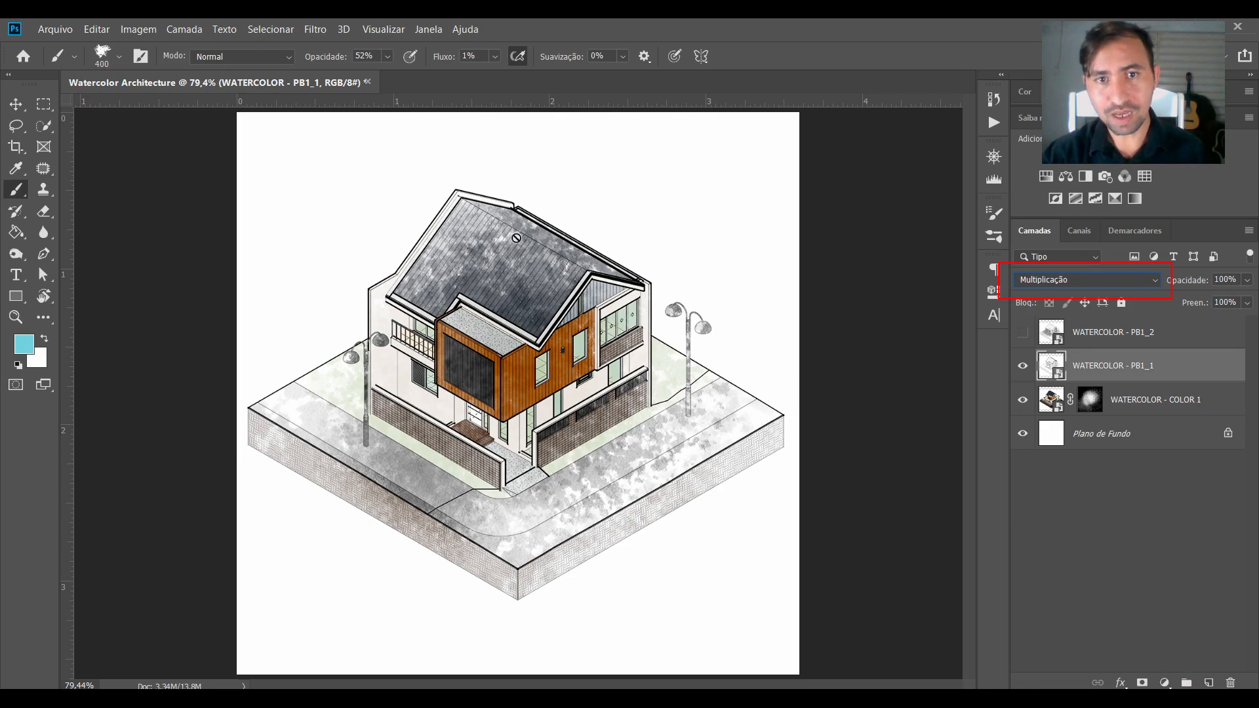
Toggle the visibility of WATERCOLOR - COLOR 1 and WATERCOLOR - PB1_1 off and on to compare each layer's effect.
click(1023, 399)
click(1023, 400)
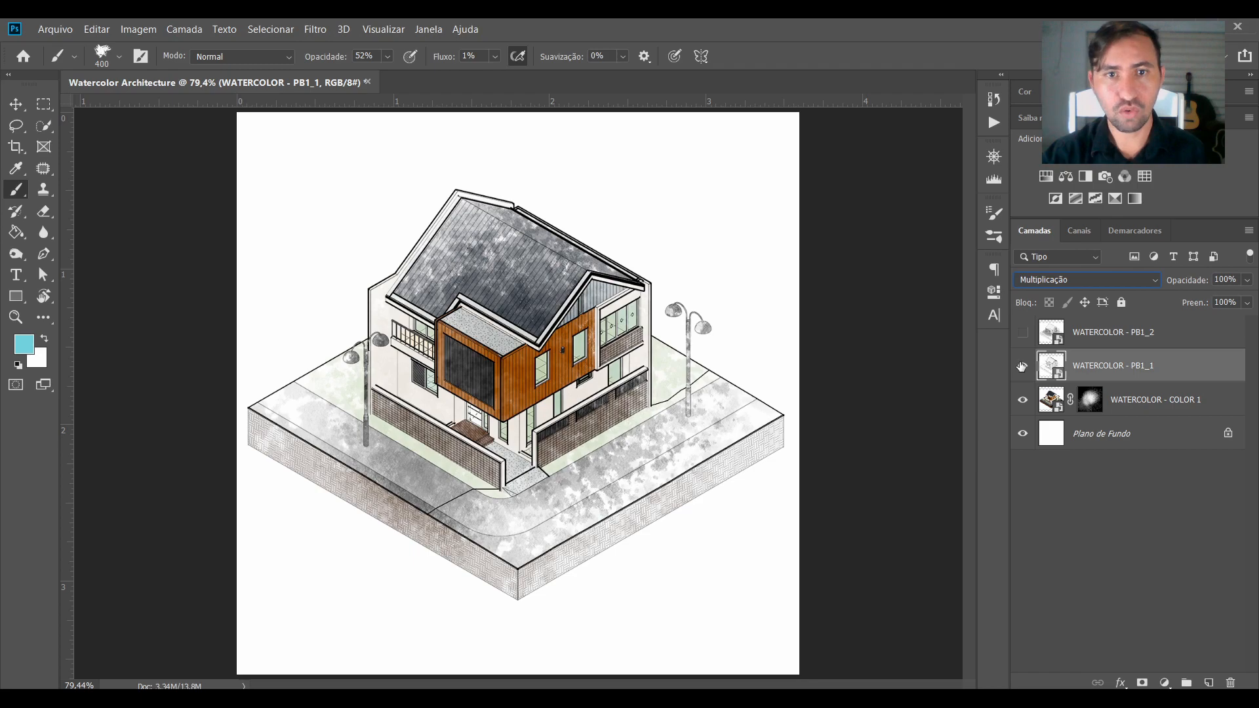
click(1022, 366)
click(1022, 367)
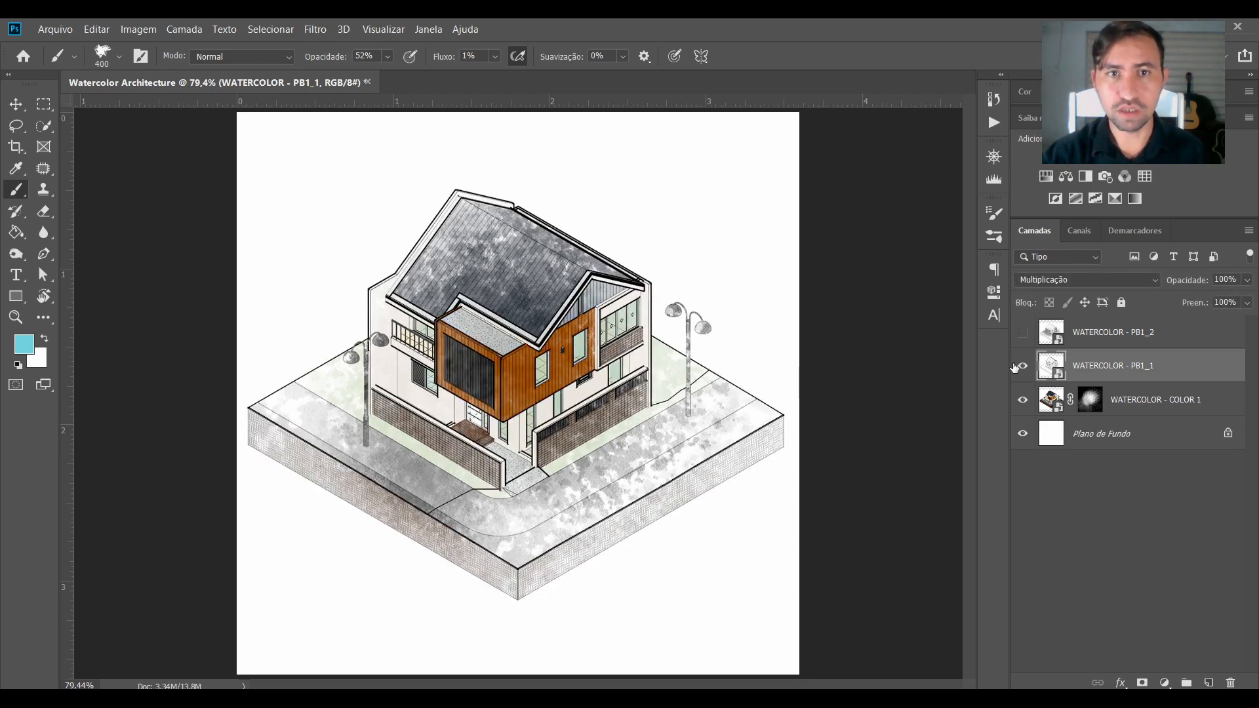
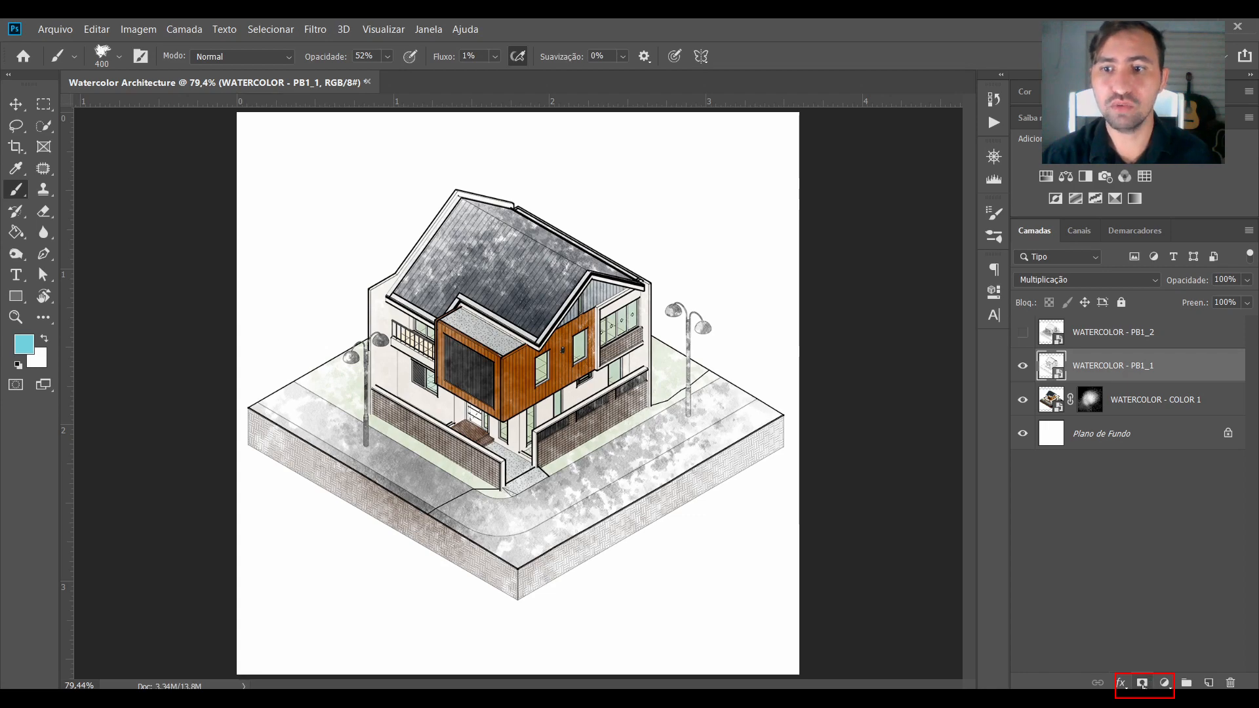
Add a layer mask to the WATERCOLOR - PB1_1 layer and fill it with black using the Paint Bucket.
click(1142, 684)
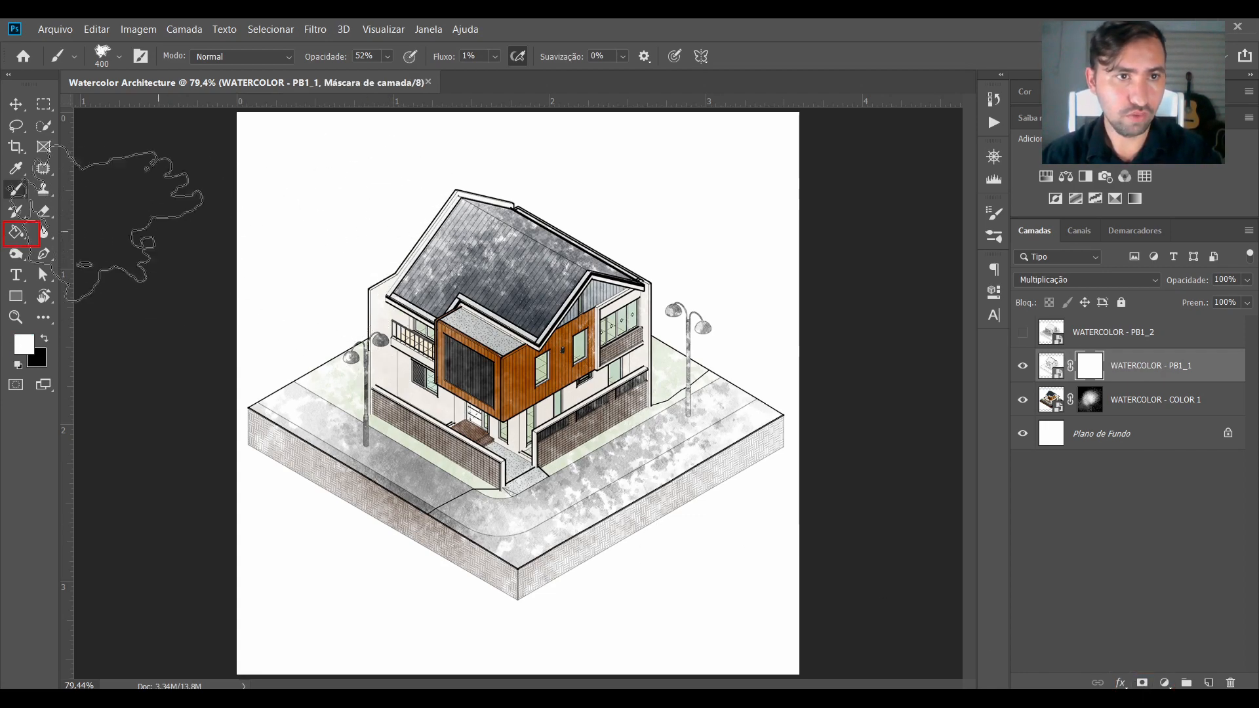
click(18, 236)
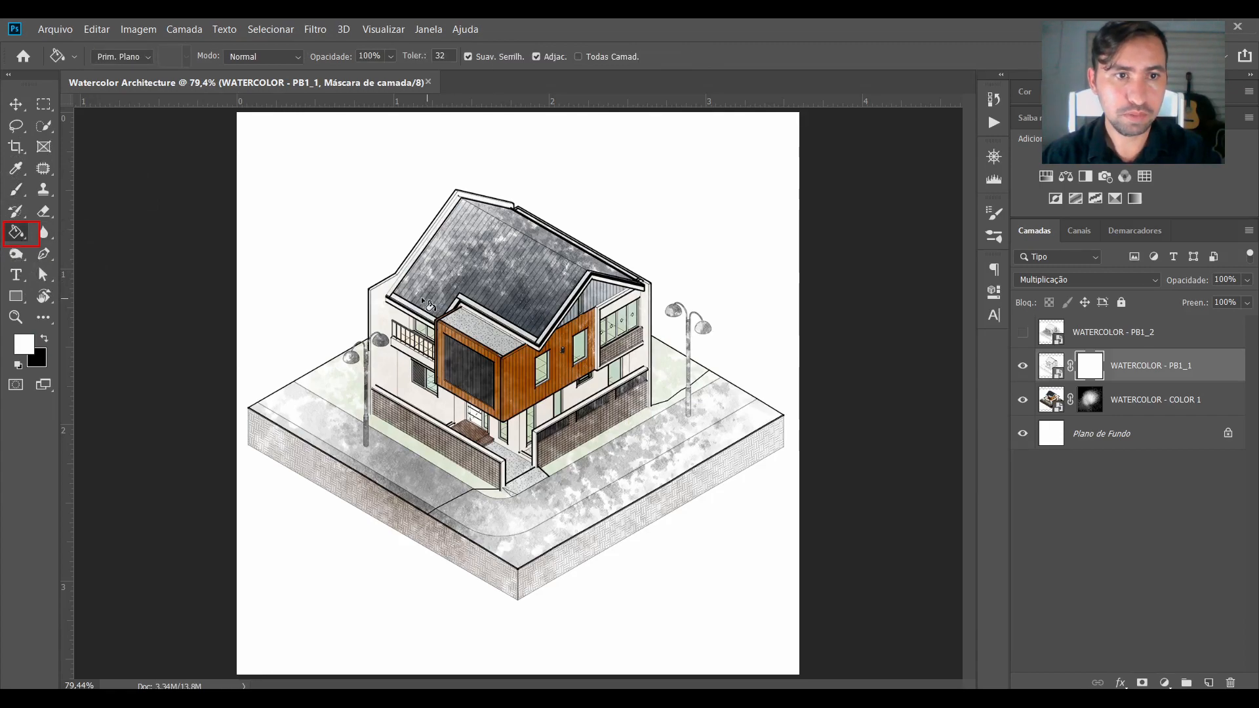
key(x)
key(x)
key(x)
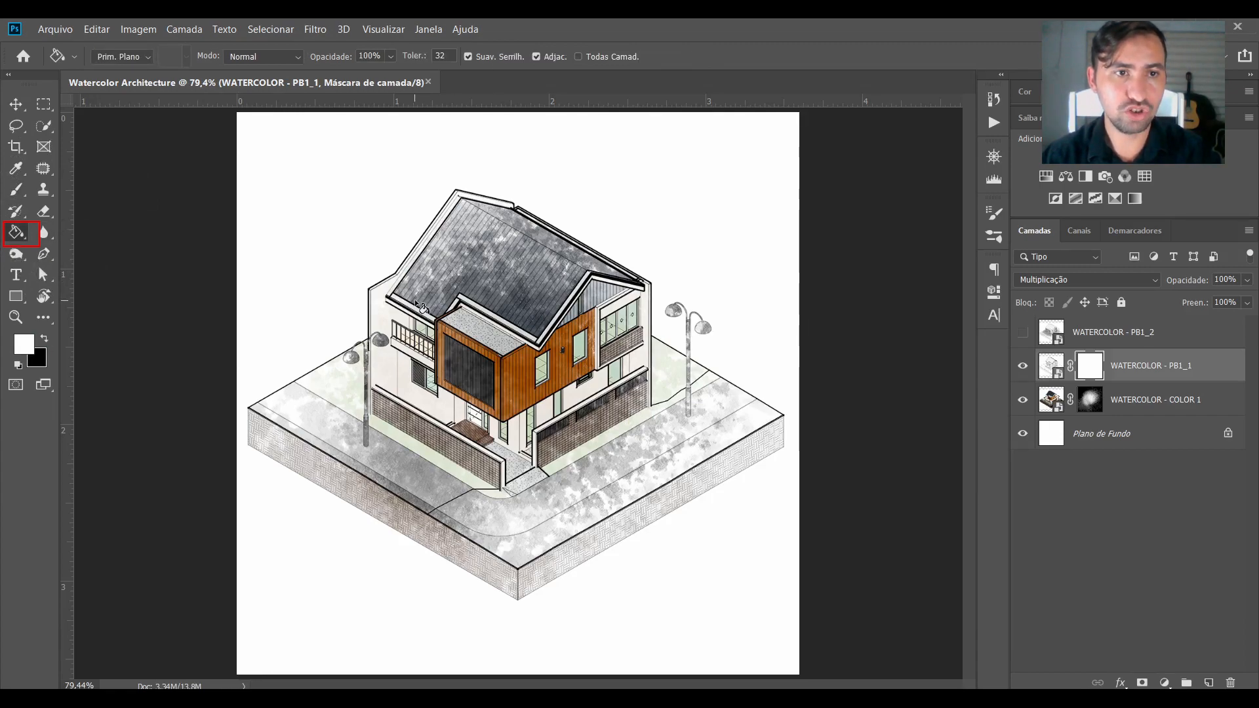
click(414, 302)
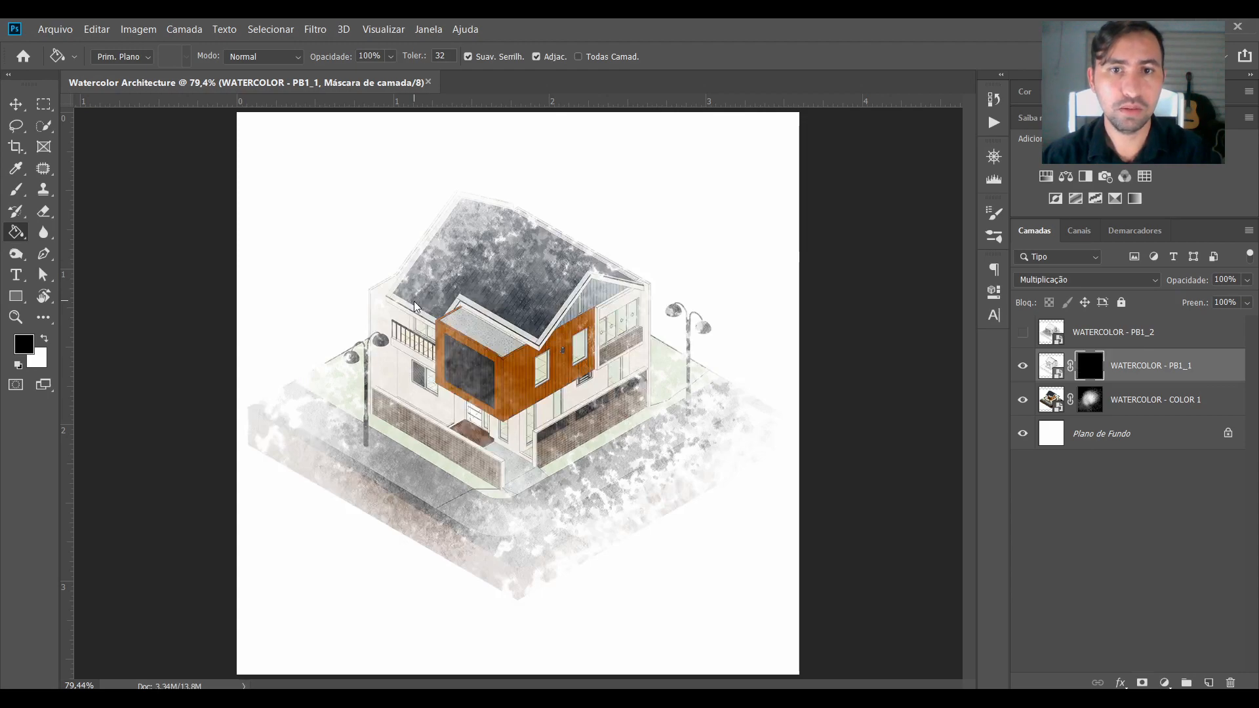
Set the watercolor brush to 34% flow and 71% opacity.
key(b)
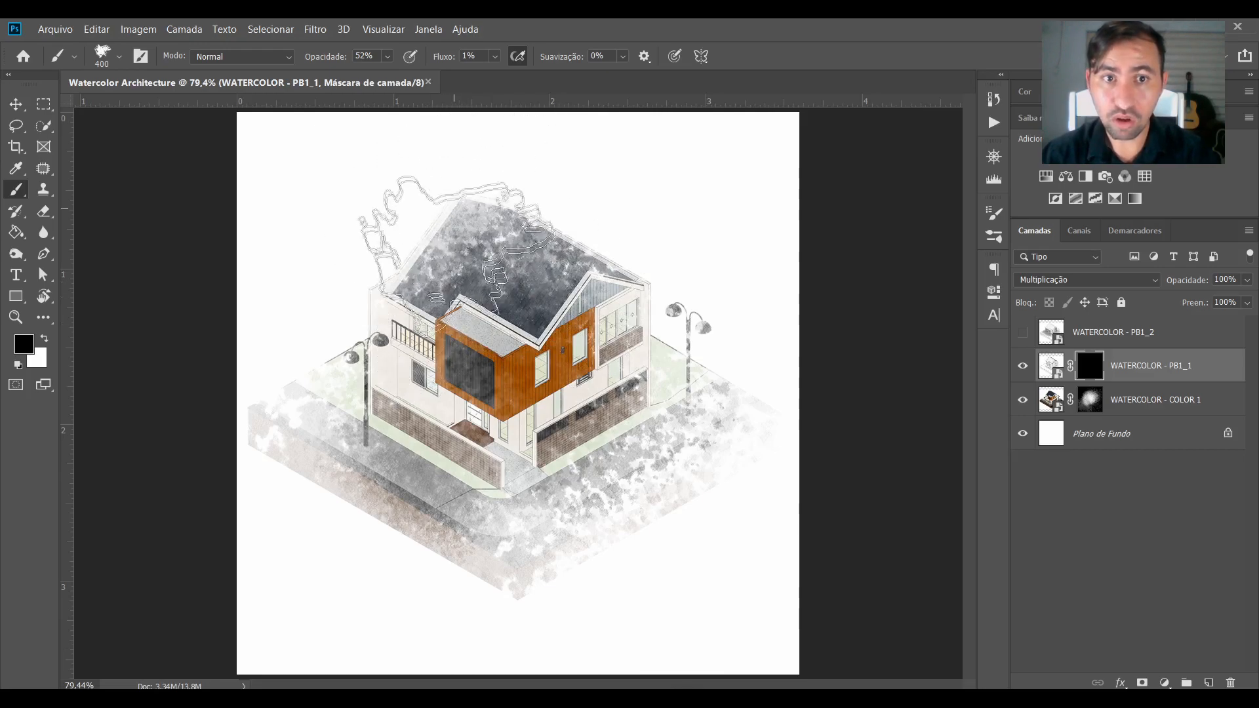
click(495, 57)
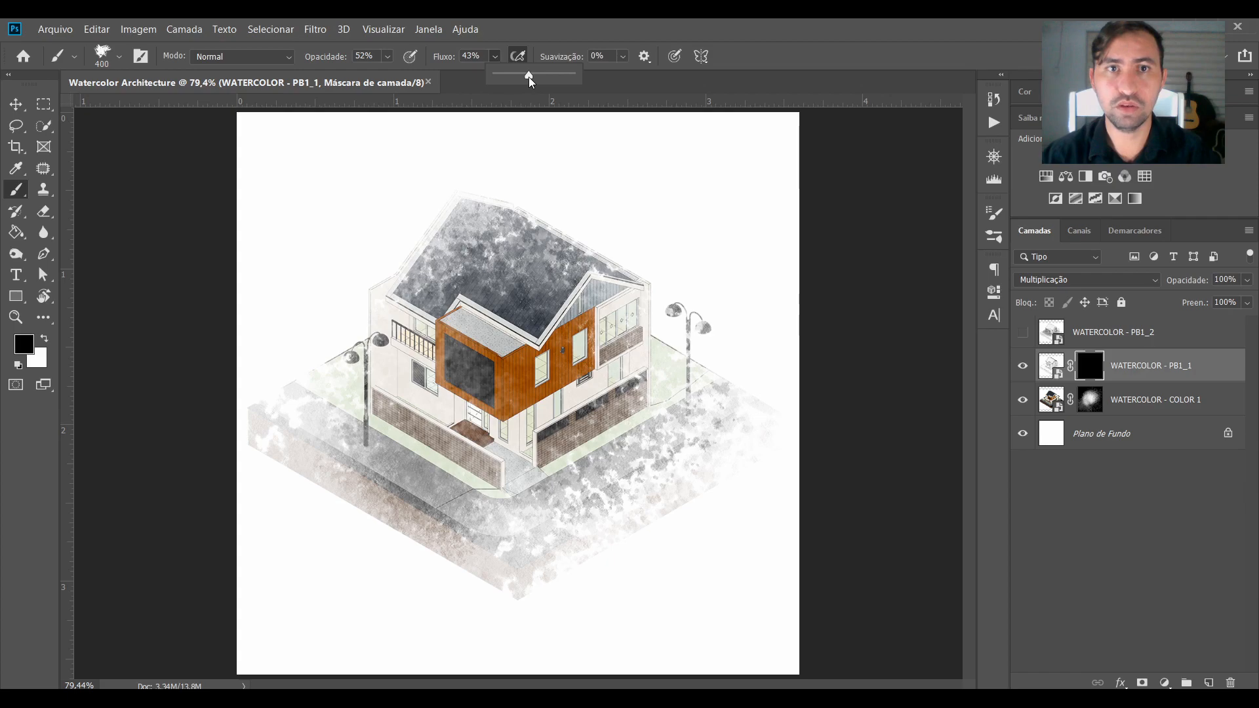
drag(528, 77, 520, 77)
click(390, 60)
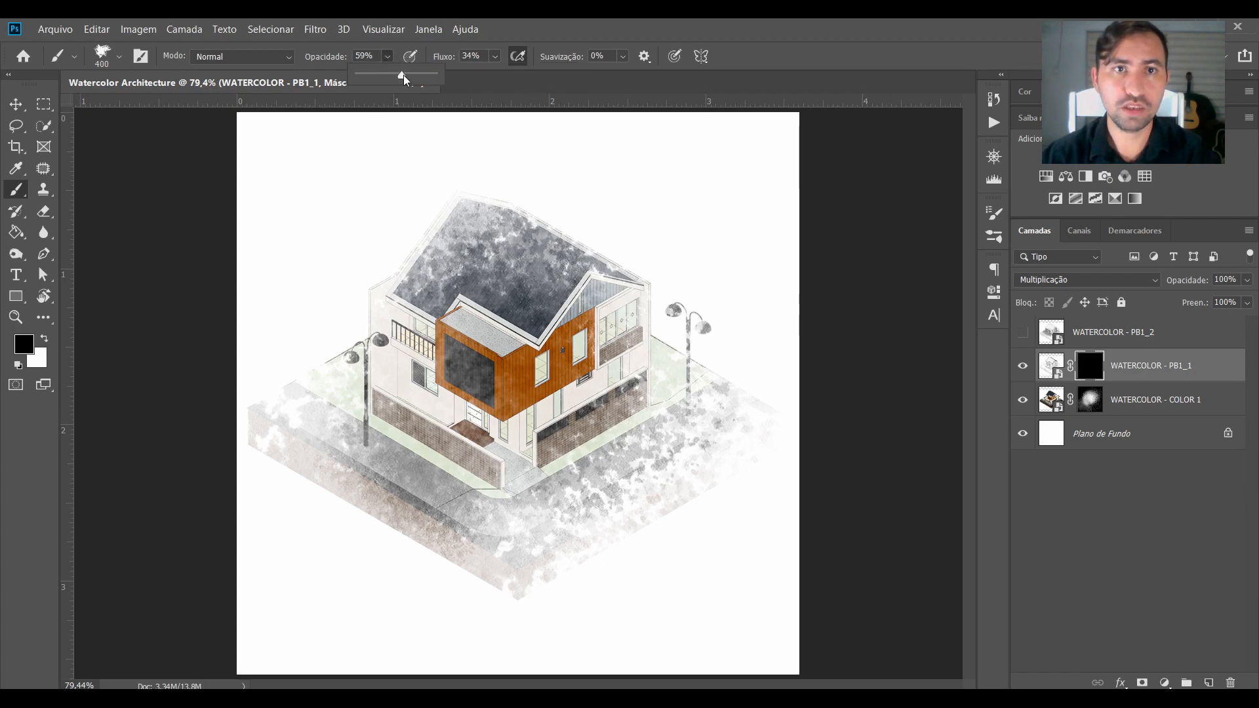
drag(403, 74, 413, 74)
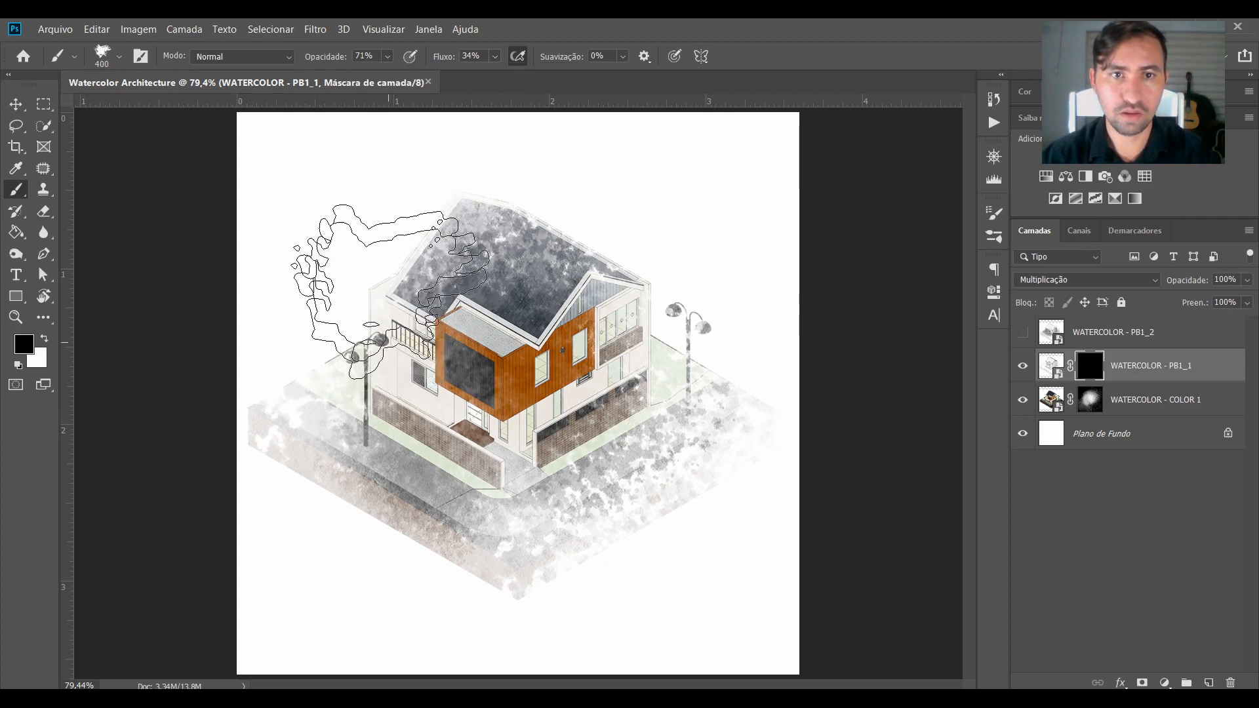
Brush the WATERCOLOR - PB1_1 mask over the house and plot, revealing linework with white and softening with black, lowering brush opacity to 26%.
key(g)
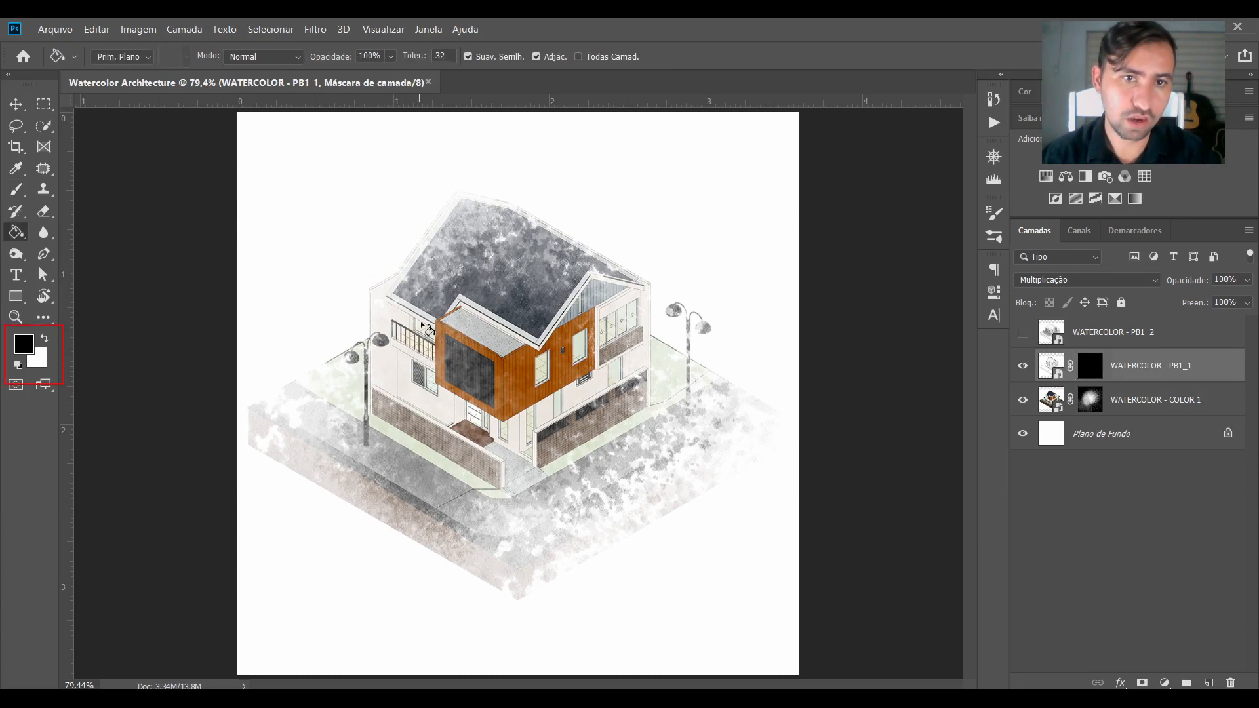
key(b)
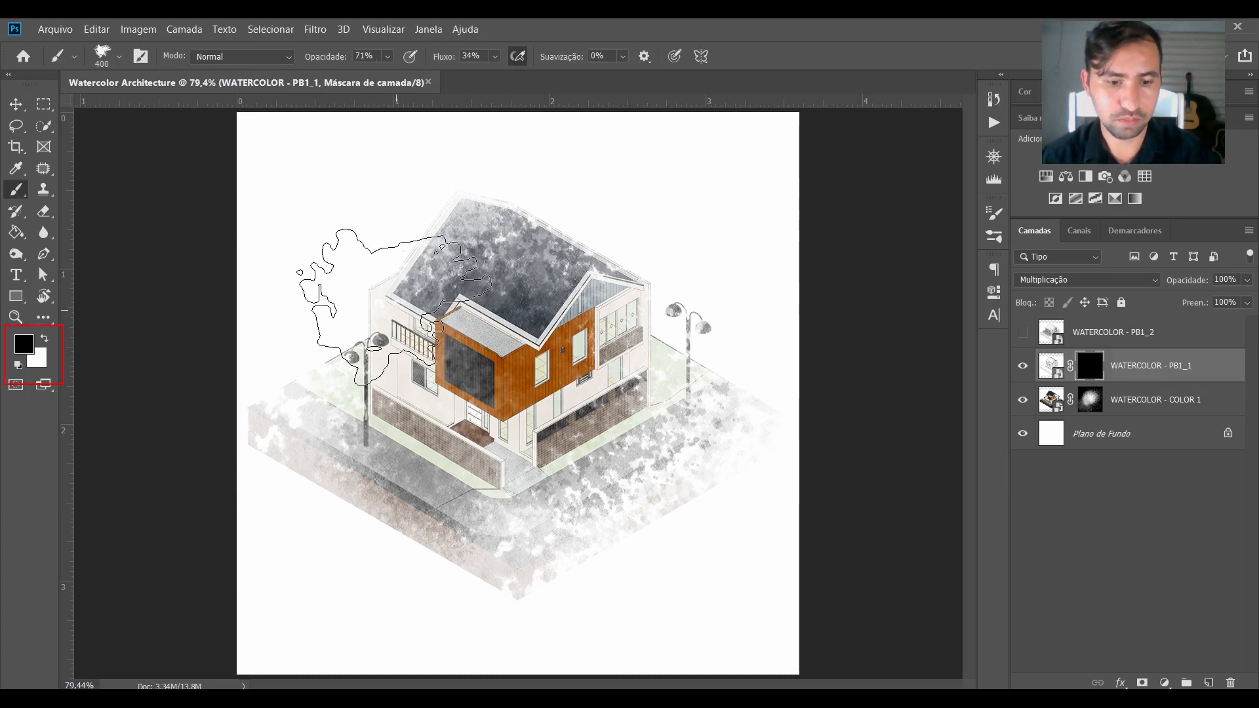
key(x)
mouse_move(400, 305)
mouse_down()
mouse_move(352, 309)
mouse_move(324, 394)
mouse_move(440, 492)
mouse_move(549, 558)
mouse_move(666, 403)
mouse_move(571, 367)
mouse_move(473, 354)
mouse_move(522, 226)
mouse_move(513, 197)
mouse_move(495, 190)
mouse_move(520, 233)
mouse_move(395, 278)
mouse_move(326, 381)
mouse_move(383, 339)
mouse_move(394, 295)
mouse_move(595, 503)
mouse_move(305, 423)
mouse_move(460, 452)
mouse_move(702, 450)
mouse_move(571, 453)
mouse_move(459, 380)
mouse_move(561, 267)
mouse_up()
key(x)
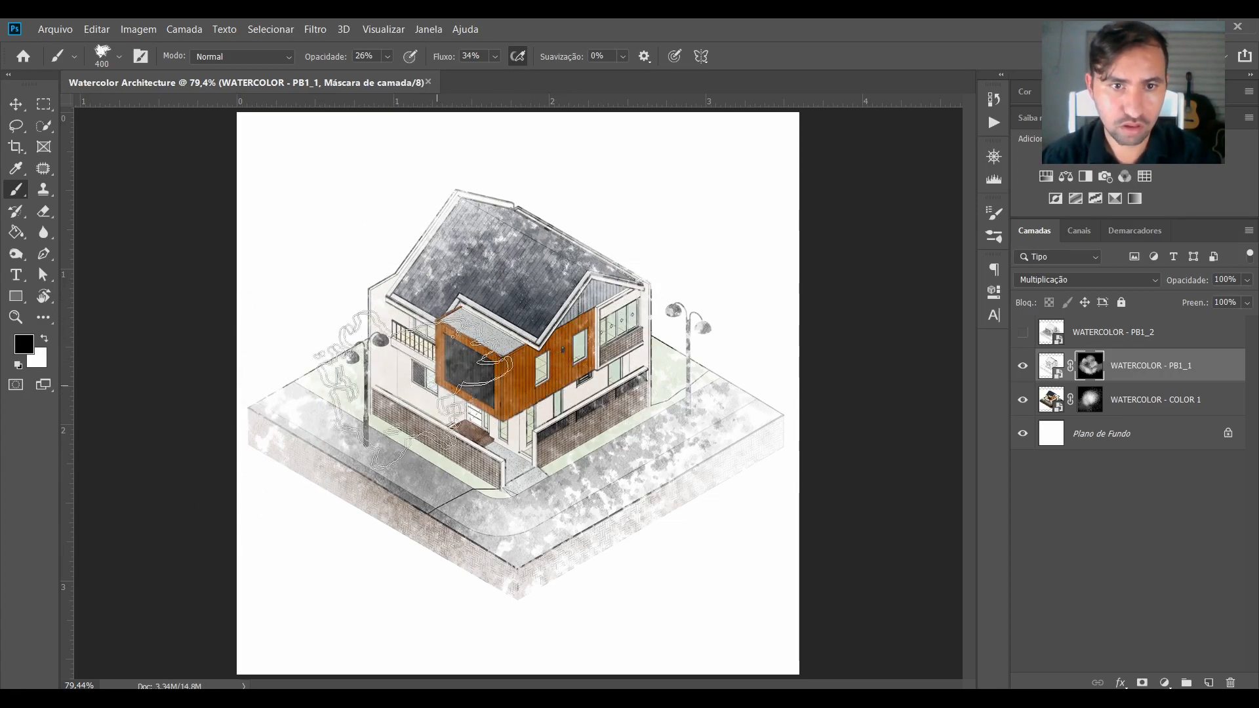
key(x)
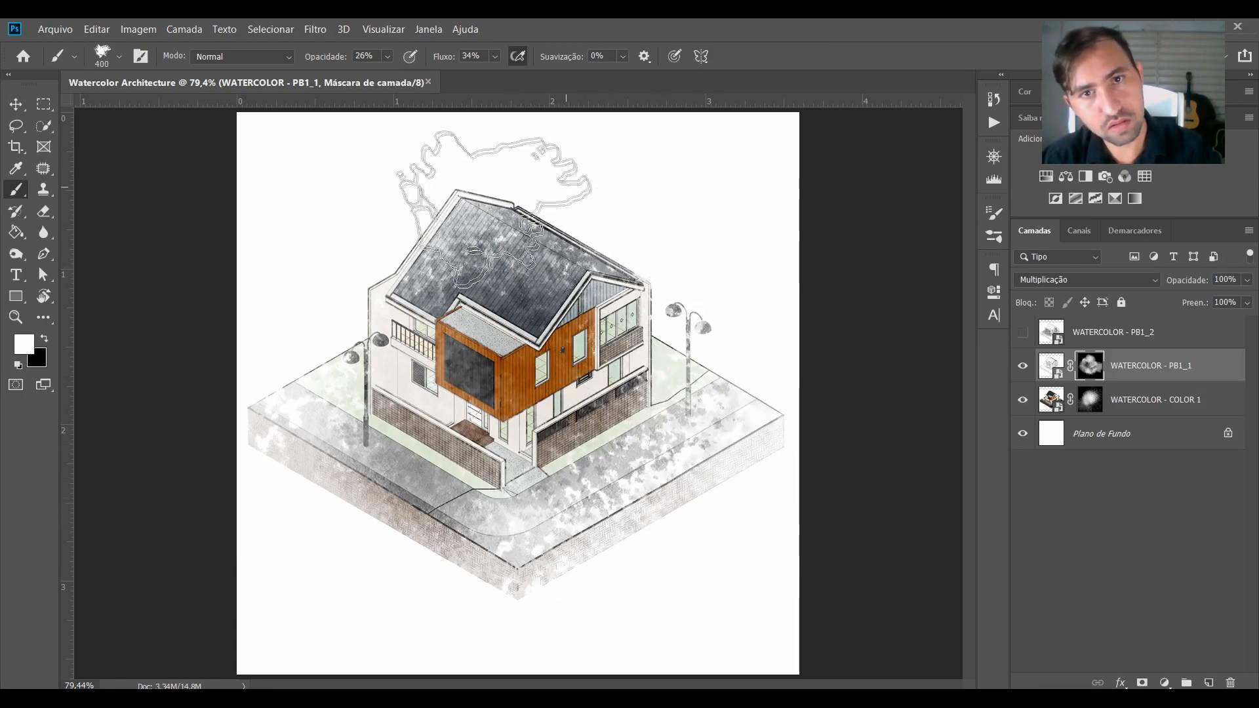
key(x)
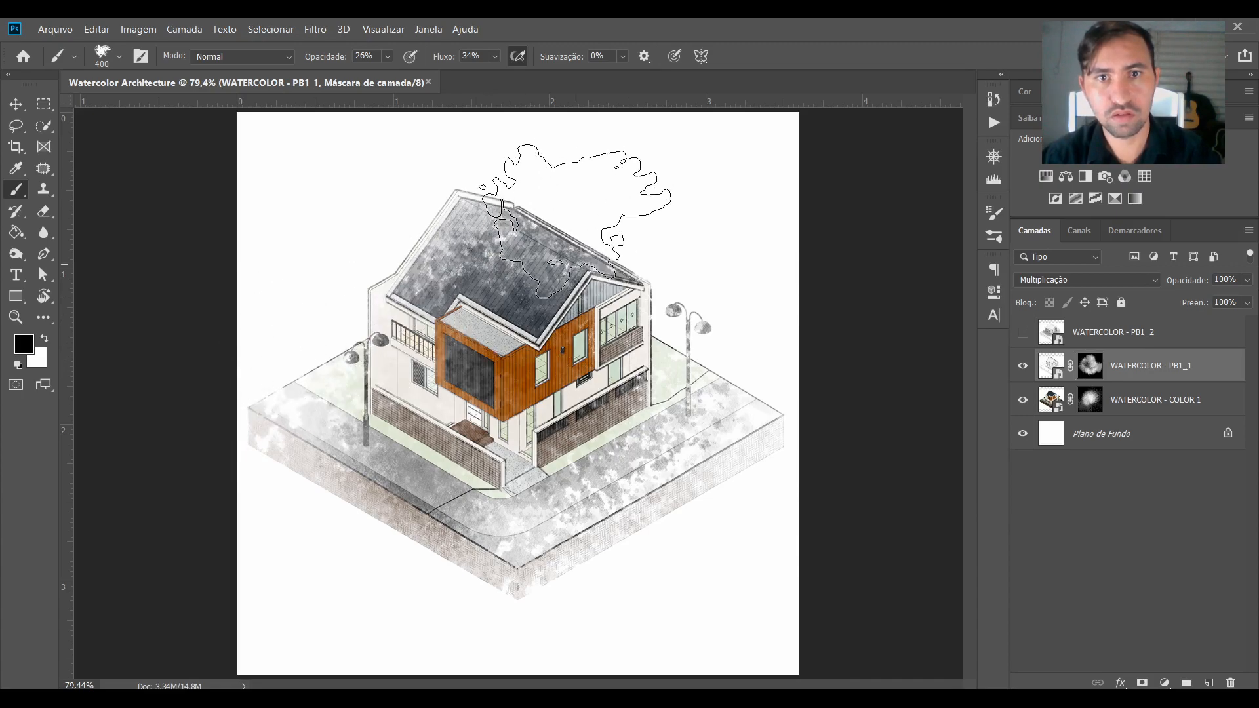
key(x)
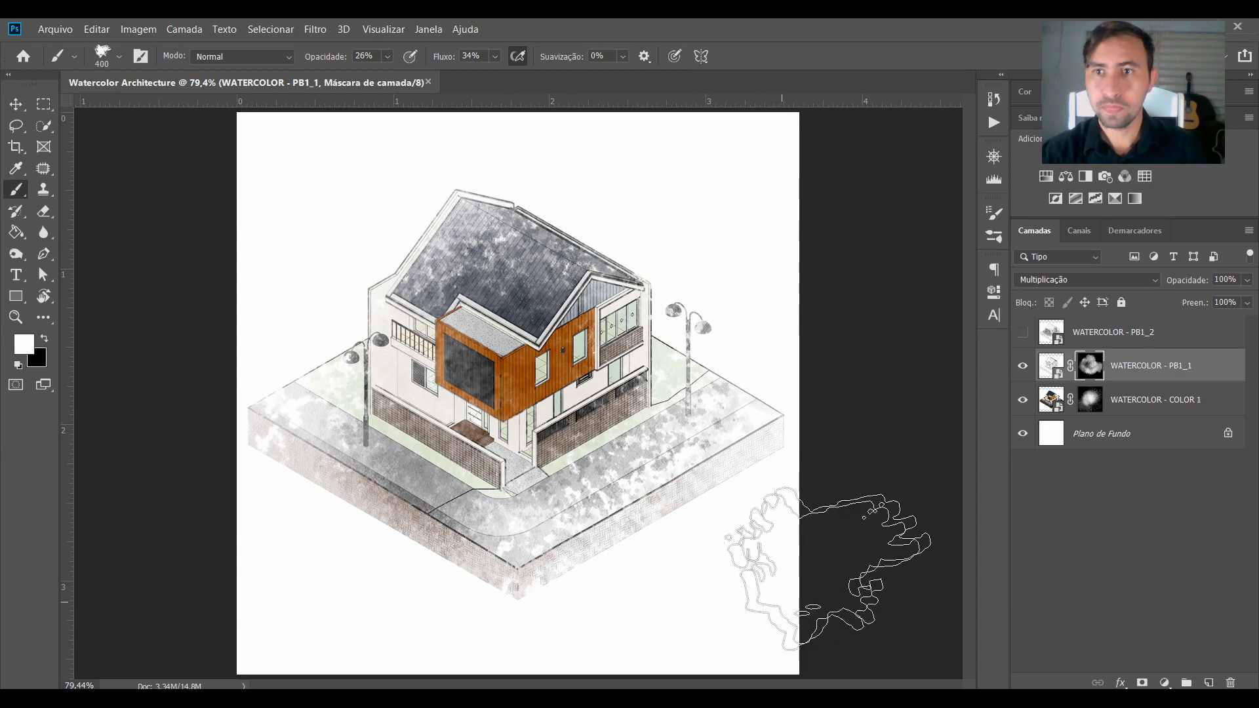
Show the WATERCOLOR - PB1_2 layer and set its blend mode to Multiplicação.
click(1051, 336)
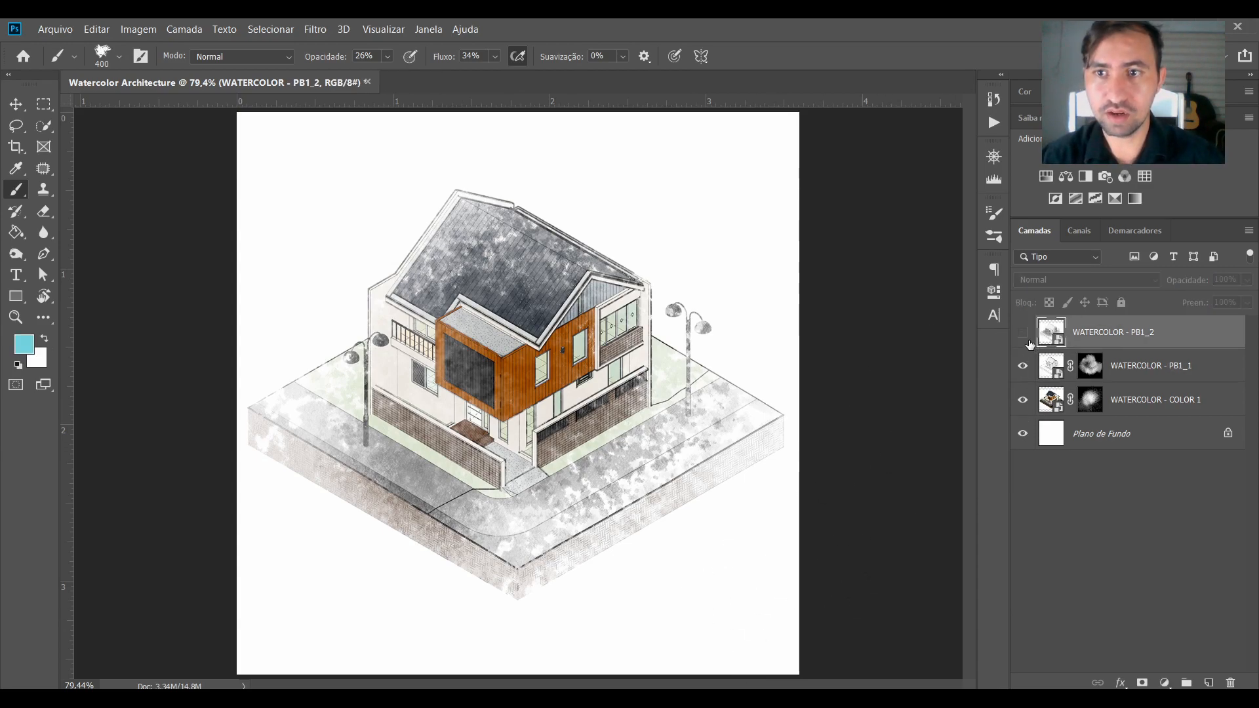
click(1023, 334)
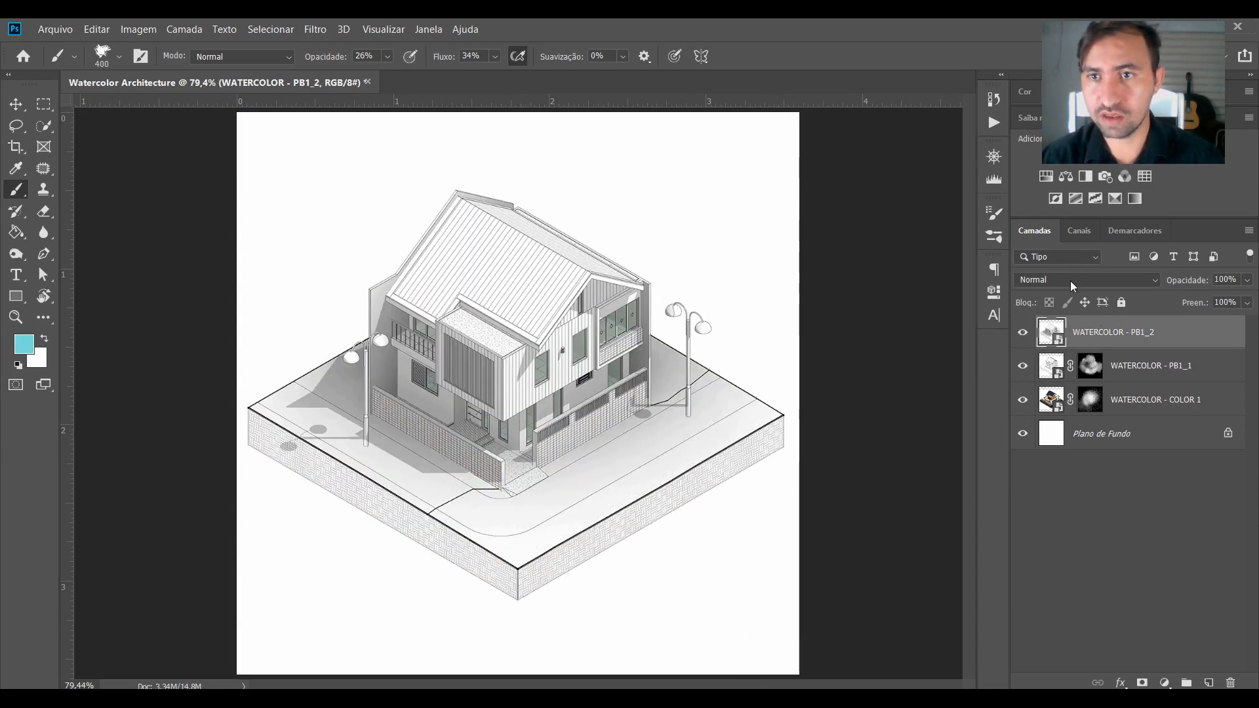
click(1071, 281)
click(1057, 332)
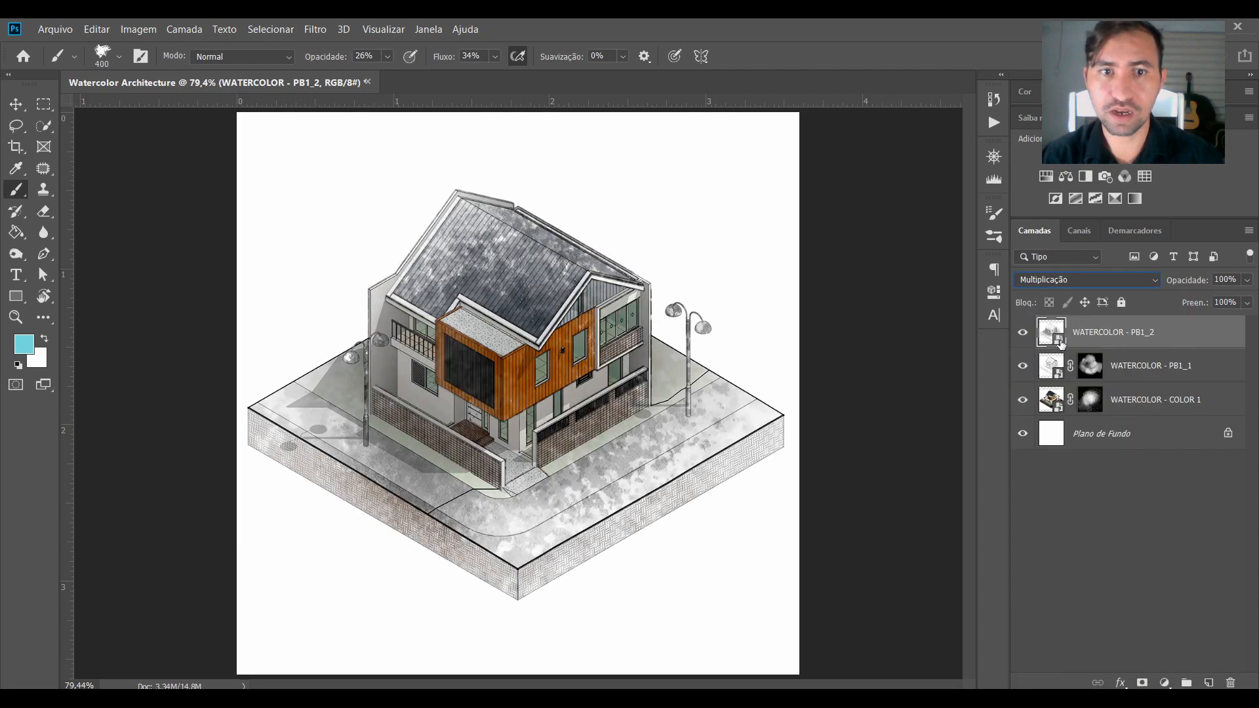
Compare the illustration with and without the WATERCOLOR - PB1_2 shadow layer.
click(1022, 335)
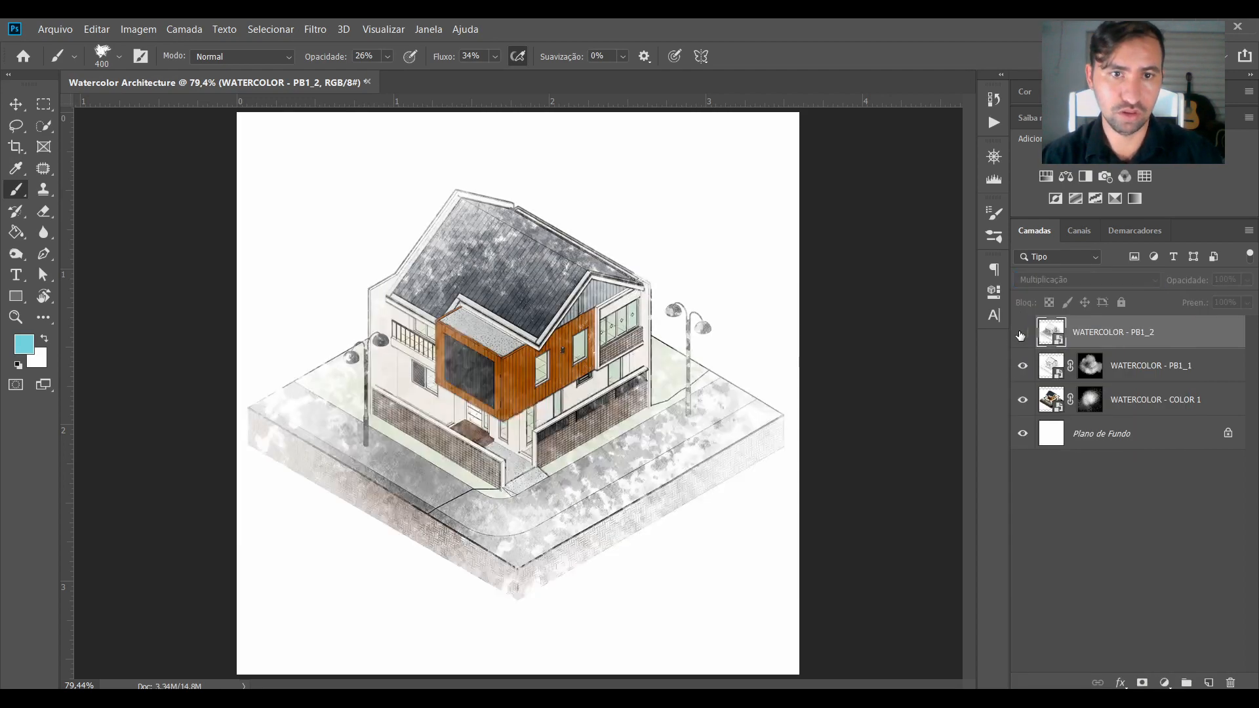
click(1022, 334)
click(1022, 335)
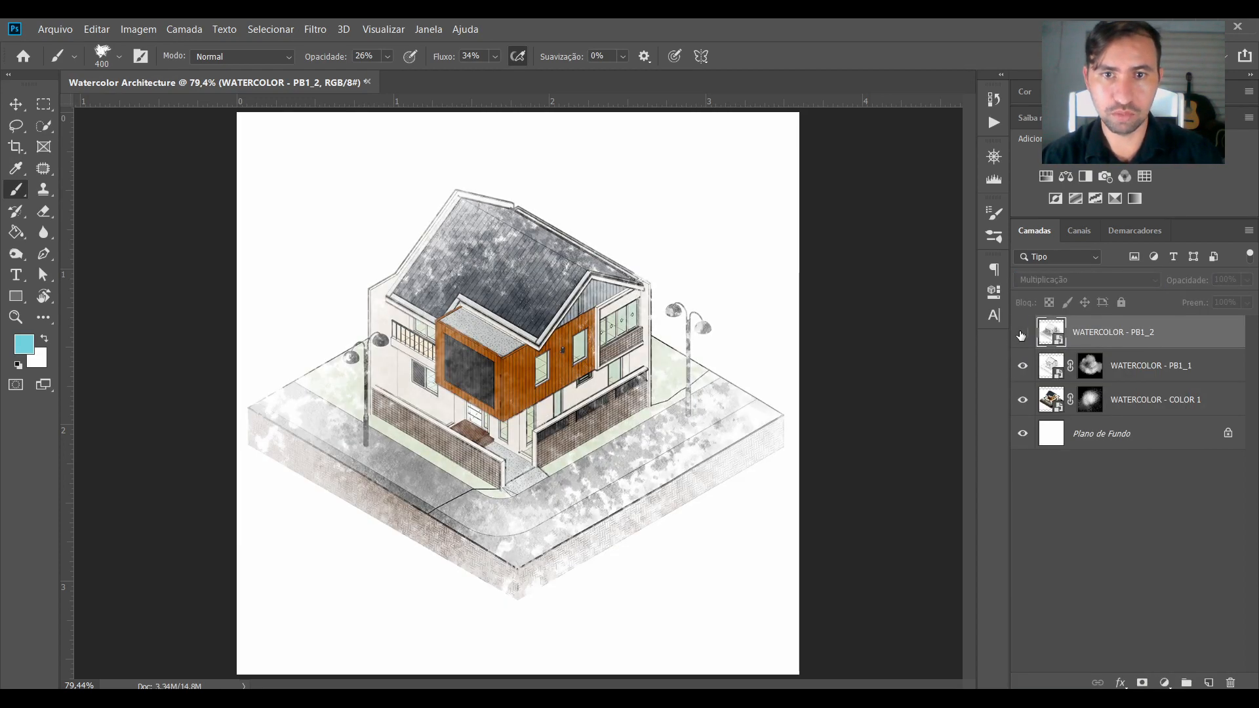
click(1022, 334)
click(1021, 335)
click(1022, 336)
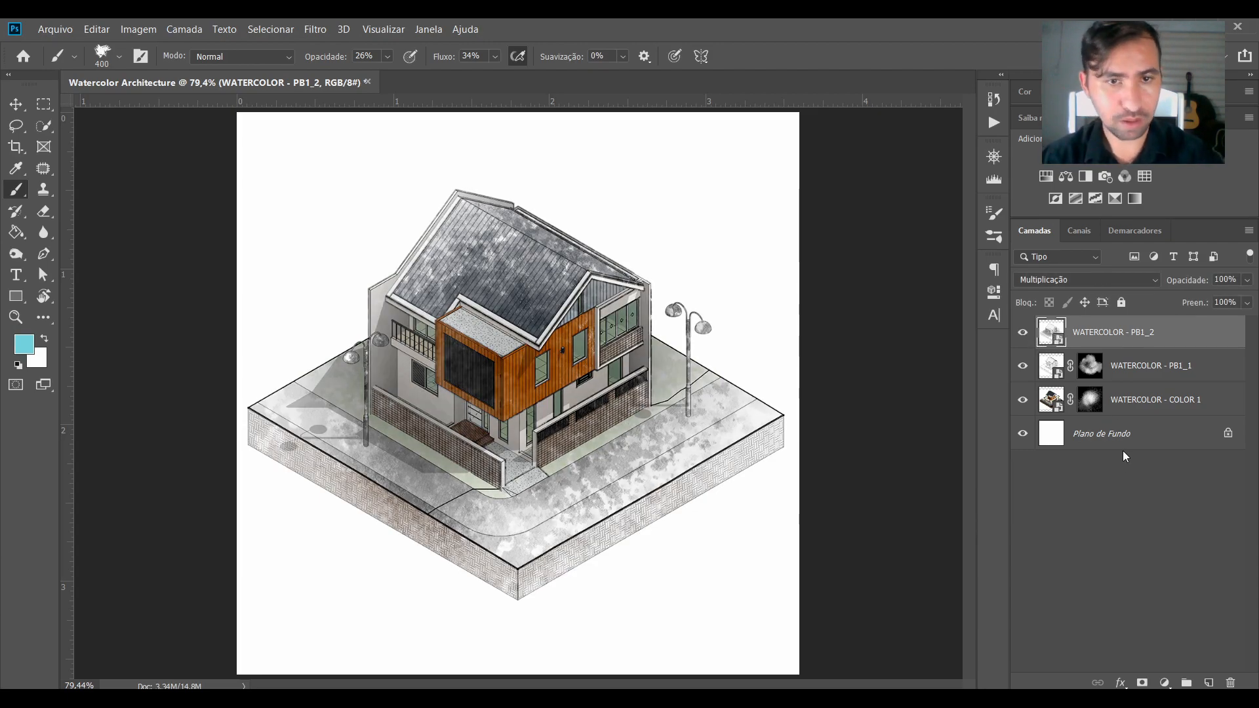
Add a layer mask to the WATERCOLOR - PB1_2 layer and fill it with black.
click(1142, 683)
key(d)
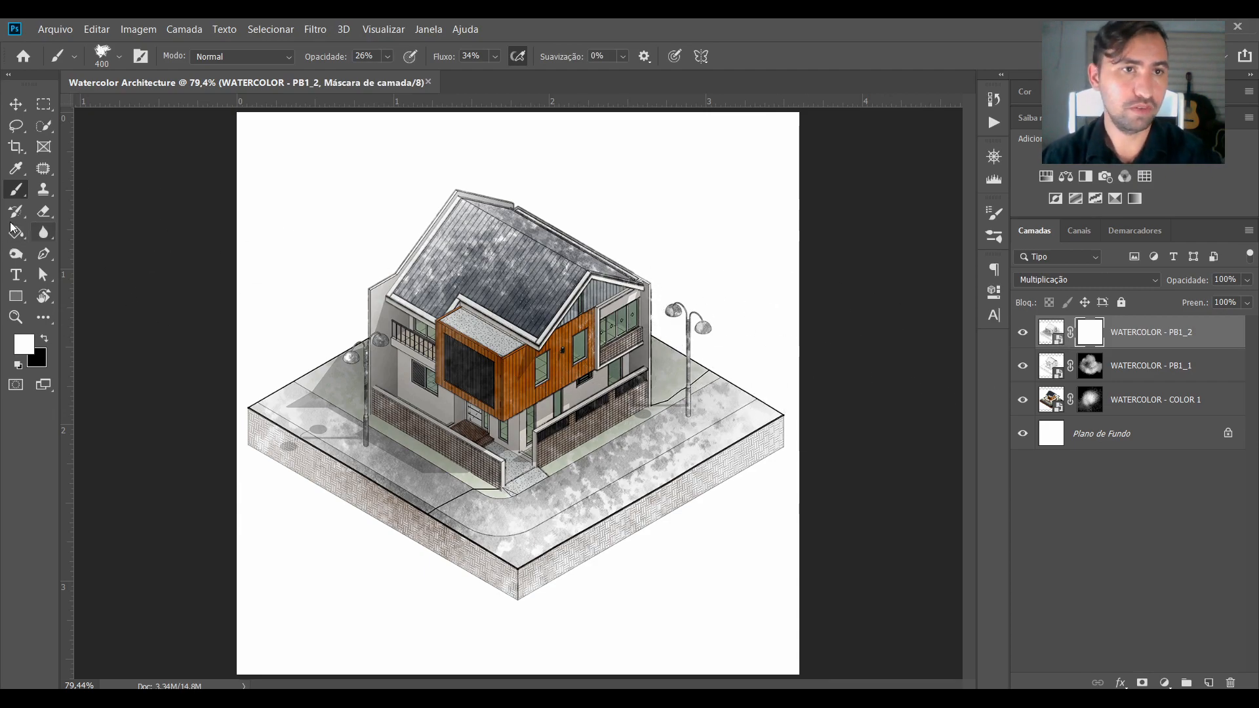
key(g)
key(x)
click(327, 310)
Paint white on the WATERCOLOR - PB1_2 mask with the 26% opacity brush to reveal soft shadows around the house.
key(x)
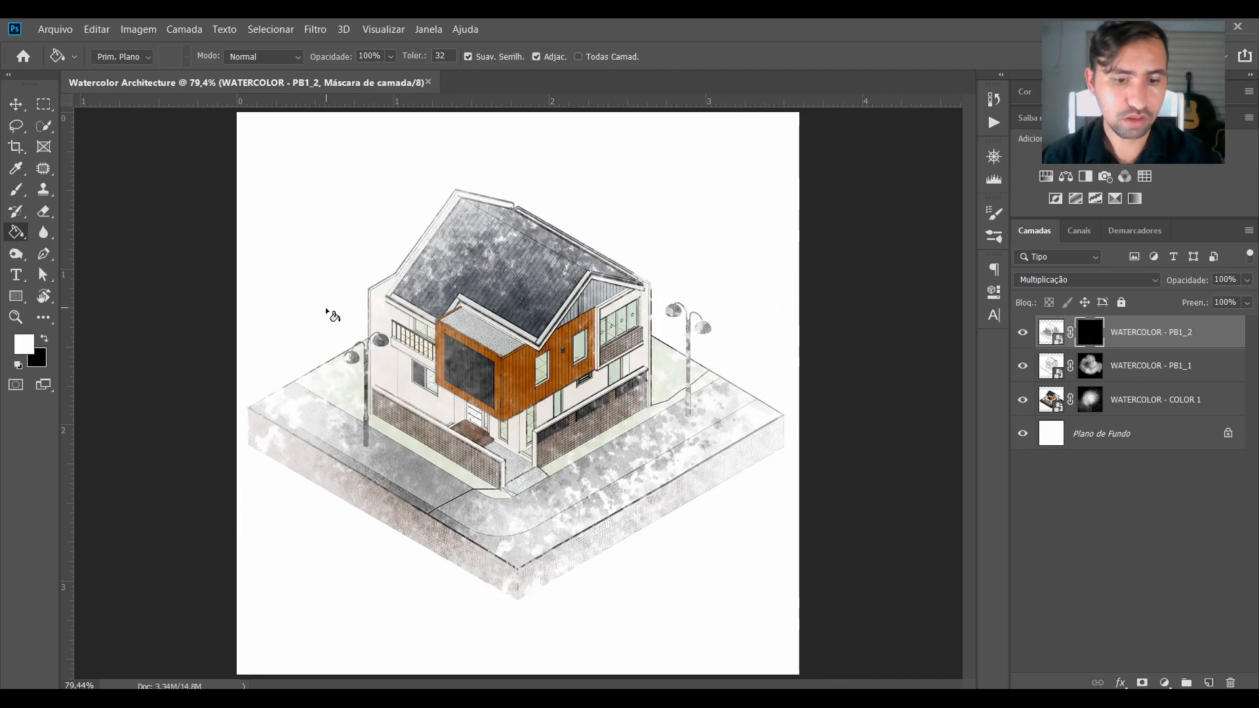
key(b)
mouse_move(325, 307)
mouse_down()
mouse_move(354, 394)
mouse_move(459, 315)
mouse_move(544, 328)
mouse_move(405, 435)
mouse_move(429, 388)
mouse_move(415, 339)
mouse_move(369, 429)
mouse_move(465, 390)
mouse_move(698, 399)
mouse_up()
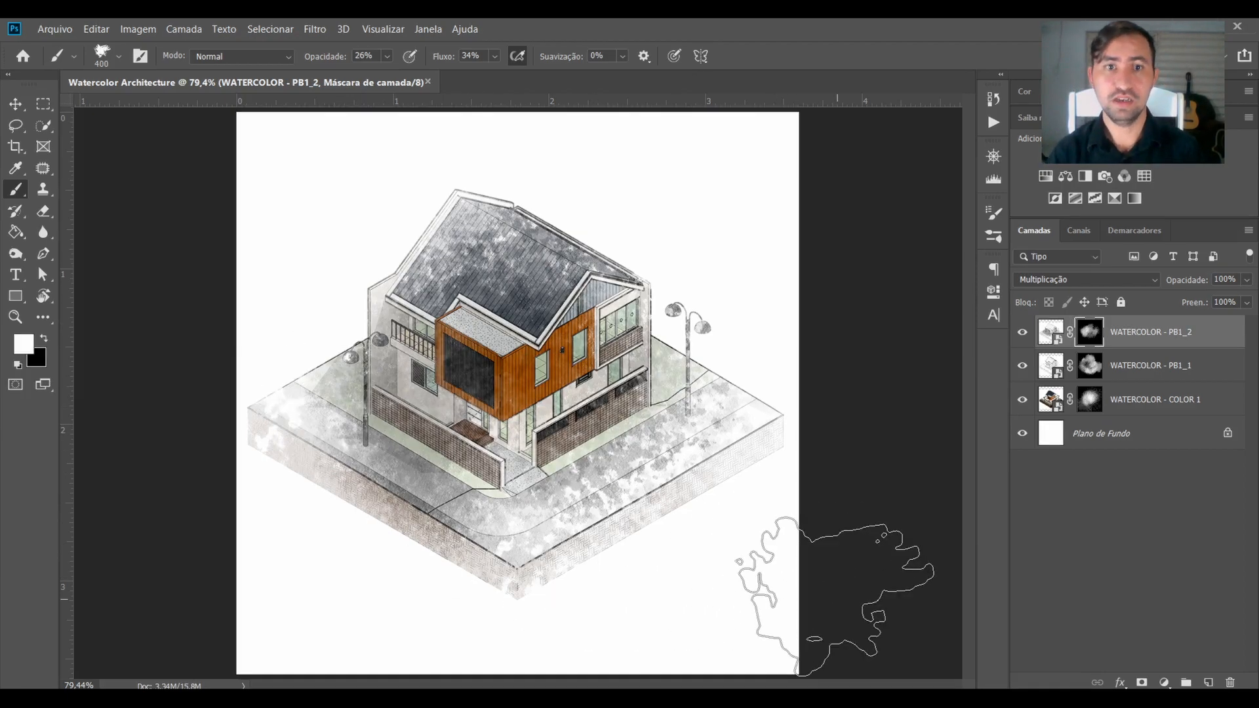
Scale the three WATERCOLOR layers together to 86.30% and reposition them near the middle of the canvas.
key(v)
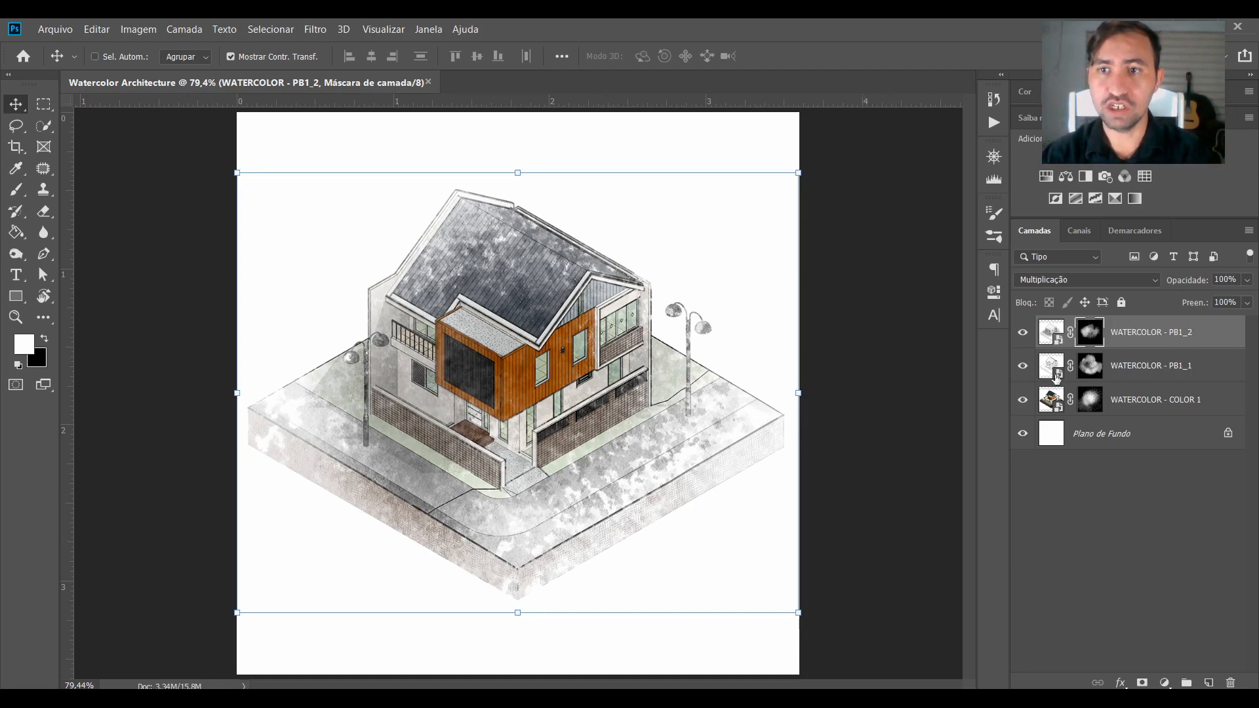
shift+click(1145, 401)
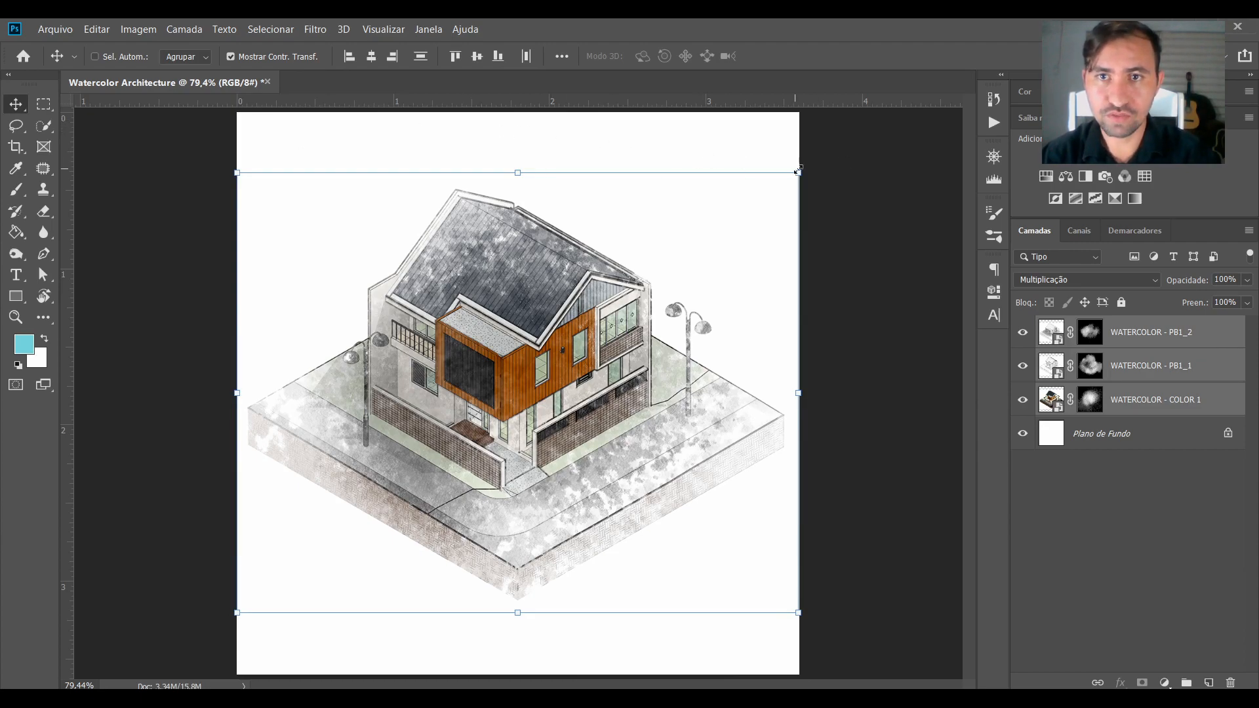
drag(798, 171, 728, 199)
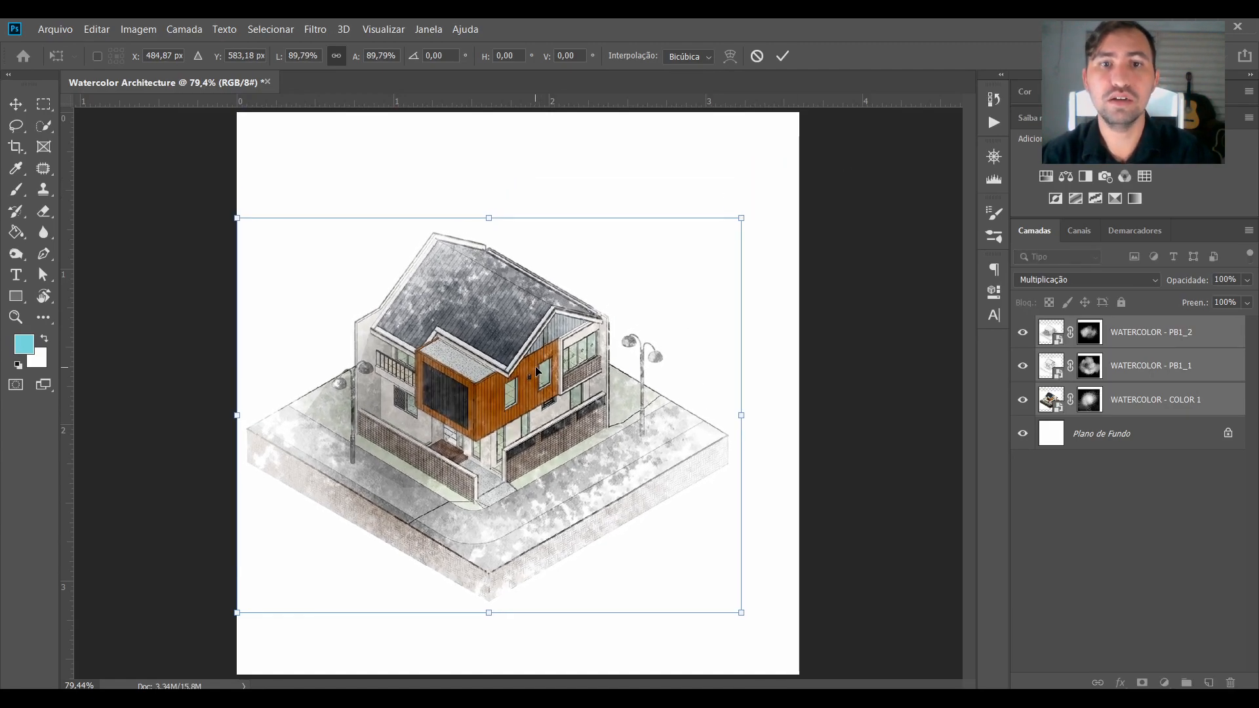
drag(534, 370, 579, 339)
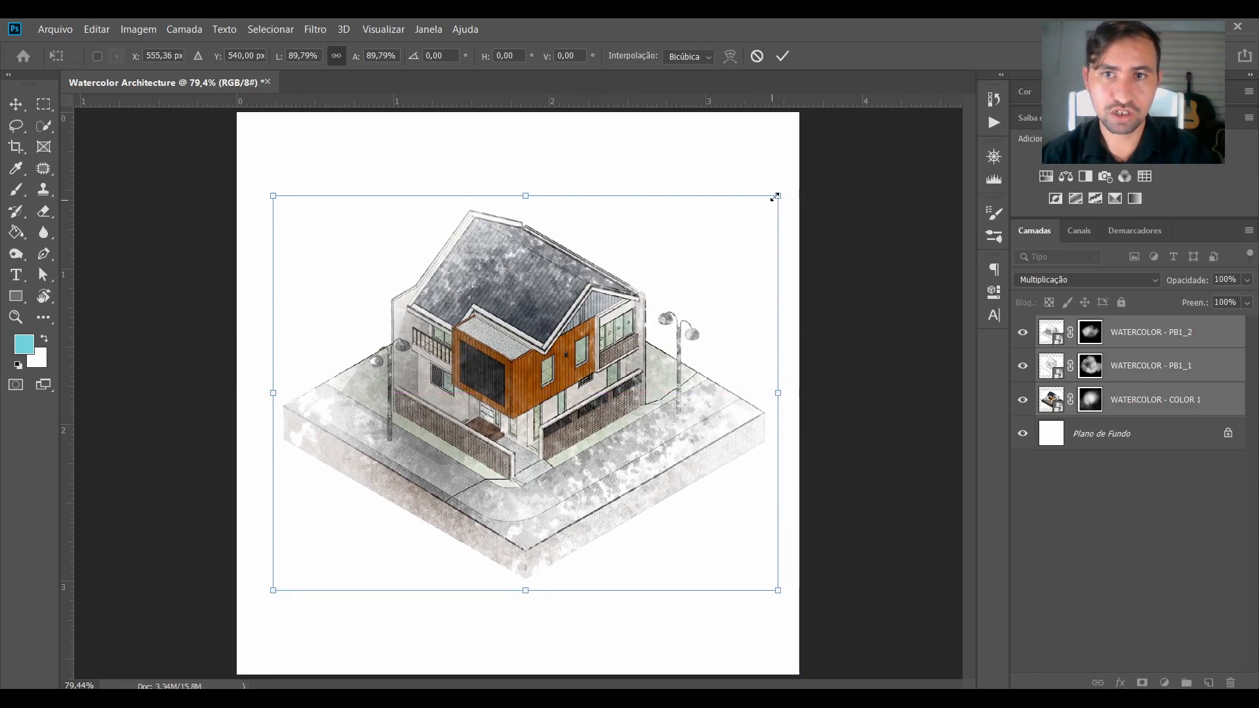
drag(775, 196, 766, 204)
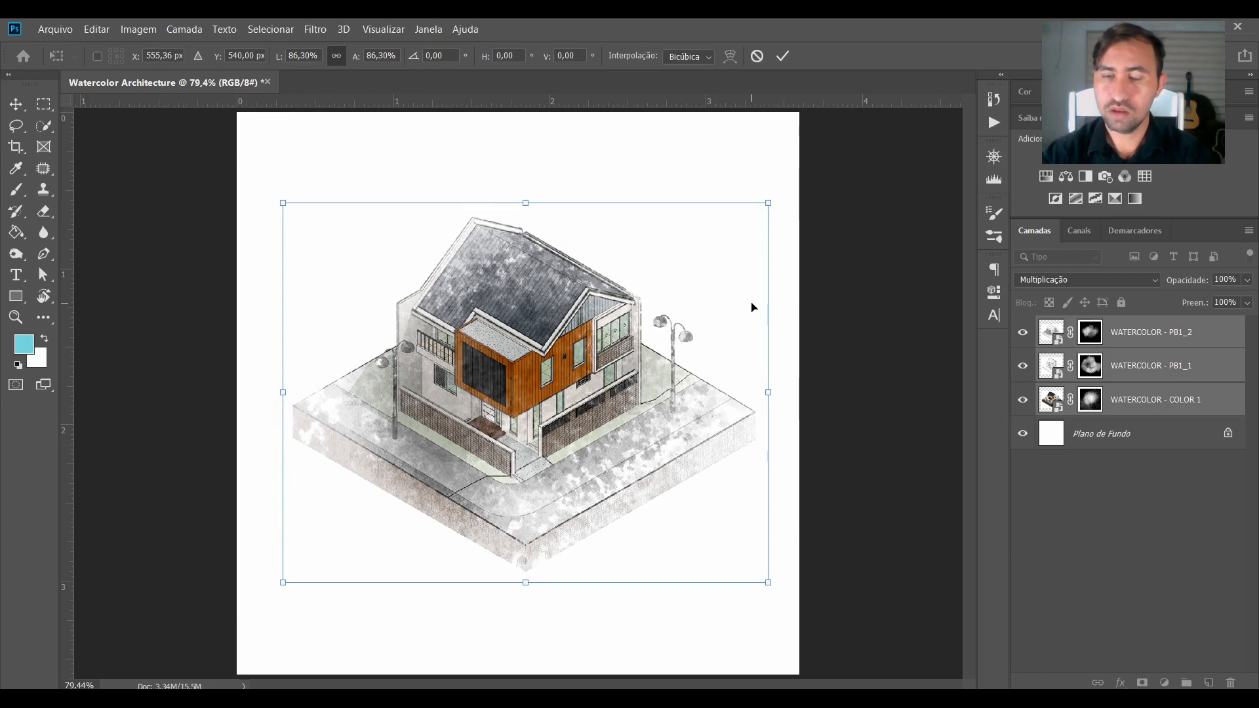
key(Return)
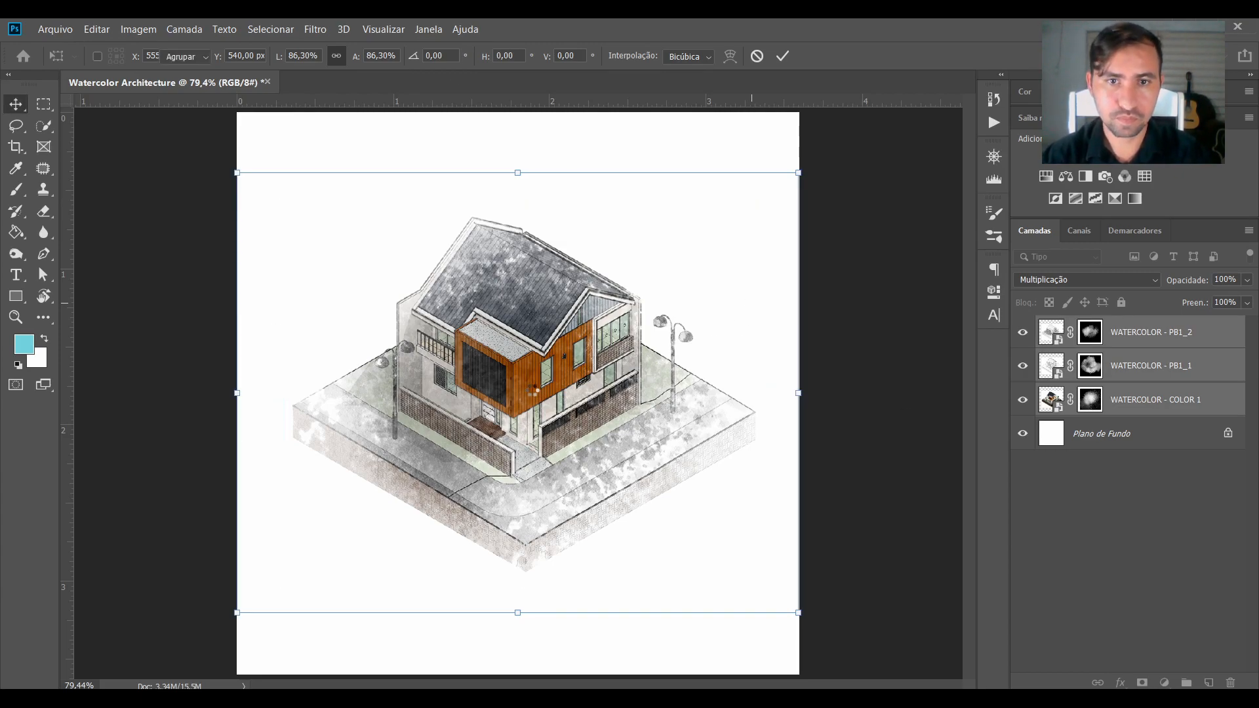
key(g)
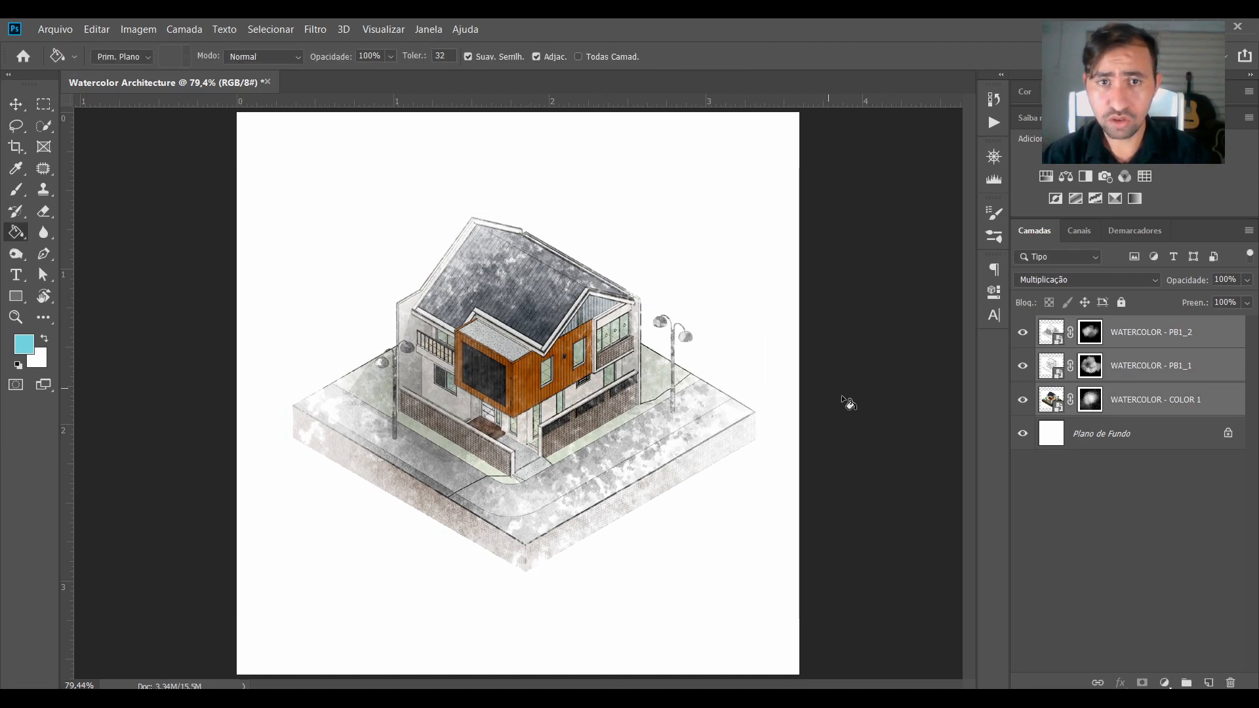
Try moving the WATERCOLOR - PB1_2 and WATERCOLOR - PB1_1 layers away from the color layer, then undo the moves.
key(v)
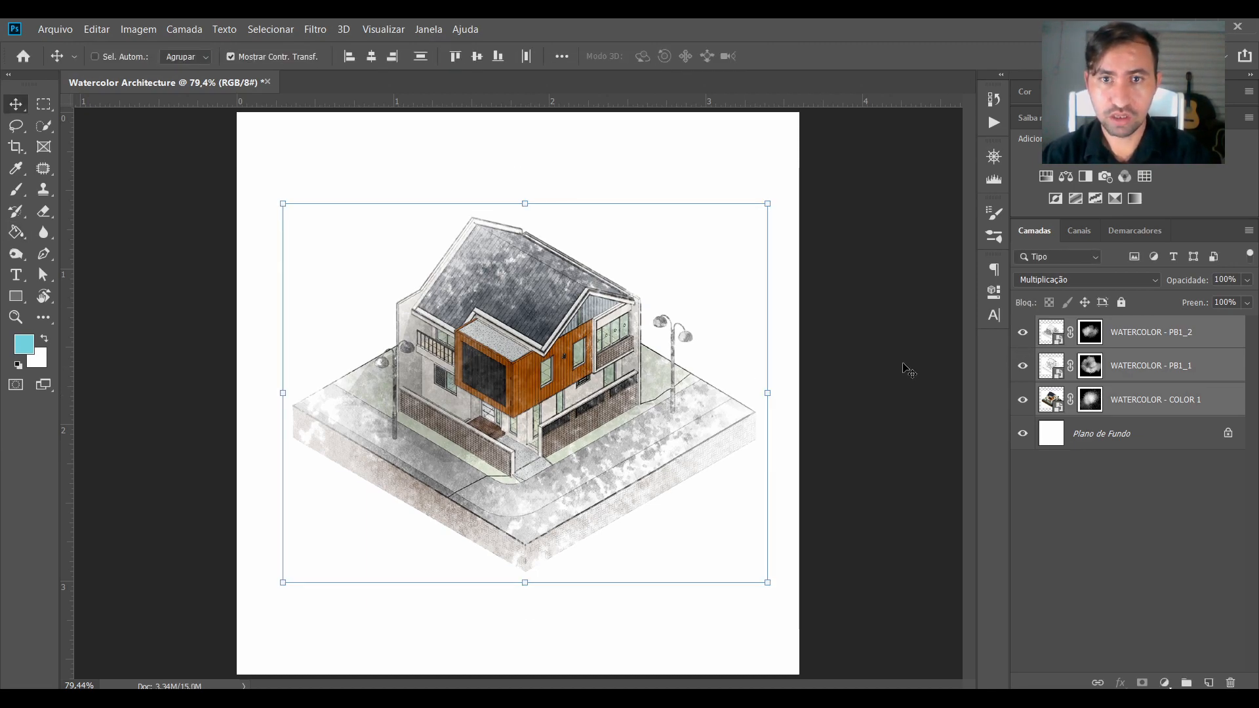
click(1057, 336)
drag(590, 364, 404, 289)
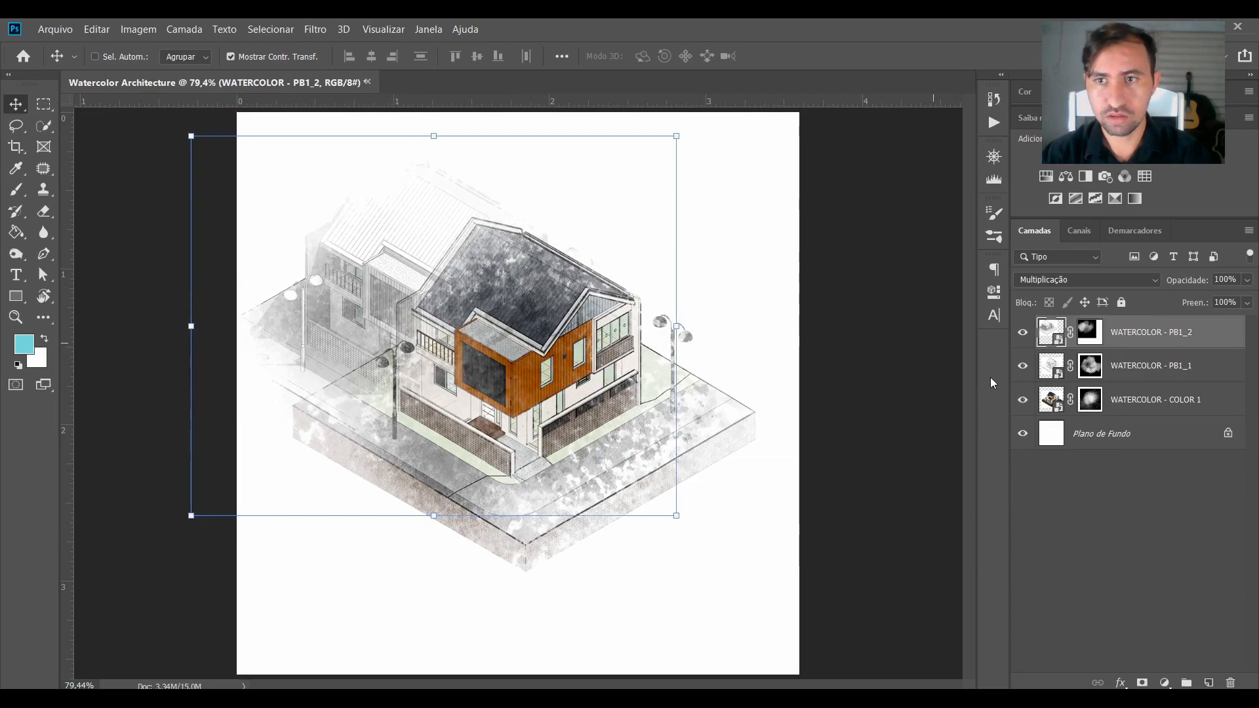
click(1049, 368)
drag(662, 353, 736, 399)
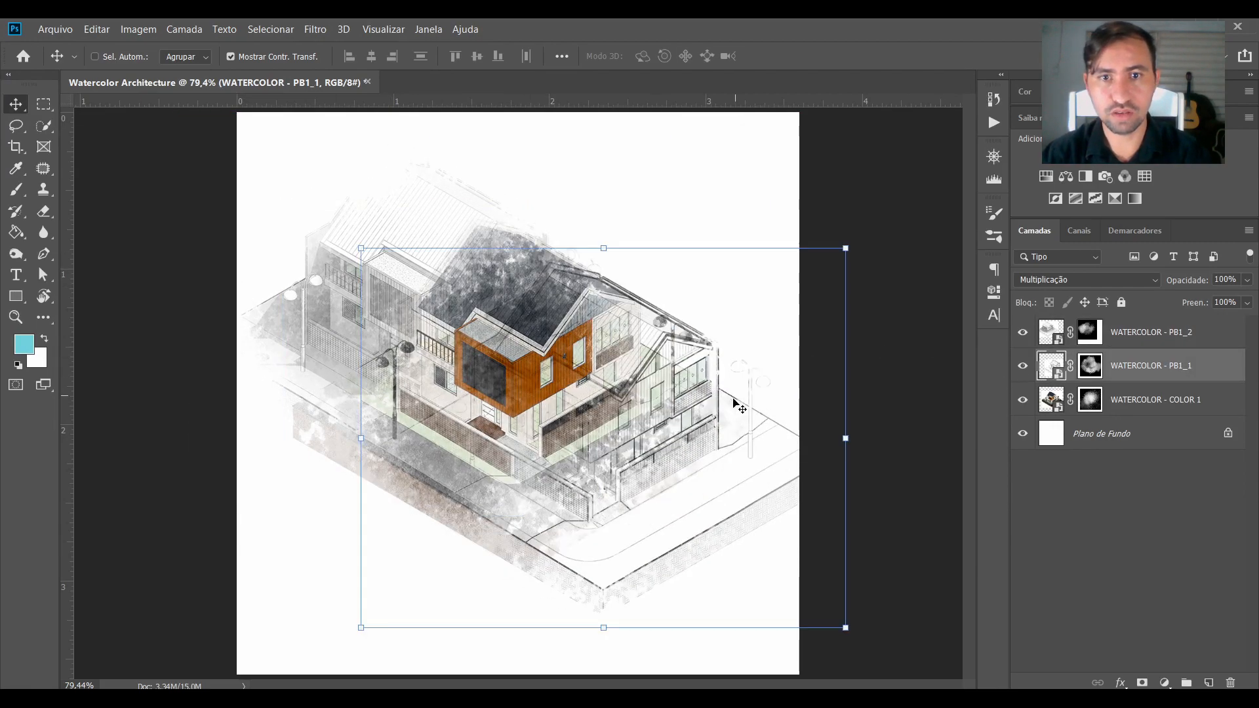
drag(659, 399, 653, 525)
key(ctrl+z)
key(ctrl+z)
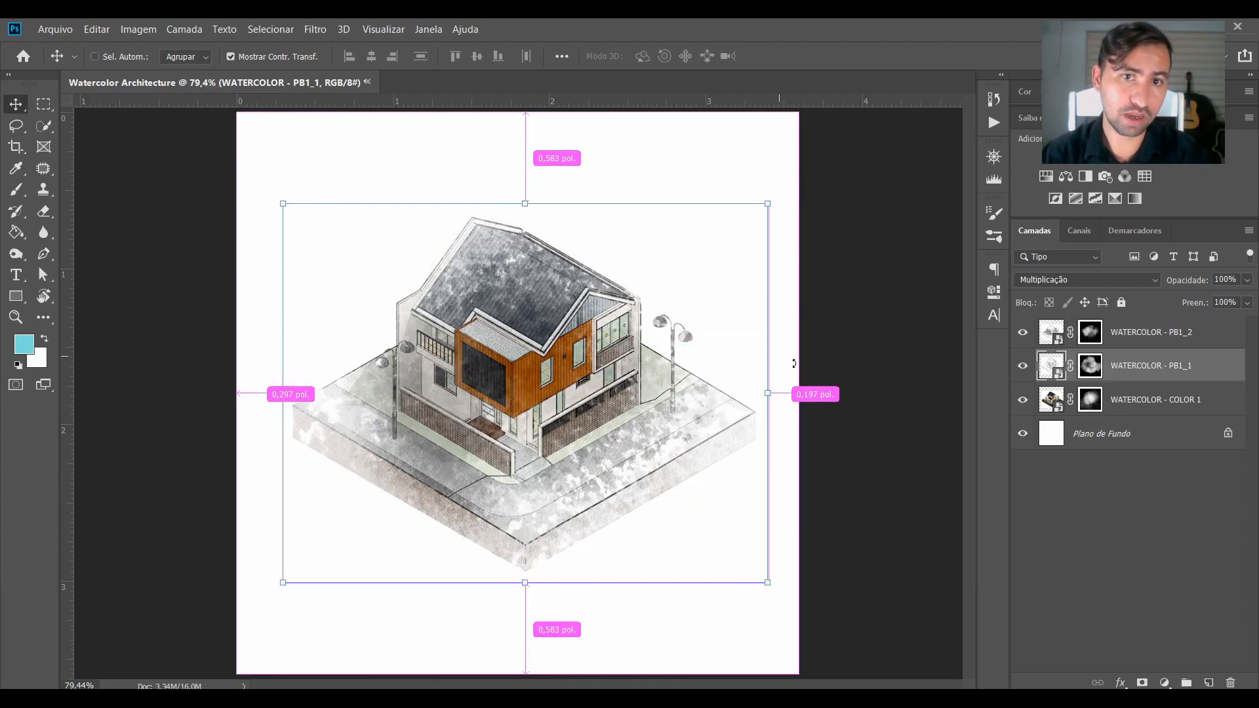
Hide and show the three WATERCOLOR layers in different combinations to examine what each contributes to the illustration.
click(1023, 399)
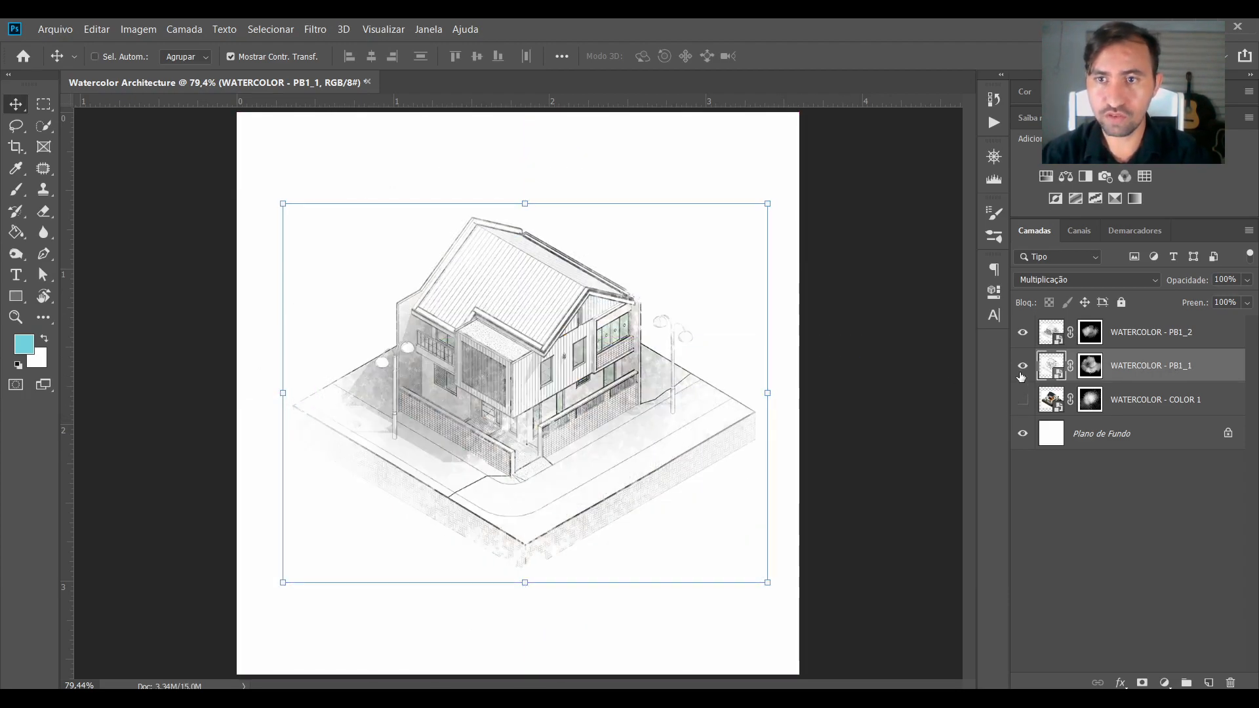
click(1022, 365)
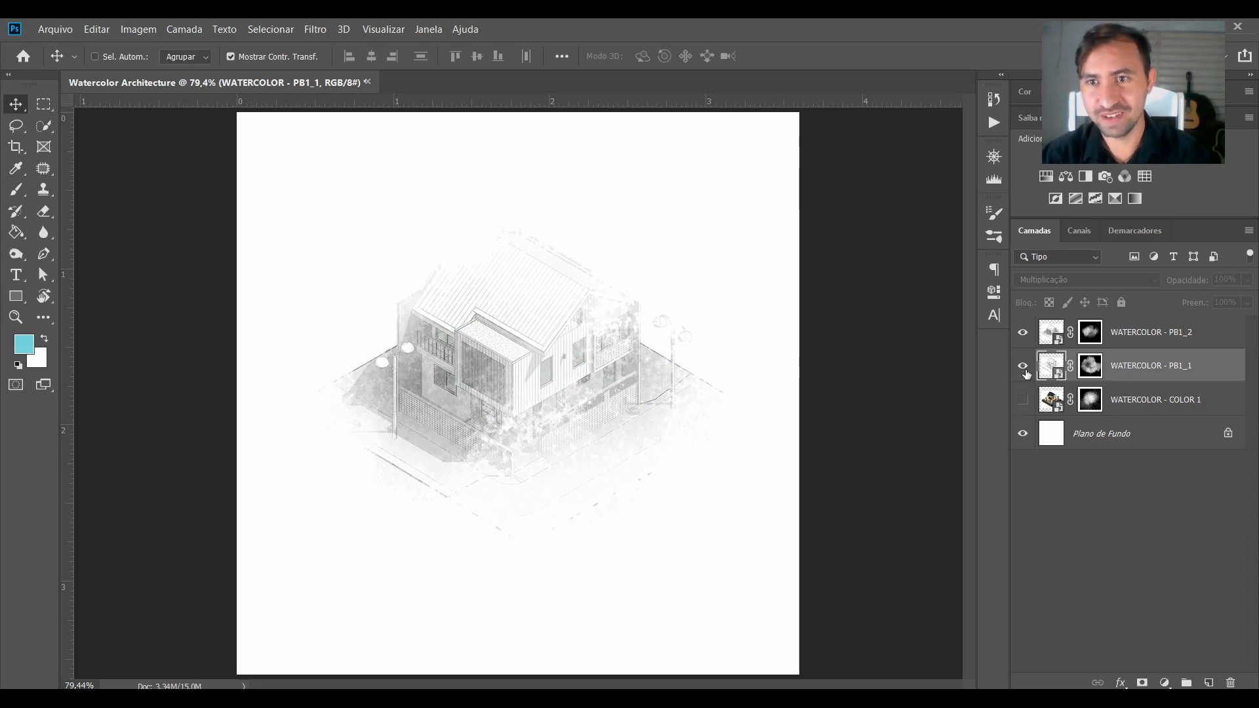
click(1024, 400)
click(1023, 332)
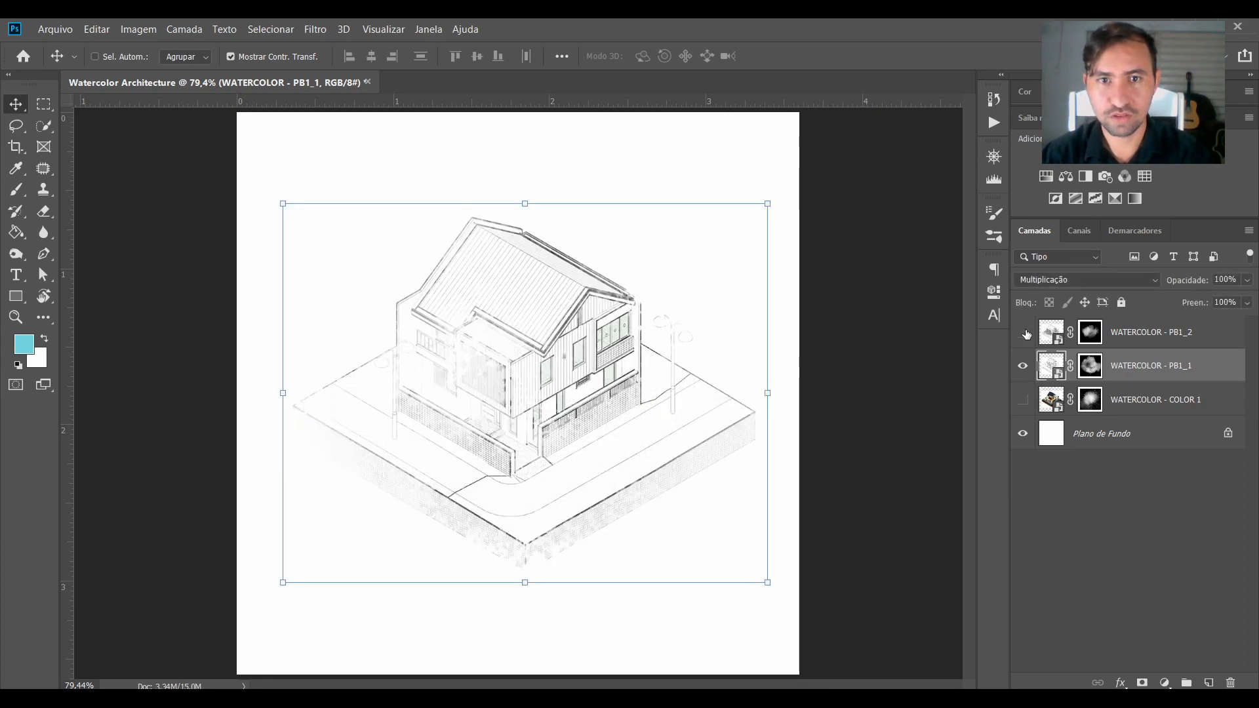
click(1023, 400)
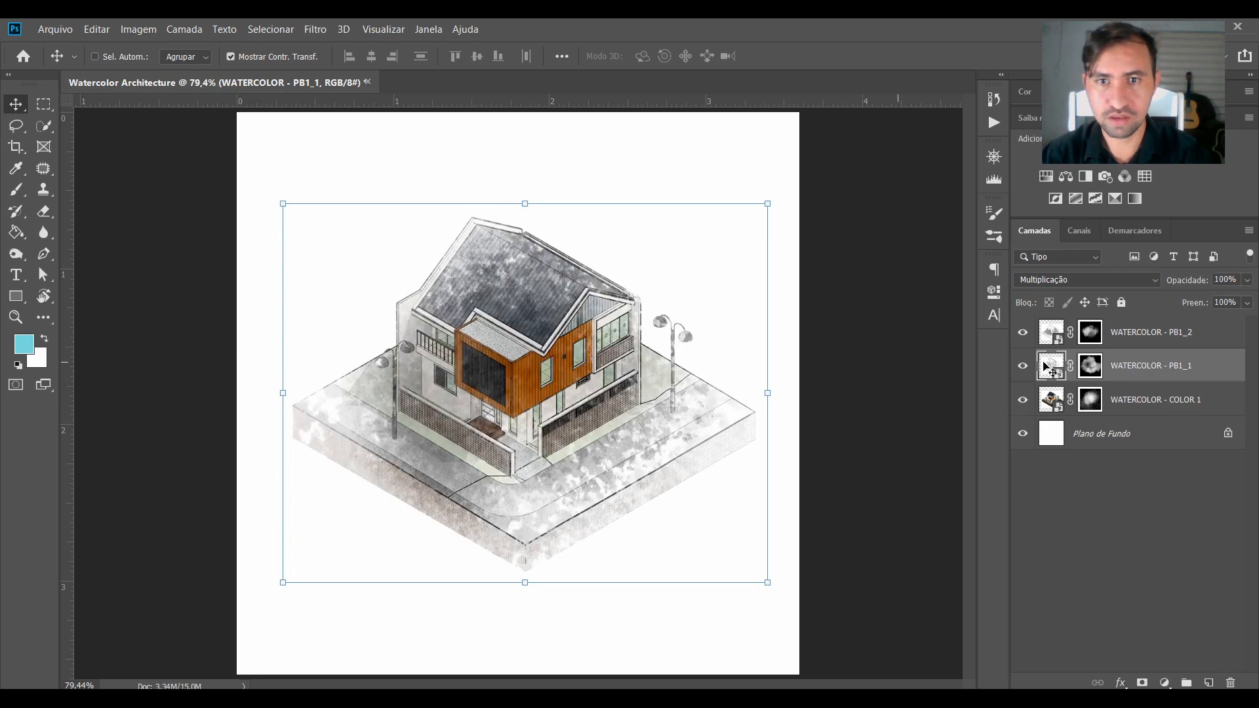
click(1023, 366)
click(1024, 333)
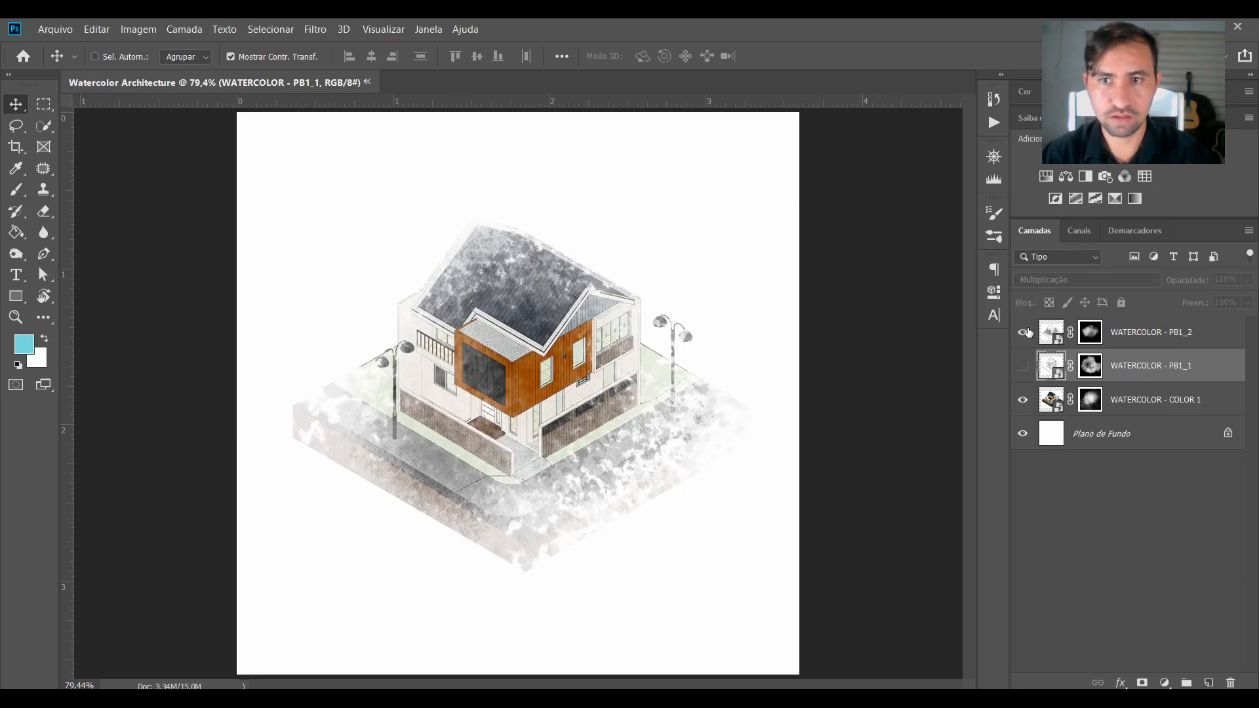
click(1024, 365)
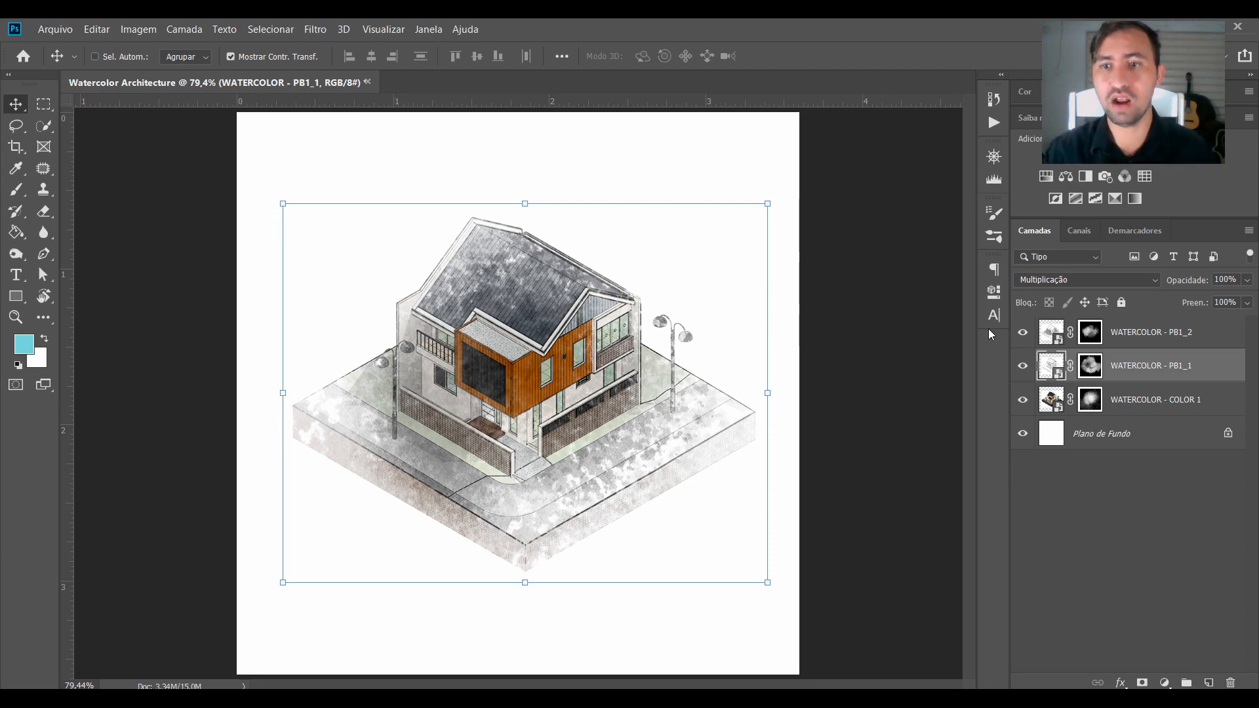
Sample a grey-green from the house and paint it around the house on the Plano de Fundo layer with the 400 px, 26% opacity brush.
click(1122, 437)
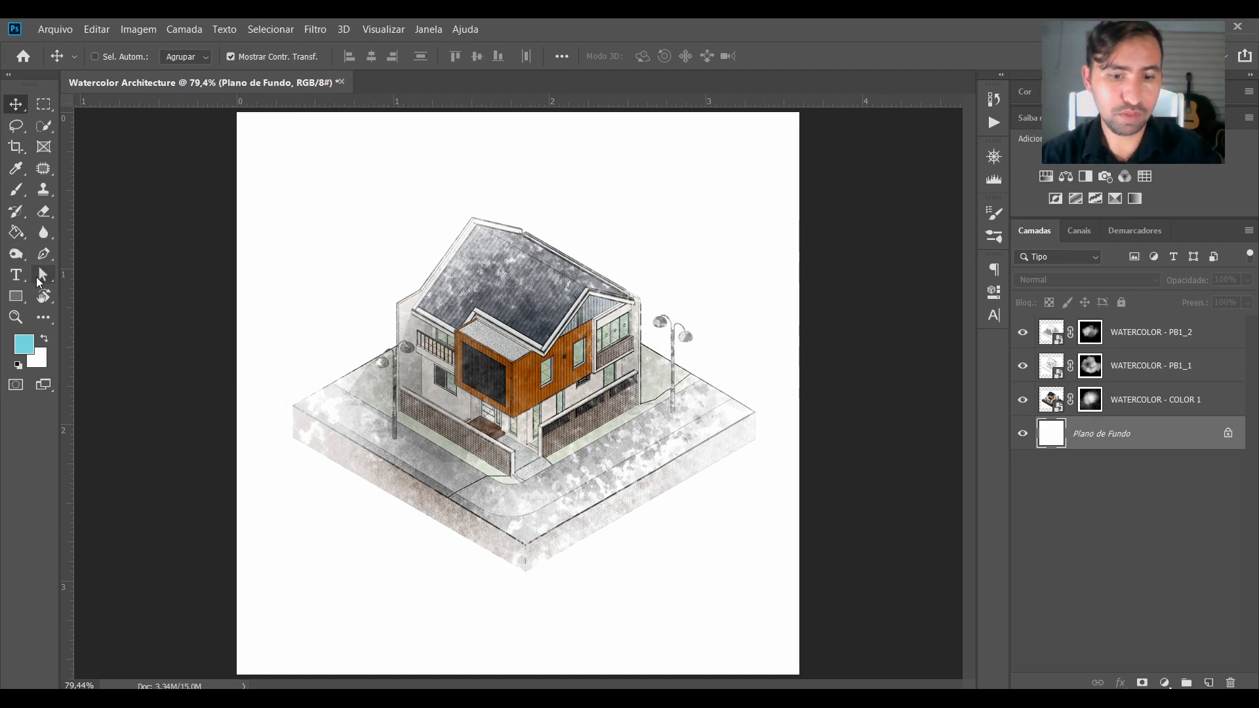
key(b)
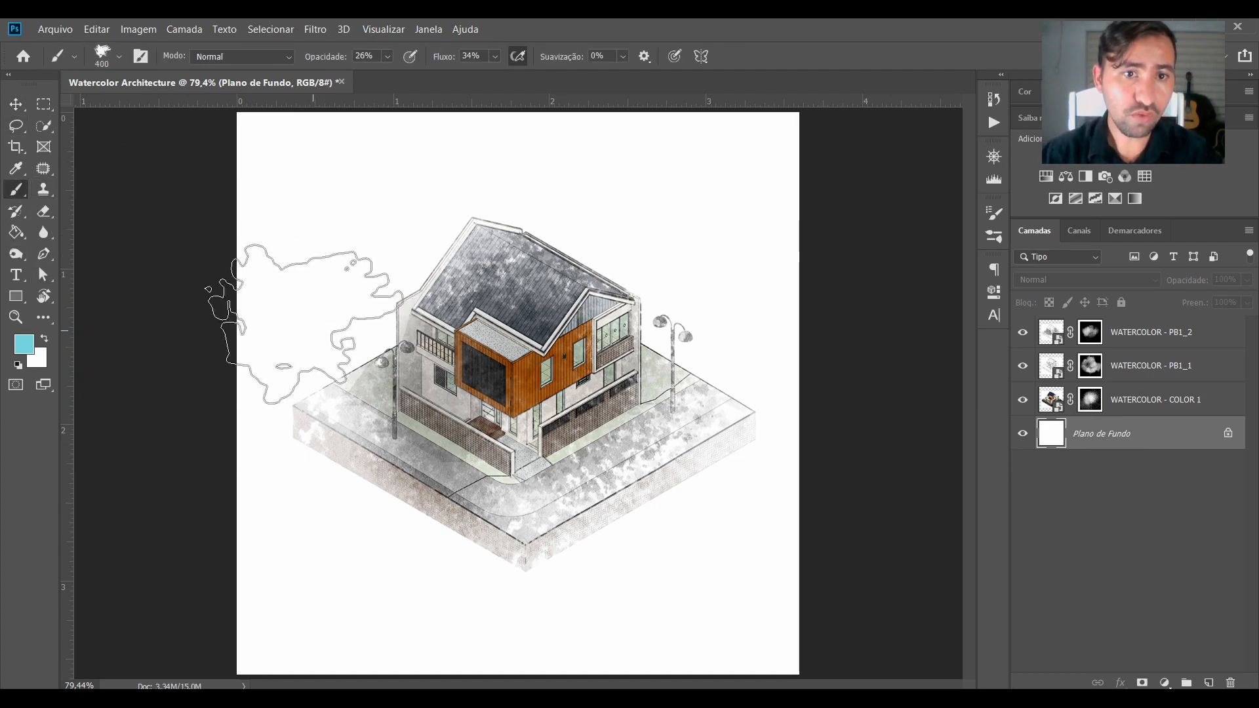
click(17, 169)
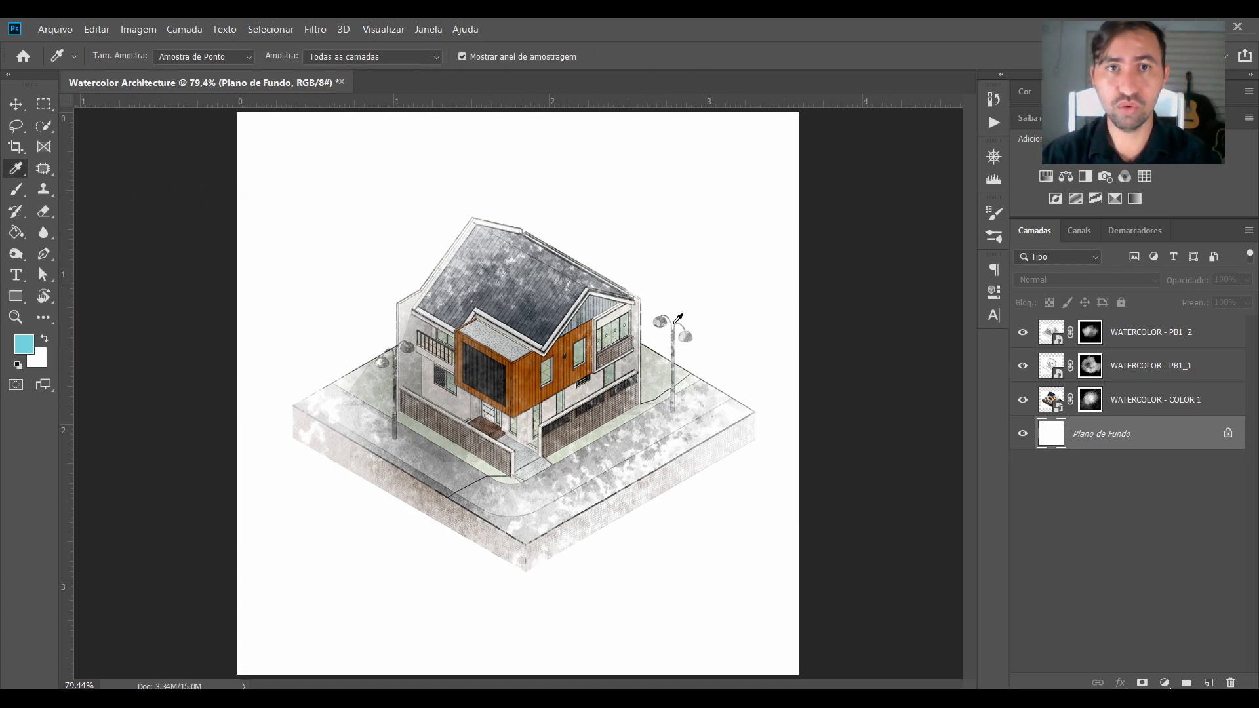
click(17, 171)
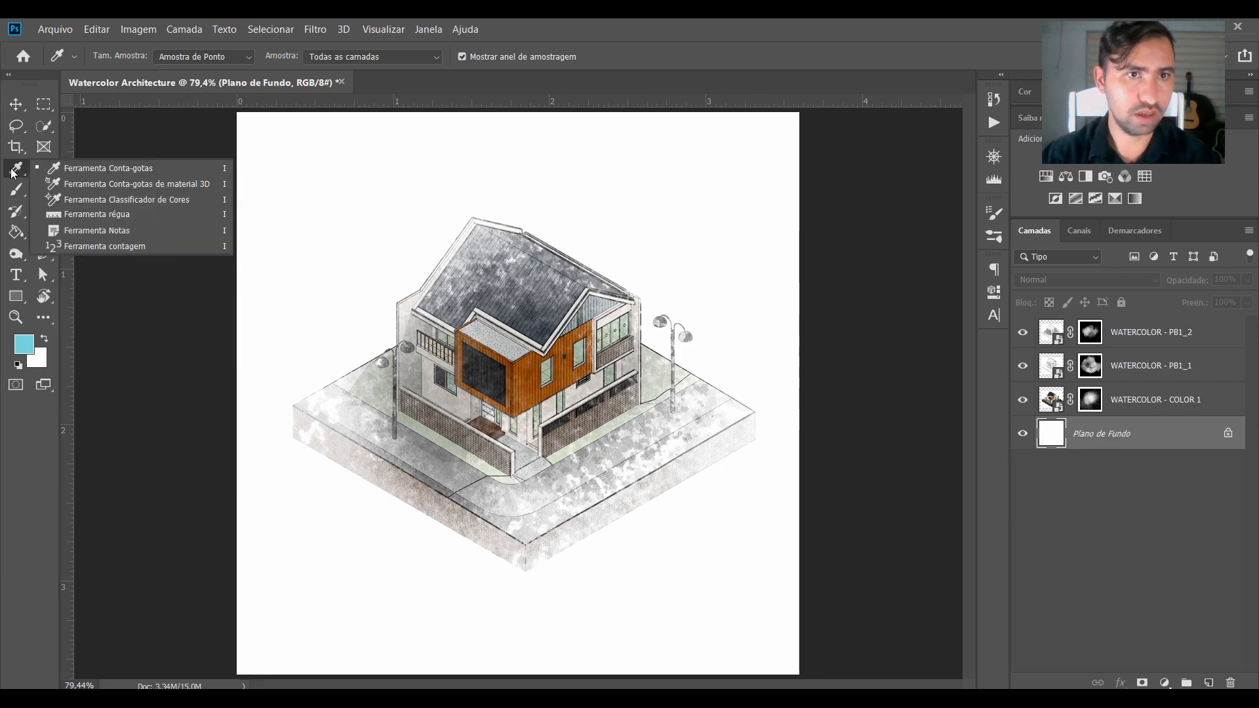
click(11, 169)
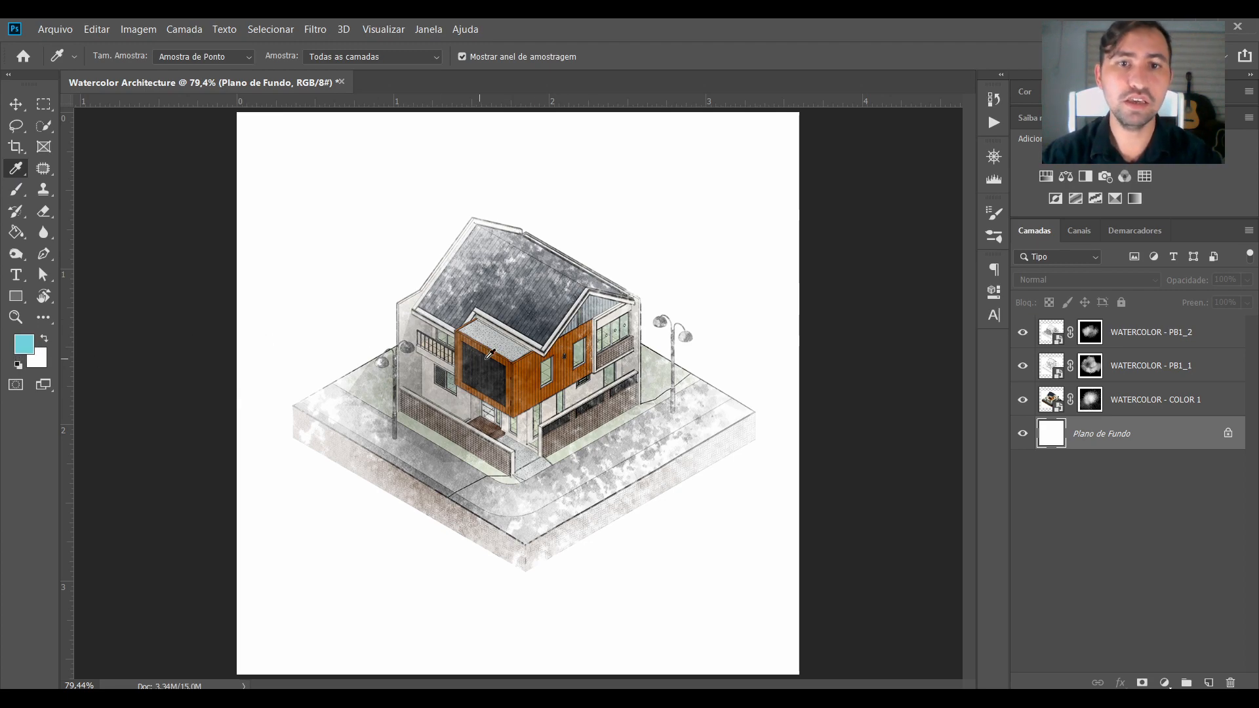
click(562, 342)
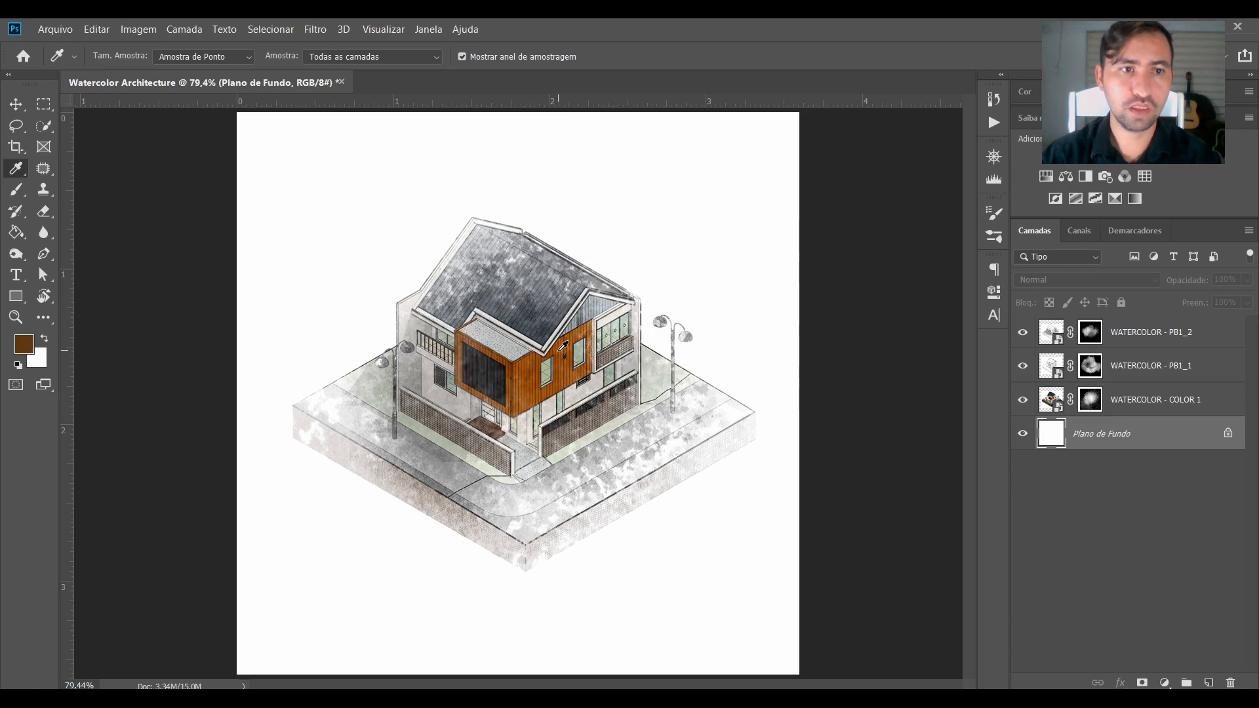
drag(563, 342, 618, 376)
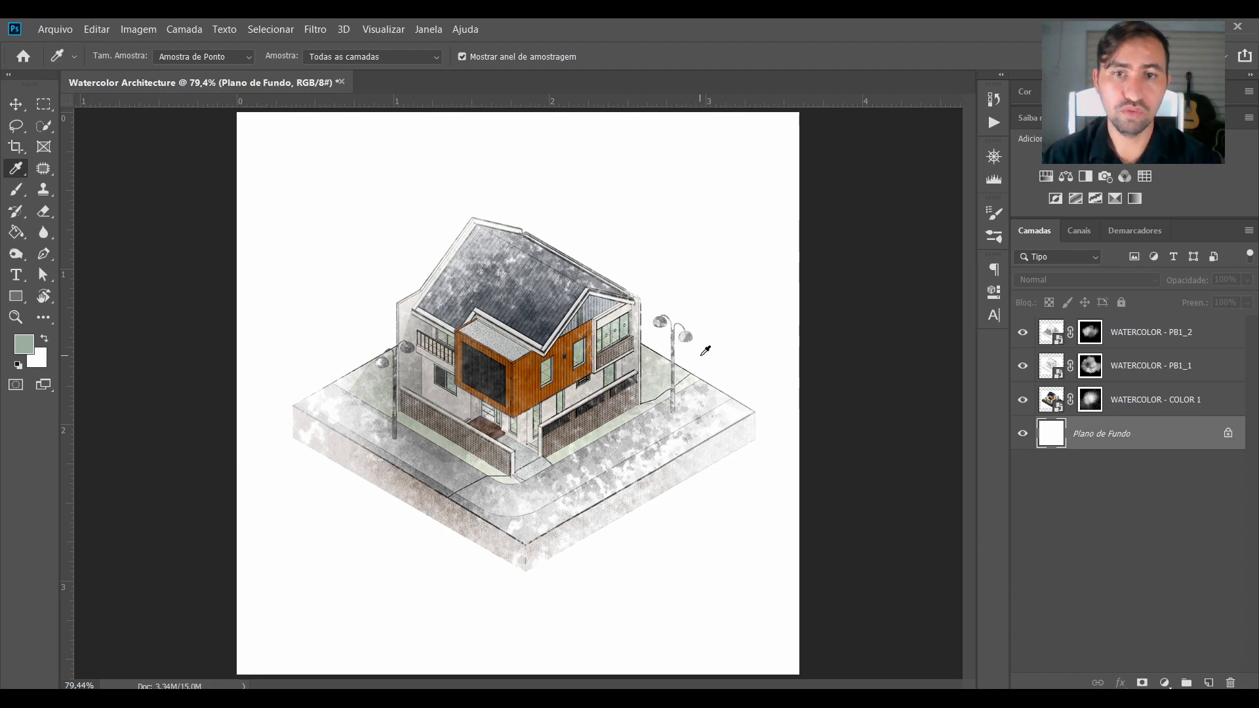
key(b)
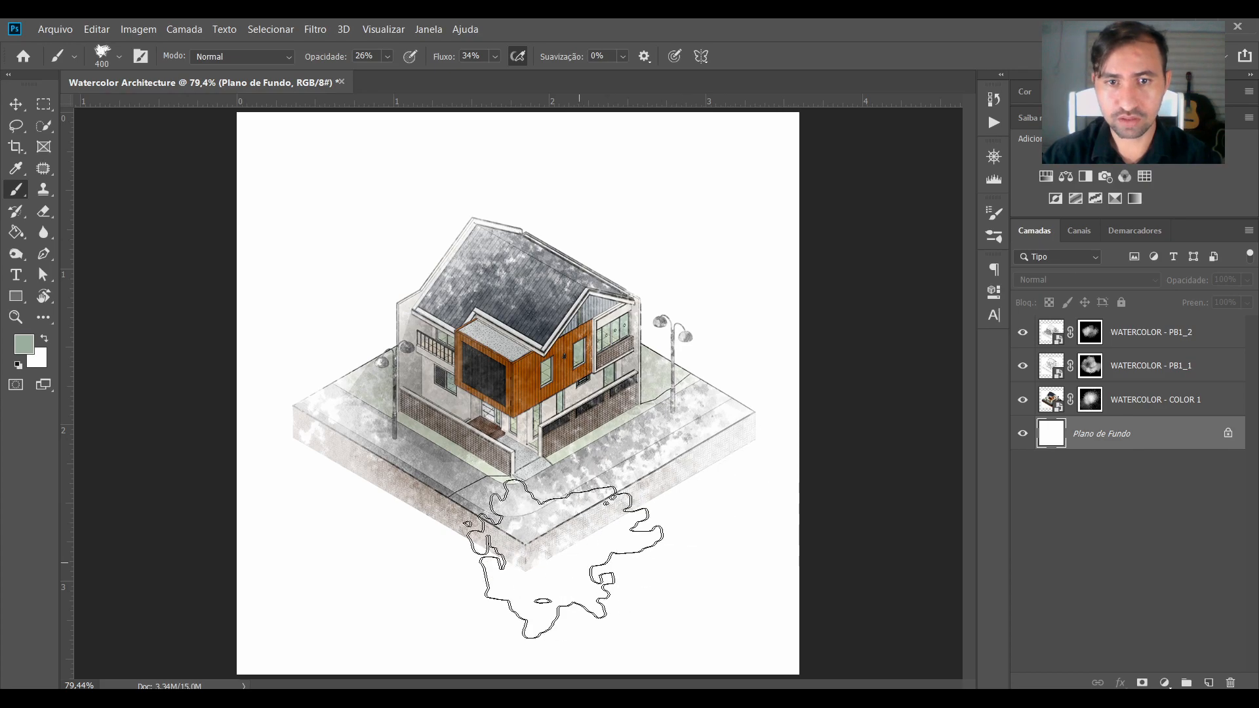
mouse_move(551, 576)
mouse_down()
mouse_move(629, 477)
mouse_move(674, 449)
mouse_move(604, 225)
mouse_move(548, 295)
mouse_move(606, 393)
mouse_move(506, 205)
mouse_move(324, 343)
mouse_move(745, 394)
mouse_move(476, 125)
mouse_move(694, 292)
mouse_up()
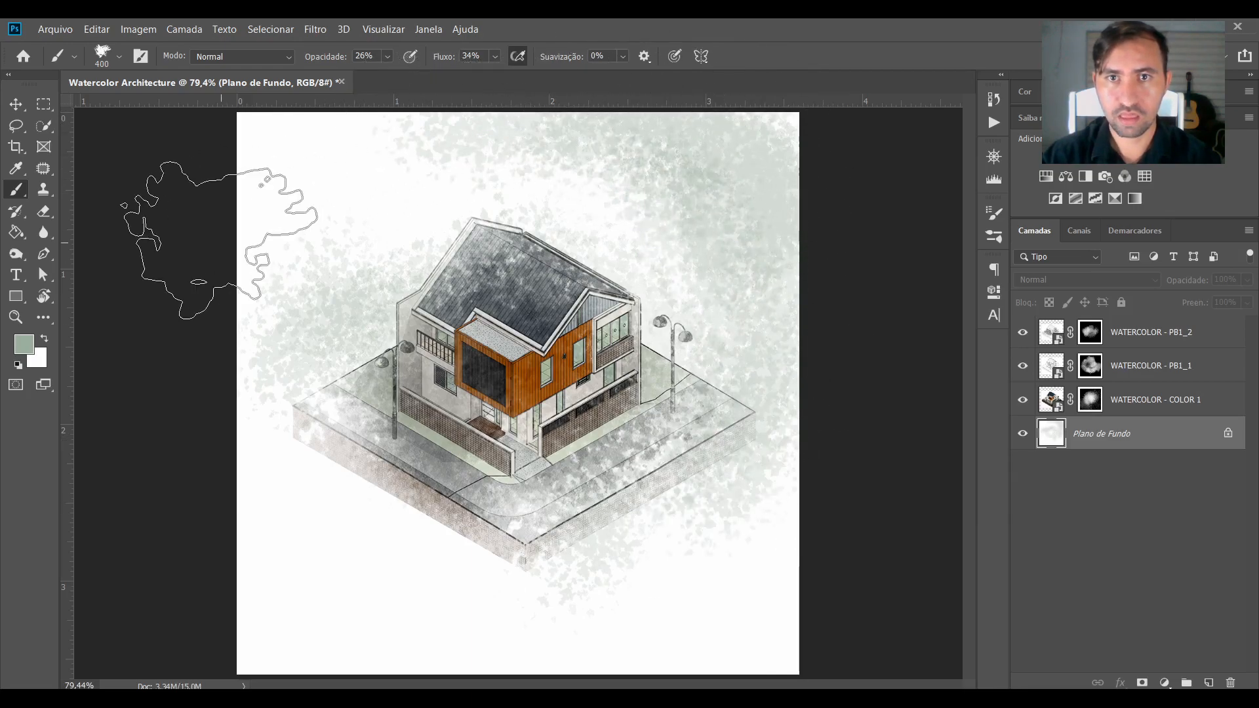
Extend the grey-green background wash with a 700 px brush at 13% opacity, raising the flow from 3% to 54% and 100%.
click(388, 56)
click(494, 58)
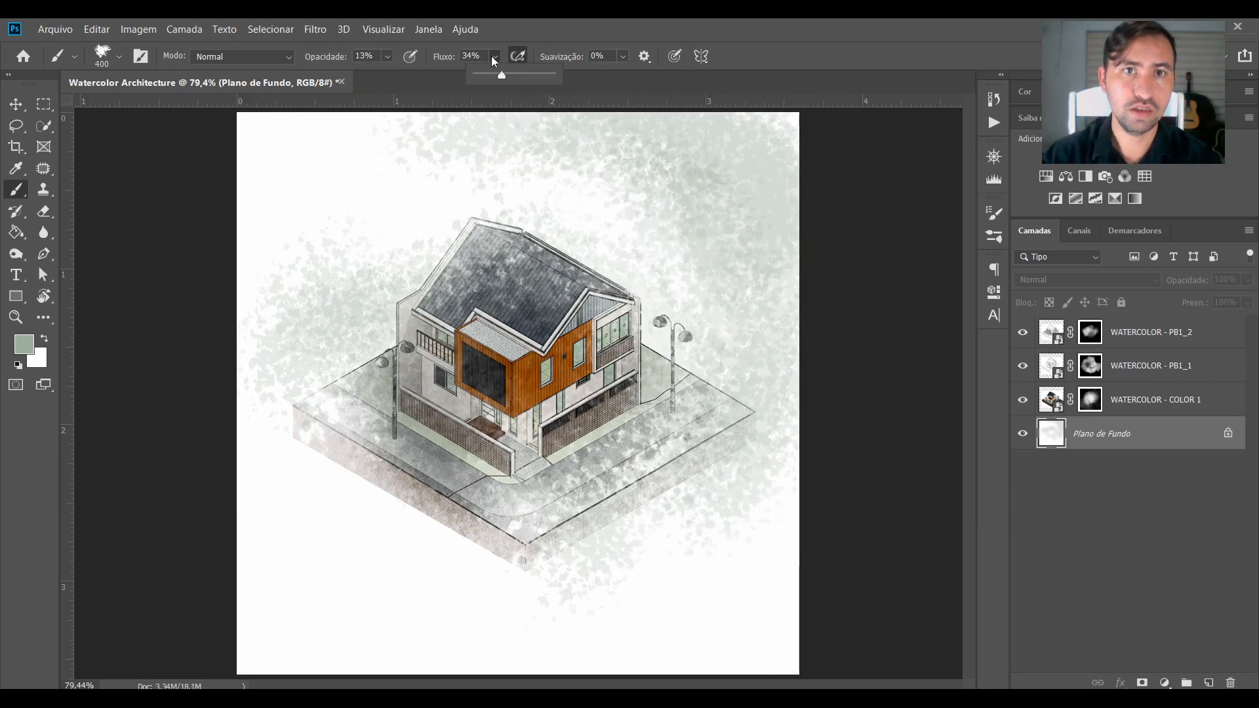
click(362, 226)
key(])
key(])
key(])
mouse_move(357, 212)
mouse_down()
mouse_move(335, 217)
mouse_move(705, 423)
mouse_move(726, 568)
mouse_move(383, 646)
mouse_move(387, 439)
mouse_move(551, 593)
mouse_up()
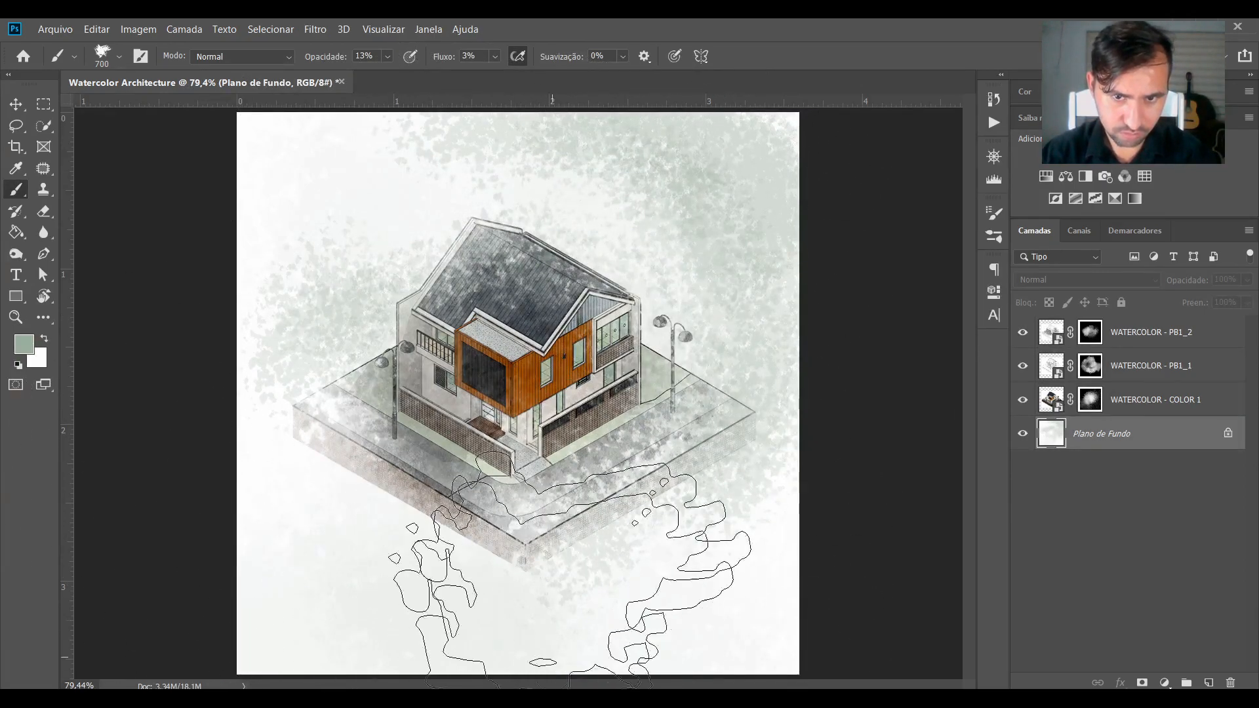
drag(496, 57, 530, 75)
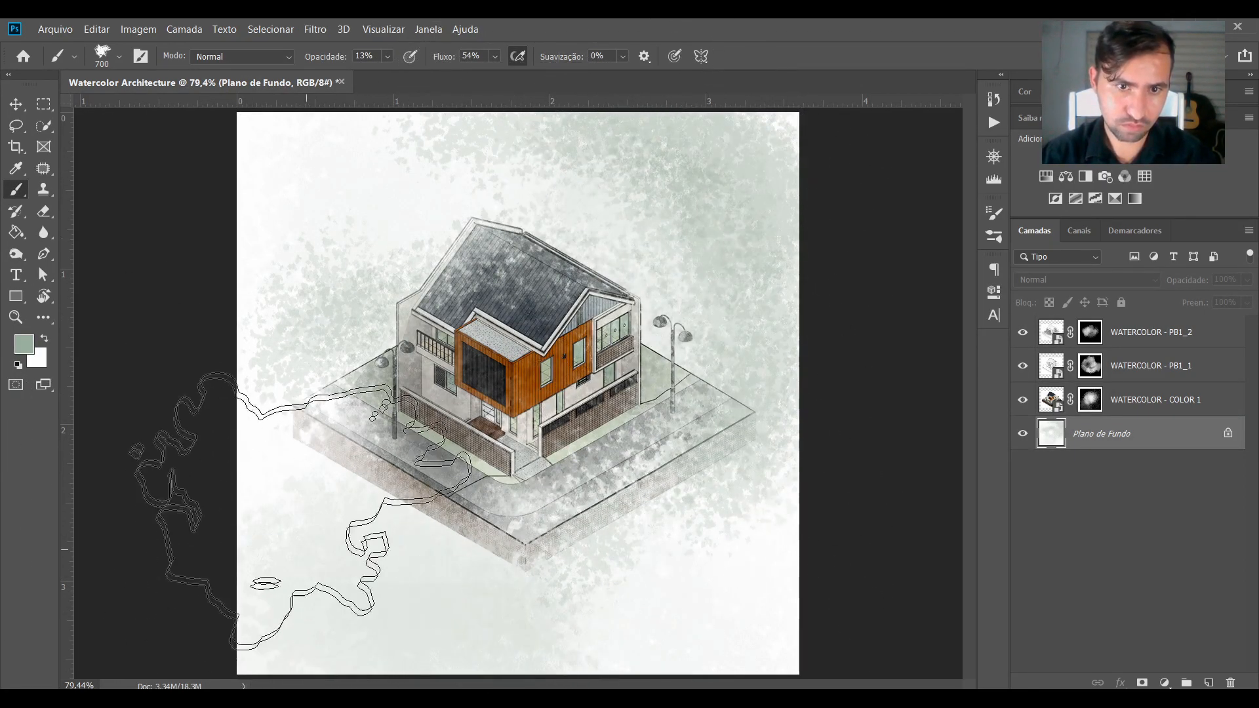
drag(505, 70, 544, 73)
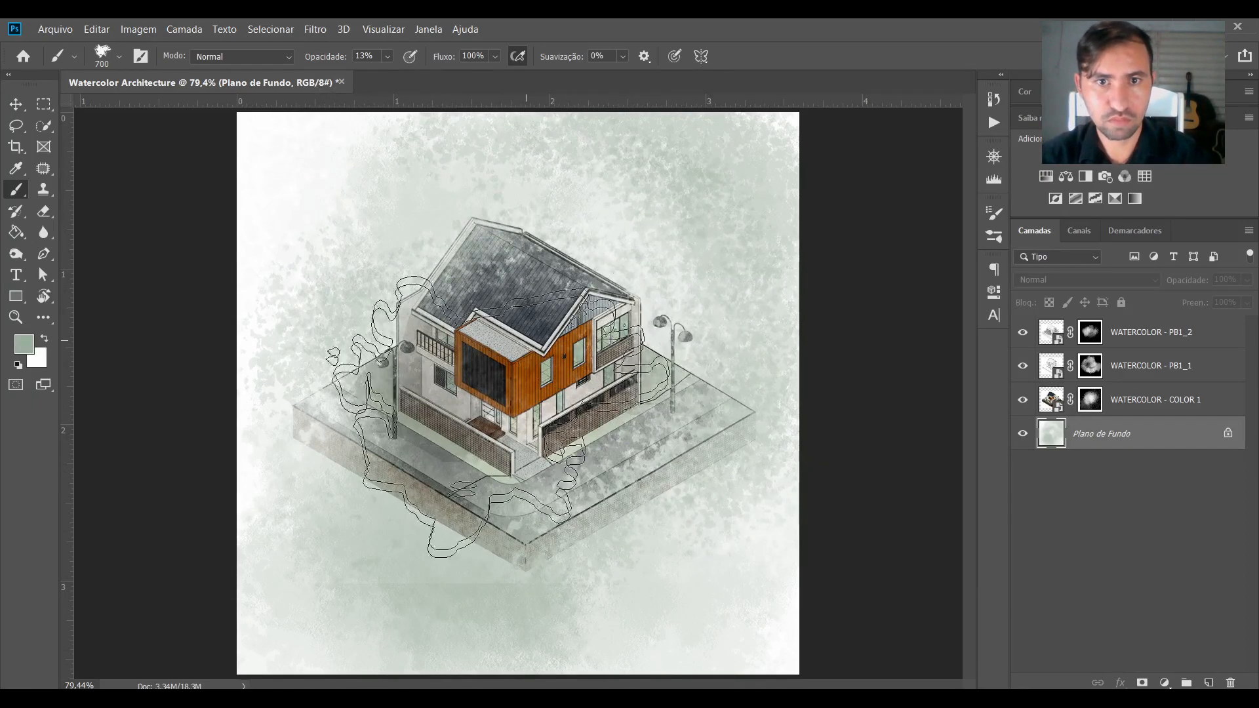
Hide and show the WATERCOLOR - COLOR 1 layer to compare it against the painted background.
click(1022, 400)
click(1023, 400)
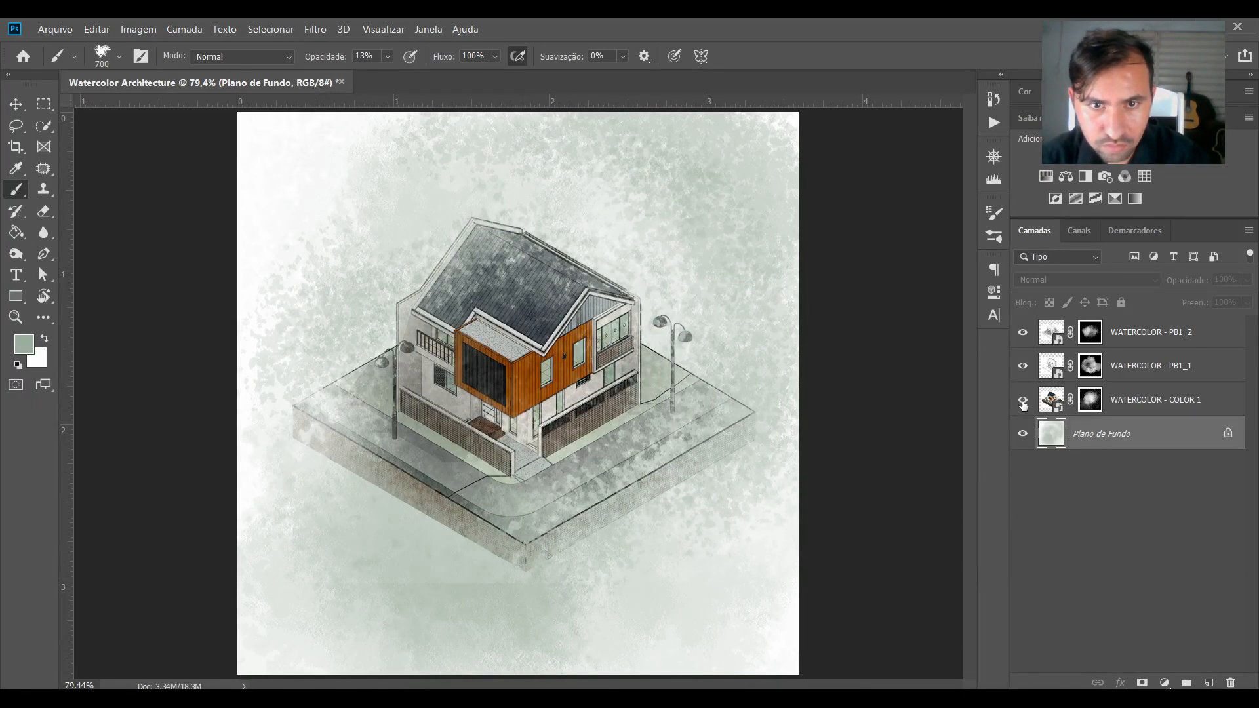
click(1022, 400)
click(1022, 400)
Preview the Escurecer blend mode on the WATERCOLOR - COLOR 1 layer and cancel the choice.
click(1154, 400)
click(1085, 280)
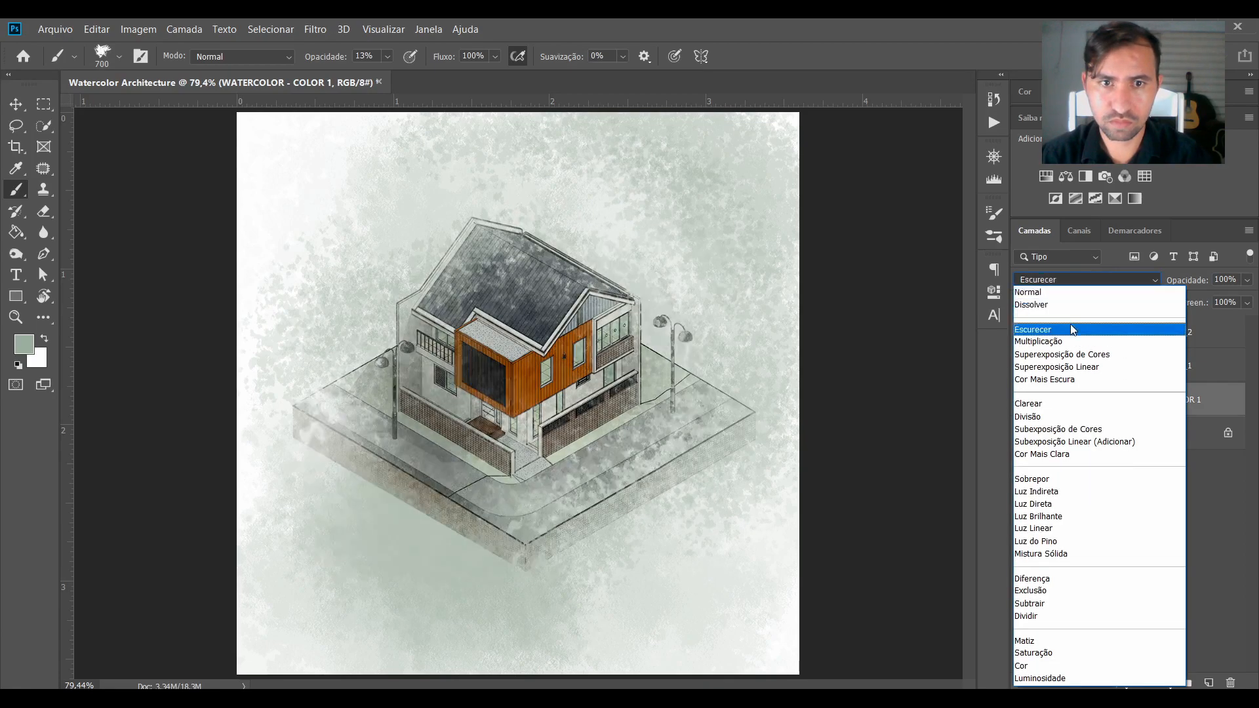
key(Escape)
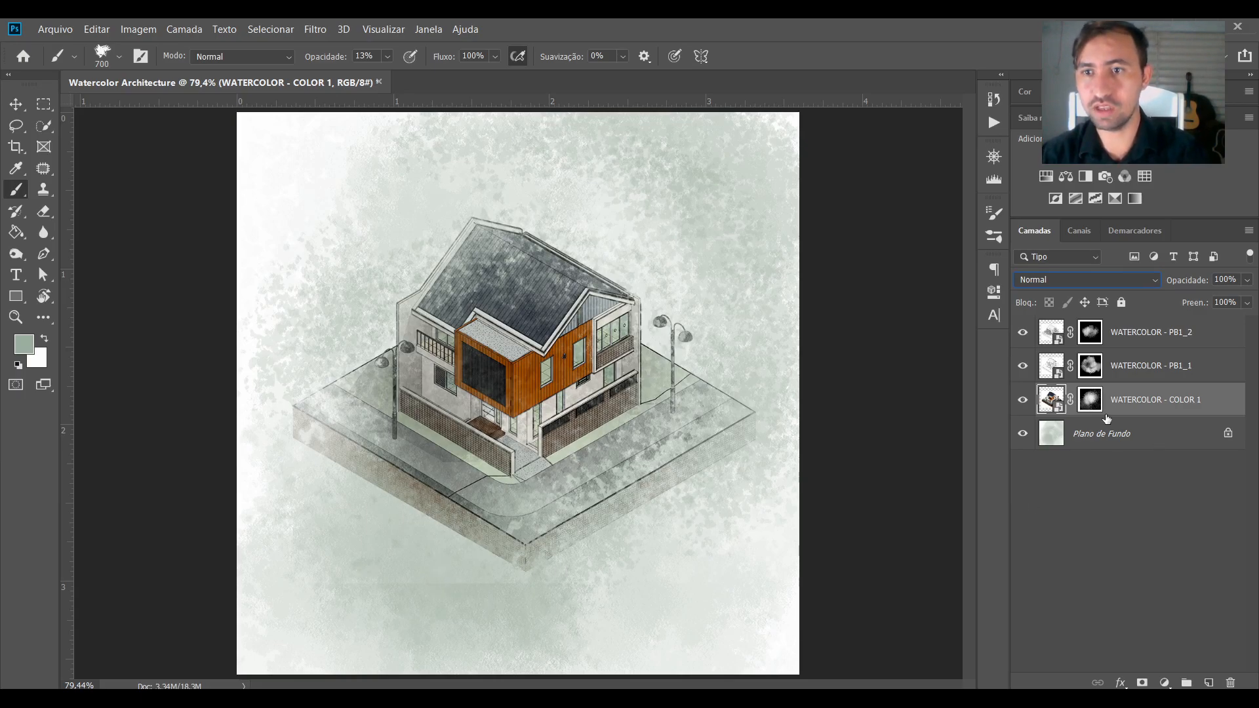
View the WATERCOLOR - COLOR 1 layer mask on its own and return to the full image.
alt+click(1091, 403)
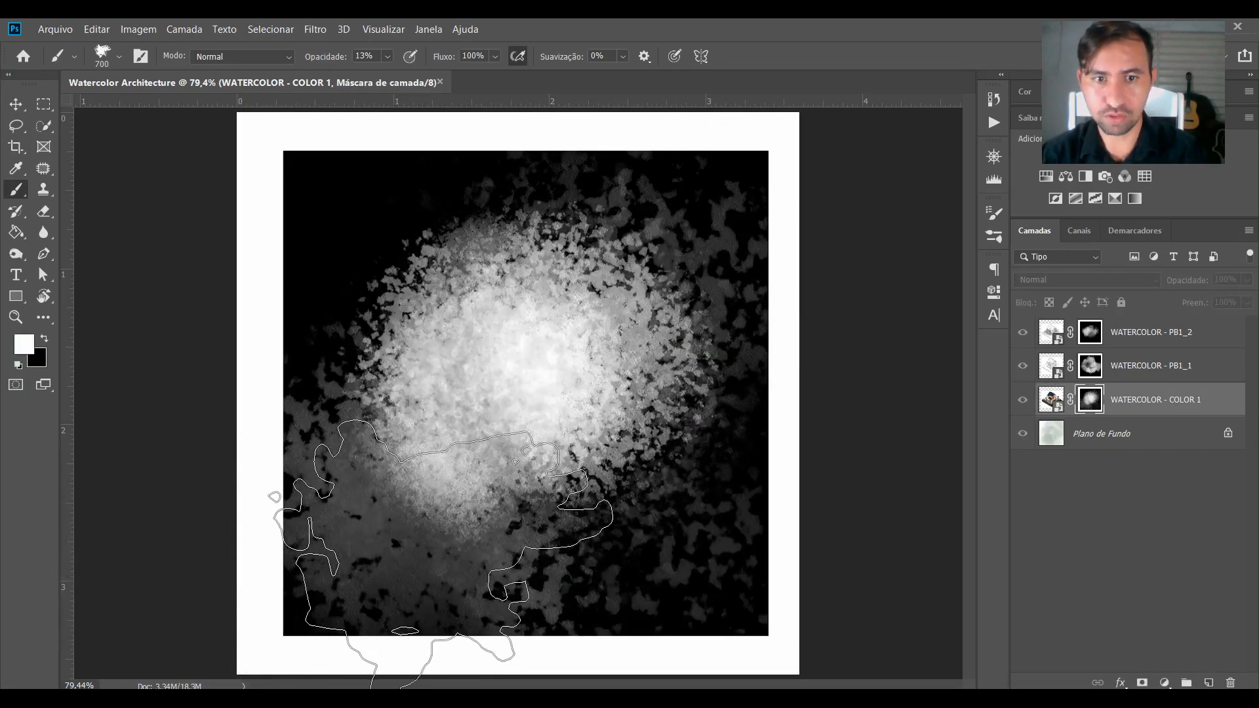
alt+click(1094, 398)
click(1053, 400)
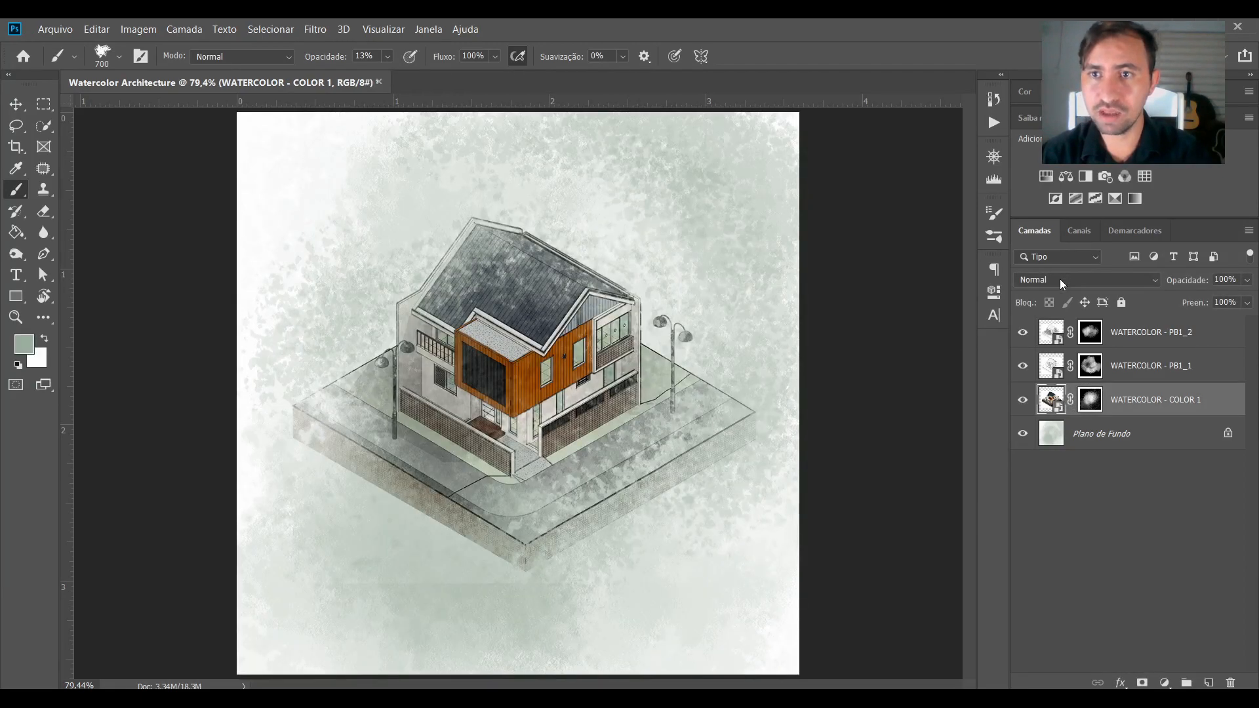
Try the Multiplicação blend mode on the WATERCOLOR - COLOR 1 layer and set it back to Normal.
click(1061, 283)
click(1062, 336)
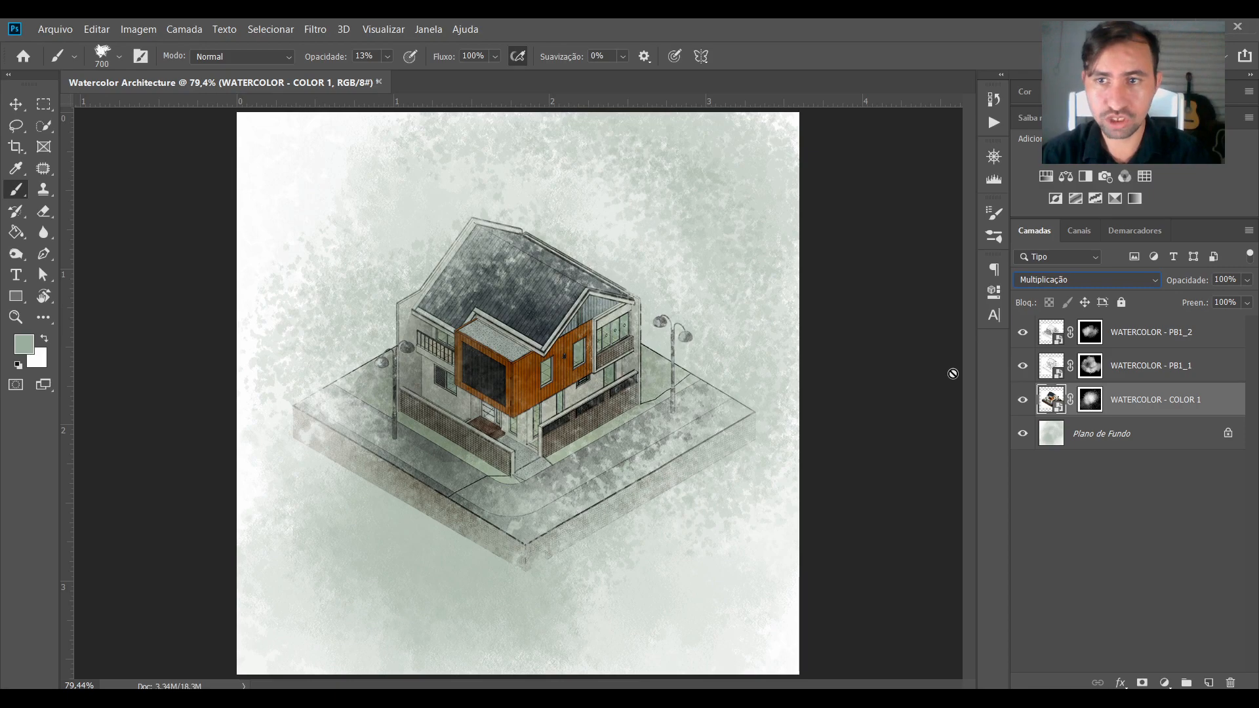
click(1082, 280)
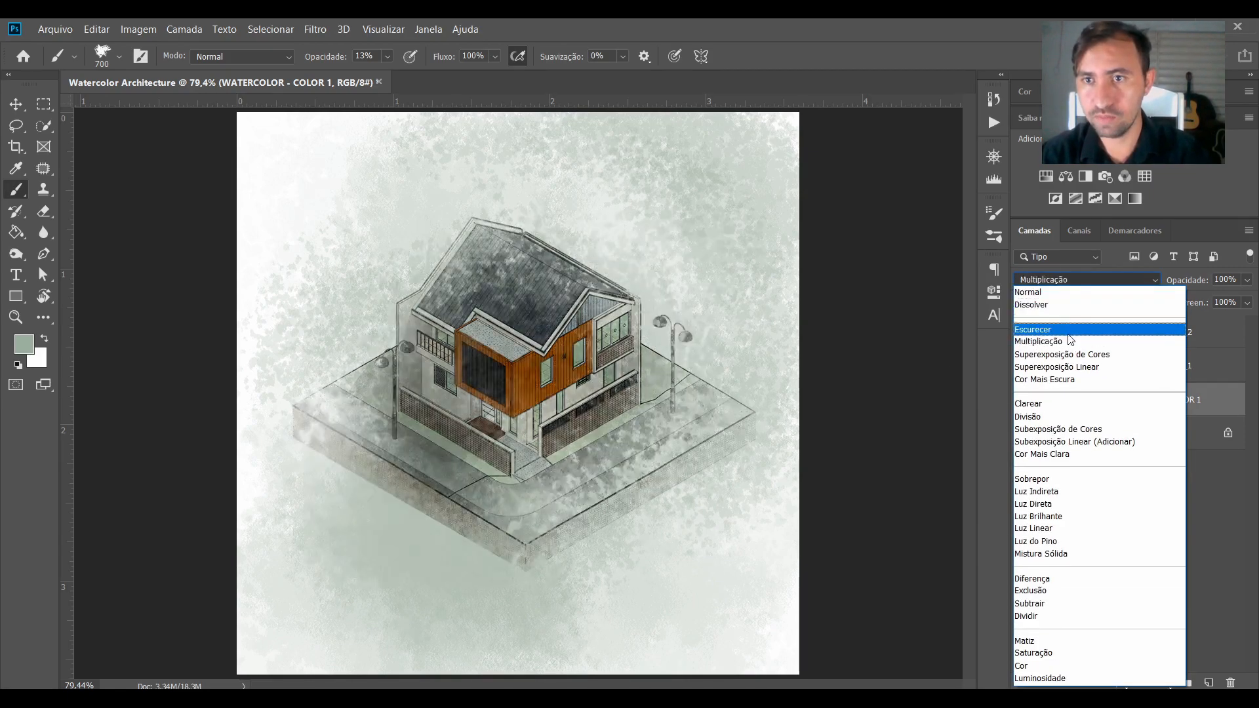
click(1061, 292)
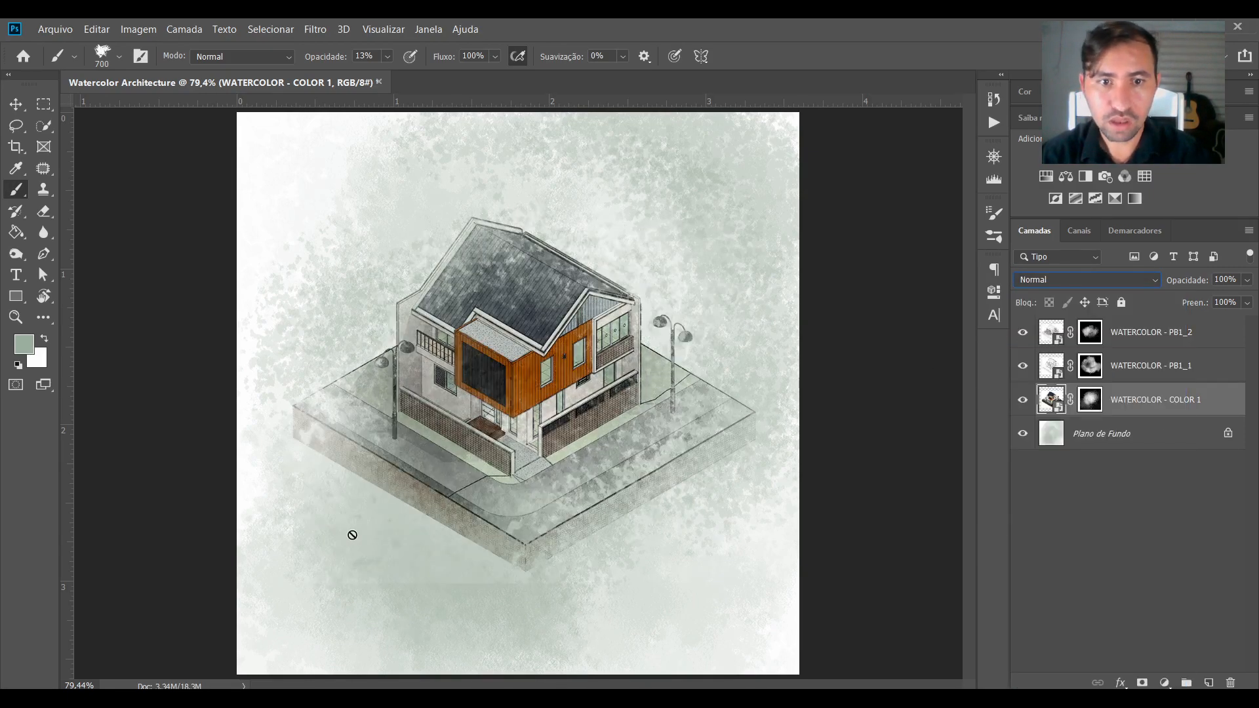
Paint black on the WATERCOLOR - COLOR 1 mask below the house's base with a 172 px brush at 70% opacity.
click(1088, 401)
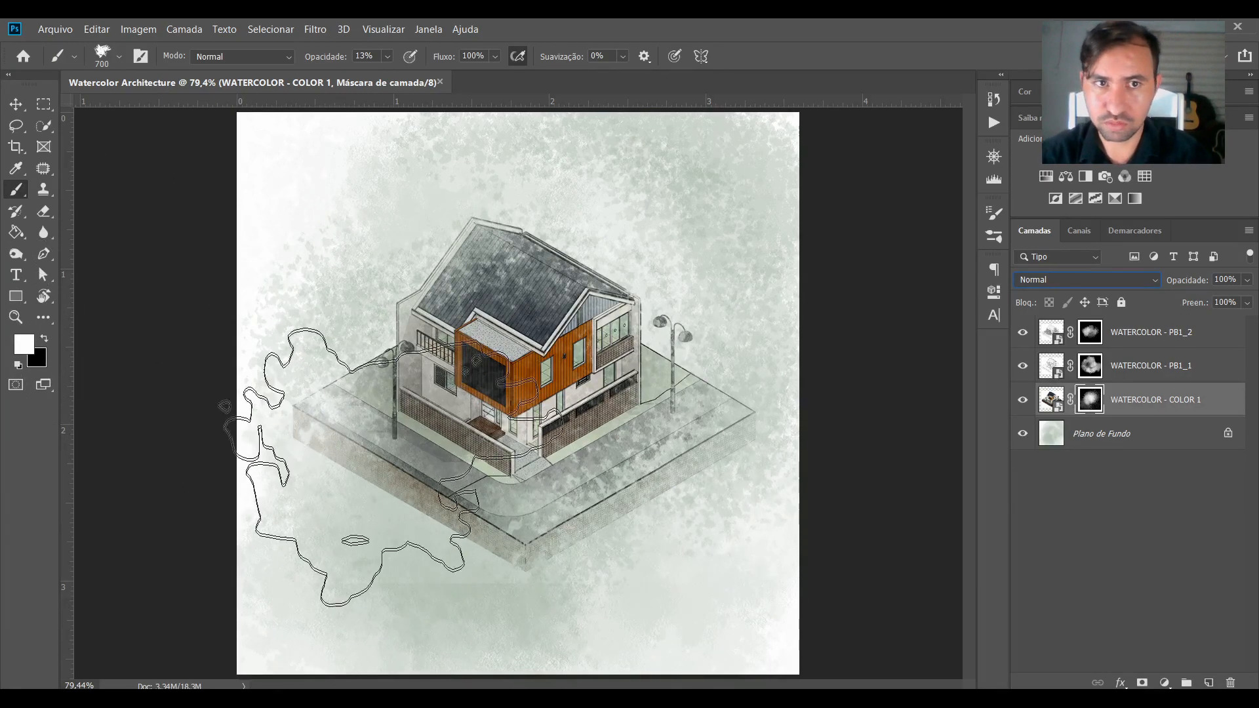
right_click(446, 518)
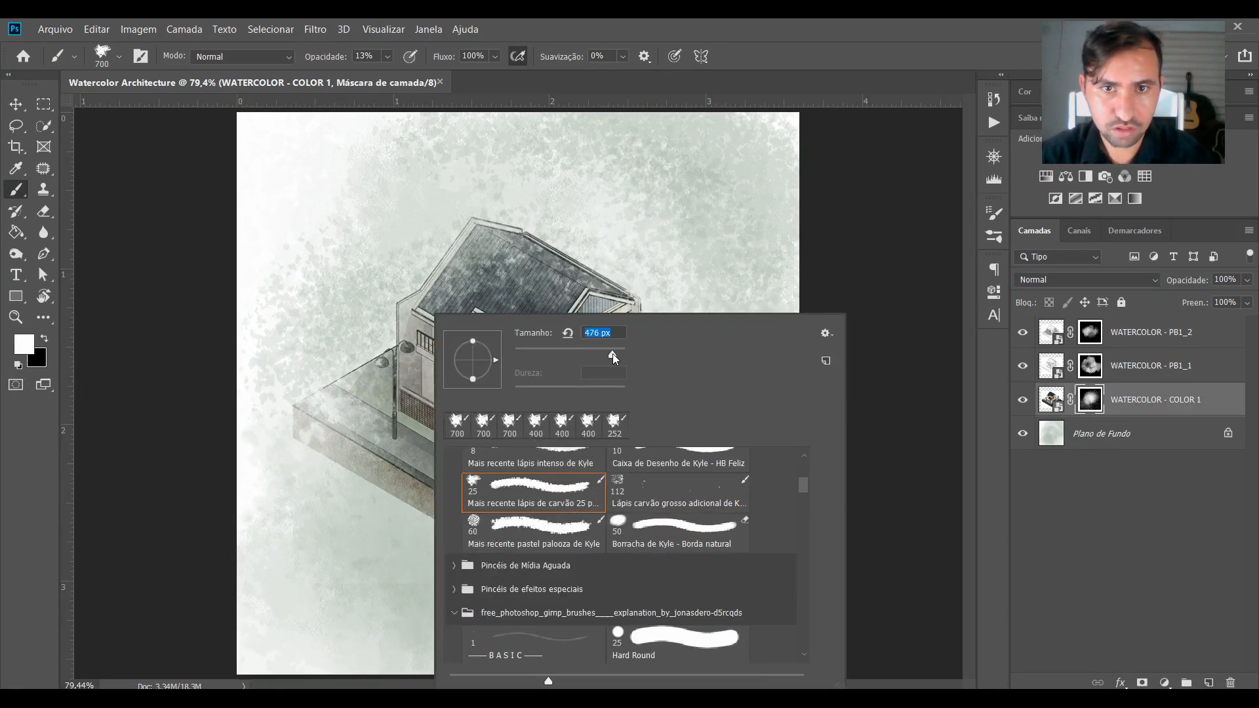
drag(600, 354, 589, 353)
click(299, 535)
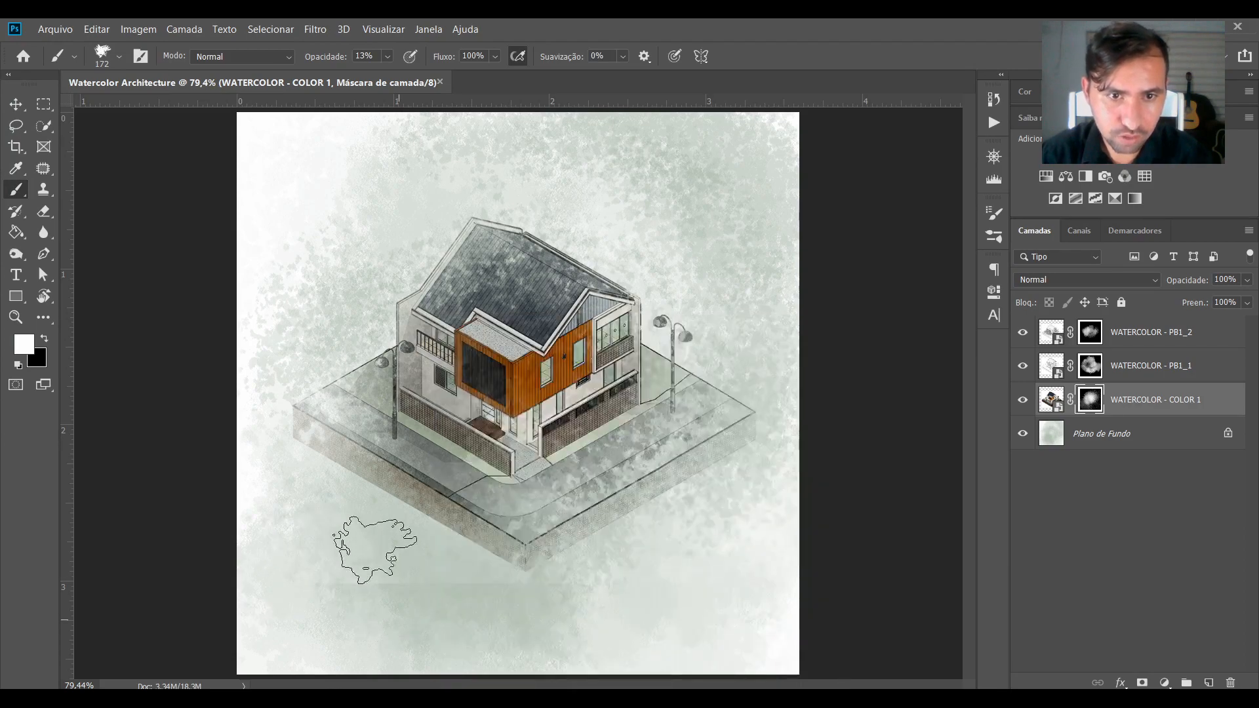
click(387, 57)
drag(427, 75, 437, 76)
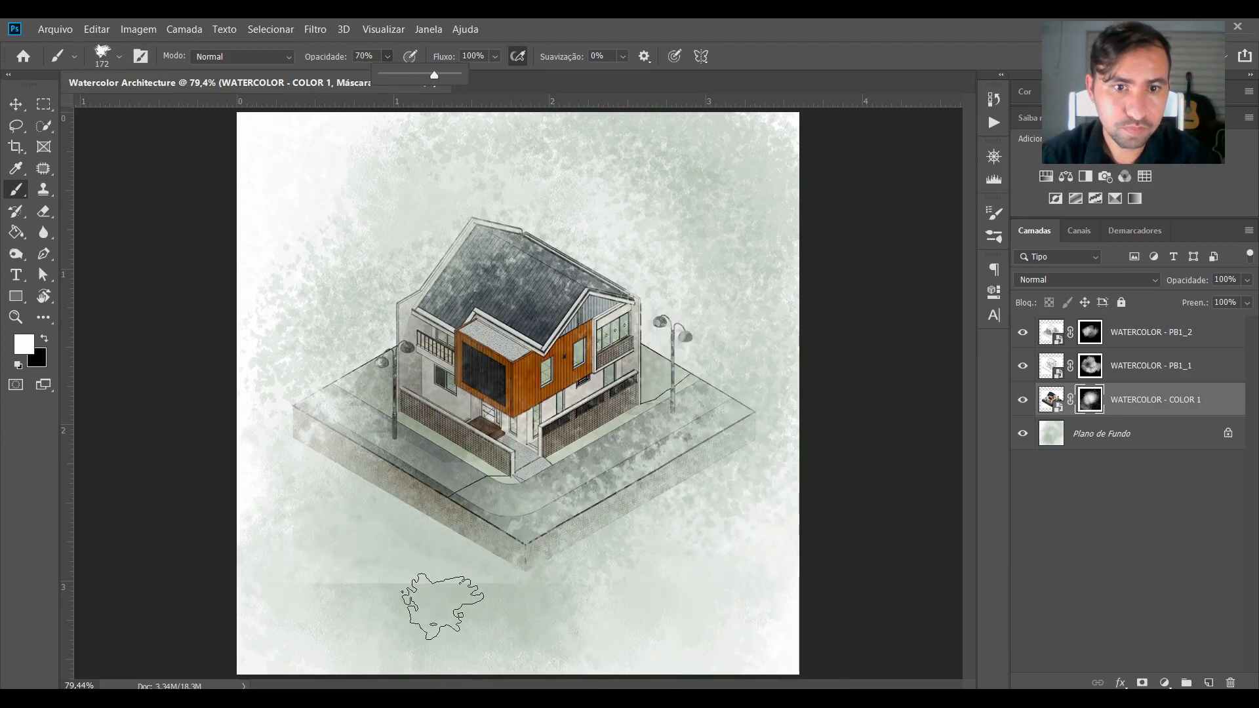
click(434, 616)
mouse_move(290, 573)
mouse_down()
mouse_move(375, 591)
mouse_move(402, 576)
mouse_move(436, 585)
mouse_move(284, 558)
mouse_move(394, 569)
mouse_move(448, 614)
mouse_move(345, 604)
mouse_move(244, 514)
mouse_move(295, 509)
mouse_move(373, 576)
mouse_move(498, 578)
mouse_move(471, 570)
mouse_move(467, 605)
mouse_move(358, 532)
mouse_up()
key(x)
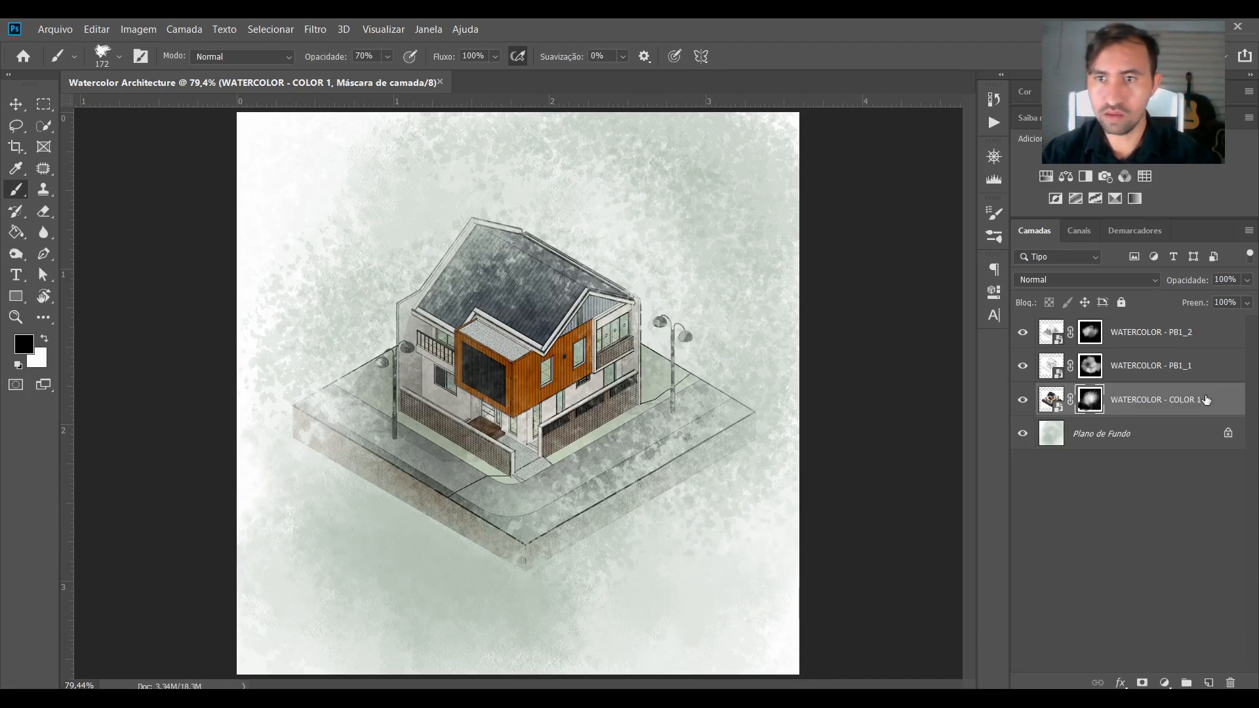
Paint more grey-green onto the Plano de Fundo layer around the illustration with a 400 px brush at 16% opacity.
click(1108, 436)
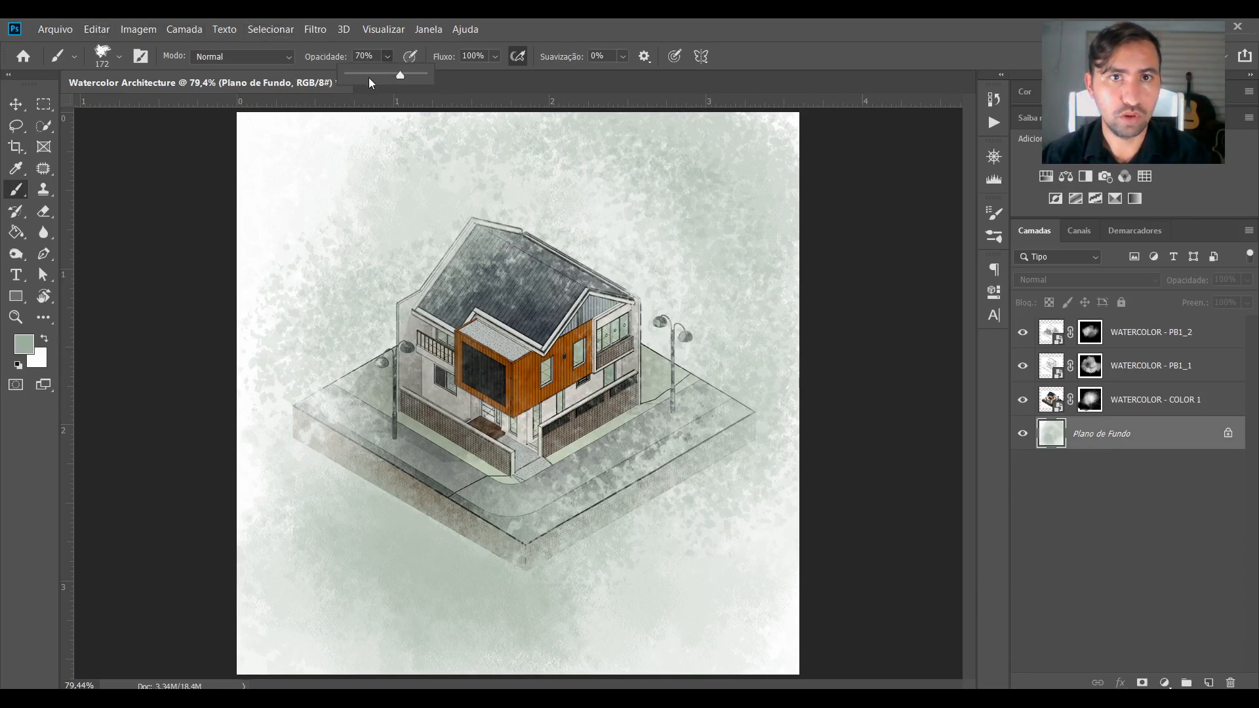
drag(363, 73, 359, 73)
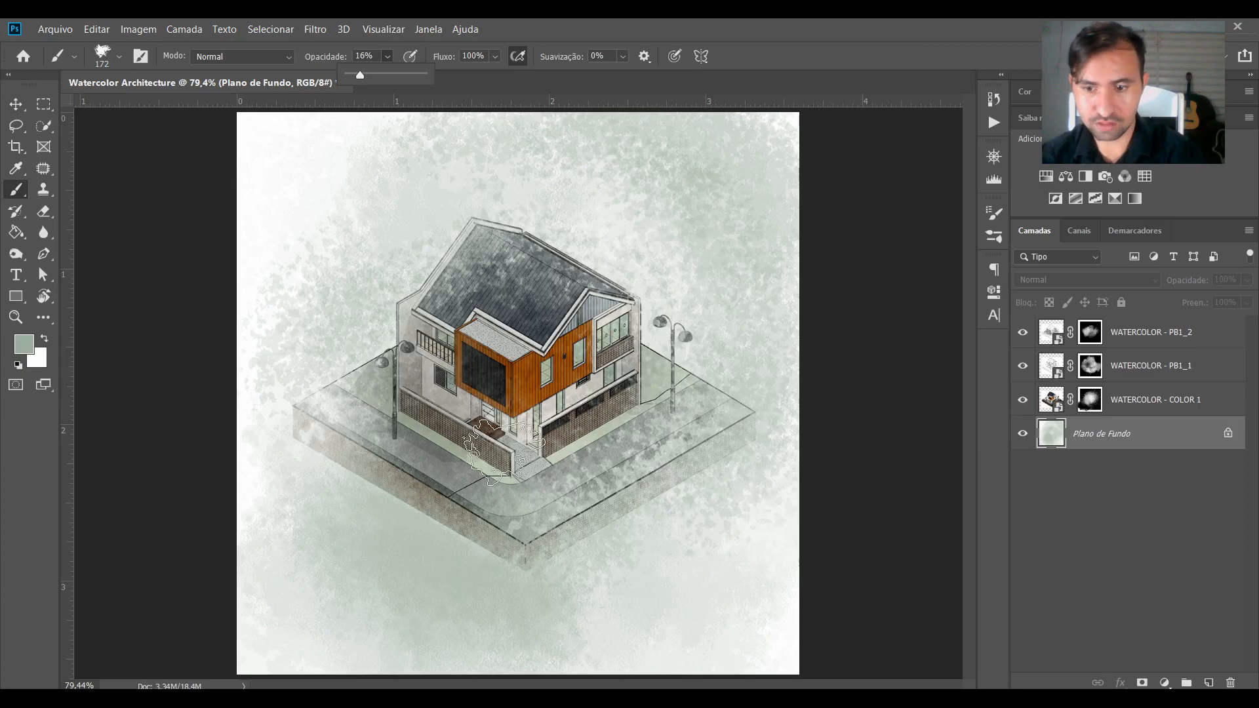
key(bracketright)
key(bracketright)
key(bracketright)
key(bracketright)
key(bracketright)
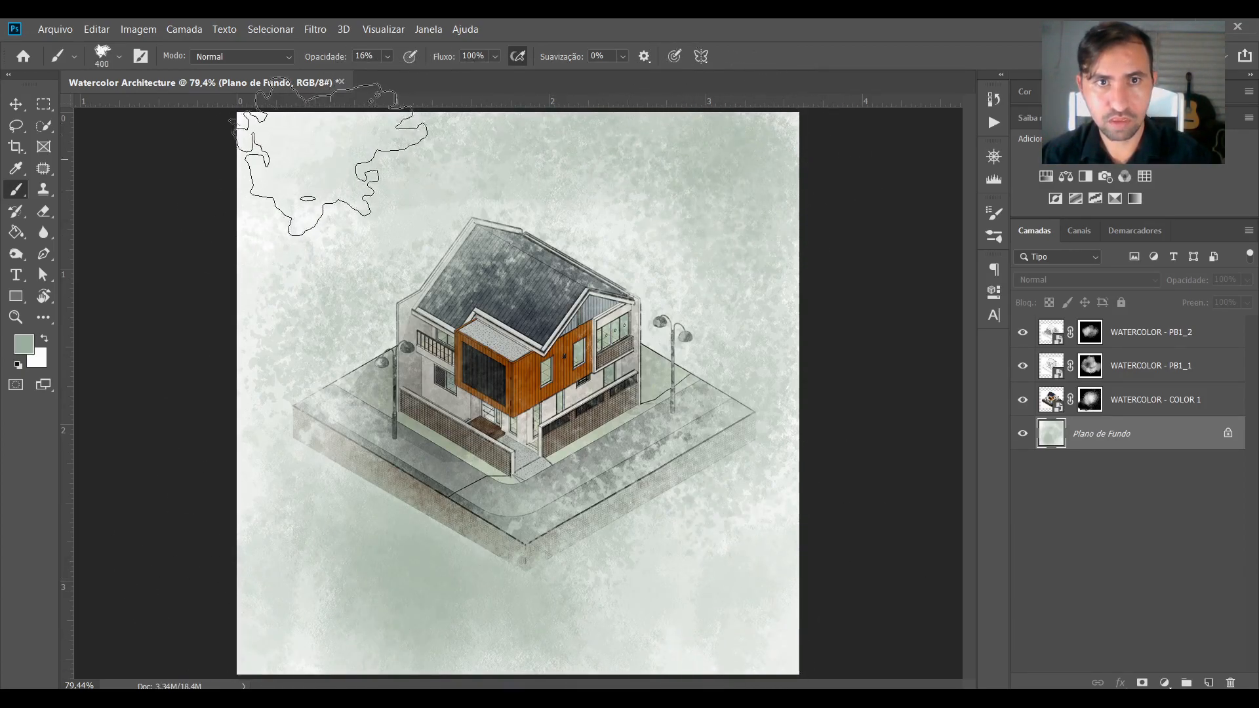
Add a layer mask to the Plano de Fundo layer and paint black over the wash with a 900 px brush at 16% opacity.
key(bracketright)
key(bracketright)
key(bracketright)
key(bracketright)
key(bracketright)
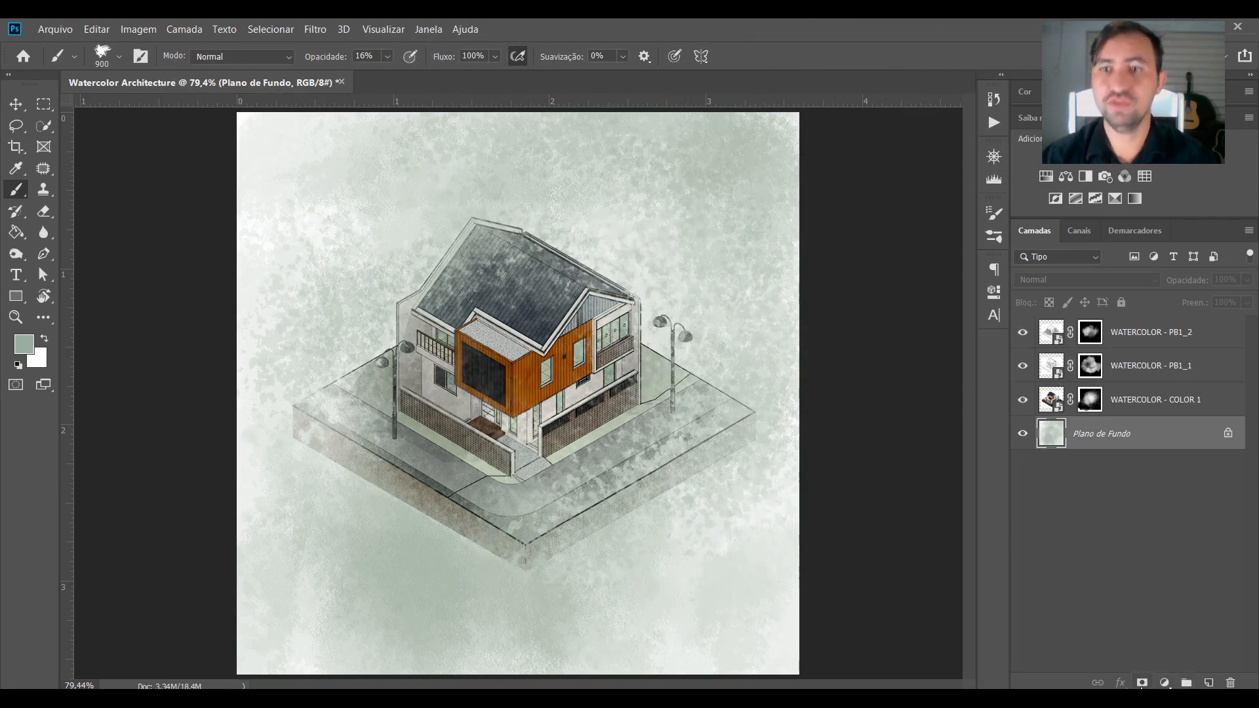
click(1142, 684)
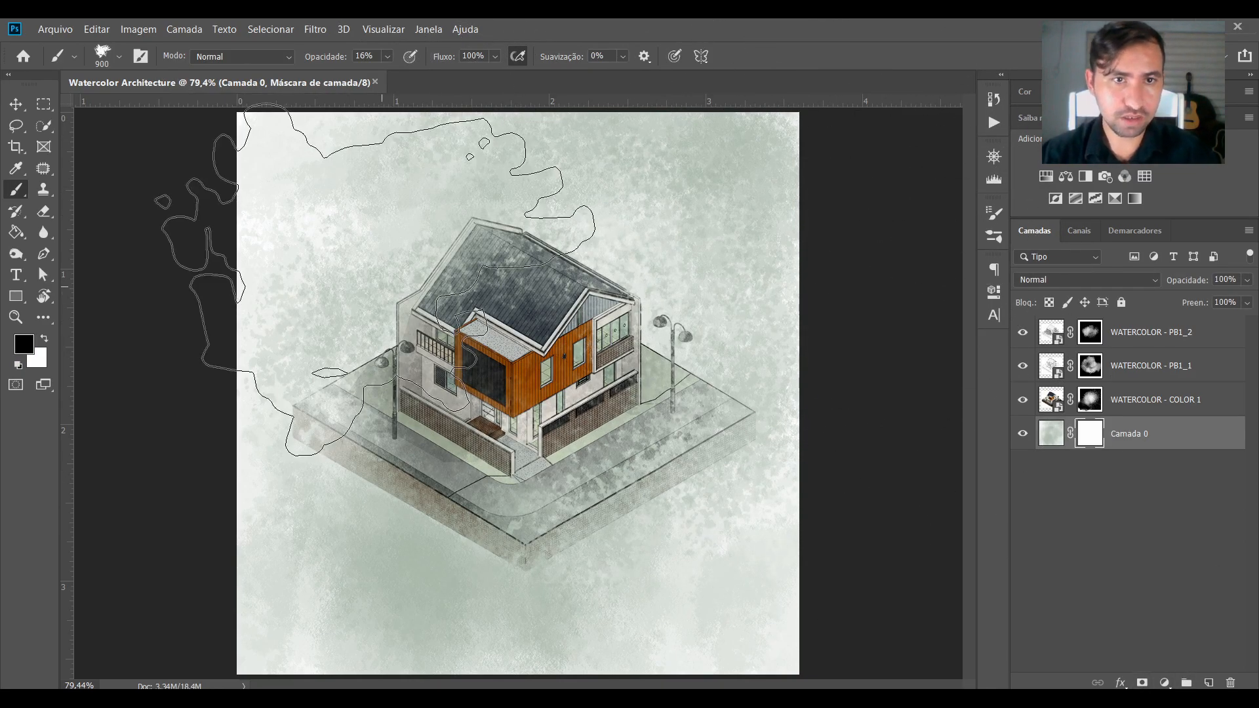
key(x)
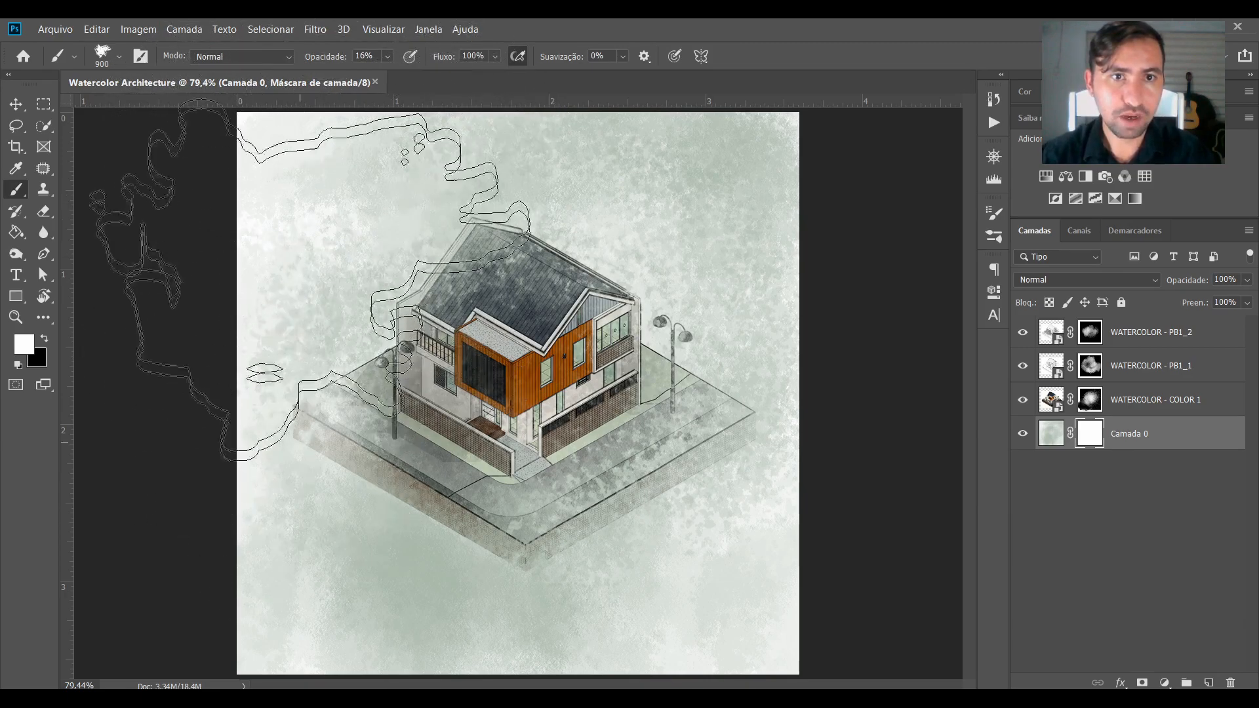
key(x)
mouse_move(337, 243)
mouse_down()
mouse_move(275, 509)
mouse_move(258, 282)
mouse_move(656, 151)
mouse_move(741, 275)
mouse_move(754, 558)
mouse_move(420, 544)
mouse_move(420, 99)
mouse_move(361, 564)
mouse_move(407, 518)
mouse_move(387, 154)
mouse_up()
drag(395, 212, 377, 272)
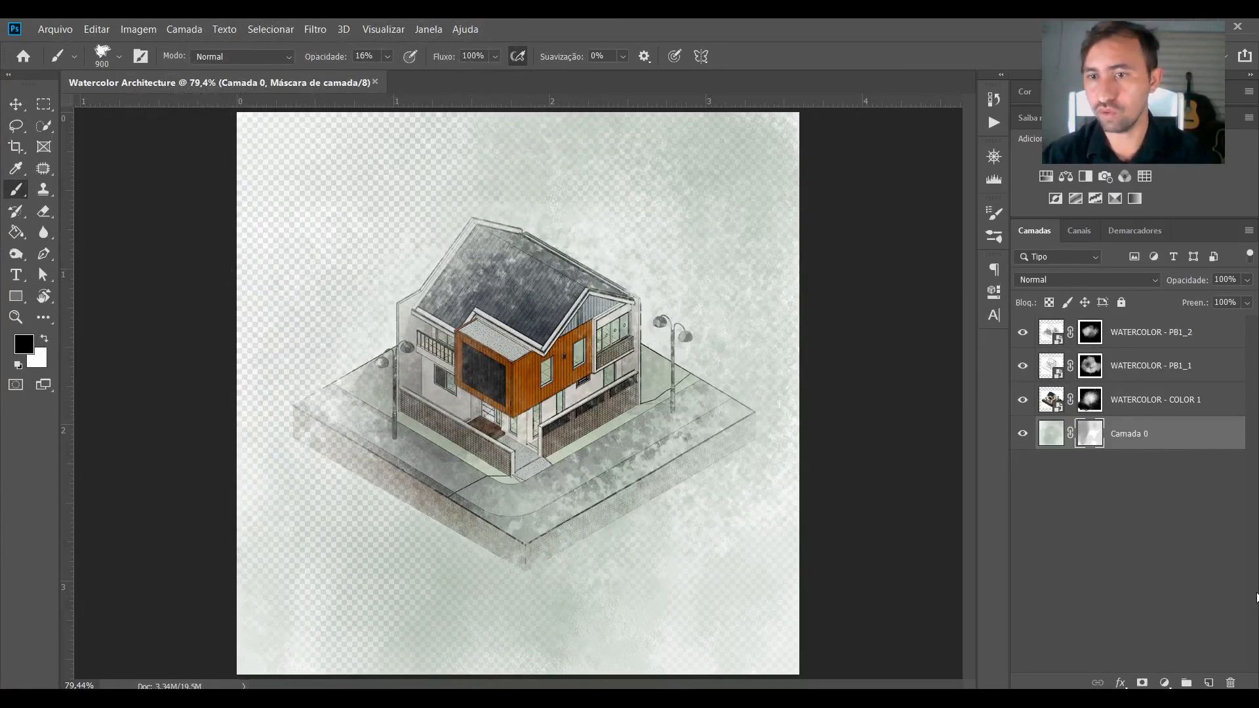
Create a new layer below Camada 0 and fill it with white using the Paint Bucket.
click(1209, 683)
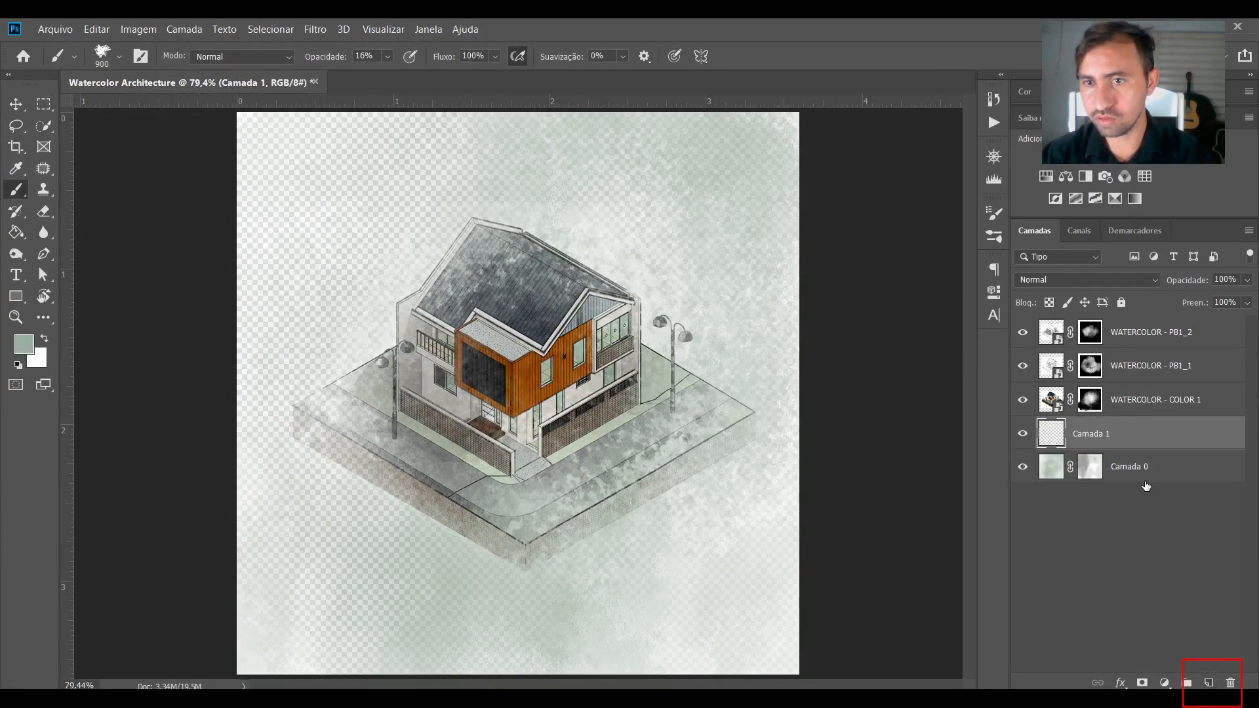
drag(1141, 399, 1140, 518)
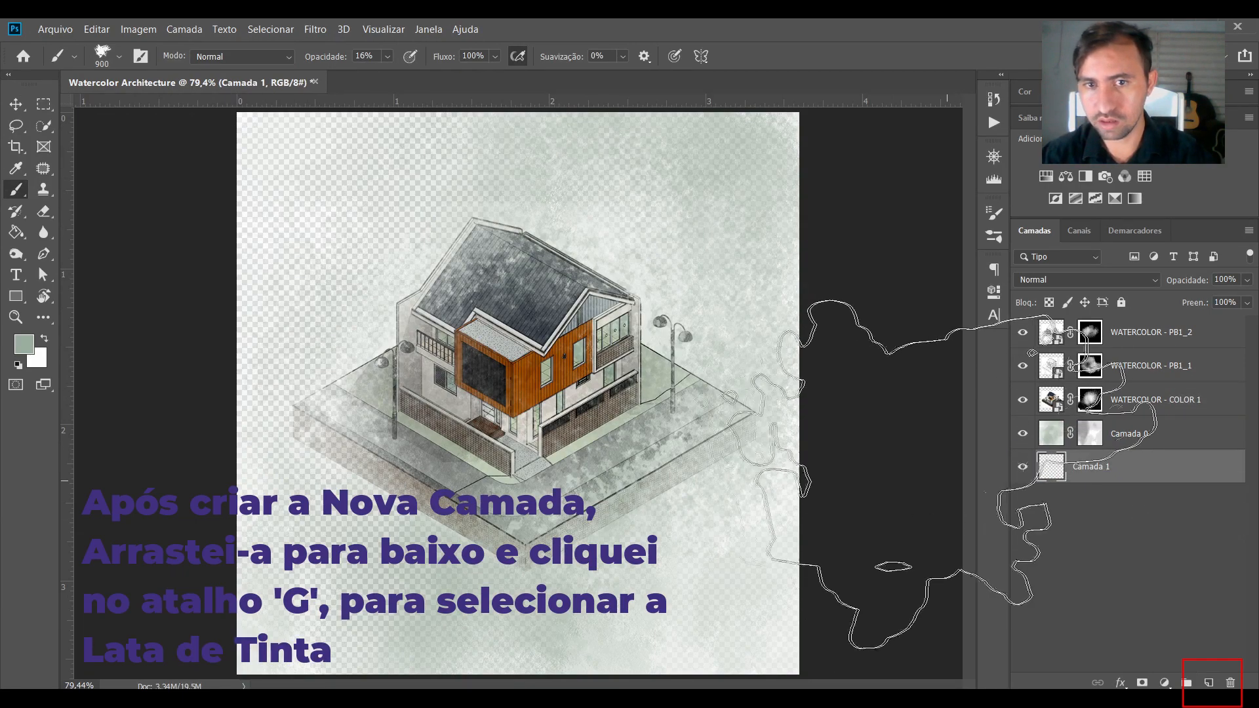
key(g)
key(x)
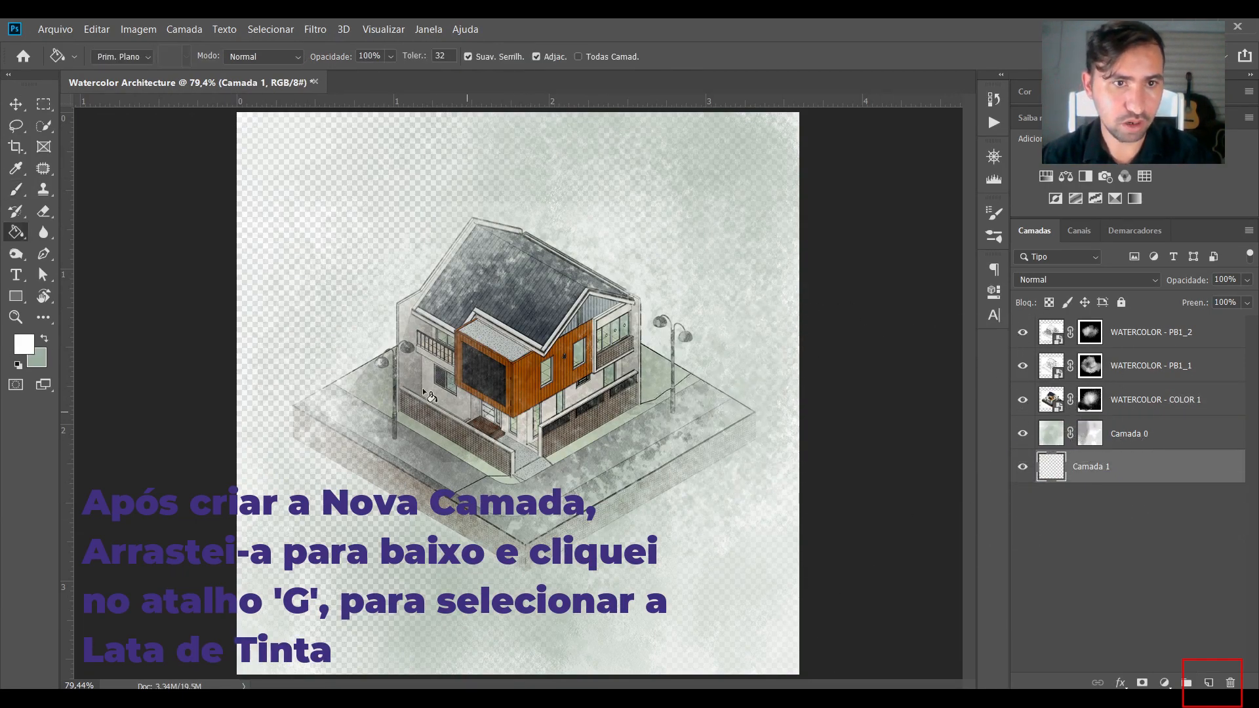
click(374, 348)
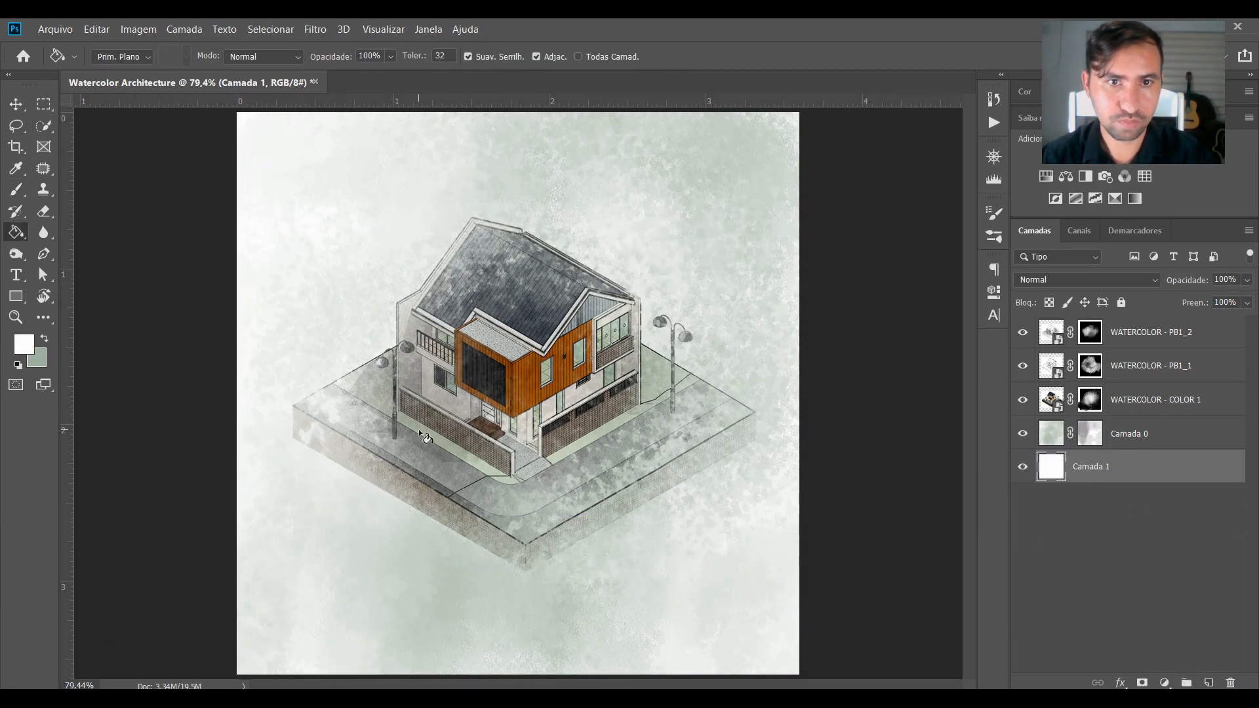
Fade the wash on Camada 0 by brushing black on its mask and white on the layer itself at 900 px and 16% opacity.
click(1123, 435)
key(d)
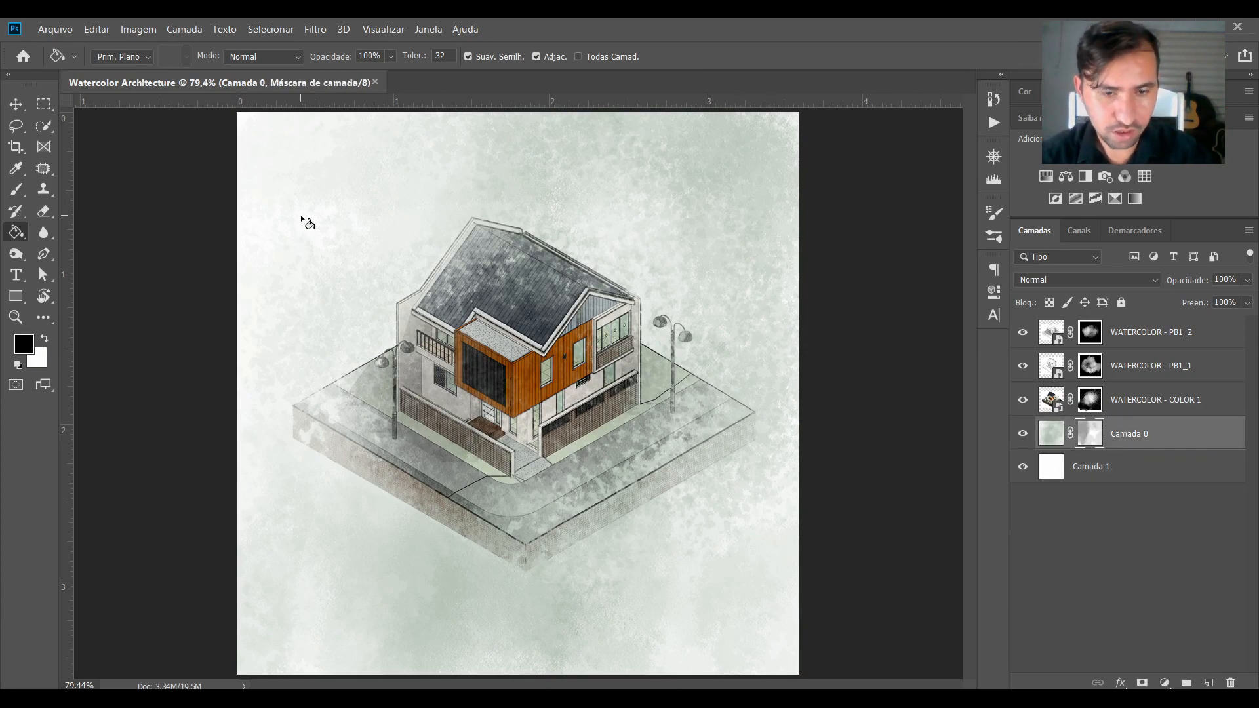
key(b)
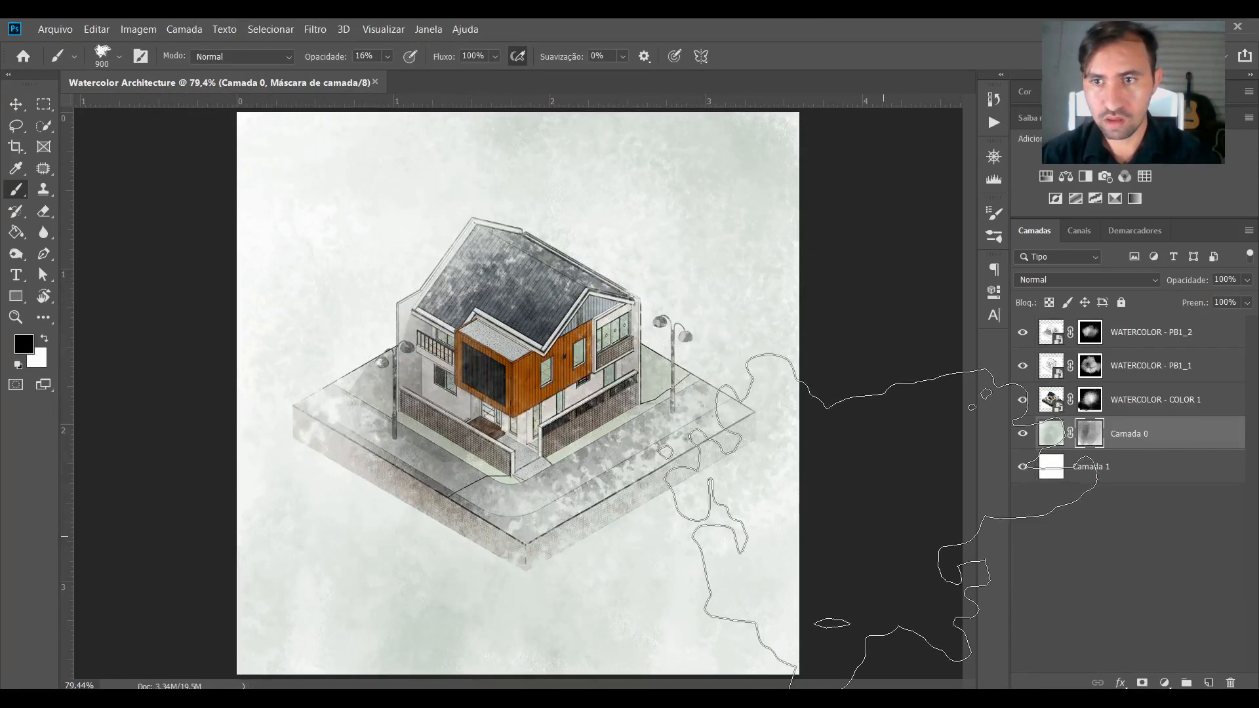
click(1051, 433)
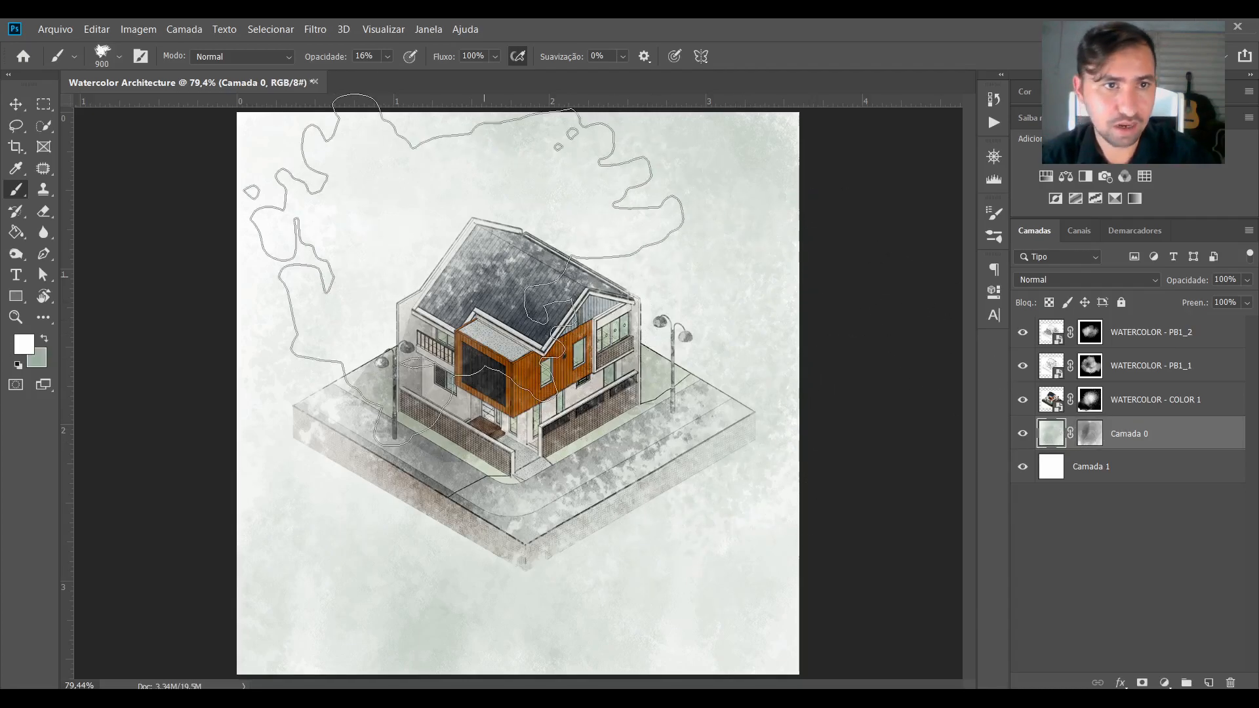
mouse_move(585, 345)
mouse_down()
mouse_move(551, 295)
mouse_move(512, 341)
mouse_move(495, 400)
mouse_up()
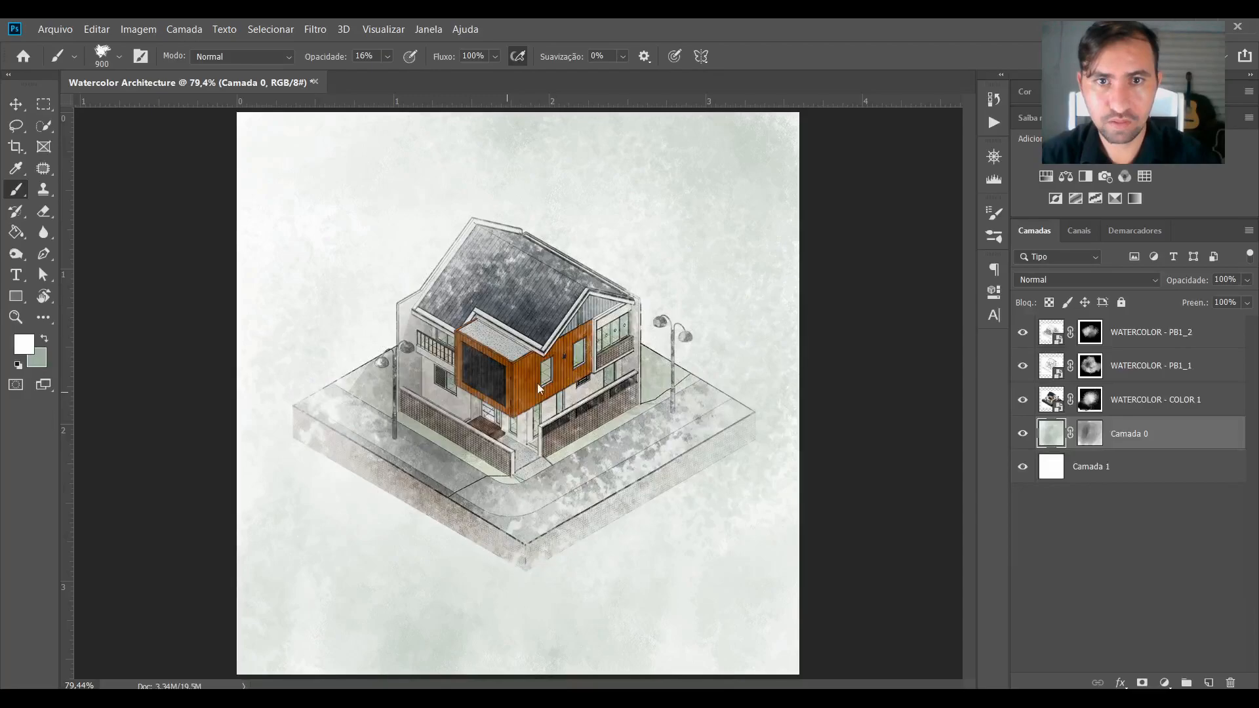
Paint white on the Camada 0 mask over and around the house with the 900 px brush at 78% opacity.
click(1090, 434)
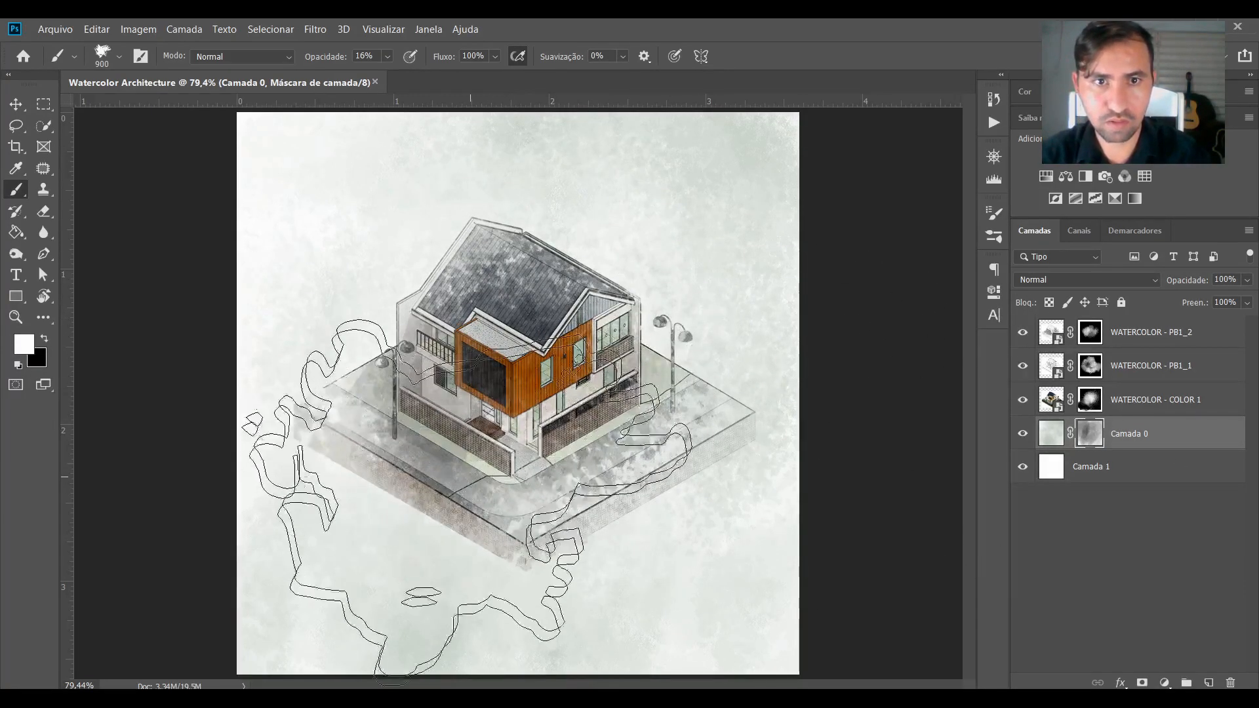
key(x)
key(x)
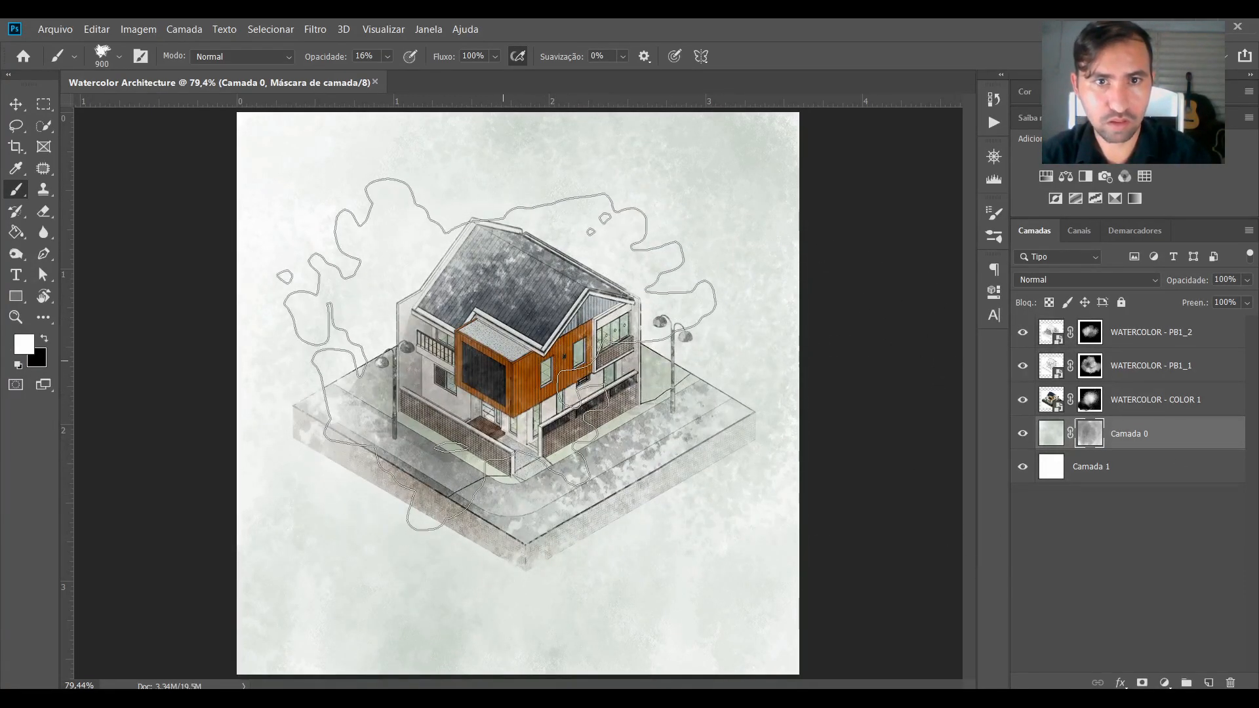
click(387, 56)
drag(391, 75, 441, 76)
mouse_move(479, 347)
mouse_down()
mouse_move(490, 408)
mouse_move(539, 440)
mouse_move(568, 385)
mouse_up()
drag(516, 418, 576, 368)
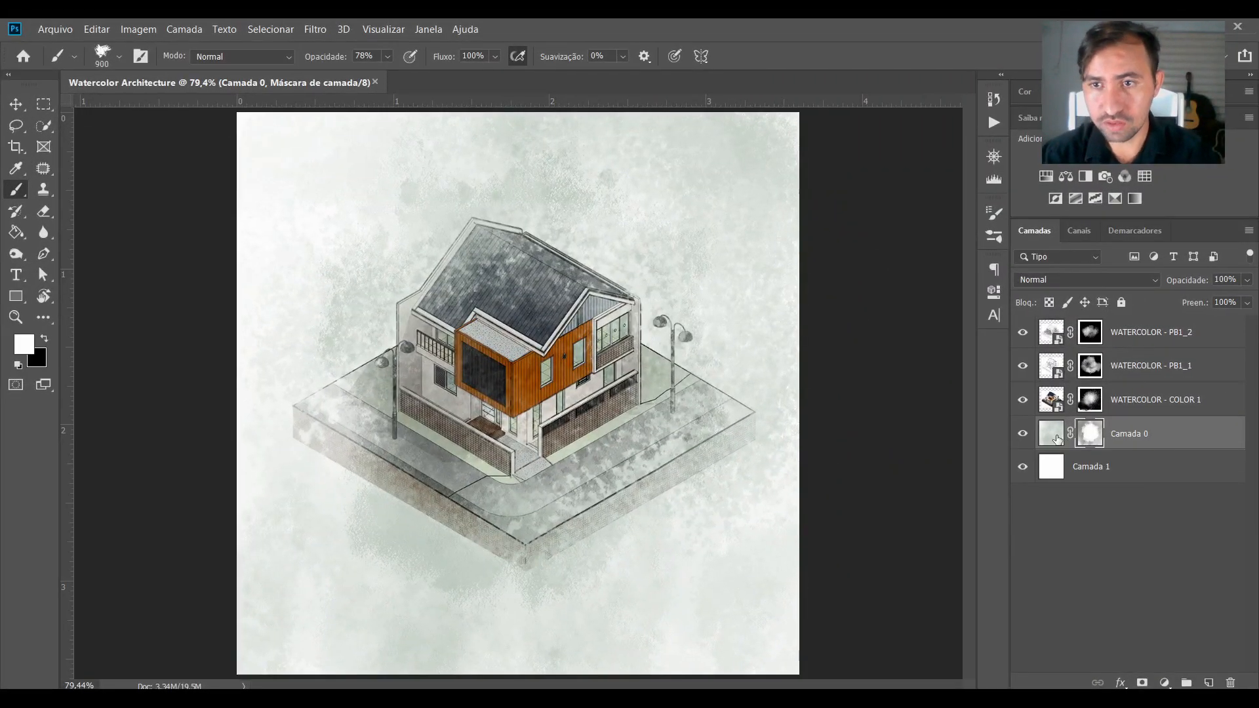
Try a direct Color Balance on the Camada 0 layer with midtone levels +15, -20 and +9, and undo it.
click(1048, 435)
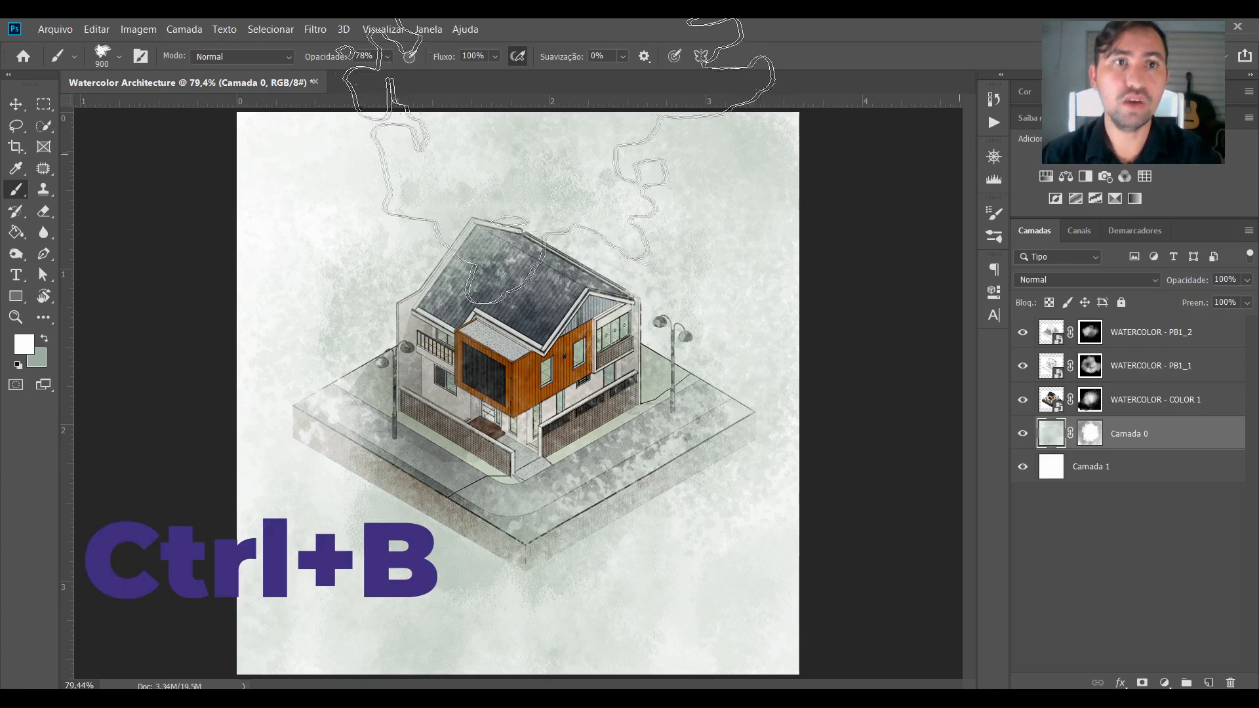
click(135, 30)
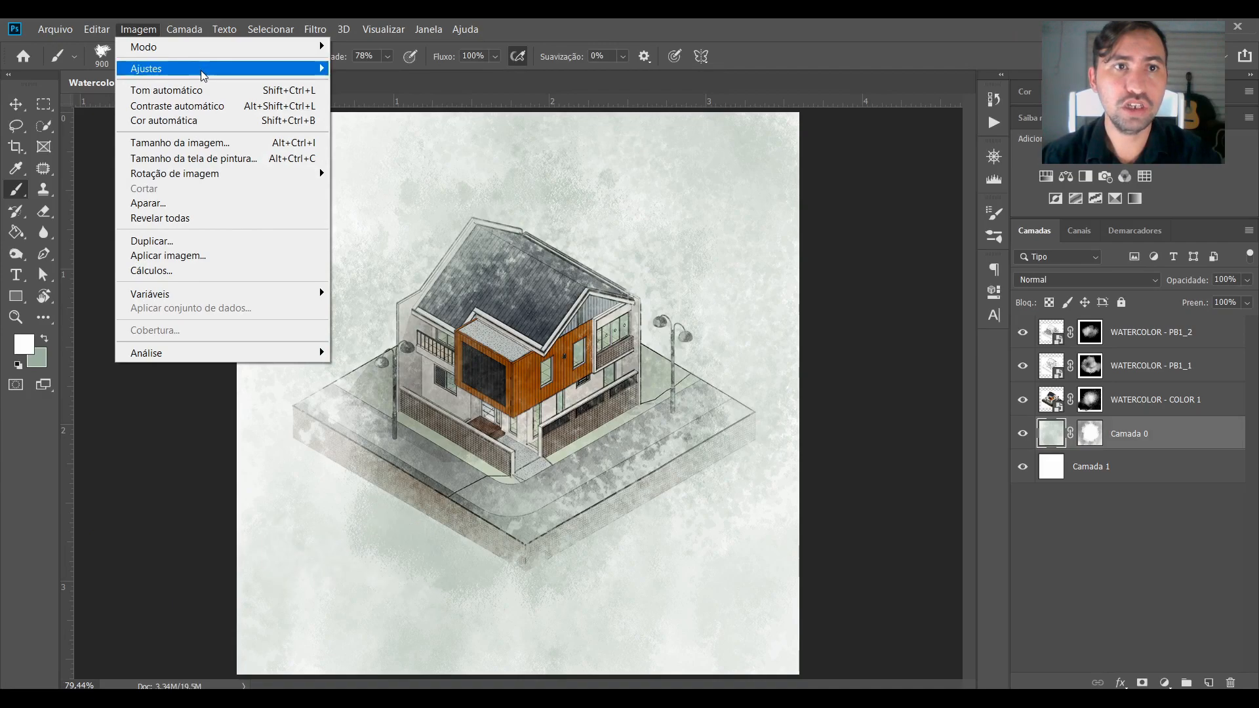
mouse_move(315, 68)
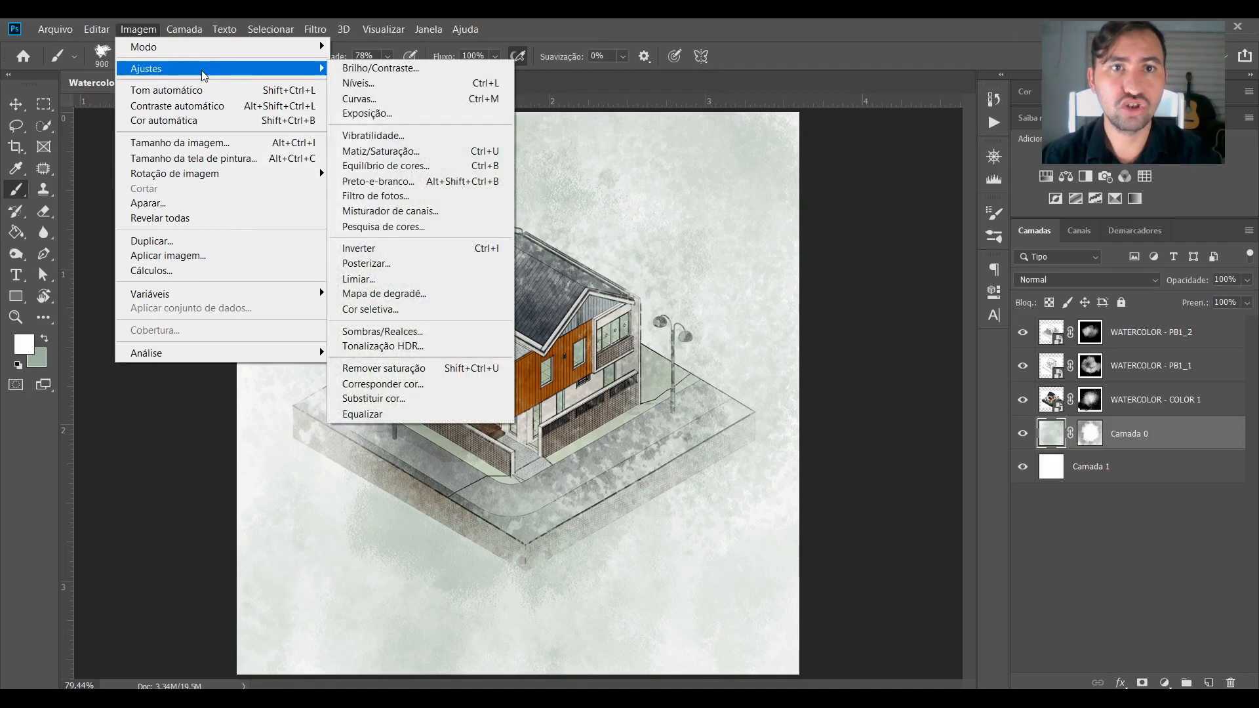
click(399, 173)
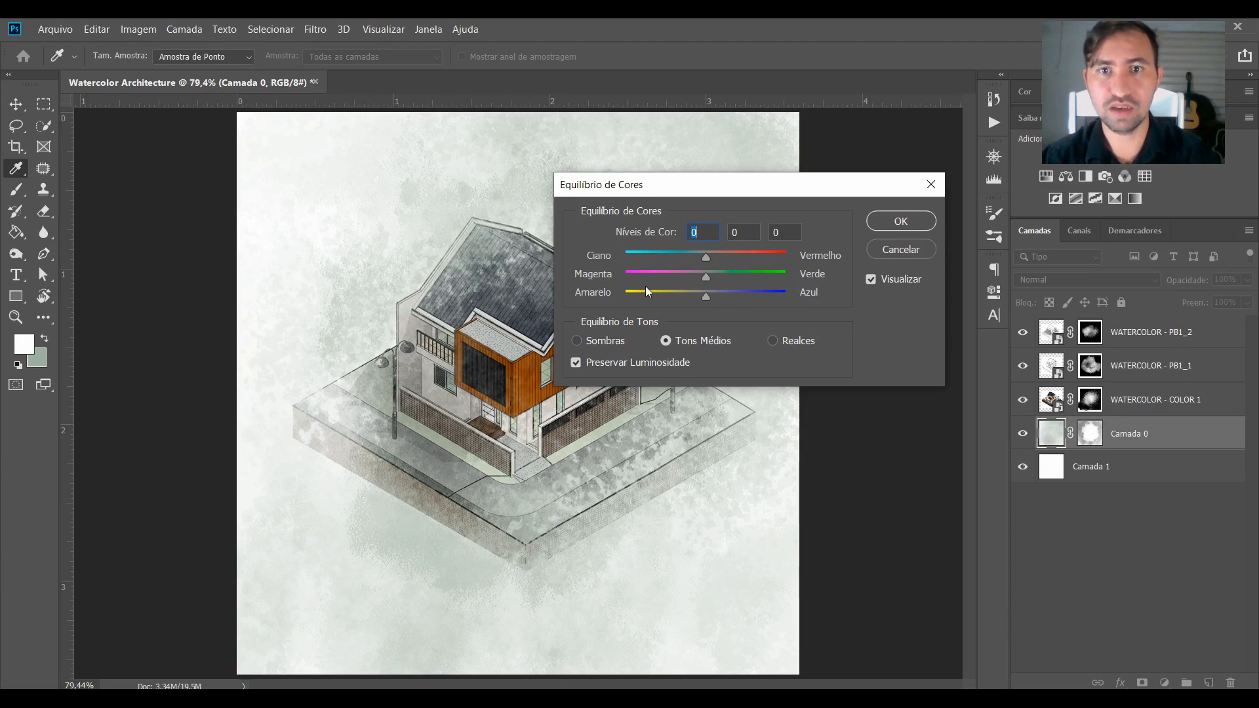
mouse_move(707, 276)
mouse_down()
mouse_move(723, 275)
mouse_move(689, 276)
mouse_up()
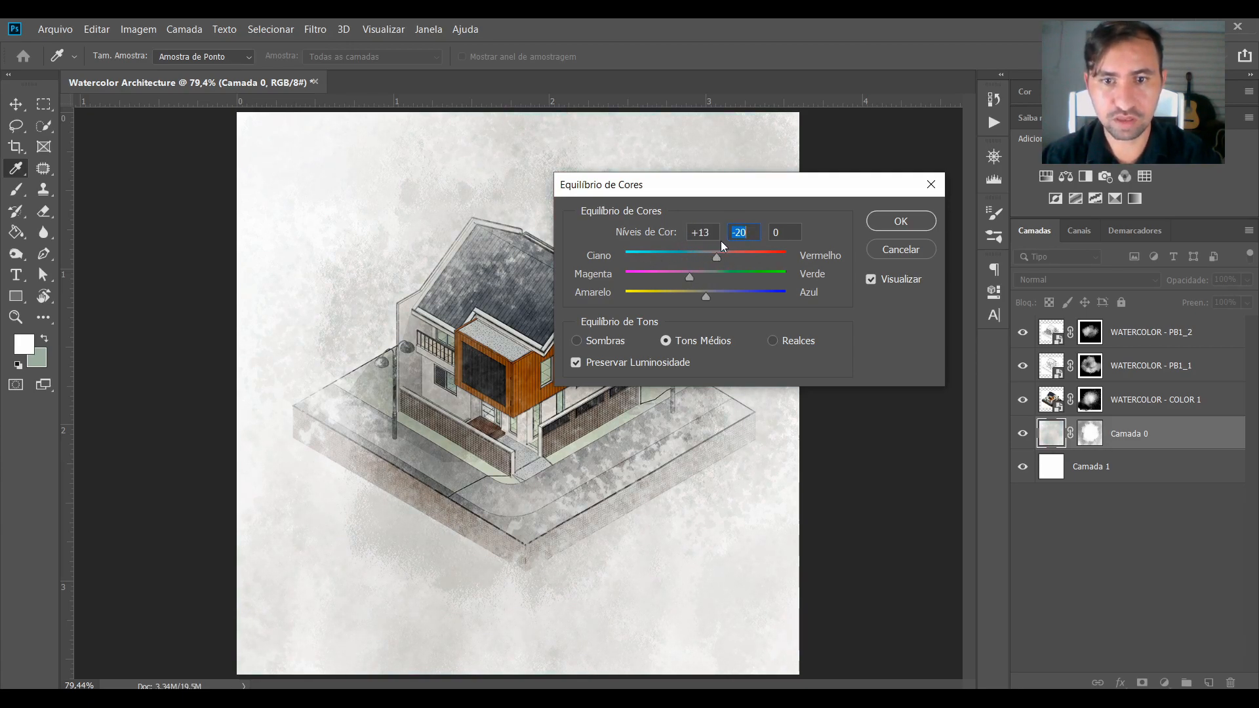
mouse_move(708, 295)
mouse_down()
mouse_move(673, 301)
mouse_move(734, 301)
mouse_move(714, 296)
mouse_up()
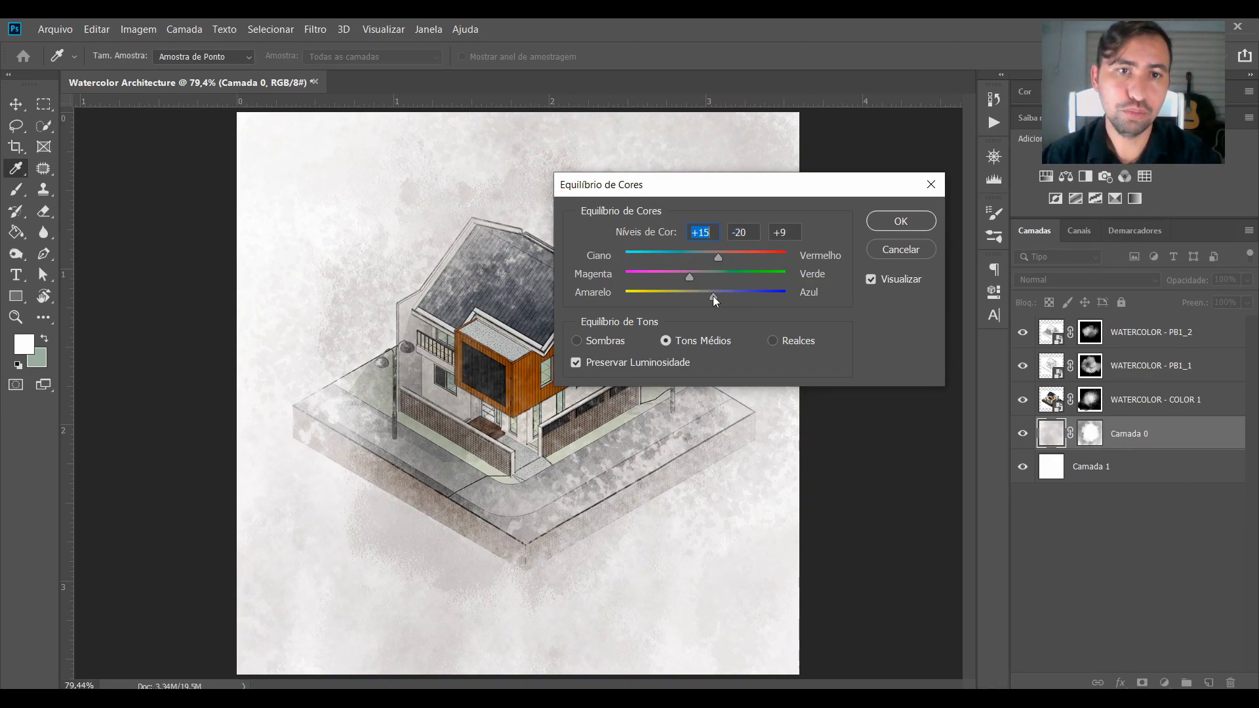
click(876, 222)
key(b)
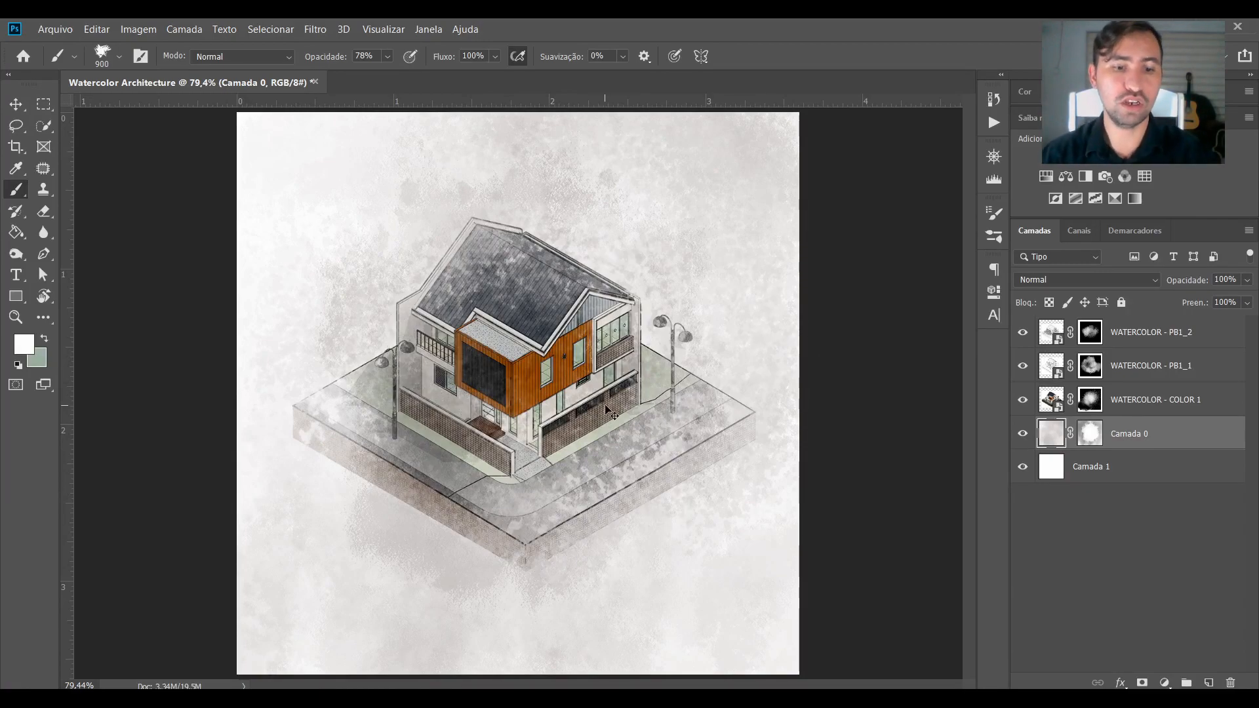
key(ctrl+z)
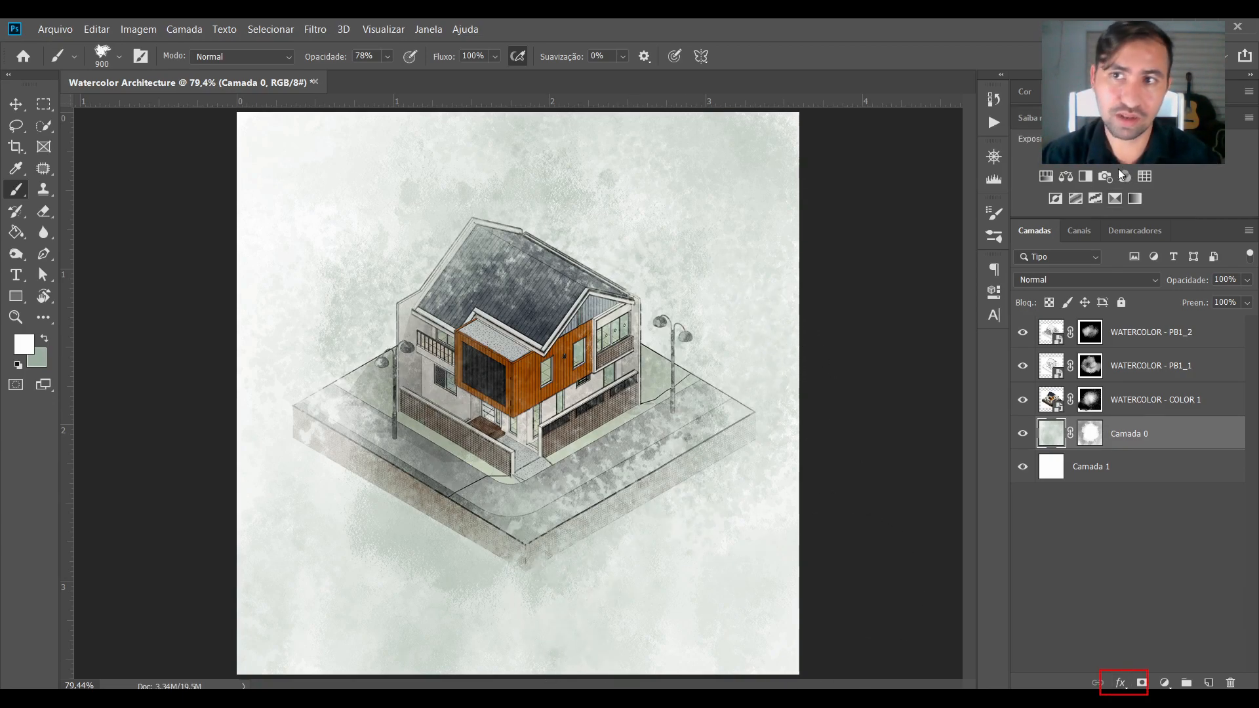
Add a Color Balance adjustment layer above Camada 0 with midtones +10, -35 and +15, and select the WATERCOLOR - PB1_2 layer.
click(1067, 178)
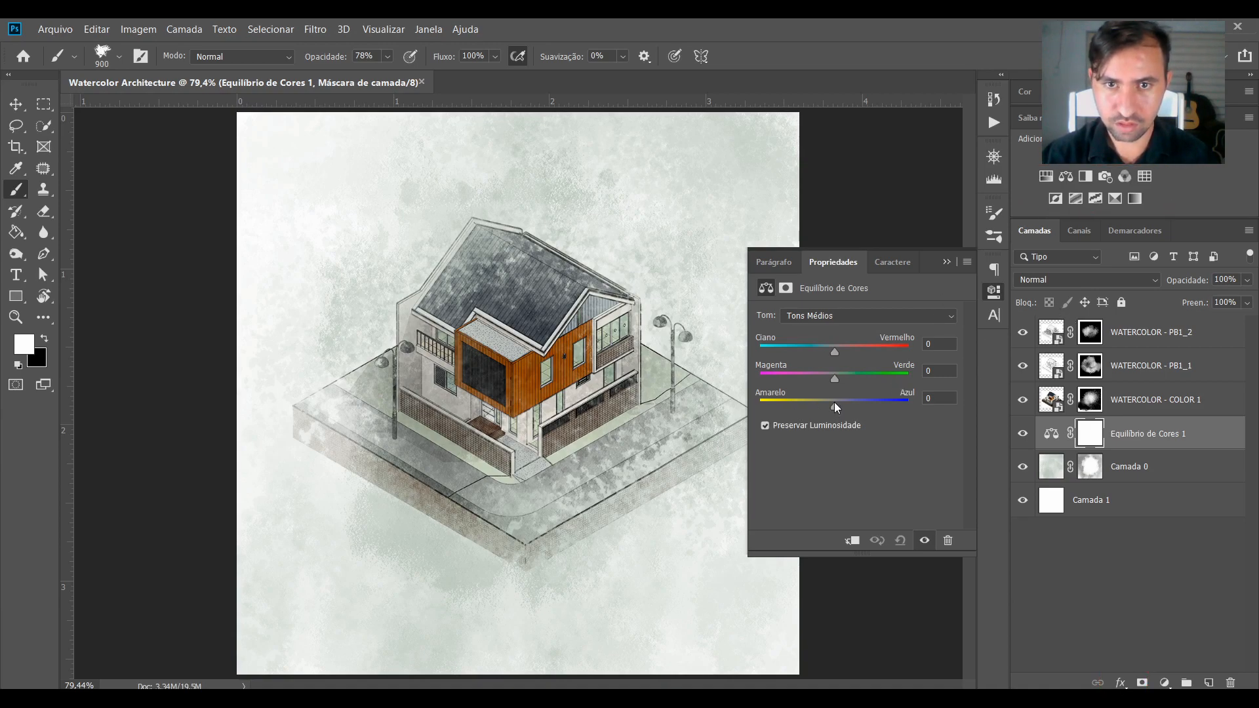
drag(834, 402, 842, 351)
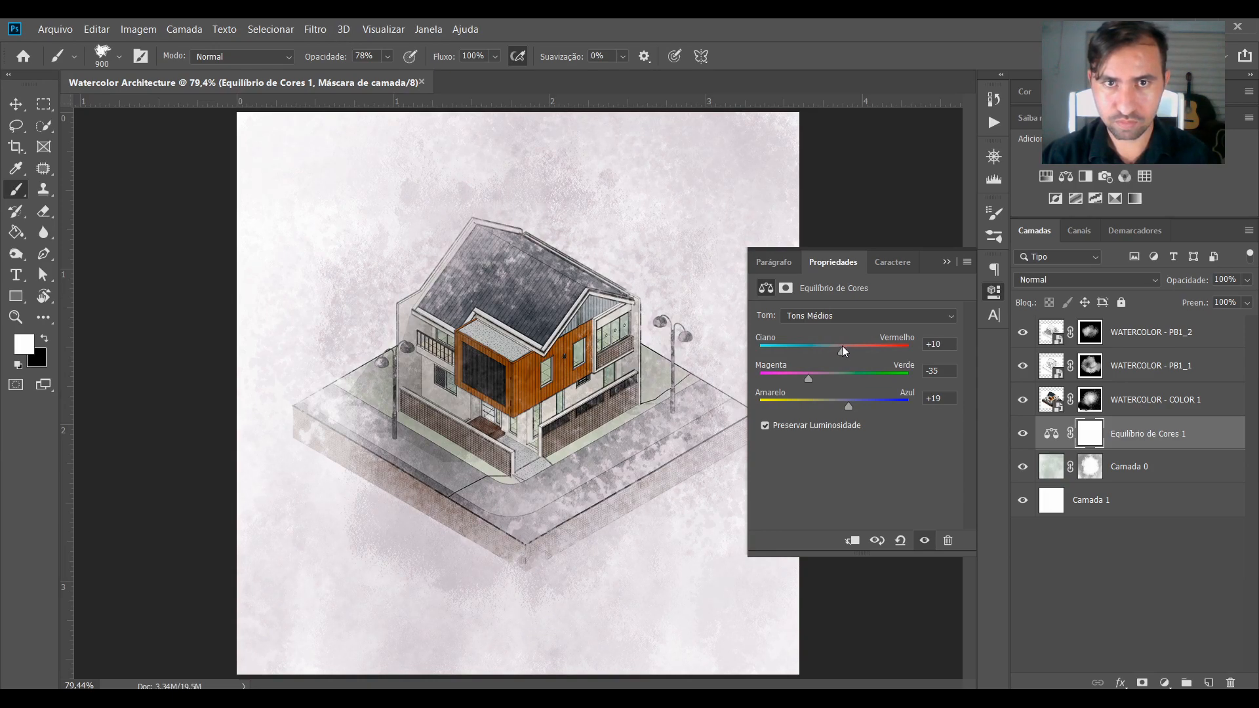
mouse_move(848, 407)
mouse_down()
mouse_move(832, 404)
mouse_move(846, 406)
mouse_up()
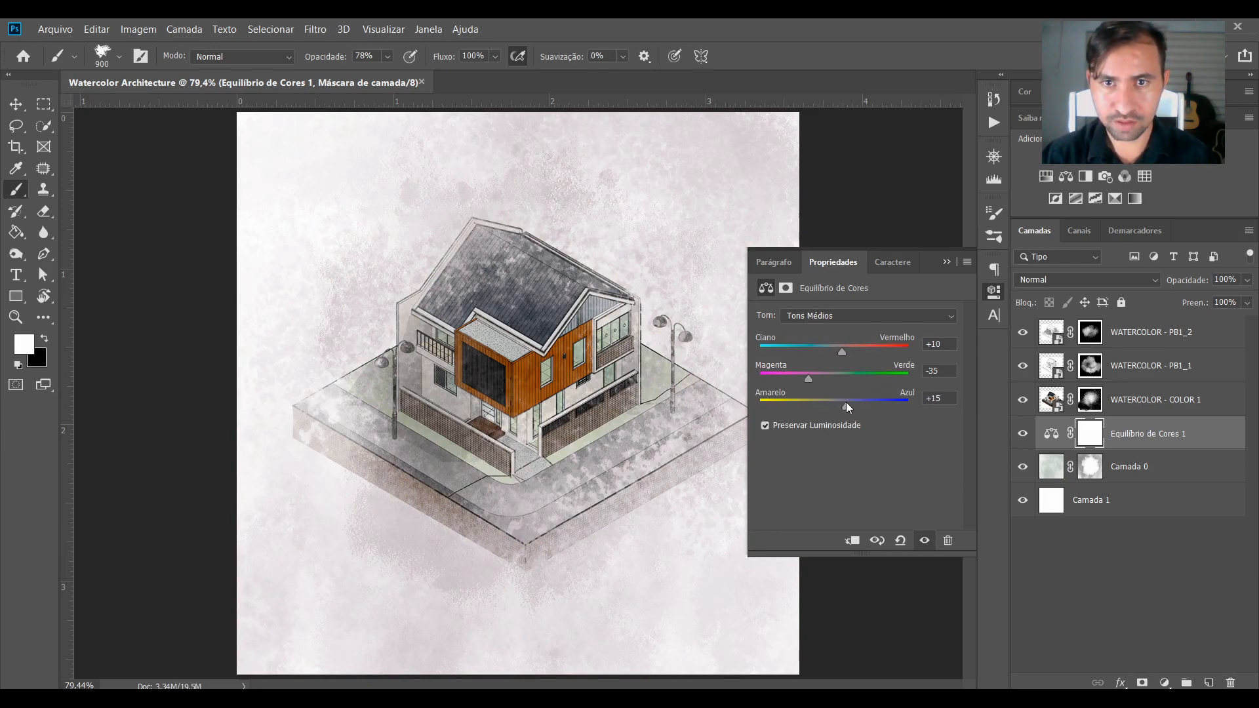
click(933, 263)
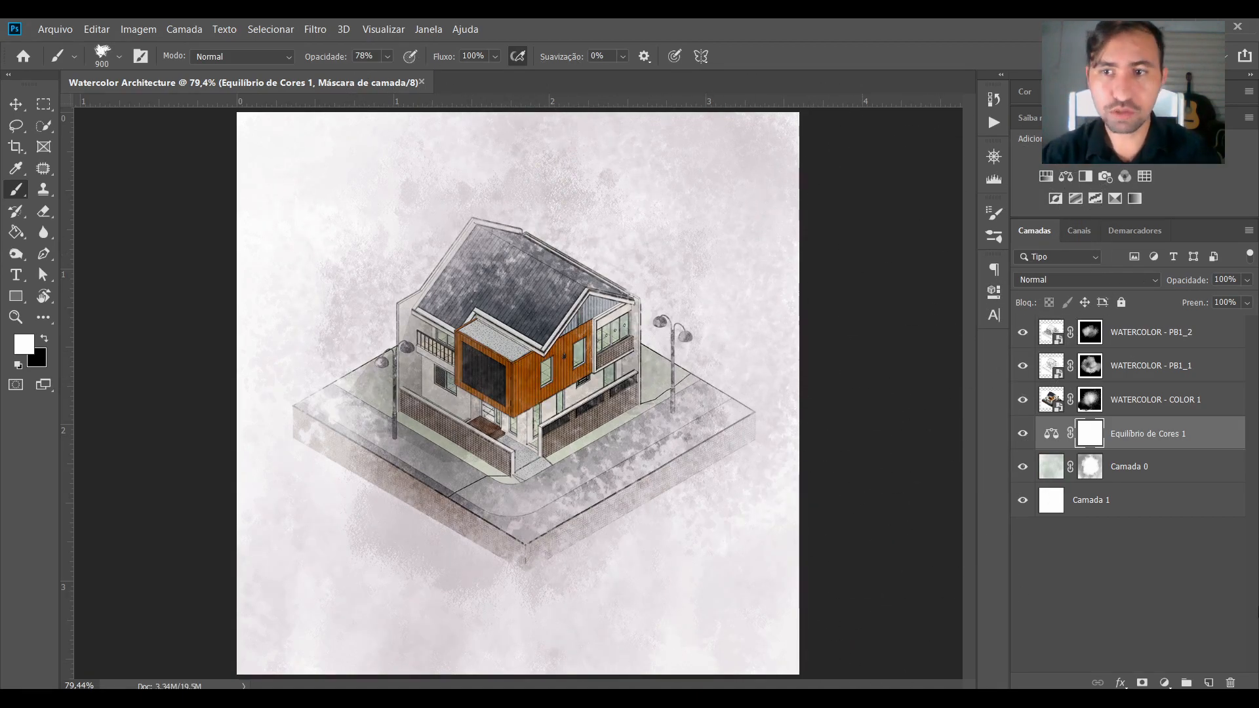
click(1168, 334)
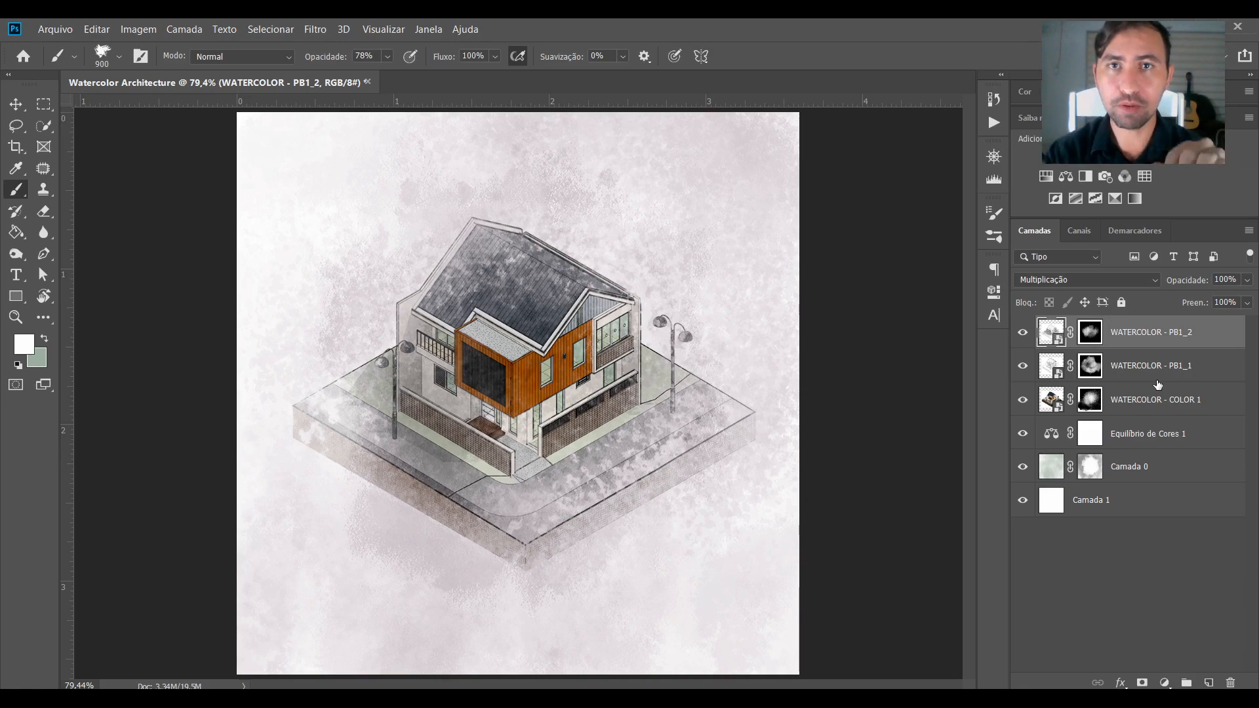
Switch to the browser and look through the Unsplash paper texture photos for a suitable texture.
scroll(598, 167, down, 3)
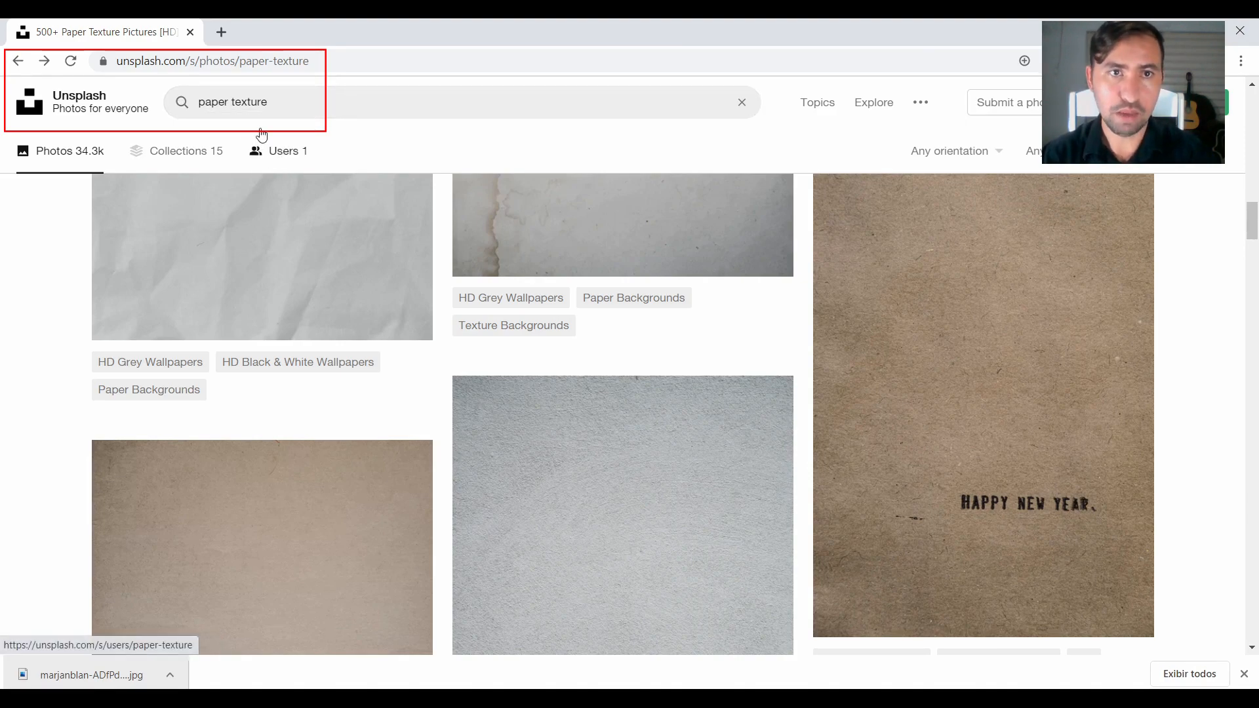
scroll(279, 293, up, 5)
scroll(279, 293, up, 2)
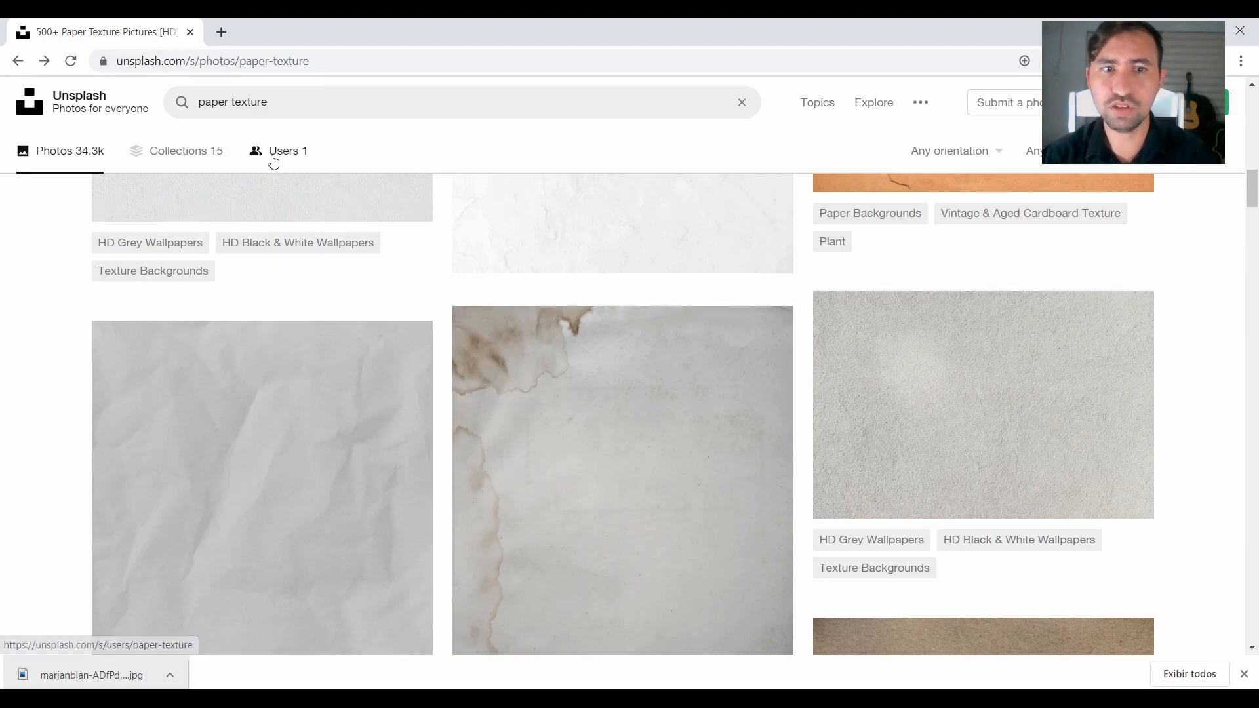
scroll(197, 436, down, 2)
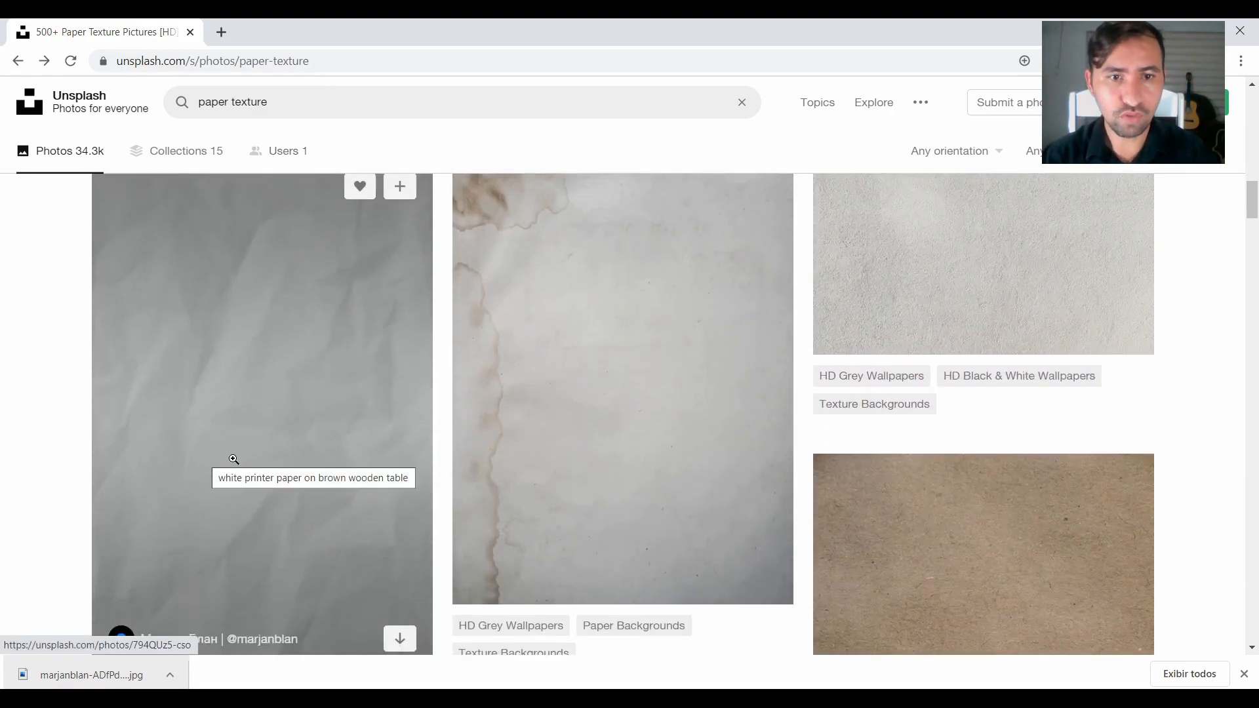
scroll(239, 457, down, 3)
scroll(298, 441, down, 3)
scroll(299, 440, down, 8)
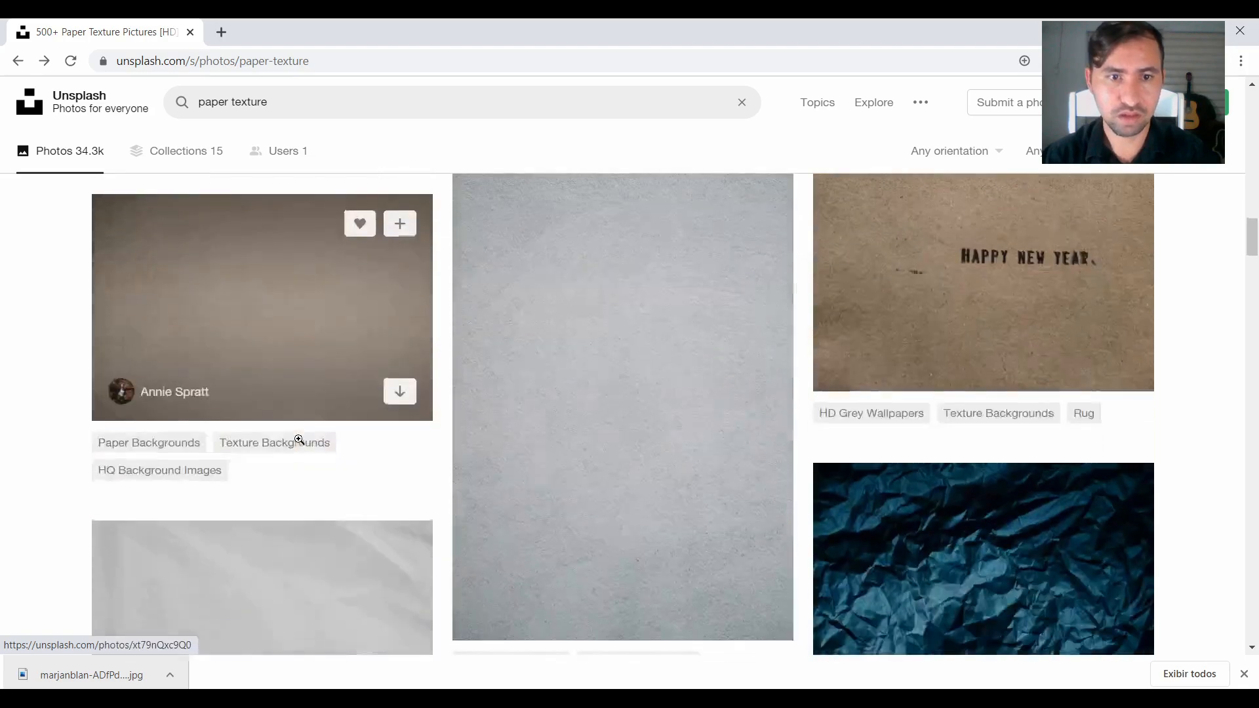
scroll(299, 440, up, 4)
scroll(299, 440, down, 6)
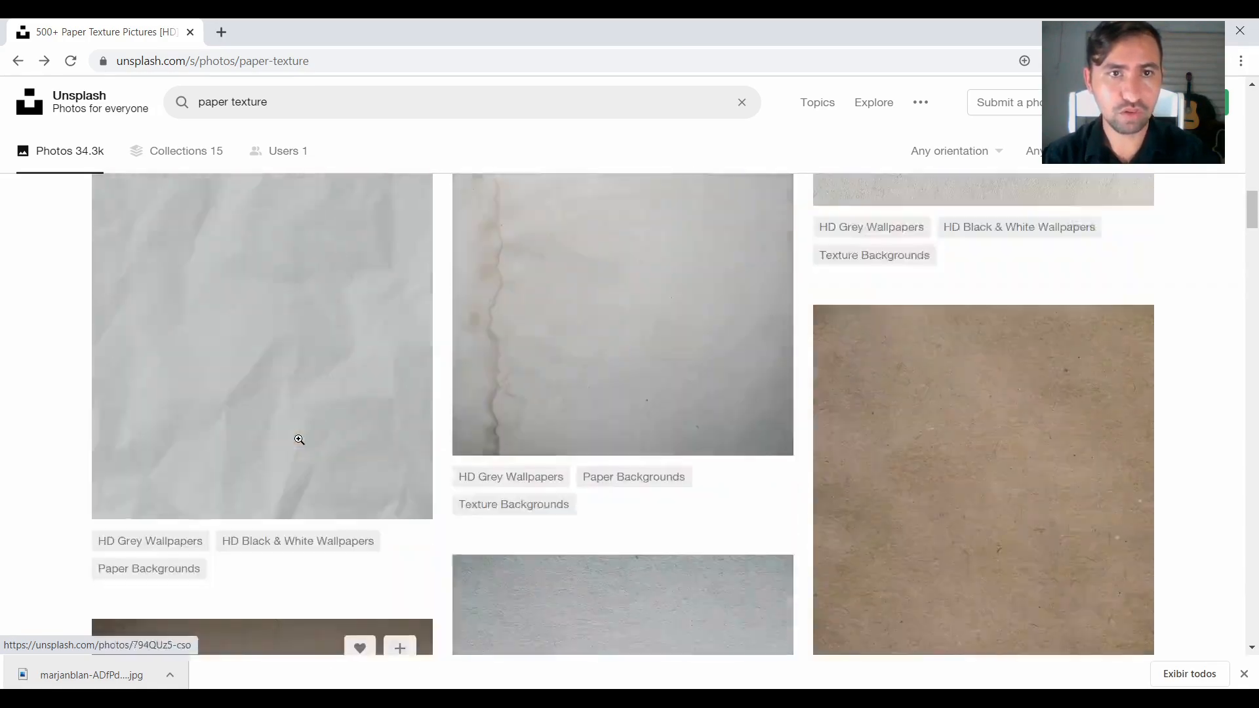
Open the crumpled white printer paper photo in the Unsplash results and download it.
scroll(236, 337, up, 2)
click(220, 355)
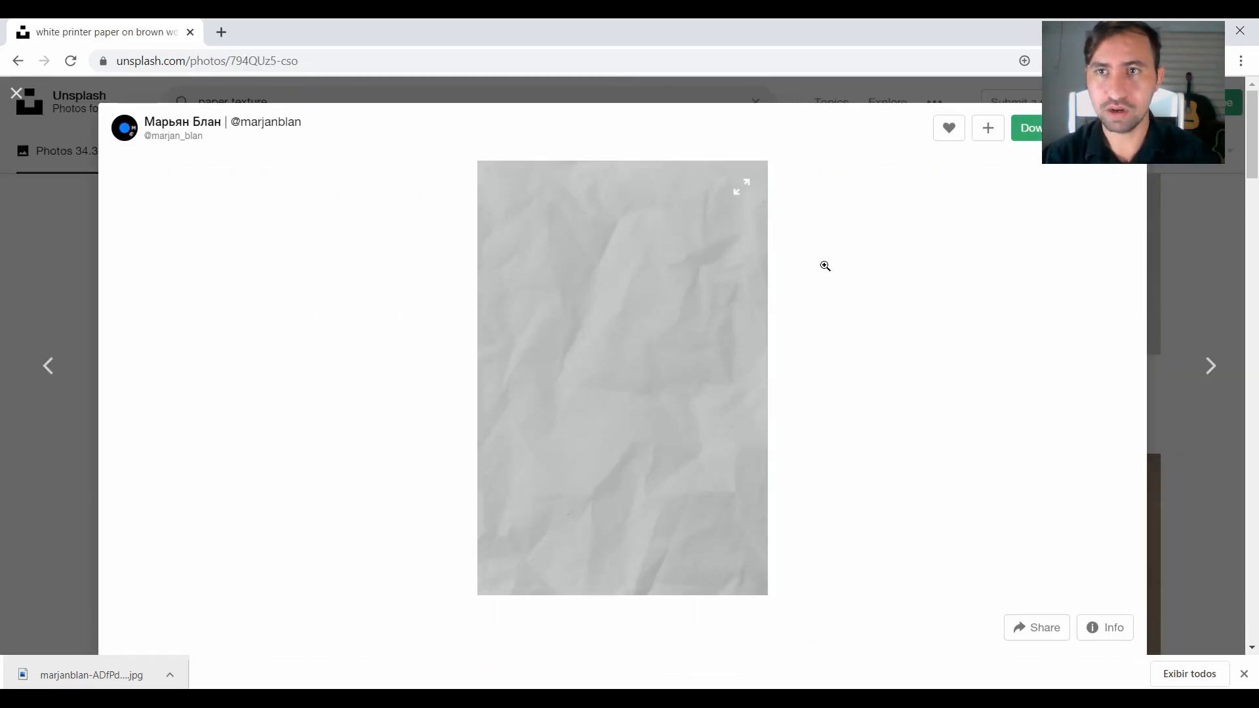
click(1028, 128)
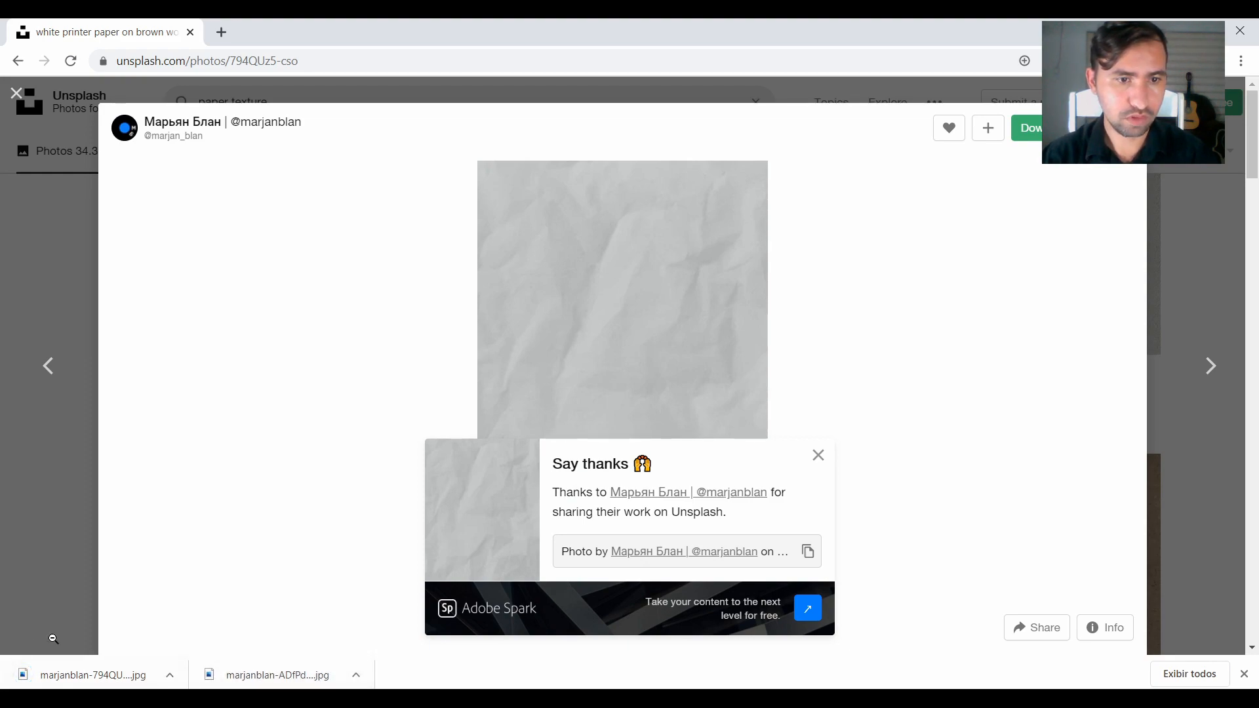
Place the downloaded crumpled paper photo into the Watercolor Architecture document in Photoshop and commit the placement.
drag(56, 678, 695, 699)
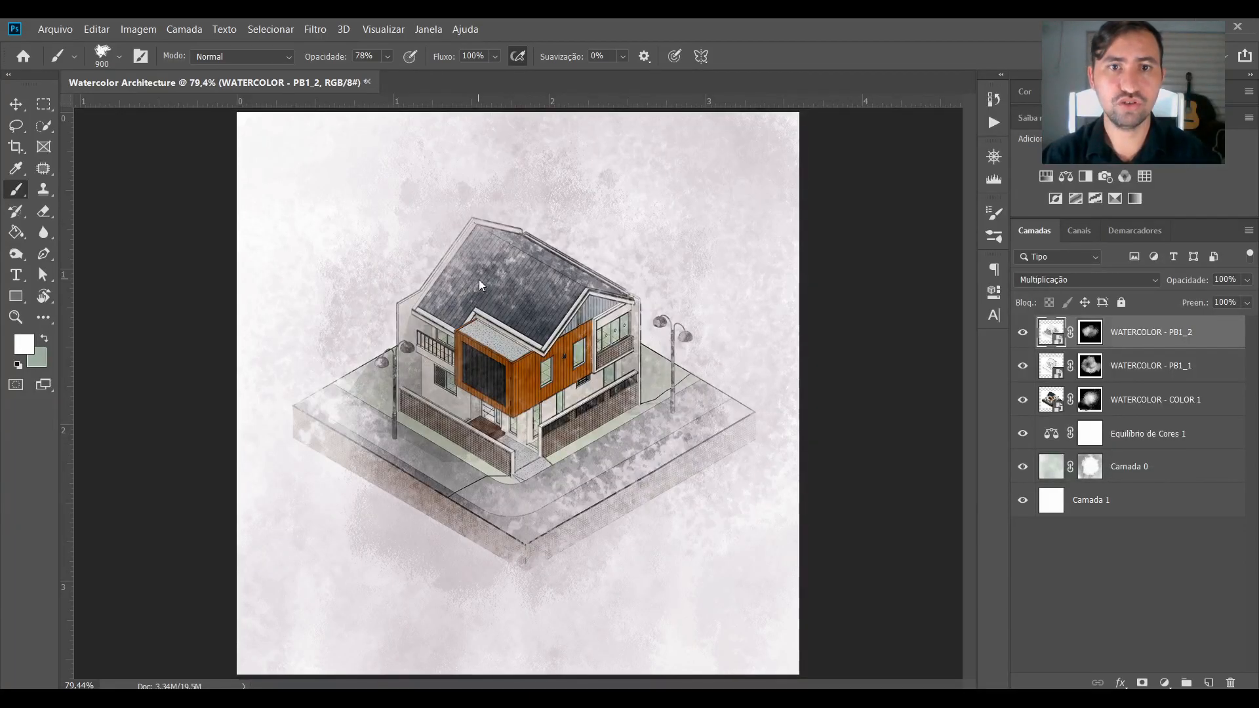
drag(479, 279, 479, 282)
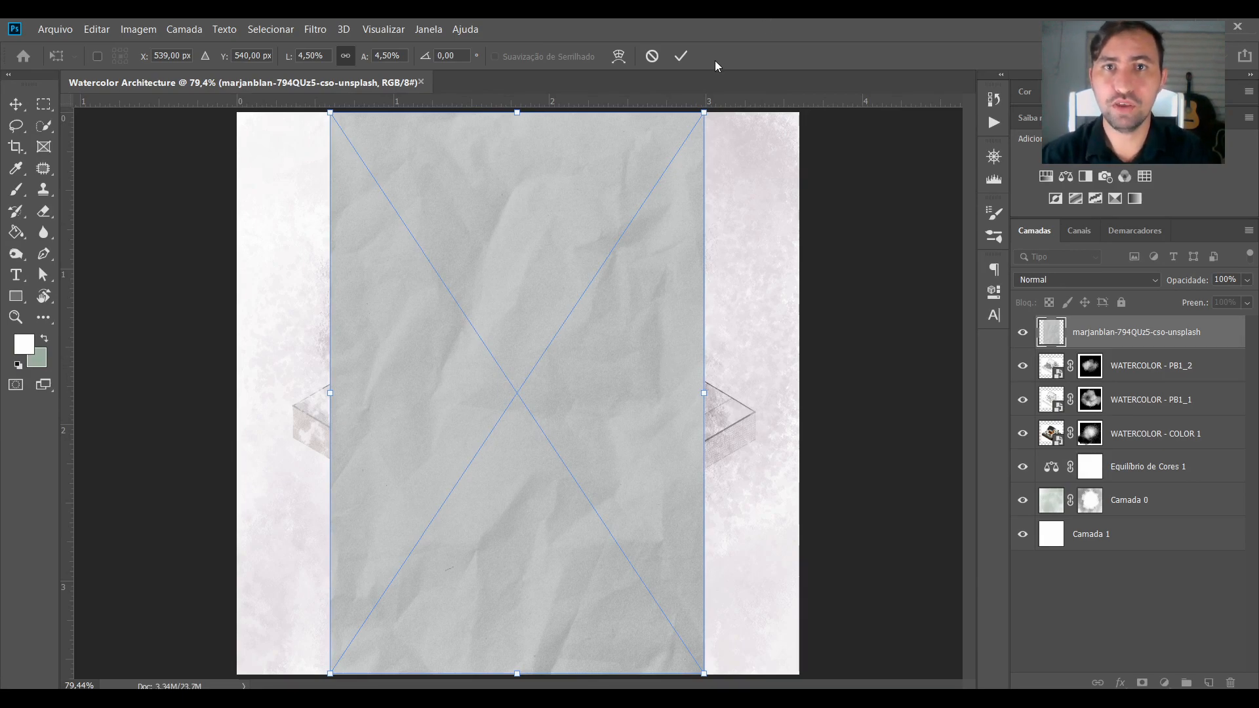
click(680, 57)
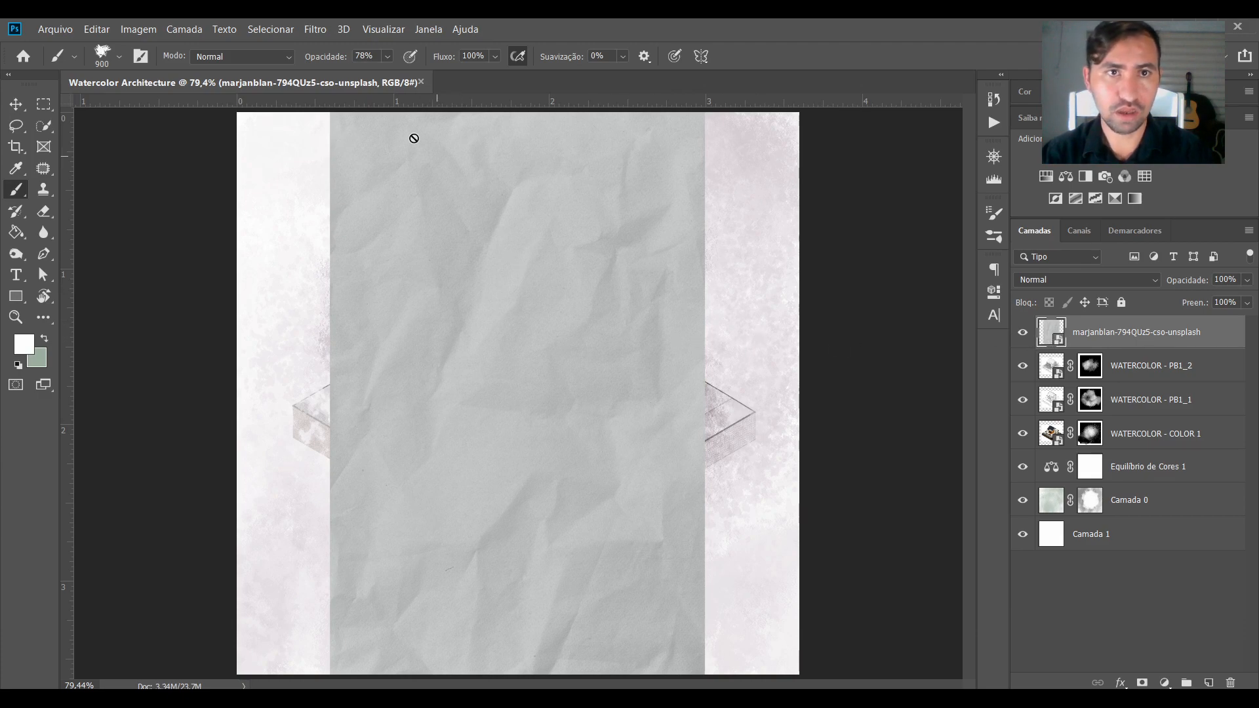
Stretch the paper texture horizontally about its centre until it covers the full canvas width, and commit the transform.
key(v)
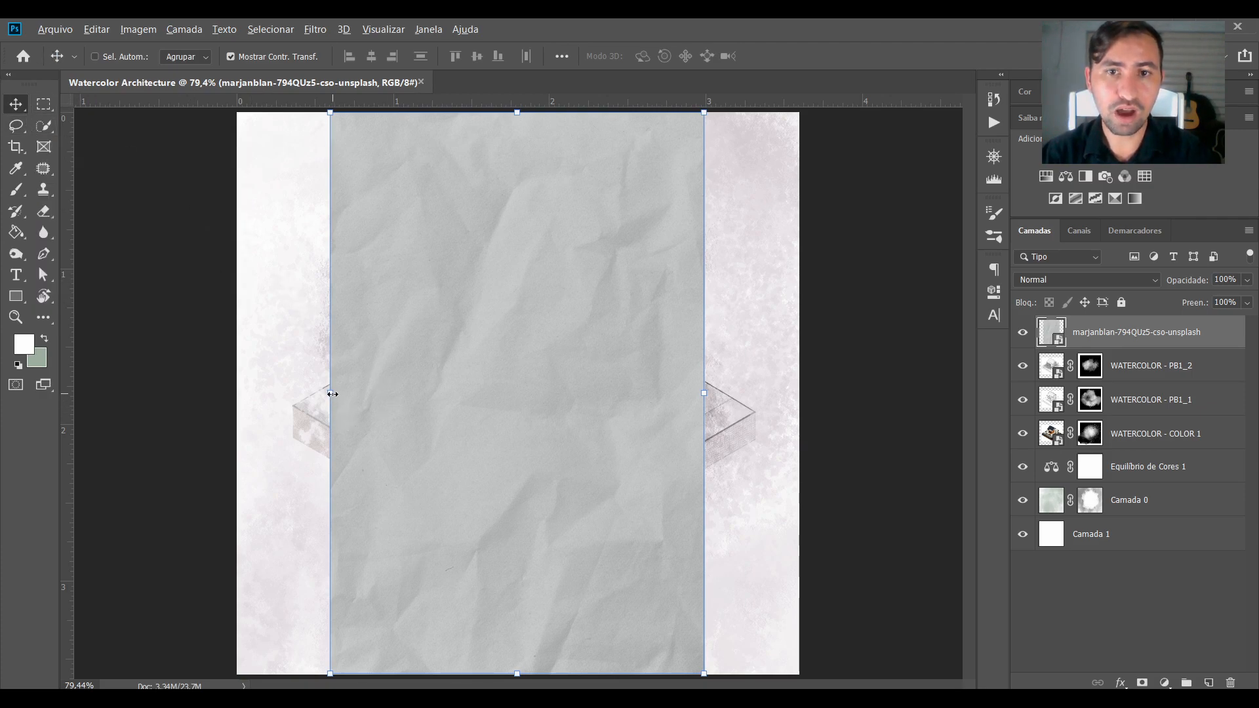
alt+drag(333, 394, 239, 399)
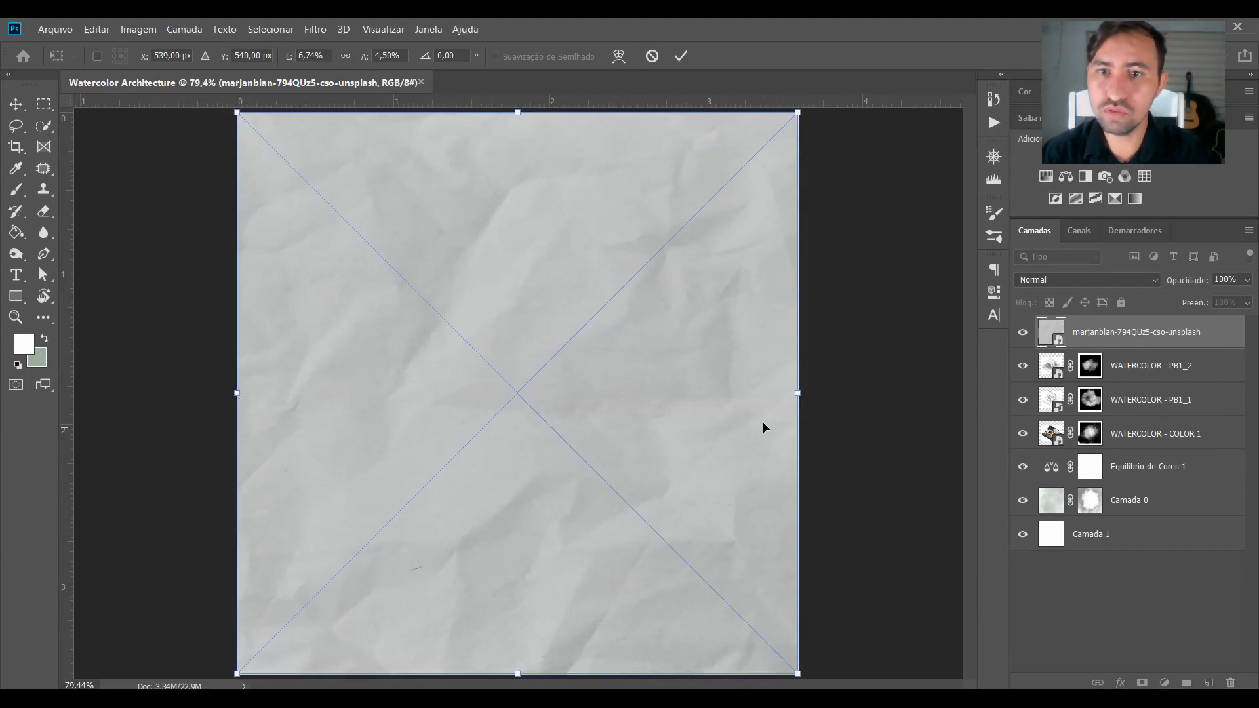
drag(800, 396, 802, 393)
key(Return)
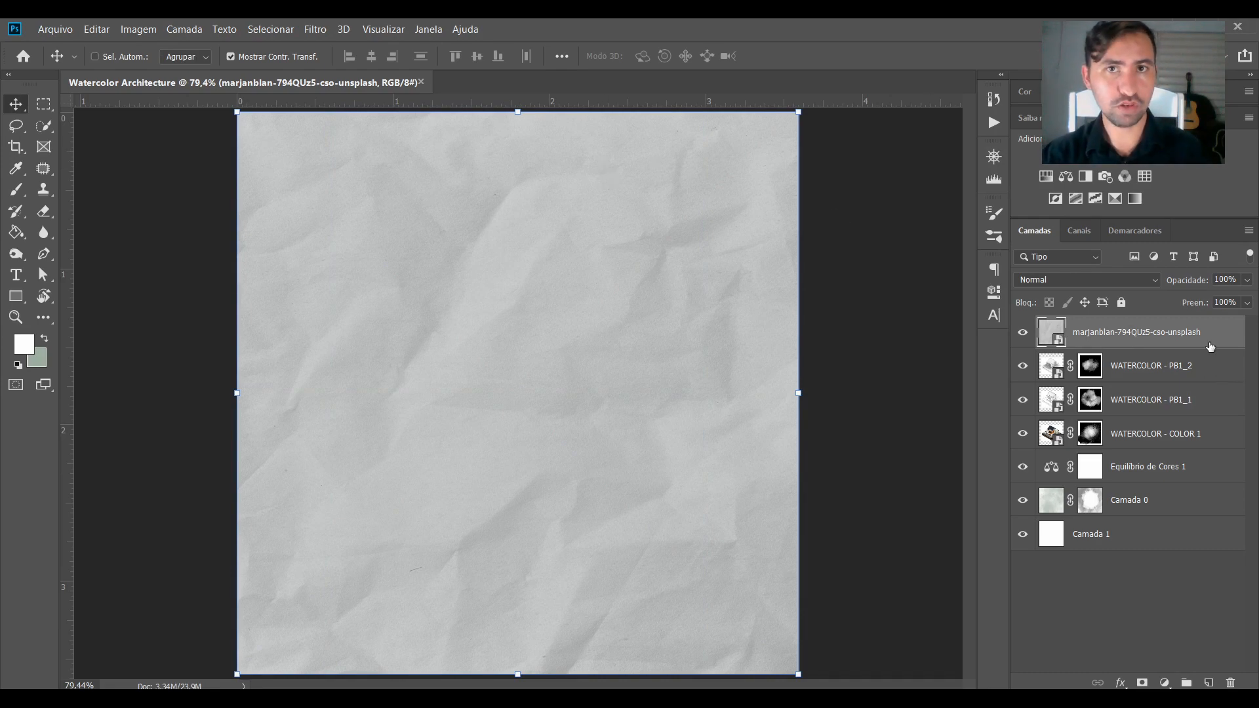
Set the paper texture layer's blend mode to Multiplicação and compare the image with the texture hidden and shown.
click(1108, 284)
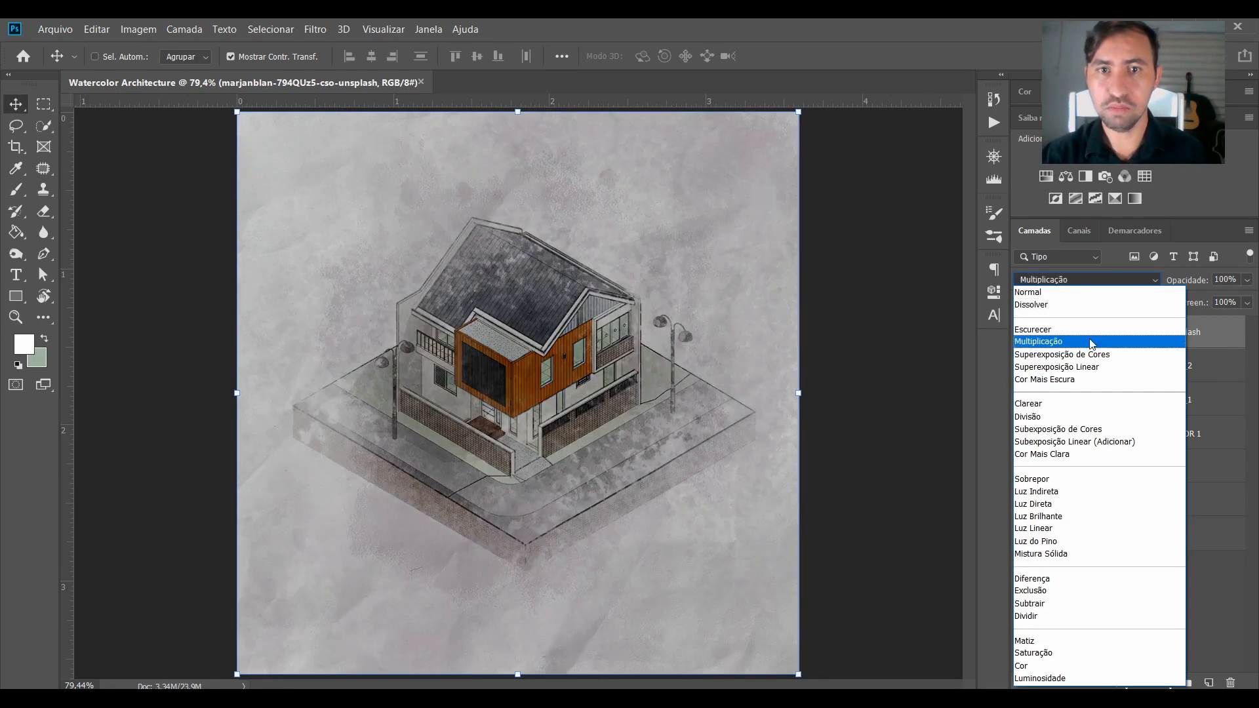
click(1094, 330)
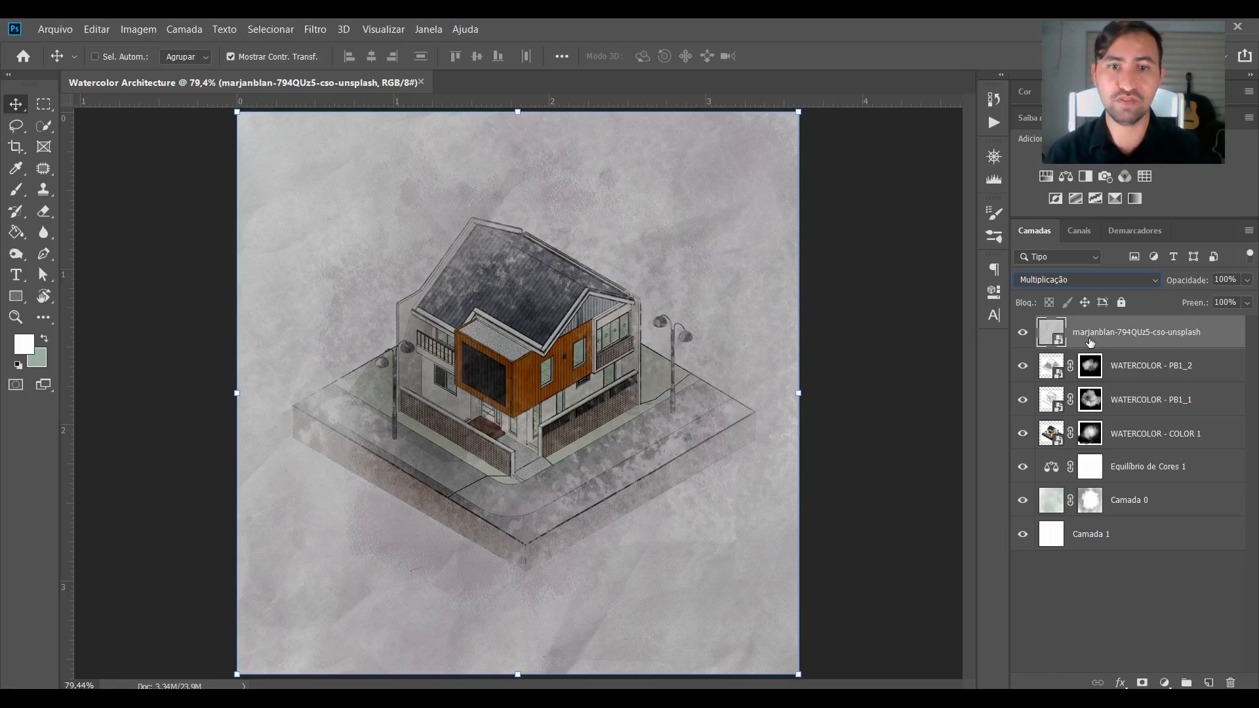
click(1023, 333)
click(1023, 333)
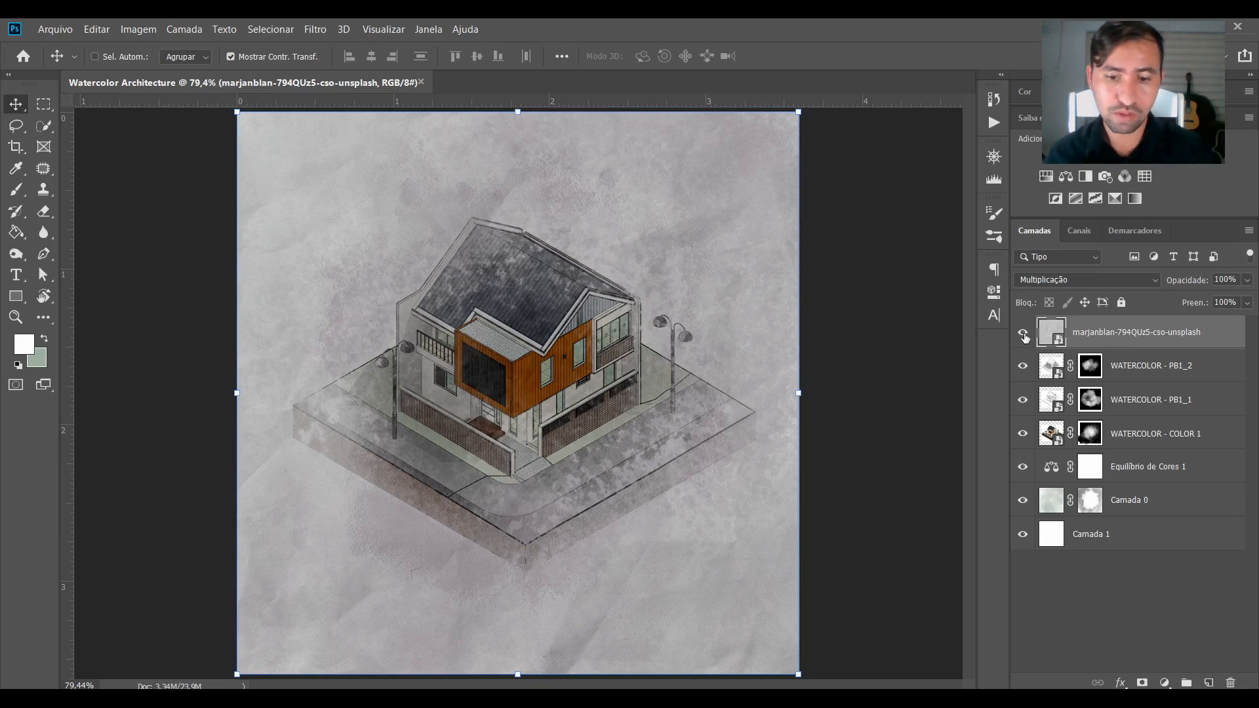
Apply Levels to the paper texture with input levels 50, 1,05 and 224 and an output black level of 63.
key(ctrl+l)
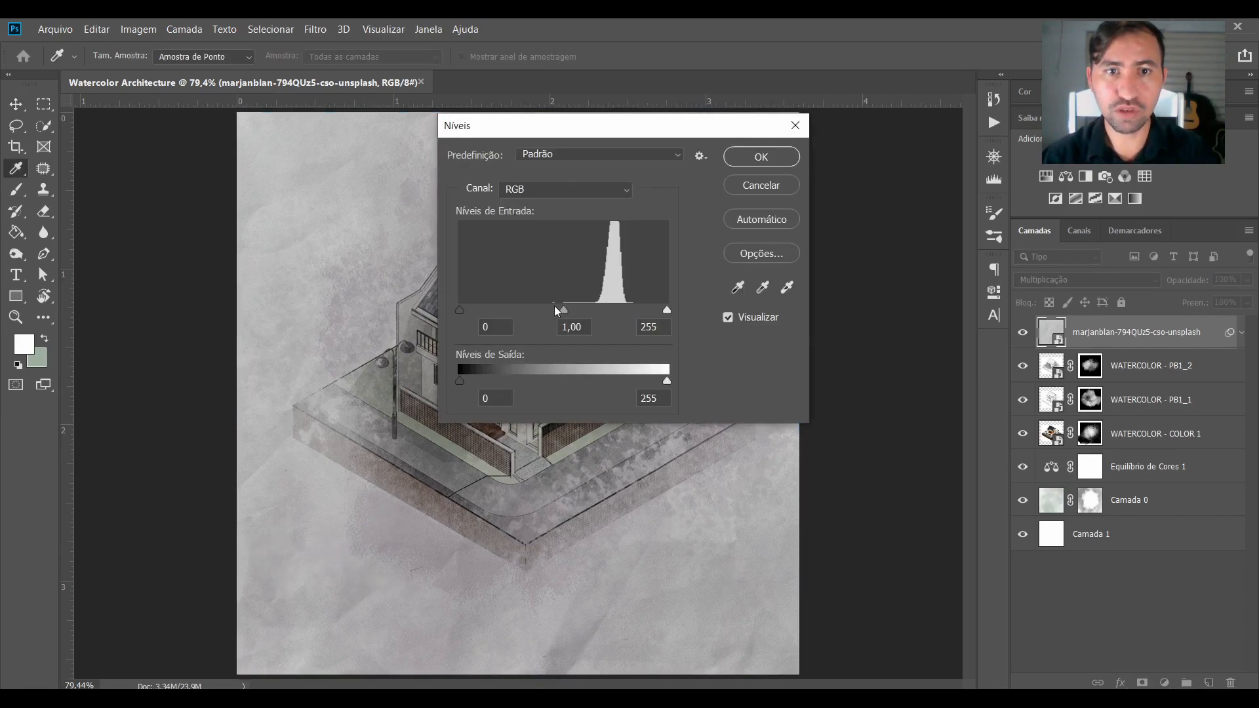
click(459, 311)
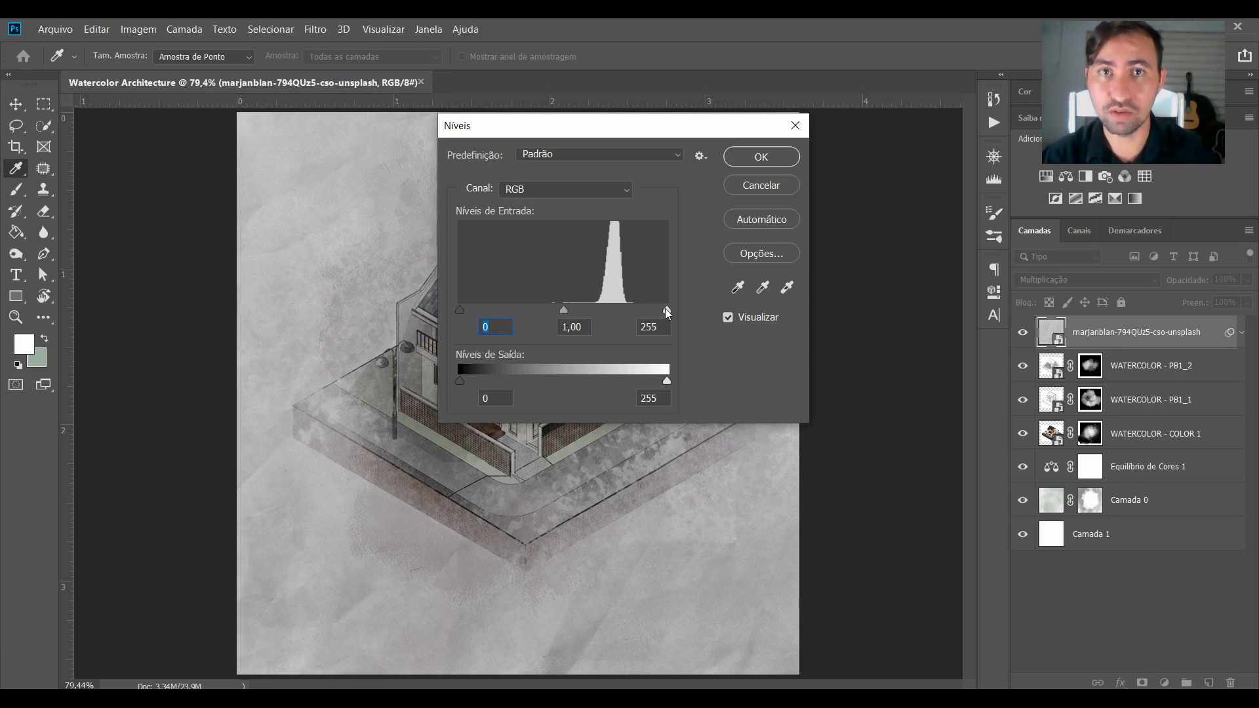
drag(668, 310, 627, 310)
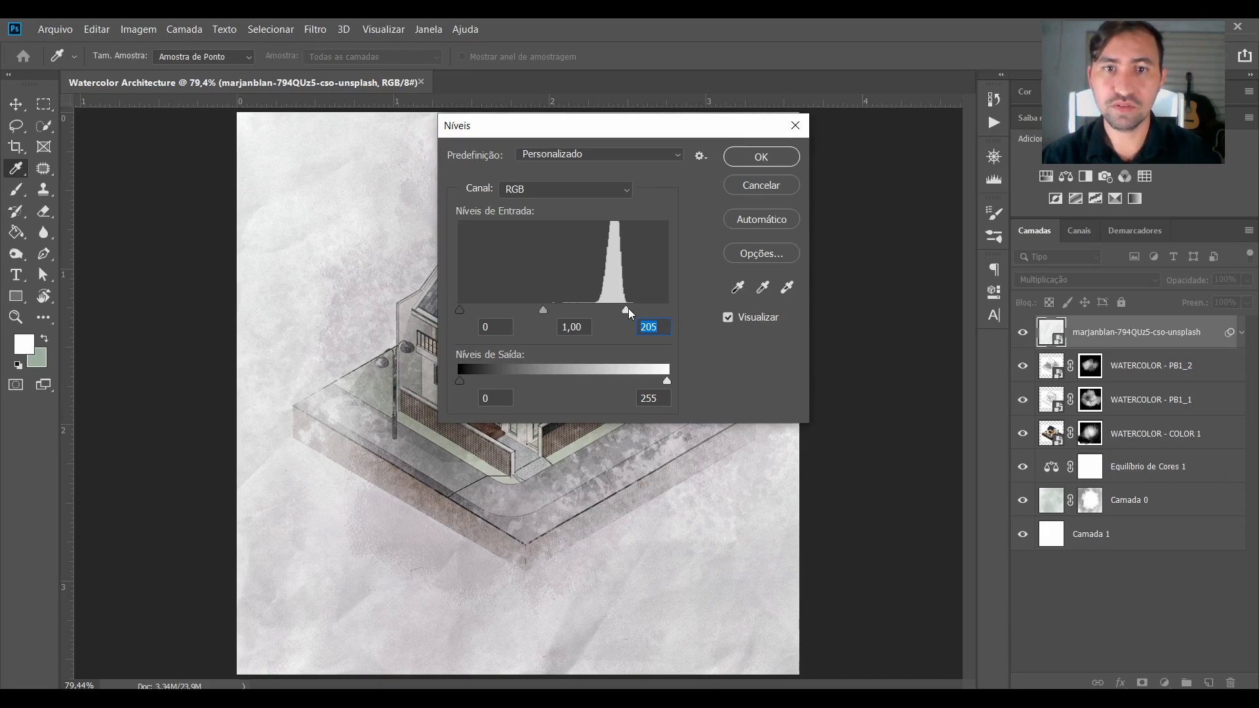
mouse_move(629, 308)
mouse_down()
mouse_move(643, 308)
mouse_move(606, 309)
mouse_move(632, 308)
mouse_move(613, 301)
mouse_up()
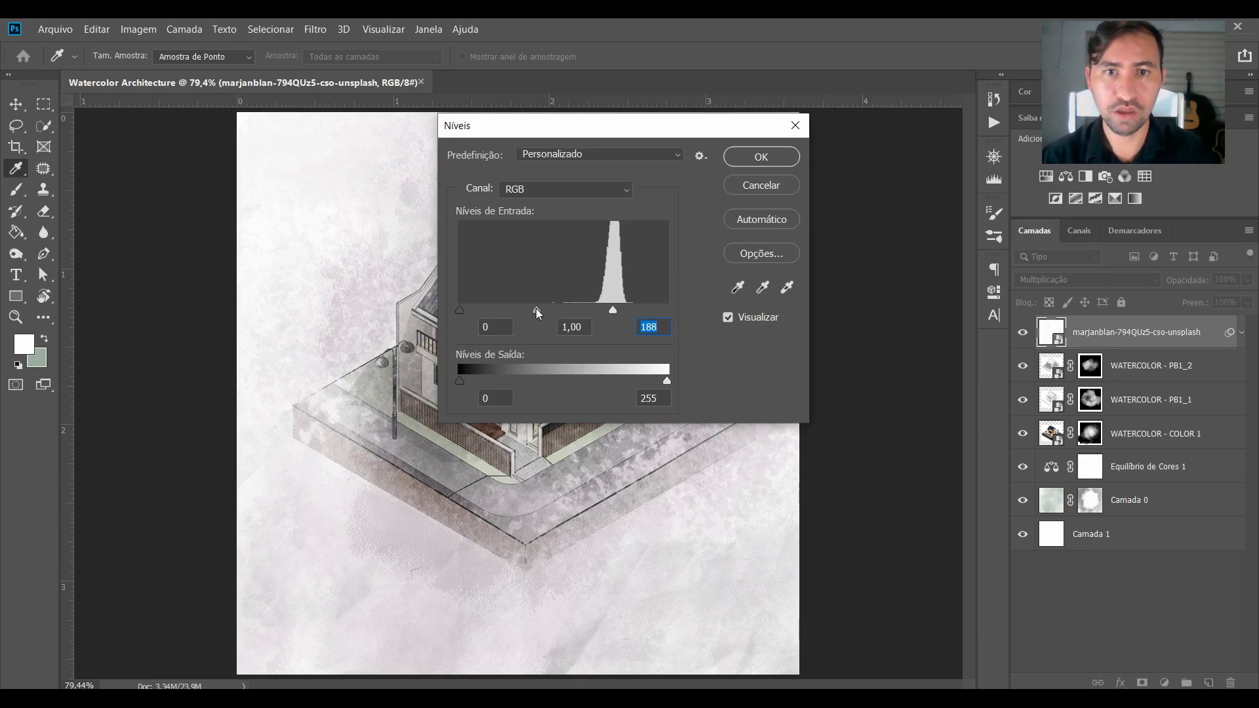
drag(536, 310, 572, 313)
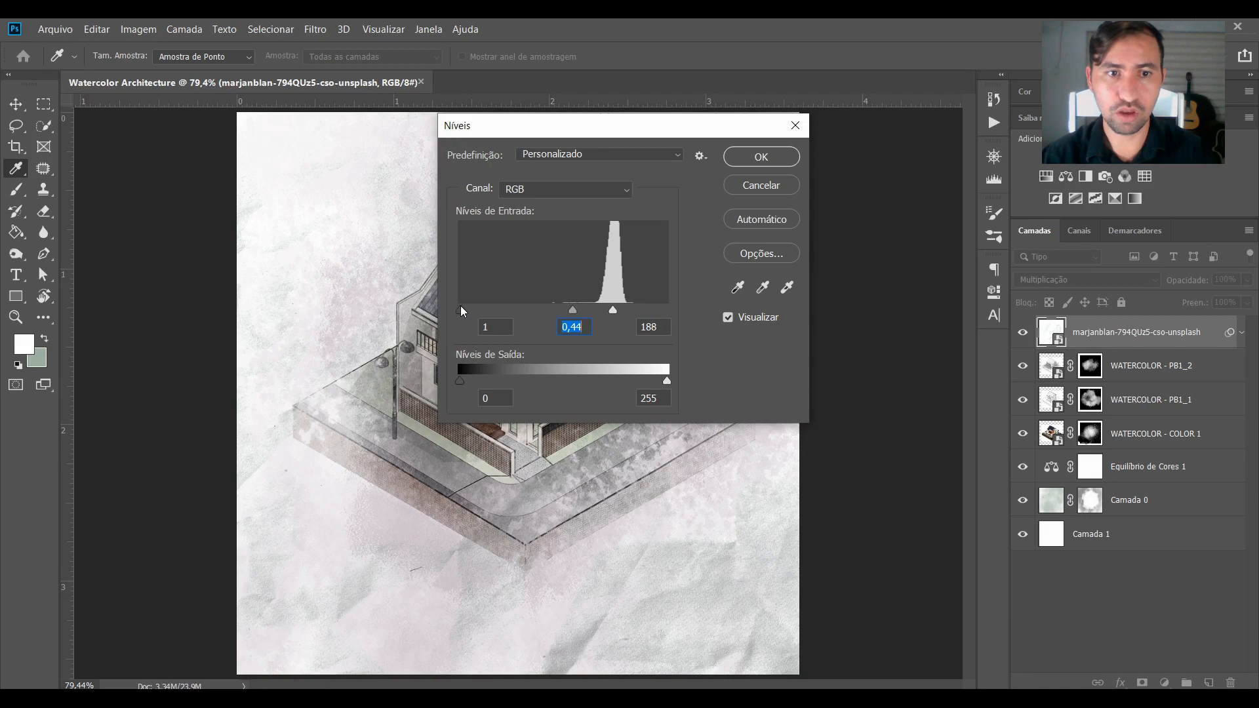
drag(461, 311, 501, 311)
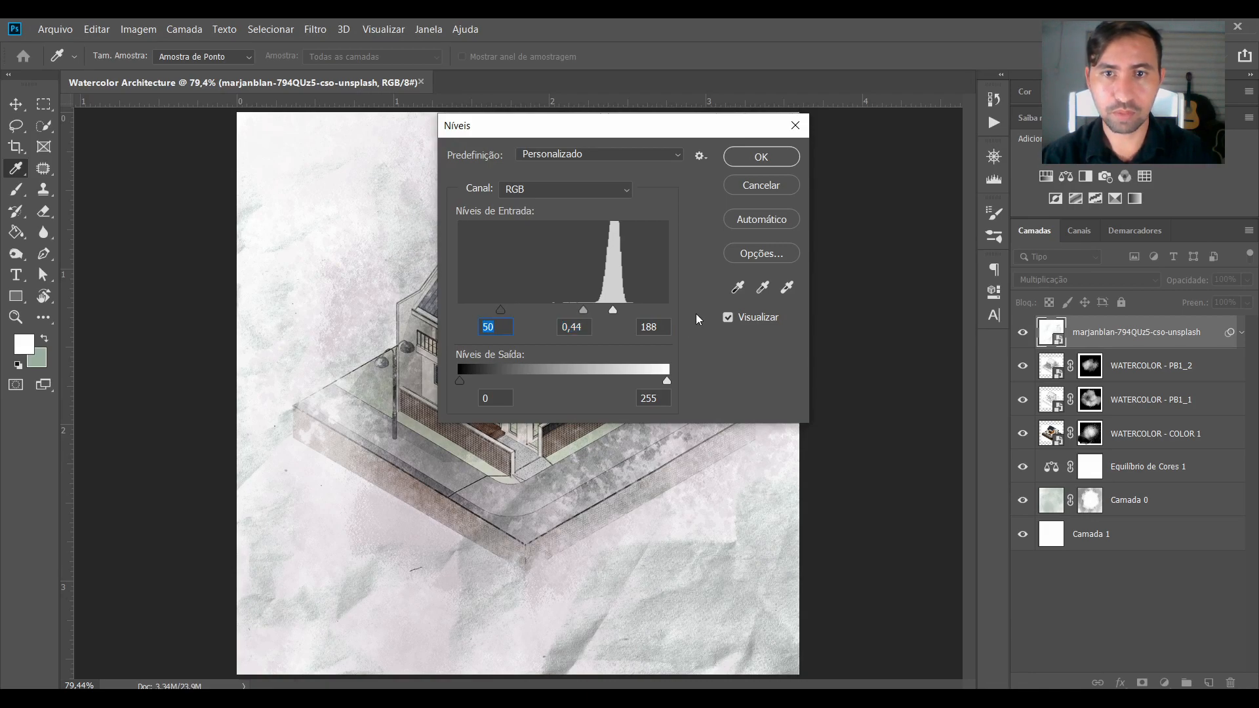
drag(613, 311, 587, 306)
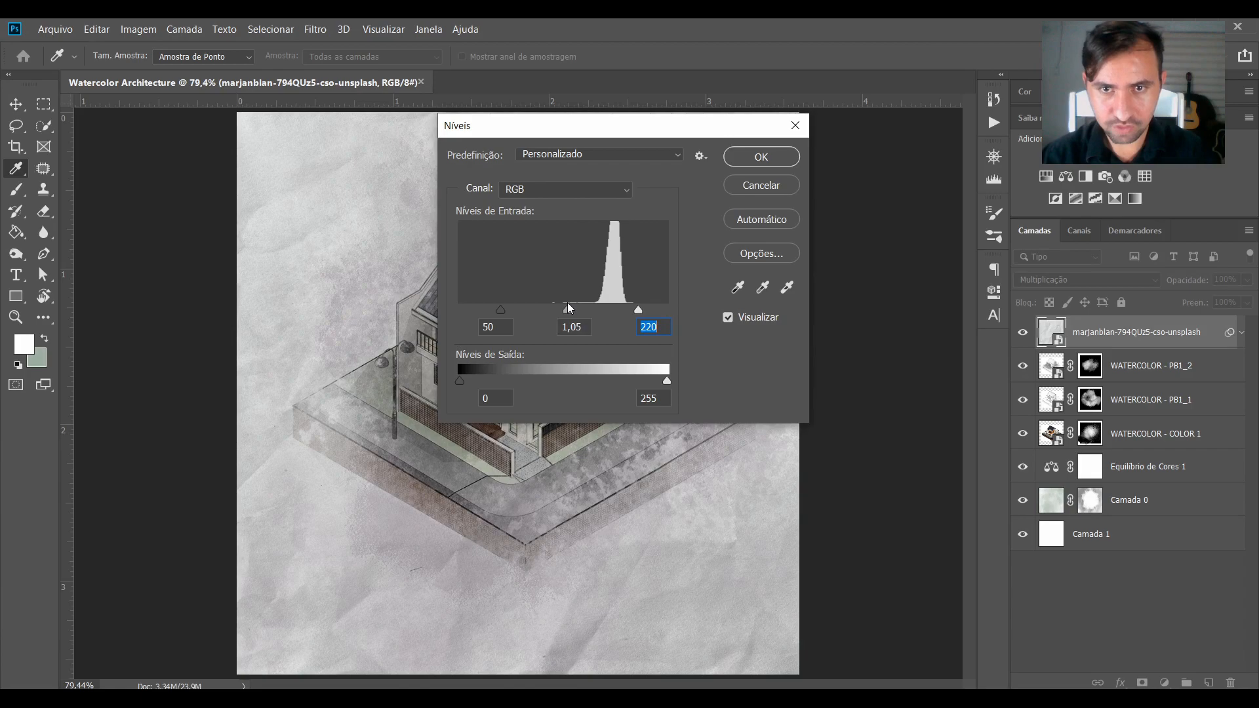
drag(571, 307, 641, 308)
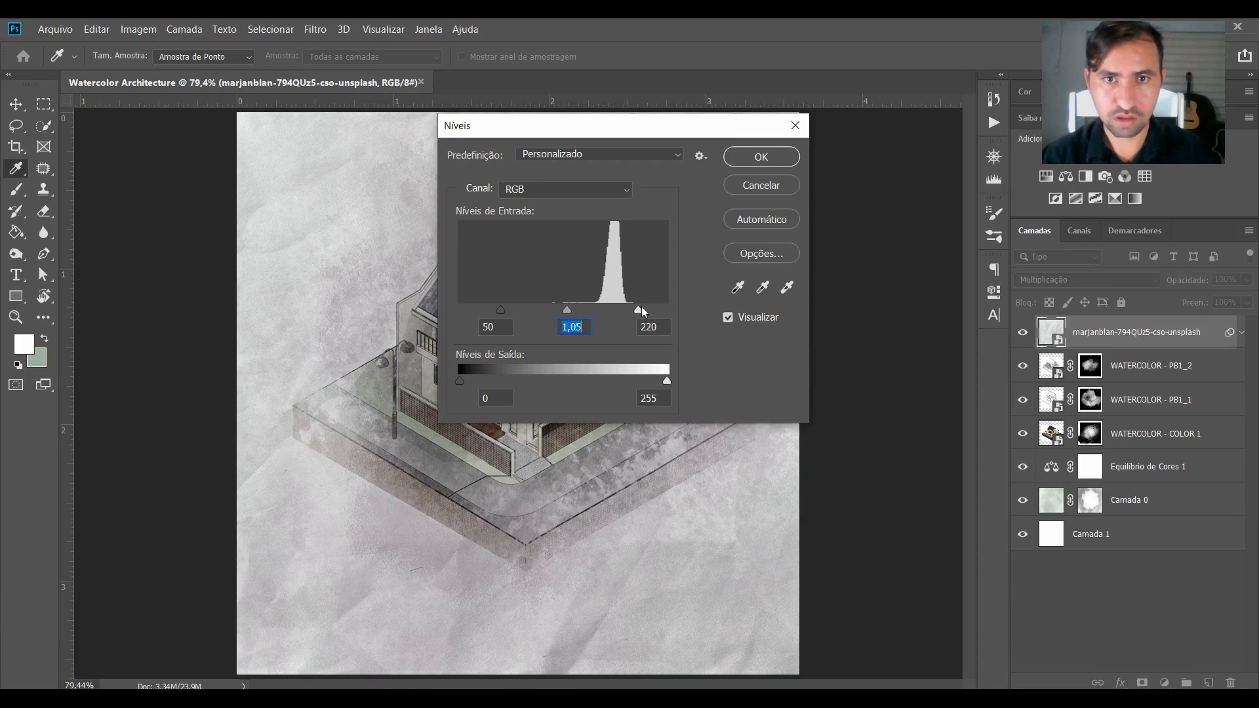
drag(461, 380, 513, 366)
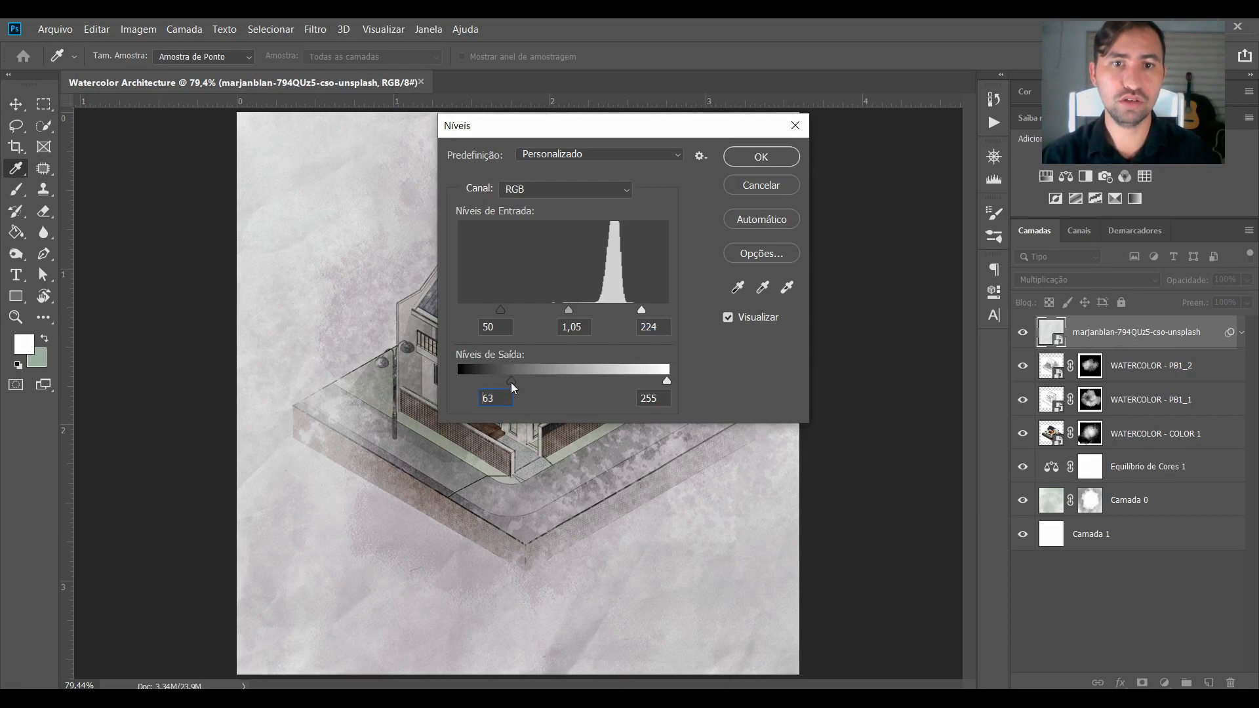
click(757, 157)
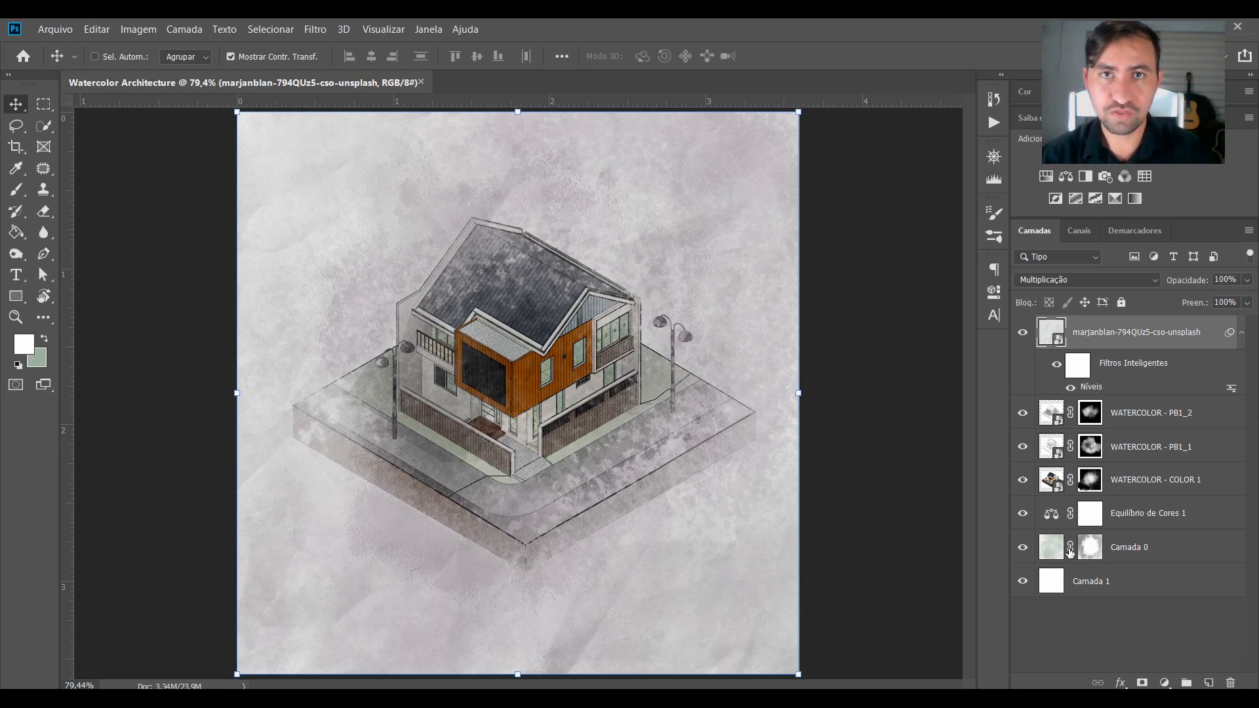
Compare the illustration with and without the paper texture layer, leaving the texture shown and selected.
click(1049, 552)
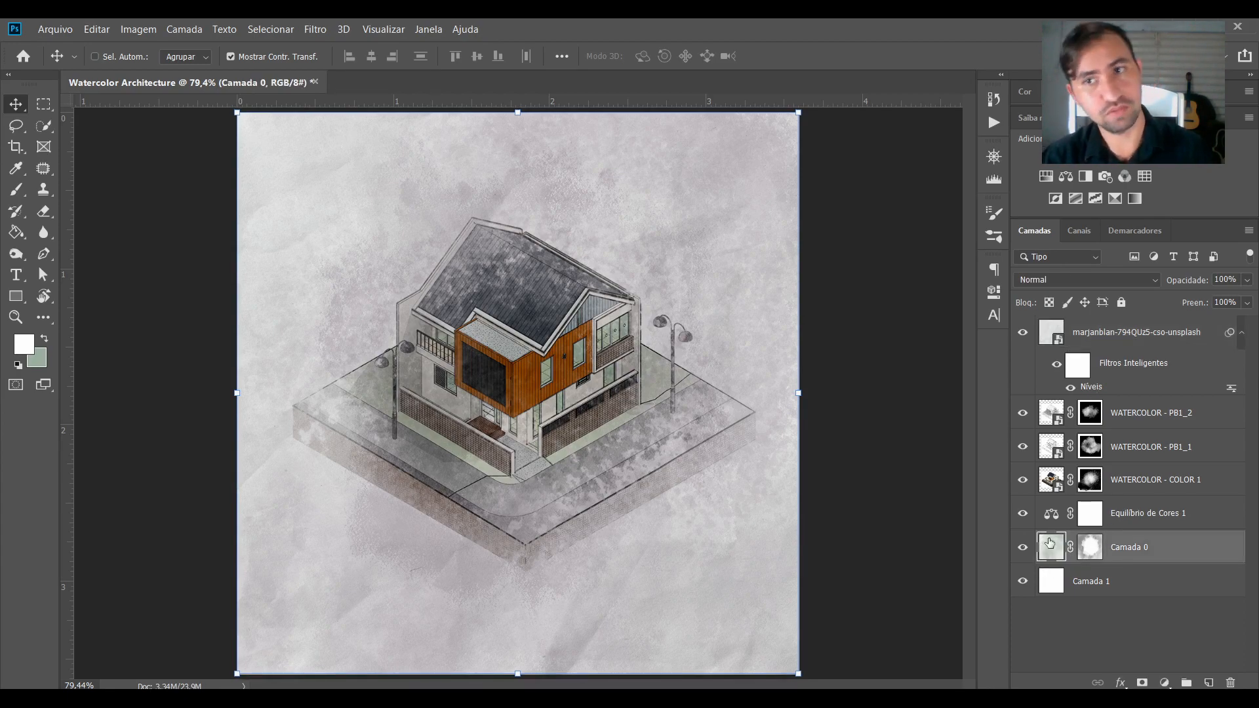
click(1096, 362)
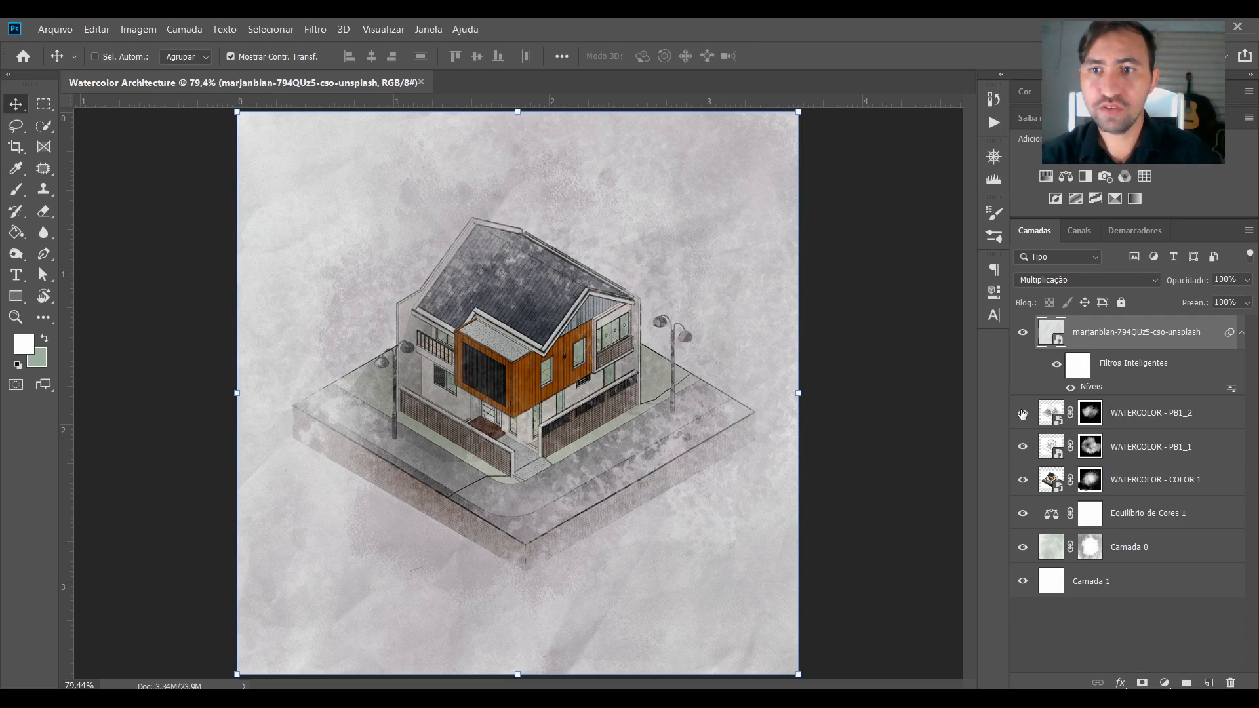
click(1023, 335)
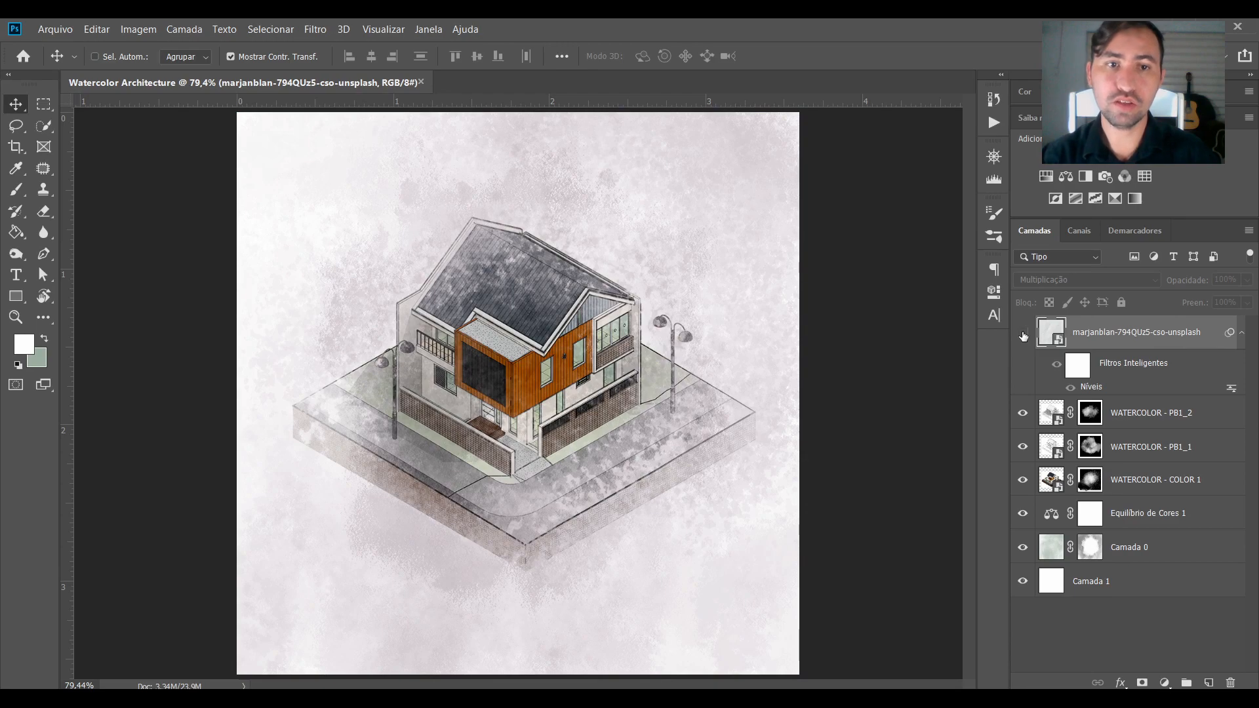
click(1023, 334)
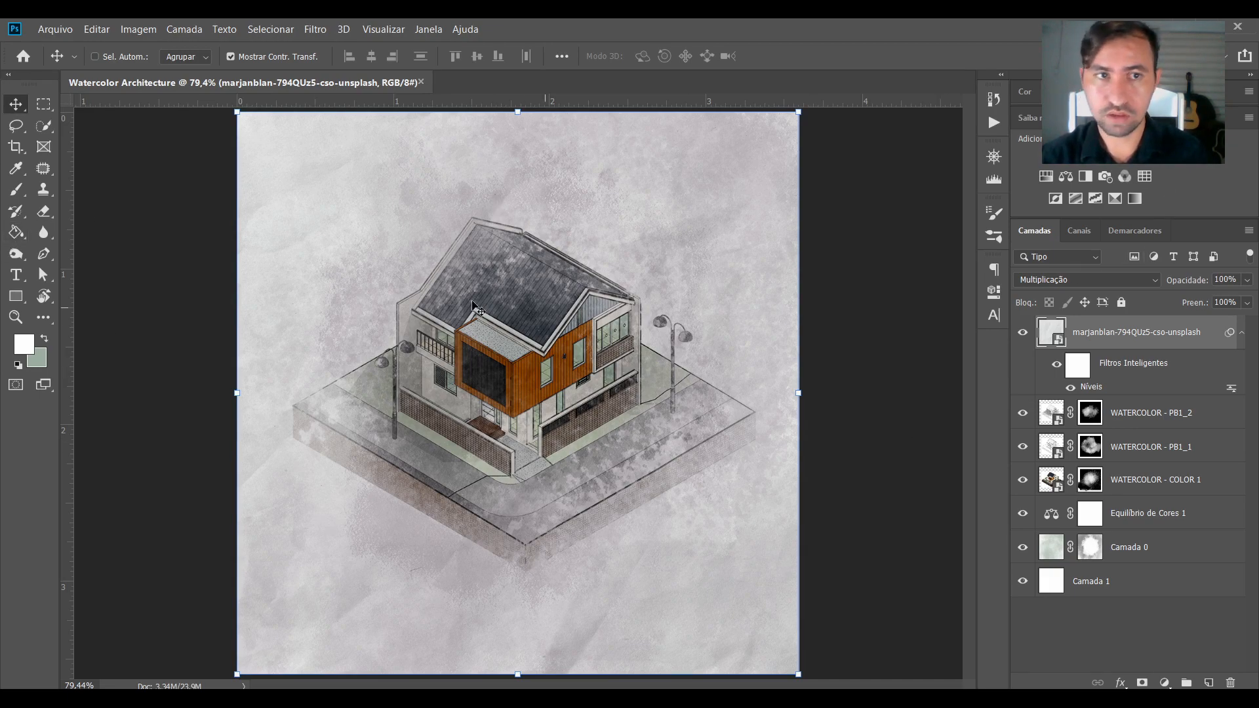
Sample the orange of the house's wood facade as the foreground color and switch to the Brush tool.
click(16, 168)
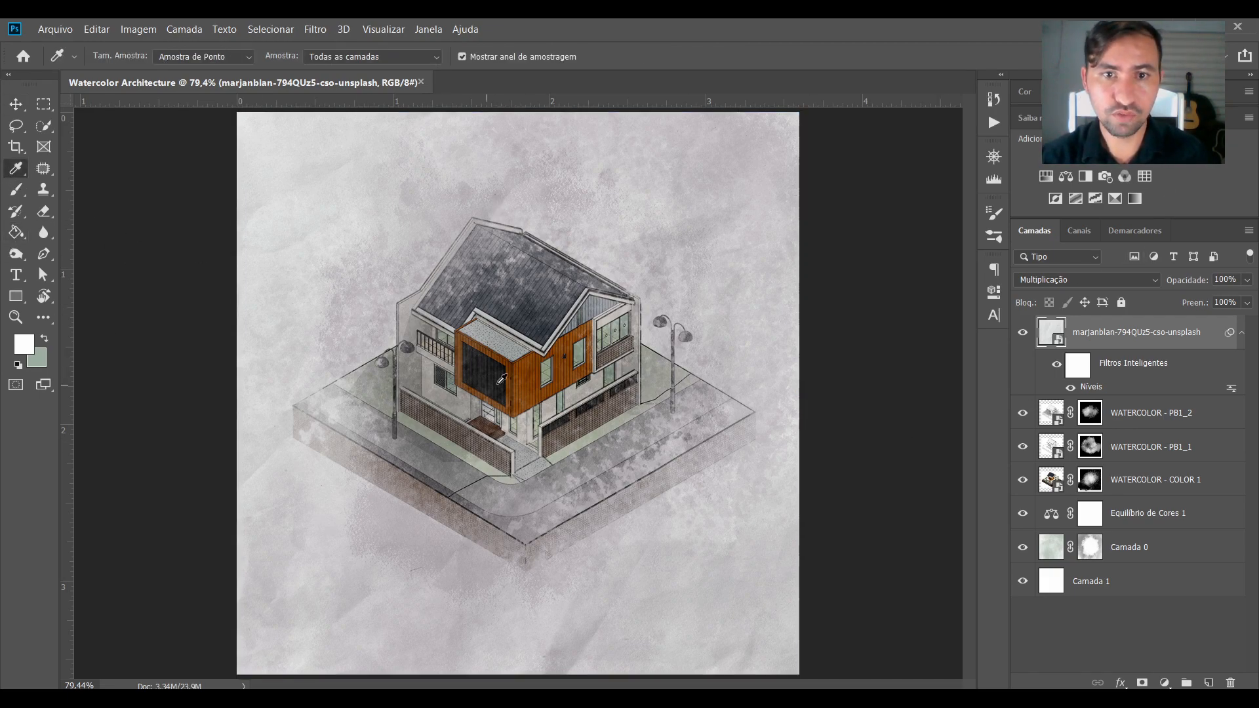
drag(531, 393, 570, 374)
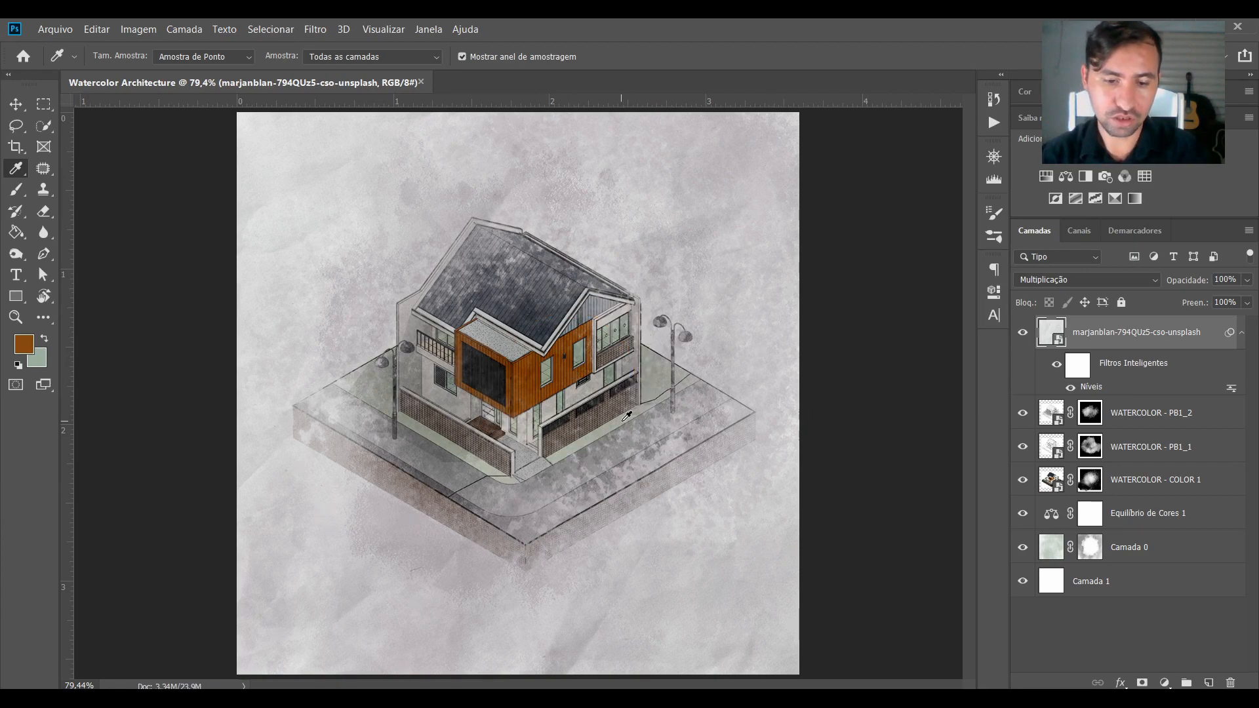
key(b)
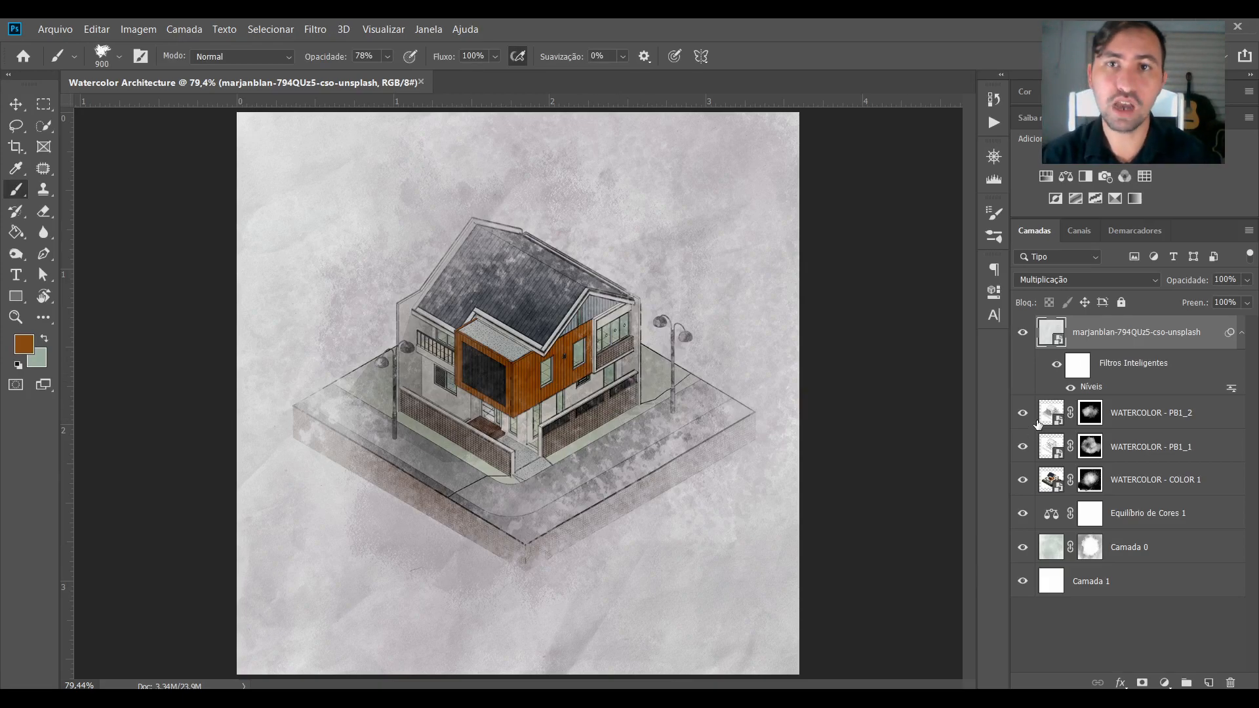
Add a new layer above WATERCOLOR - PB1_2 and reduce the brush size to 500.
click(1184, 418)
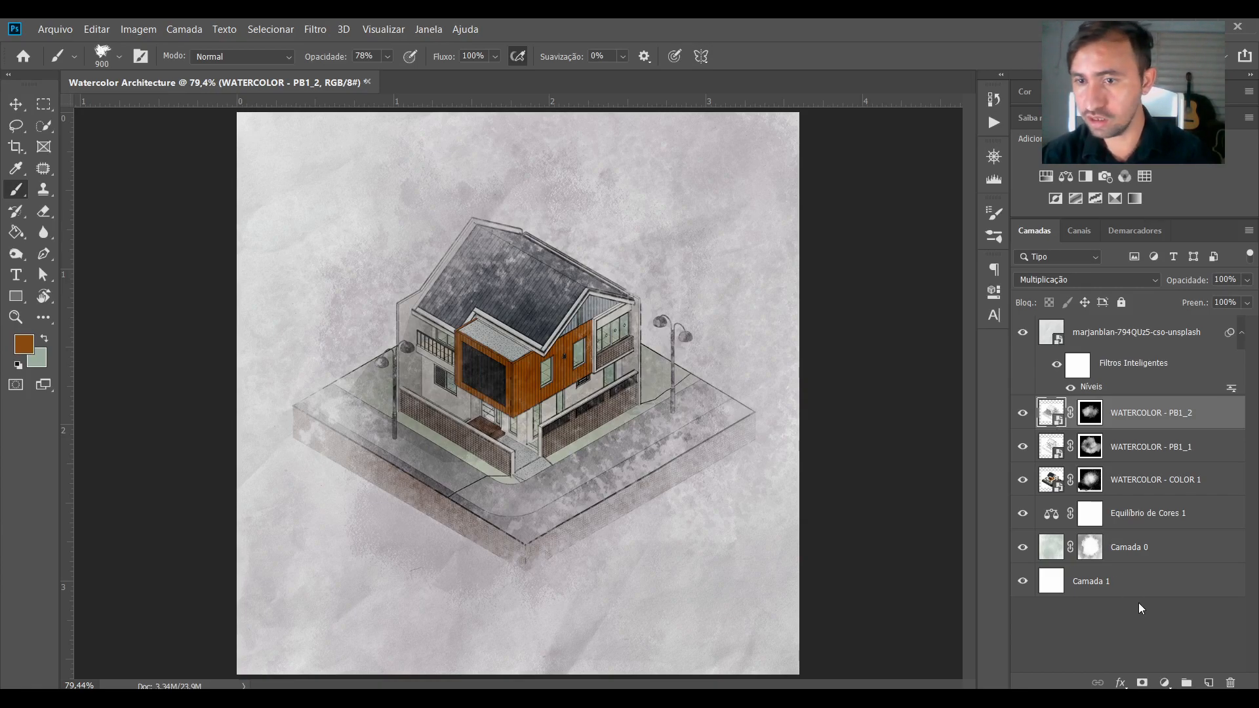
click(1211, 683)
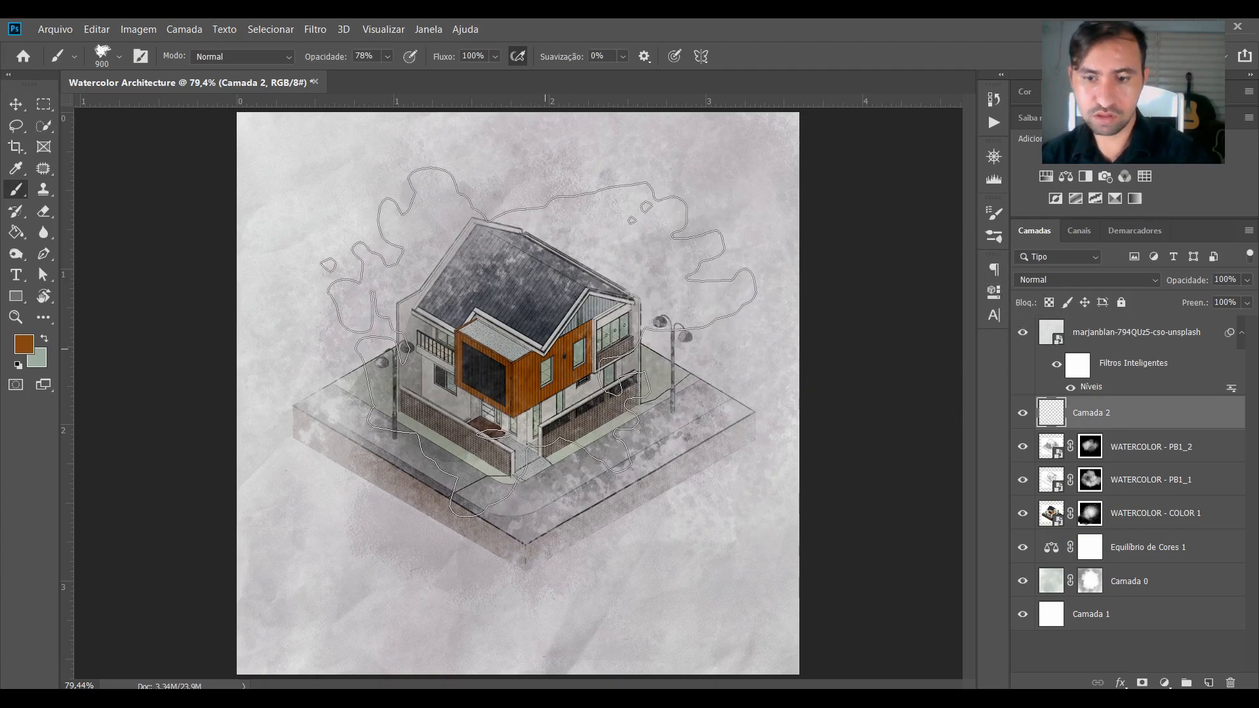
key(bracketleft)
key(bracketleft)
key(bracketleft)
key(bracketleft)
Try an orange brush stroke over the right half of the house at 78% opacity, and undo it.
mouse_move(609, 262)
mouse_down()
mouse_move(682, 308)
mouse_move(590, 407)
mouse_move(564, 368)
mouse_up()
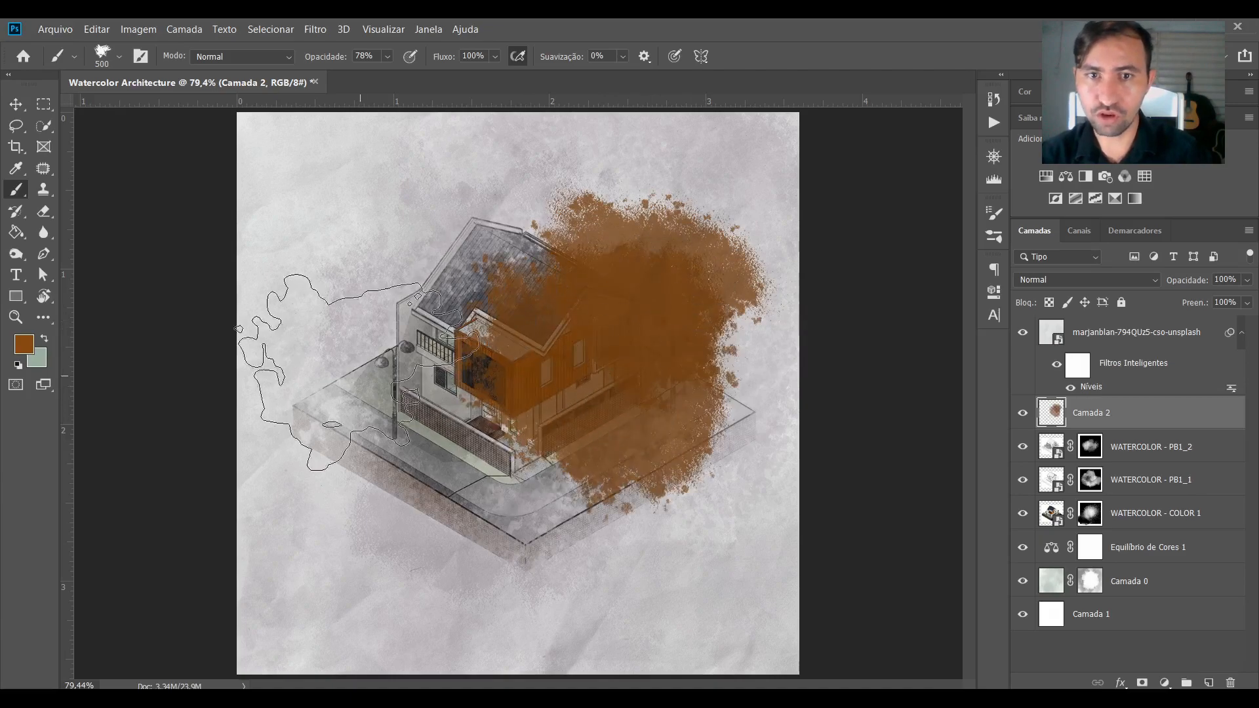
key(ctrl+z)
key(ctrl+z)
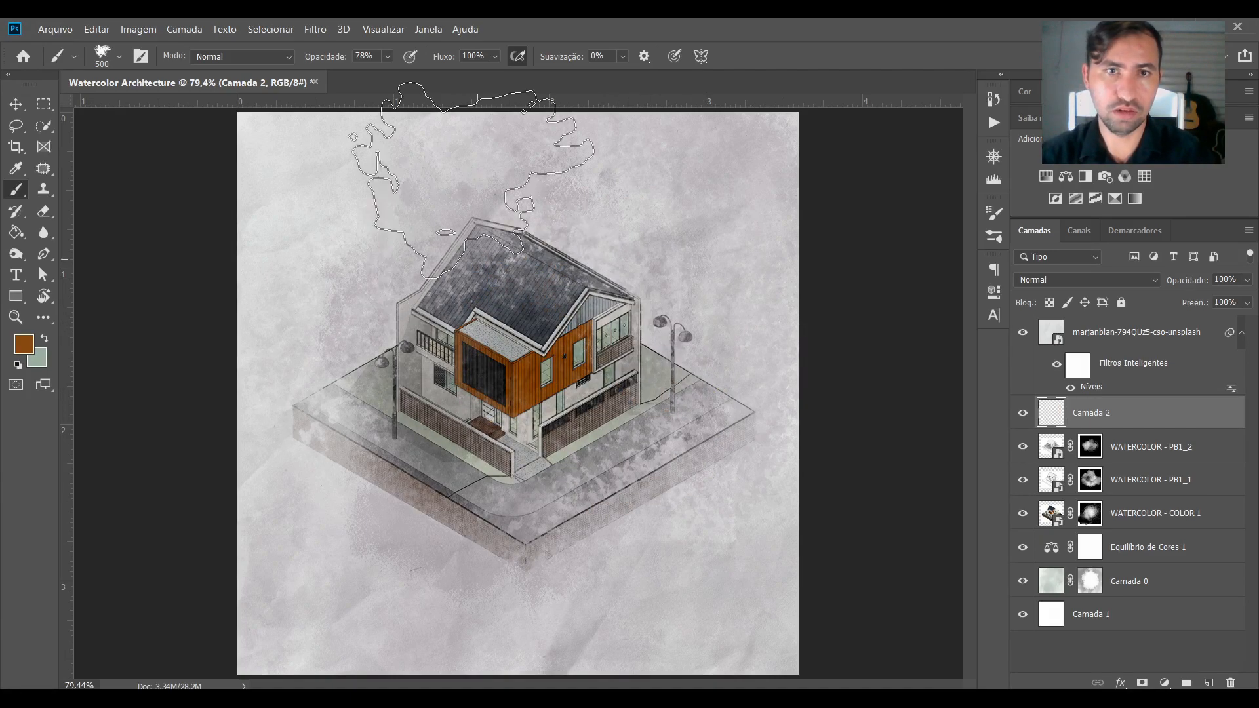
Lower the brush opacity to 56% and dab orange beside the house, over its front and at the base's lower-left edge.
click(386, 58)
drag(400, 80, 383, 75)
click(656, 336)
click(484, 358)
click(428, 474)
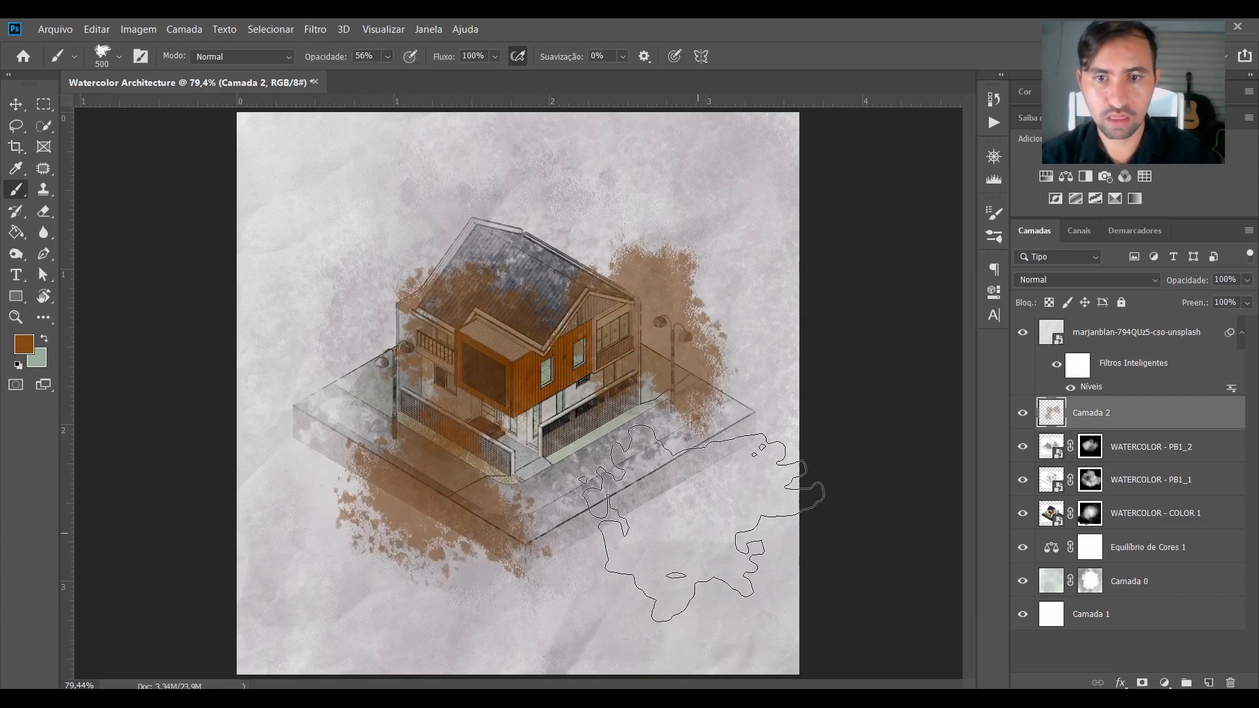
Paint orange over the right side and upper part of the canvas with the brush at size 1100, and lower the brush opacity to 15%.
key(bracketright)
key(bracketright)
key(bracketright)
key(bracketright)
key(bracketright)
key(bracketright)
mouse_move(767, 502)
mouse_down()
mouse_move(816, 226)
mouse_move(254, 173)
mouse_up()
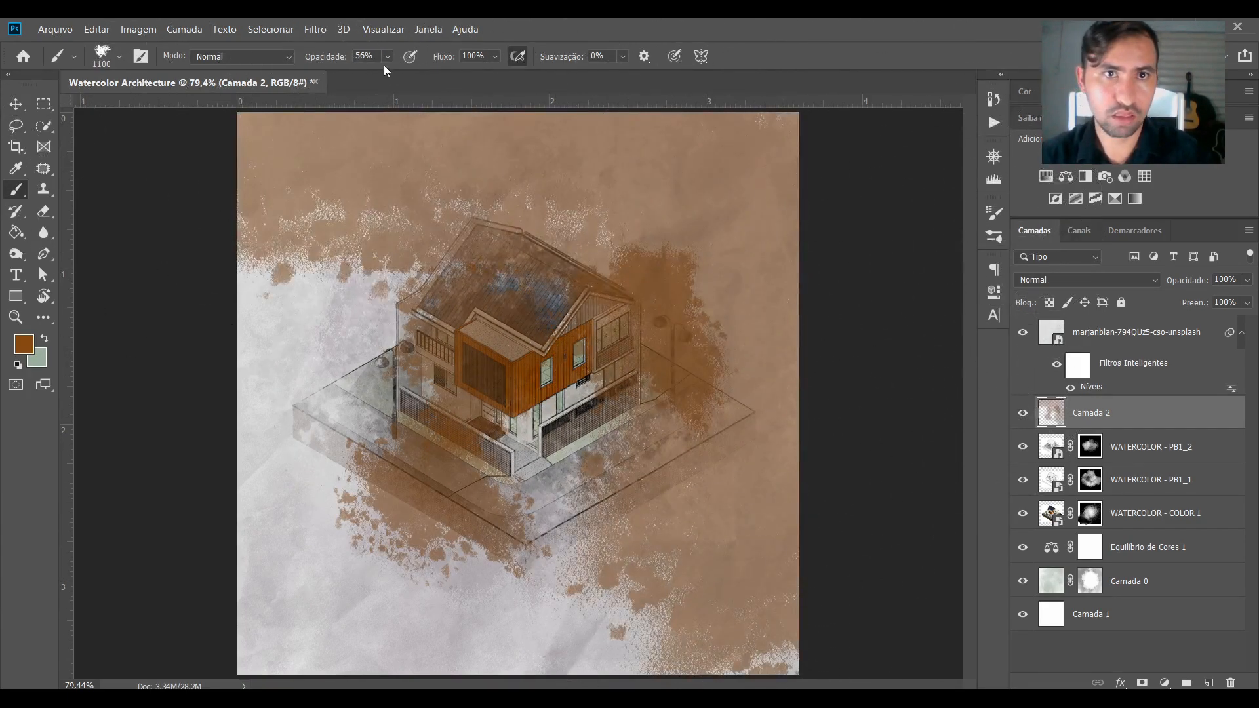
drag(396, 77, 365, 75)
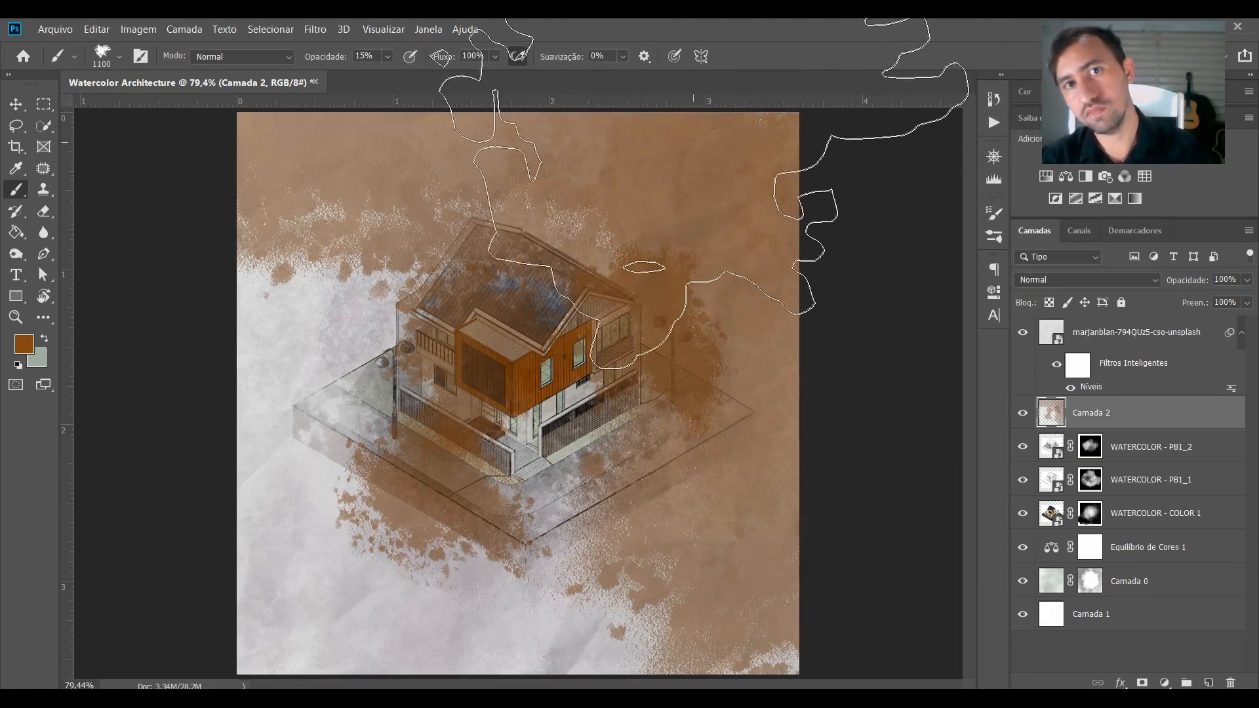
Lower the orange-painted layer Camada 2 to 29% opacity and set its blend mode to Sobrepor (Overlay).
click(14, 105)
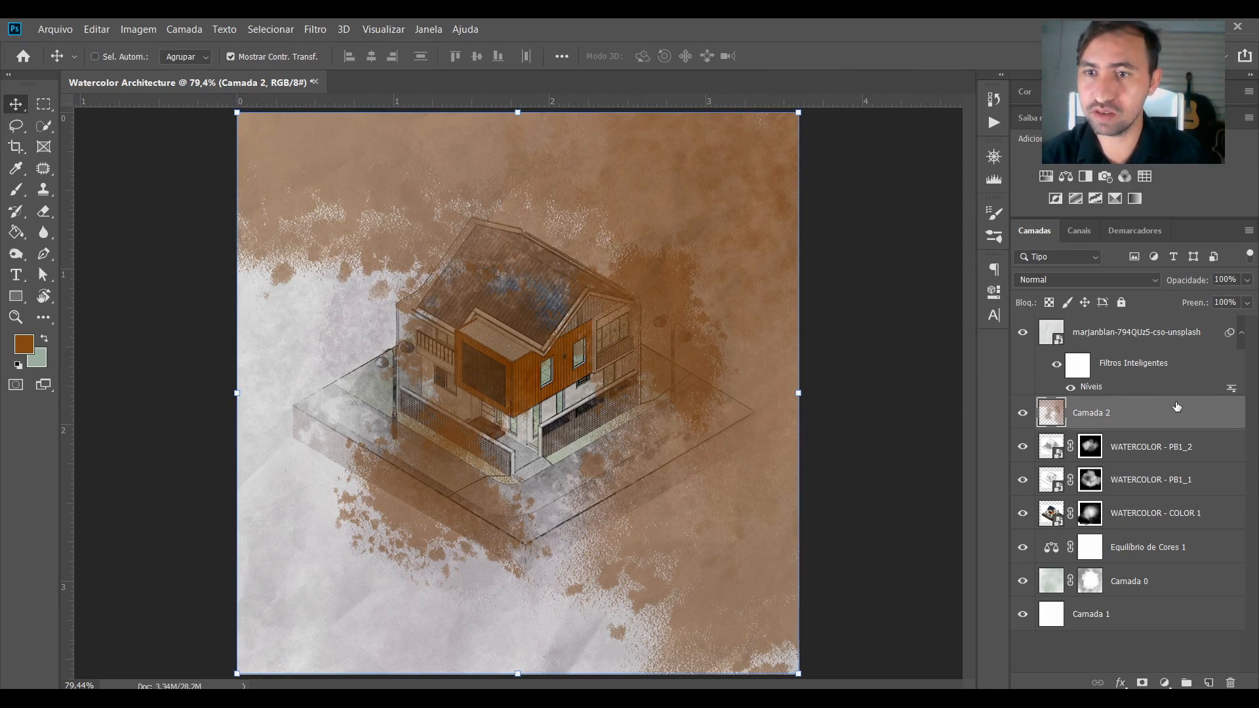
click(1246, 280)
drag(1248, 298, 1194, 300)
click(1115, 280)
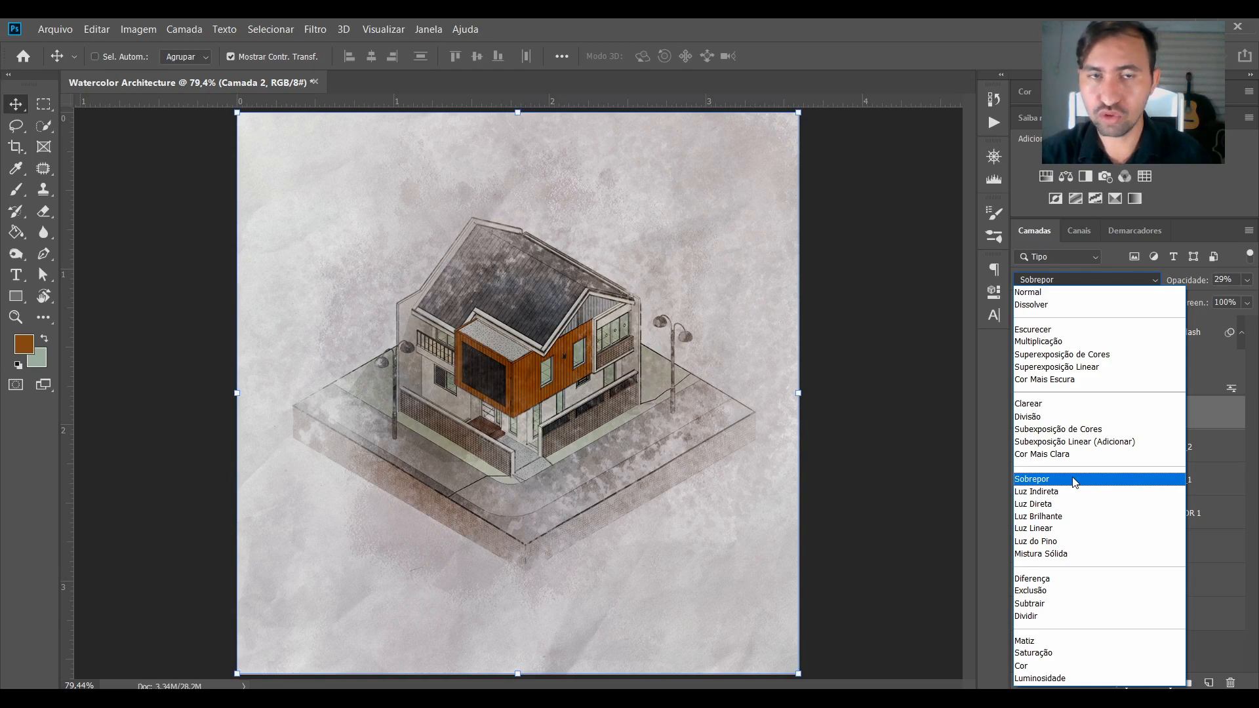
click(1076, 482)
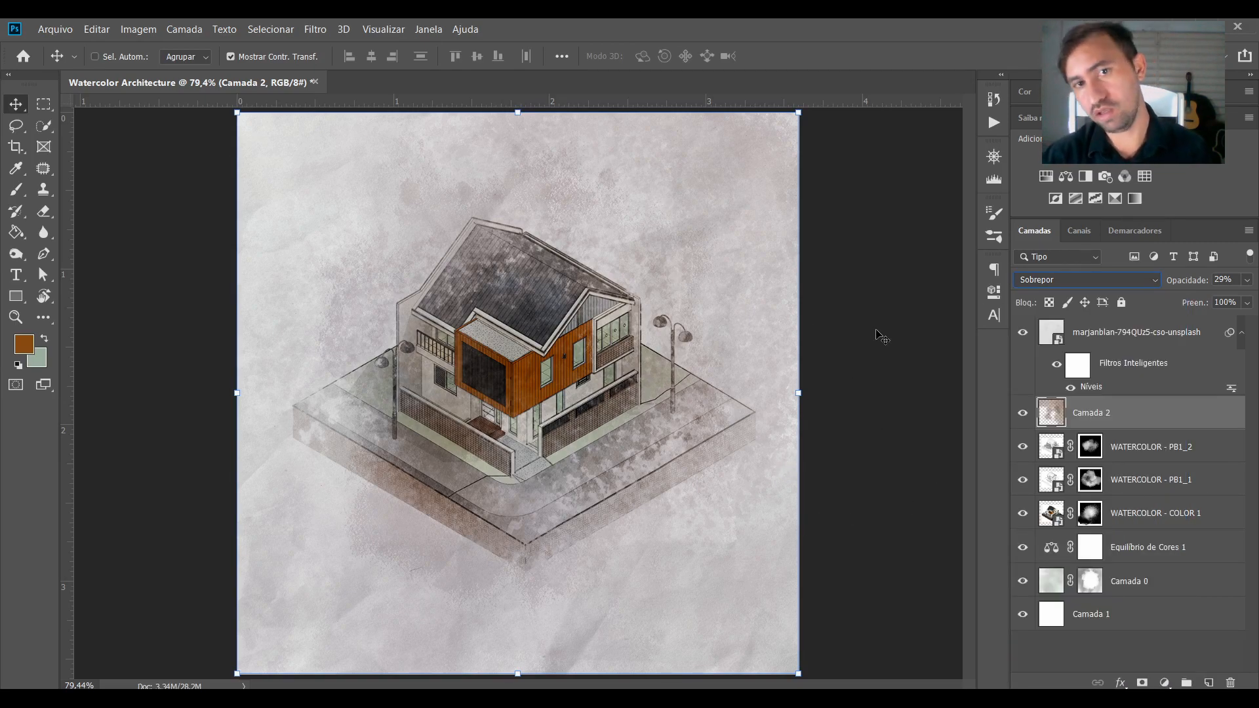
Check what the WATERCOLOR - PB1_2 and WATERCOLOR - PB1_1 linework layers contribute by hiding and showing each one.
click(1129, 381)
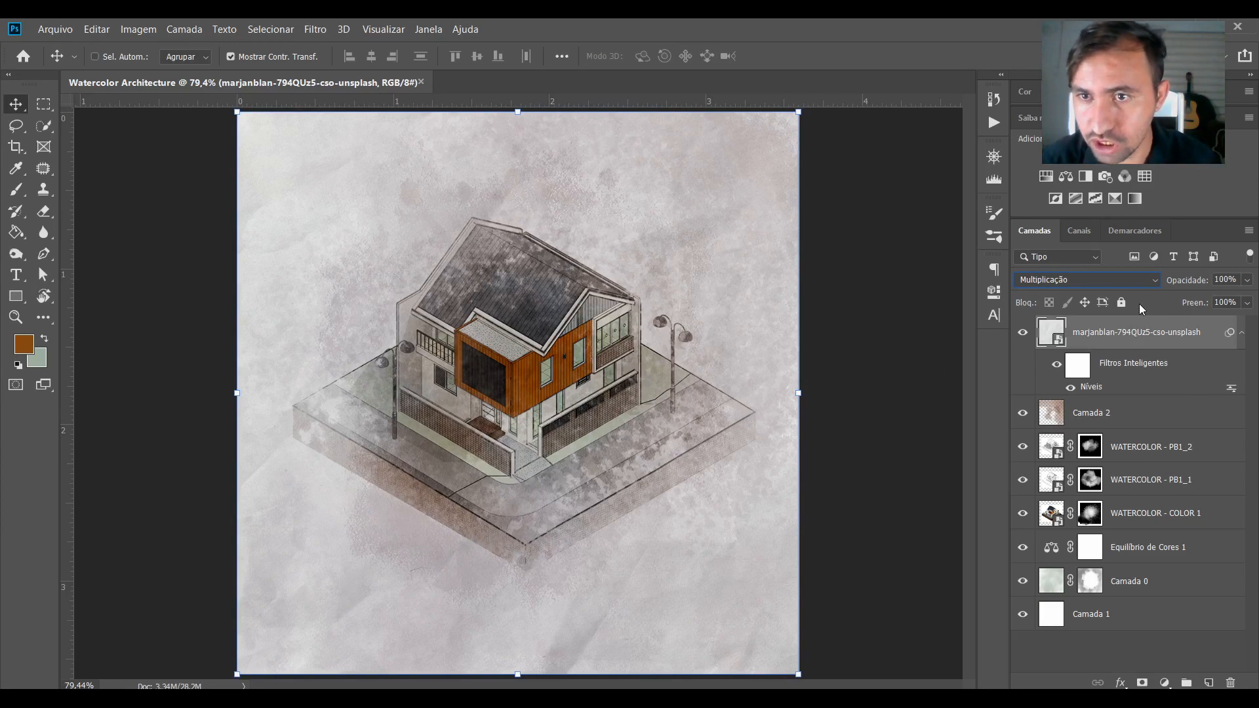
click(1129, 448)
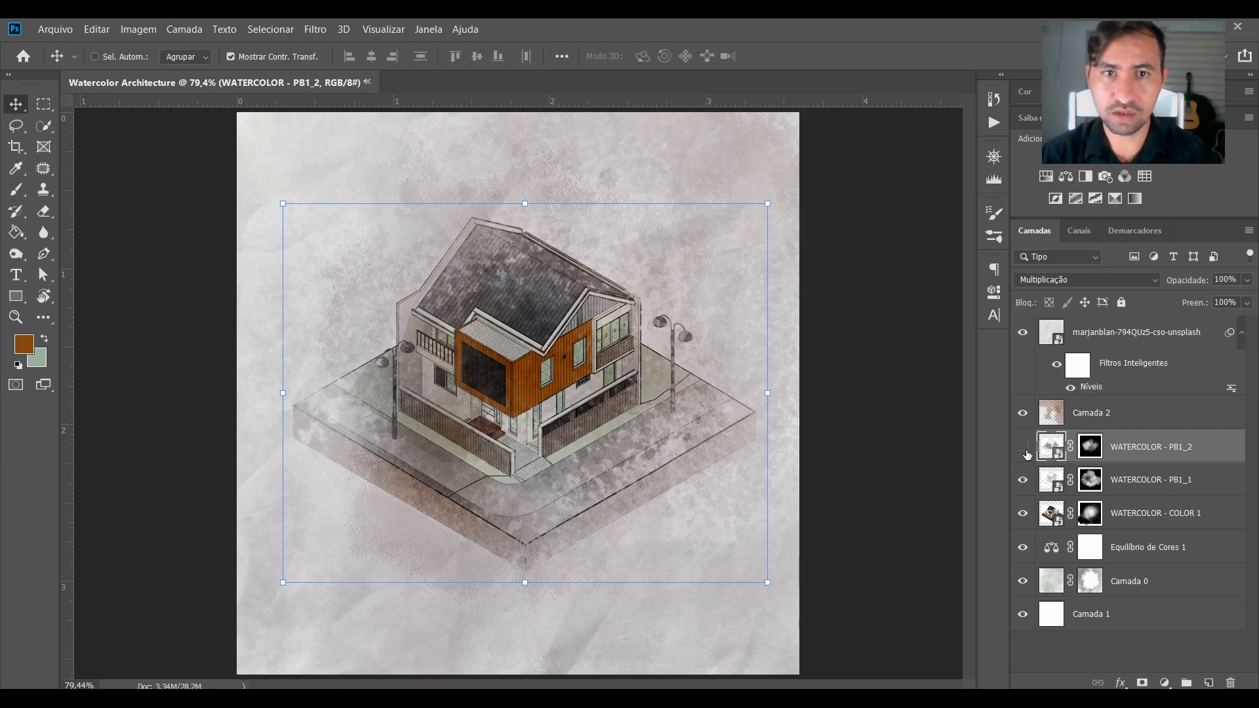
click(1024, 448)
click(1024, 481)
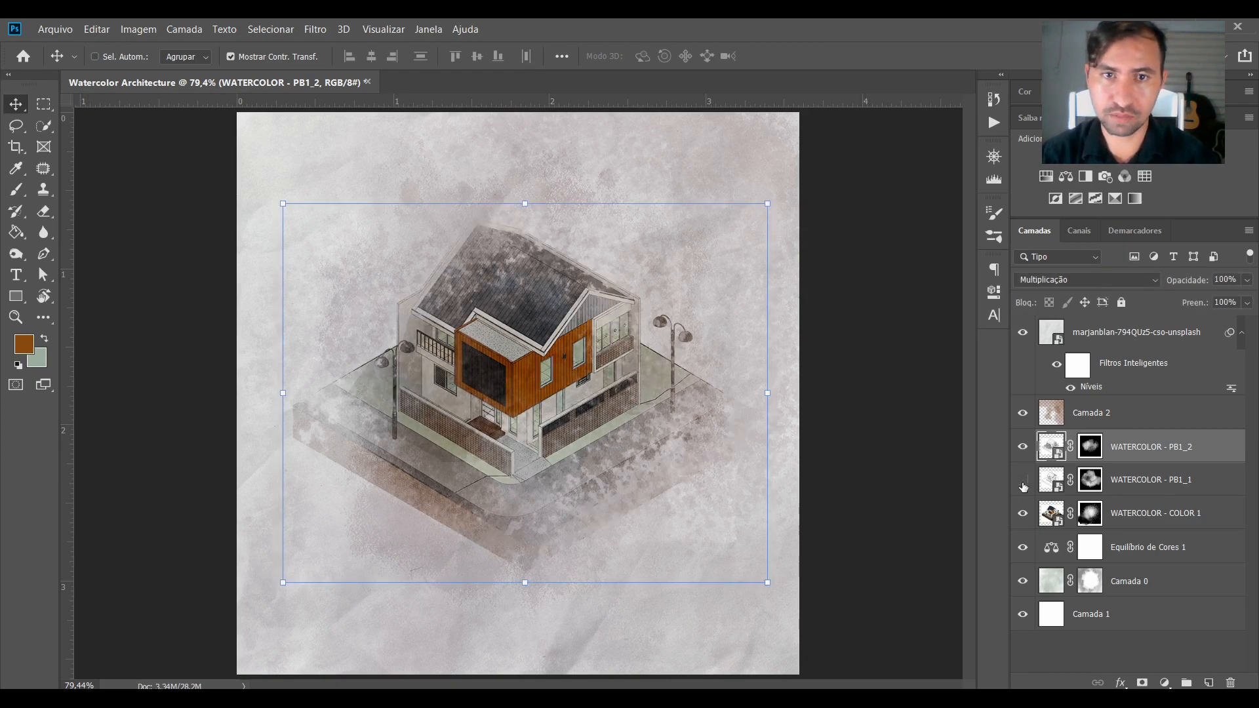
click(1023, 482)
Try a midtone Color Balance of +36, -100, +100 on the WATERCOLOR - PB1_1 layer.
click(1050, 480)
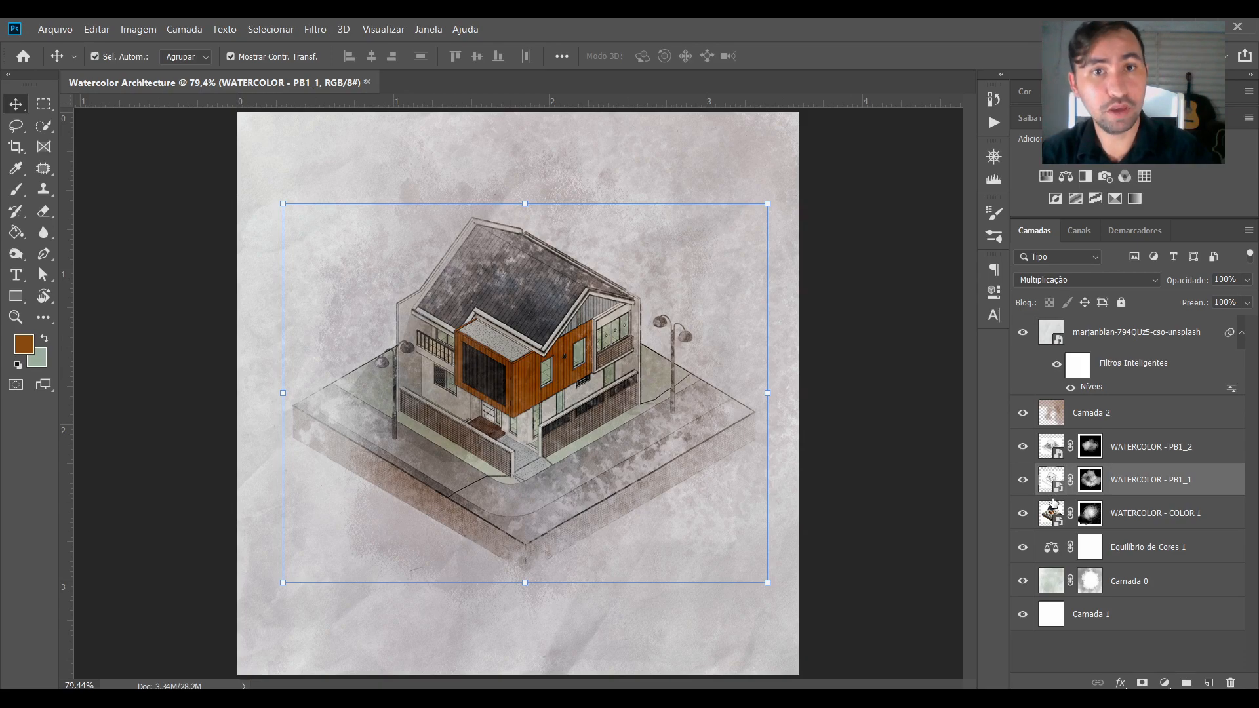
key(ctrl+b)
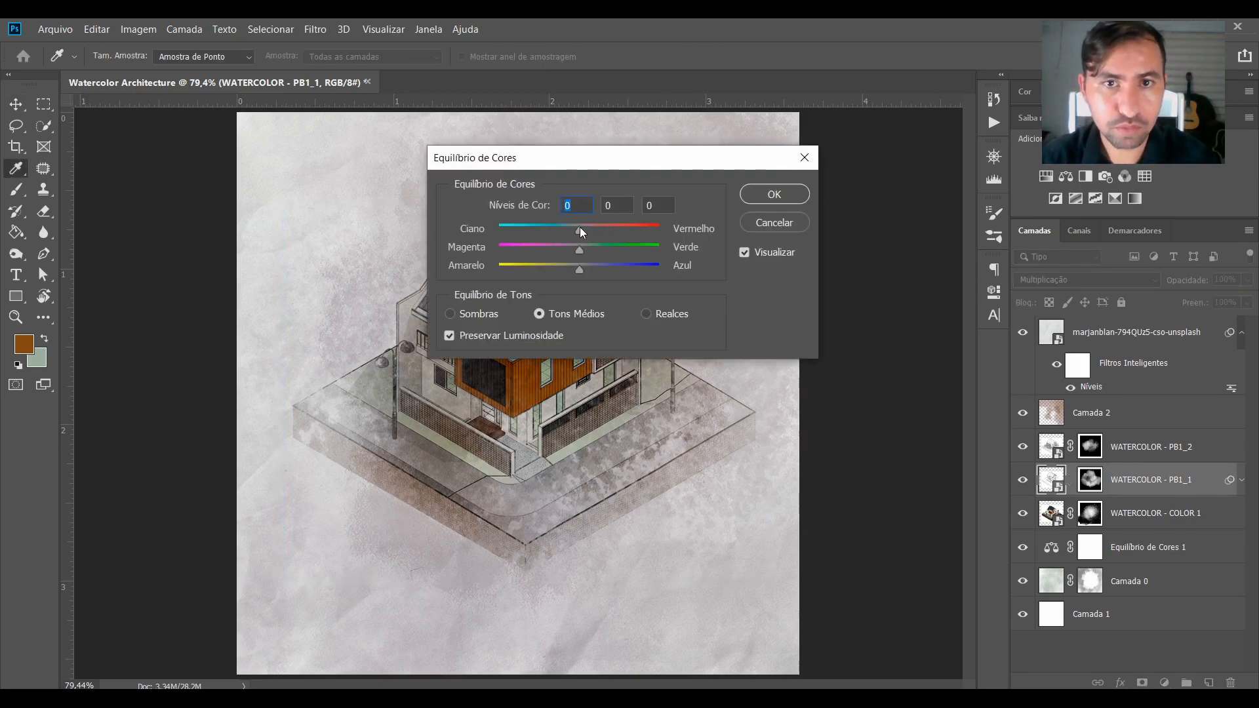
drag(514, 230, 533, 229)
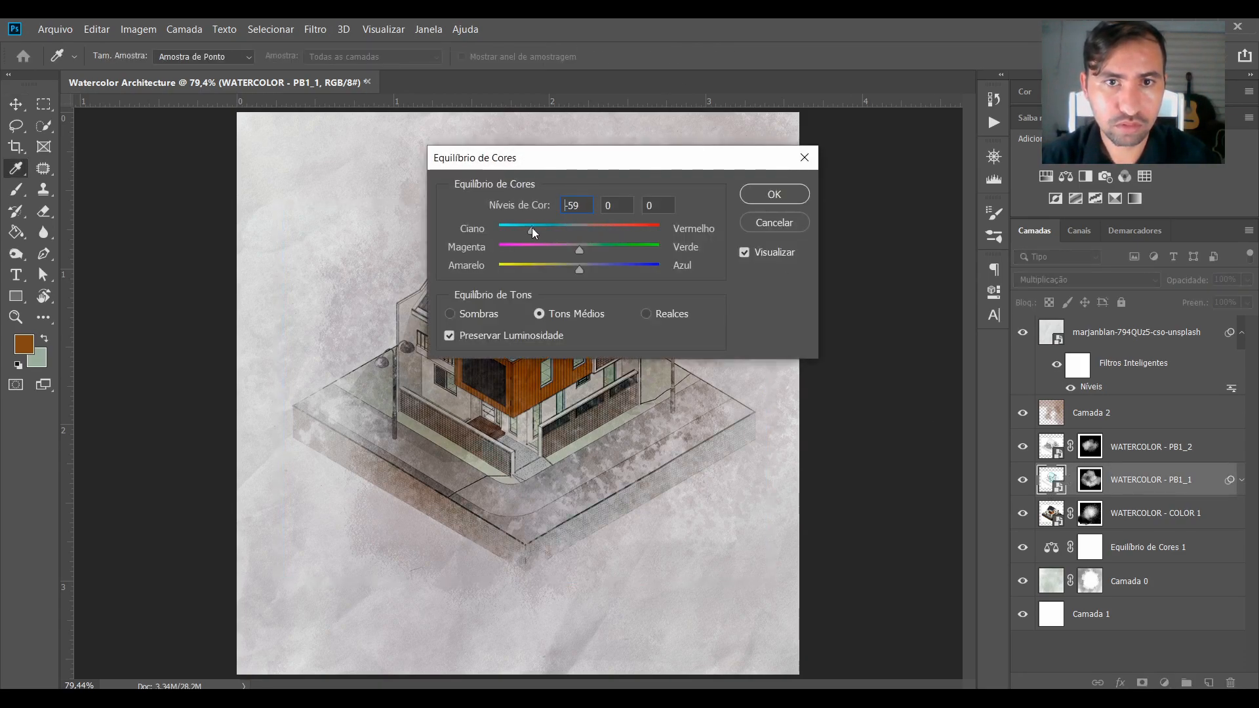
drag(582, 160, 764, 112)
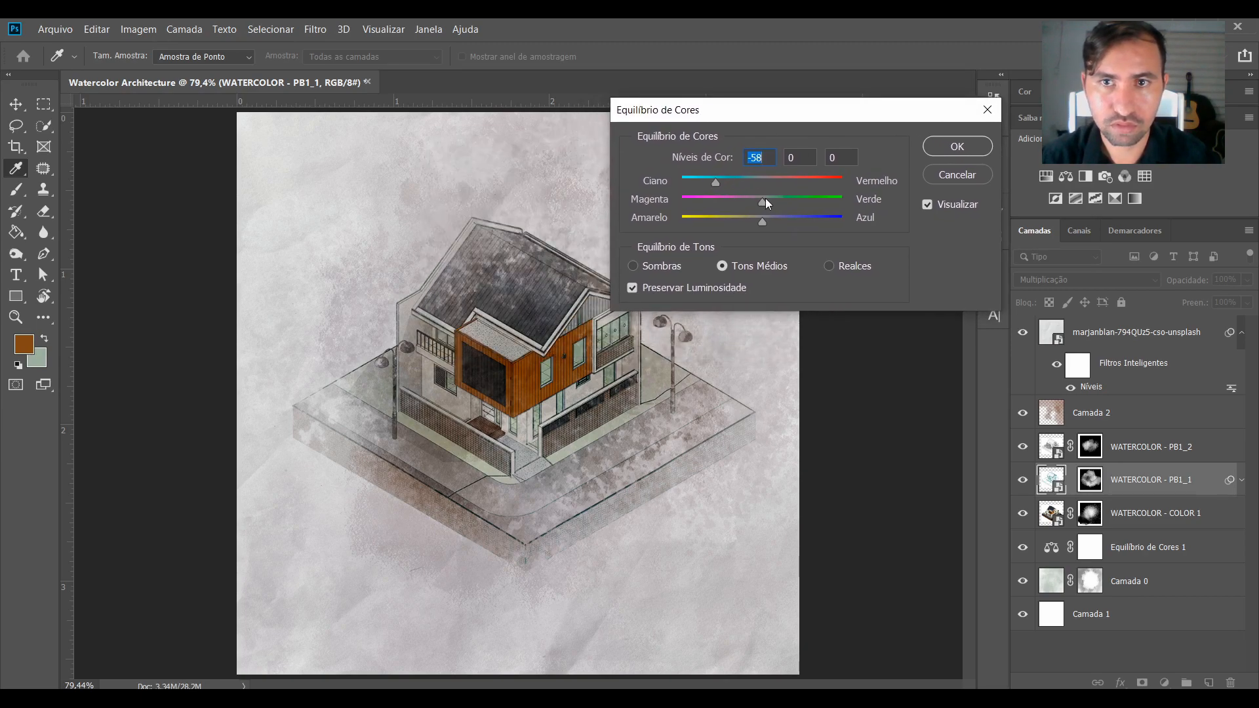
drag(760, 222, 977, 197)
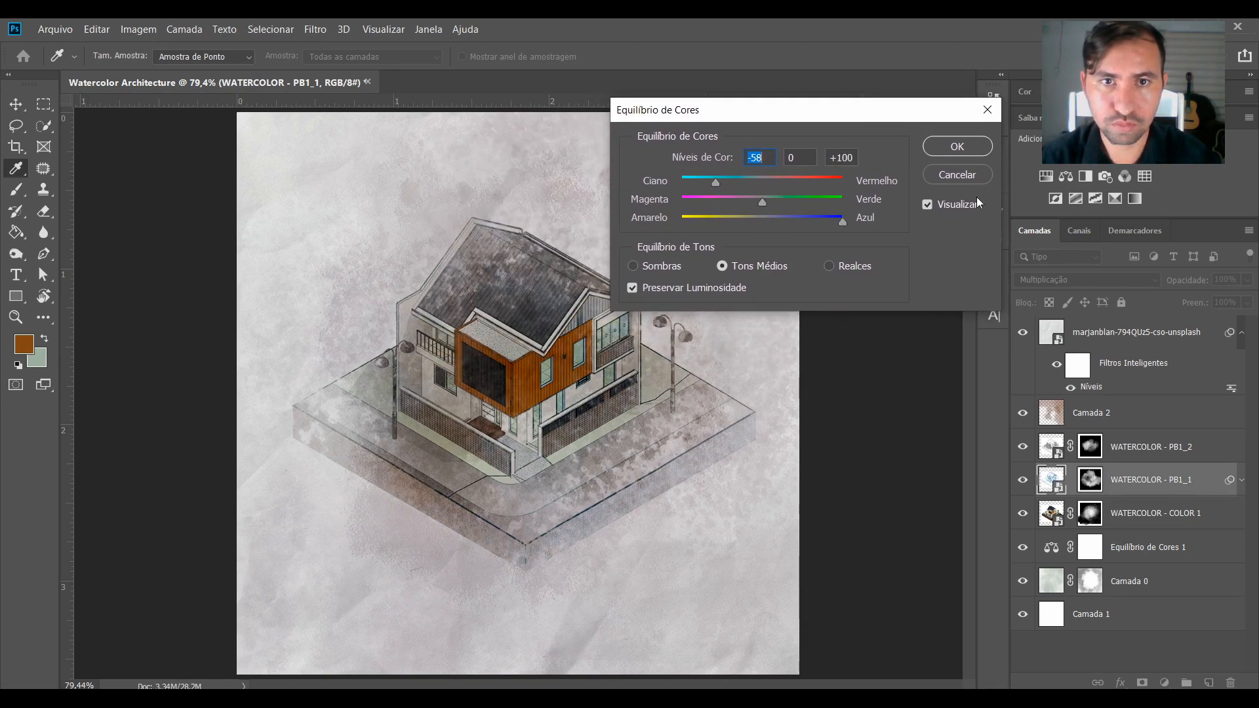
drag(715, 183, 661, 190)
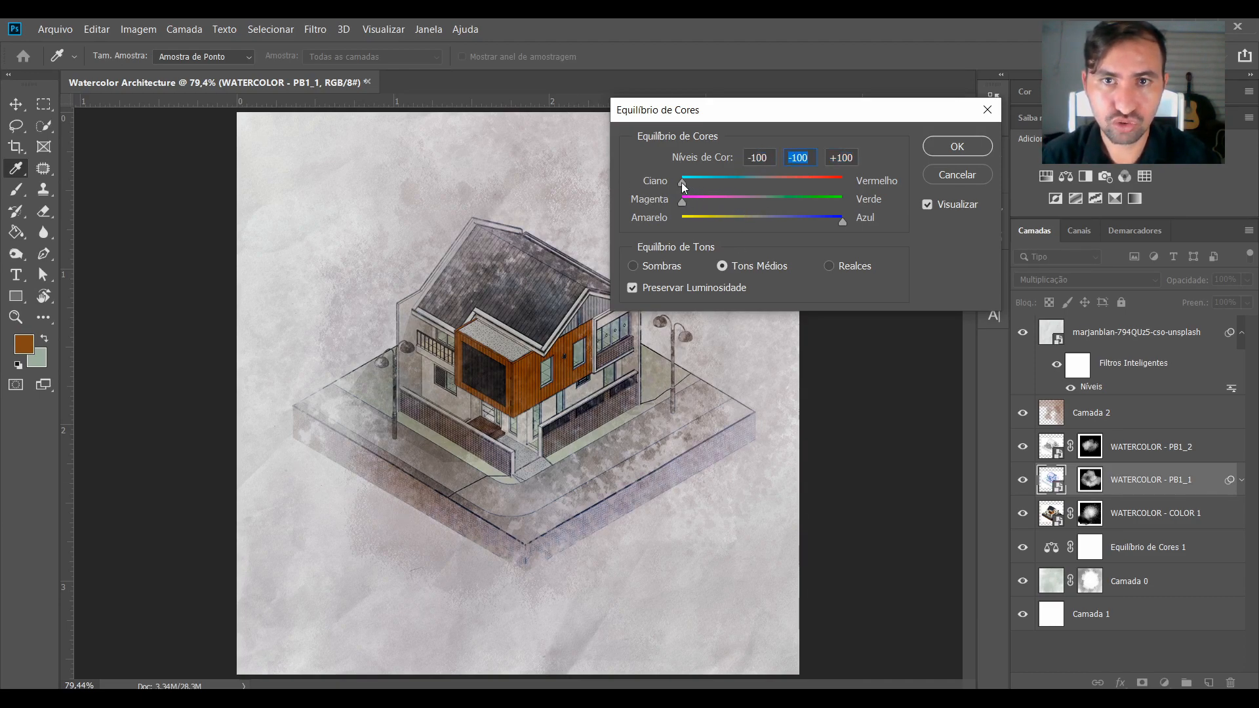
drag(732, 184, 801, 186)
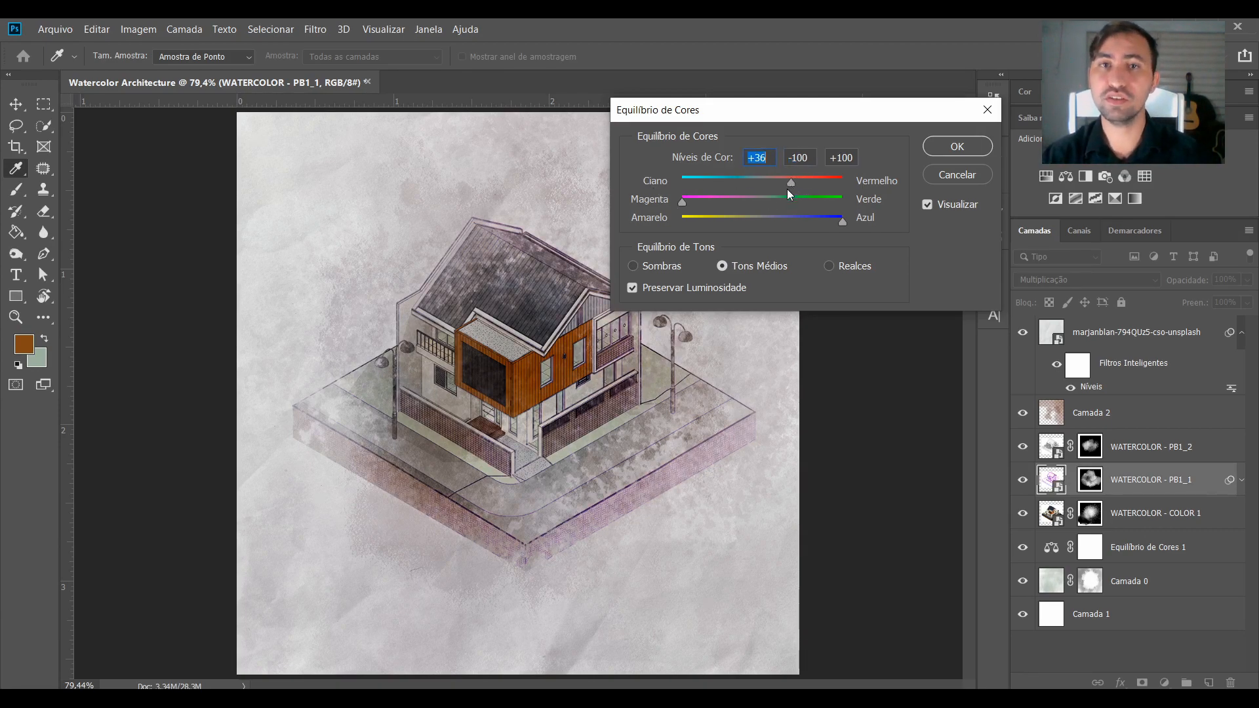
key(Return)
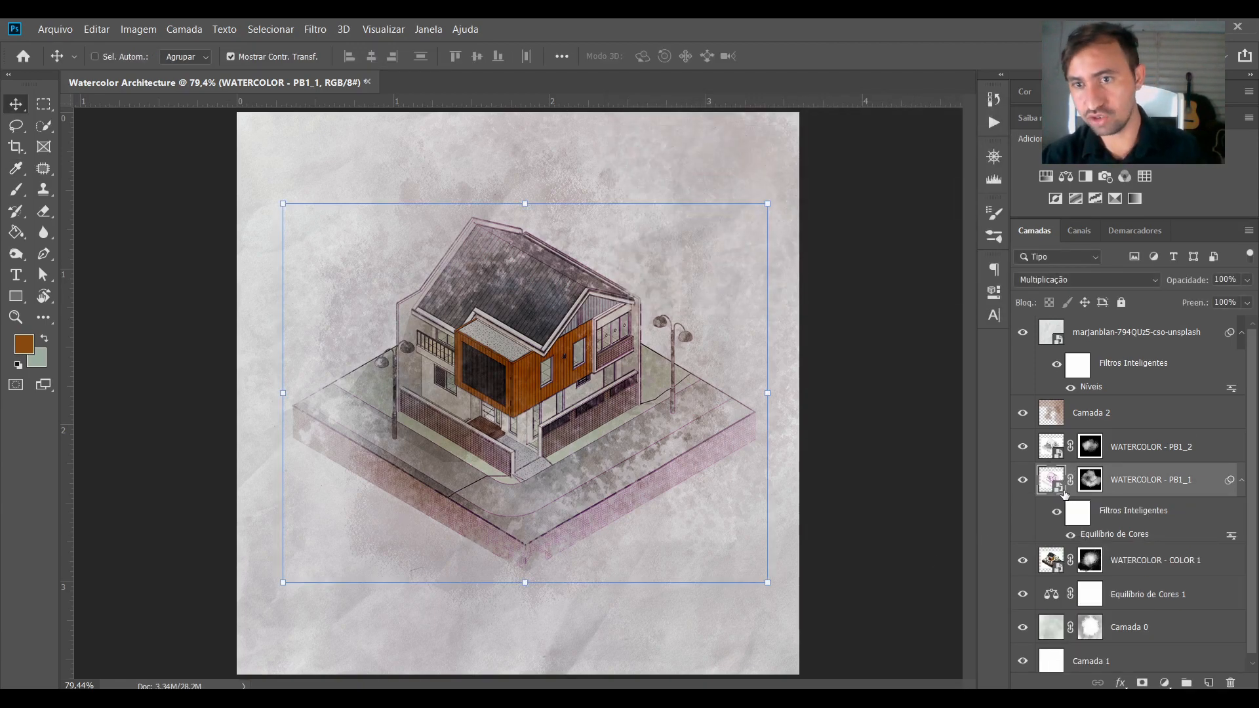
Paint black at 15% opacity over the house on the PB1_1 smart filter mask, and reduce the brush size to 400.
click(1077, 522)
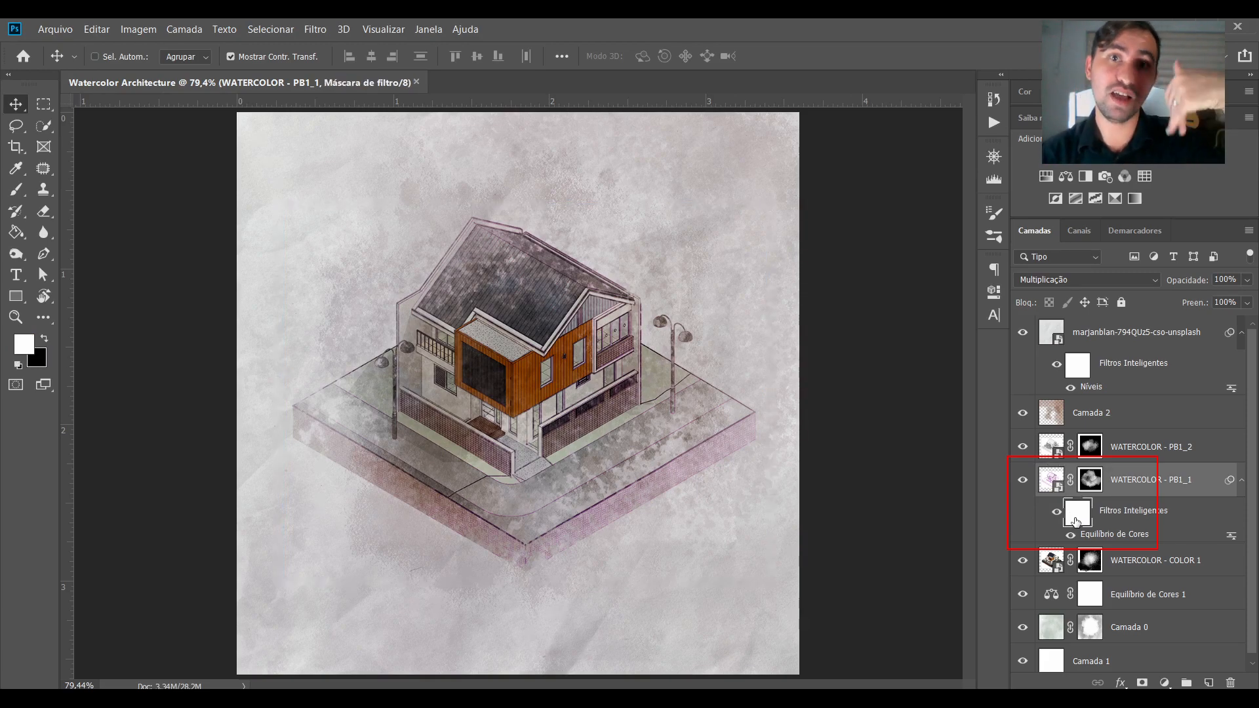
key(b)
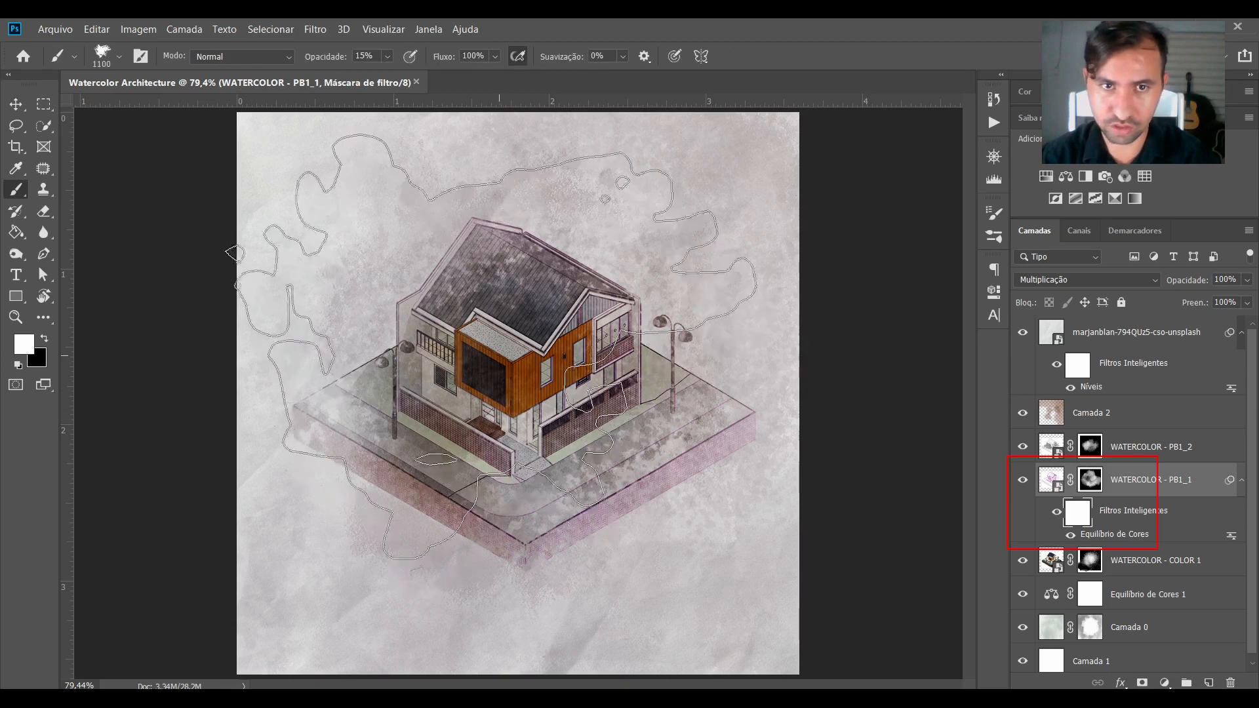
key(x)
click(497, 391)
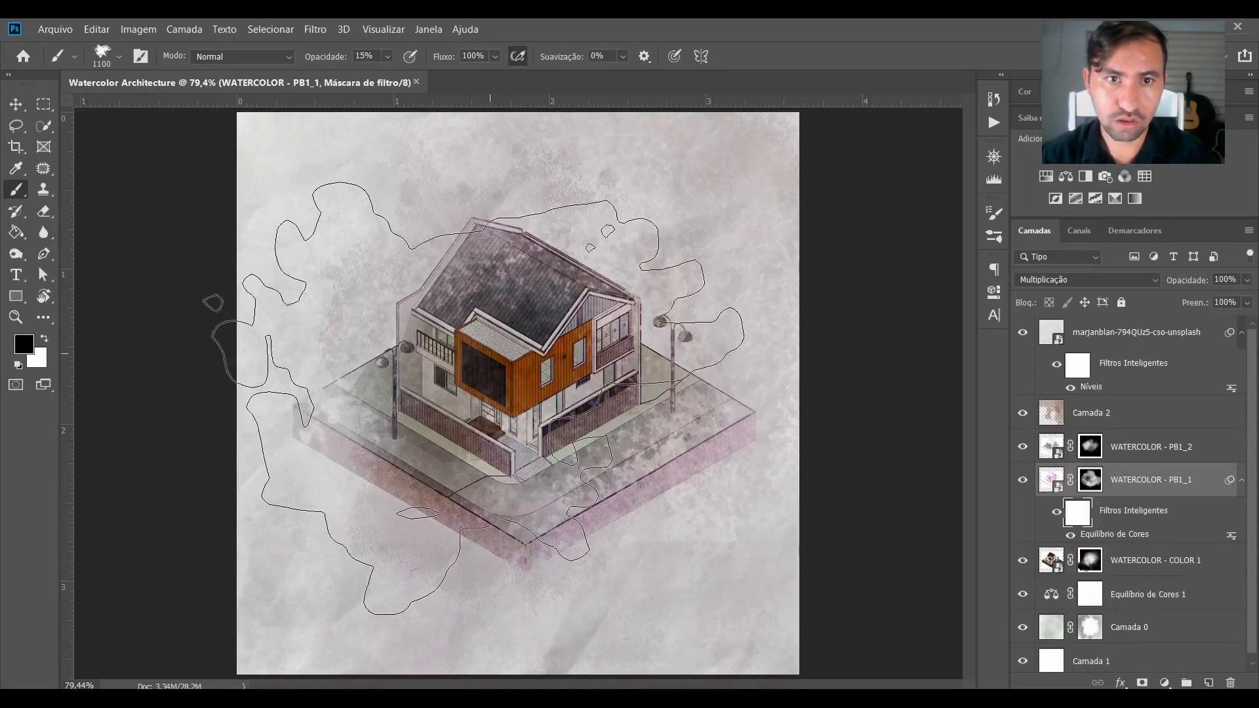
click(600, 441)
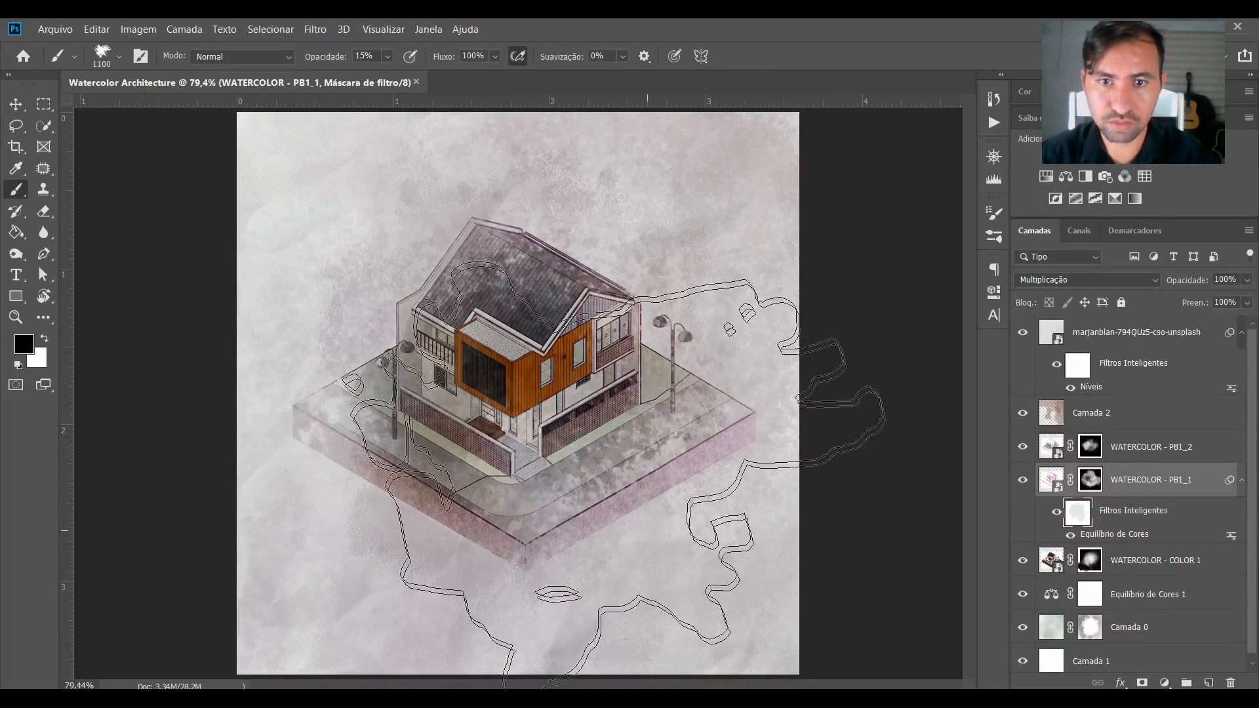
click(620, 457)
key(bracketleft)
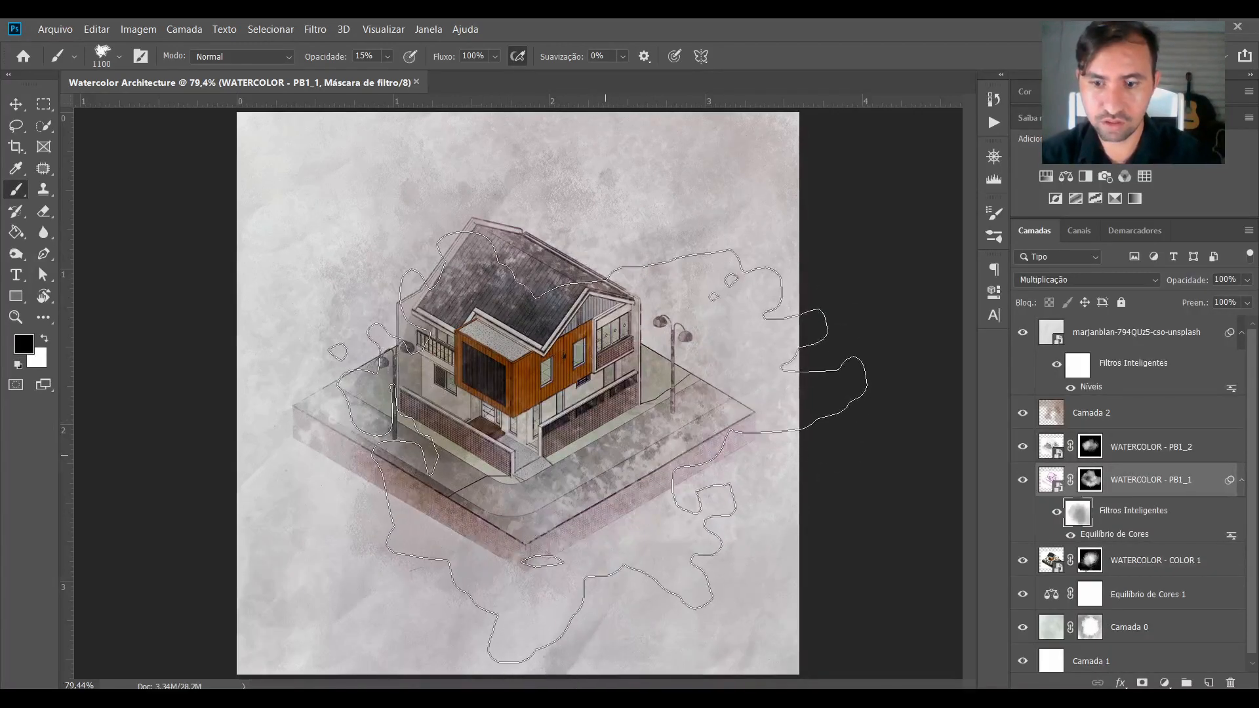
key(bracketleft)
key(bracketleft)
key(bracketleft)
key(bracketleft)
key(bracketleft)
key(bracketleft)
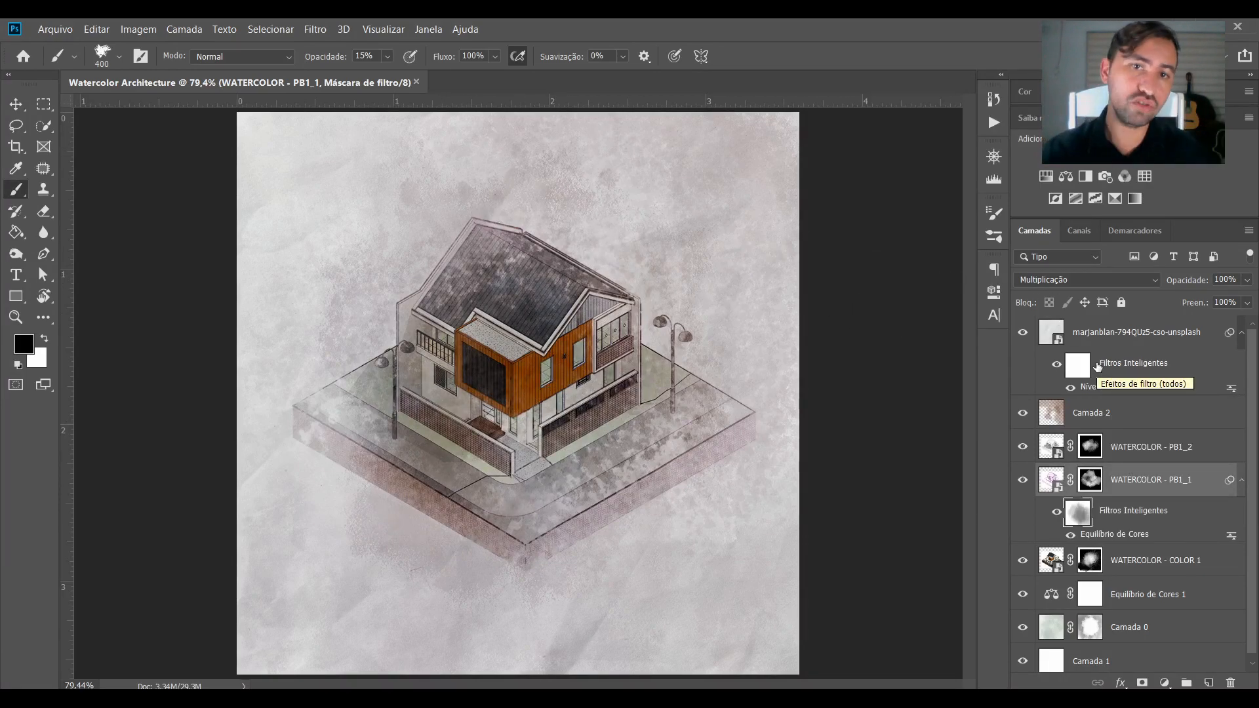
Delete the filter mask and the Color Balance smart filter from the WATERCOLOR - PB1_1 layer.
drag(1076, 518, 1231, 682)
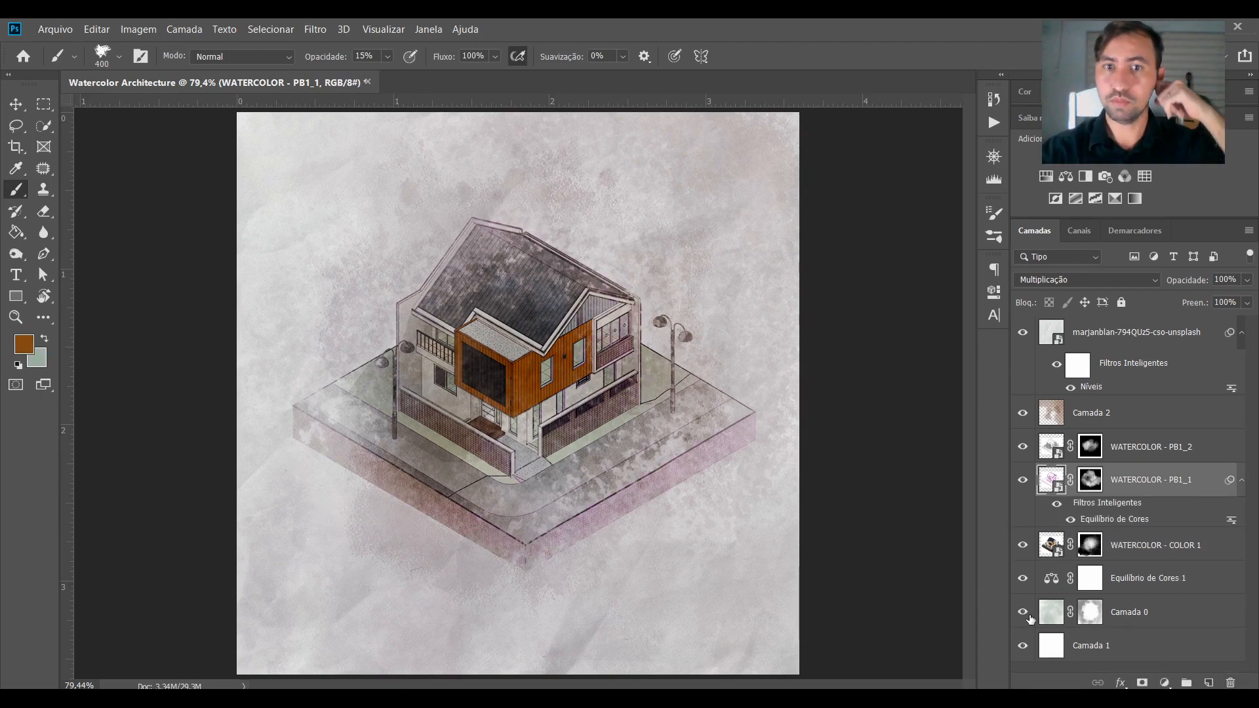
drag(1101, 519, 1230, 682)
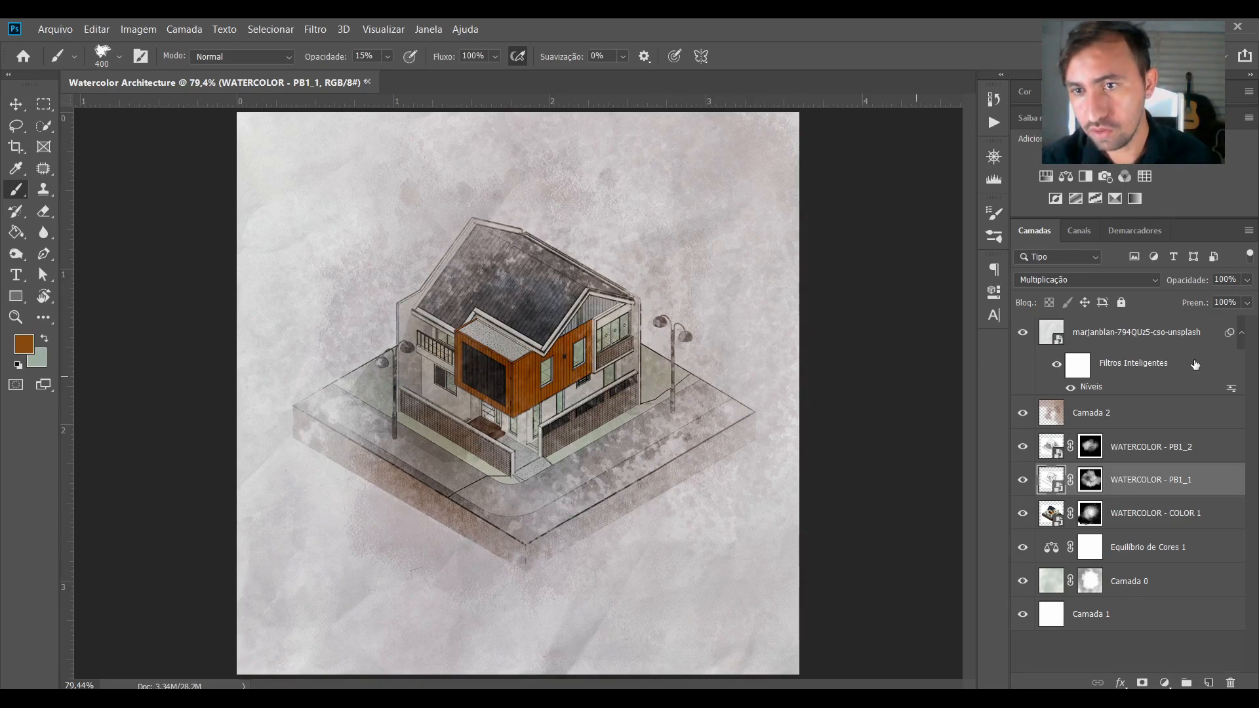
Add a new layer above Camada 2 and choose the Redondo duro (Hard Round) brush at 400 px, undoing any stray dab.
click(1179, 428)
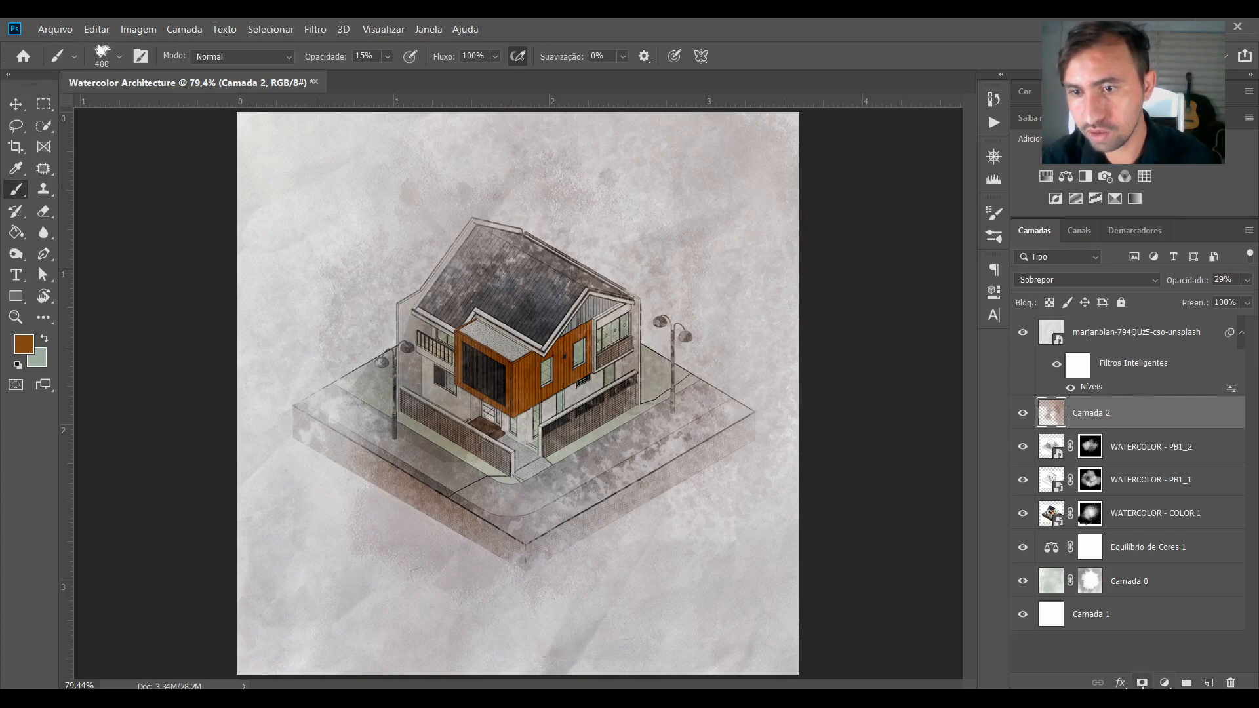
click(1208, 683)
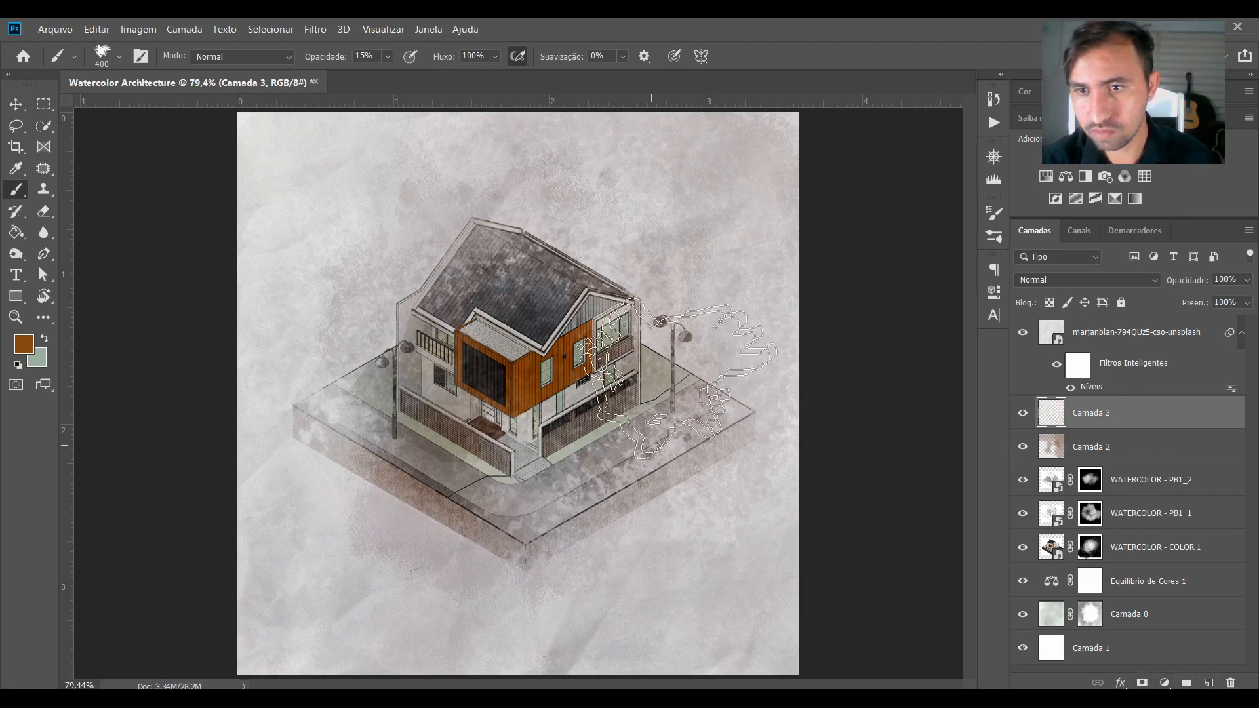
right_click(458, 319)
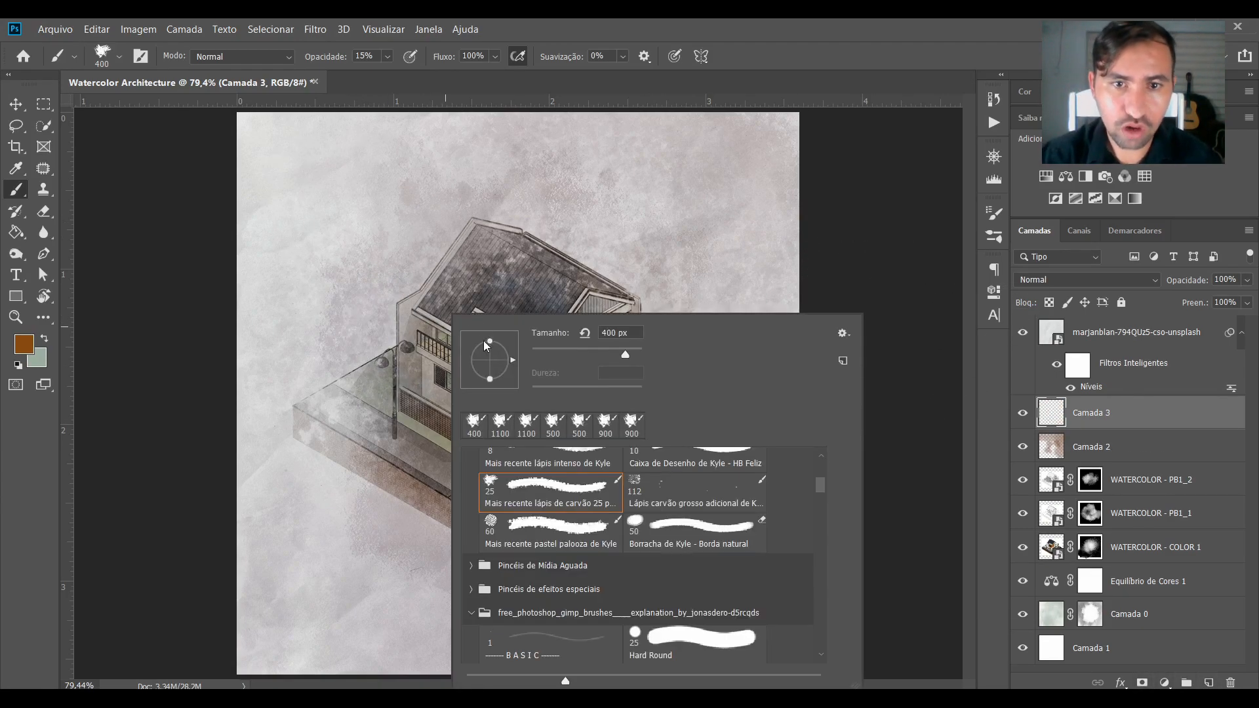
scroll(654, 521, up, 6)
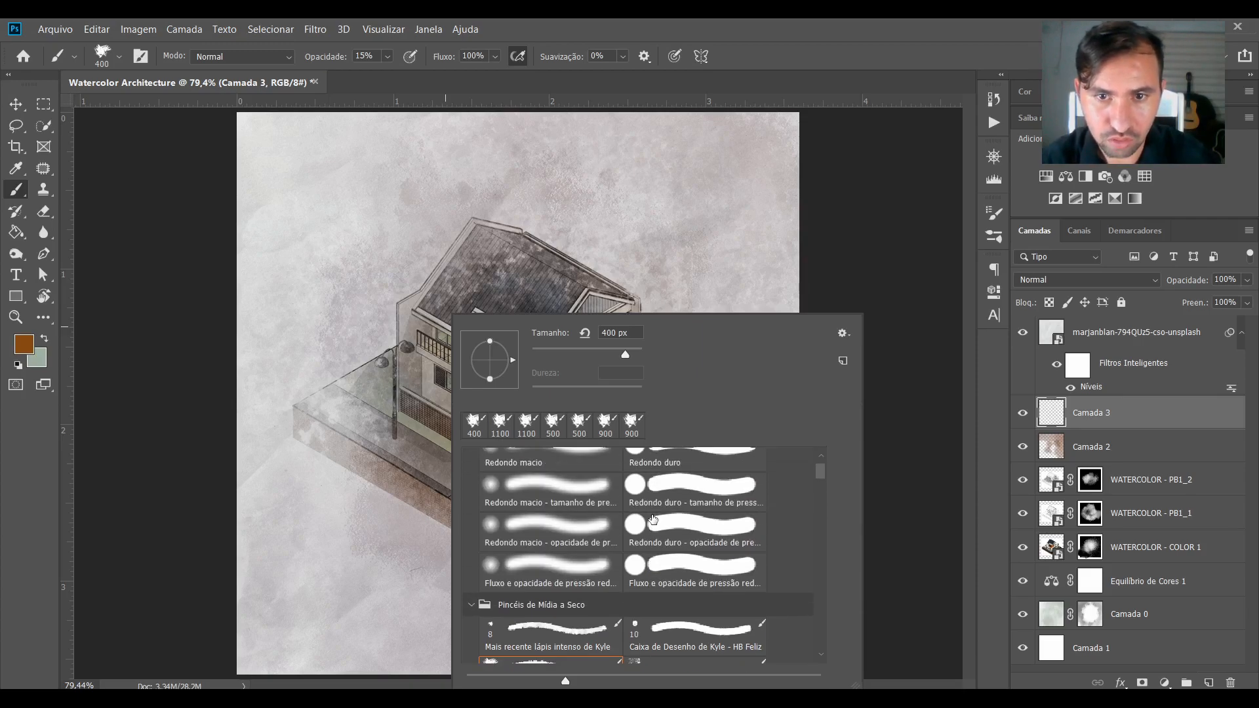
click(640, 507)
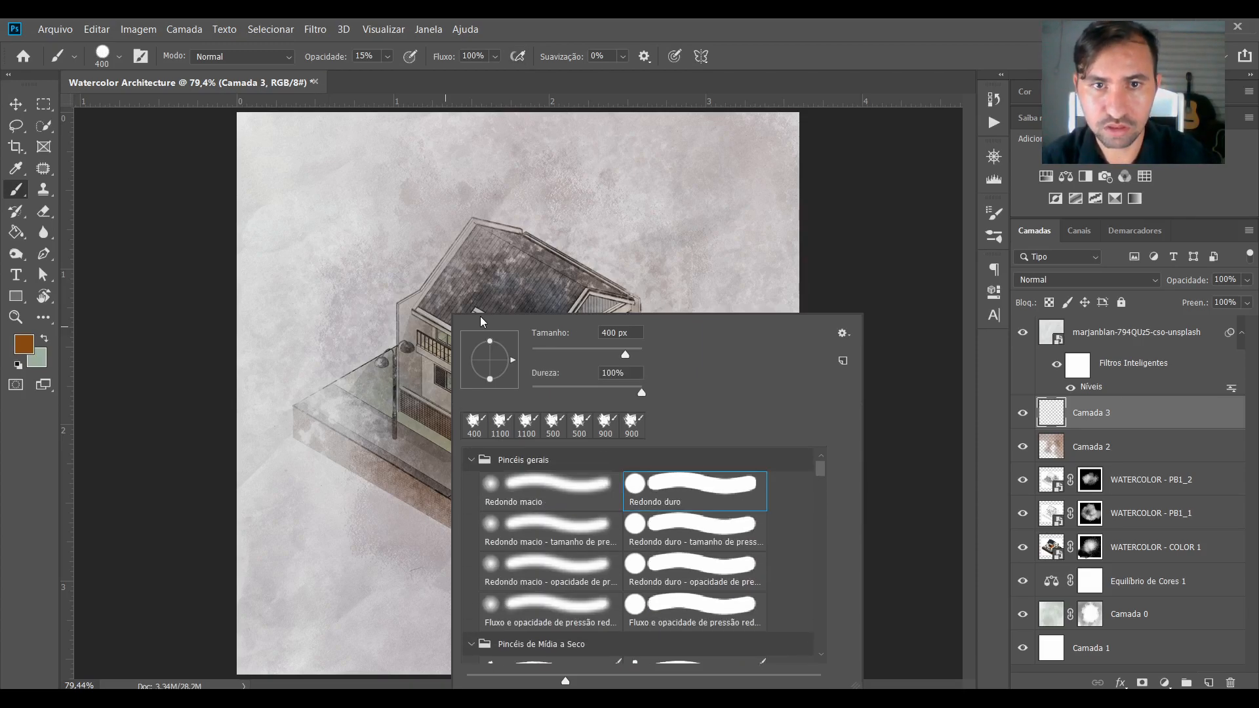
click(408, 288)
key(ctrl+z)
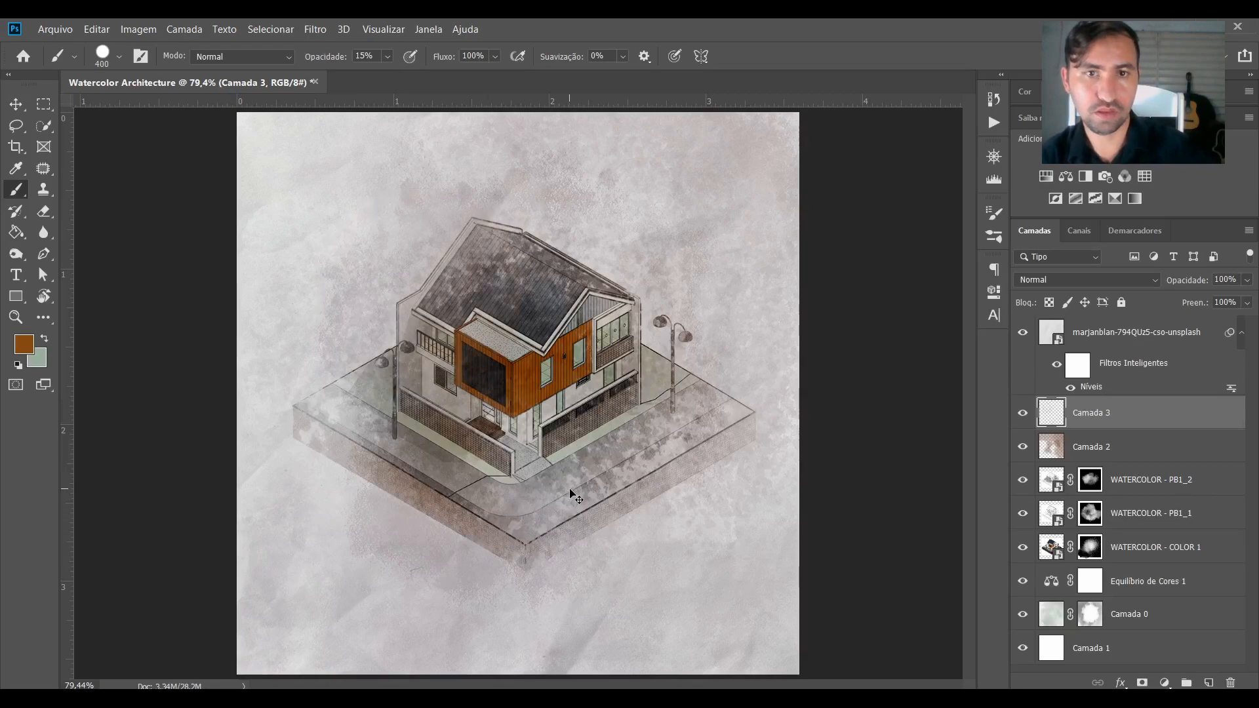
Raise the brush opacity to 100%, try an orange circle over the right side of the house, and undo it.
click(386, 57)
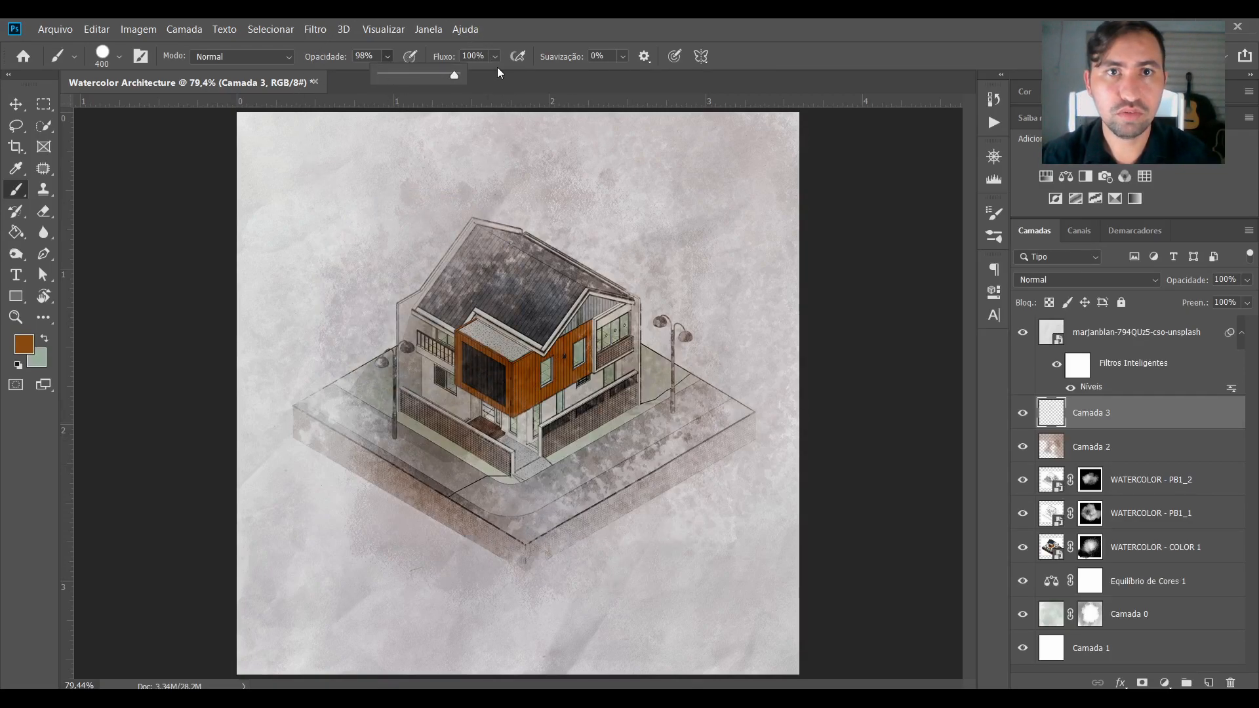
drag(470, 84, 451, 78)
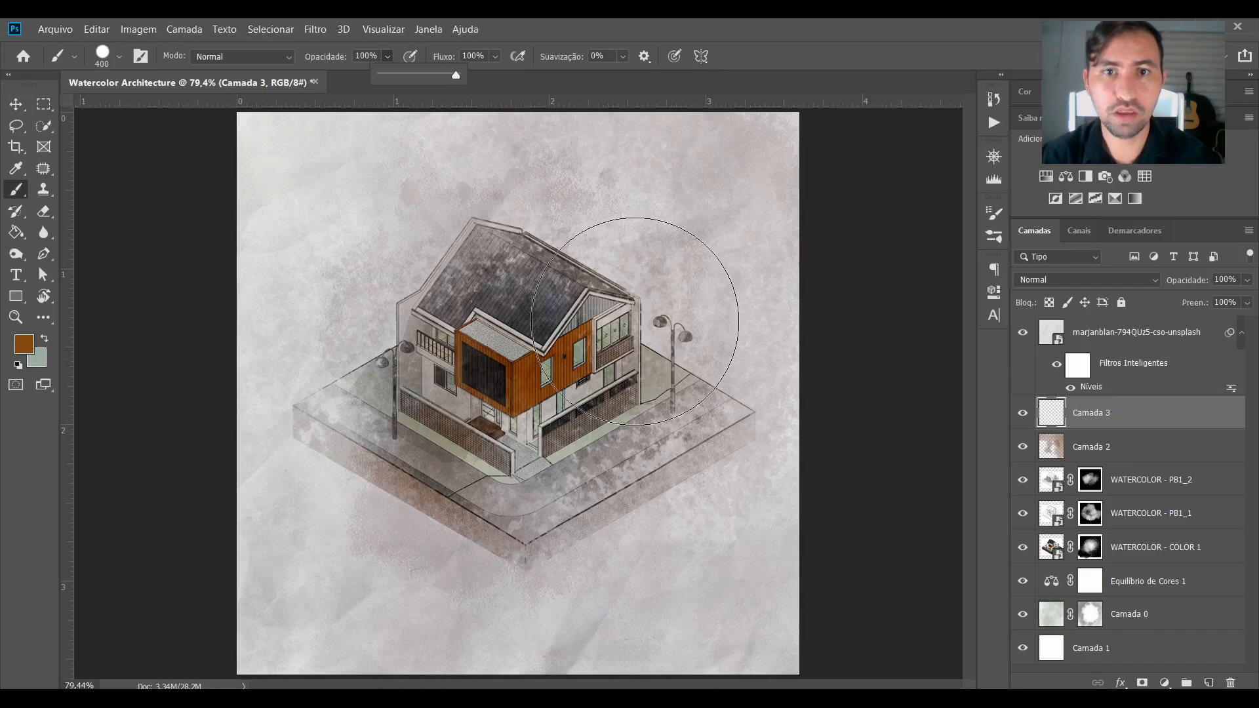
click(635, 322)
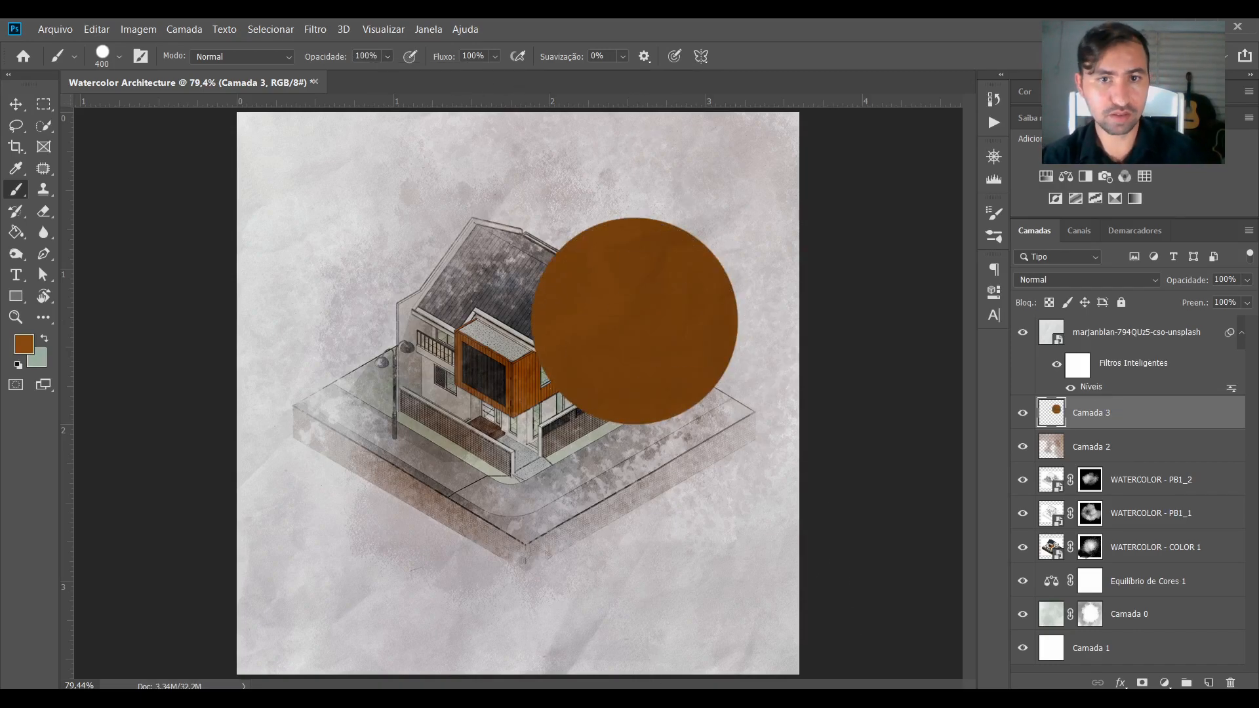
key(ctrl+z)
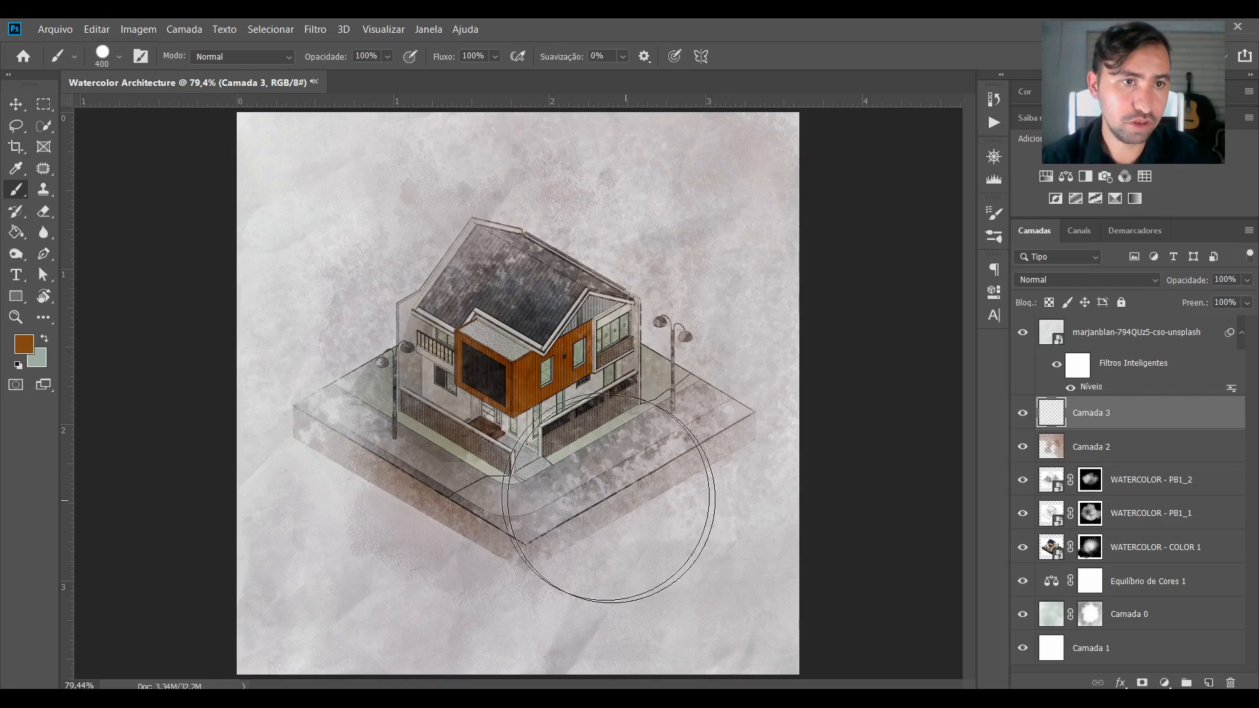
Swap to the gray-green colour, stamp a 400 px circle over the house's right side, and set its layer to Luz Direta.
click(43, 340)
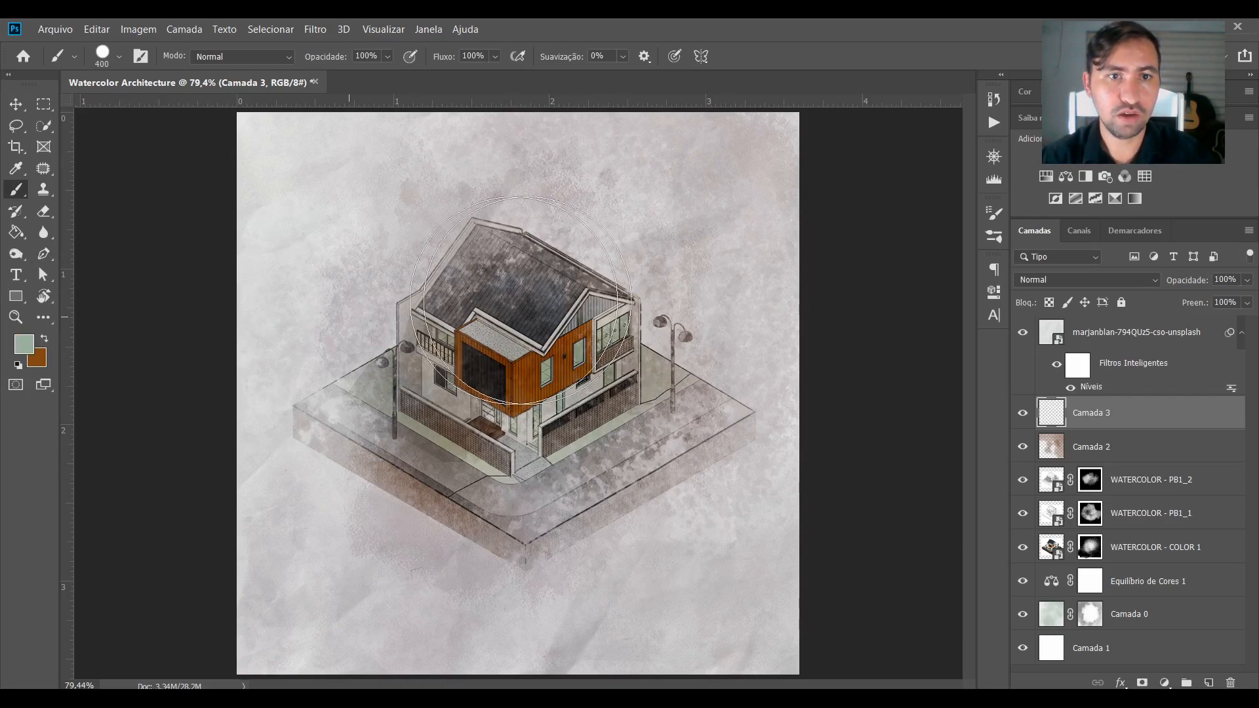
click(639, 328)
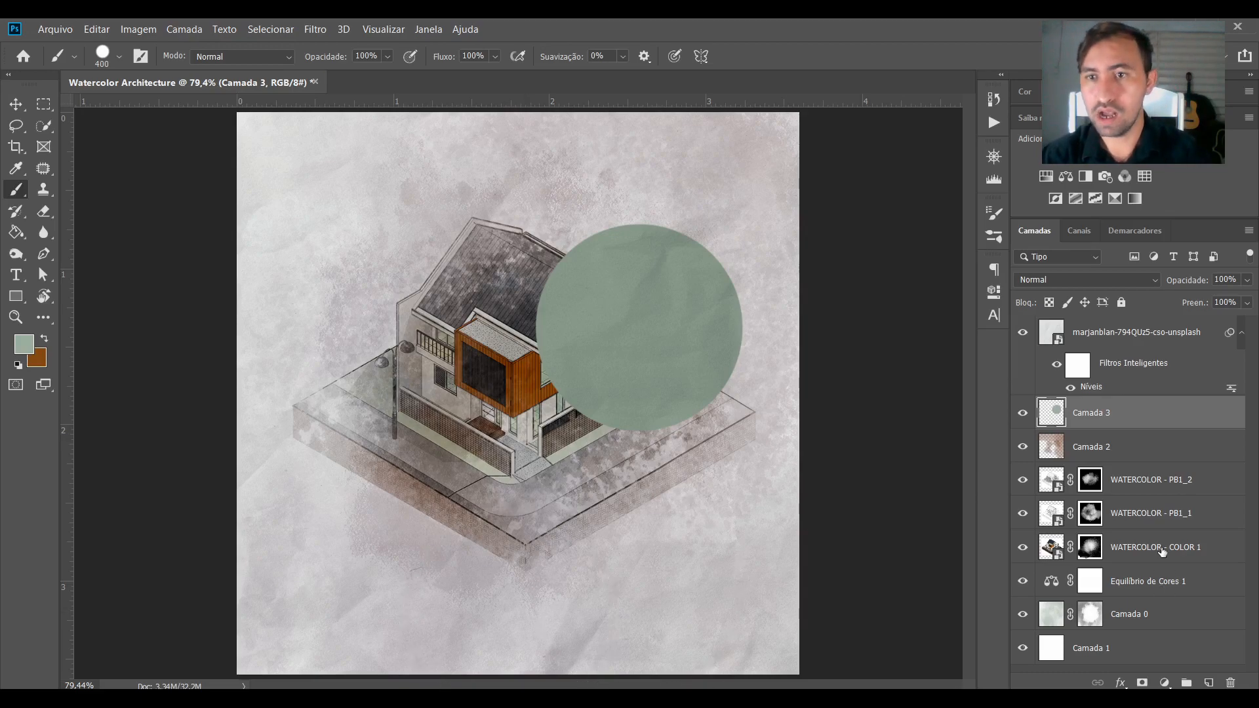
click(1056, 280)
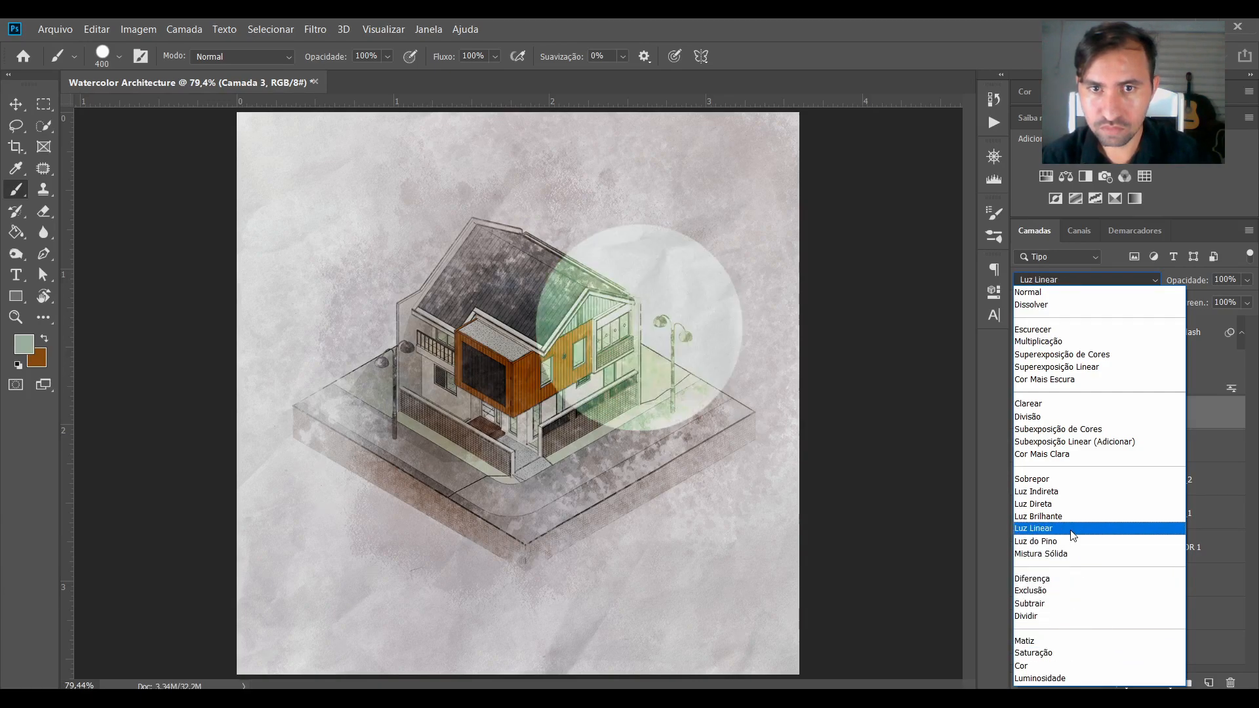
click(1056, 504)
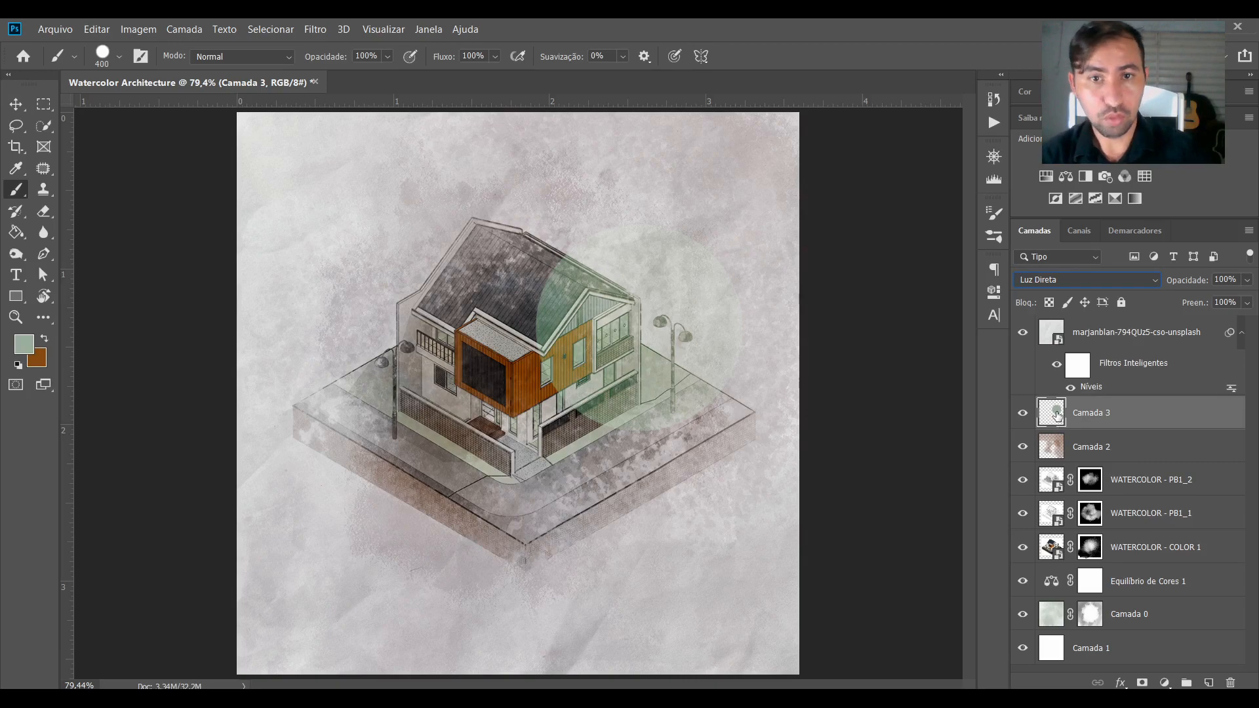
Try a Color Balance of +27, +16, -4 on the midtones of the gray-green circle.
key(ctrl+b)
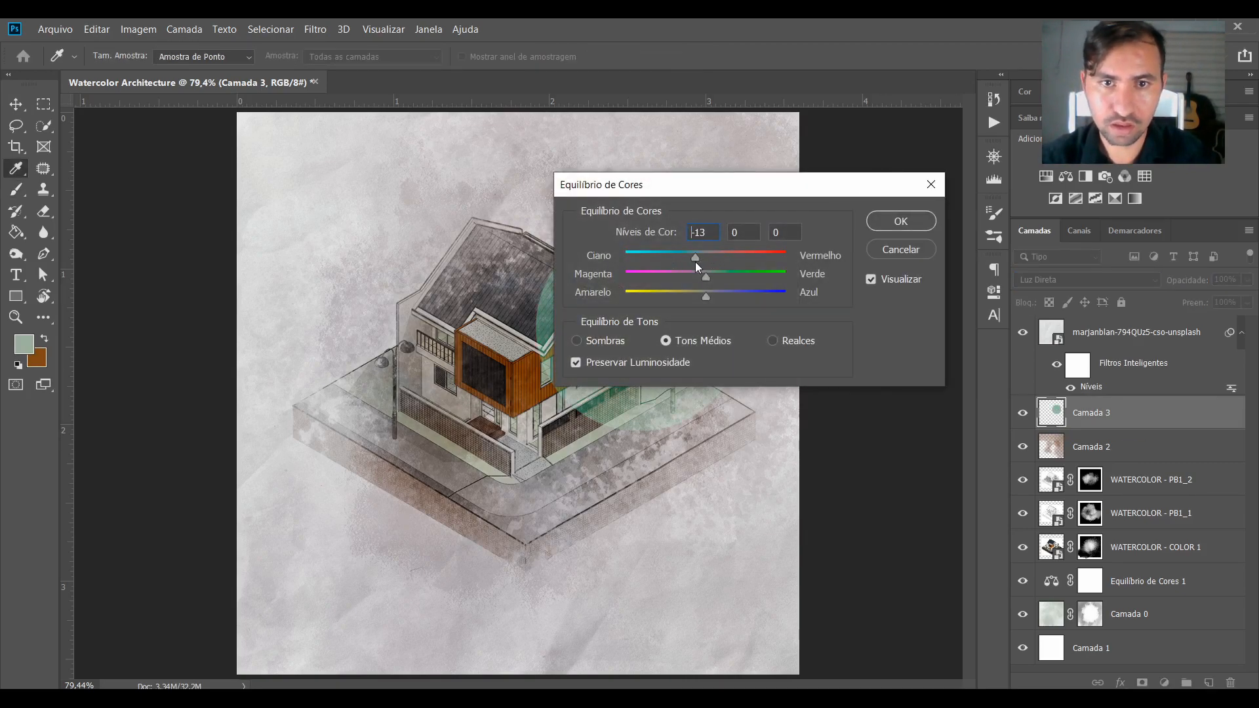
drag(701, 191, 877, 97)
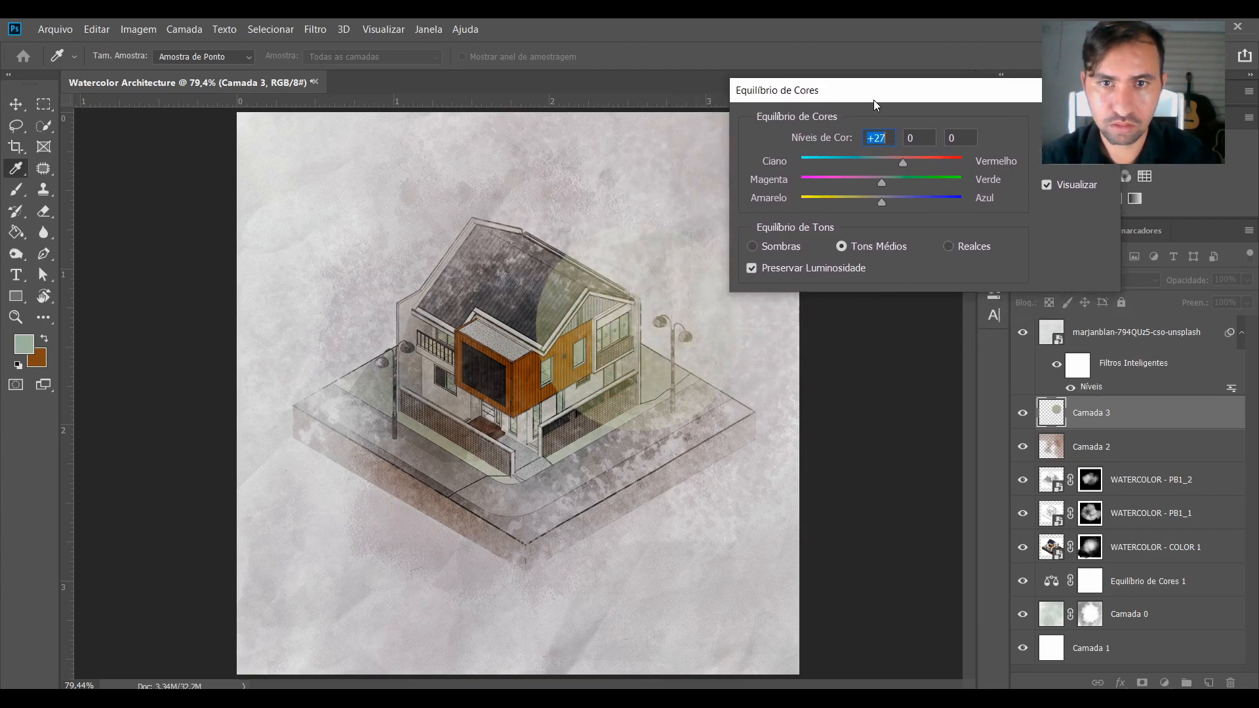
drag(879, 183, 879, 221)
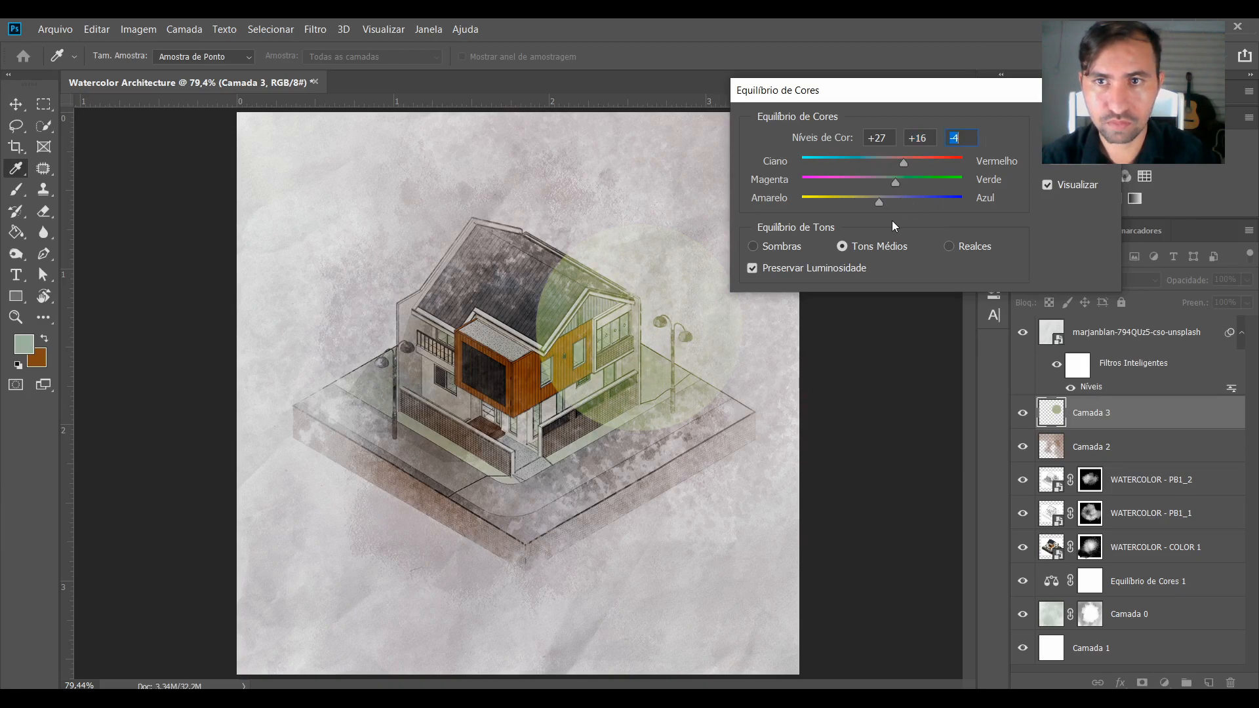
click(1076, 149)
click(1075, 154)
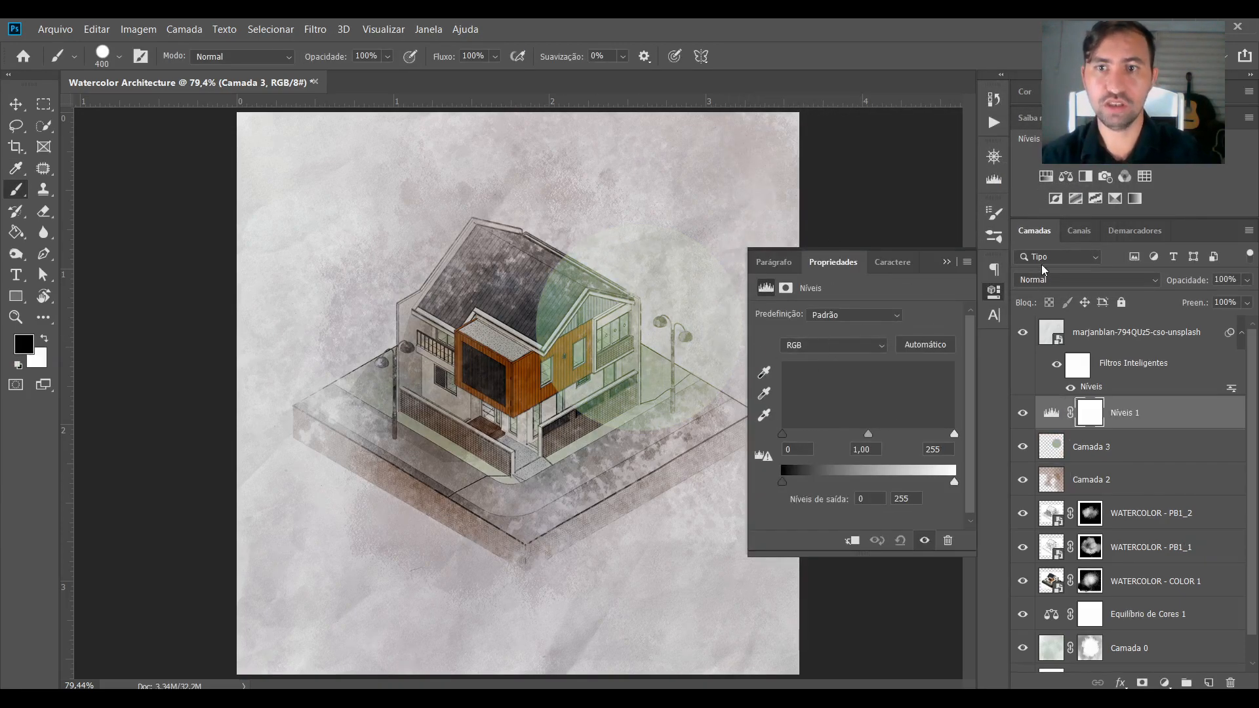
click(968, 262)
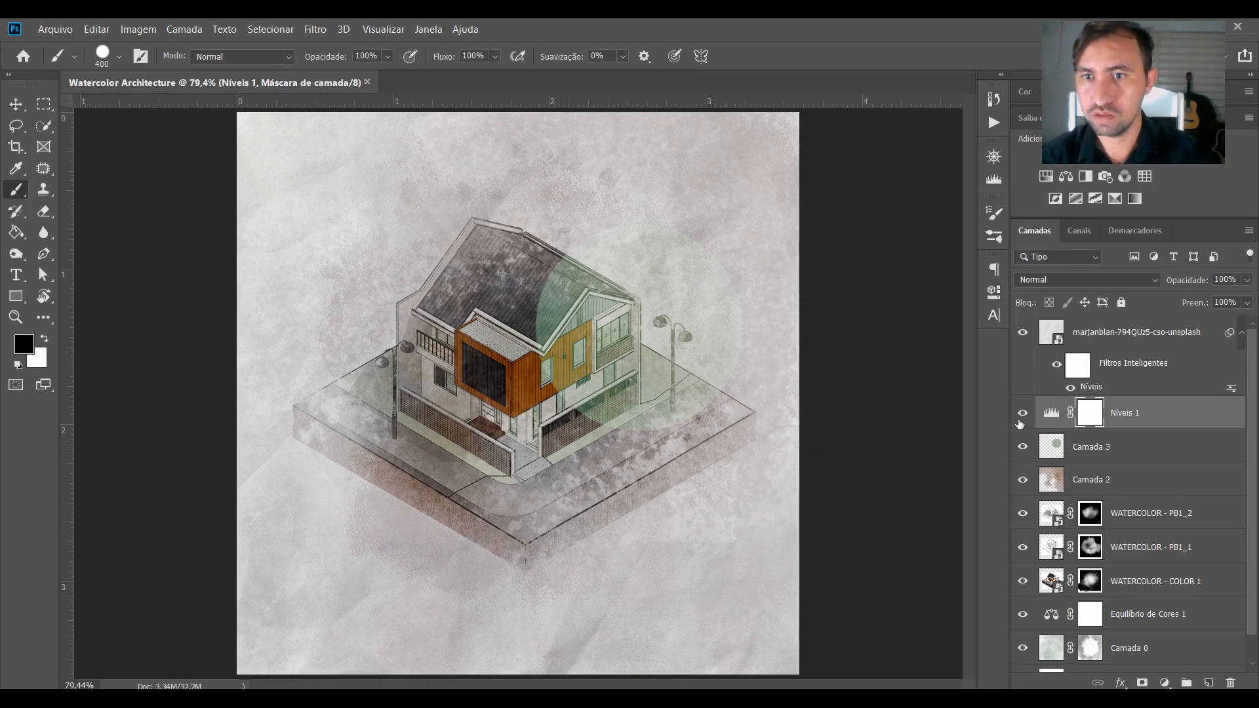
drag(1055, 417, 1234, 680)
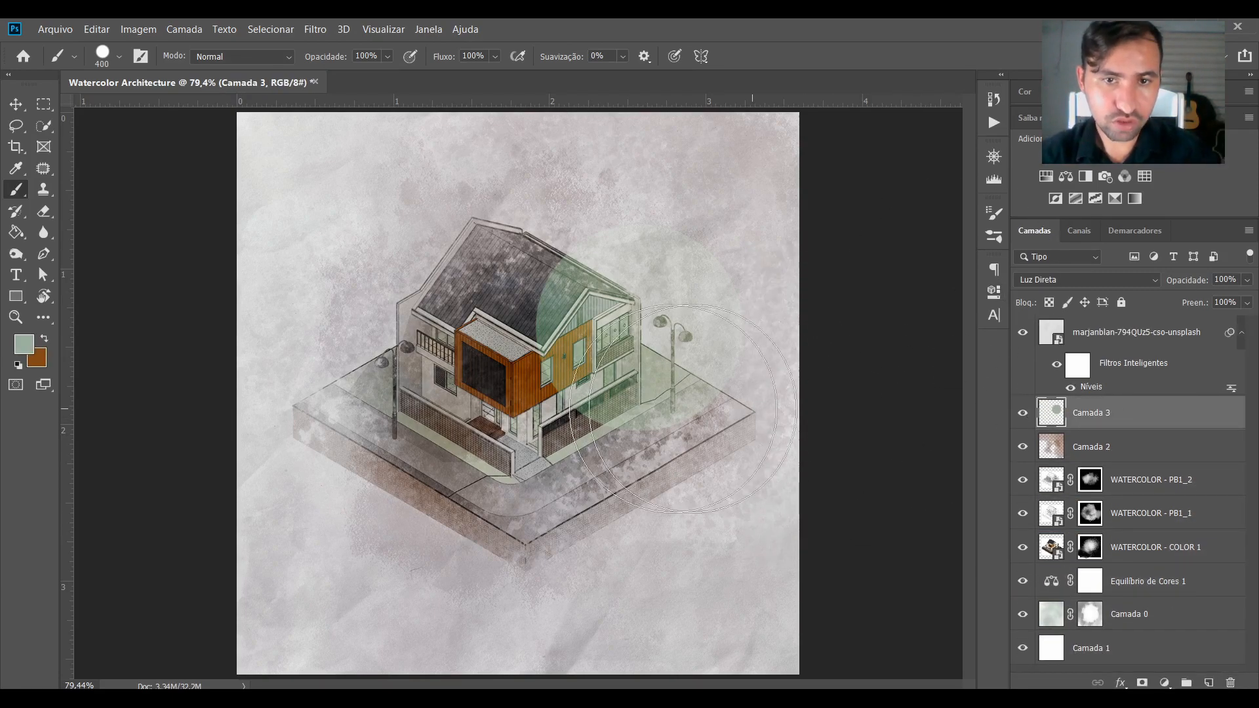
Add a new layer above Camada 3 and set the brush size to 700 px.
click(1209, 682)
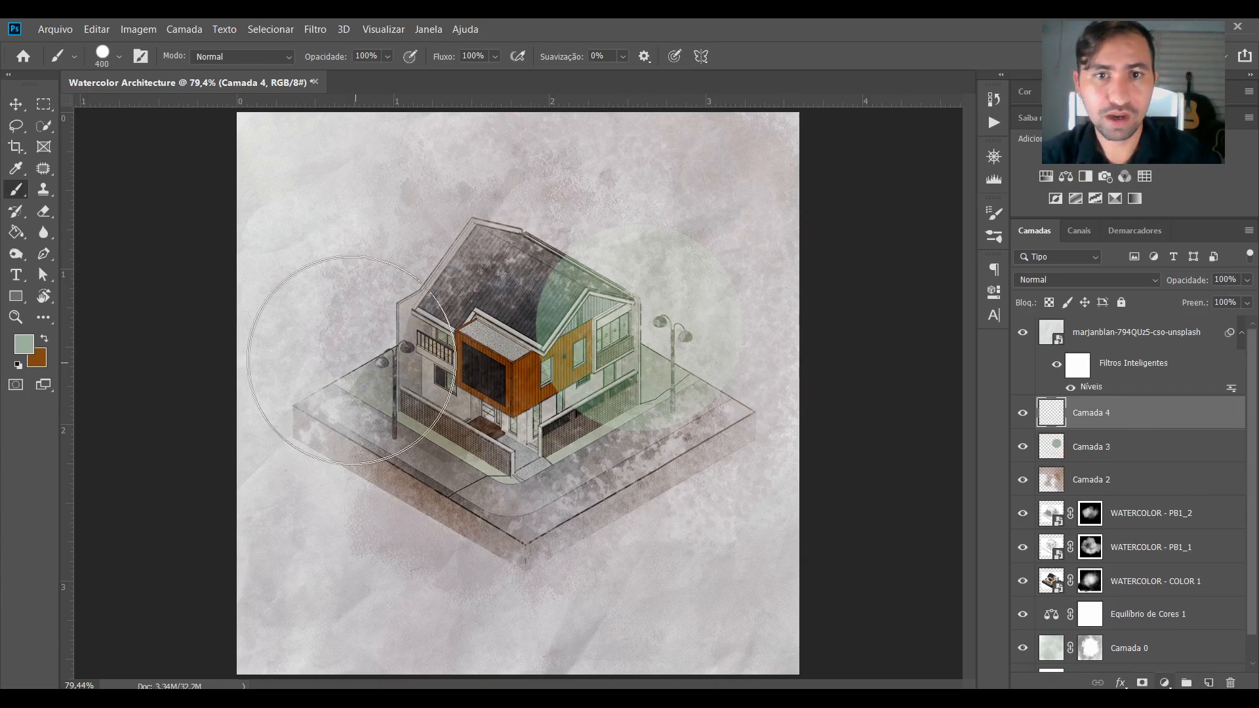
key(bracketright)
key(bracketright)
key(bracketright)
key(bracketright)
key(bracketright)
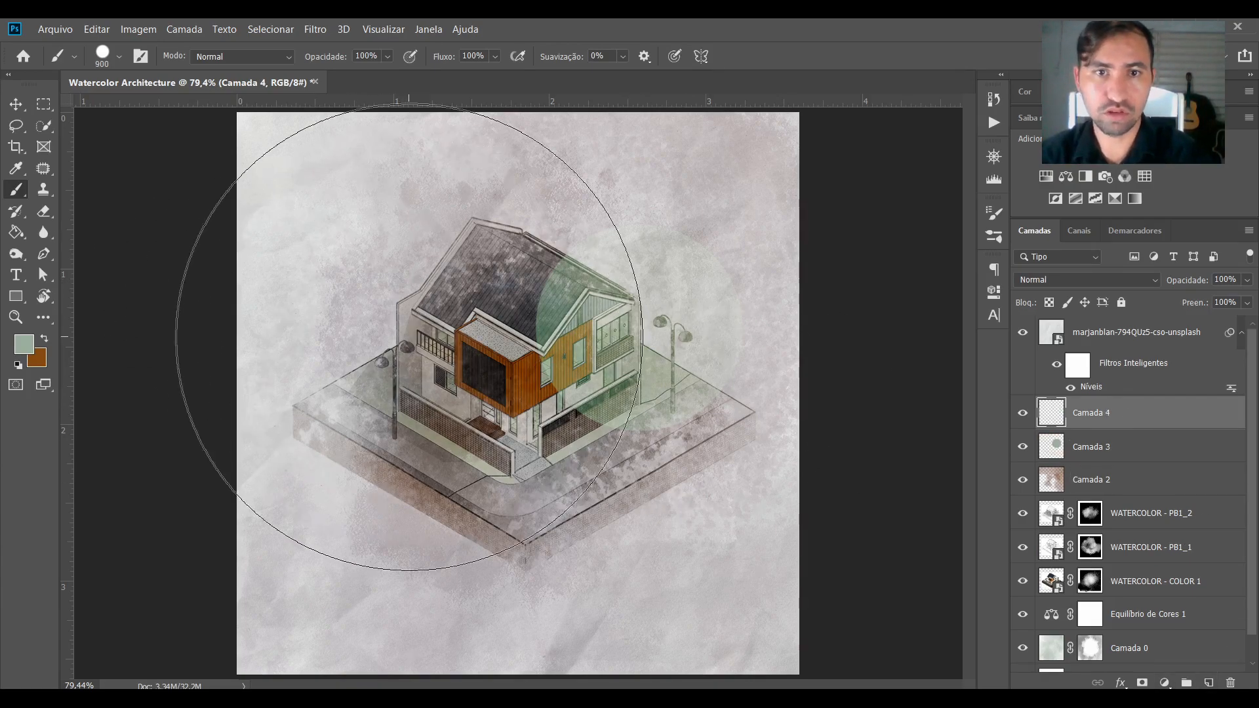
key(bracketleft)
key(bracketleft)
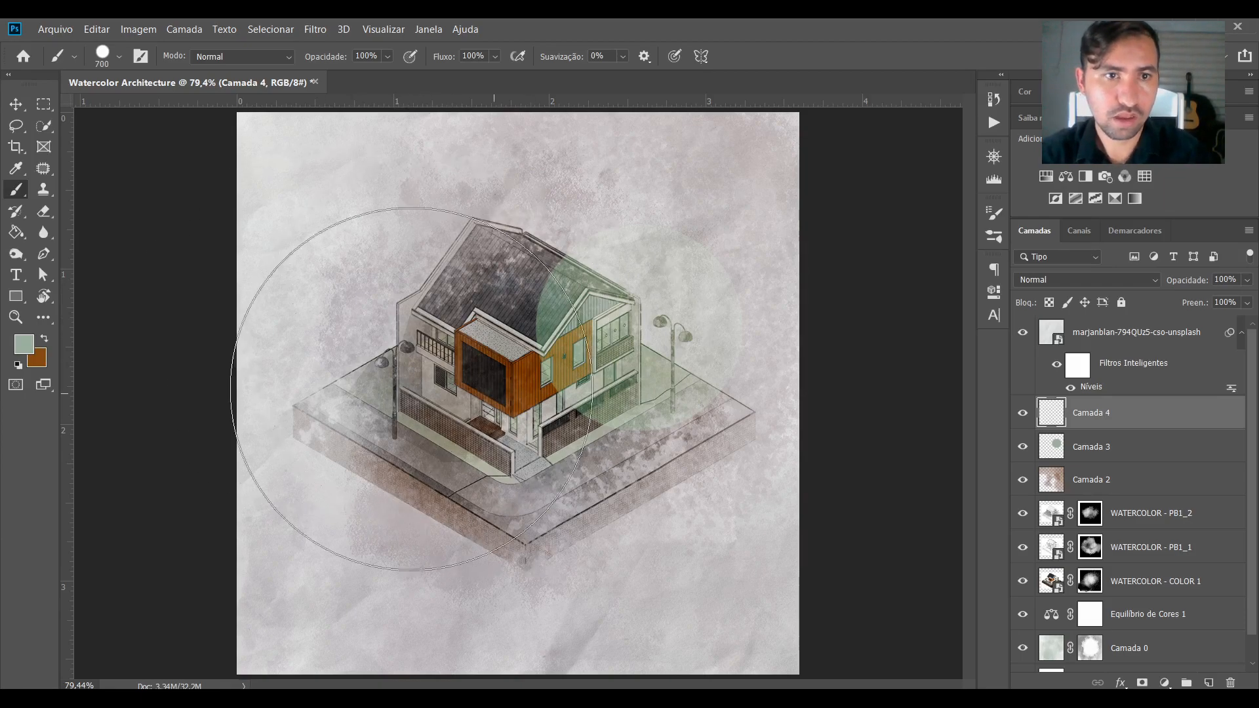
Set the foreground colour to mustard yellow b69523 and stamp one circle over the left side of the house.
click(27, 347)
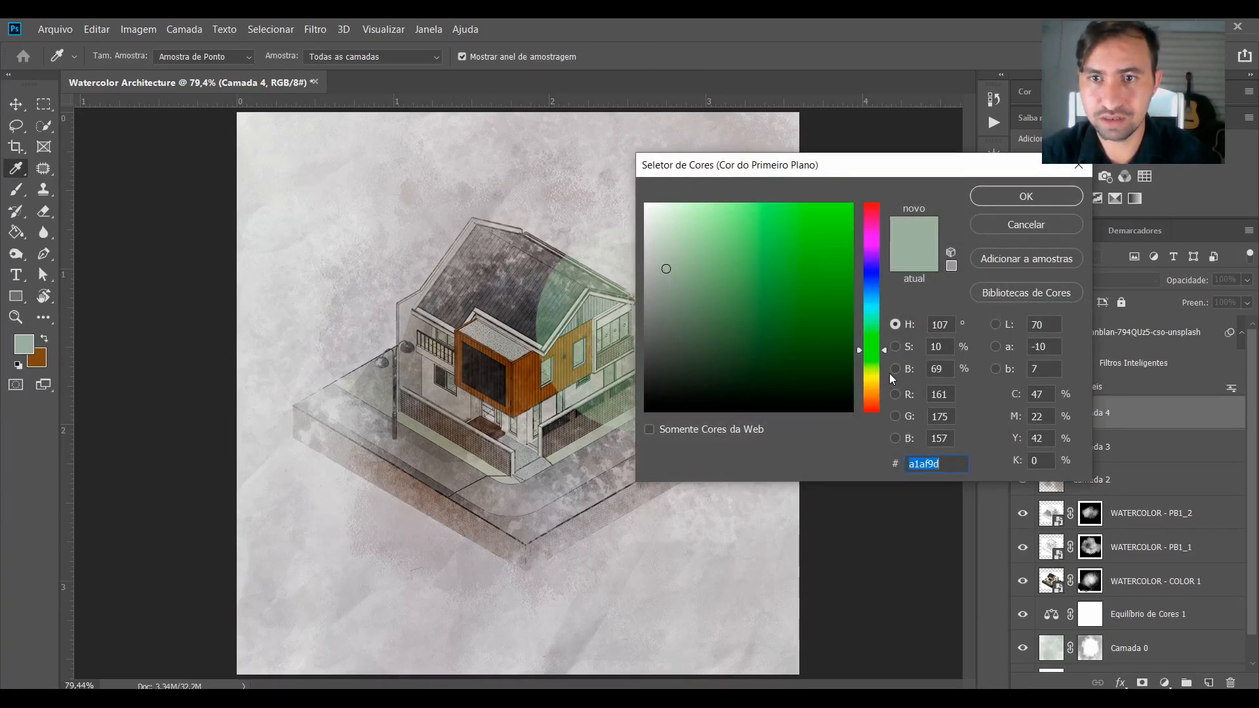
drag(885, 354, 883, 385)
drag(797, 278, 813, 263)
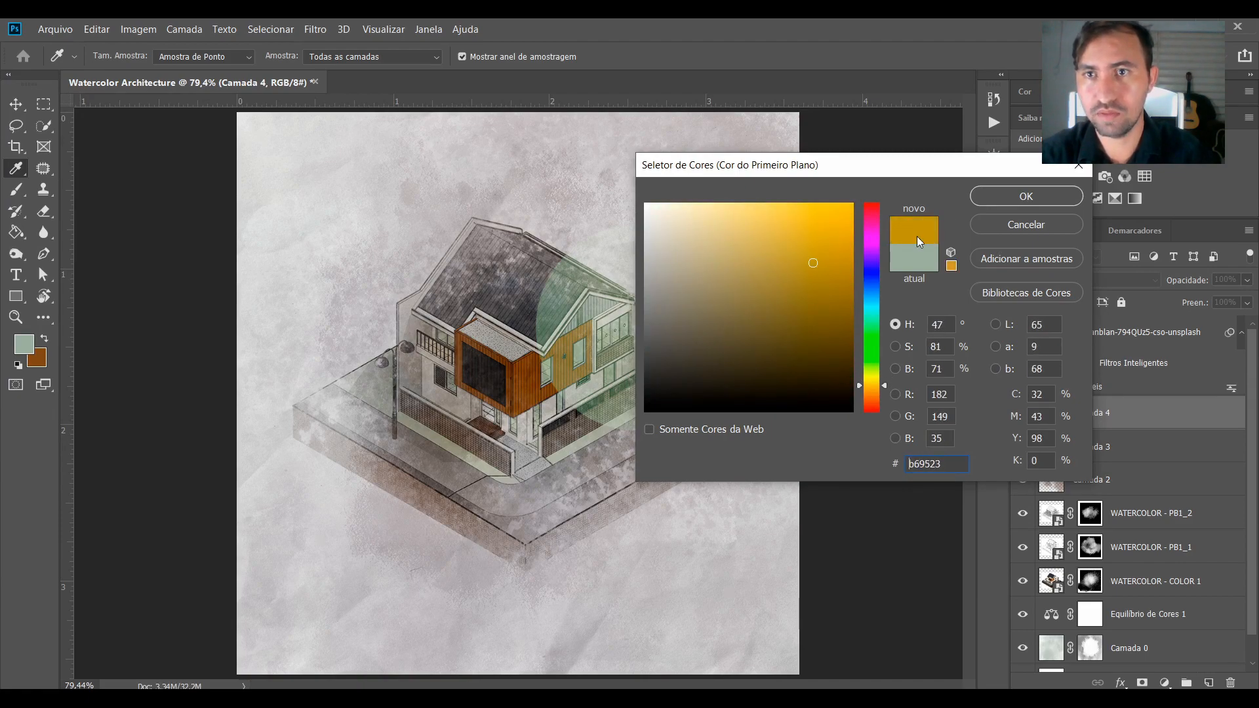
click(1027, 196)
click(424, 341)
Try the Luz Direta and Luz Indireta blend modes on the mustard circle, with the layer opacity lowered to 82%.
click(1086, 281)
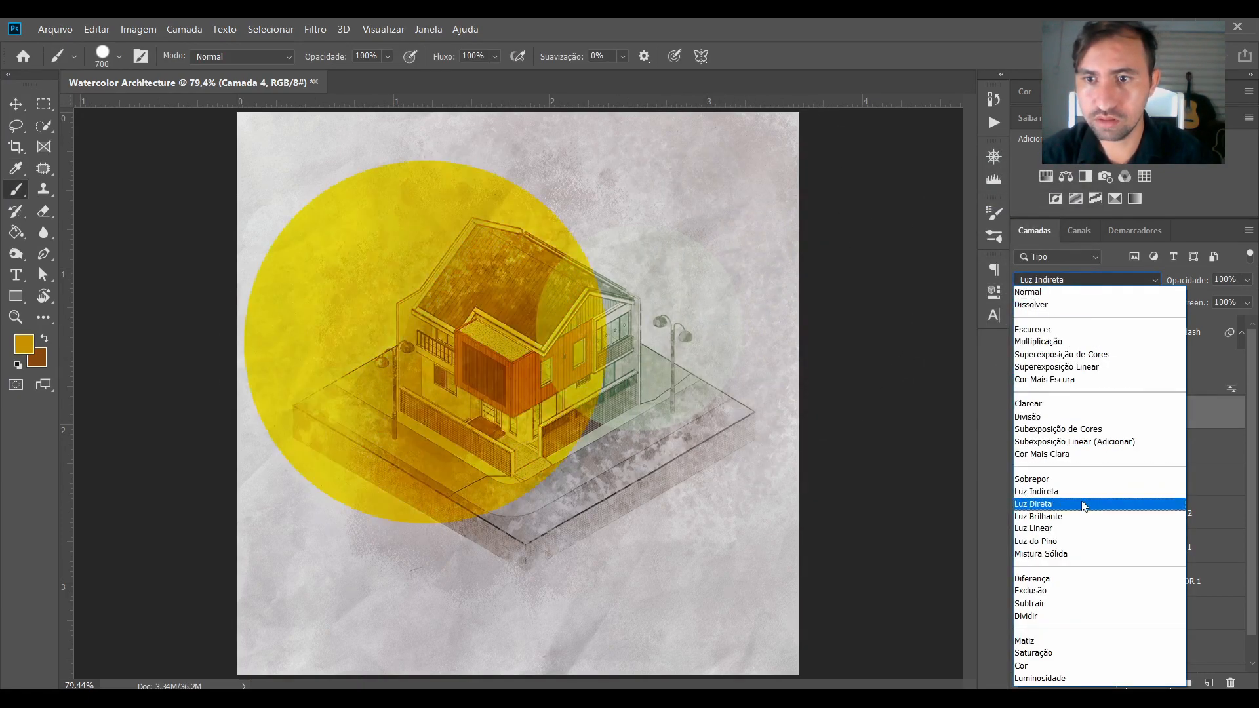
click(1084, 507)
click(1039, 279)
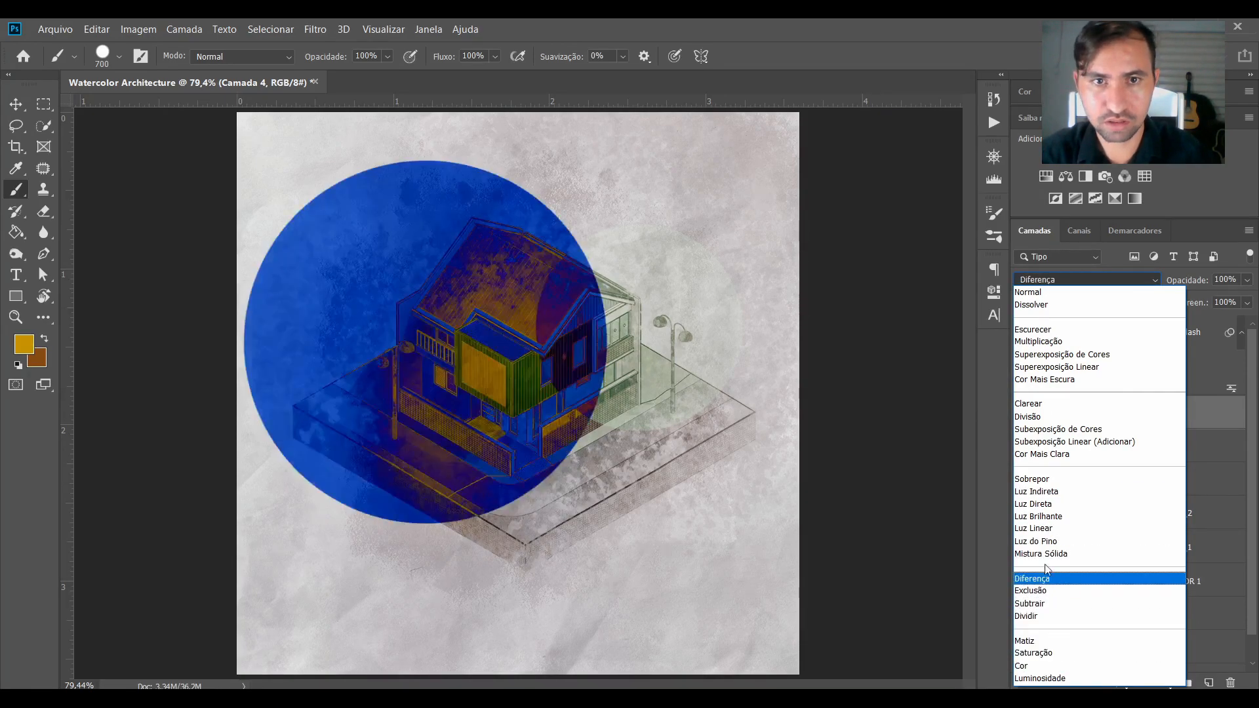
click(1037, 491)
click(1247, 280)
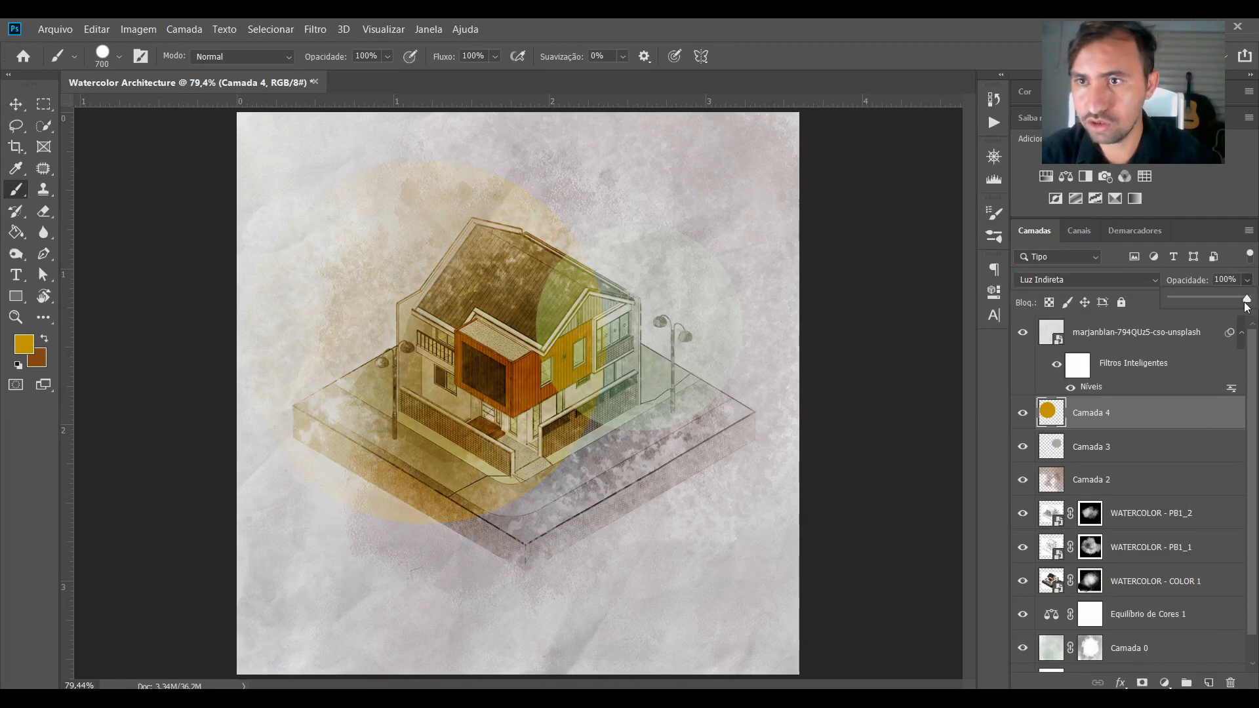
mouse_move(1241, 298)
mouse_down()
mouse_move(1211, 300)
mouse_move(1231, 300)
mouse_up()
Set the mustard circle's layer to the Luz do Pino blend mode at 50% opacity.
click(1063, 280)
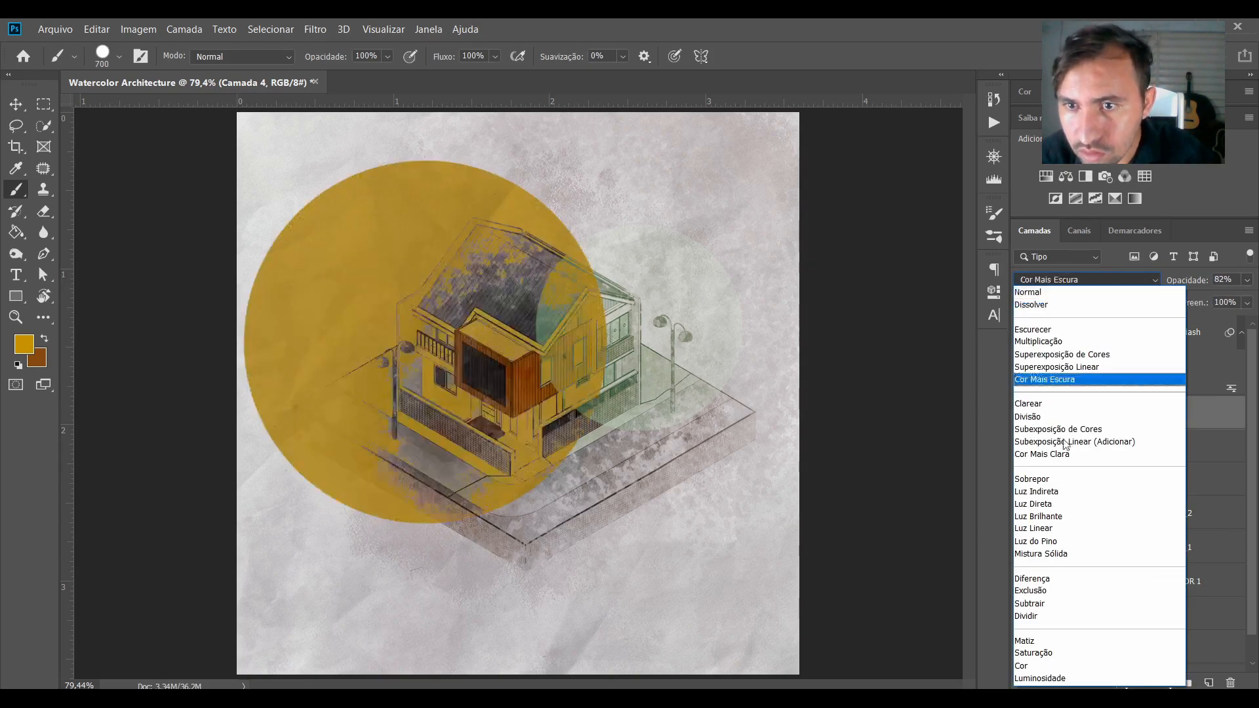
click(1049, 542)
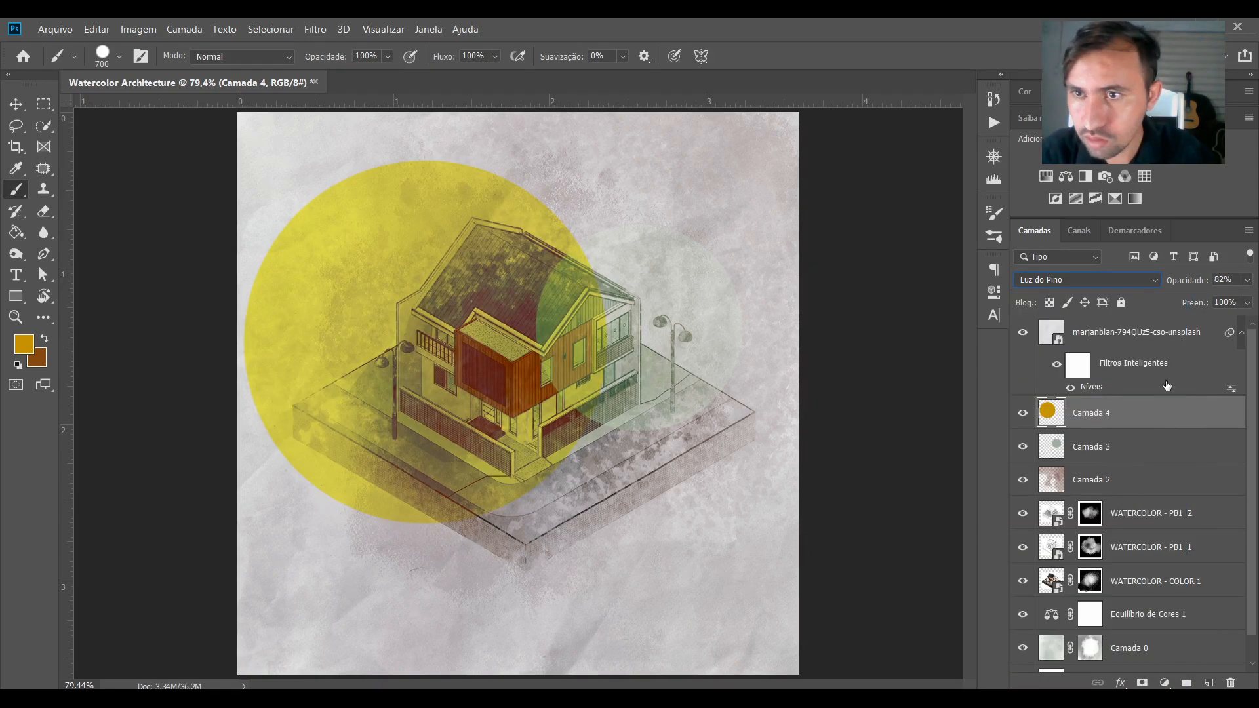
click(1247, 280)
drag(1243, 298, 1210, 298)
Shift the color balance of the Camada 4 circle toward red, turning its fill orange.
key(ctrl+b)
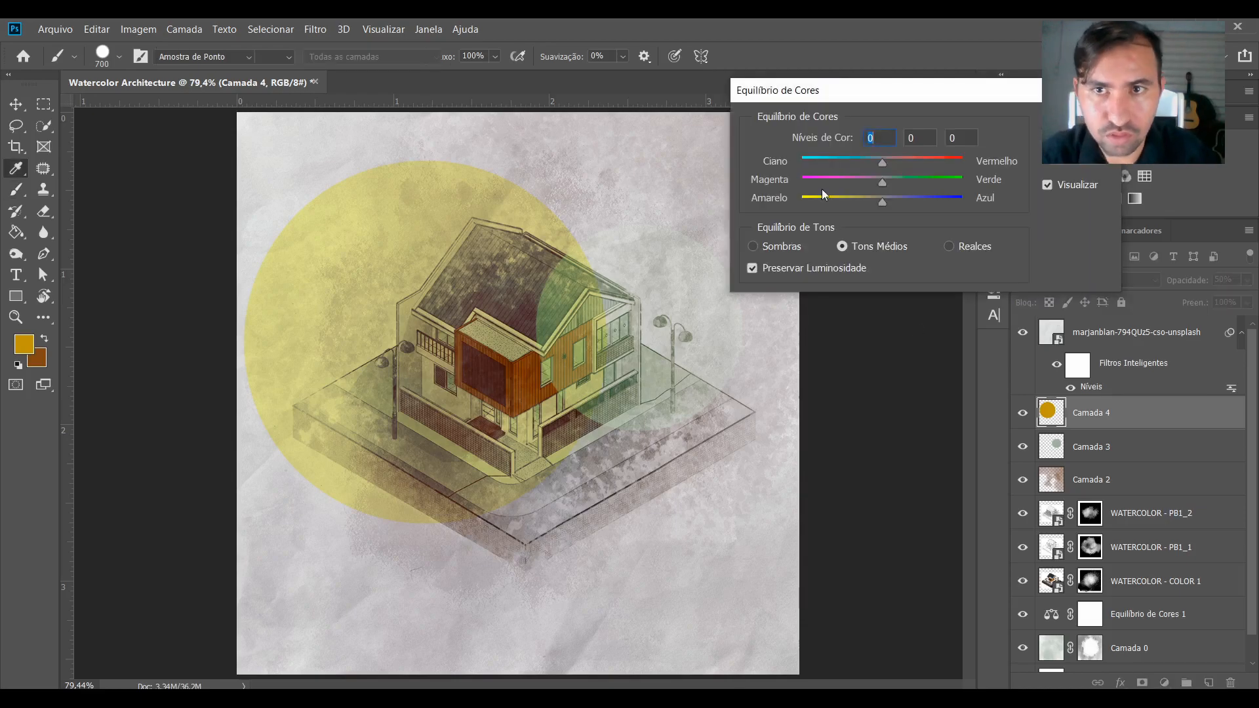
drag(844, 201, 872, 182)
drag(833, 166, 937, 170)
key(Return)
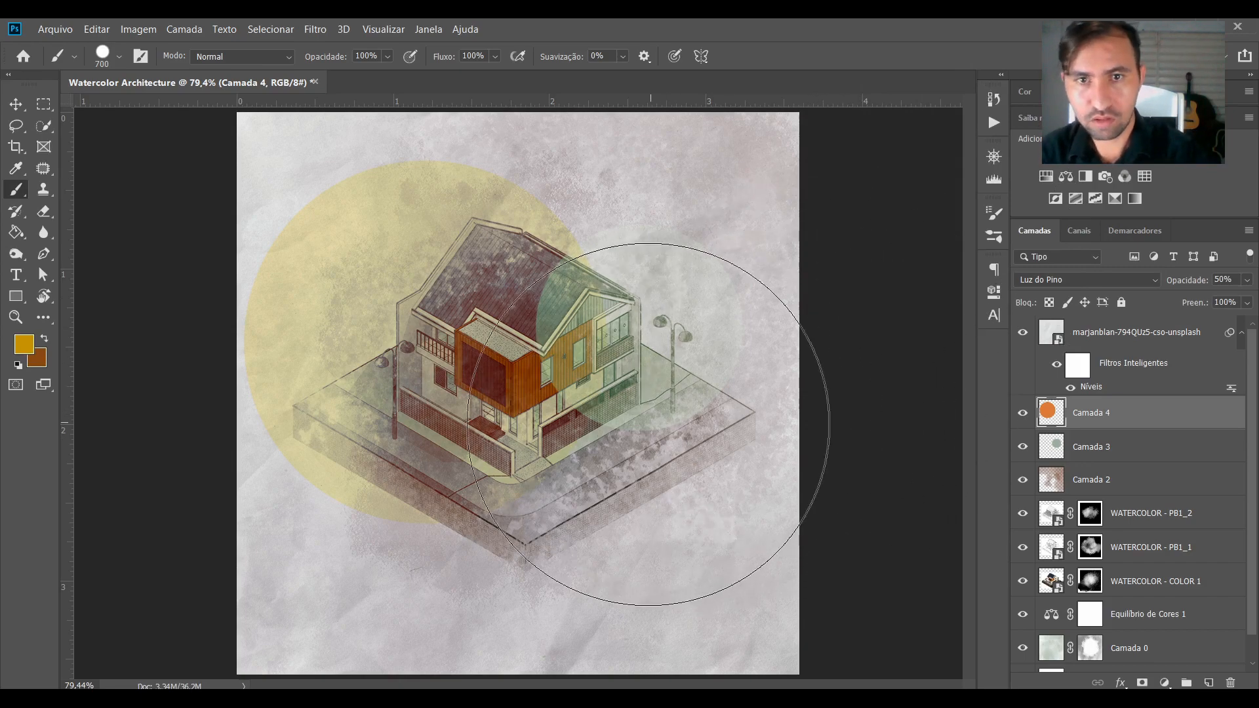
Add a new layer above Camada 4, set the brush to 600 px, and try a mustard circle over the lower house, undoing it.
key(bracketleft)
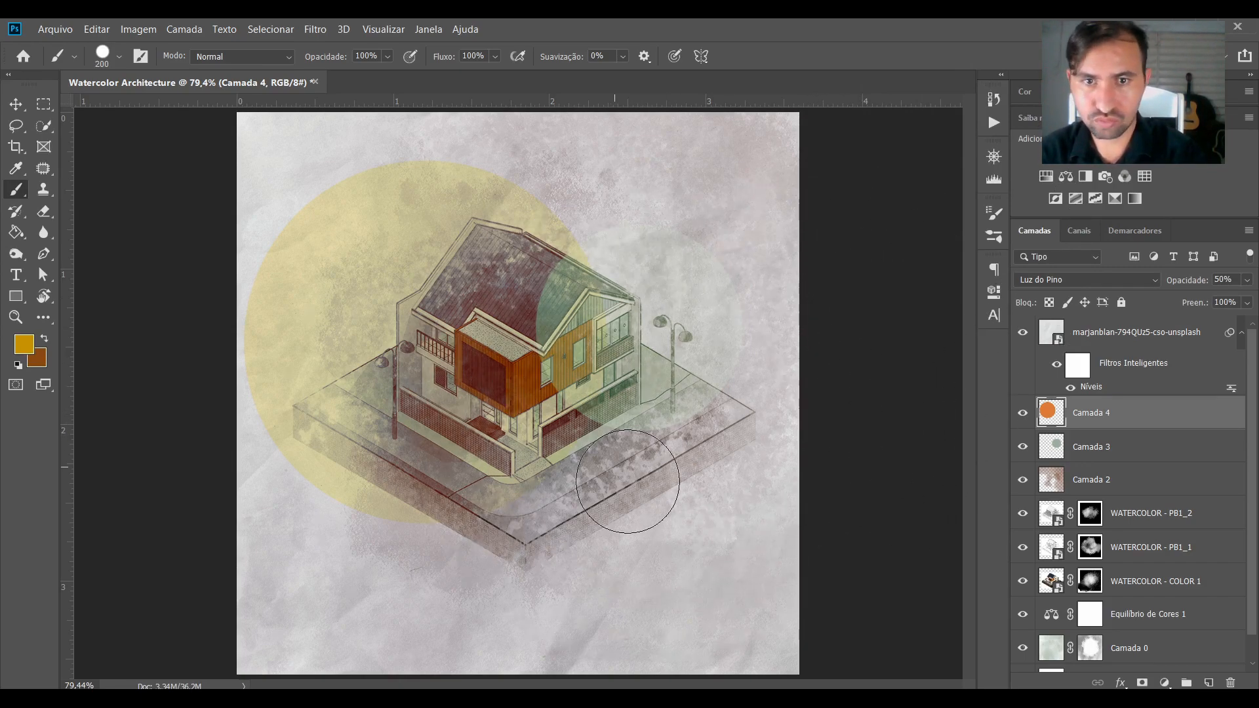
key(ctrl+shift+alt+n)
click(562, 498)
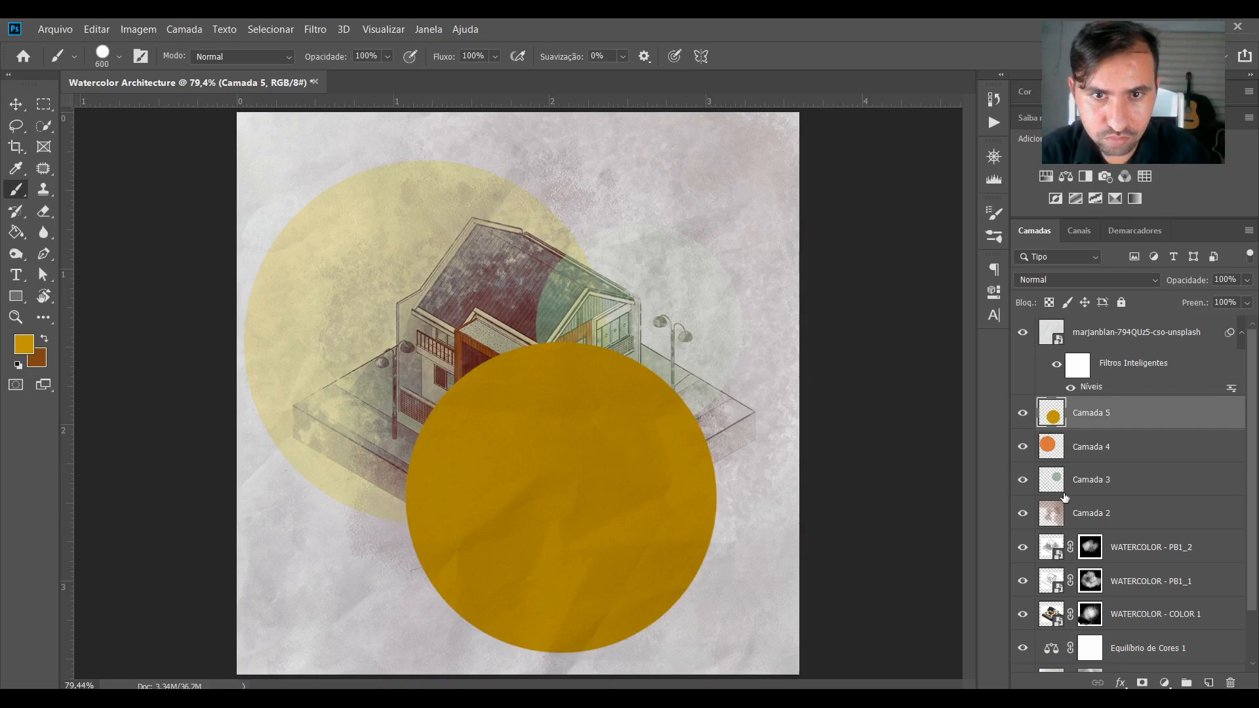
key(ctrl+z)
Set the foreground colour to bright blue 11cdfc and stamp one 600 px circle over the lower front of the house.
click(24, 344)
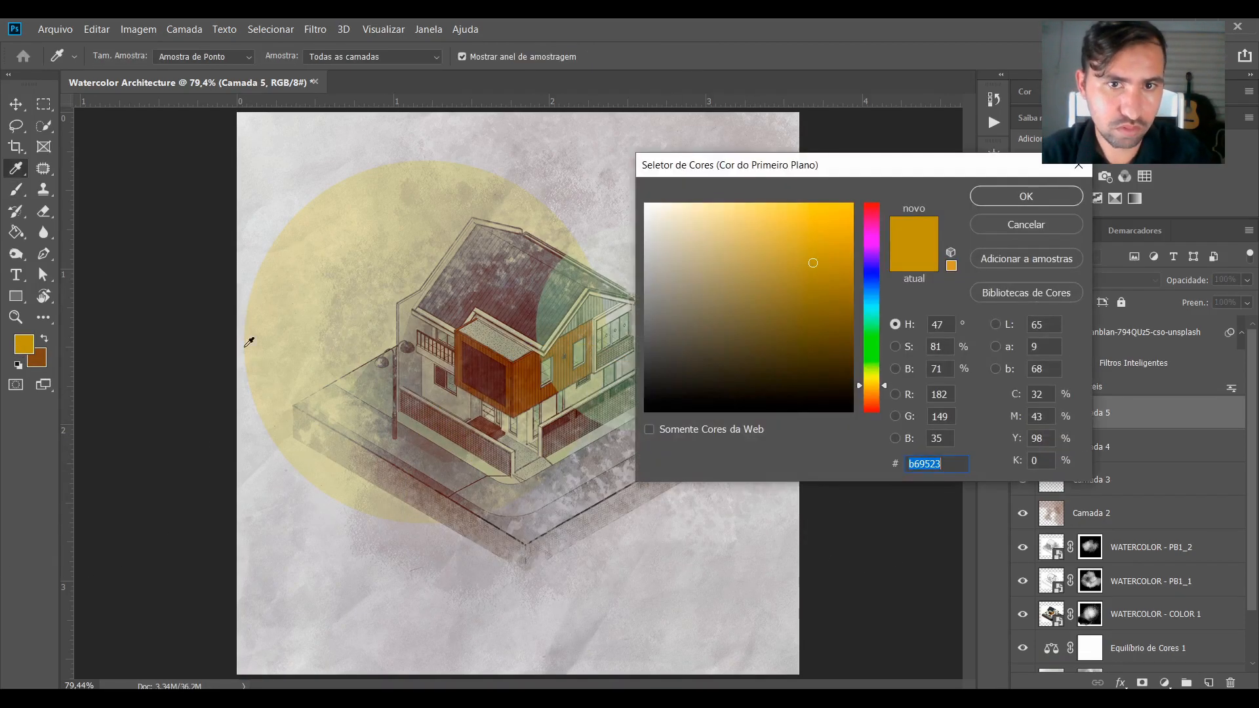
drag(871, 324, 860, 299)
click(836, 205)
click(990, 197)
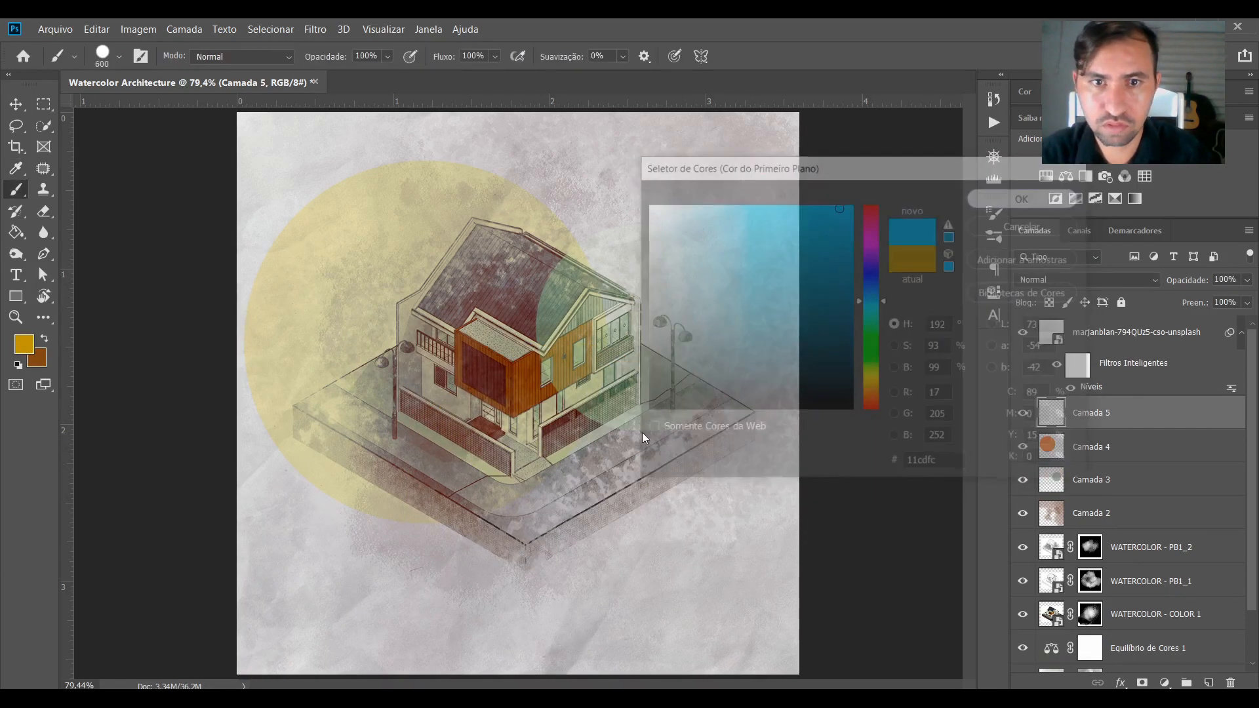
click(570, 478)
Set the blue circle's layer to the Luz Direta blend mode at 28% opacity.
click(1087, 279)
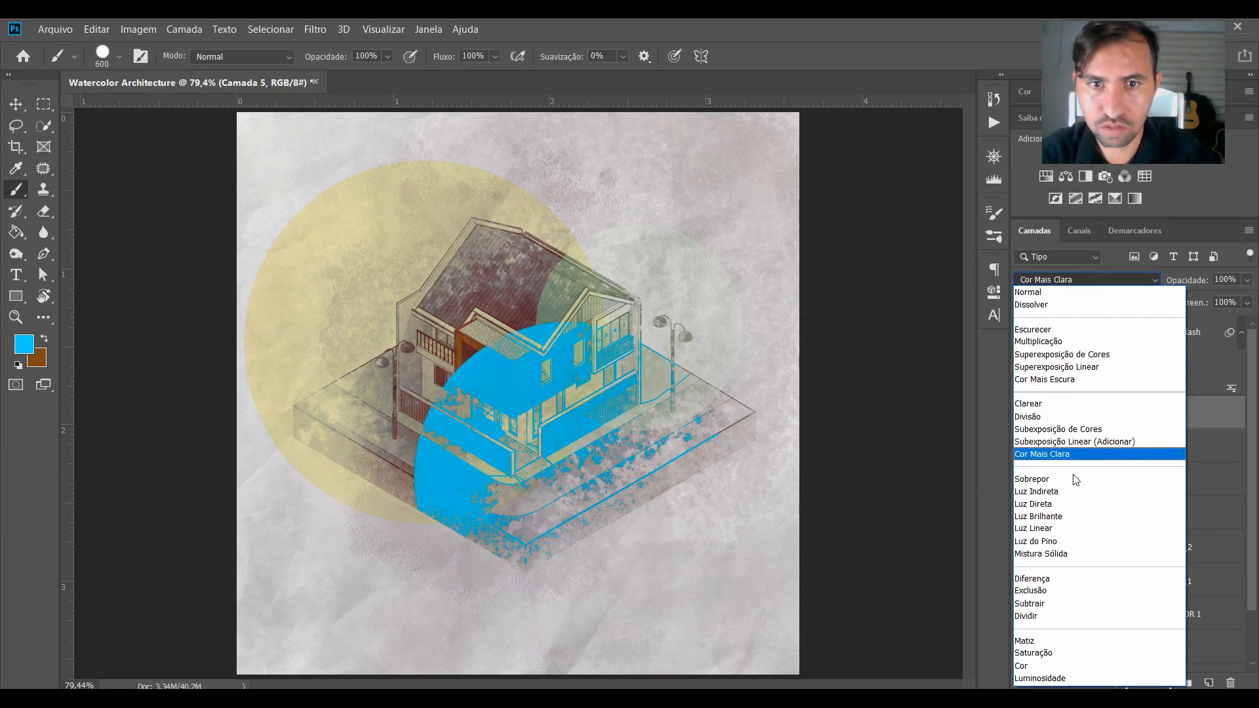
click(1072, 504)
click(1248, 280)
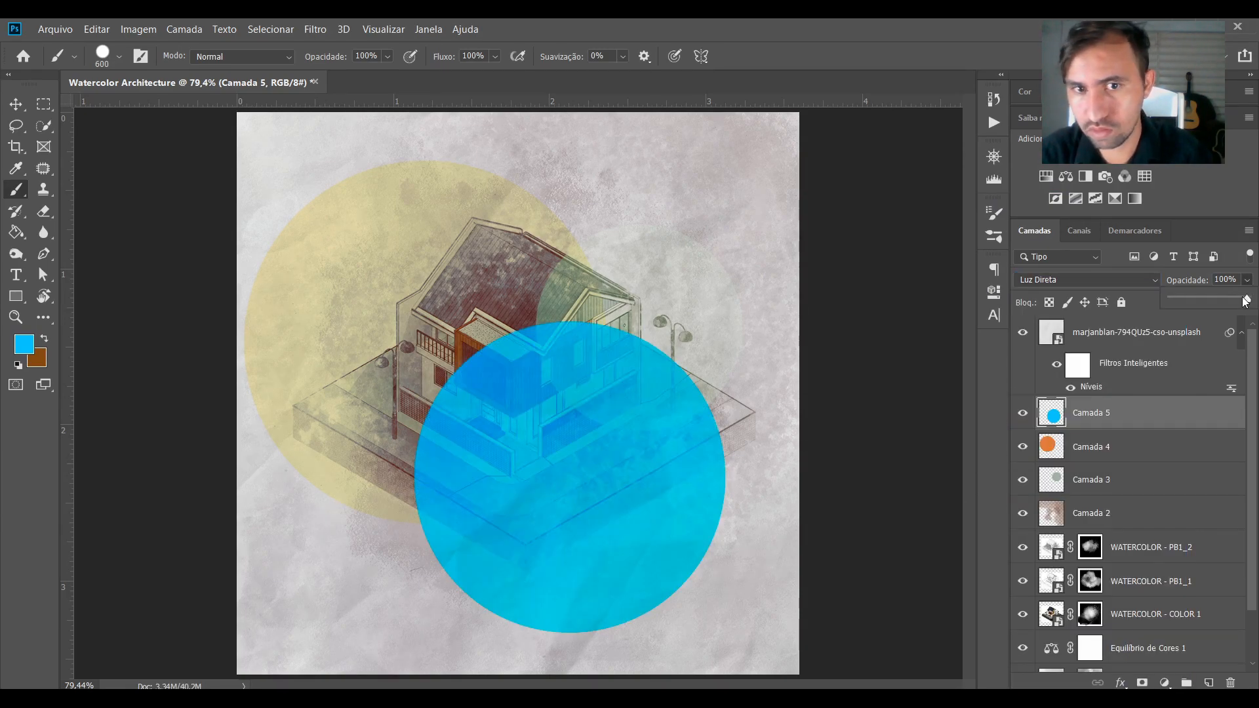
drag(1250, 297, 1193, 300)
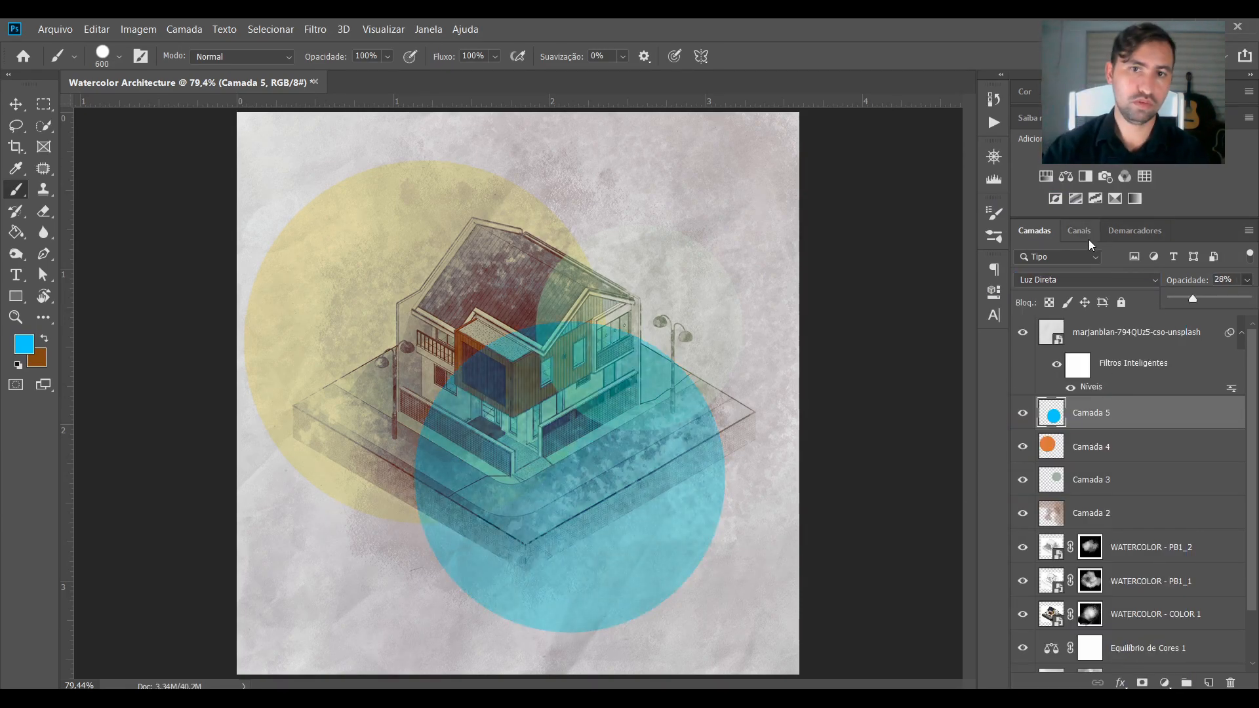
Add a new empty layer on top of the stack, above the marjanblan paper texture layer.
key(v)
key(ctrl+minus)
key(ctrl+minus)
key(ctrl+0)
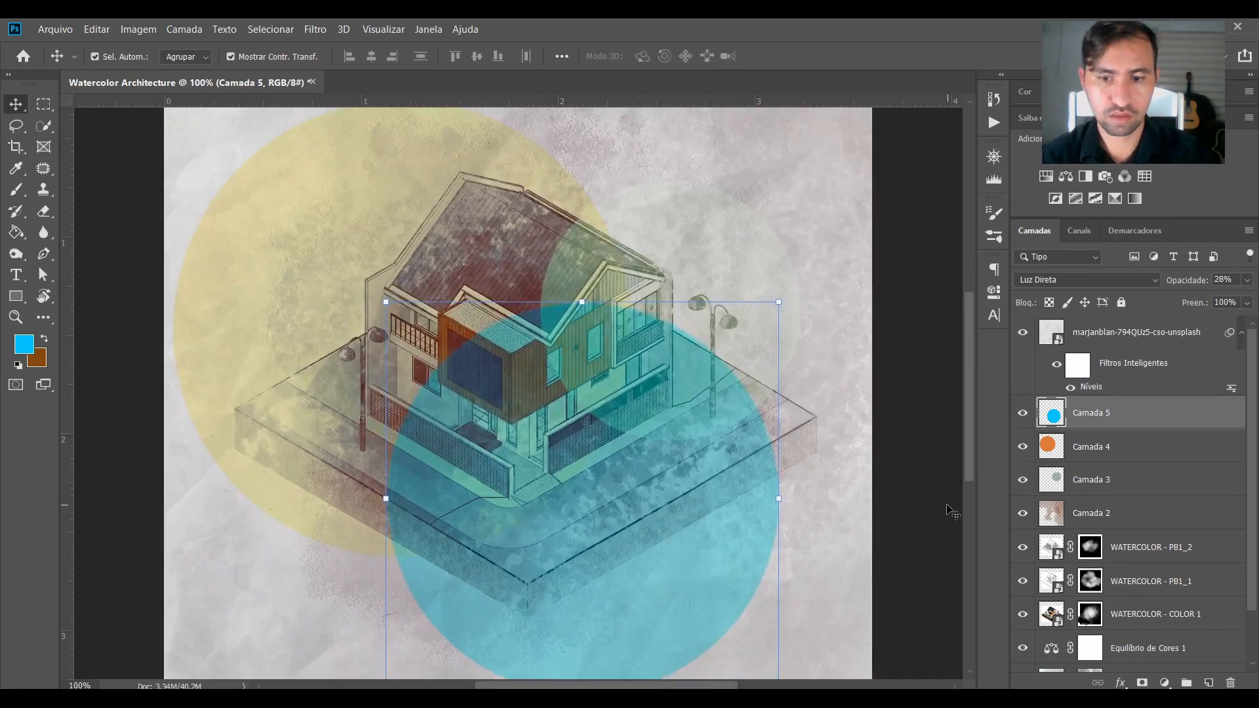
click(1071, 328)
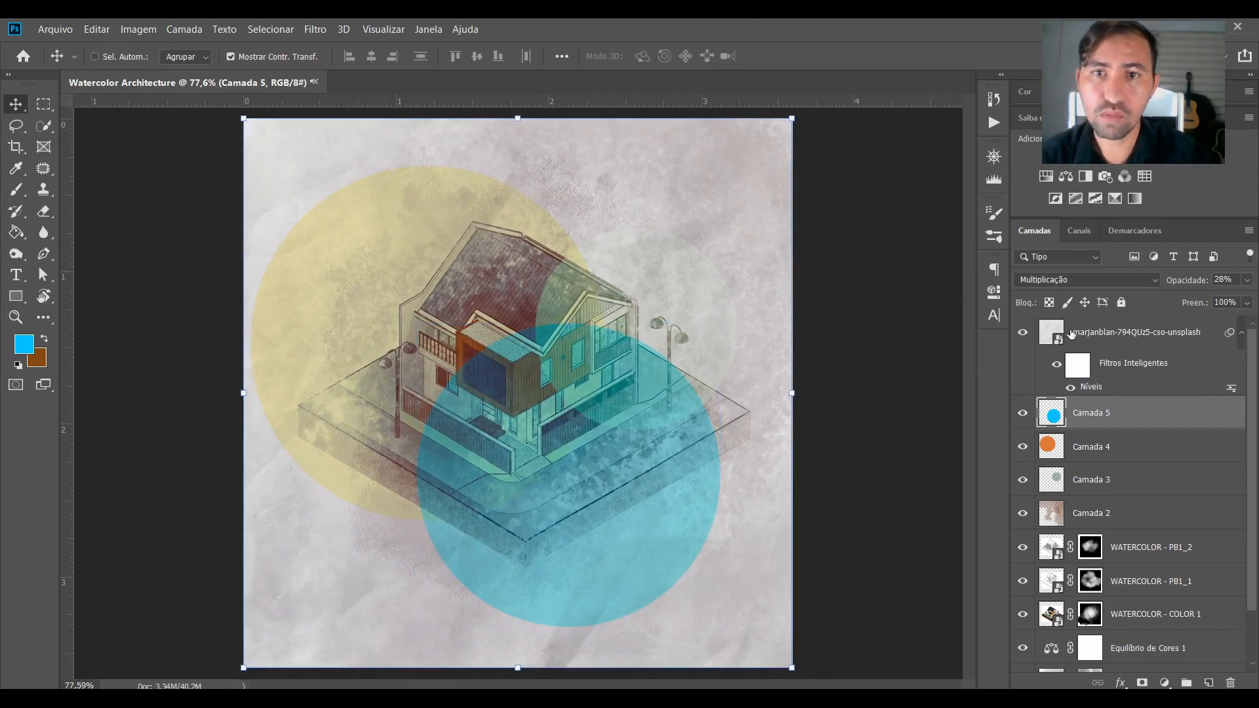
click(1210, 682)
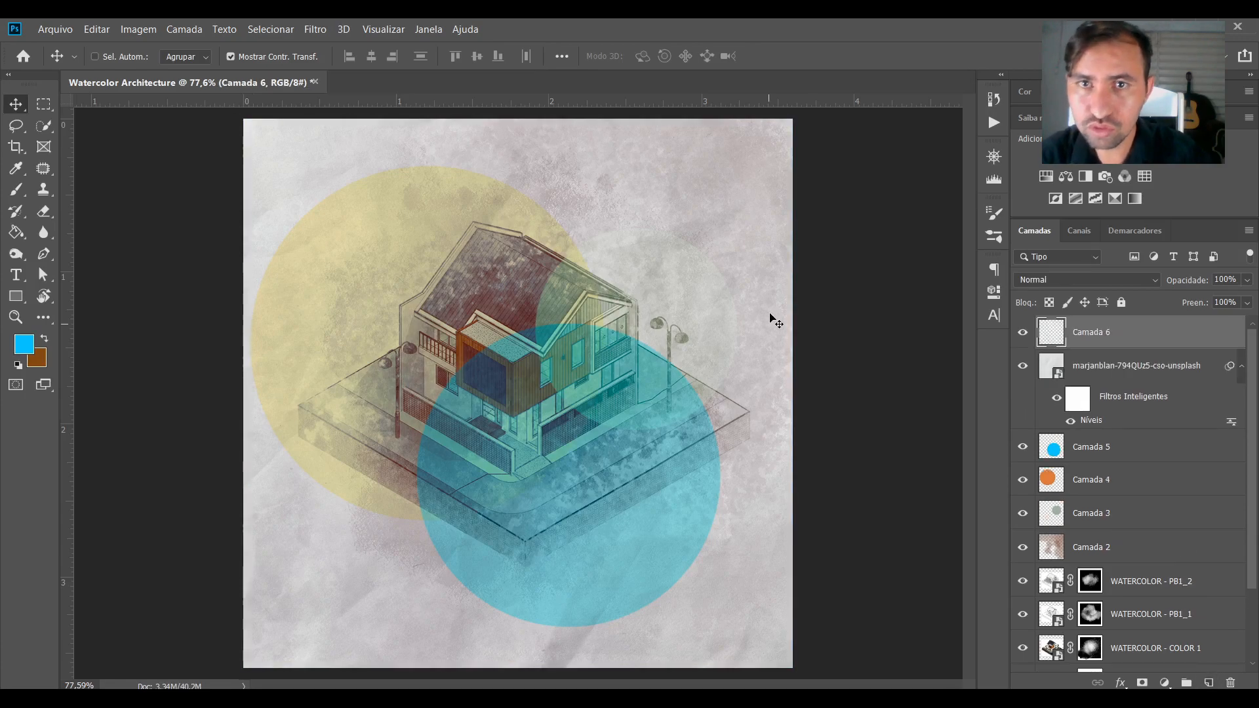
Set the foreground colour to dark grey 595959 and choose the 1100 px textured splatter brush.
key(b)
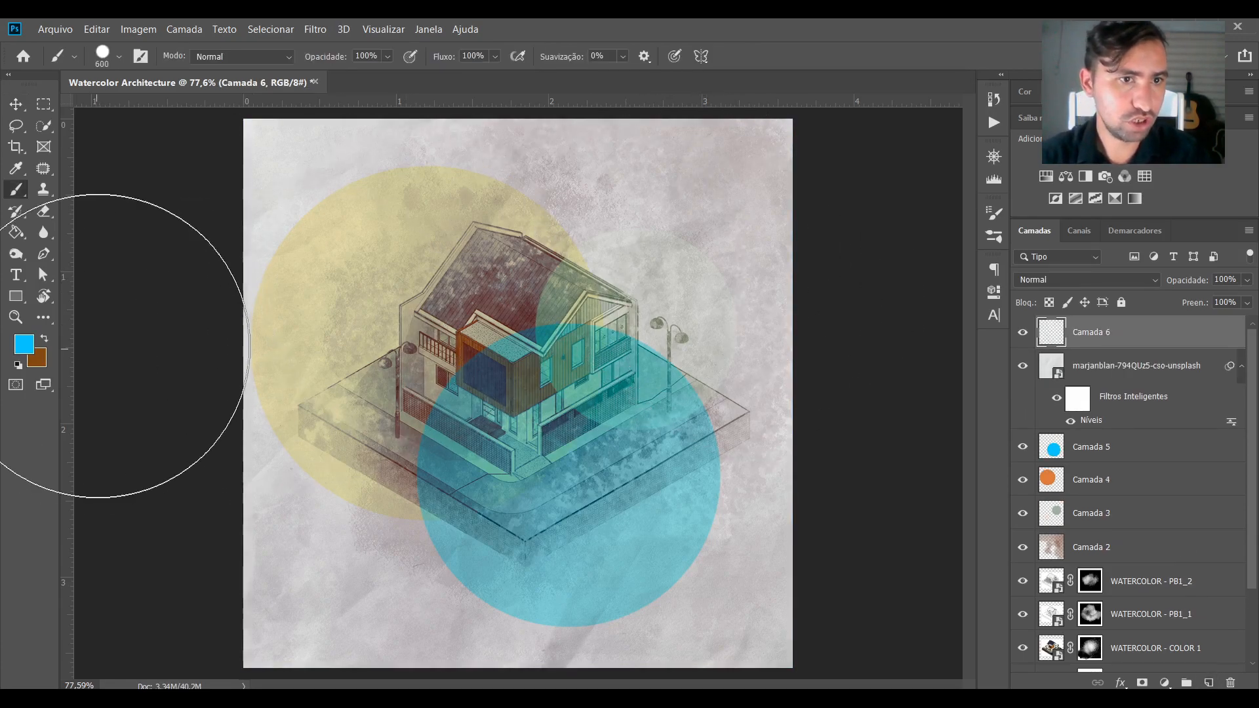
key(d)
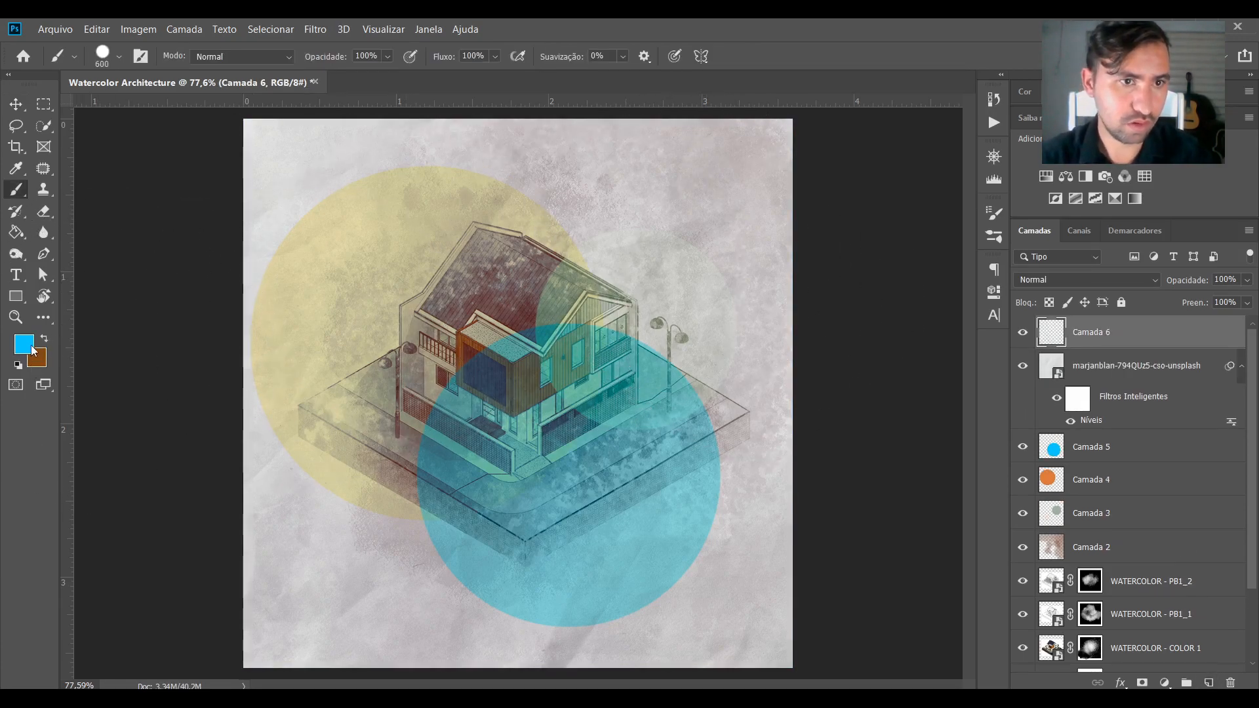
click(27, 344)
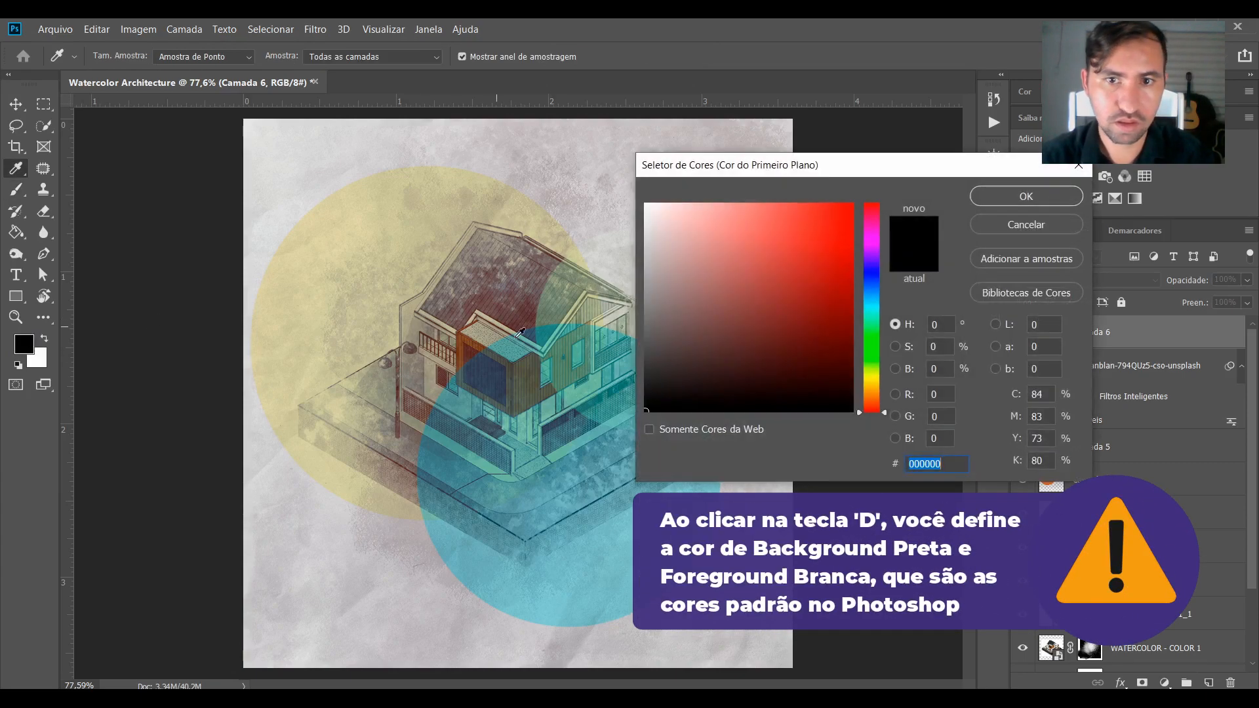
click(645, 339)
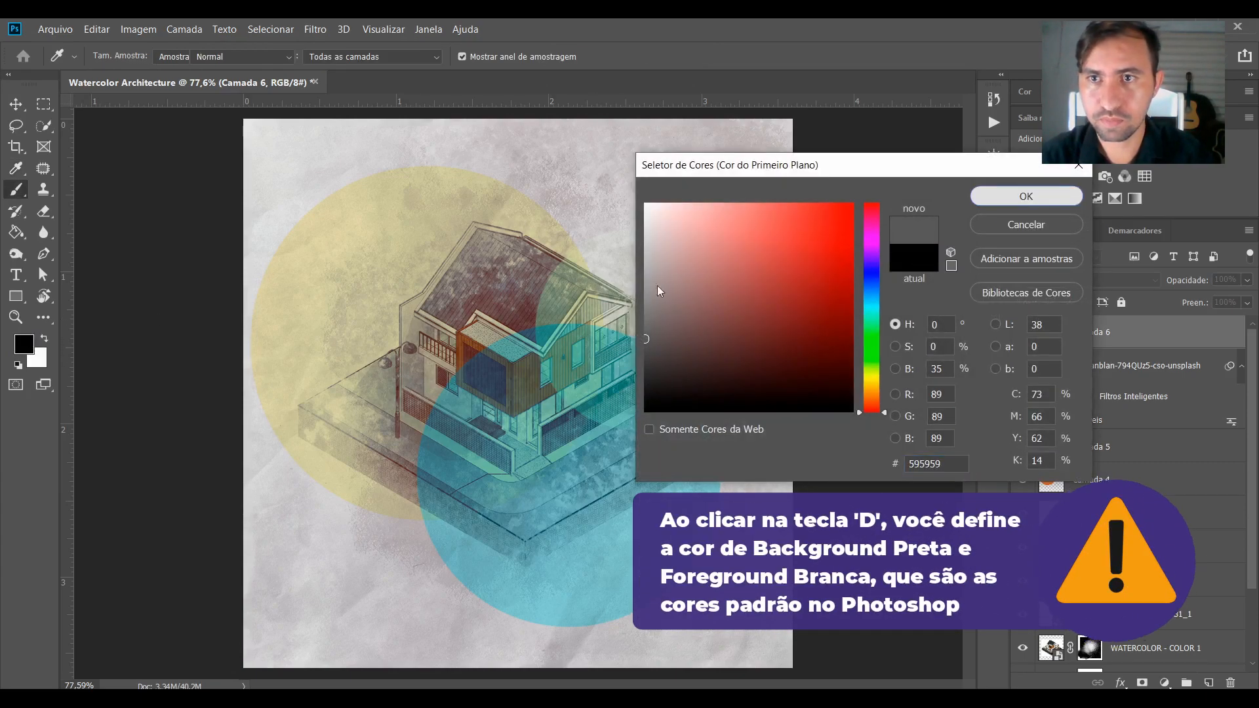
click(1024, 197)
key(b)
right_click(665, 189)
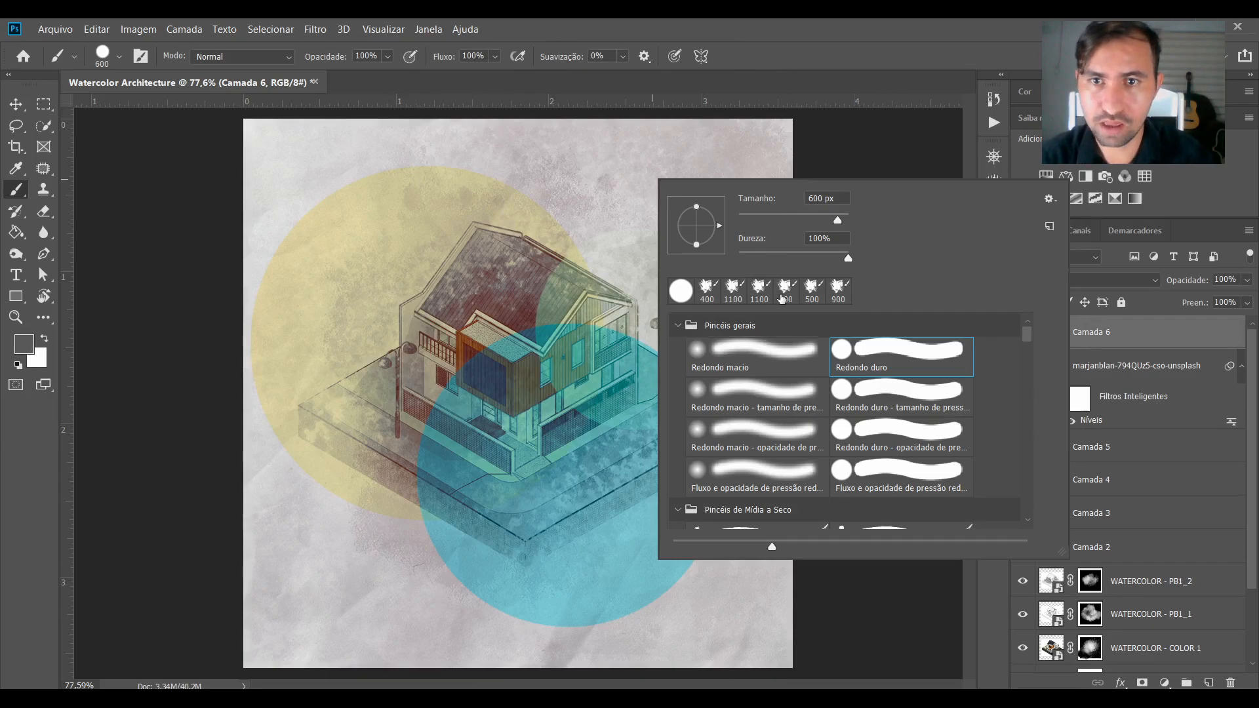
double_click(728, 295)
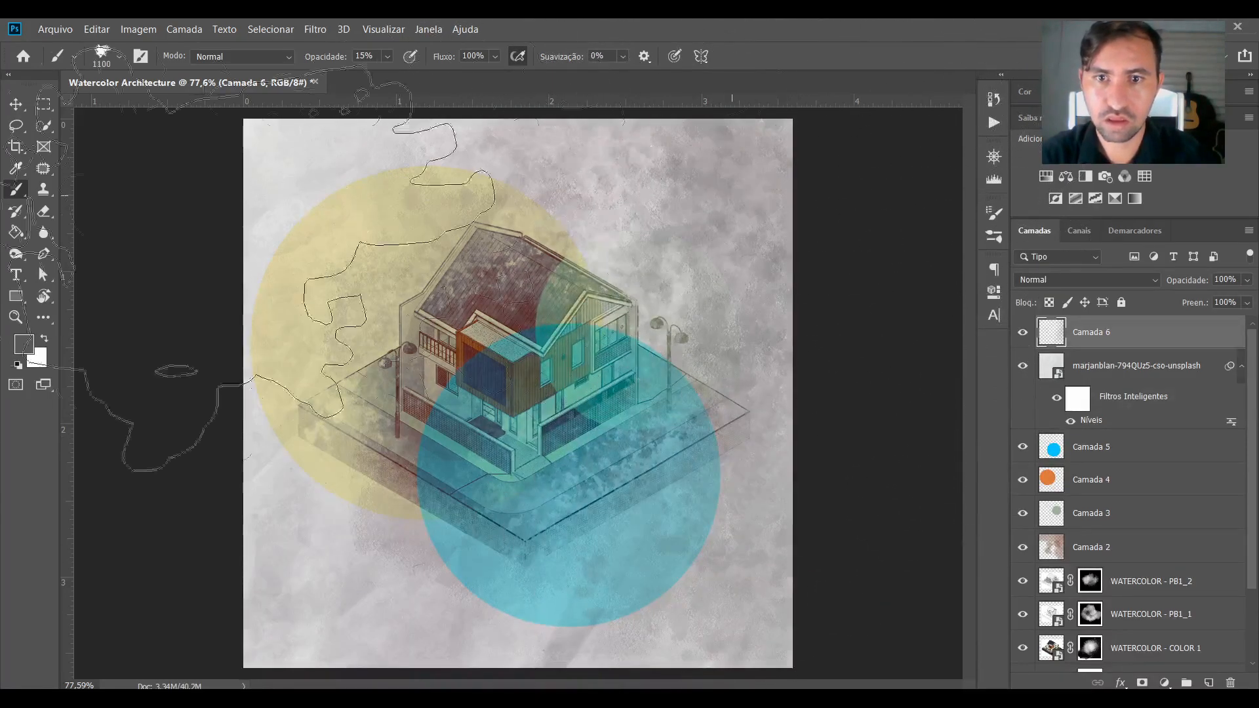
Stamp soft grey and white watercolor clouds across the whole canvas on Camada 6, alternating the foreground and background colours.
key(x)
key(ctrl+minus)
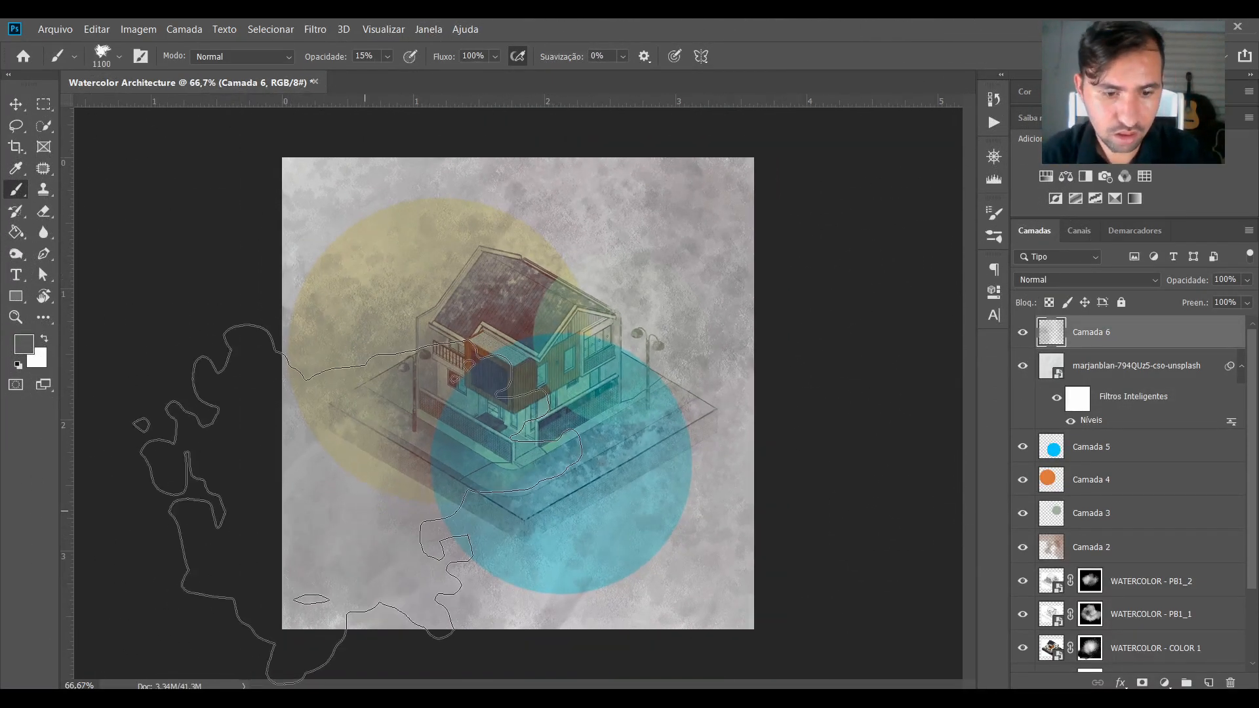
click(496, 391)
click(490, 391)
click(376, 284)
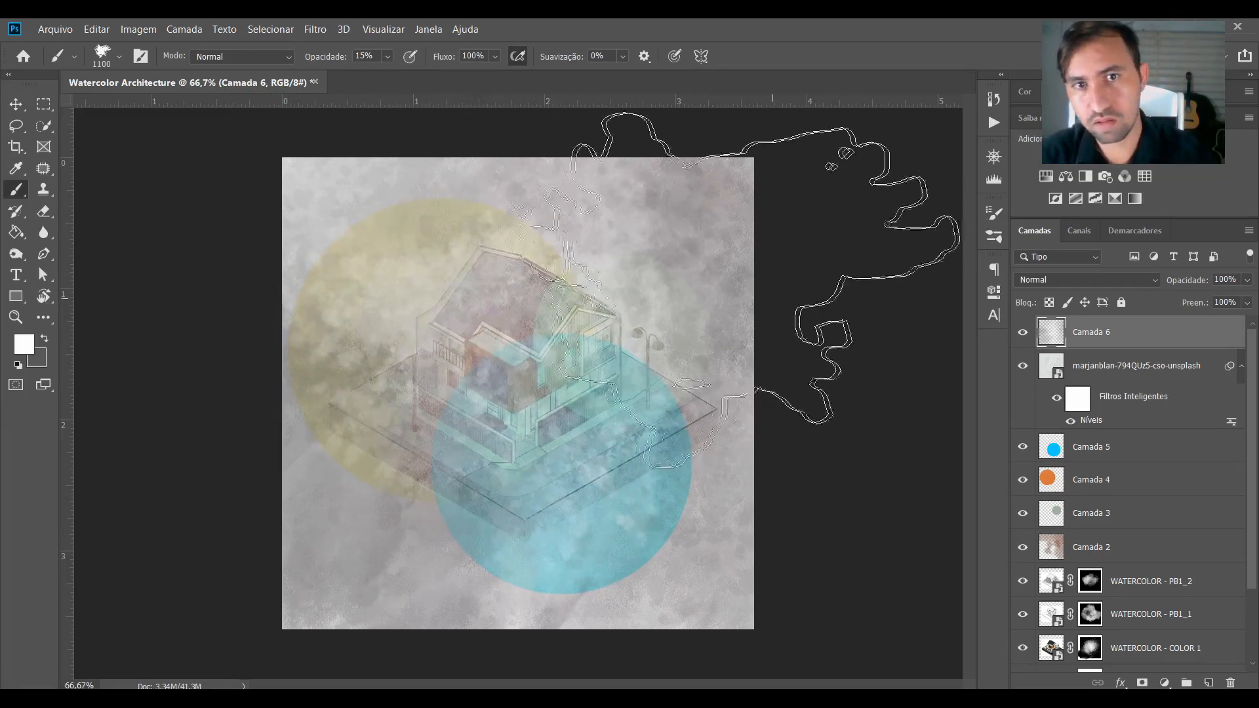
click(366, 489)
click(548, 488)
click(558, 366)
Add a layer mask to Camada 6 and stamp black over the house at 15% brush opacity to thin the clouds there.
click(1143, 683)
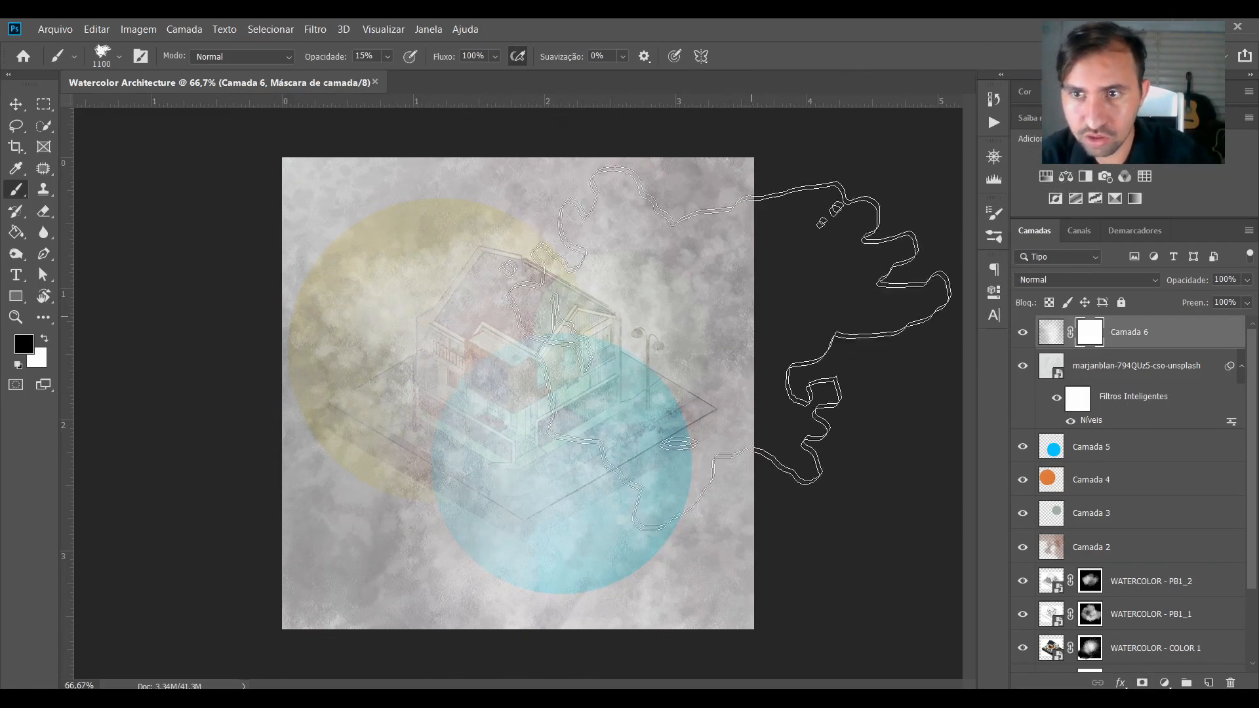
key(x)
key(x)
click(509, 399)
click(503, 462)
click(493, 450)
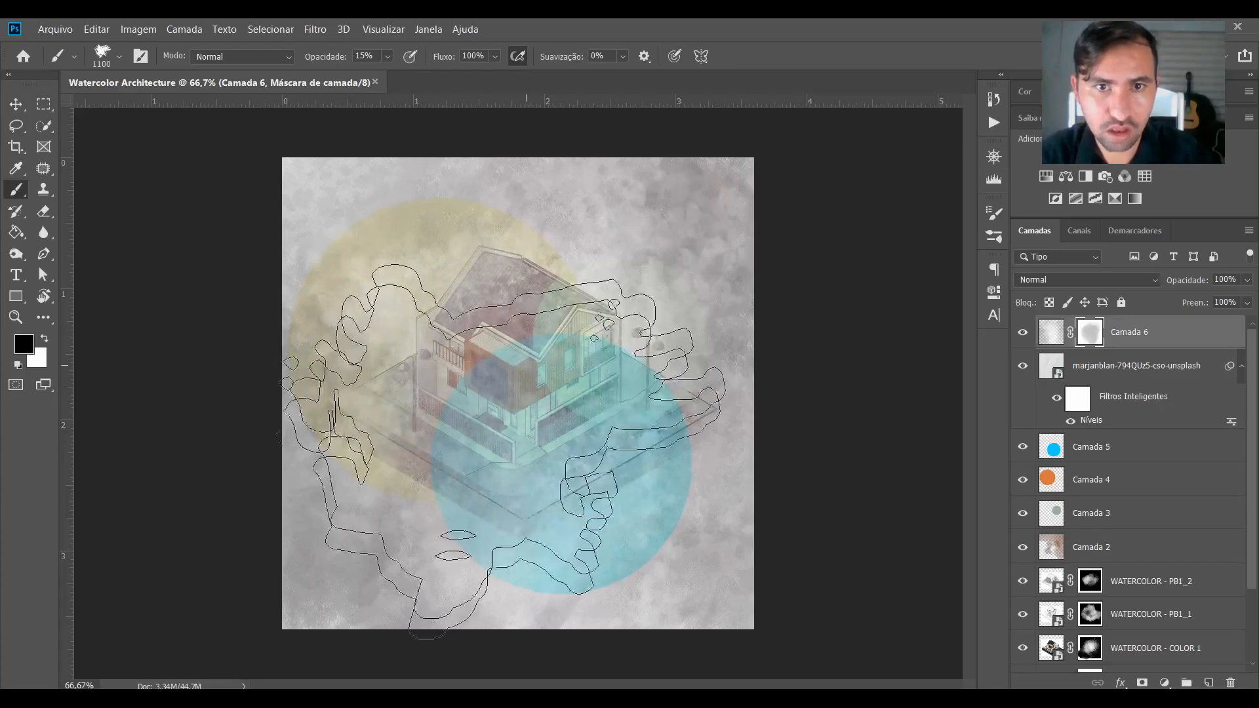
click(526, 358)
click(530, 412)
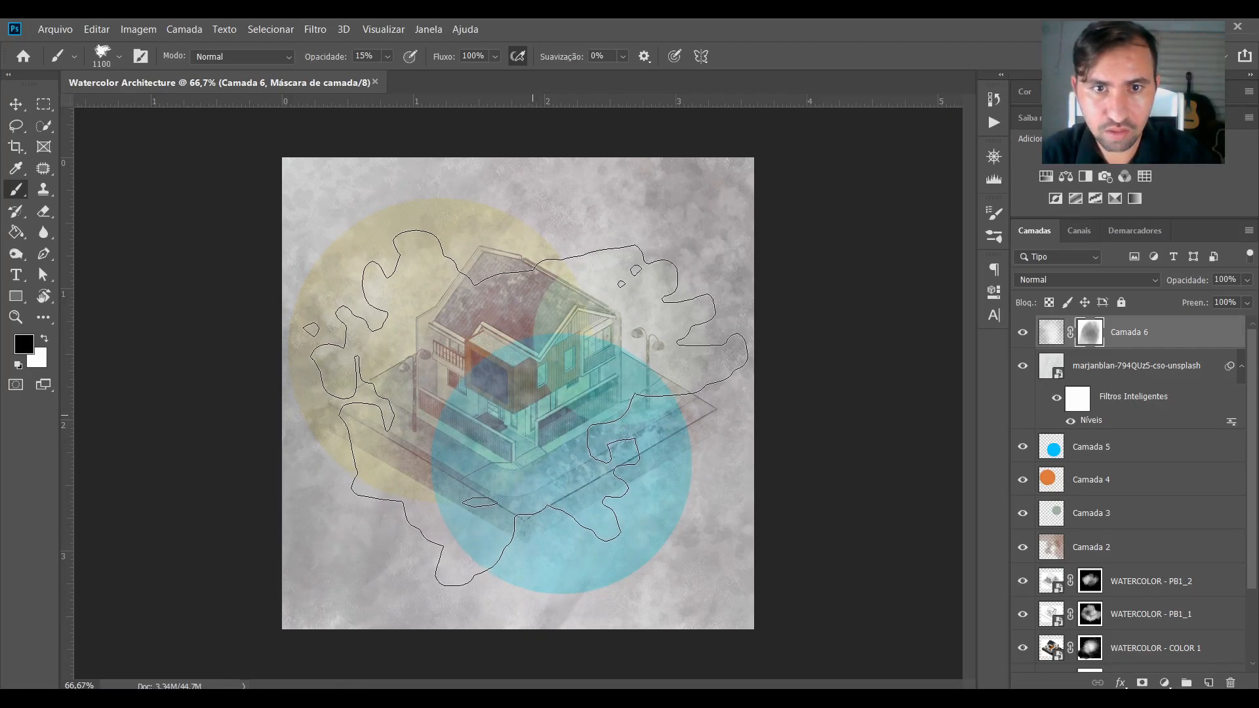
Raise the brush opacity to 67% and mask the remaining clouds off the house on Camada 6.
click(387, 58)
click(431, 74)
click(484, 449)
click(510, 386)
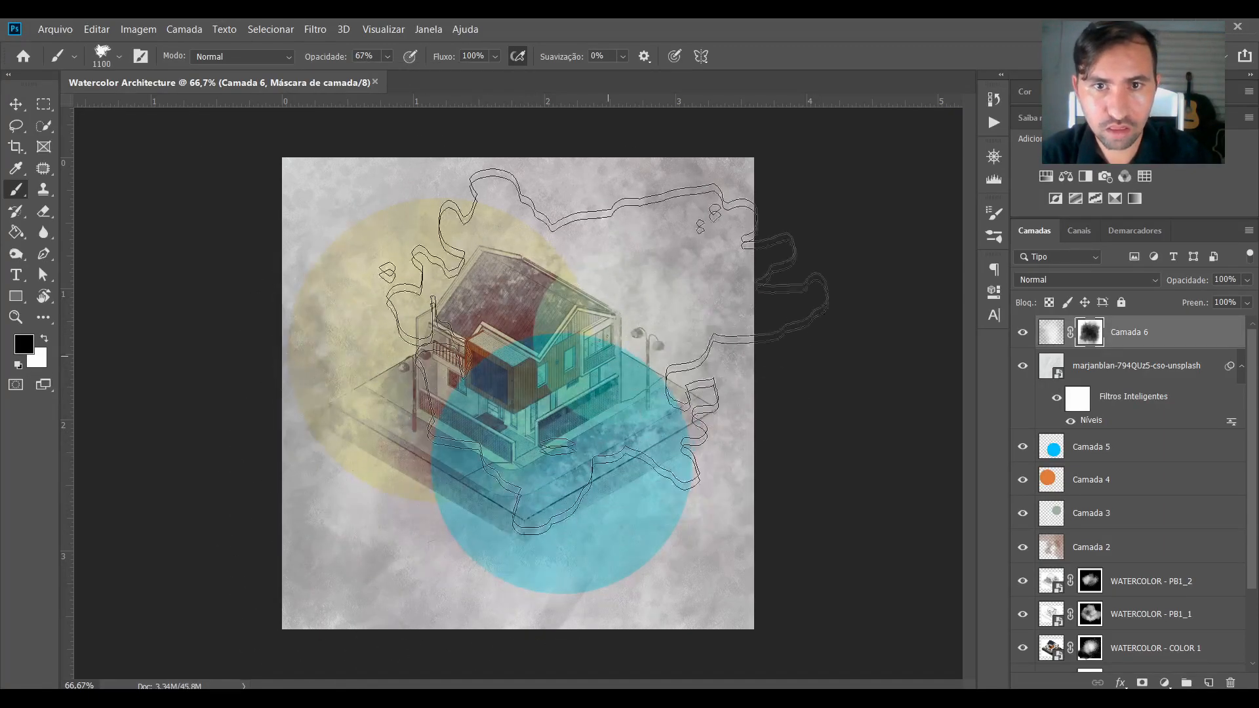
click(551, 368)
key(x)
Lower the opacity of Camada 4's yellow circle to 41% and Camada 5's blue circle to 21%.
click(1115, 480)
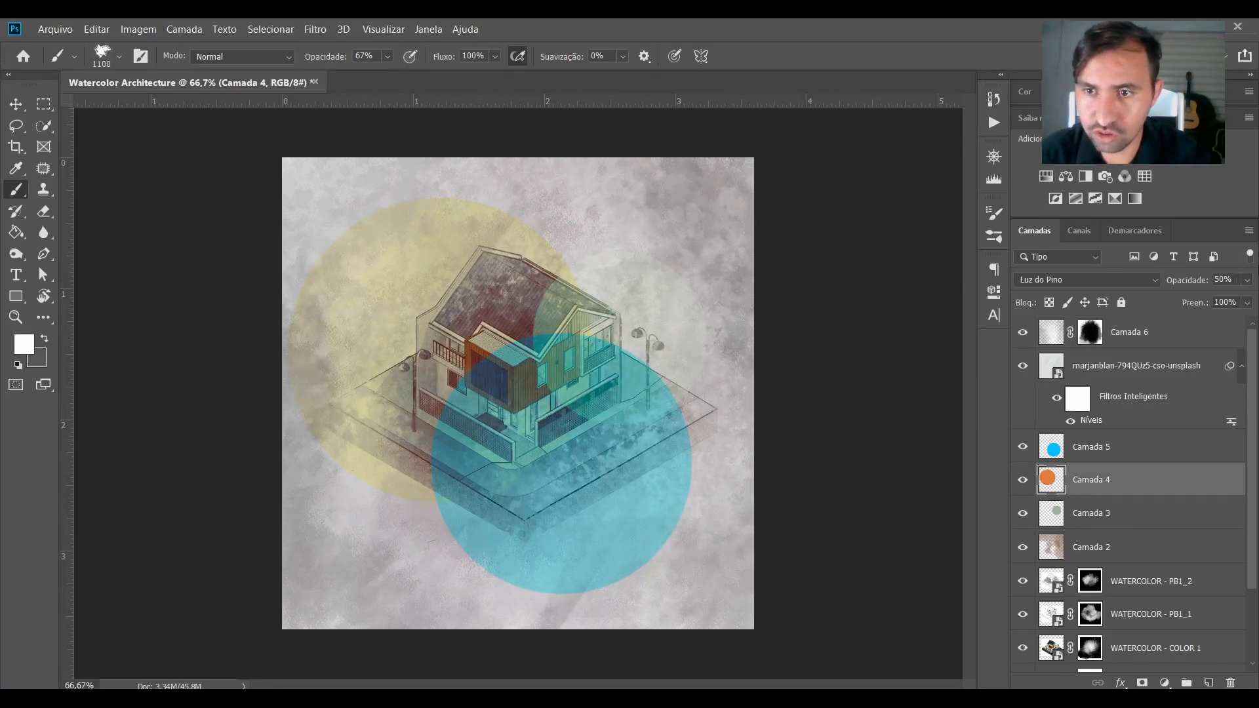
click(1247, 280)
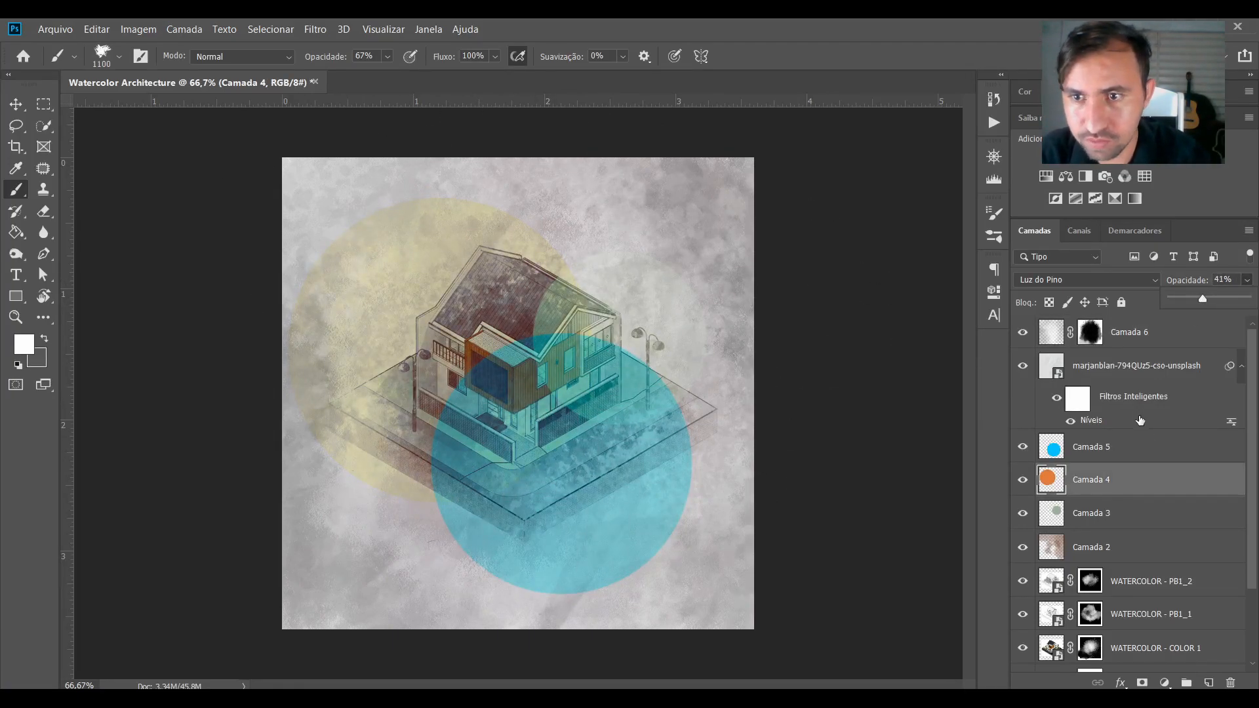
click(1115, 446)
click(1247, 280)
drag(1199, 299, 1184, 302)
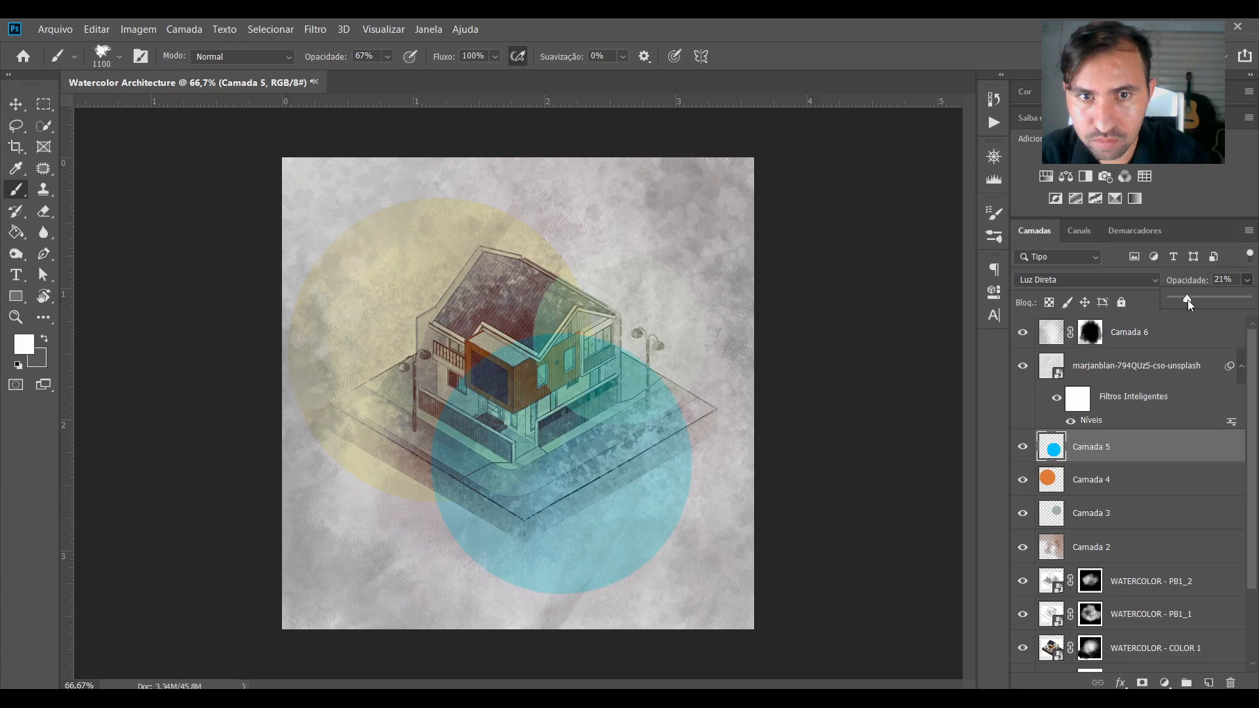
Add the text "Arch" on a new type layer above Camada 6, near the lower edge of the artwork.
key(v)
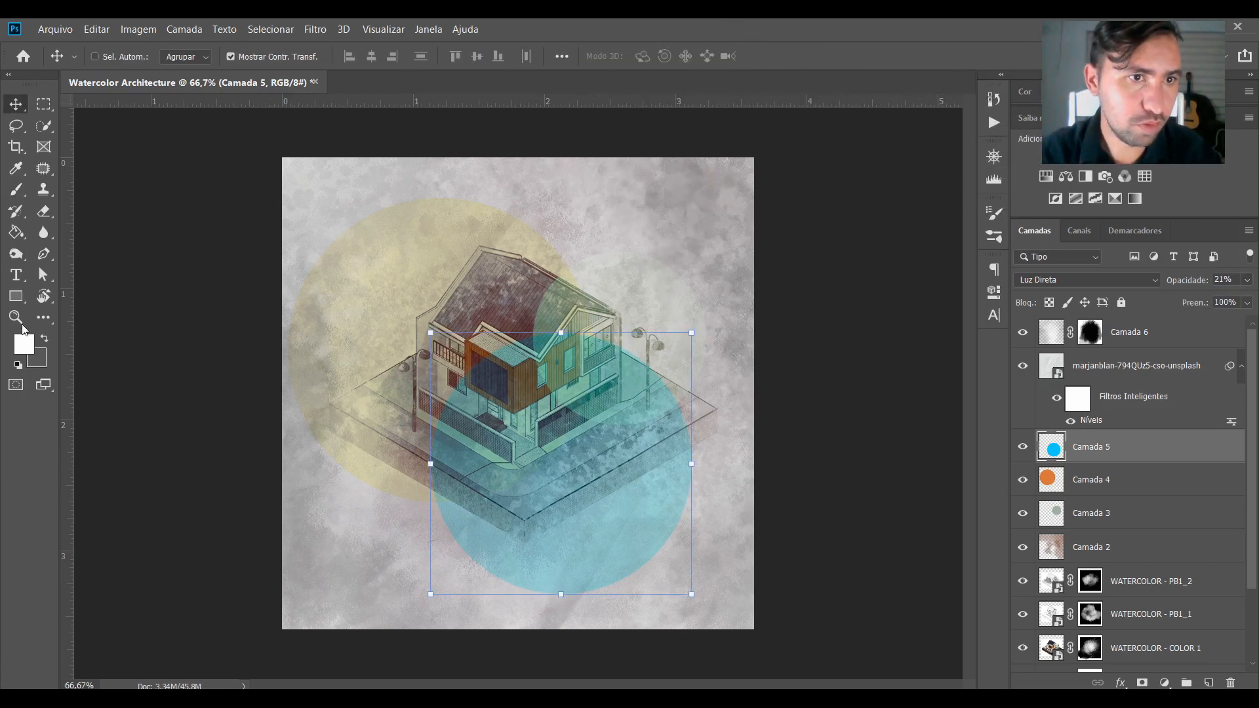
click(15, 278)
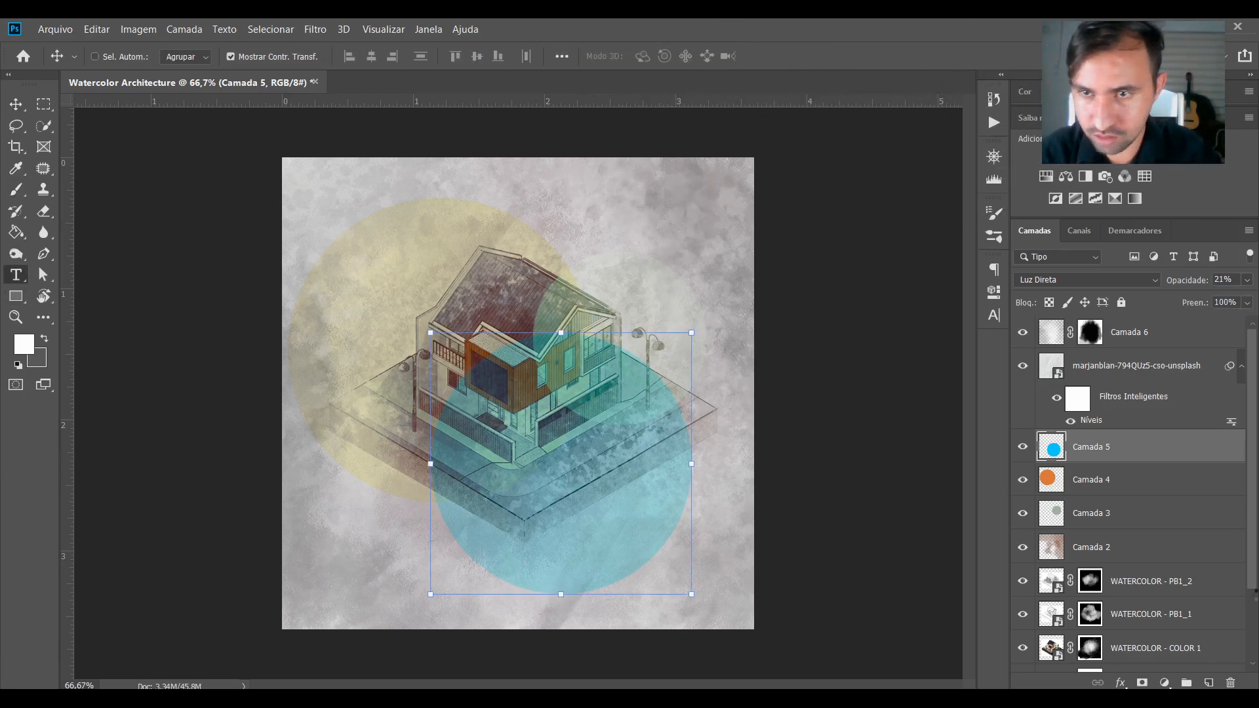
click(1211, 339)
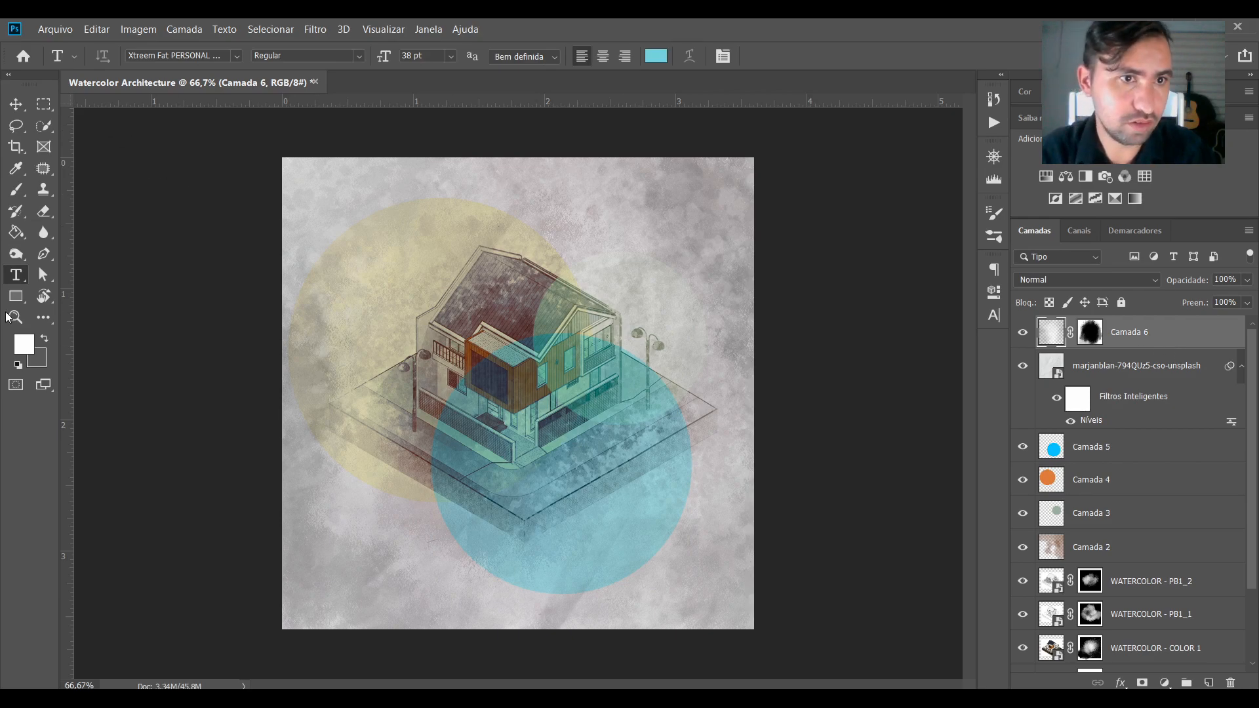
click(701, 556)
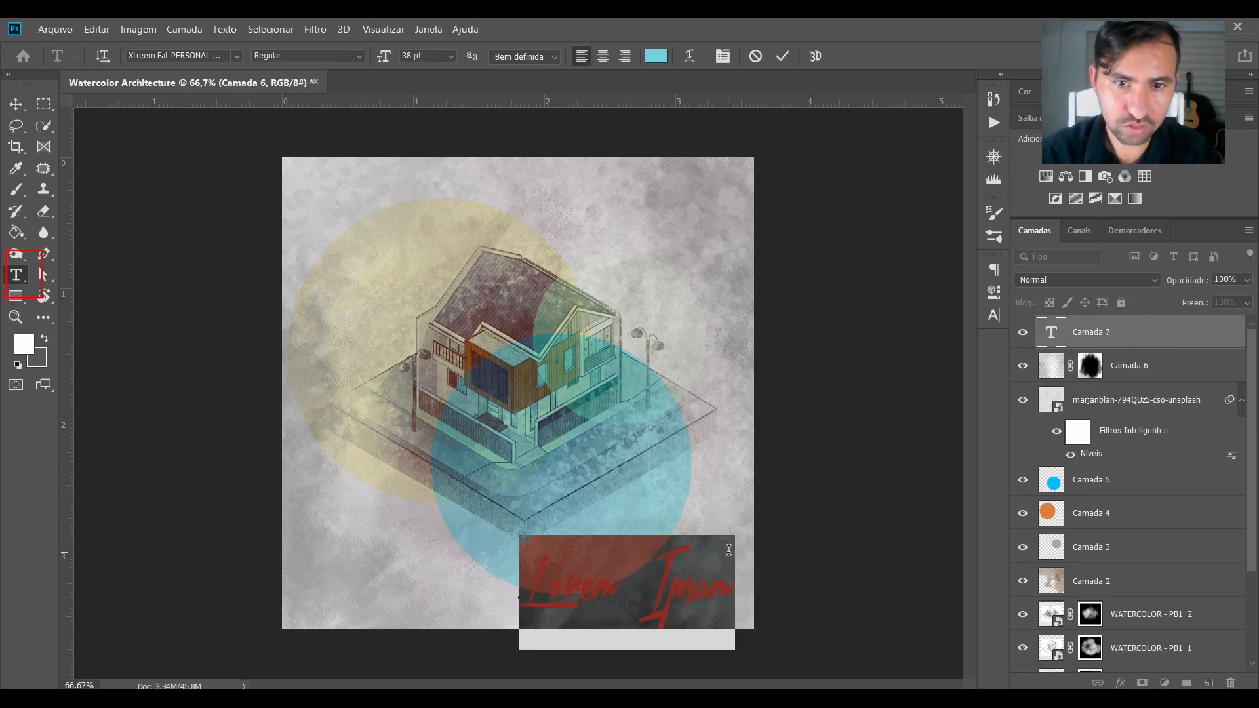
text(Arch)
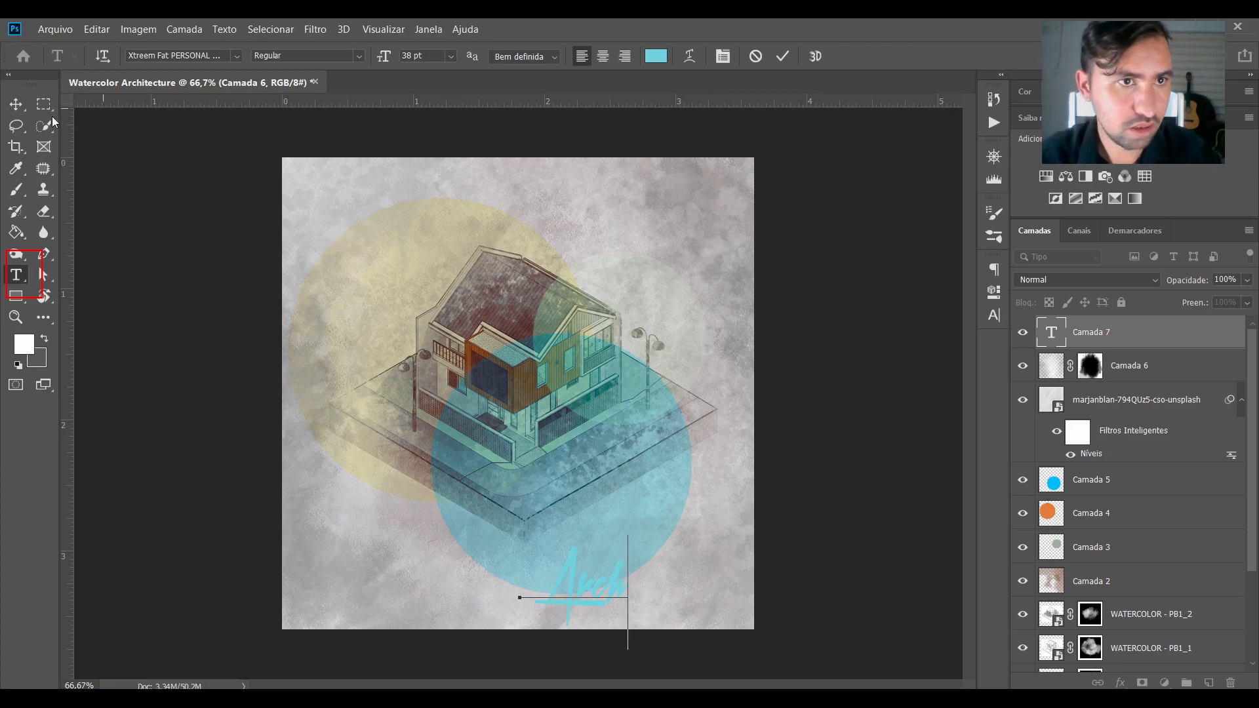
click(15, 105)
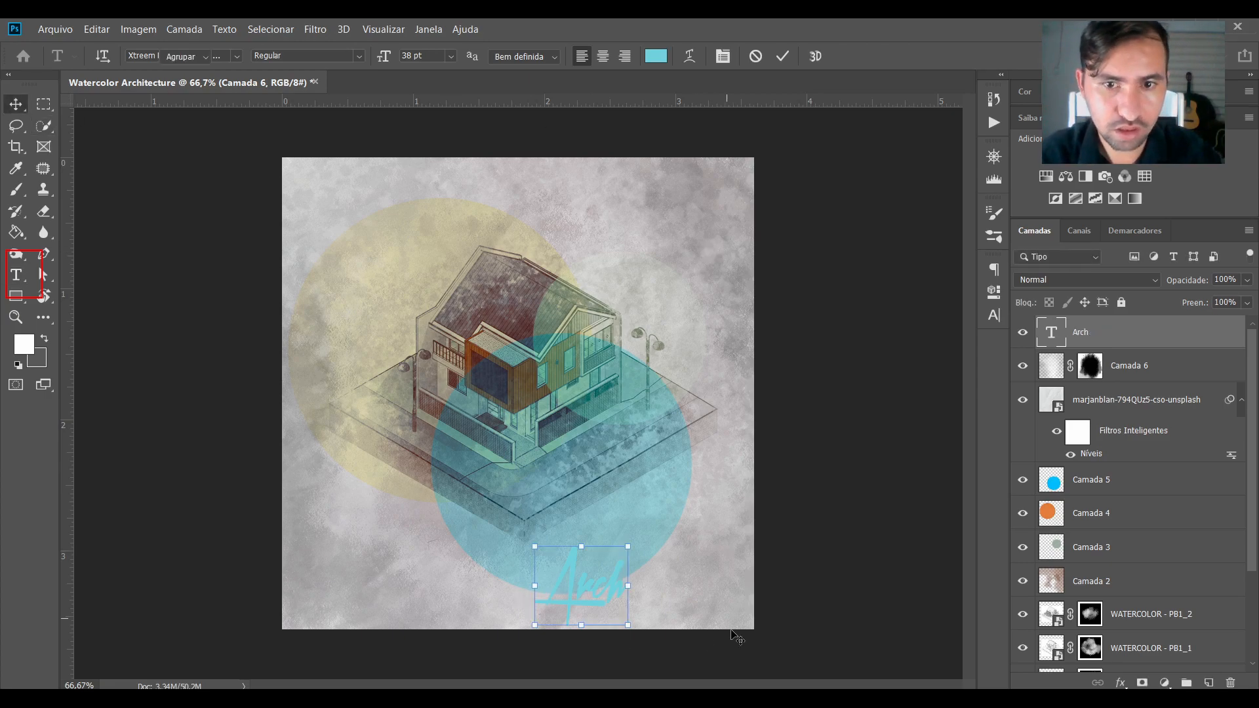
Move the "Arch" text over the yellow circle and the house roof and enlarge it to about 89 pt.
drag(569, 598, 518, 387)
drag(413, 243, 413, 294)
drag(515, 406, 556, 451)
key(Return)
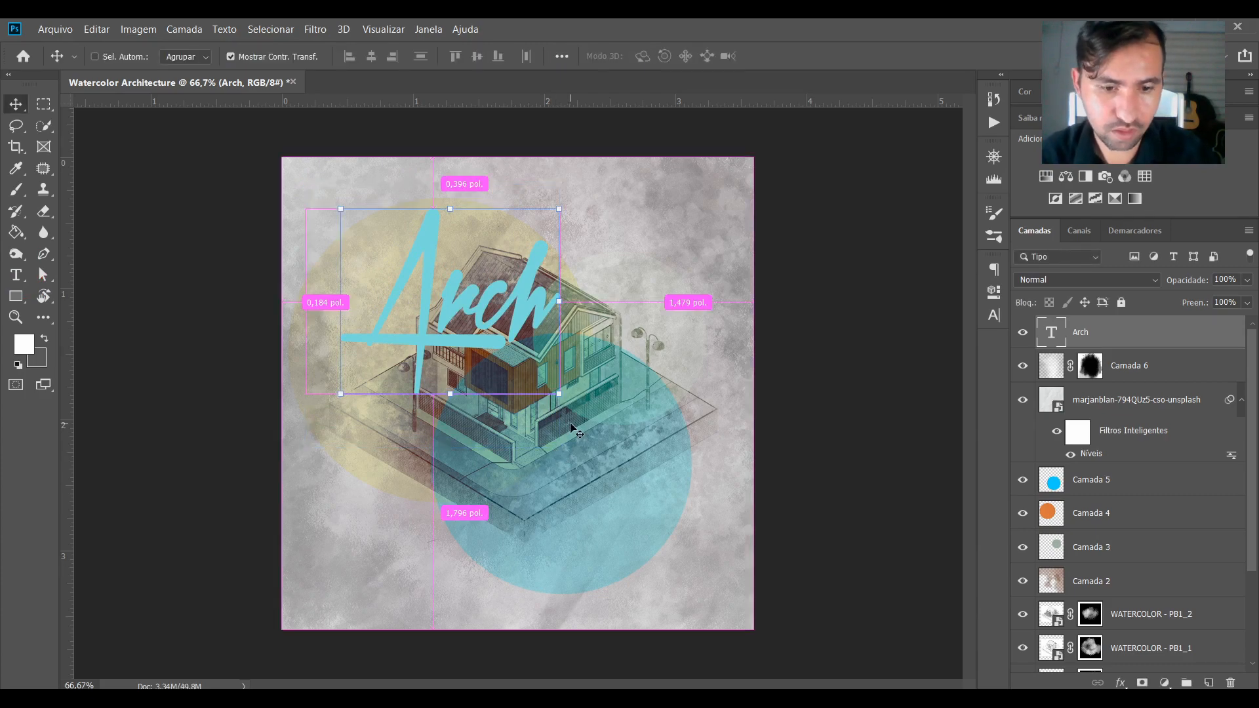
Add a separate text layer reading "Tipo" over the lower front of the house.
key(t)
click(504, 511)
text(Tipo)
key(ctrl+Return)
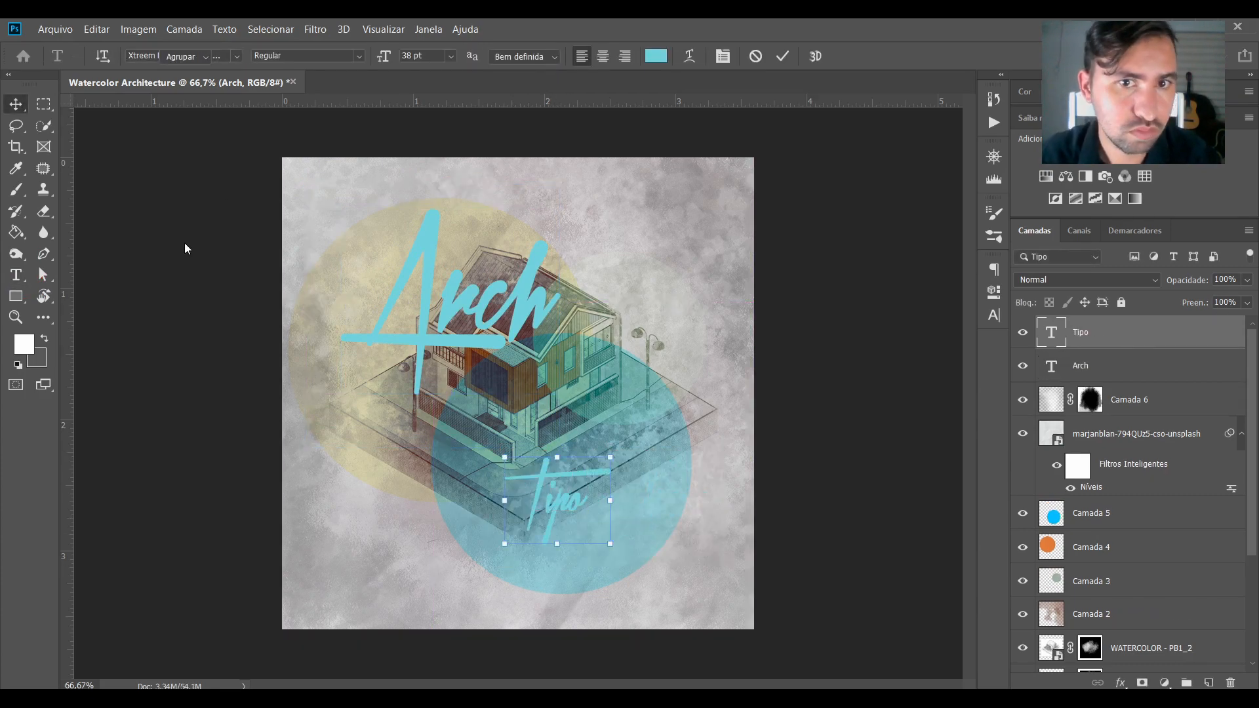
Move "Tipo" directly after "Arch" and enlarge it to about 79 pt so the two form one word.
key(v)
drag(556, 497, 603, 290)
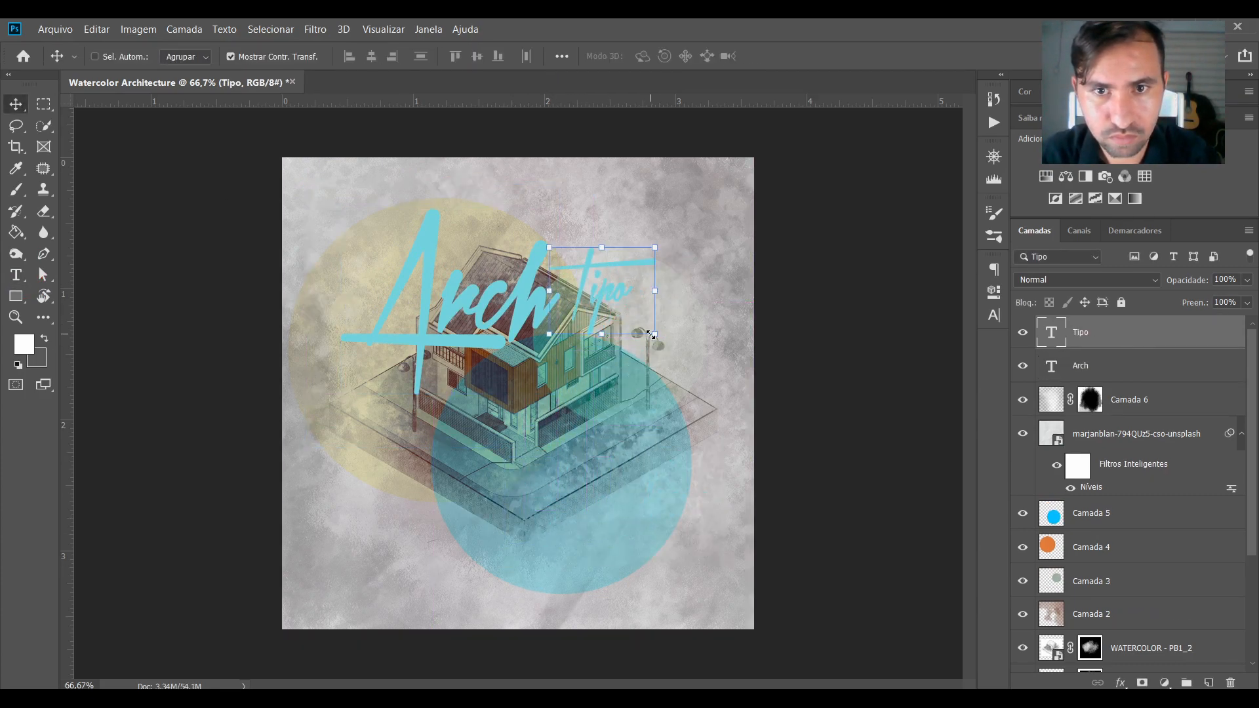
key(ctrl+t)
drag(662, 335, 637, 326)
key(Return)
Set both the Arch and Tipo text layers to the Sobrepor blend mode.
shift+click(1153, 371)
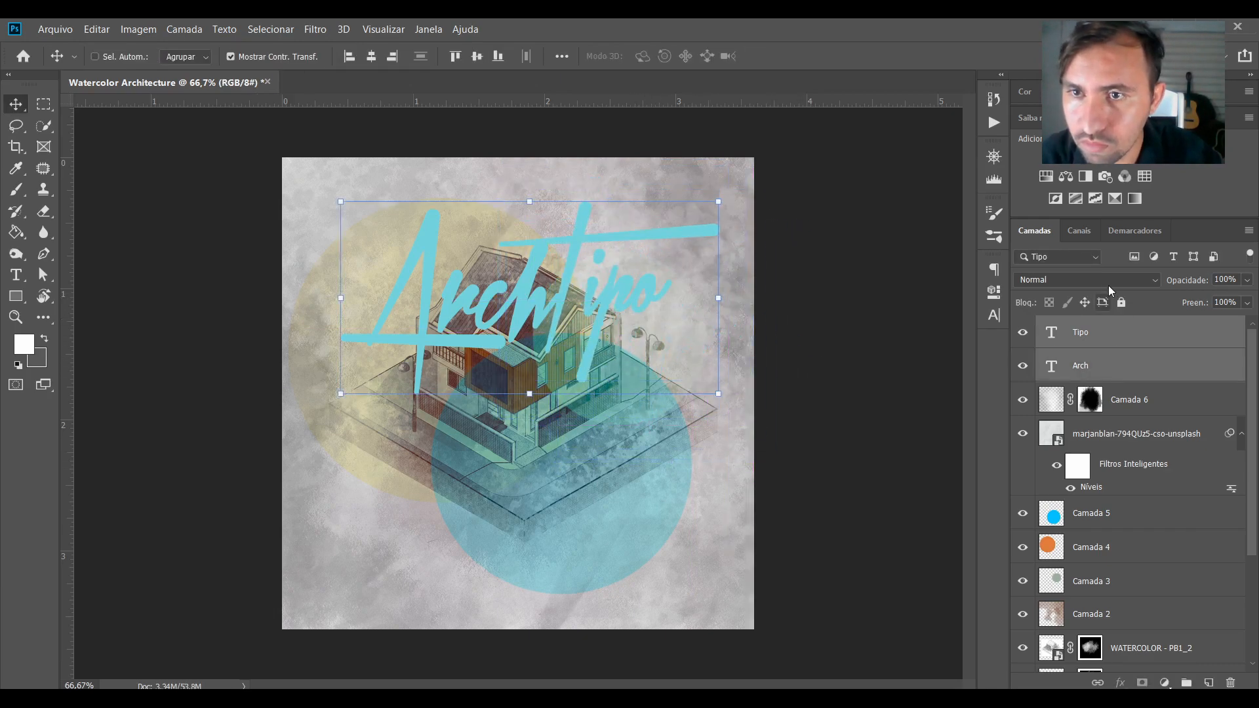
click(1087, 281)
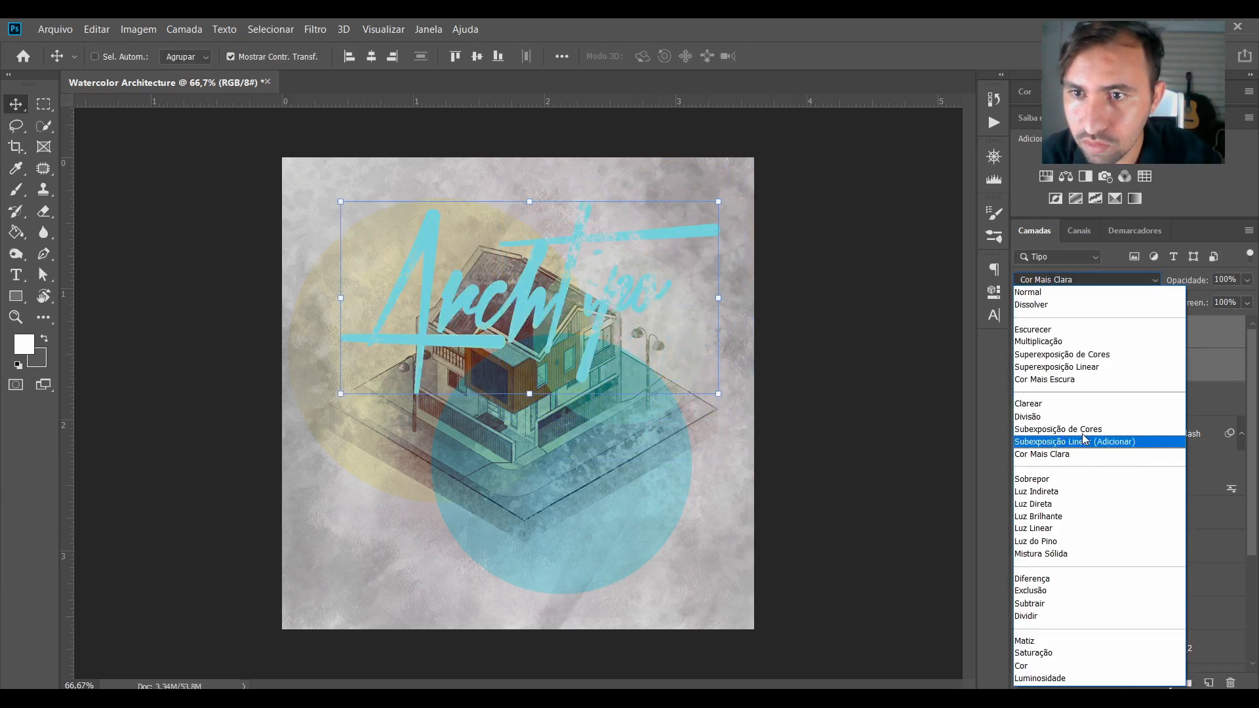
click(1078, 481)
Change the text colour of the Tipo layer to a darker teal blue.
click(1076, 335)
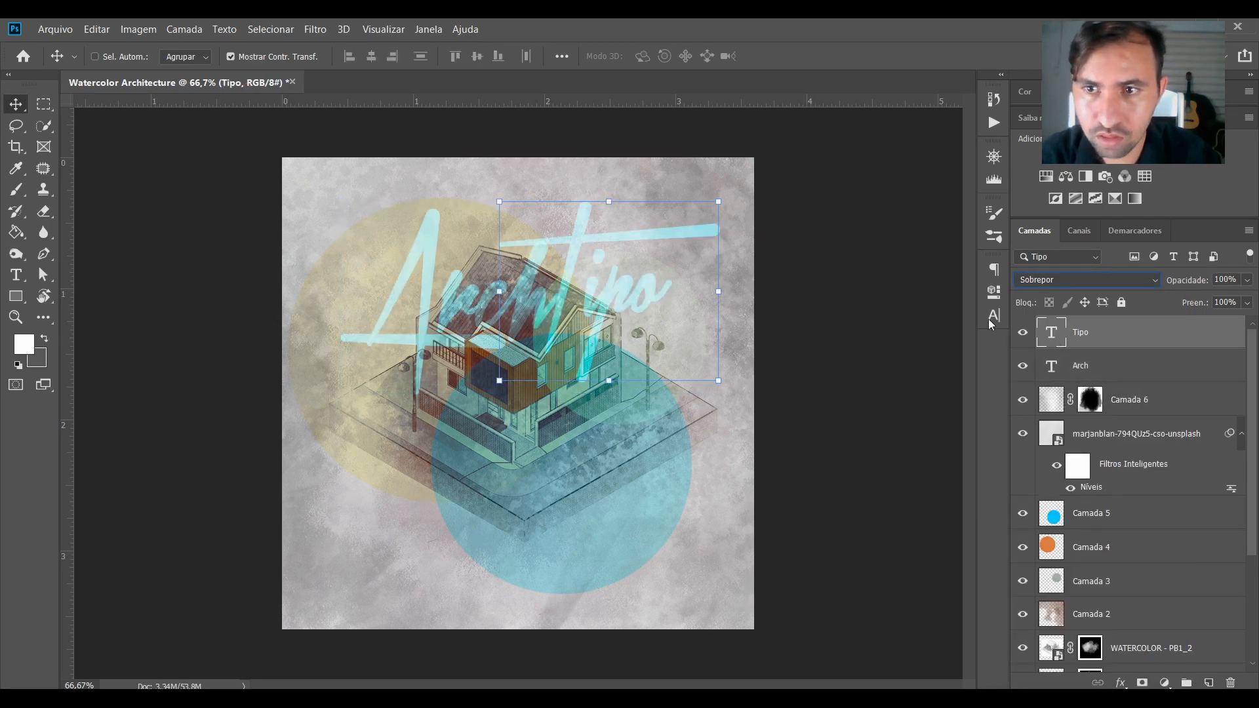
click(996, 315)
click(950, 361)
mouse_move(706, 233)
mouse_down()
mouse_move(822, 206)
mouse_move(813, 312)
mouse_move(818, 280)
mouse_move(789, 273)
mouse_up()
key(Return)
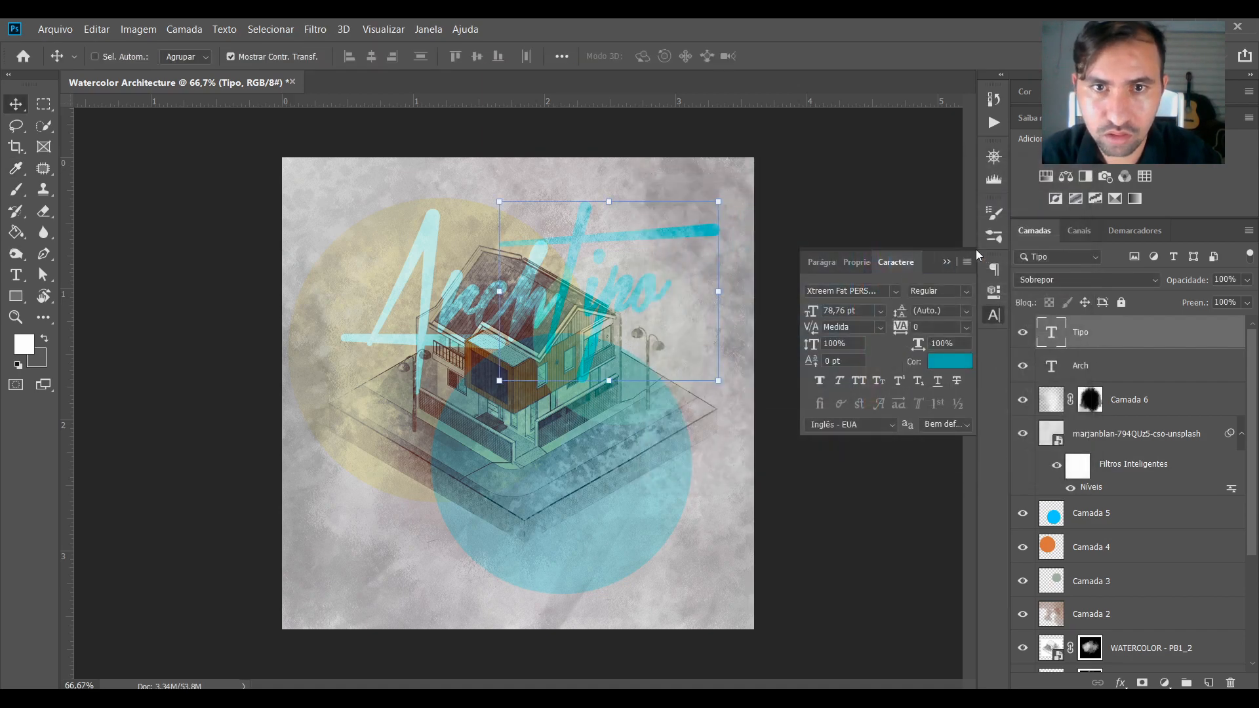
Open the blending options of the Arch text layer and enable the Sombra Projetada effect.
ctrl+click(1092, 363)
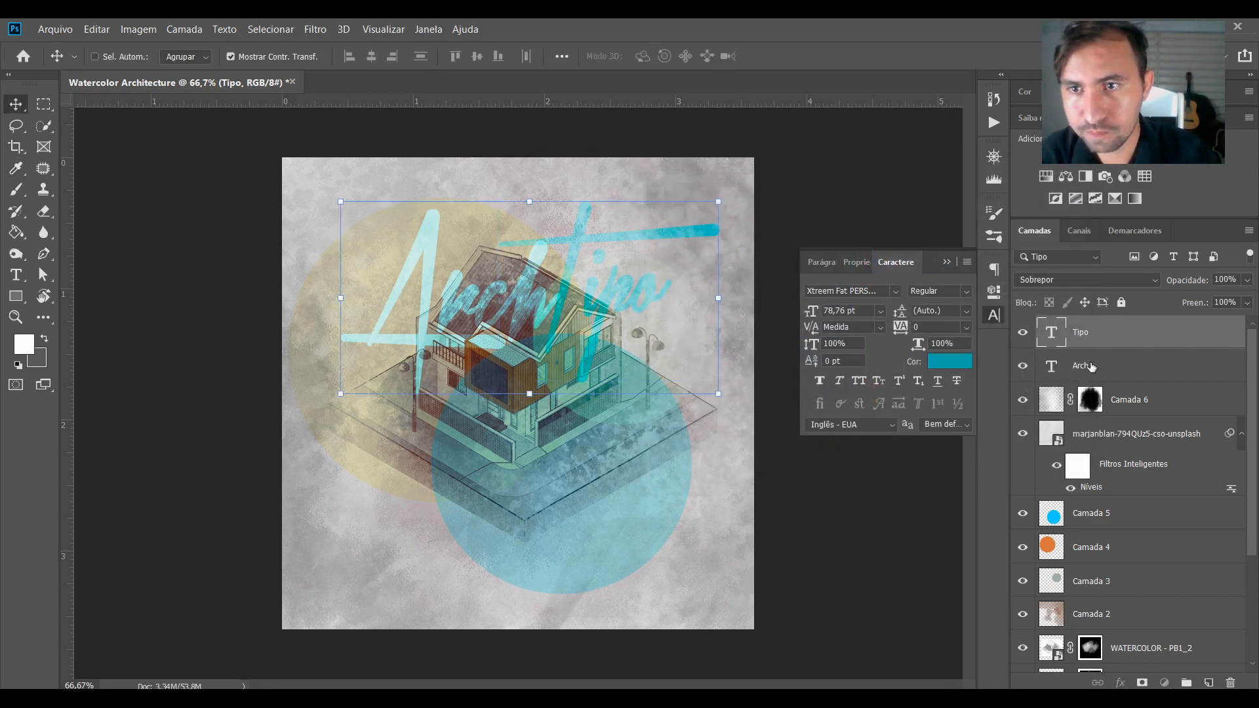
right_click(1095, 363)
right_click(1178, 342)
right_click(1208, 360)
click(1162, 364)
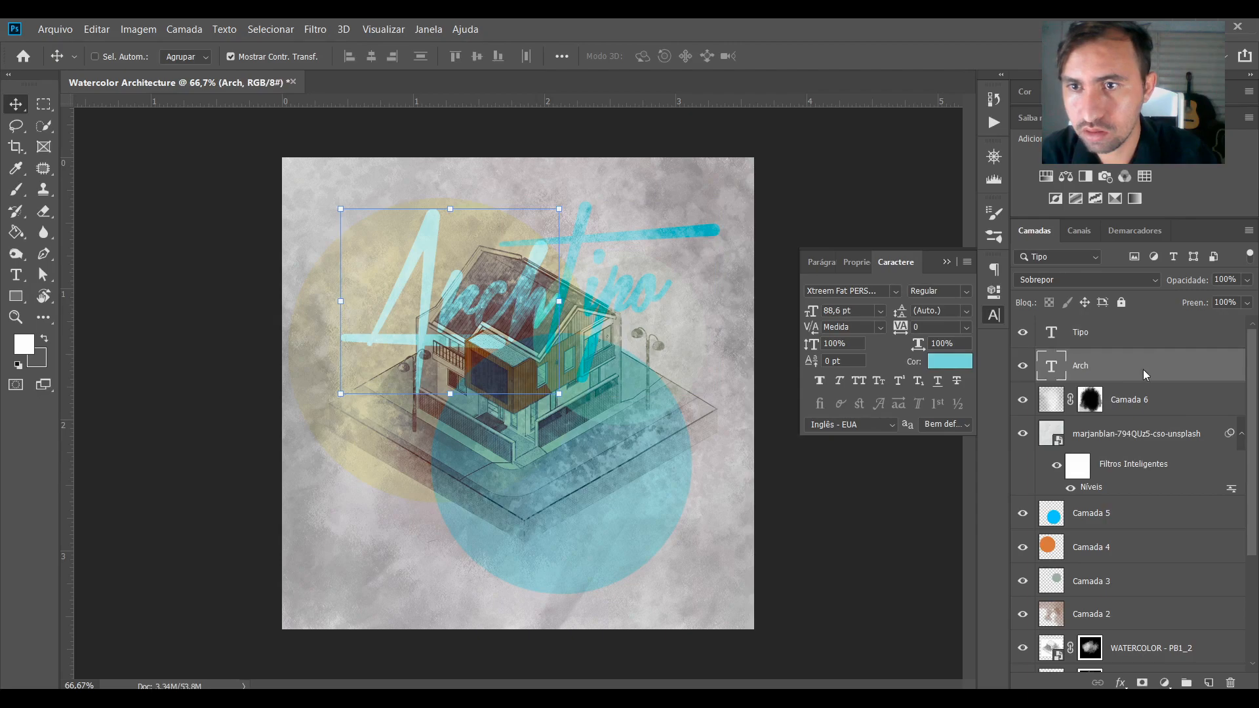
right_click(1145, 370)
click(971, 30)
click(663, 486)
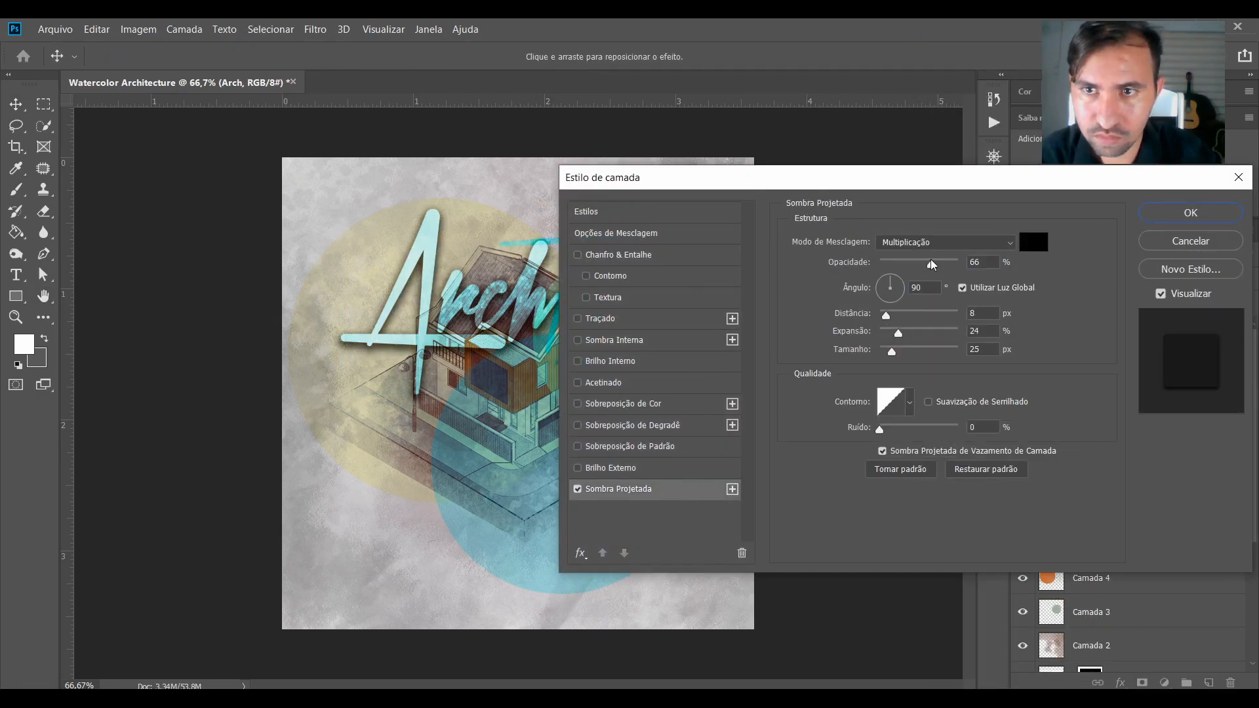
Soften Arch's drop shadow to about 18% opacity, 146° angle, 1 px distance, 0% spread and 13 px size, and apply it.
drag(932, 264, 896, 264)
drag(898, 333, 888, 354)
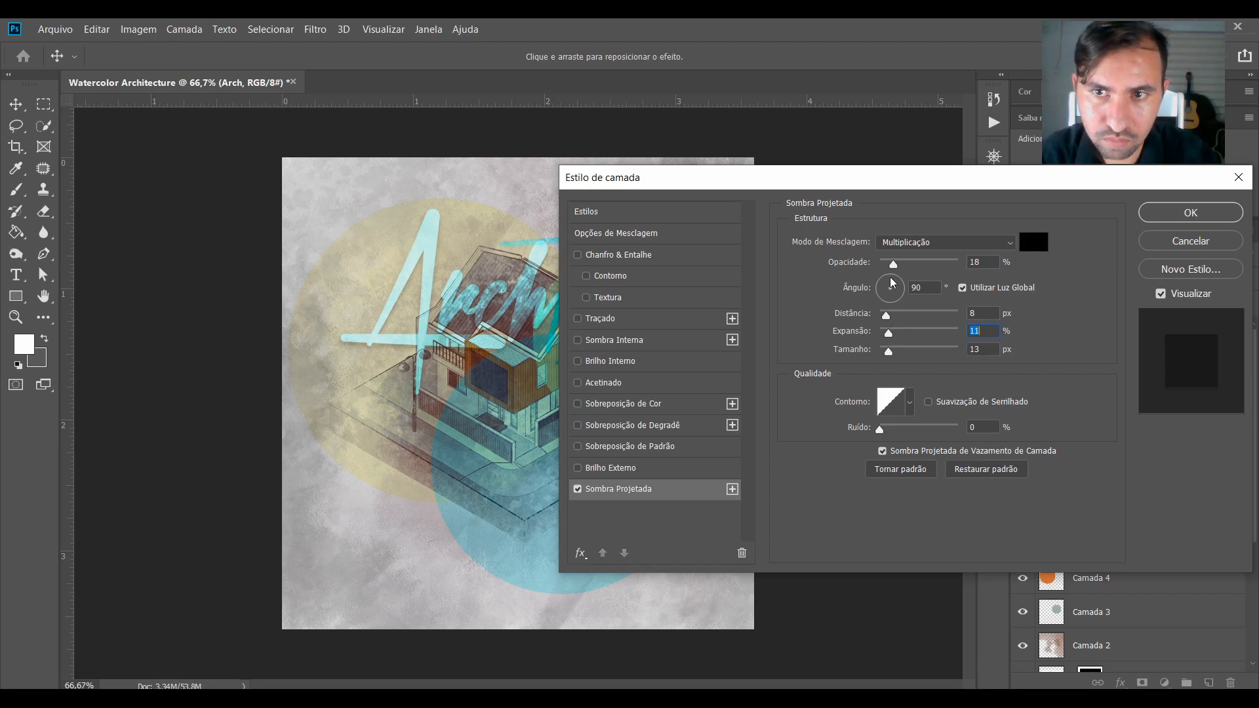
drag(891, 281, 883, 319)
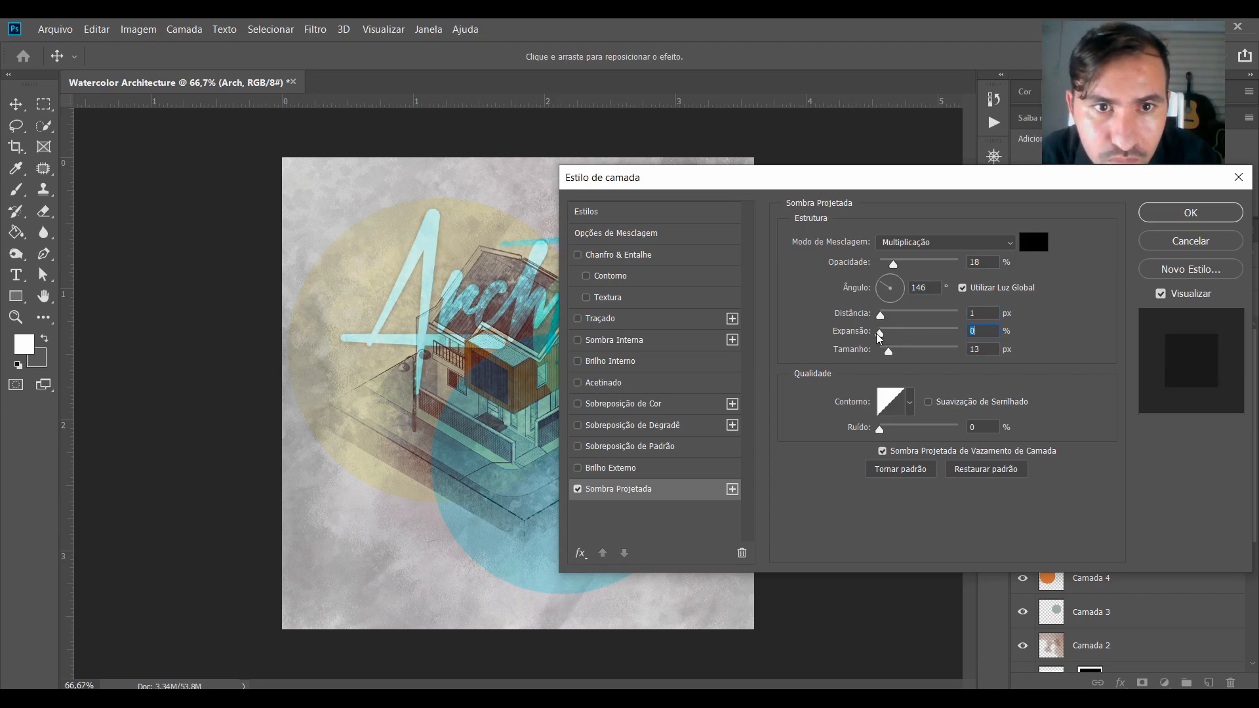
drag(896, 264, 894, 266)
click(1207, 213)
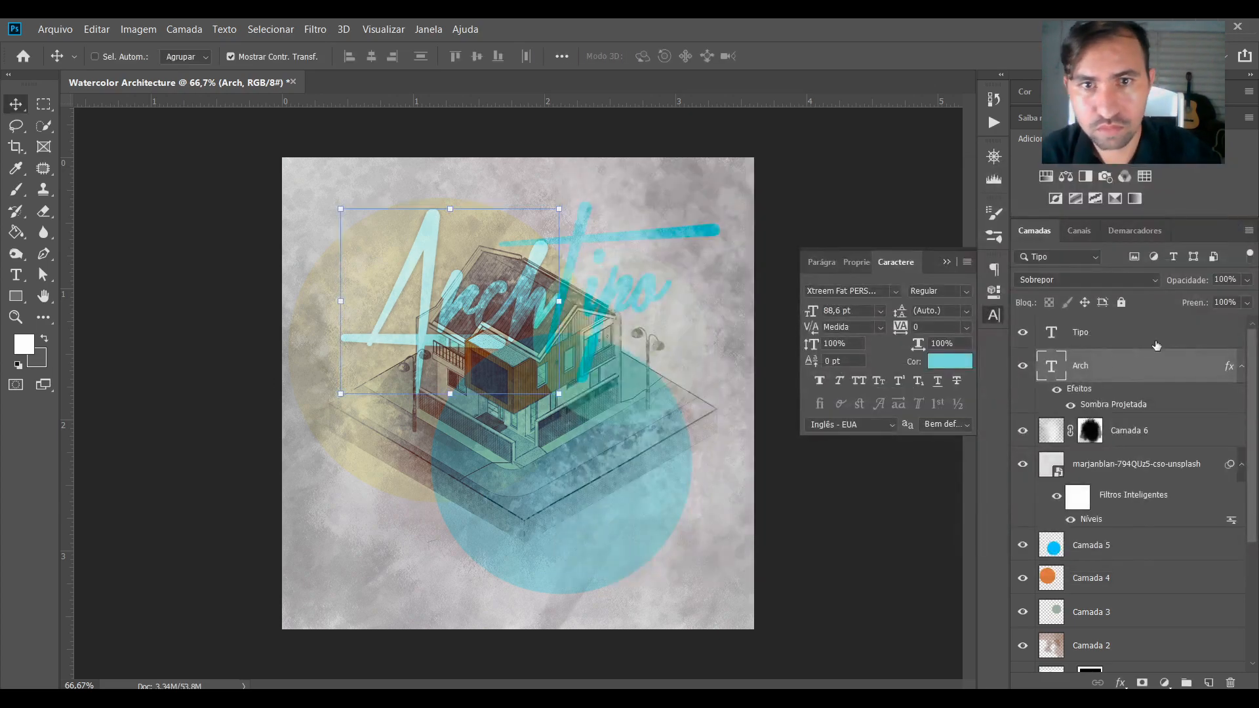
Copy the layer style of the Arch text layer and paste it onto the Tipo text layer.
right_click(1133, 414)
click(1115, 309)
click(1118, 332)
right_click(1121, 332)
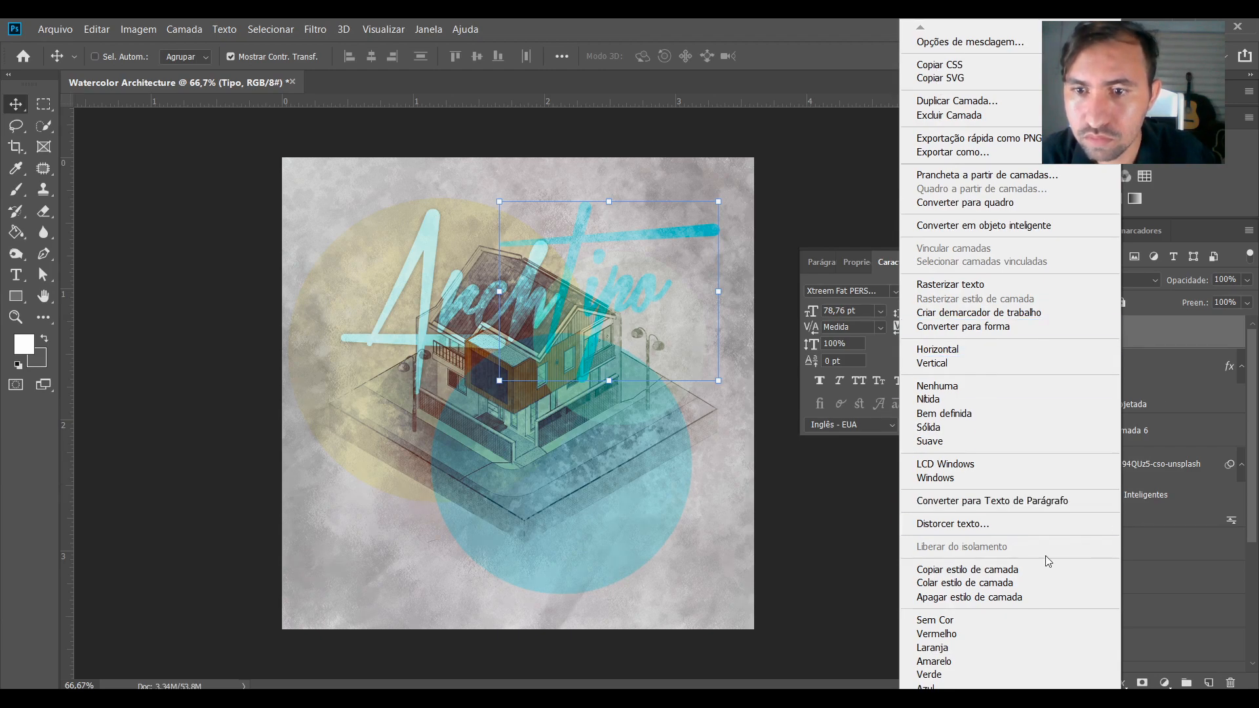
click(1043, 583)
Change the text colour of the Tipo layer to orange (#cc9637).
double_click(1053, 345)
click(950, 362)
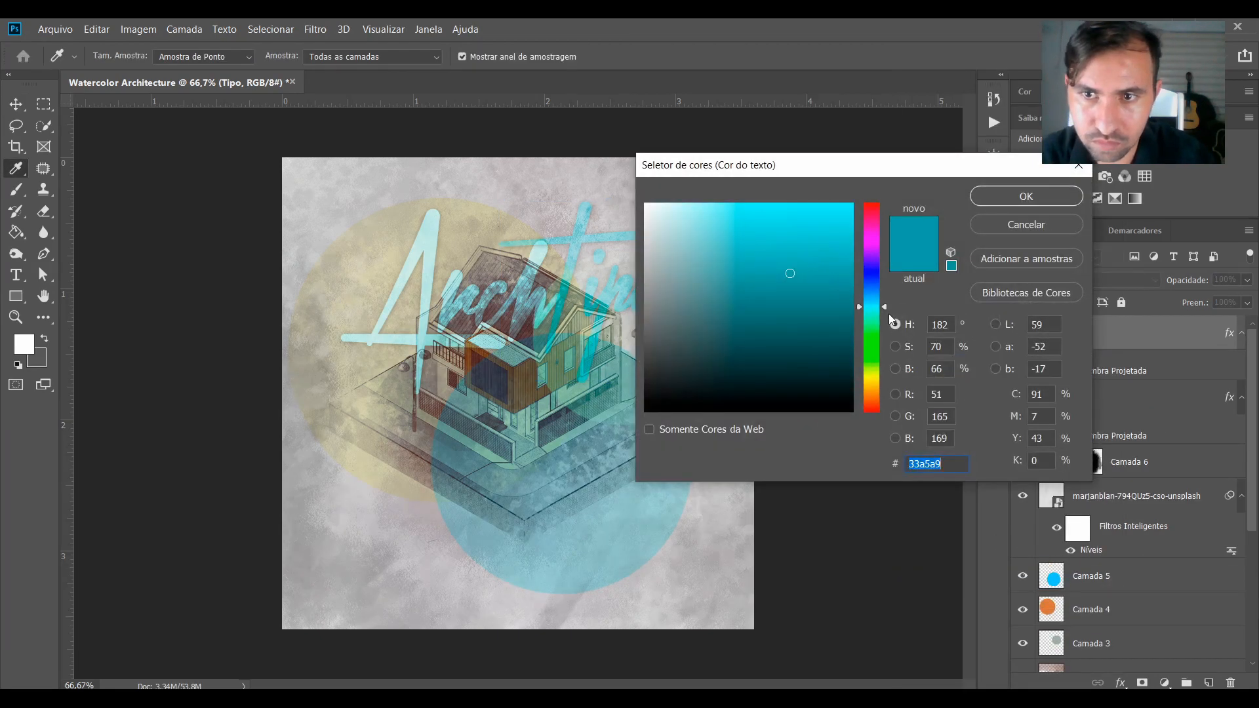
drag(871, 302, 872, 385)
mouse_move(817, 308)
mouse_down()
mouse_move(779, 281)
mouse_move(798, 230)
mouse_move(797, 245)
mouse_up()
drag(886, 388, 884, 395)
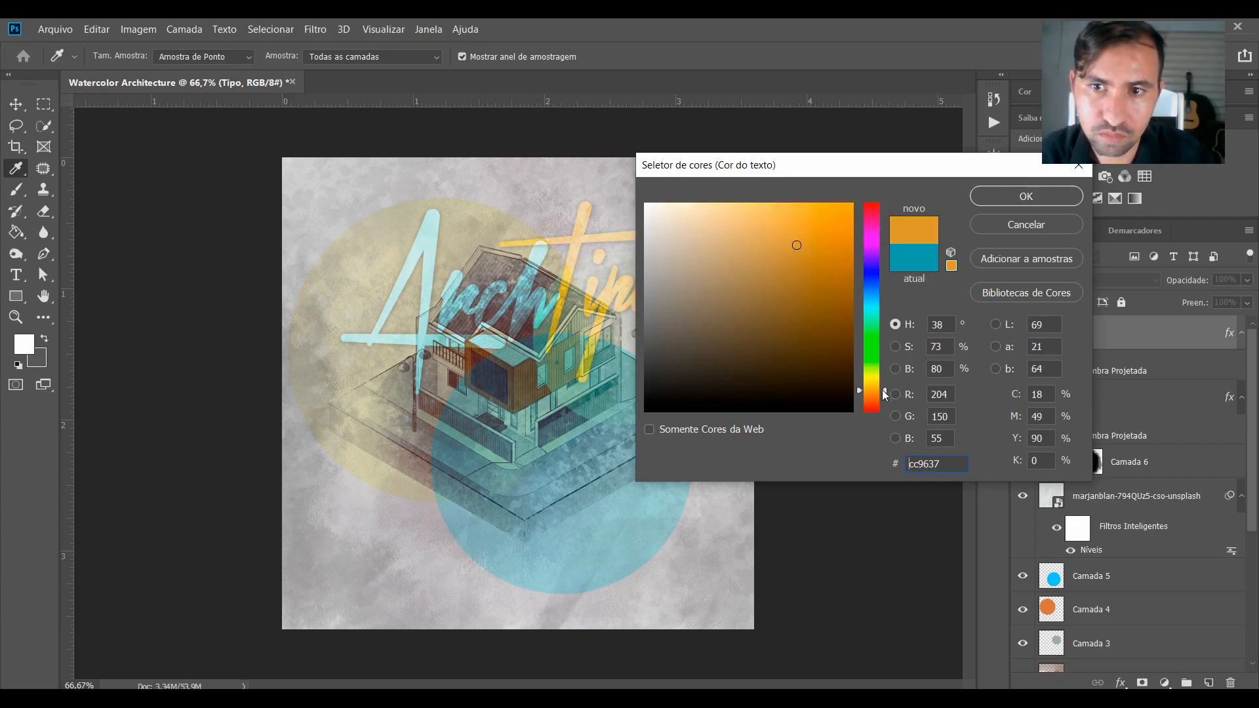
click(984, 196)
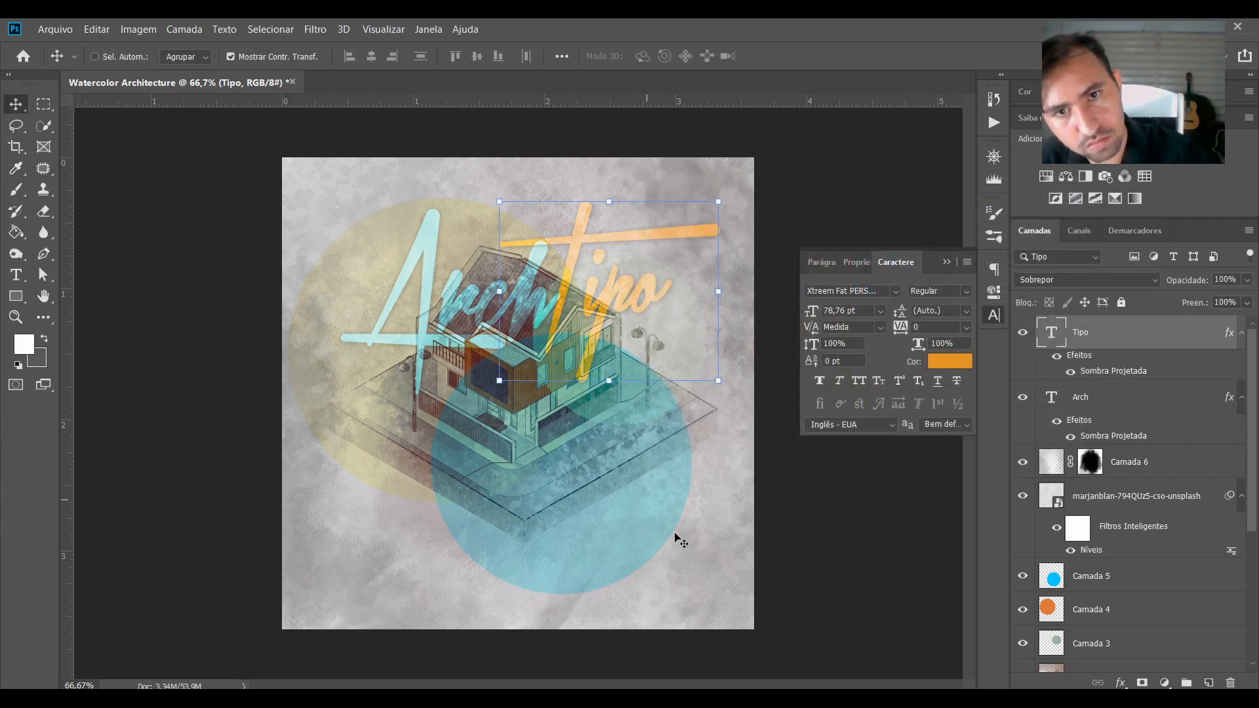
key(t)
click(428, 594)
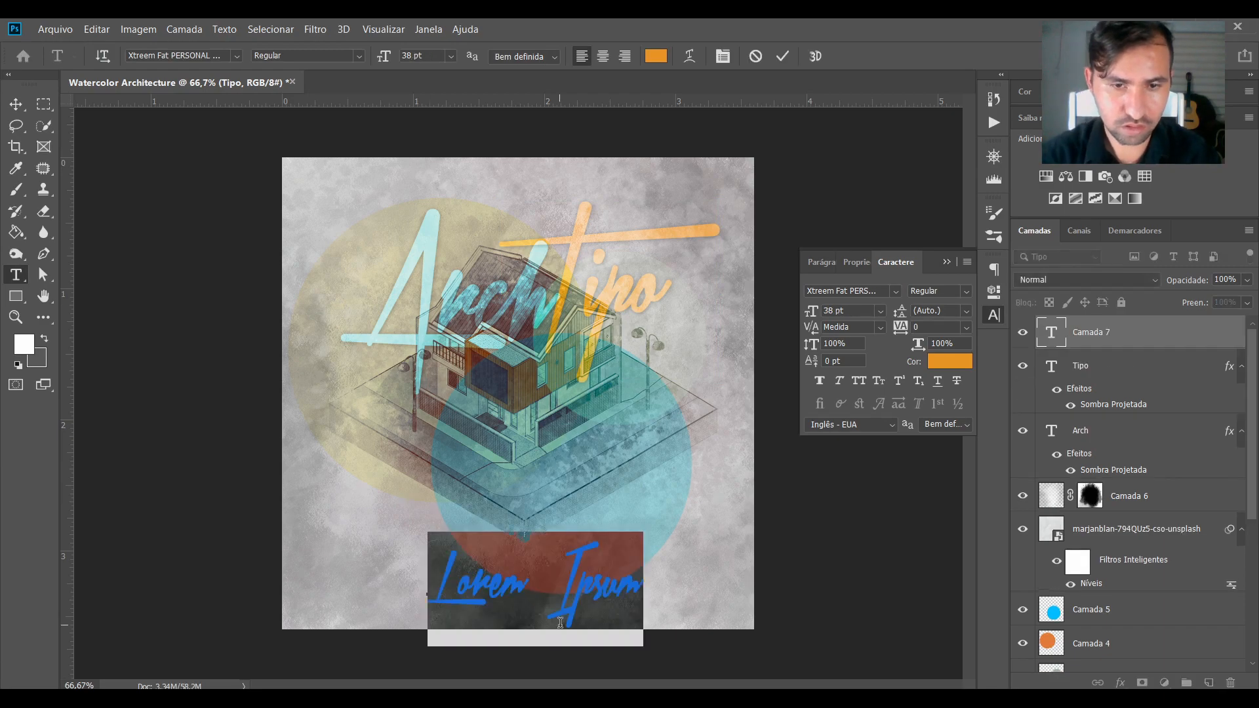
click(181, 56)
text(Montse)
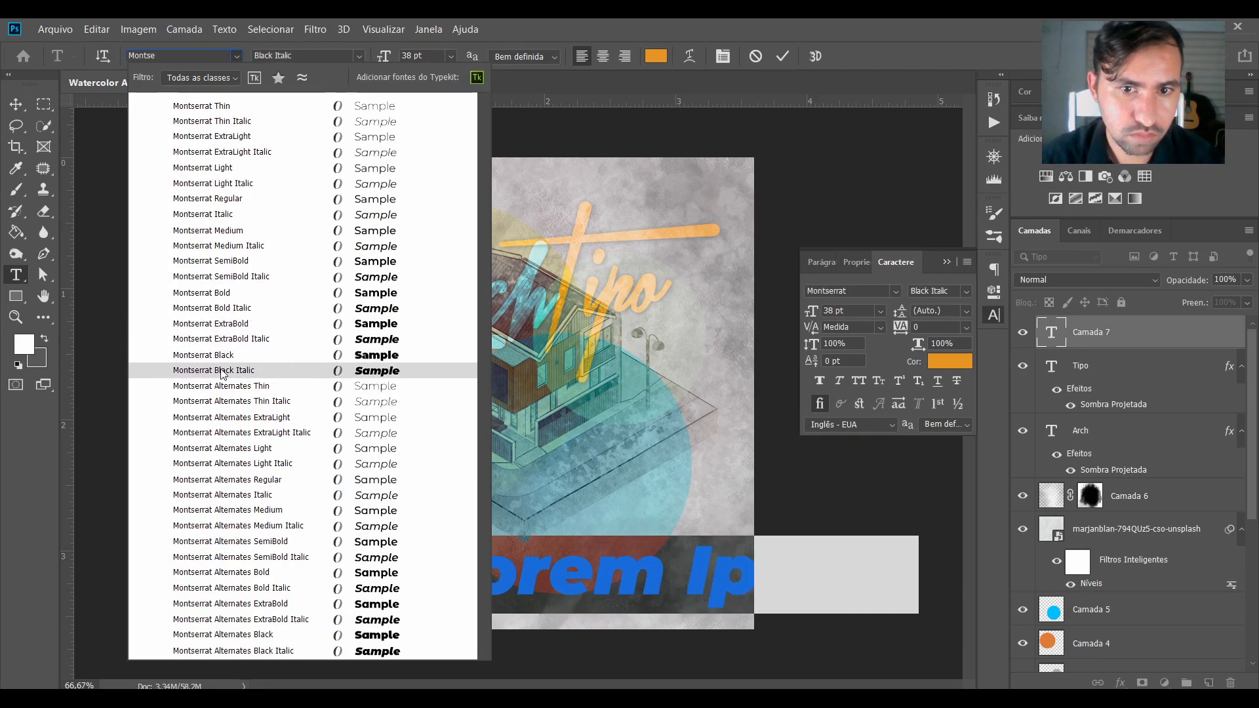
click(453, 371)
text(@arch.tip)
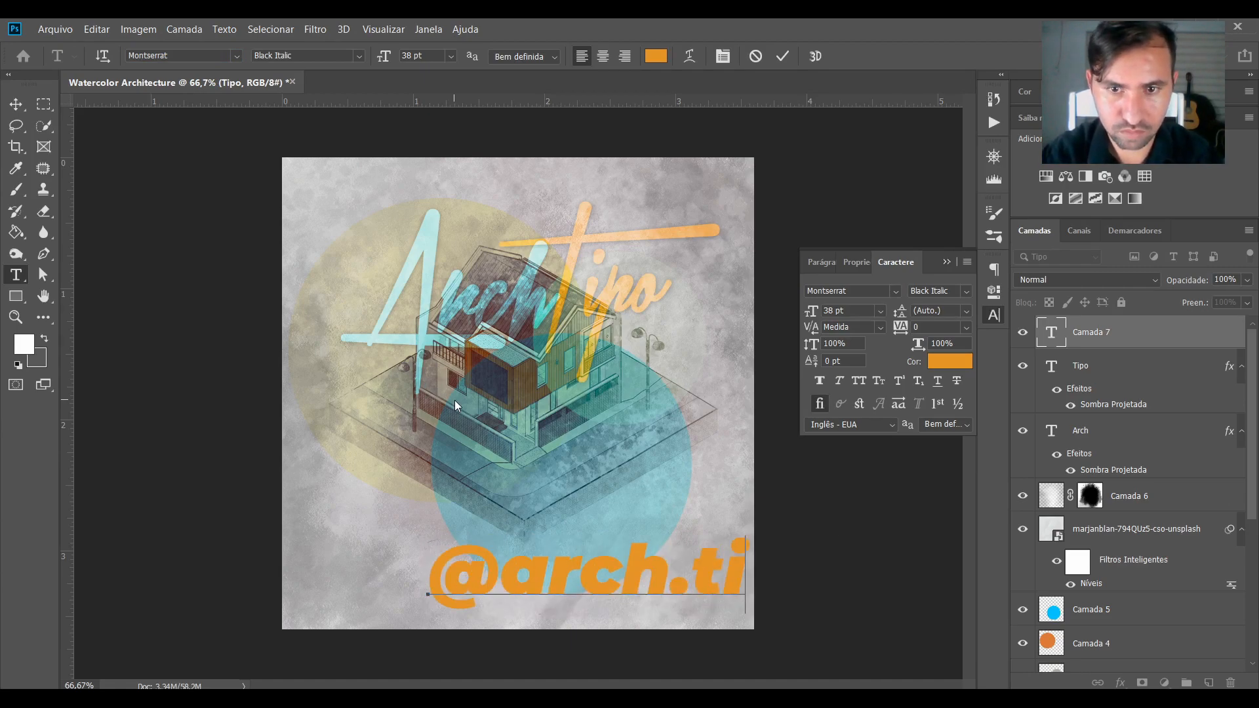
text(o)
key(ctrl+a)
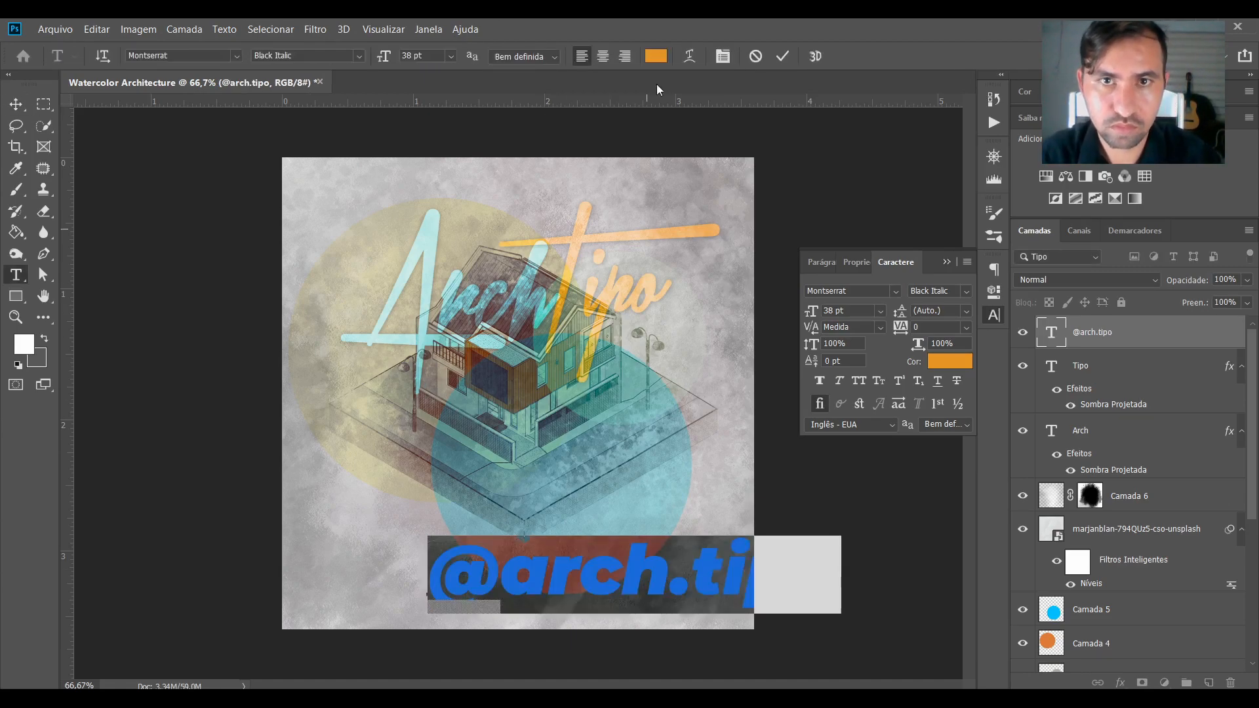
key(ctrl+shift+c)
click(16, 106)
drag(395, 584, 480, 580)
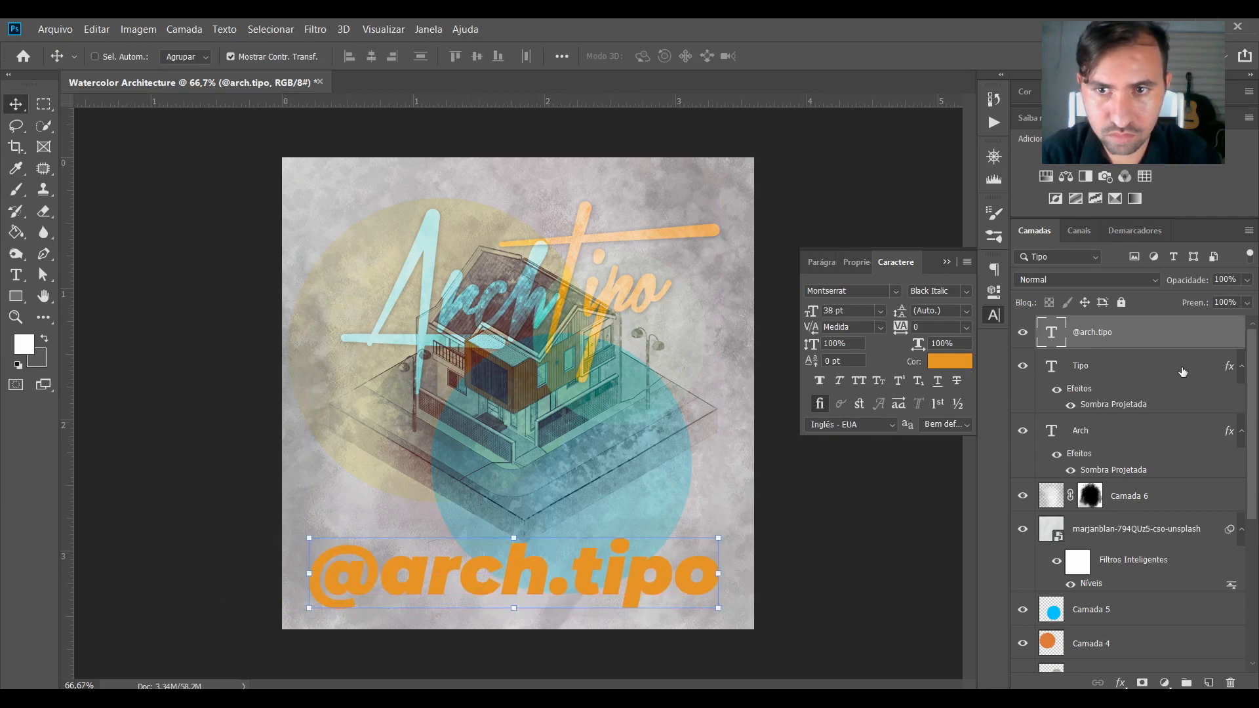
click(994, 272)
click(993, 316)
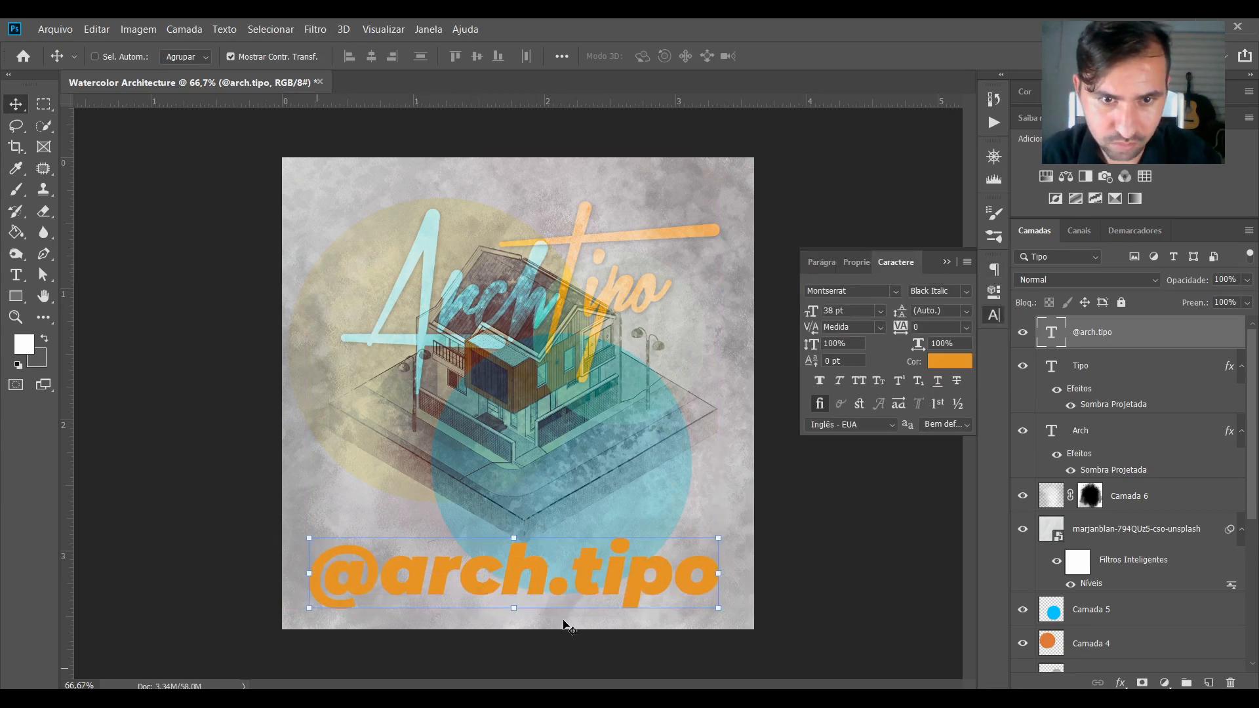
click(942, 361)
click(754, 412)
click(1025, 195)
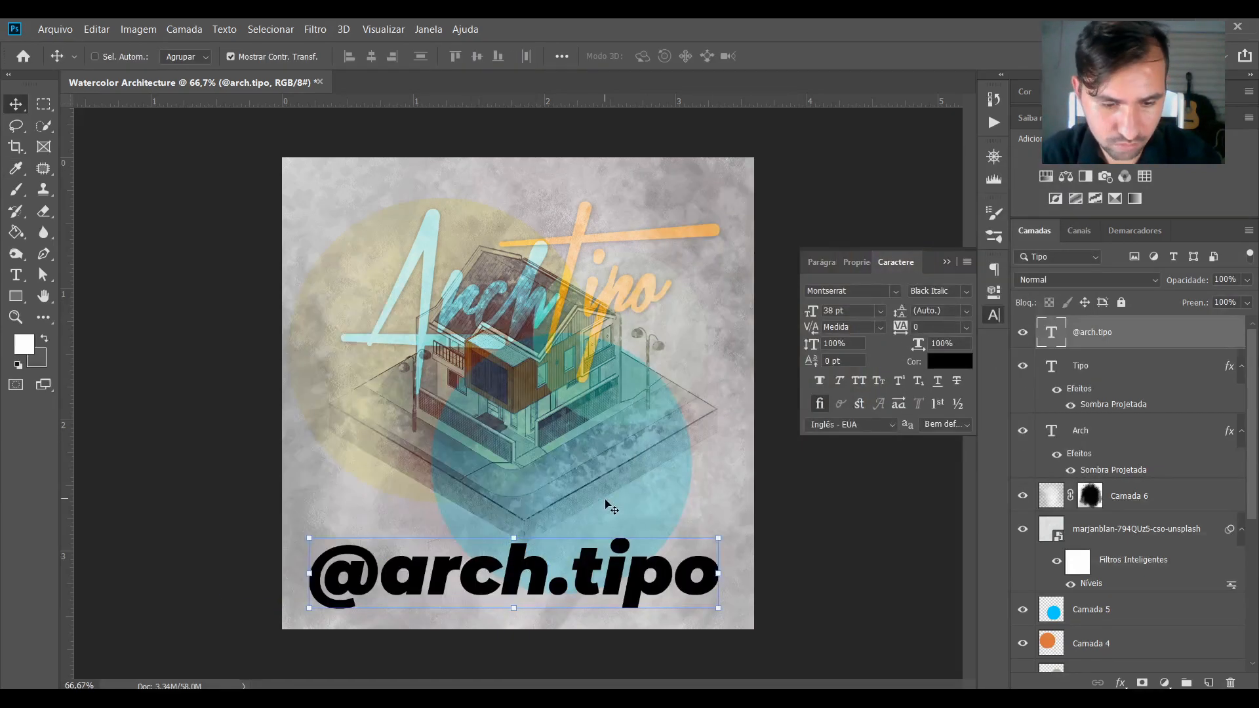
drag(515, 538, 514, 591)
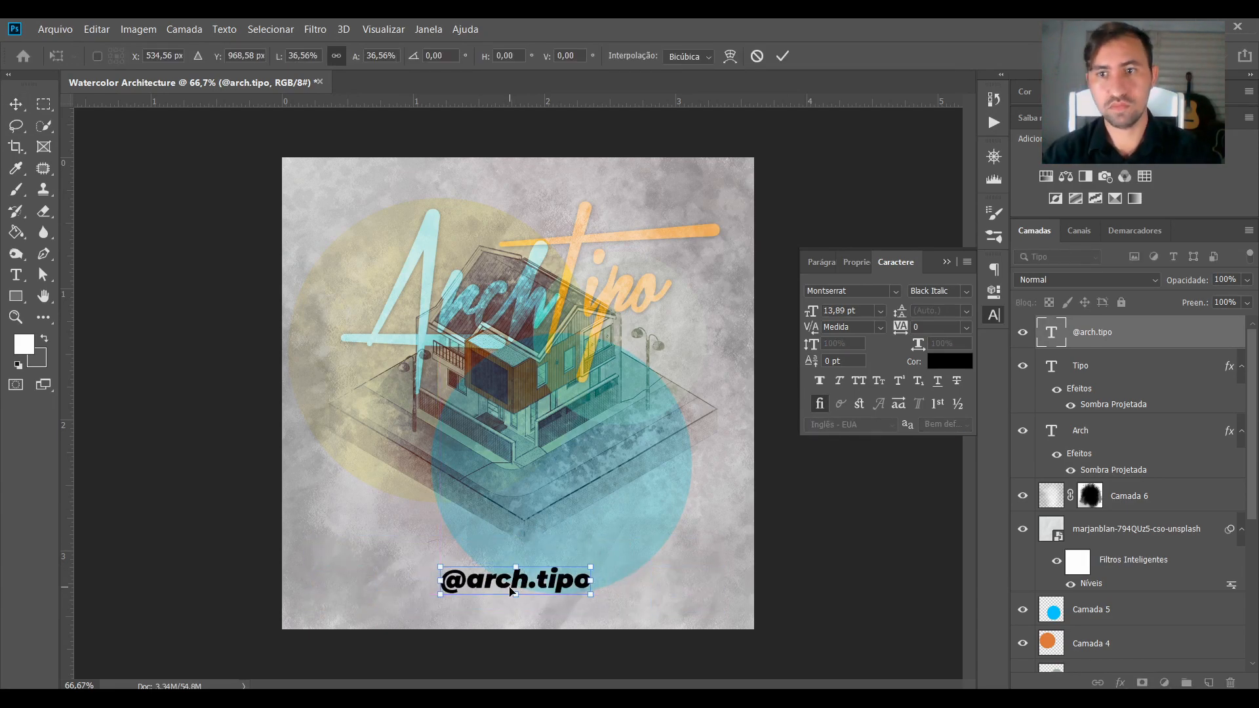
Group all artwork layers from Camada 6 down to Camada 0, leaving out the white Camada 1 background.
click(1166, 506)
scroll(1161, 509, down, 8)
scroll(1109, 517, up, 7)
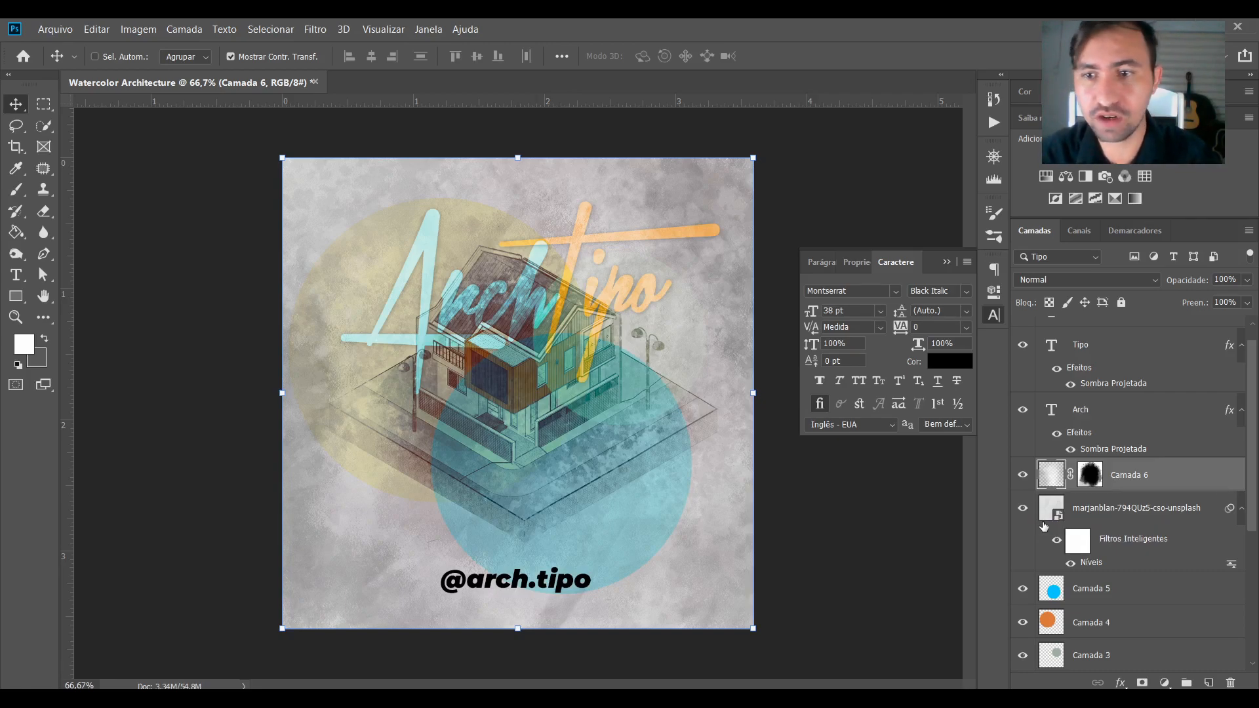
scroll(1104, 518, down, 5)
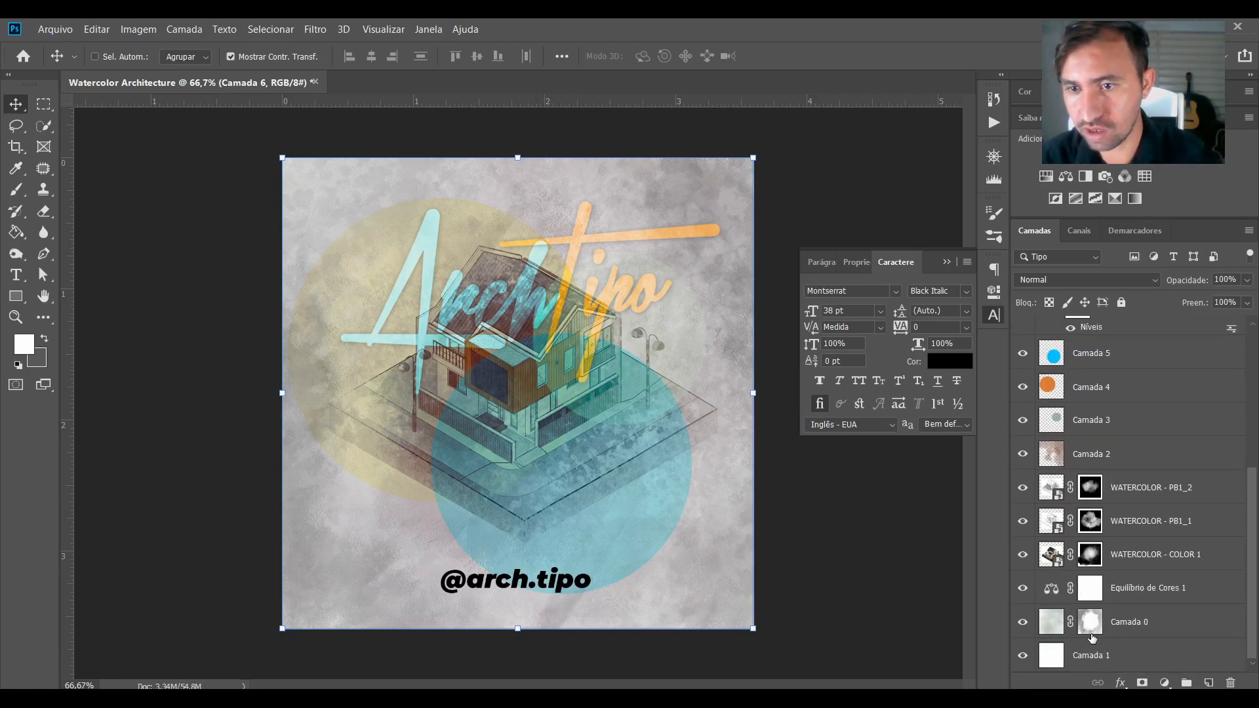
shift+click(1145, 632)
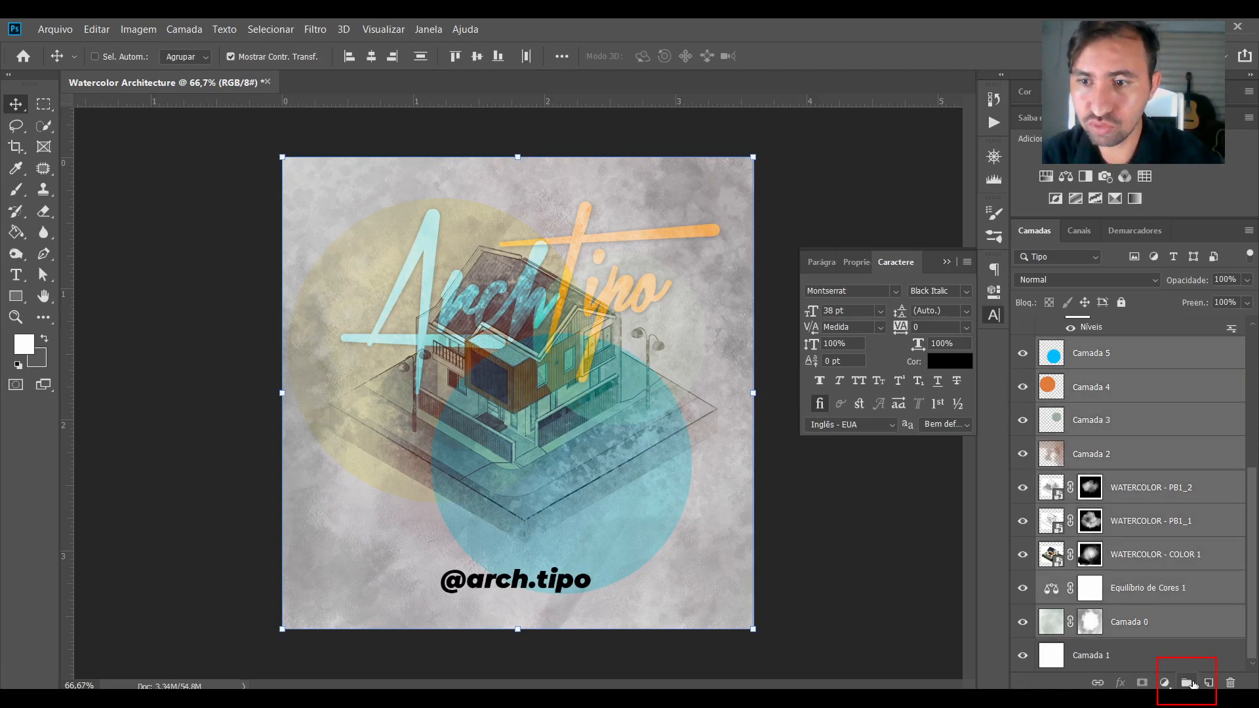
click(1188, 682)
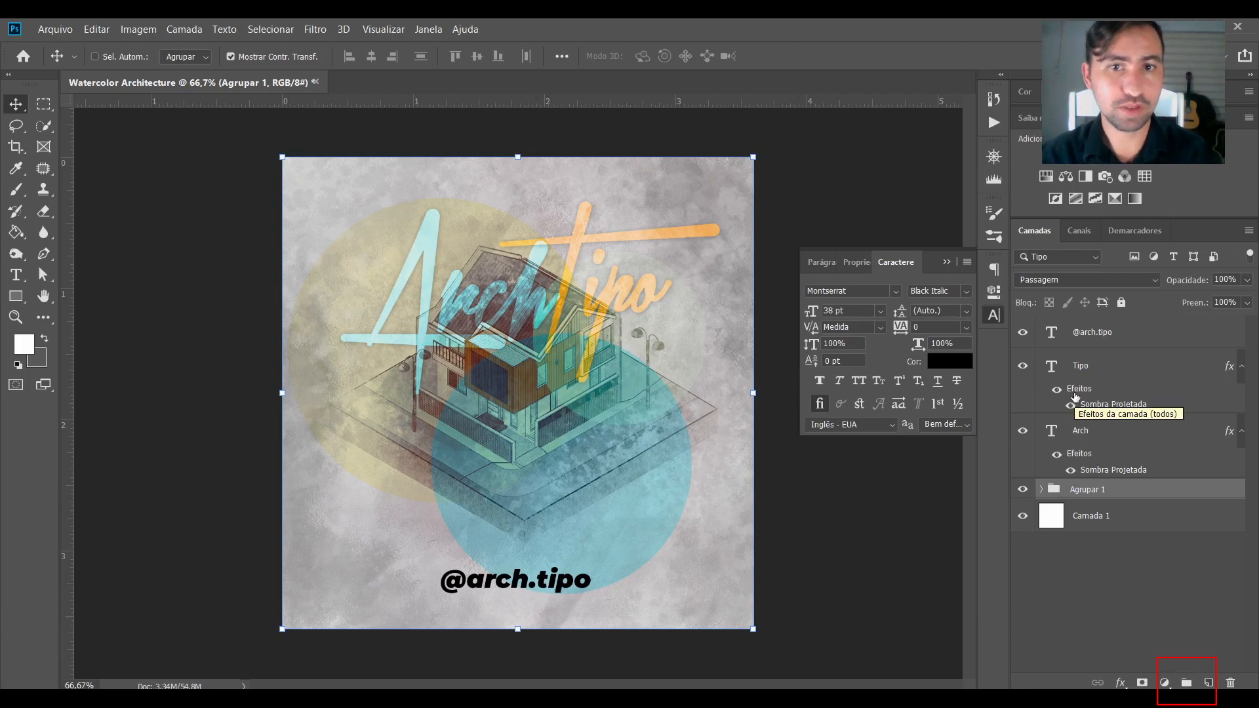
Duplicate the artwork group and merge the copy into a single layer.
key(ctrl+j)
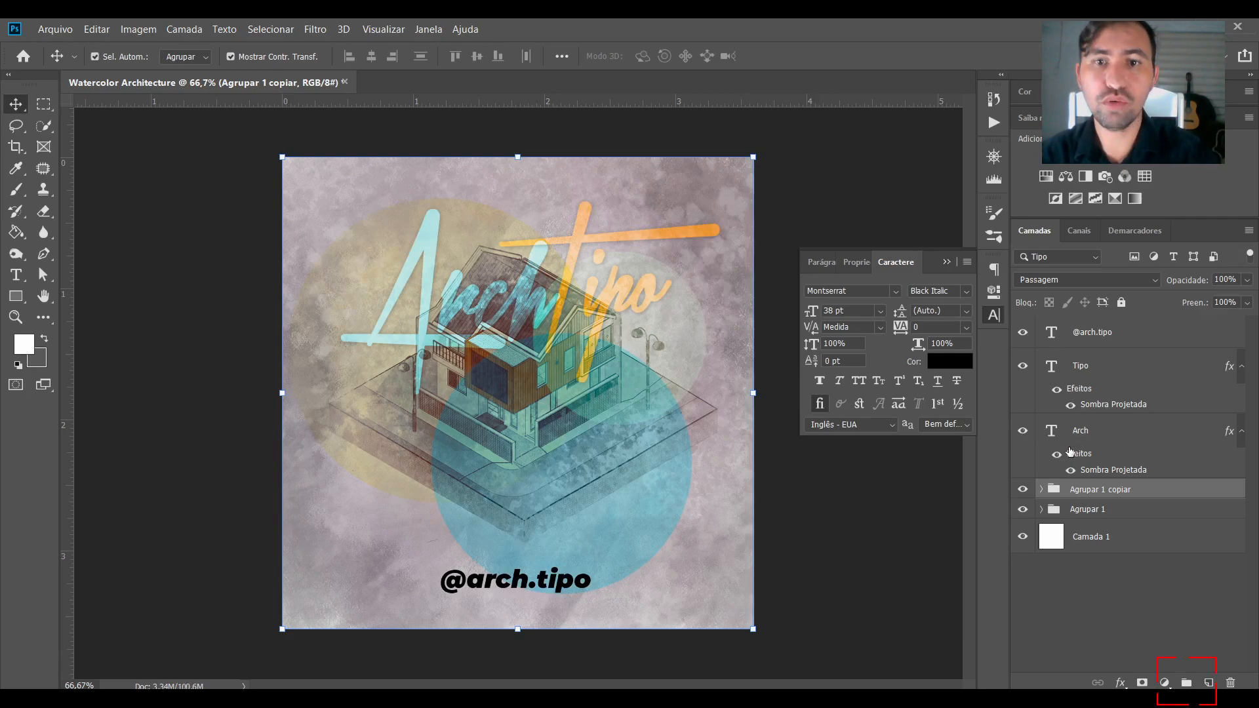
key(ctrl+e)
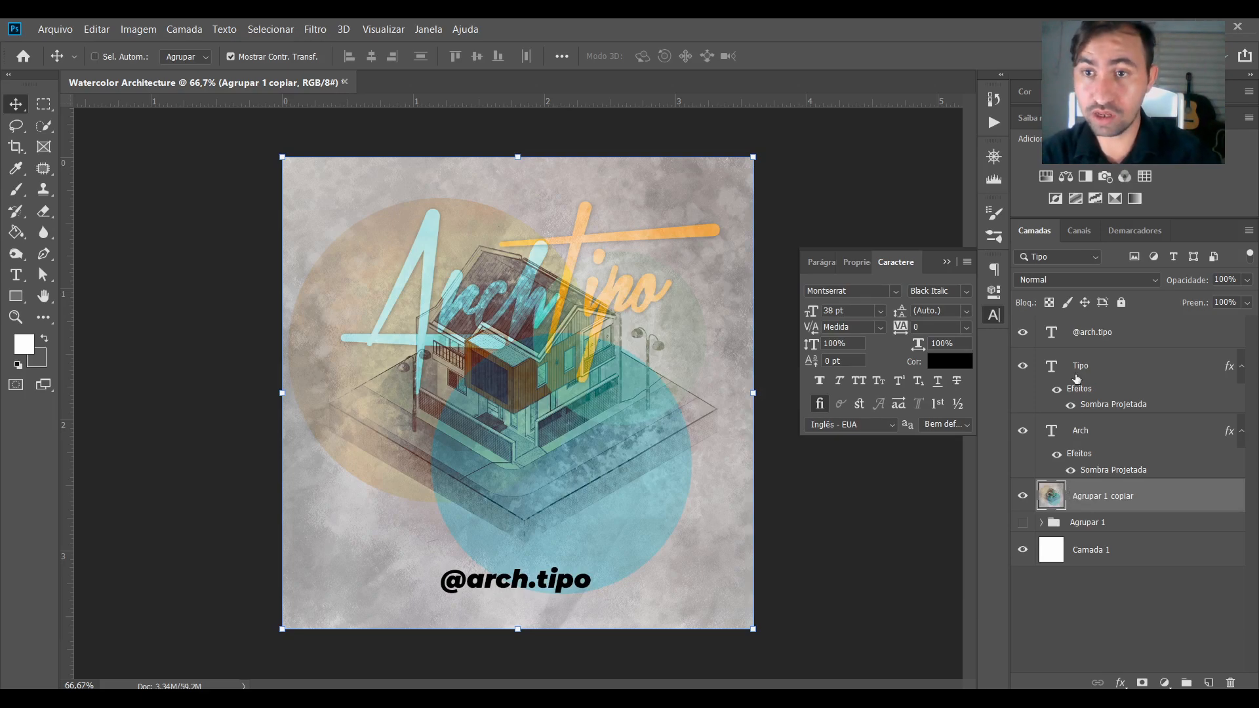
Try a Curves adjustment with reshaped shadows and highlights above the merged artwork, and delete the adjustment layer.
click(1086, 176)
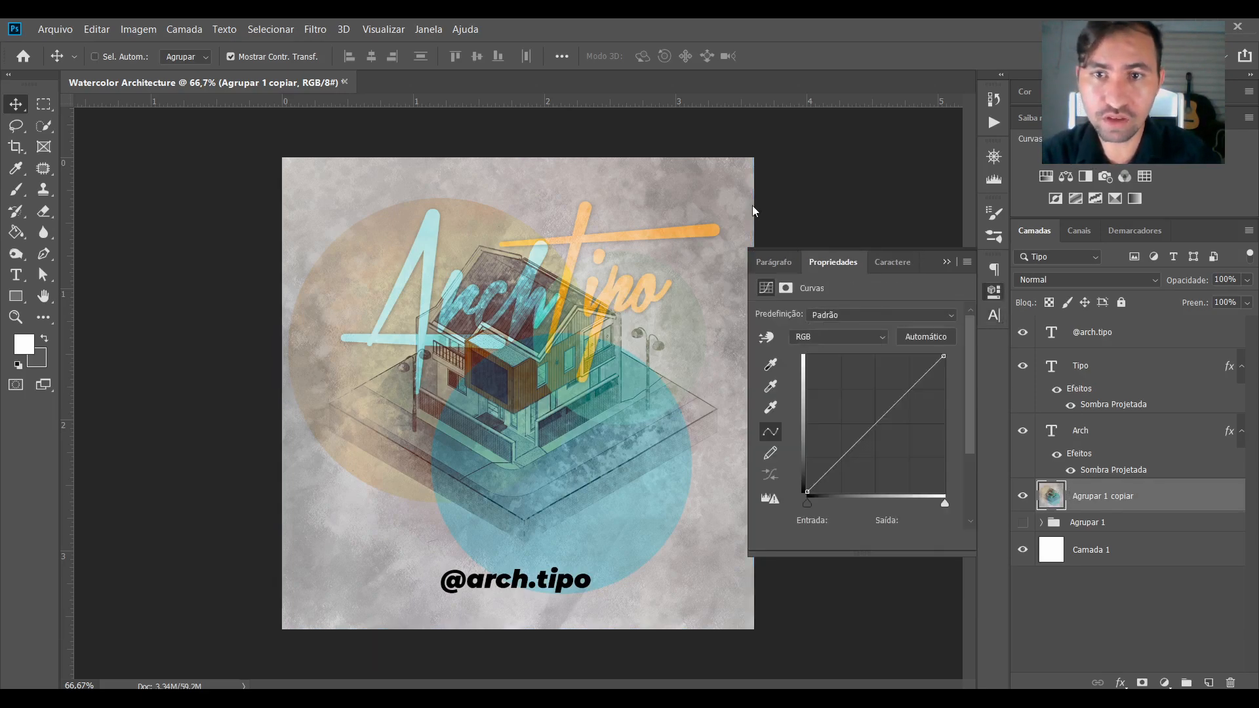
drag(829, 466, 830, 471)
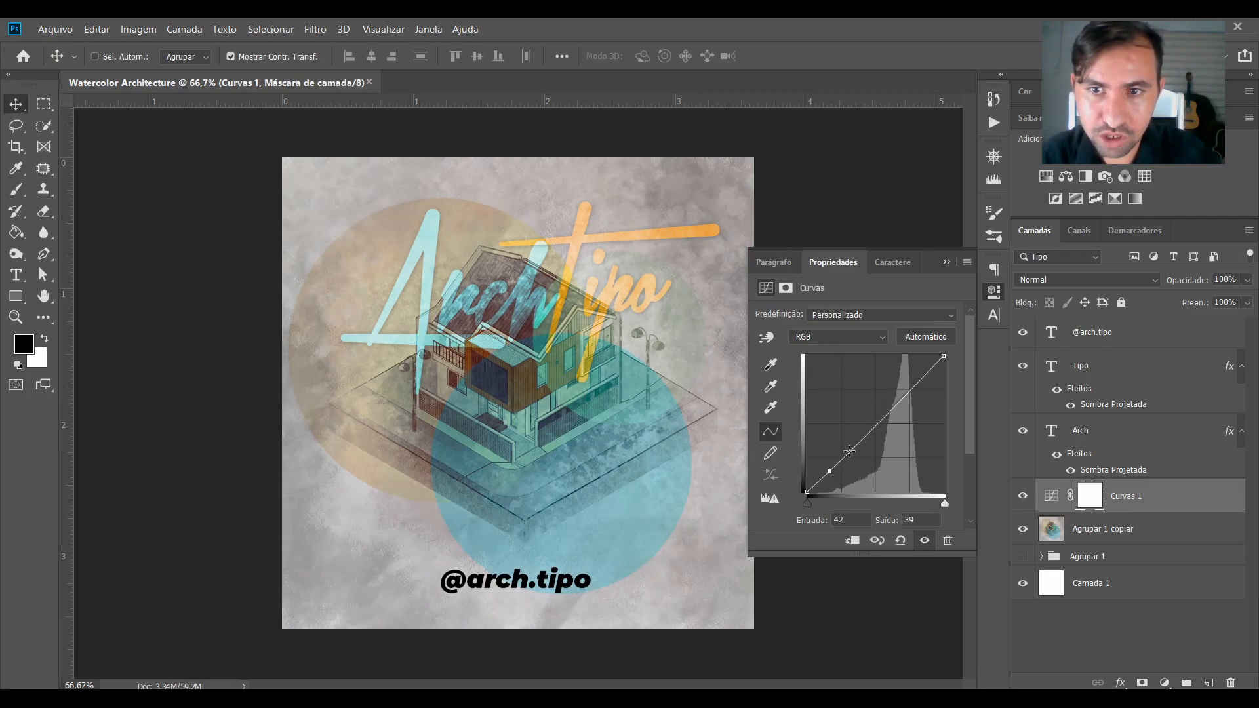
drag(897, 404, 914, 406)
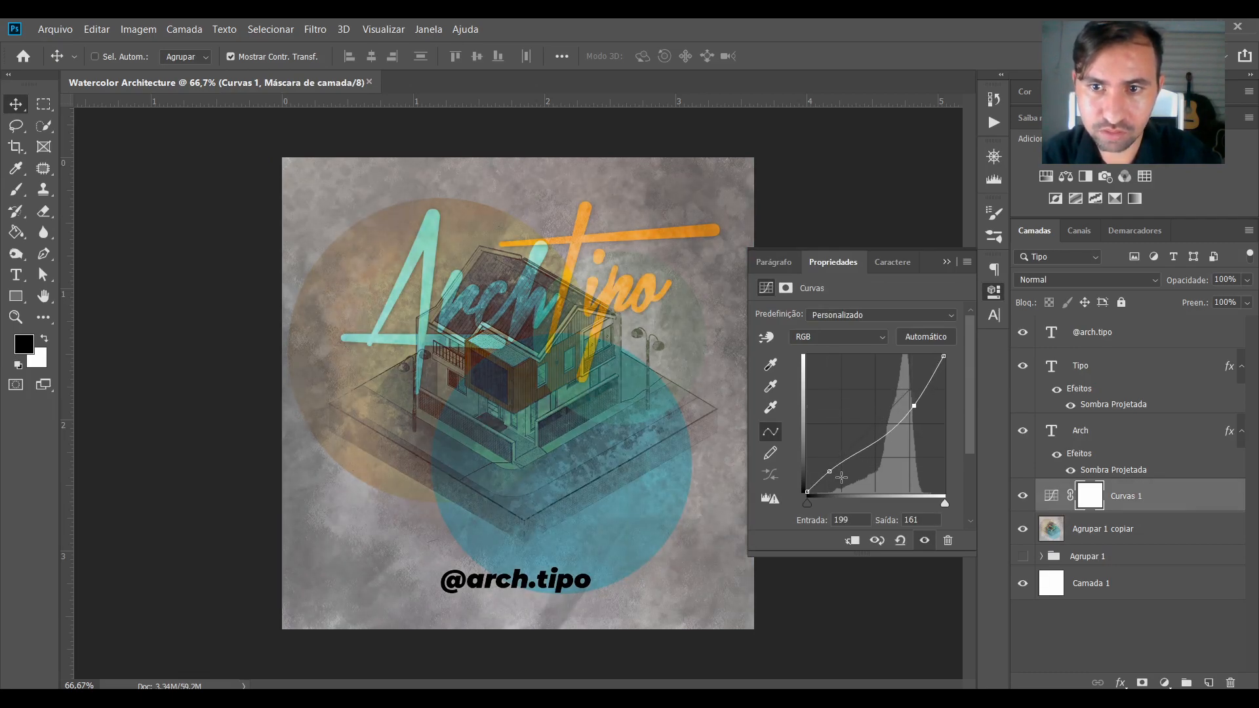
drag(839, 461, 864, 413)
key(ctrl+z)
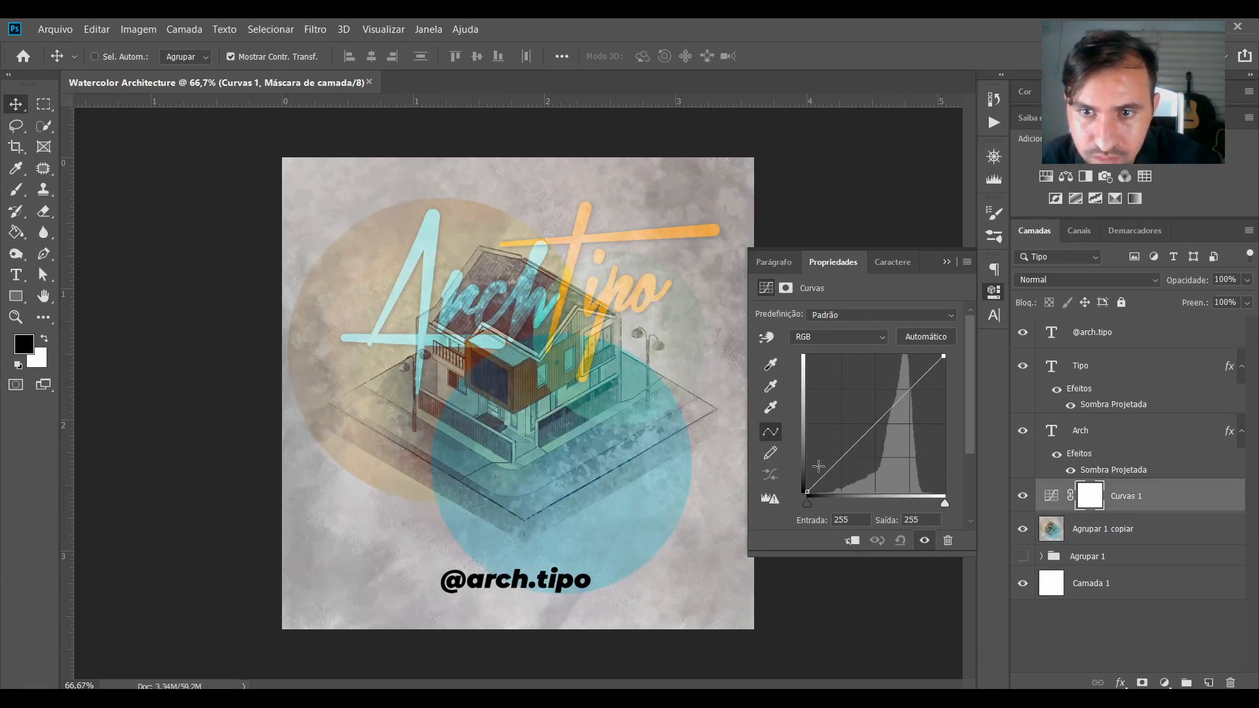
drag(825, 475, 821, 471)
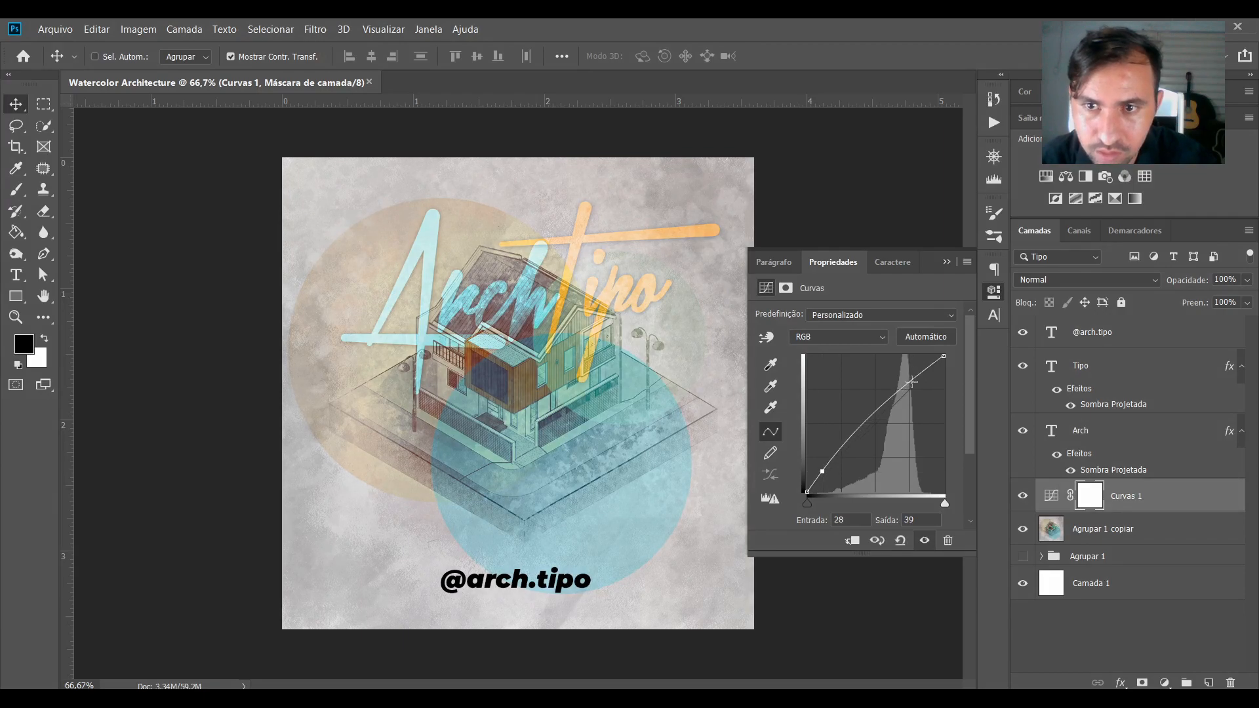
drag(912, 381, 953, 354)
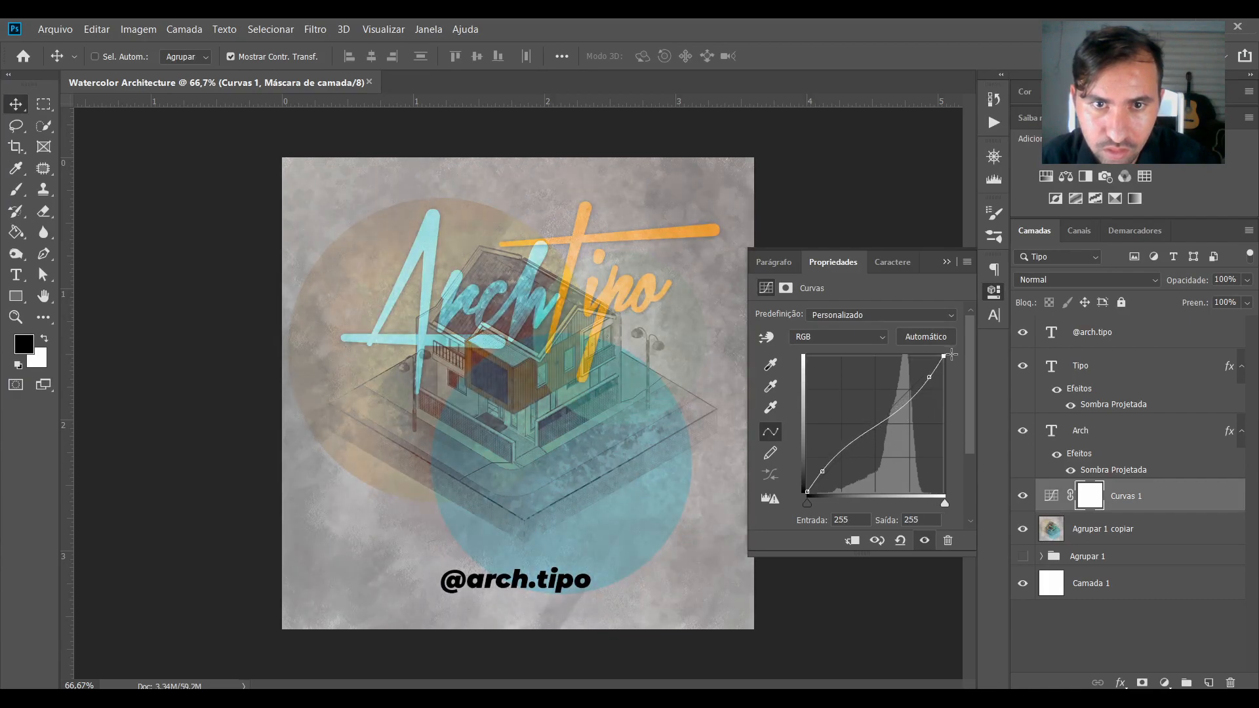
drag(821, 471, 821, 481)
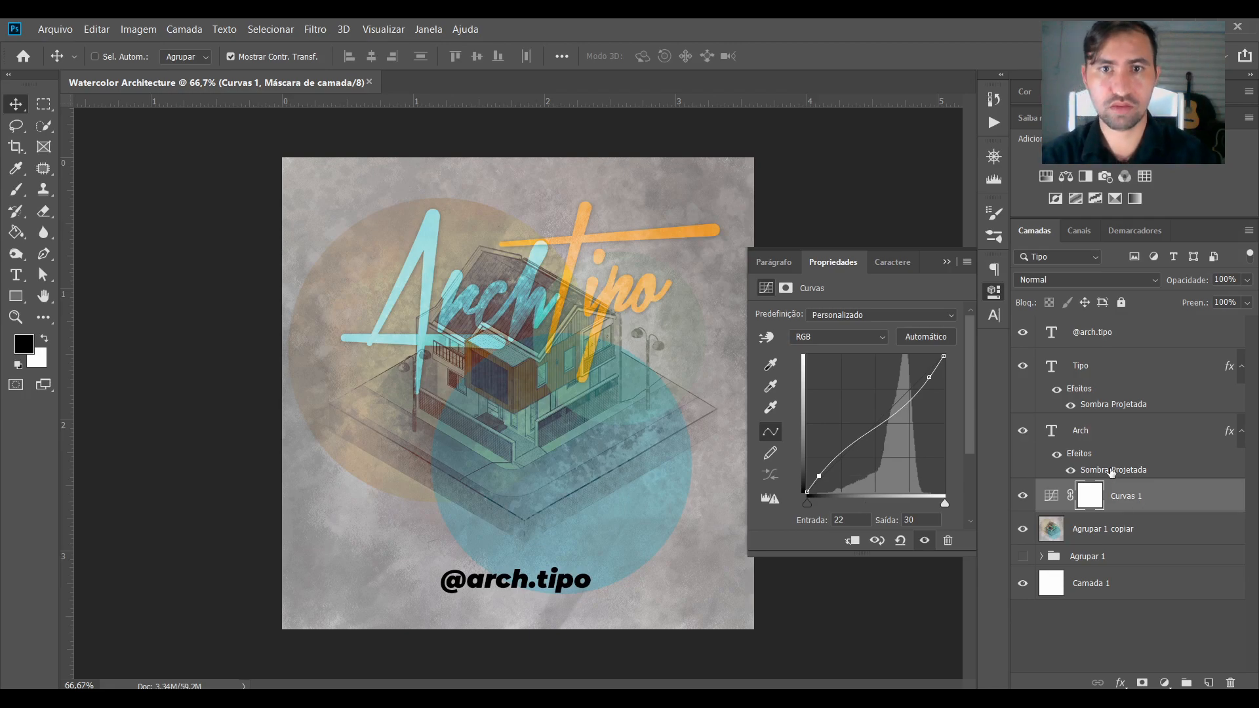
key(ctrl+z)
drag(1049, 491, 1231, 683)
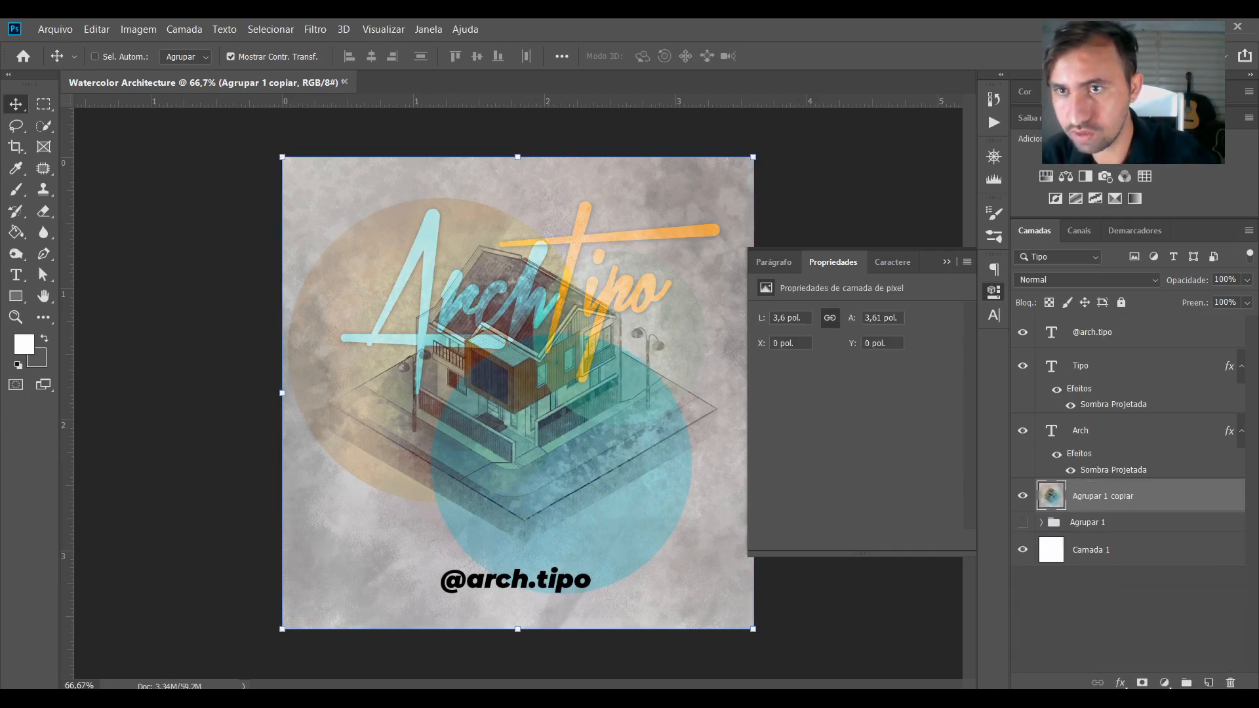
Try a Color Balance midtone adjustment above the merged artwork, and delete the adjustment layer.
click(1068, 176)
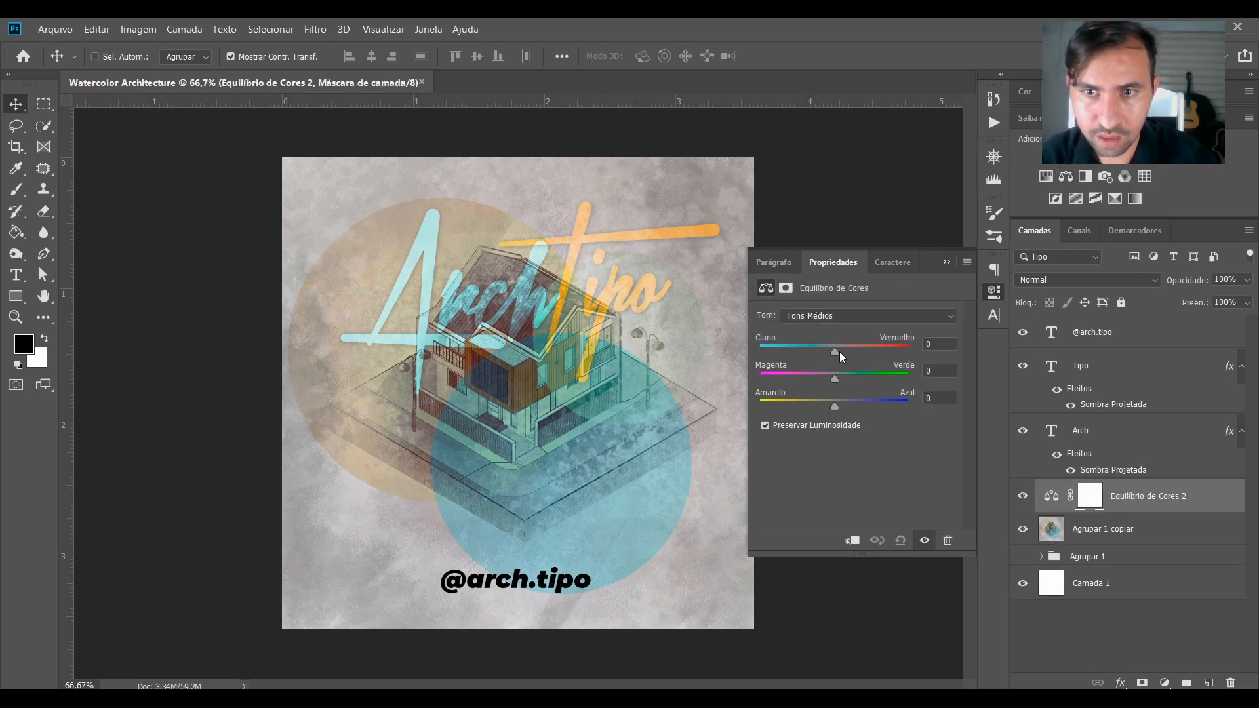
mouse_move(841, 356)
mouse_down()
mouse_move(805, 346)
mouse_move(838, 344)
mouse_up()
key(ctrl+z)
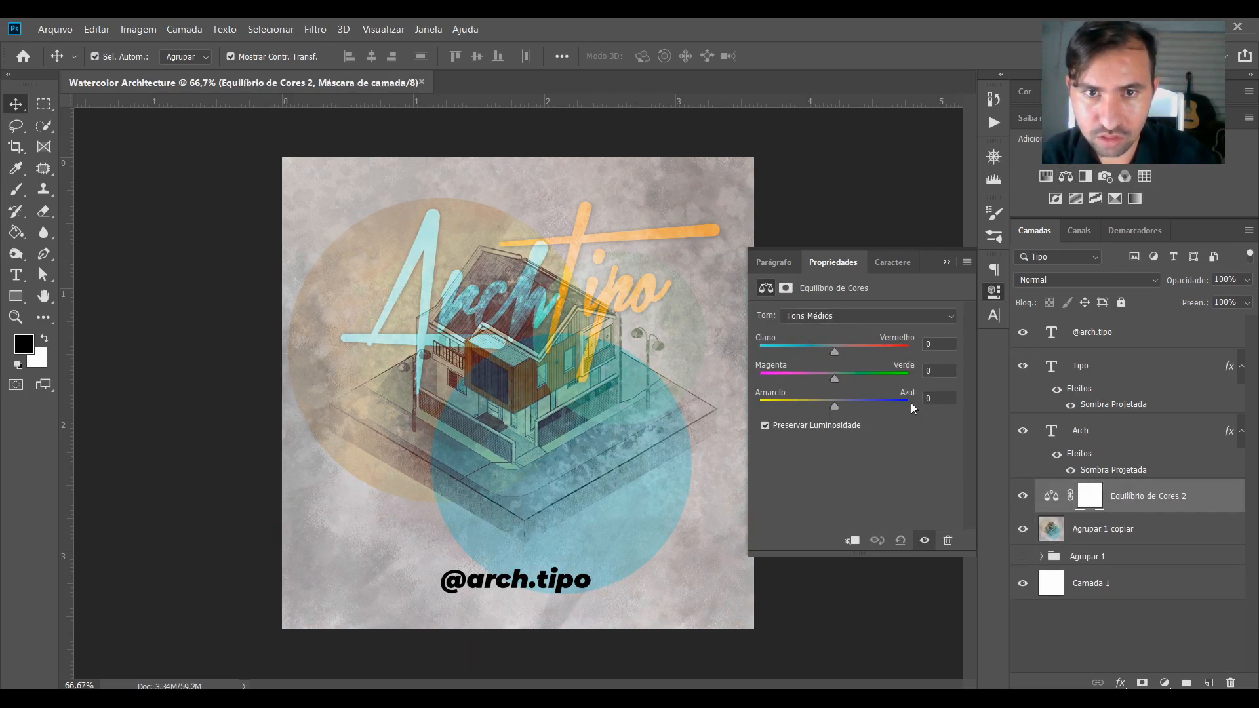
click(944, 263)
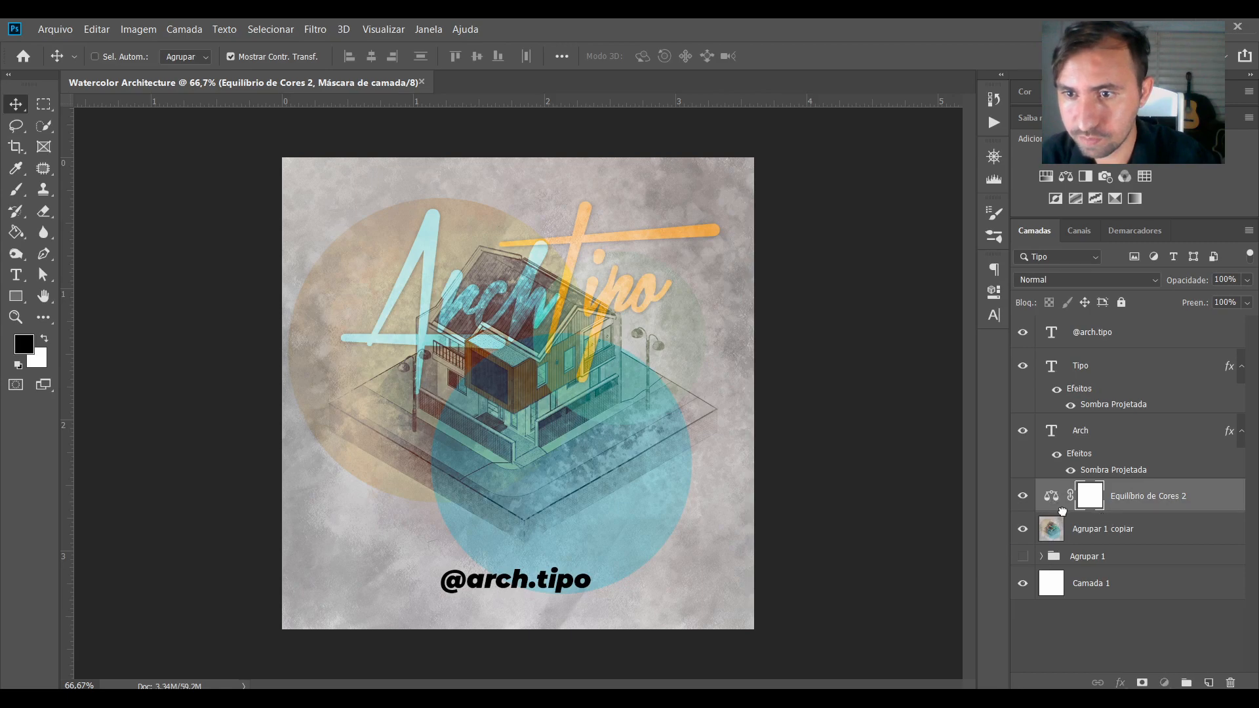
drag(1062, 511, 1230, 683)
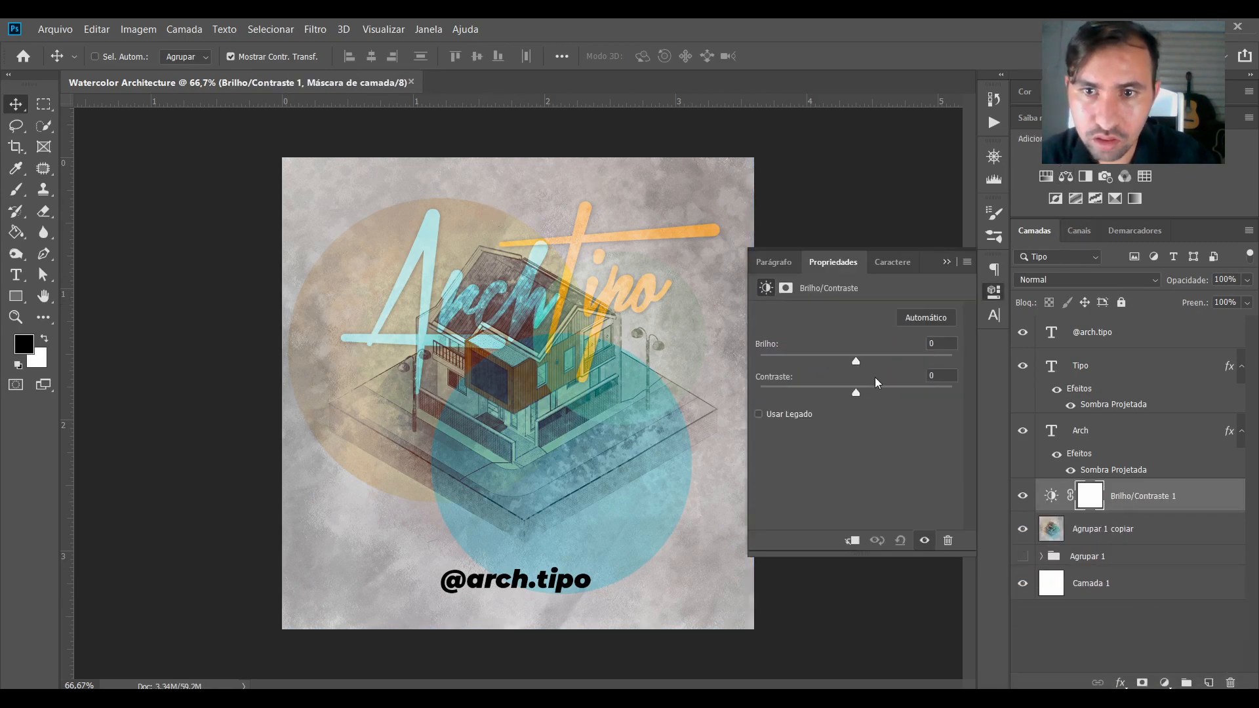
Set Brightness/Contrast to brightness 6 and contrast 44, and add a Hue/Saturation layer with hue -8, saturation +25 and lightness -2.
drag(856, 362, 898, 394)
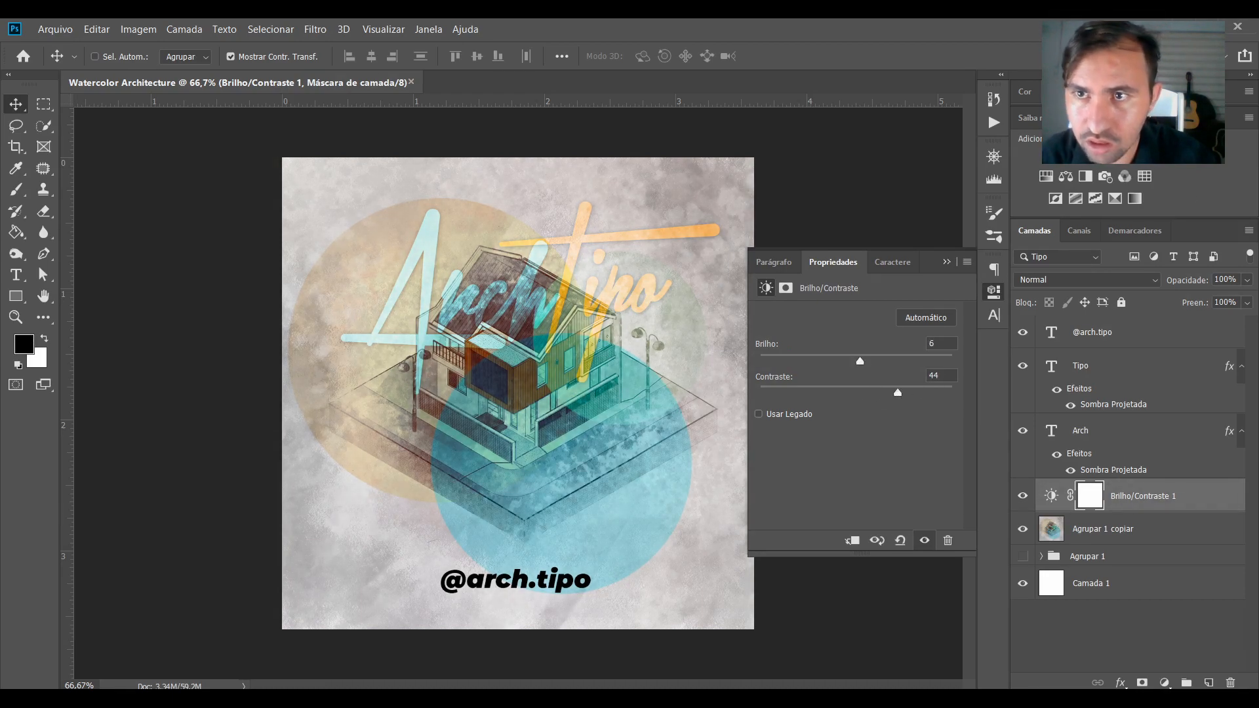
click(1047, 177)
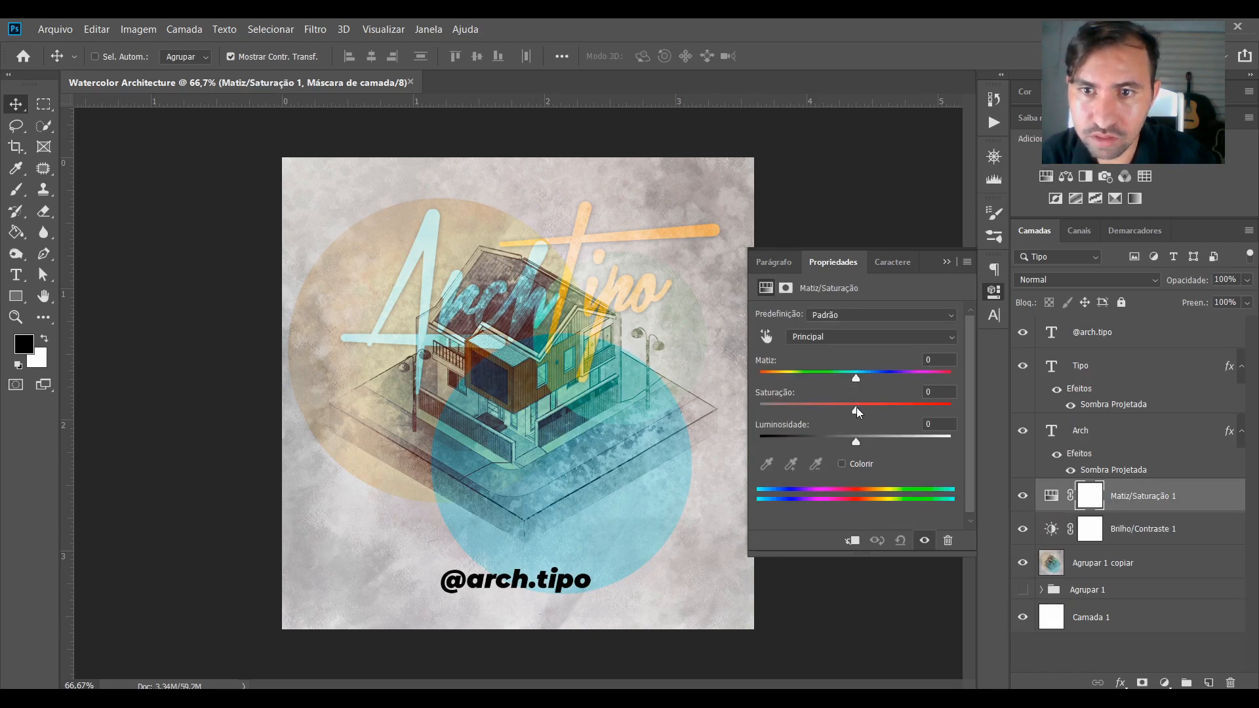
drag(856, 411, 855, 442)
drag(856, 377, 848, 378)
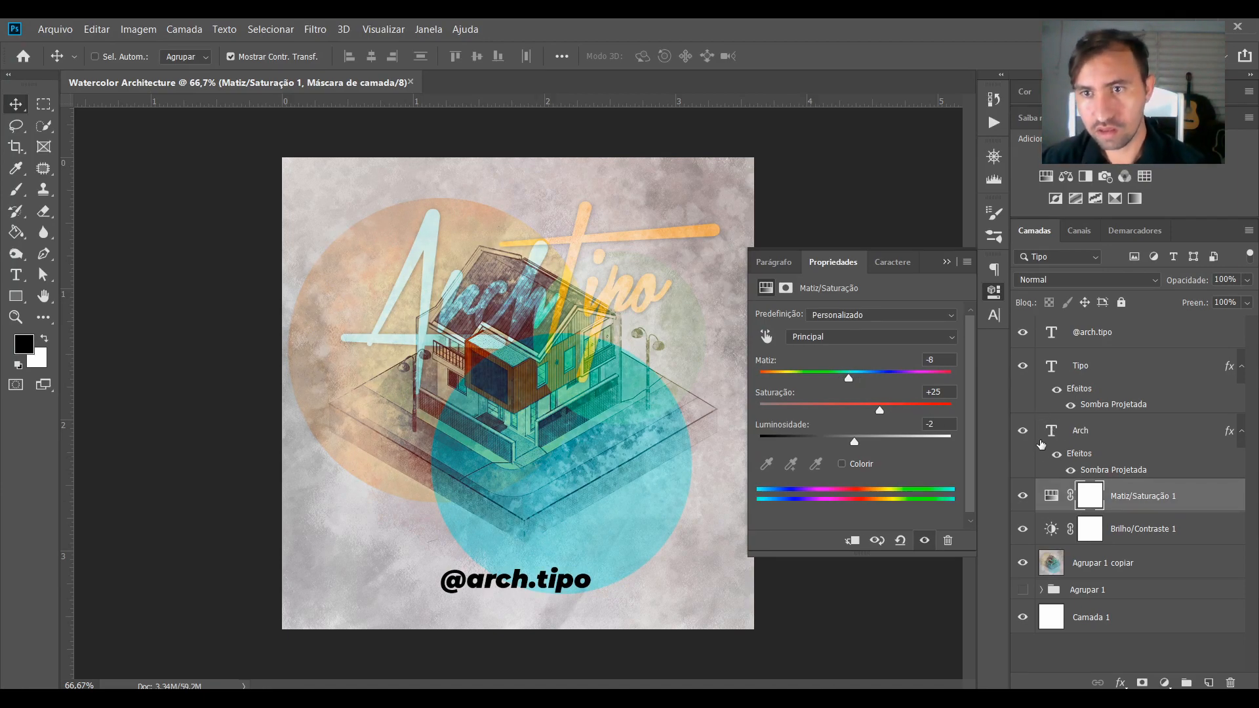
Compare the merged artwork copy with the original Agrupar 1 group by toggling their visibility, with the layer properties collapsed.
click(1079, 347)
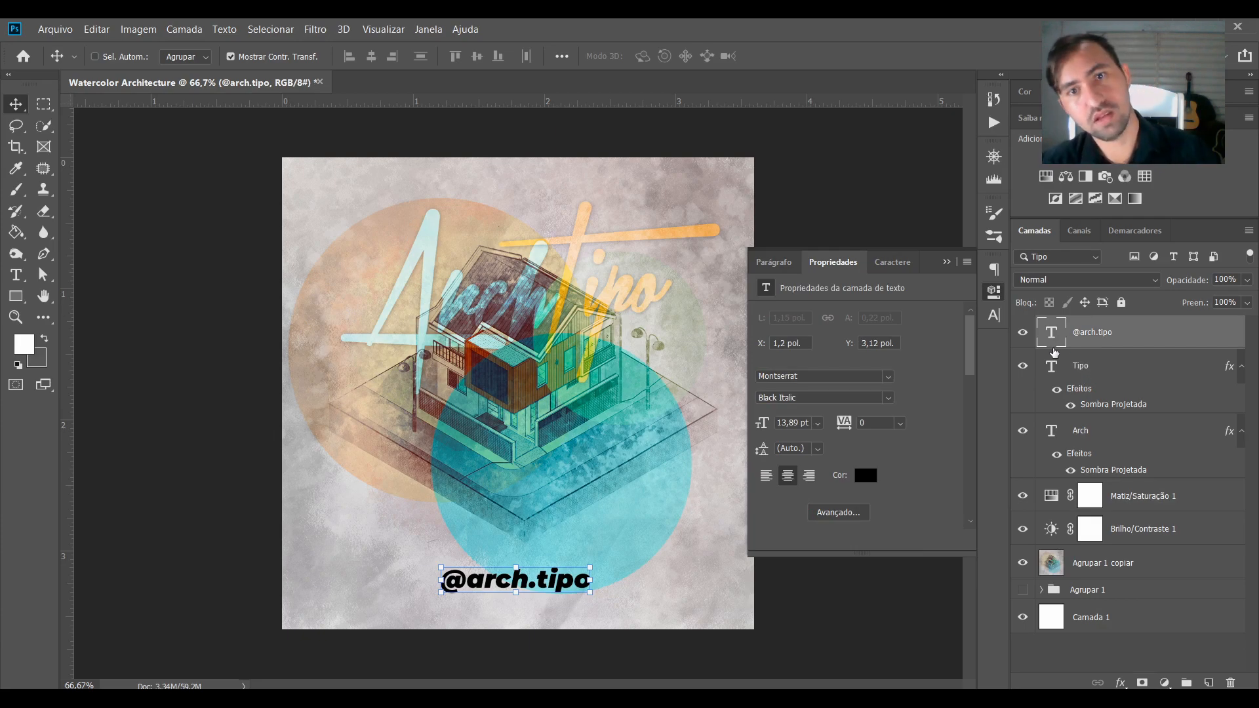
click(1082, 368)
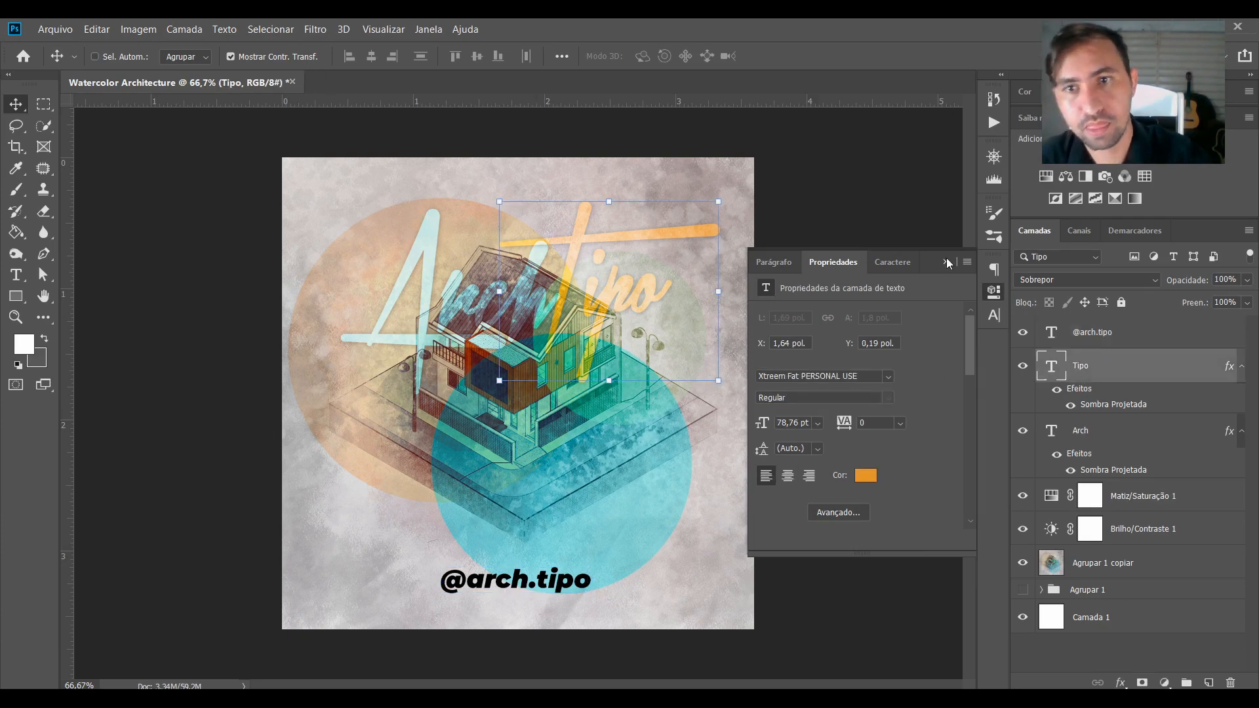
click(946, 261)
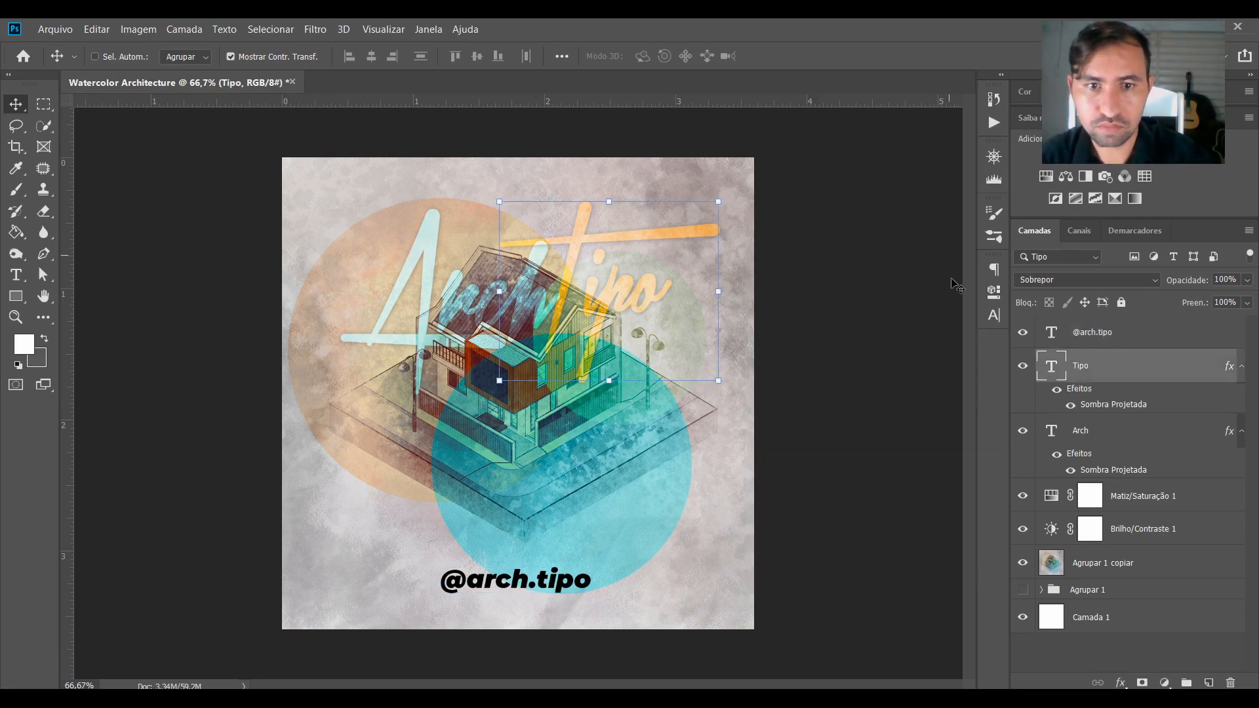
click(1021, 563)
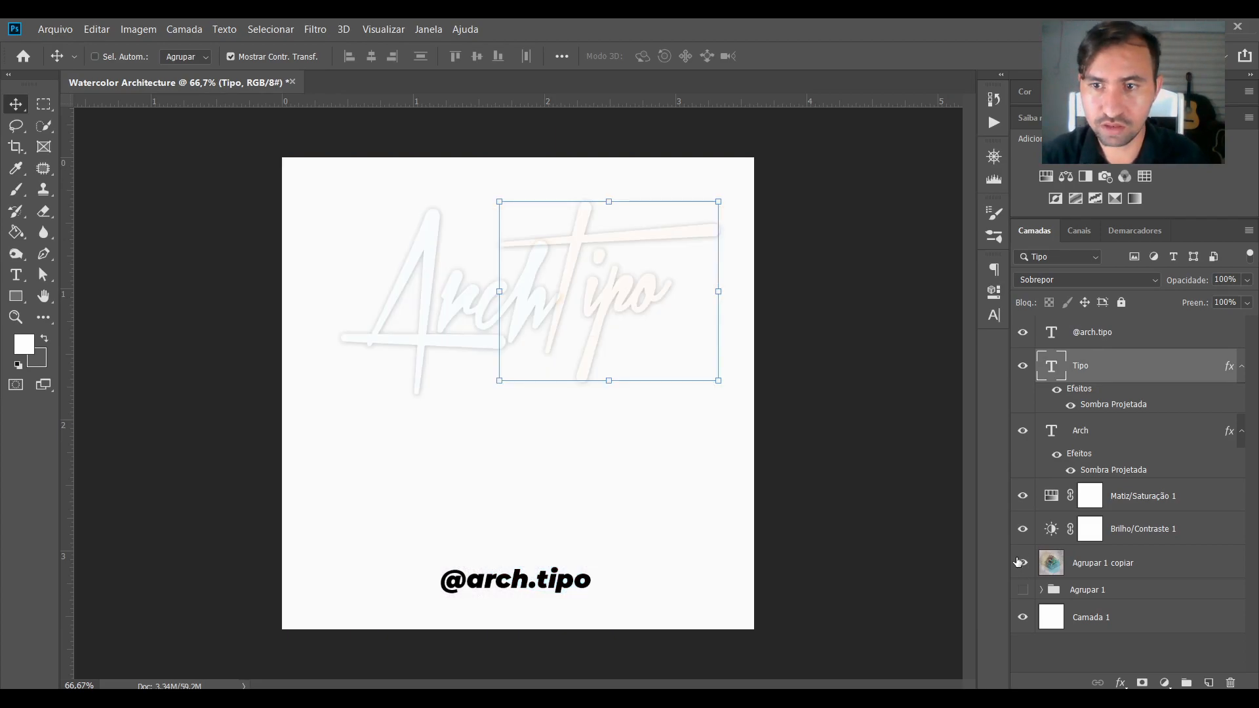
click(1023, 590)
click(1023, 565)
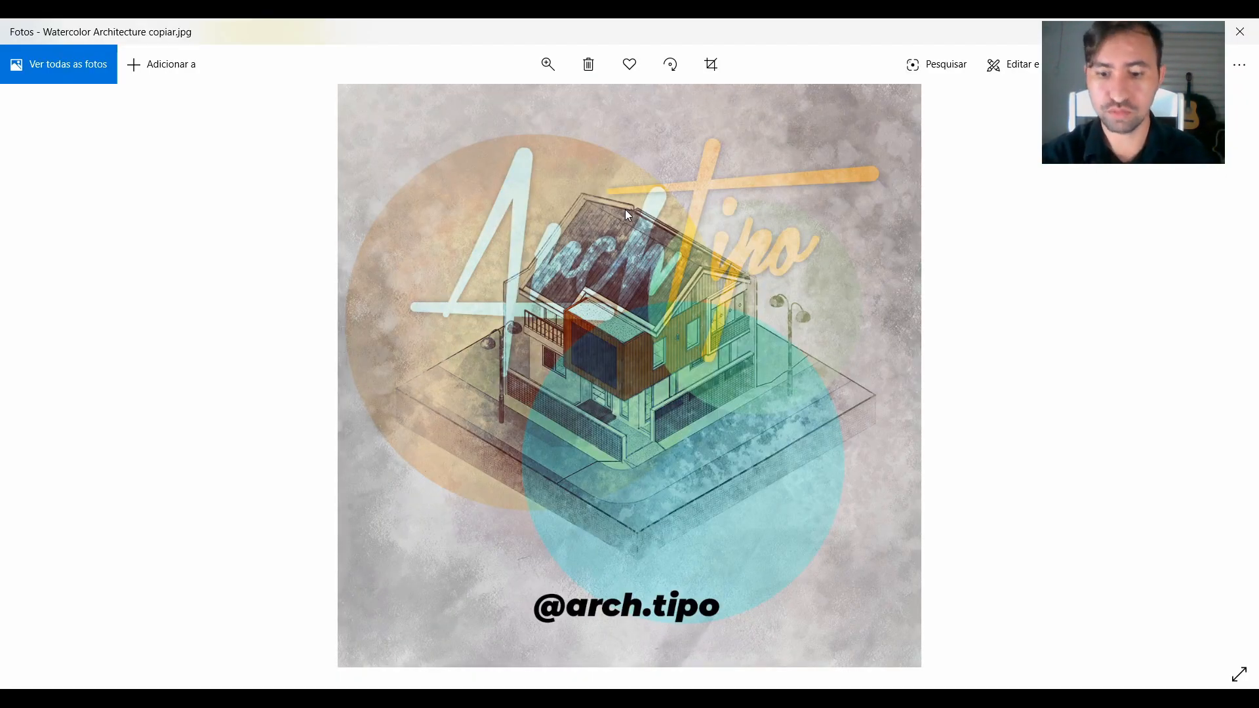
In Photos, compare the exported Watercolor Architecture copiar.jpg with the neighbouring source images, including WATERCOLOR - COLOR 1.png, and return to the export.
key(Right)
key(Left)
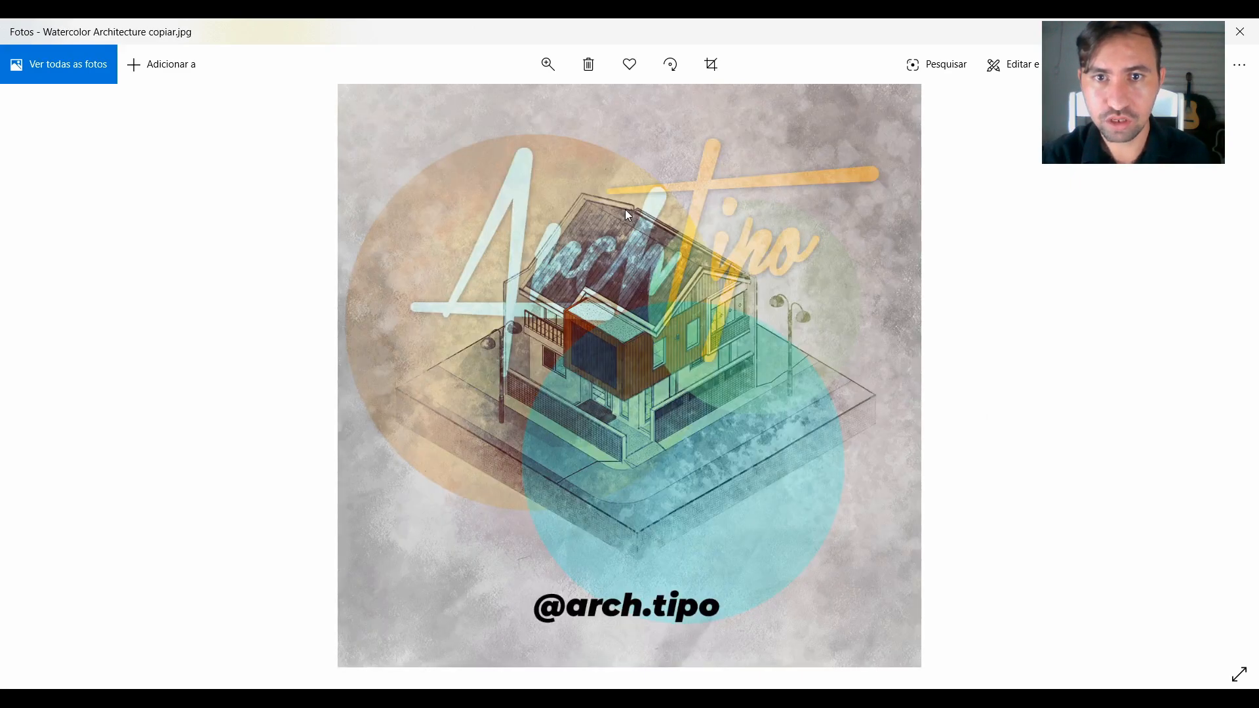
key(Right)
key(Right)
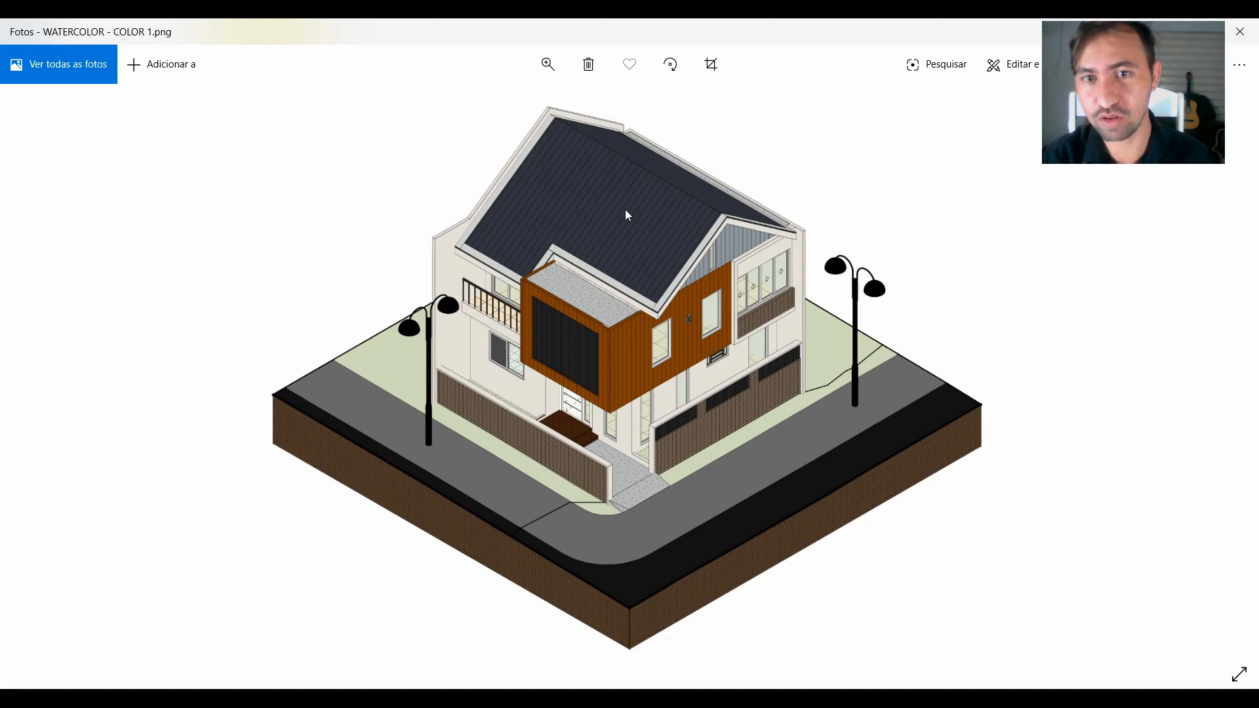
key(Left)
key(Left)
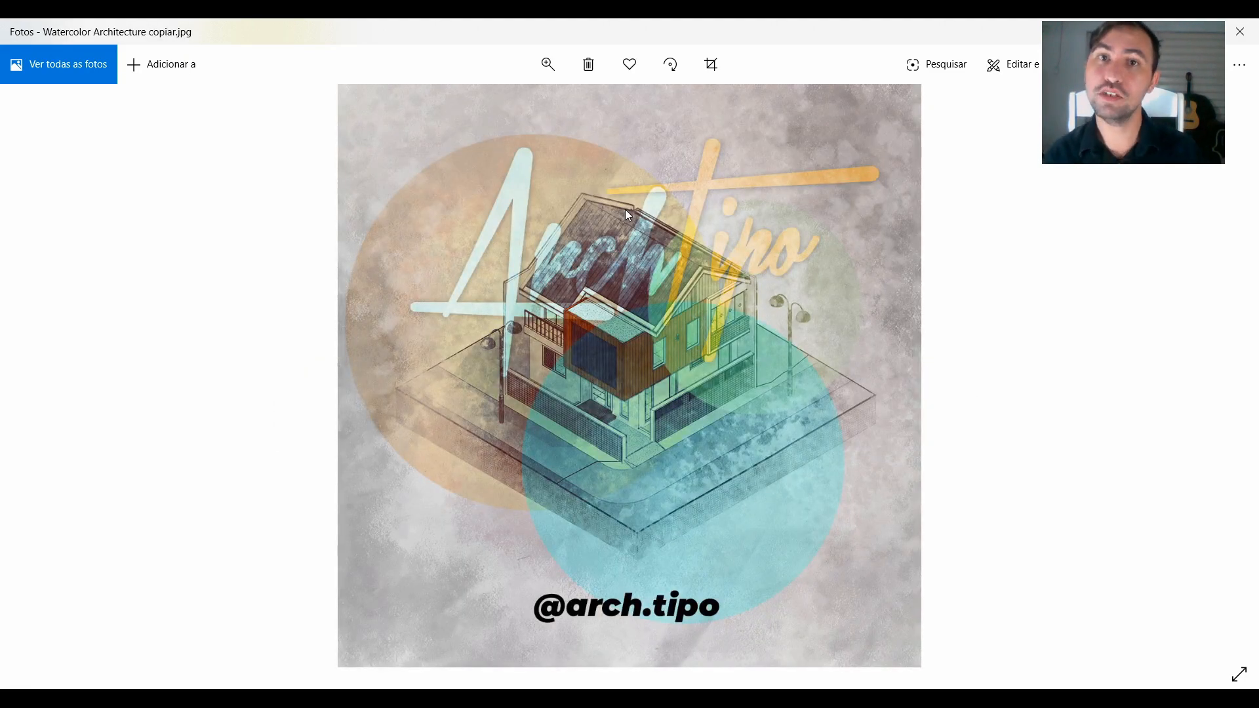